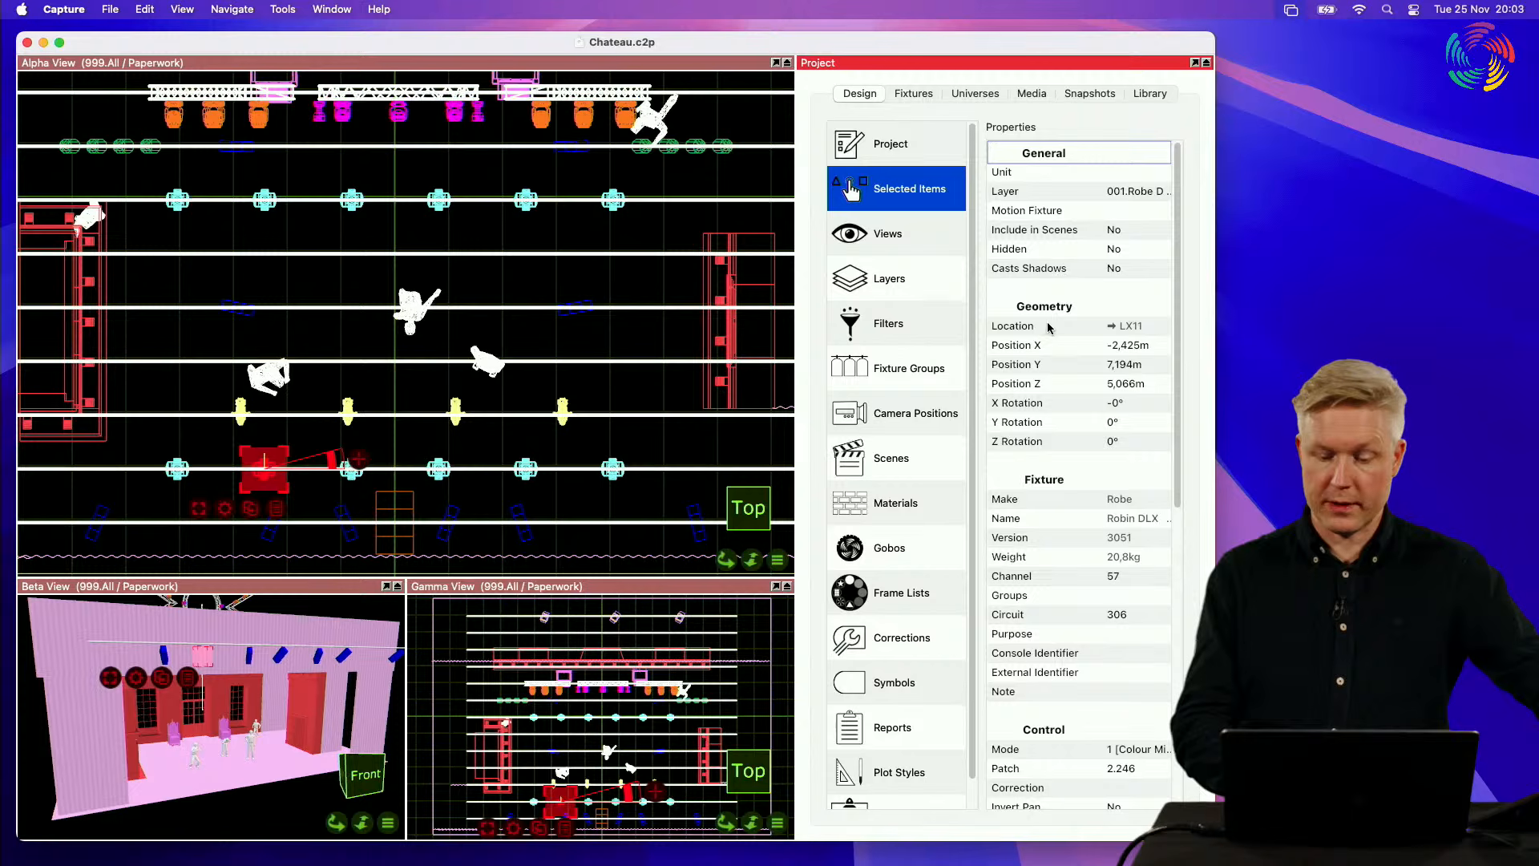
Step: Examine the selected Robin DLX fixture's Location property and compare it with its entry in the project fixtures list
click(1044, 328)
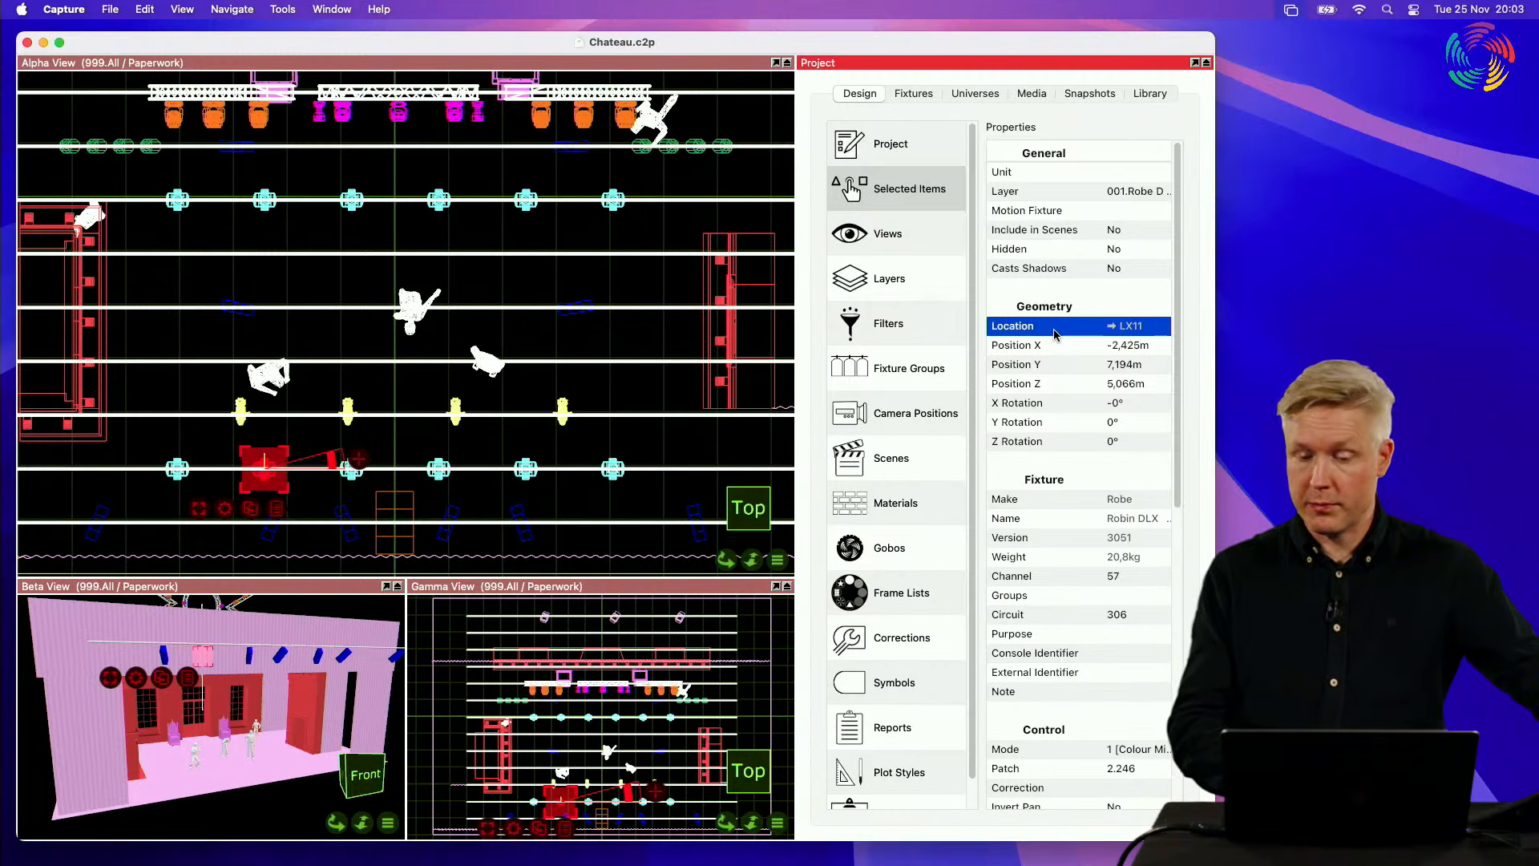
click(929, 97)
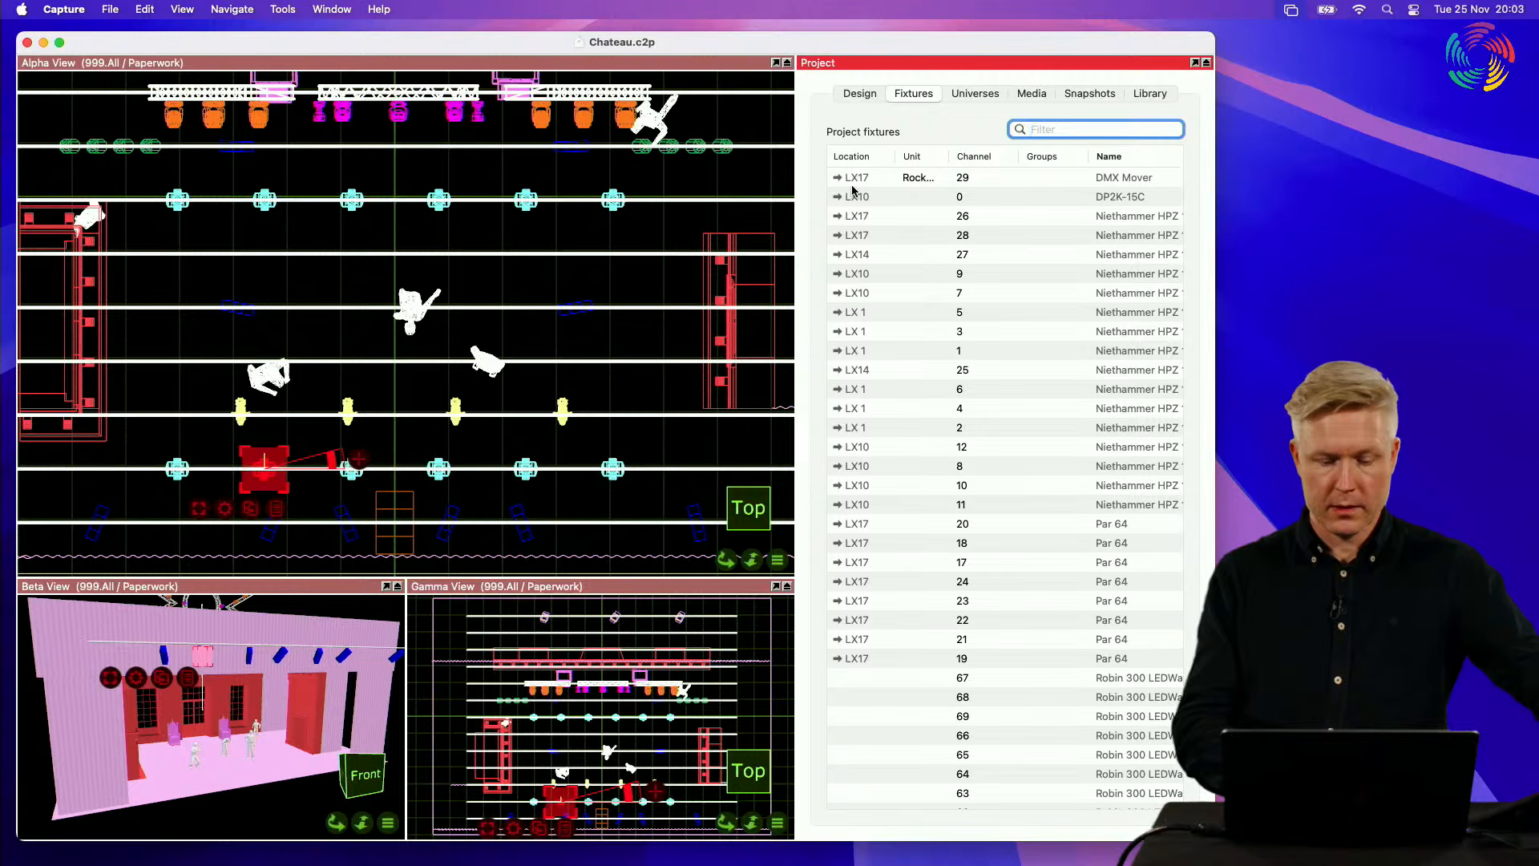
scroll(922, 336, down, 10)
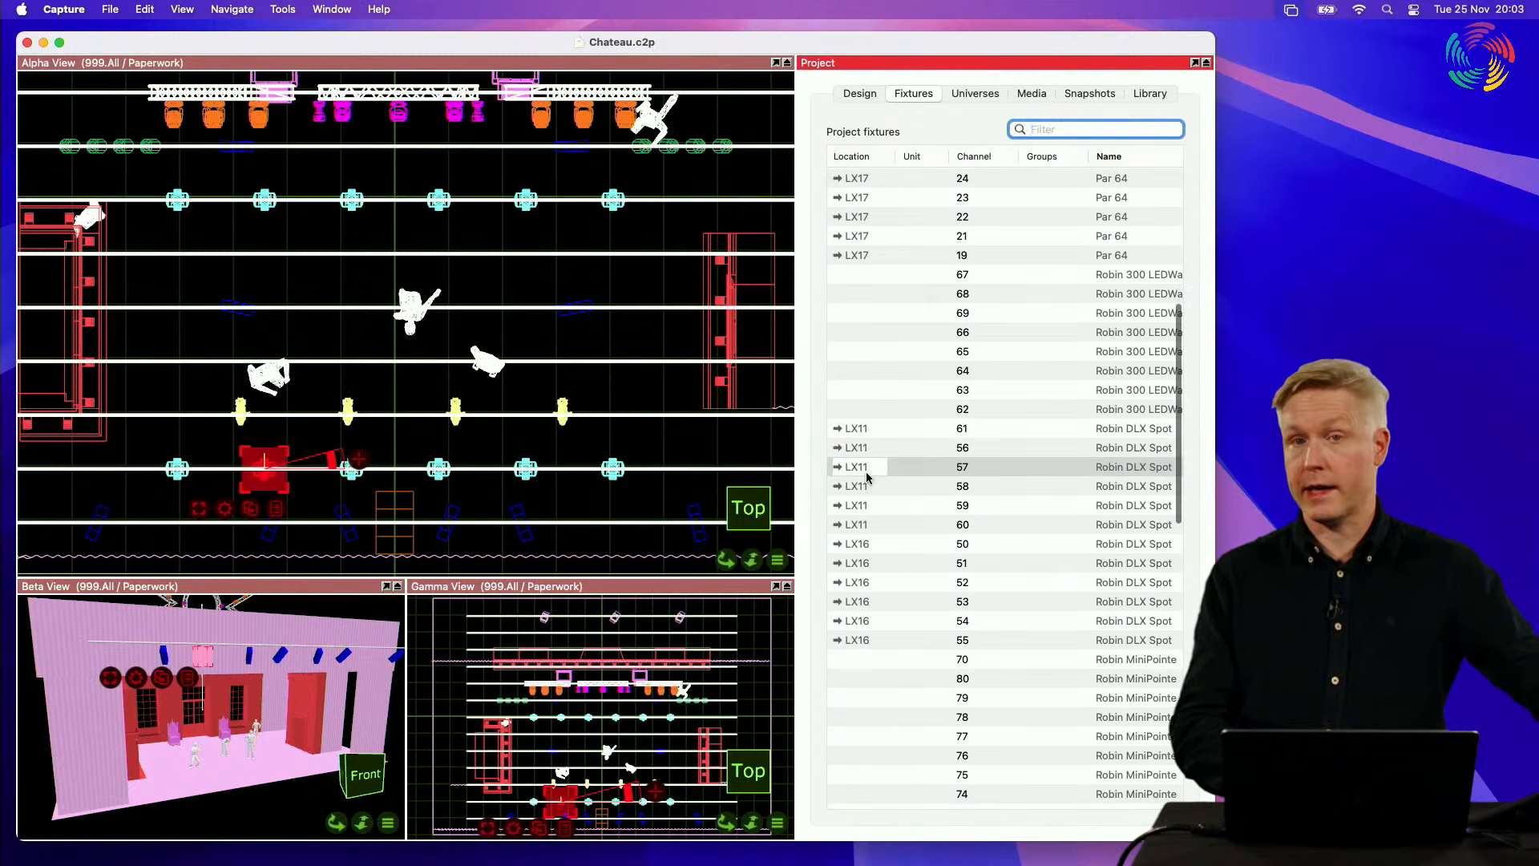
click(871, 94)
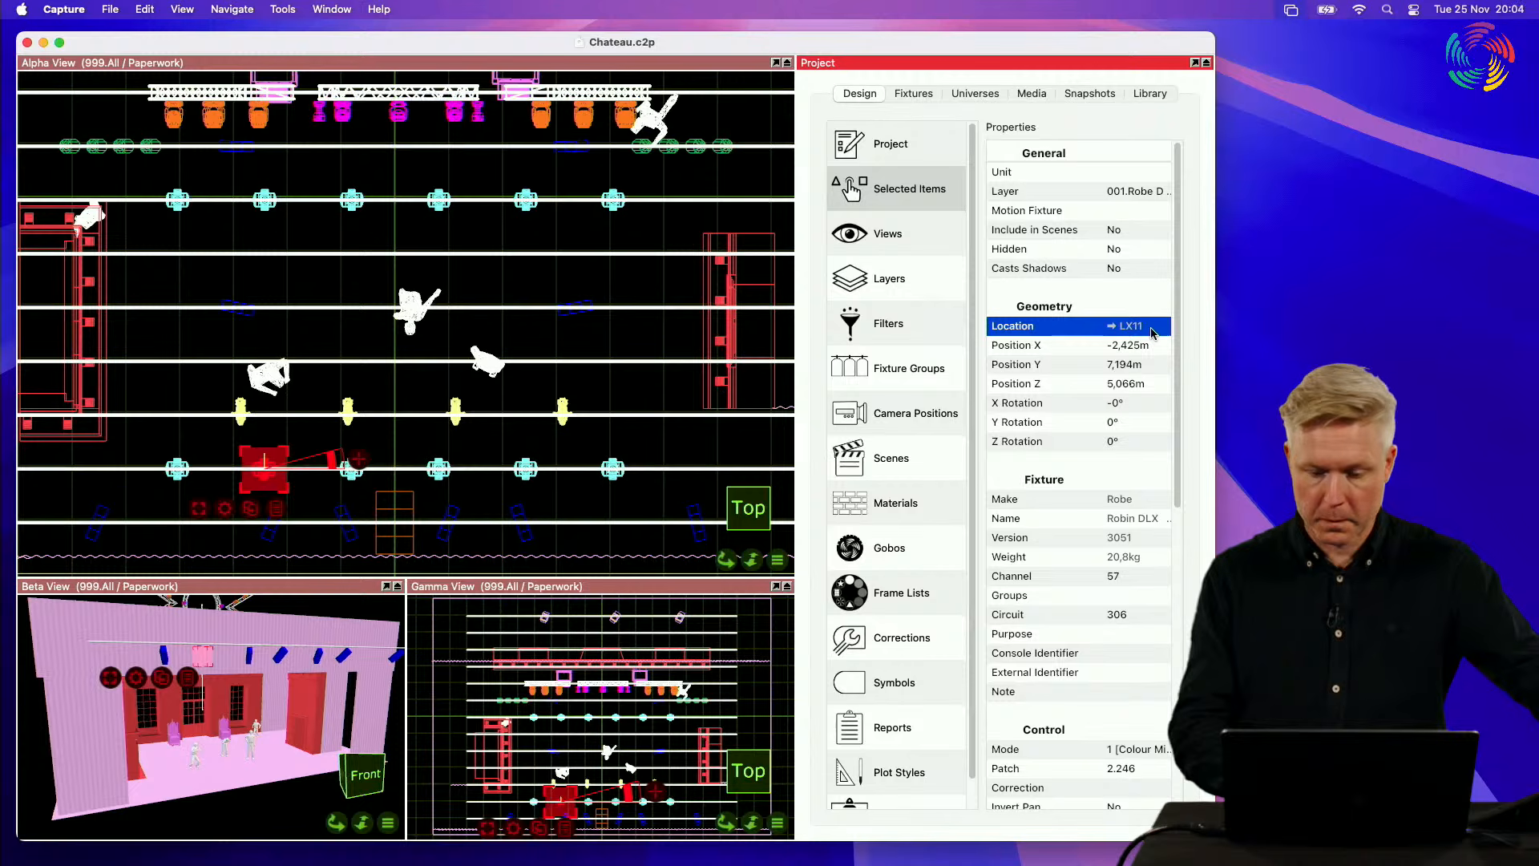
click(916, 94)
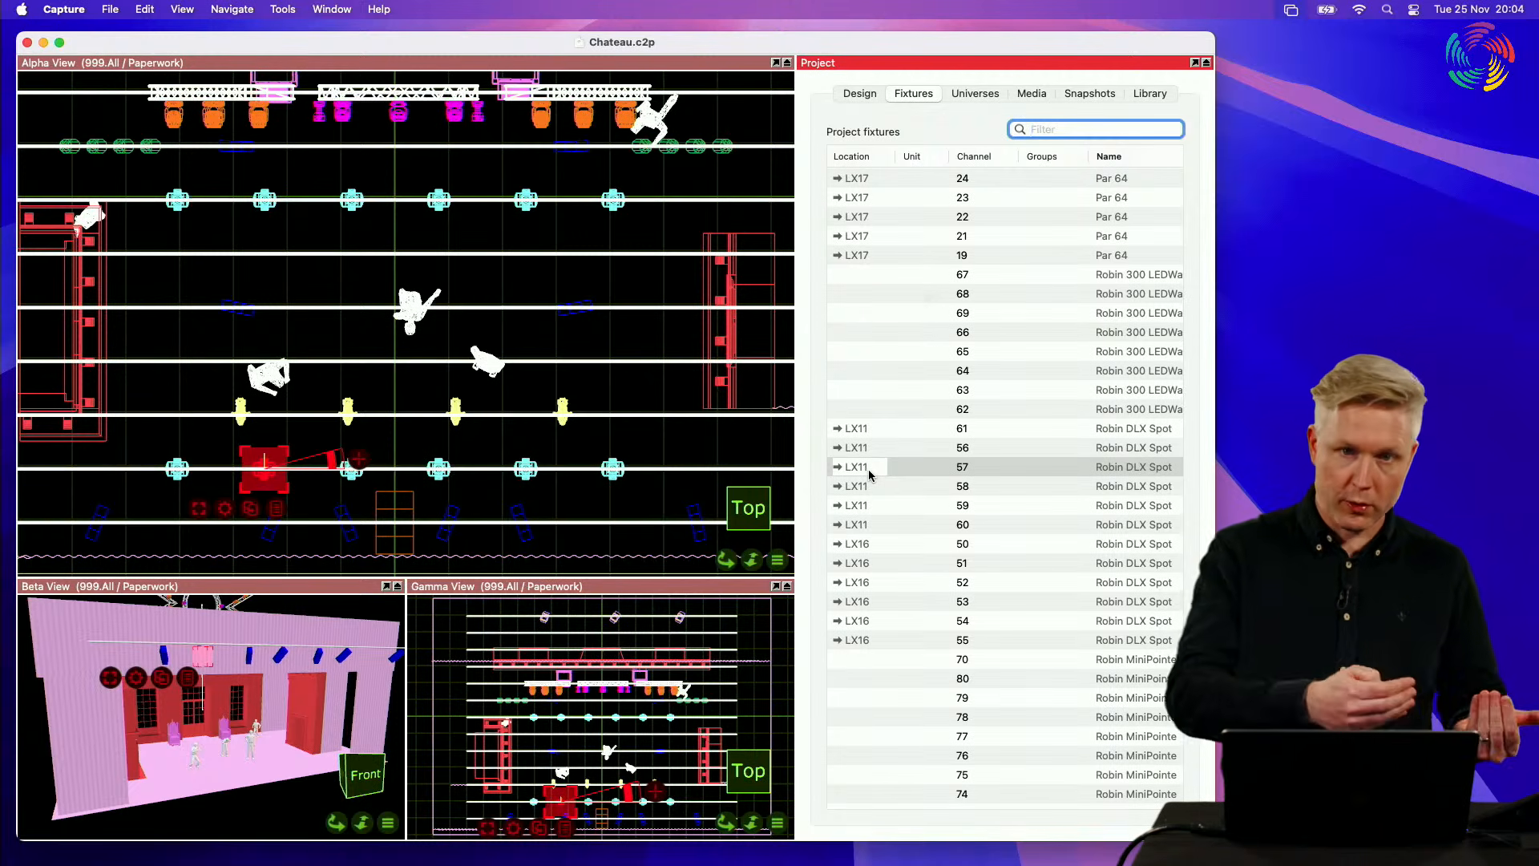
Step: Select the LX11 pipe and set its Location to "LX11 Test"
click(413, 465)
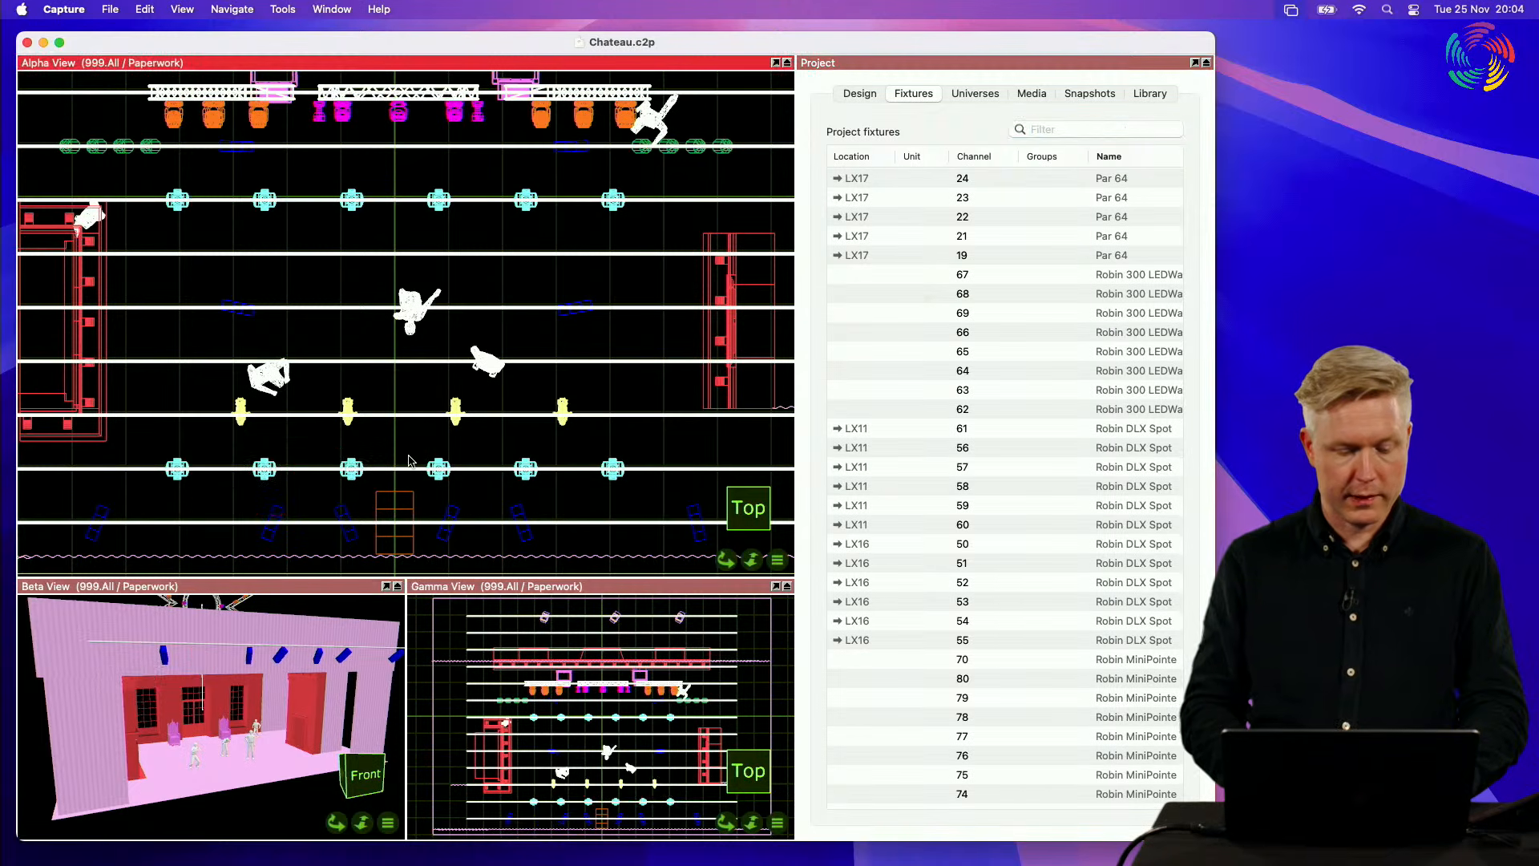
click(309, 474)
click(859, 93)
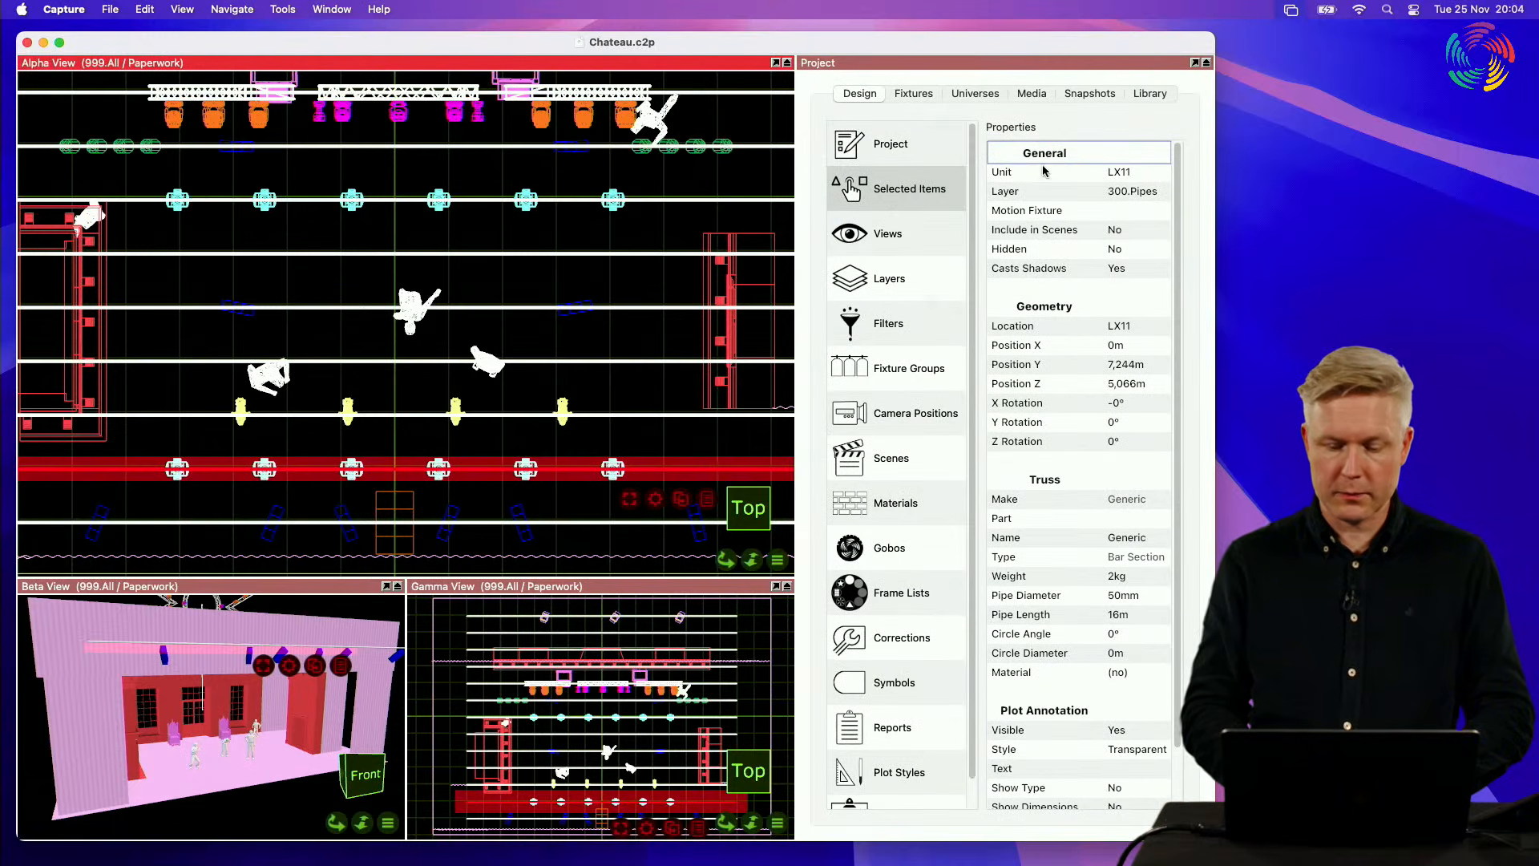
click(1039, 330)
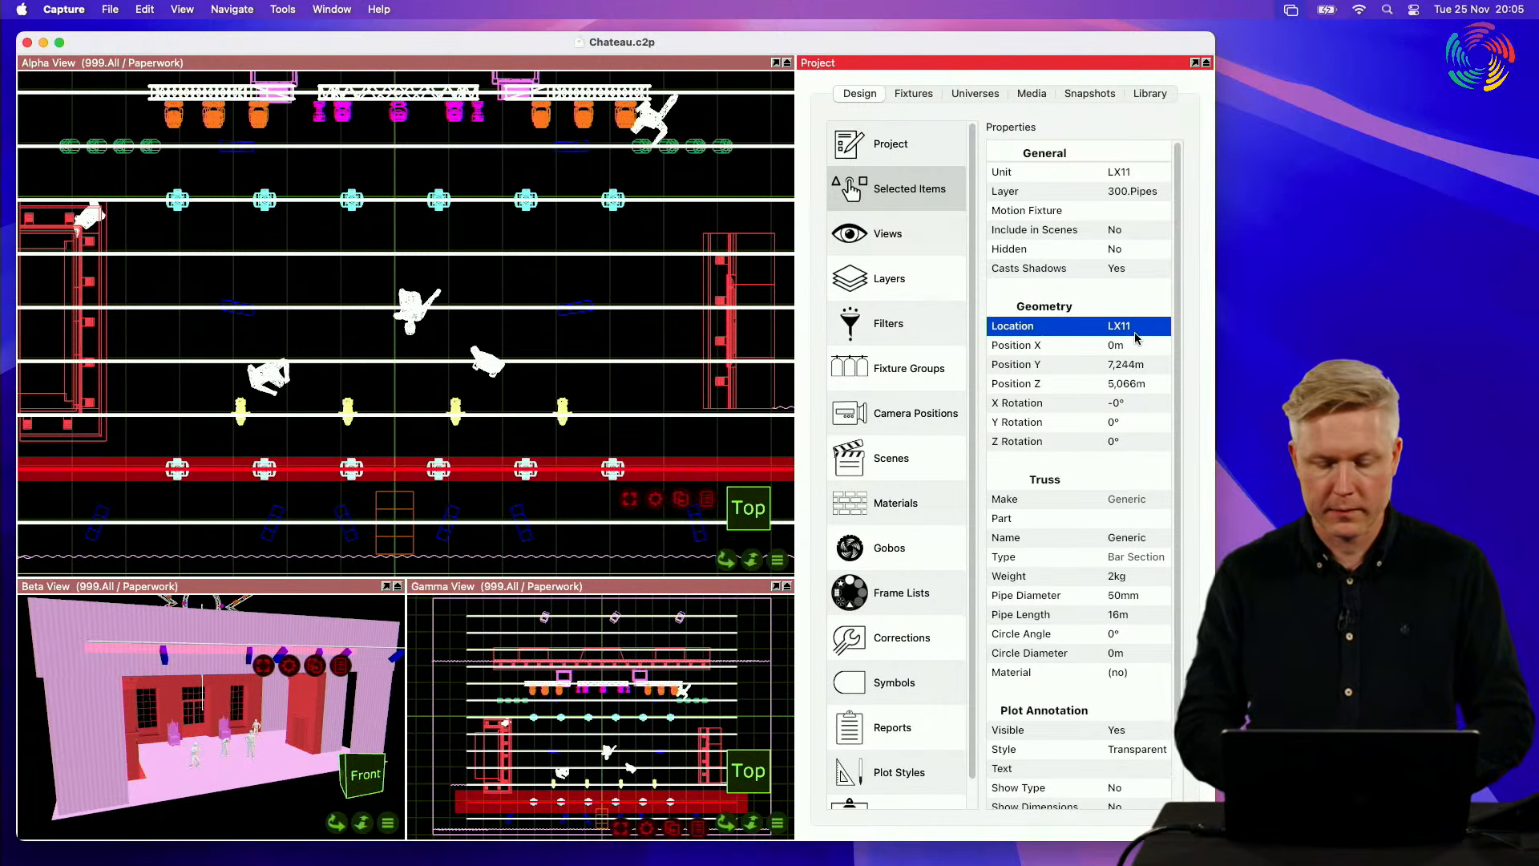
click(1139, 329)
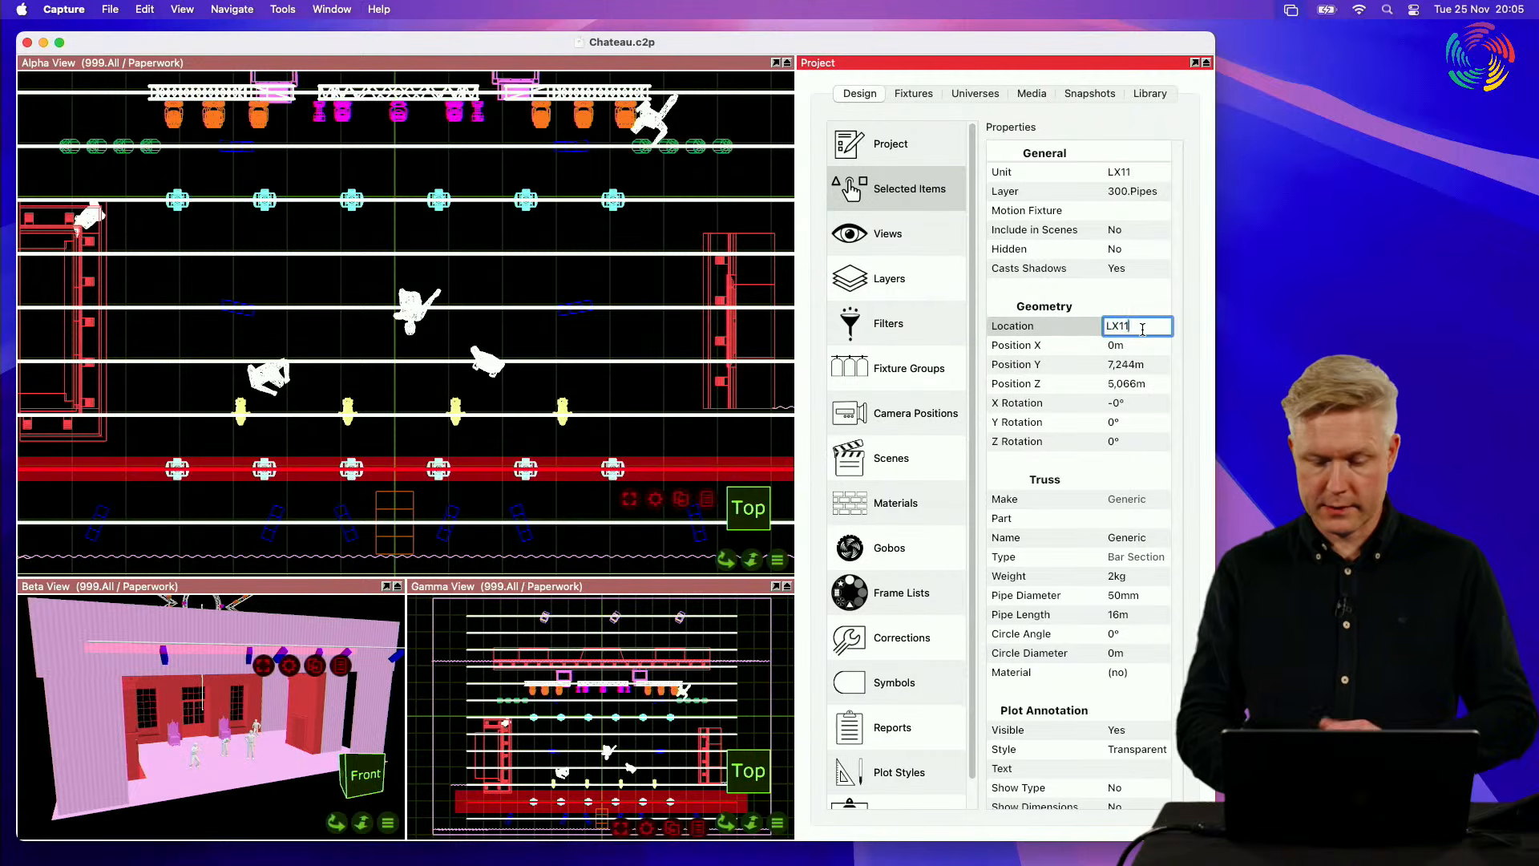
text(Test)
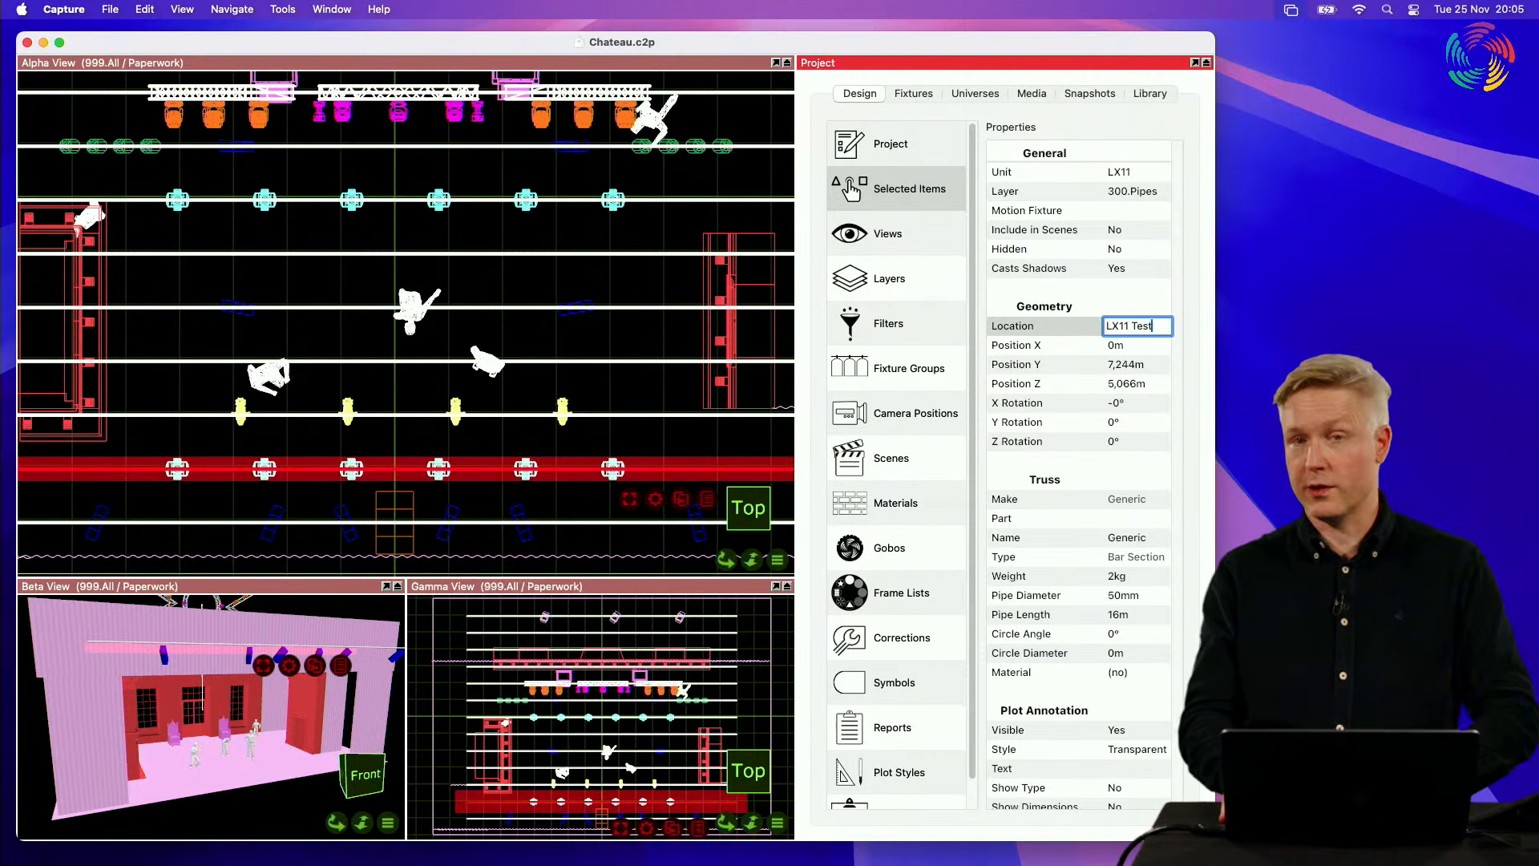
key(Return)
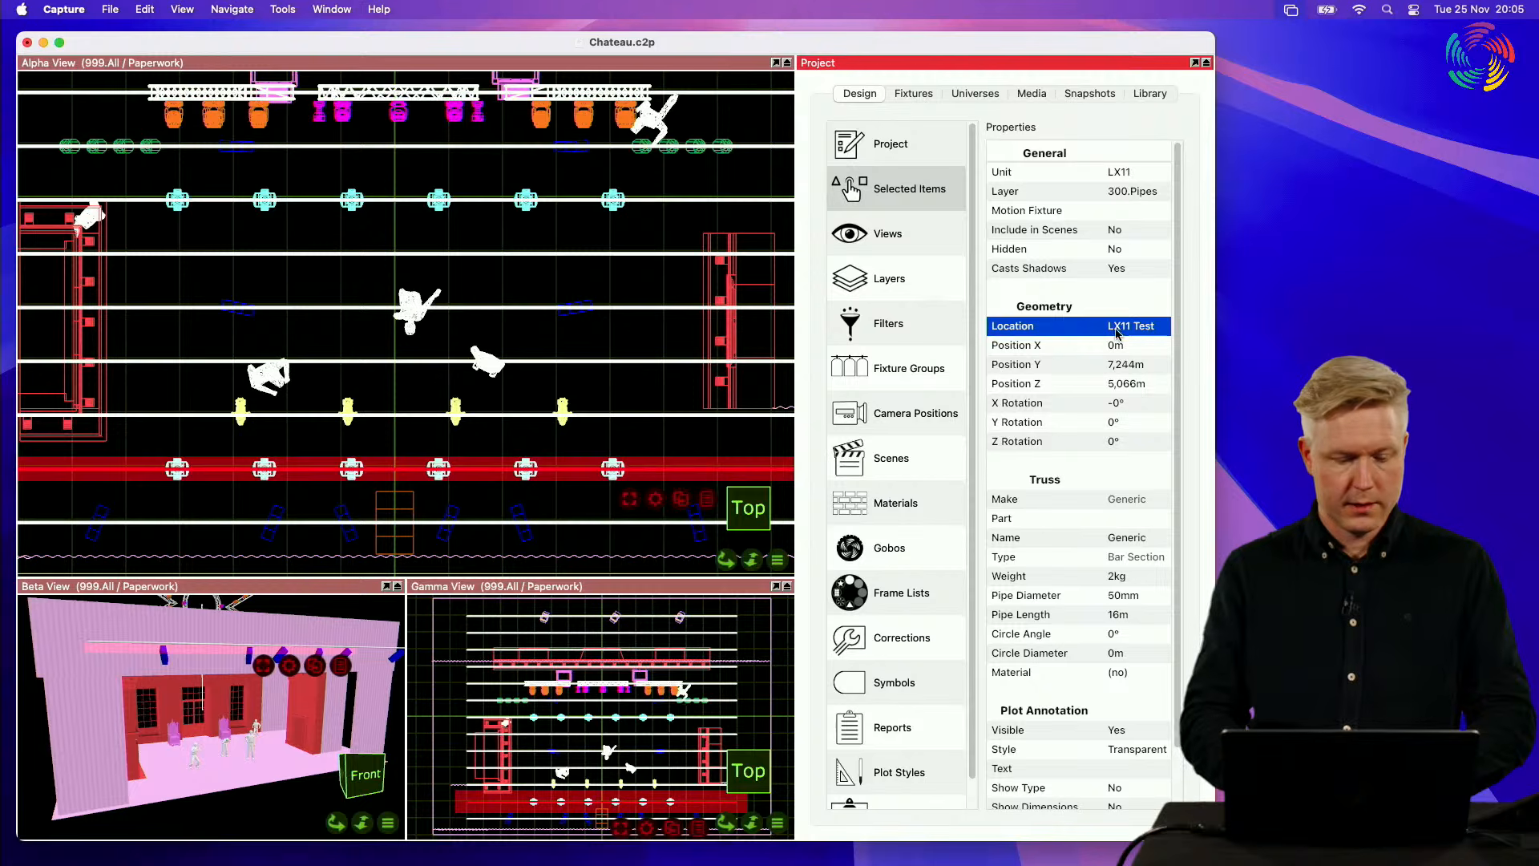
Step: Select the leftmost Robin DLX fixture on the LX11 pipe and check its Location property
click(195, 434)
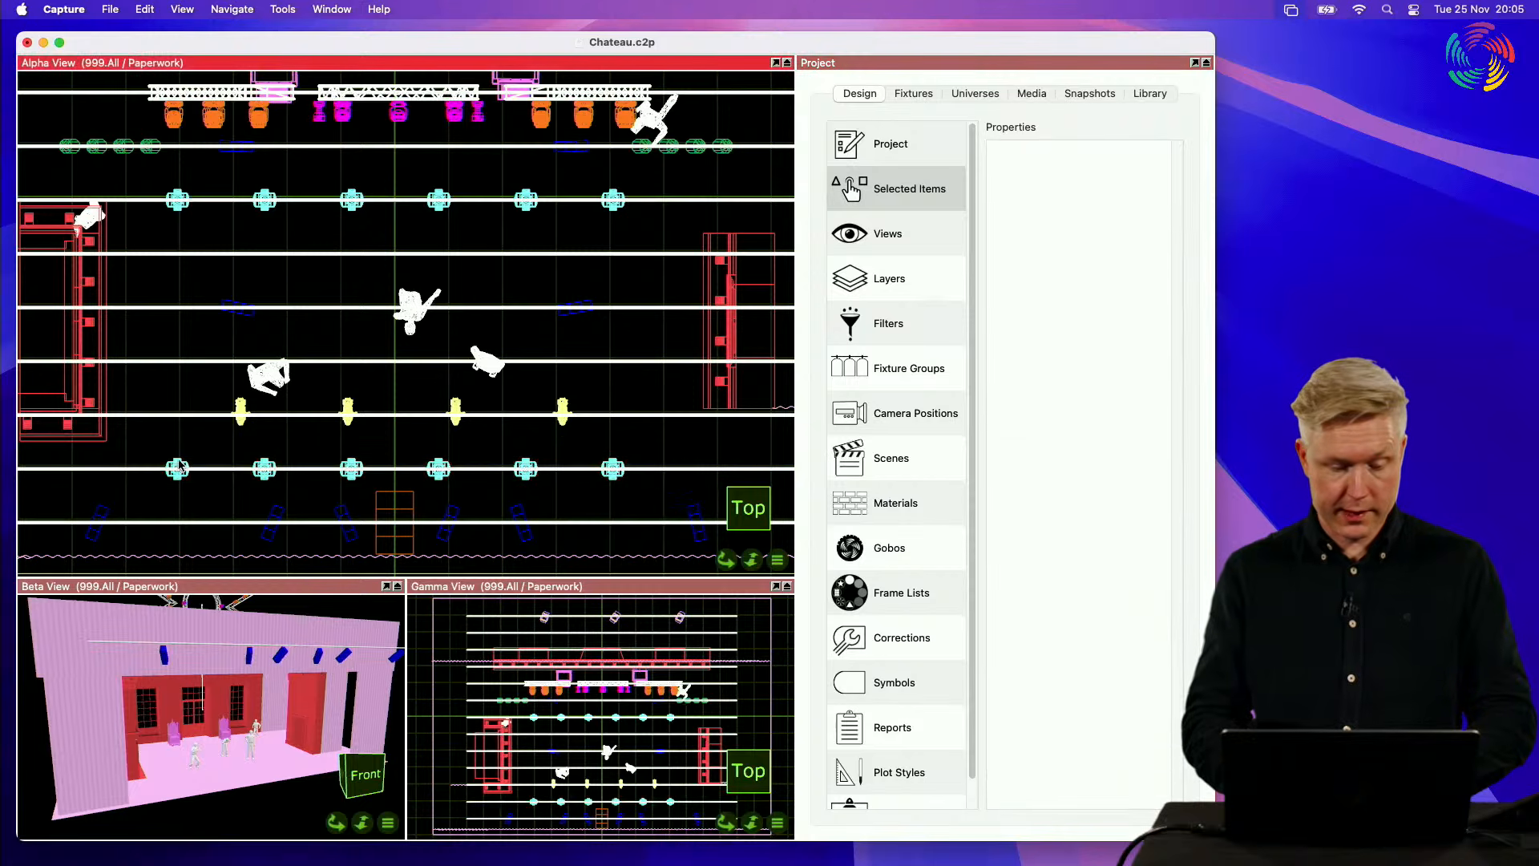
click(180, 466)
click(1144, 334)
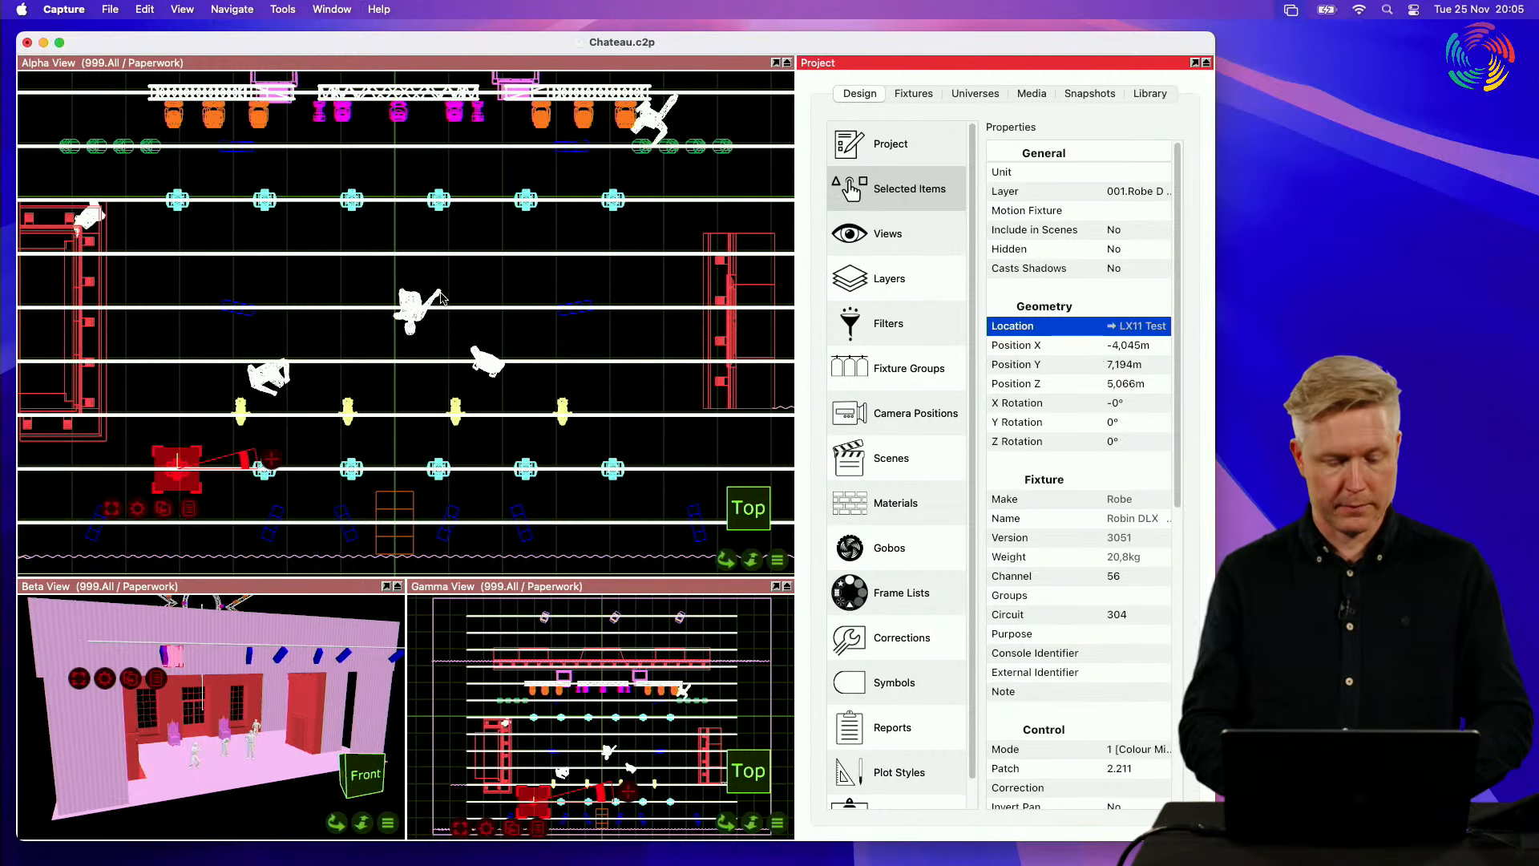
Step: In the Alpha view's top view, move the selected fixture off the pipe to empty space left of the stage, X about -19.2 m
middle_drag(353, 381, 353, 382)
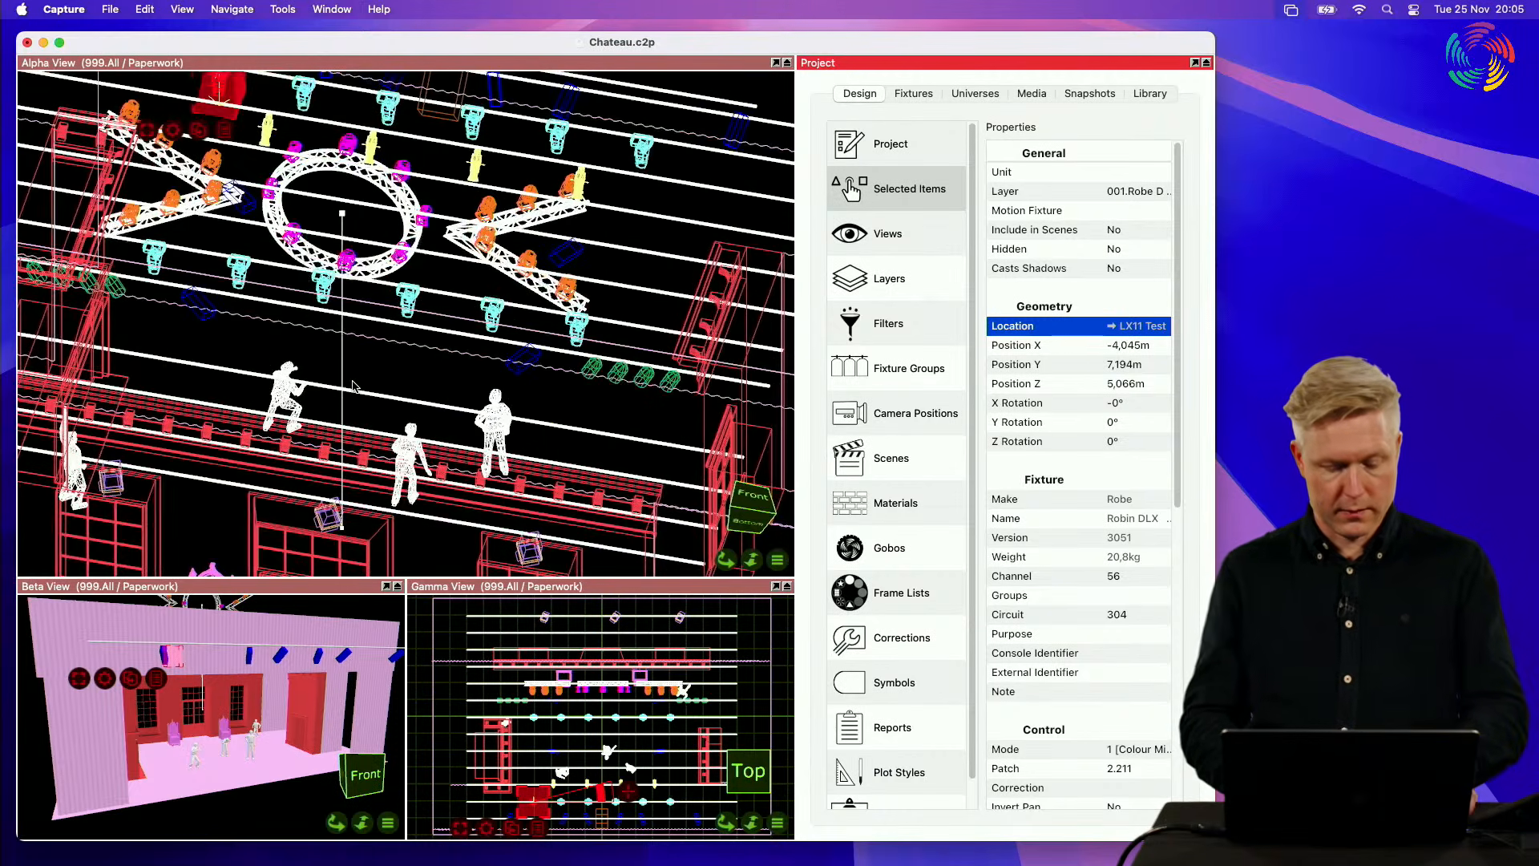
click(356, 63)
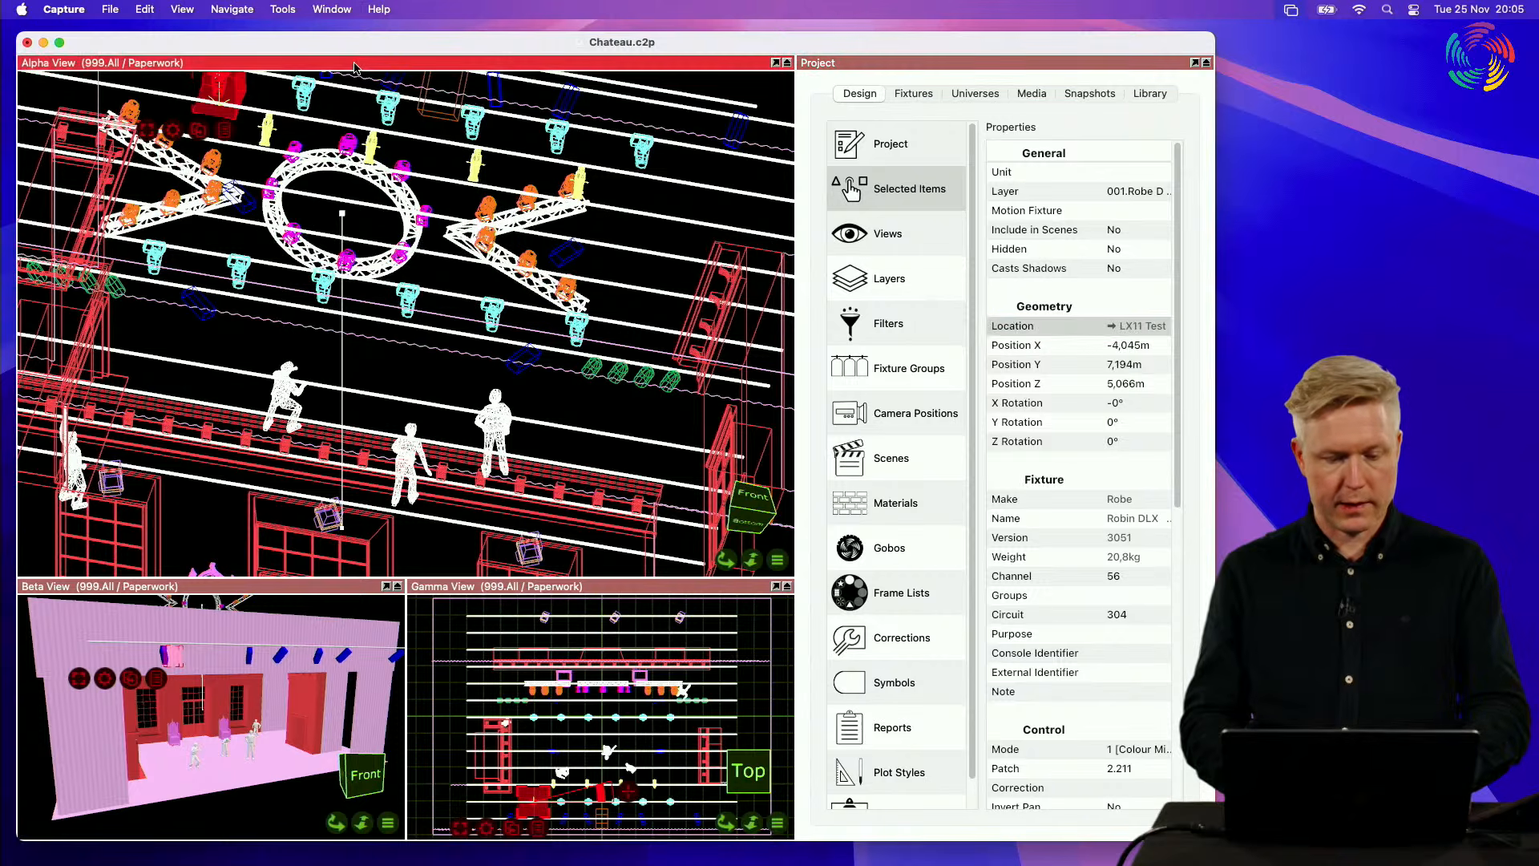
key(t)
scroll(317, 269, down, 6)
scroll(313, 269, down, 2)
shift+middle_drag(312, 270, 485, 297)
drag(433, 374, 142, 364)
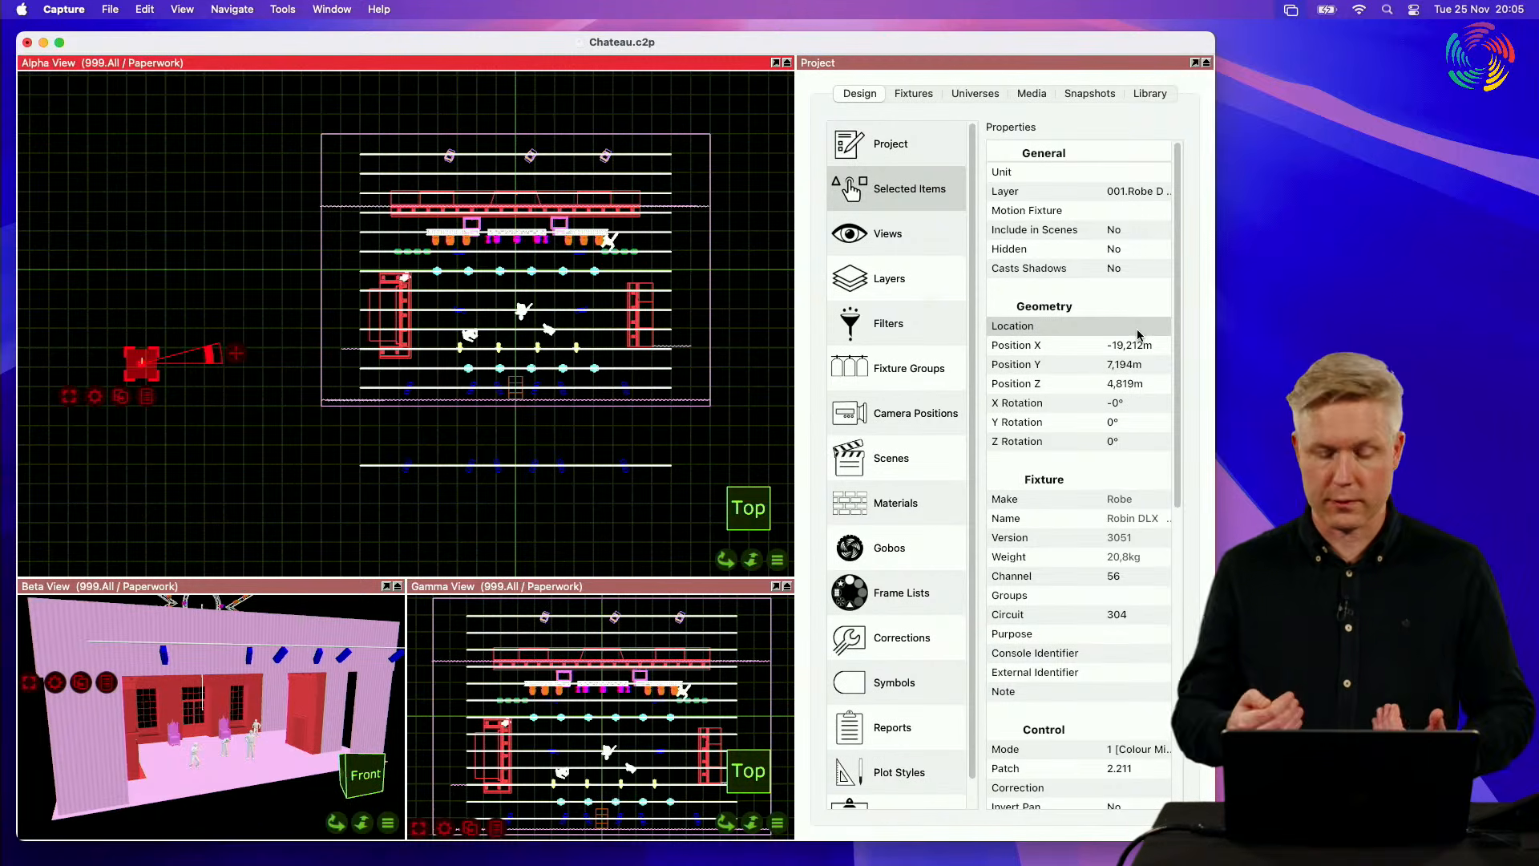
Step: Move the fixture back onto the LX11 pipe at X about -3.5 m and check its Location property
scroll(512, 340, up, 3)
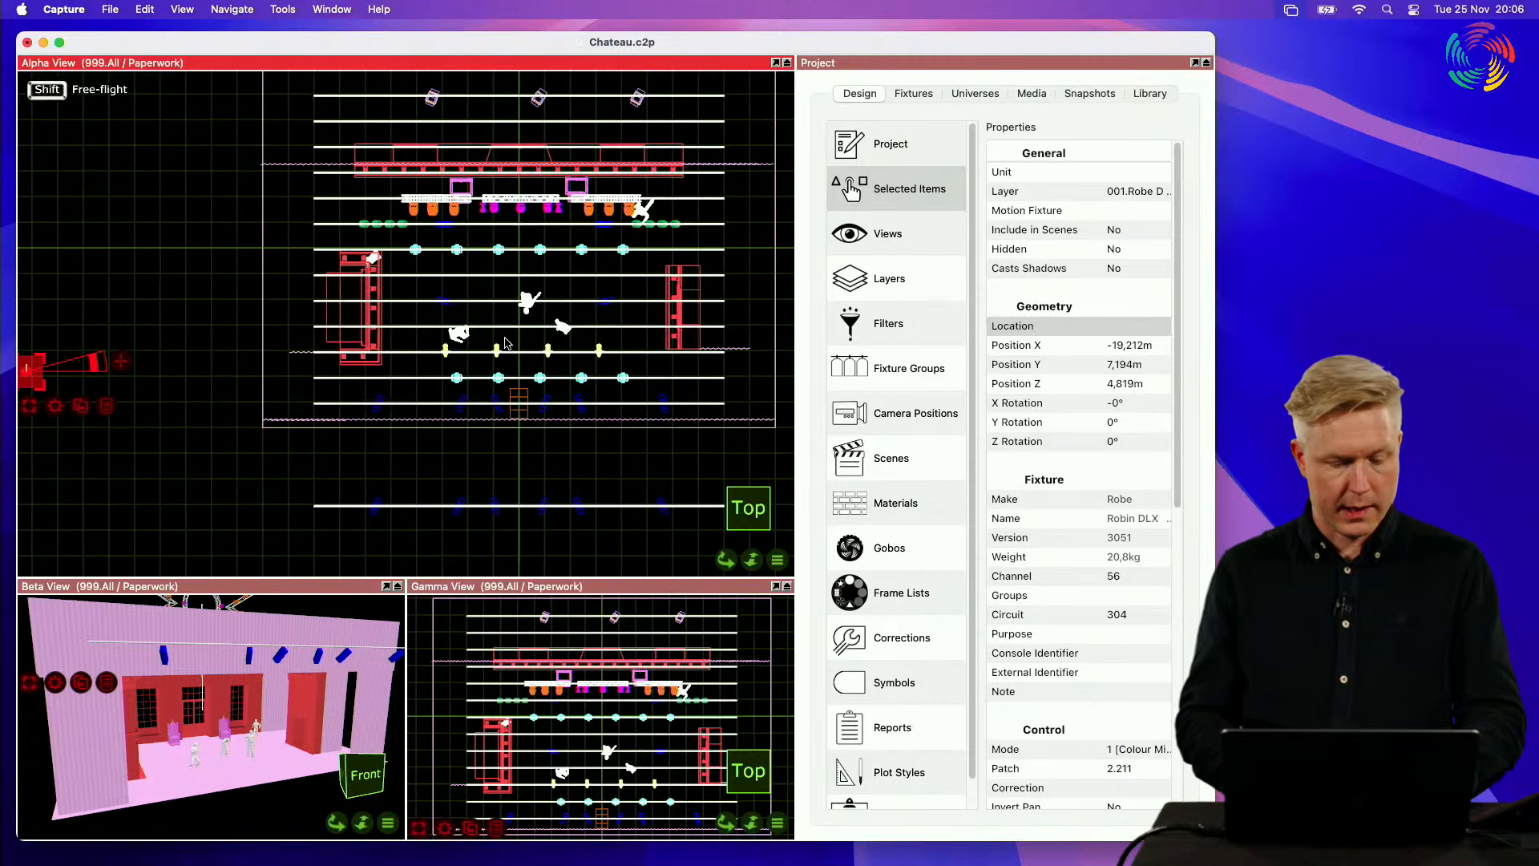
drag(35, 384, 427, 377)
click(1140, 330)
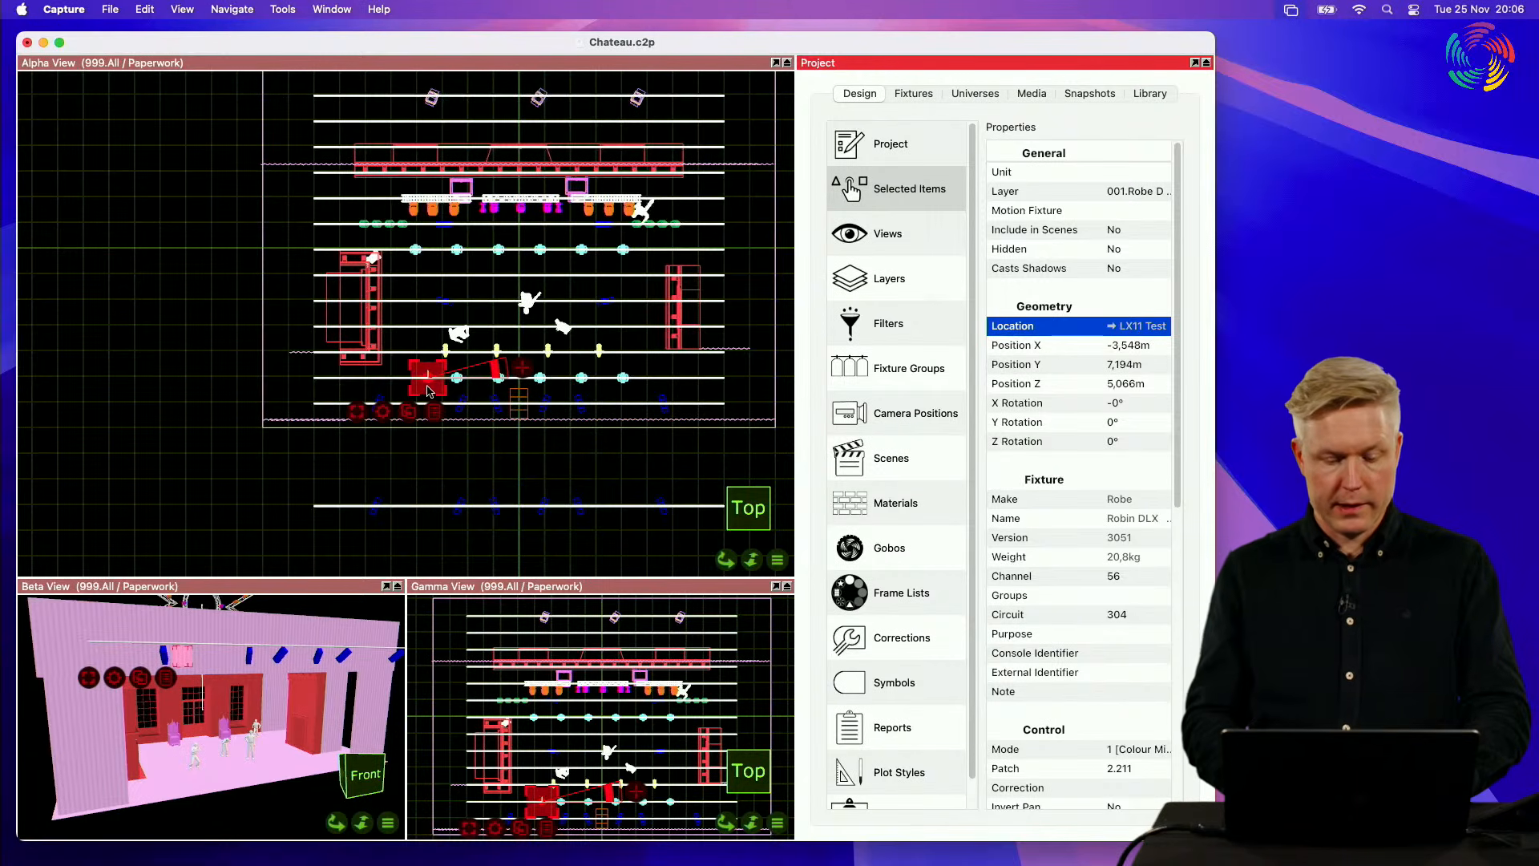
Step: Move the fixture off the pipe to X about -14.6 m and set its Location to "LX Custom"
drag(427, 390, 147, 381)
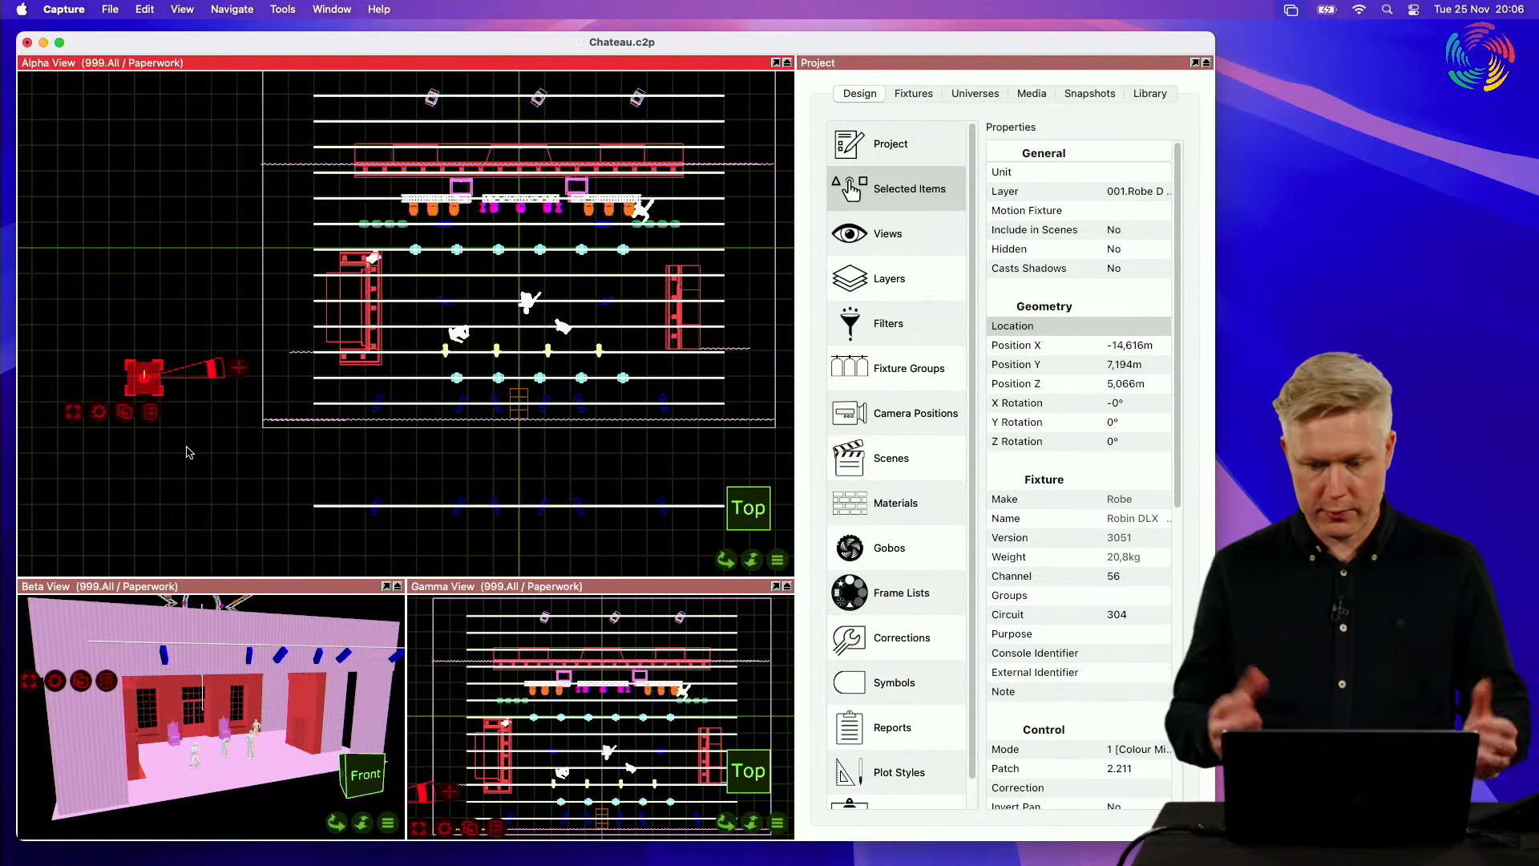
click(1135, 326)
click(1136, 325)
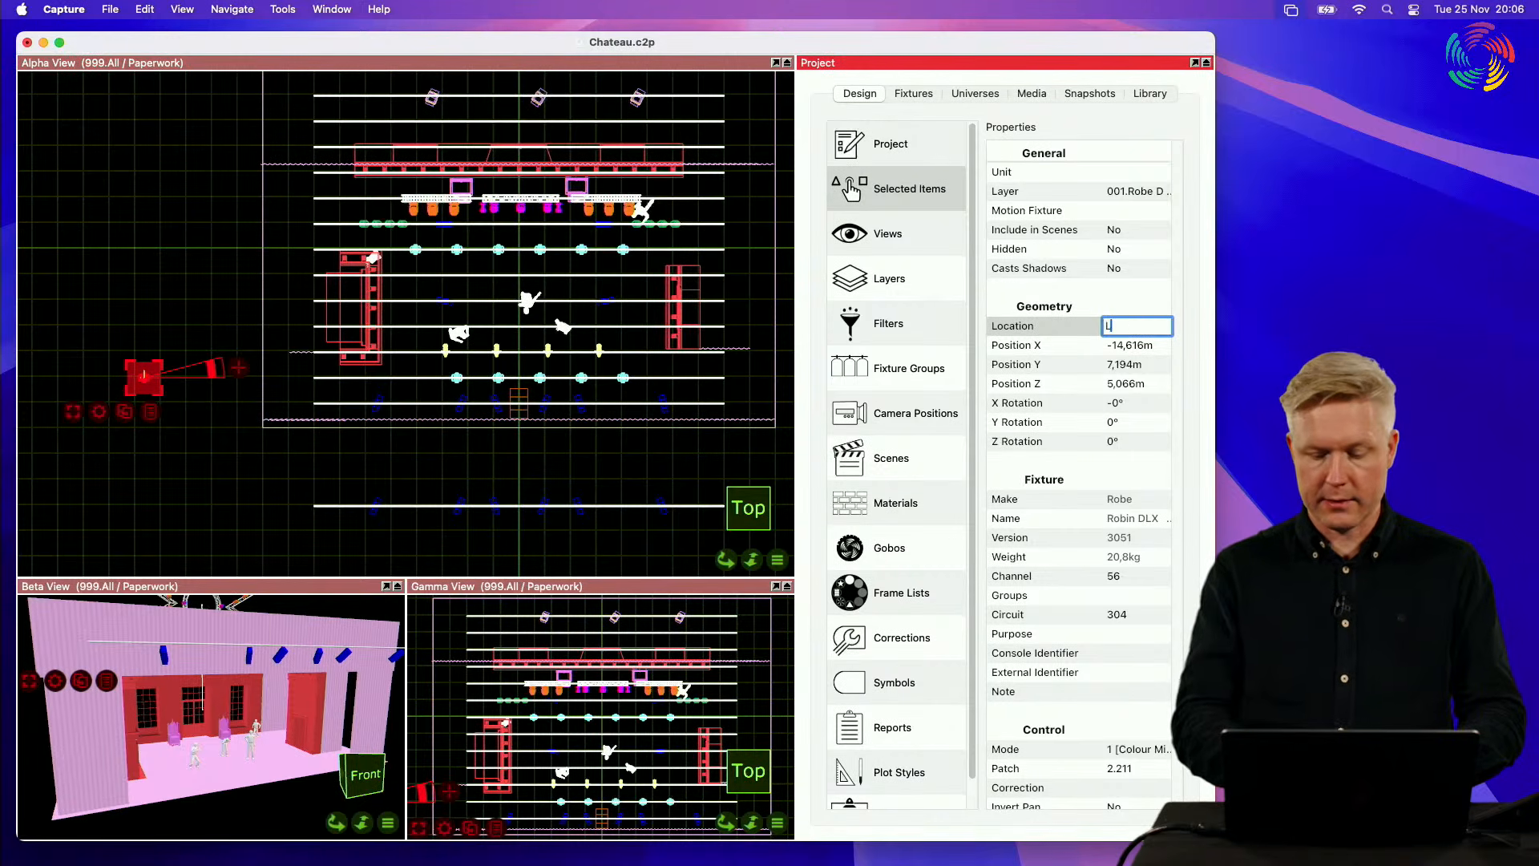
text(LX)
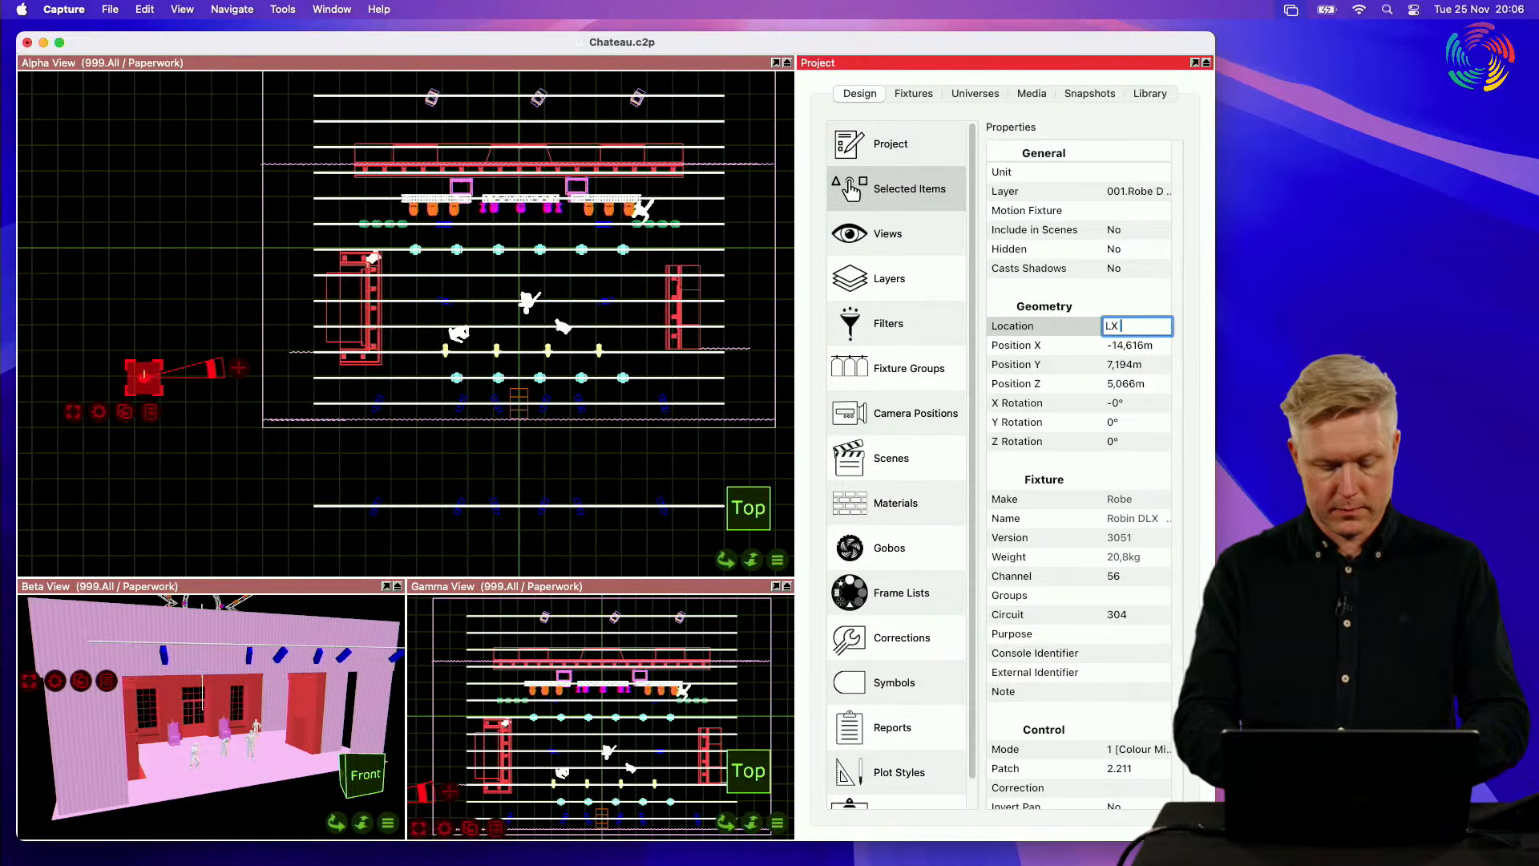
text( Custom)
key(Return)
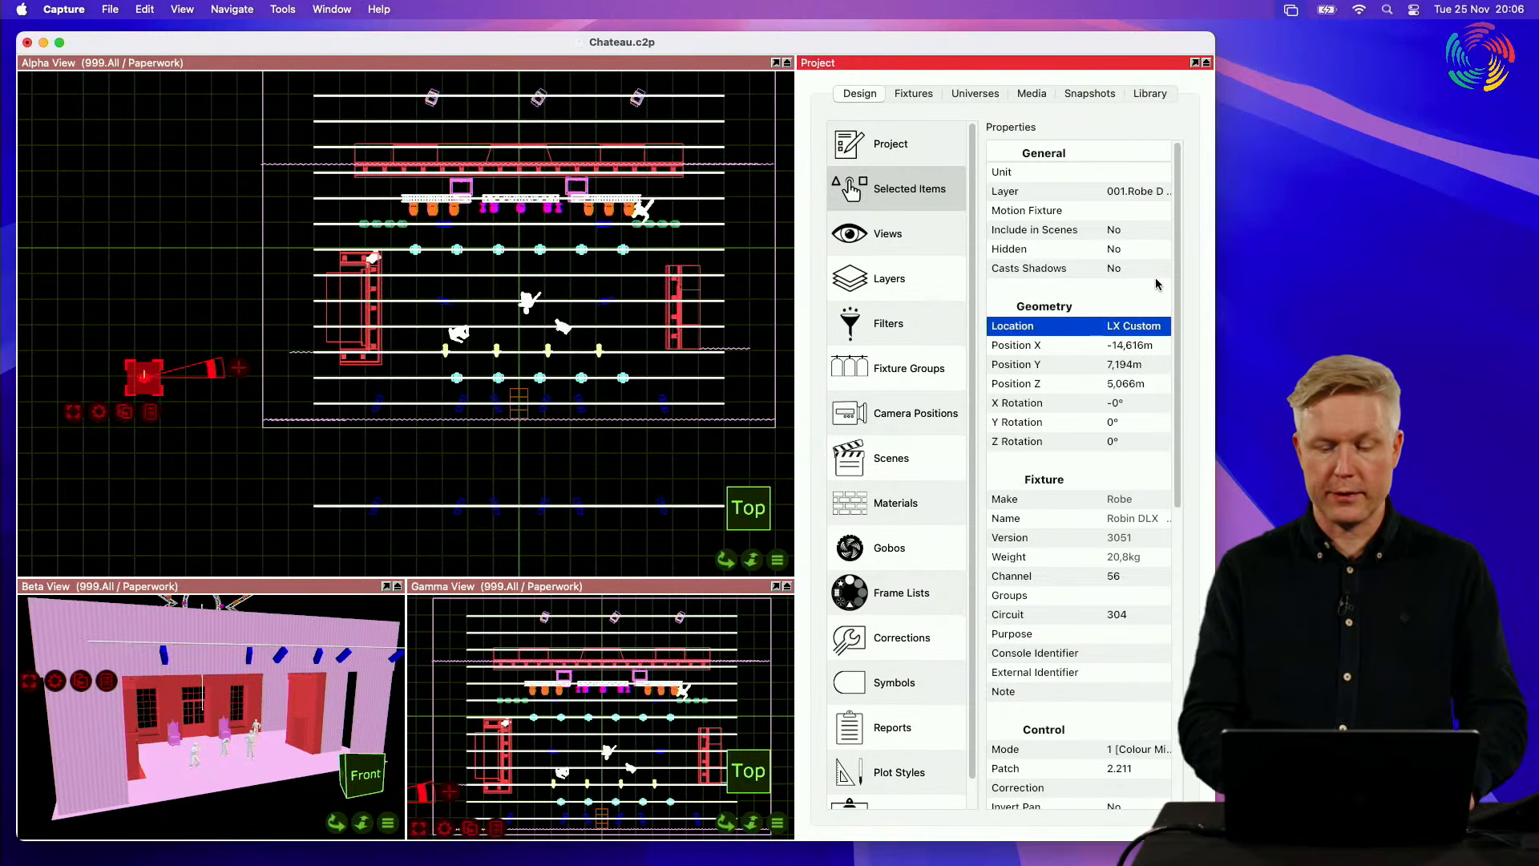
Step: Sort the project fixtures list by location and widen the Location column
click(916, 94)
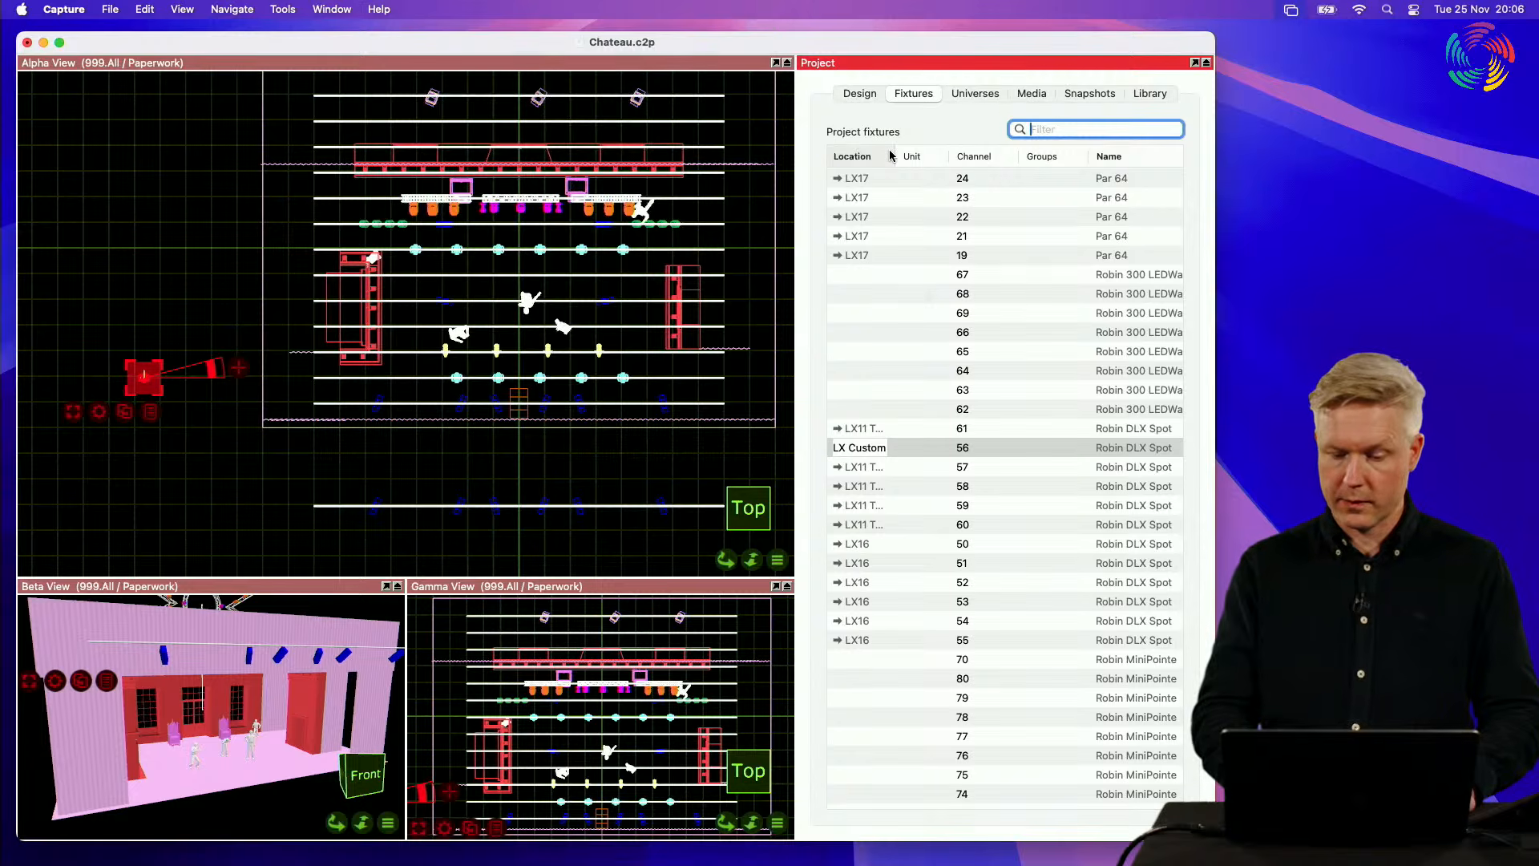
click(890, 156)
scroll(866, 329, down, 5)
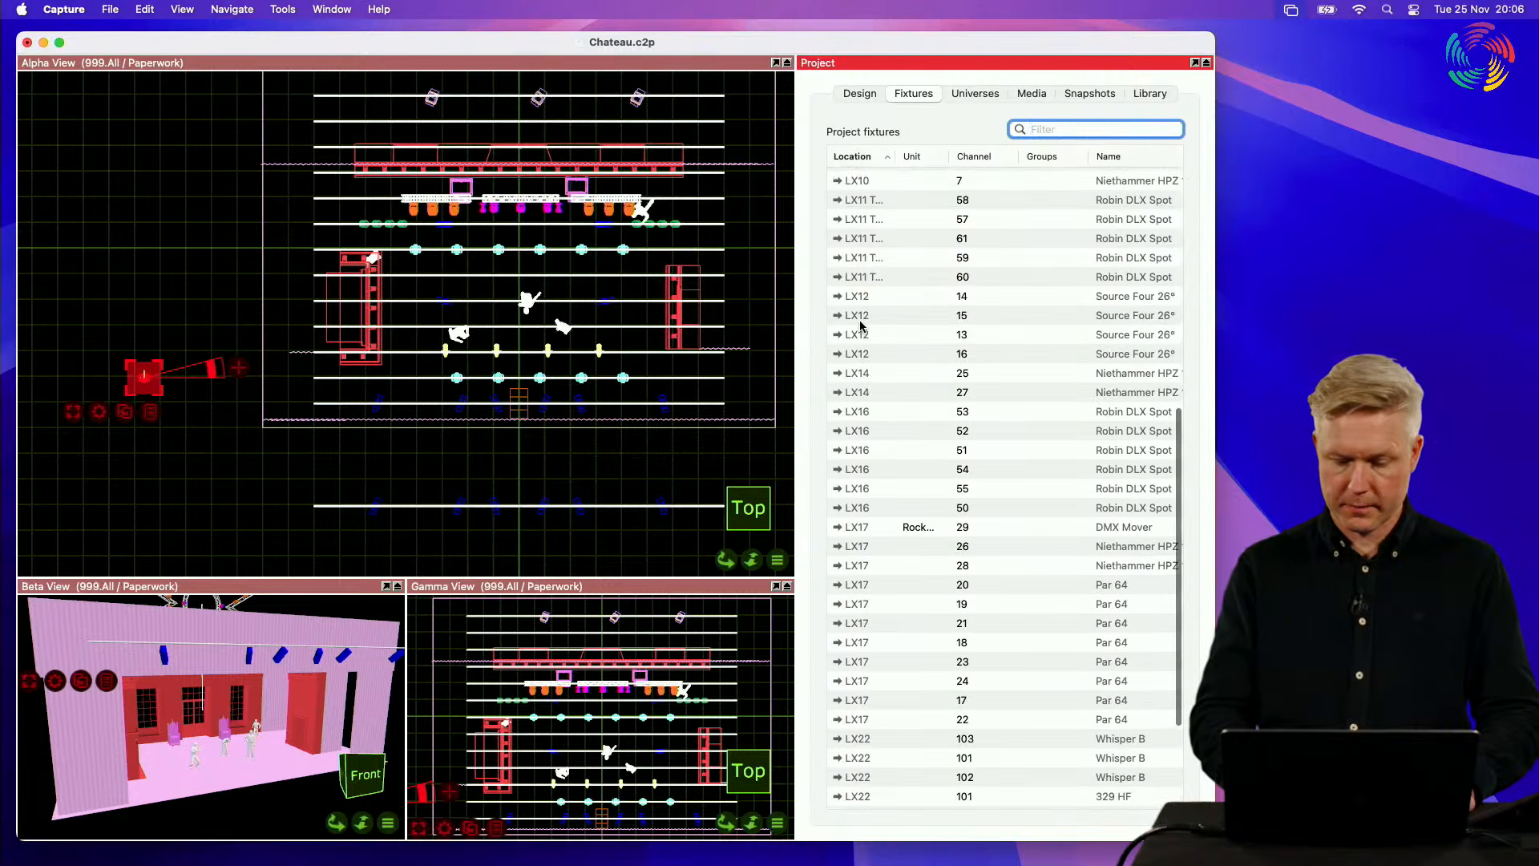
scroll(860, 325, up, 6)
scroll(861, 325, down, 7)
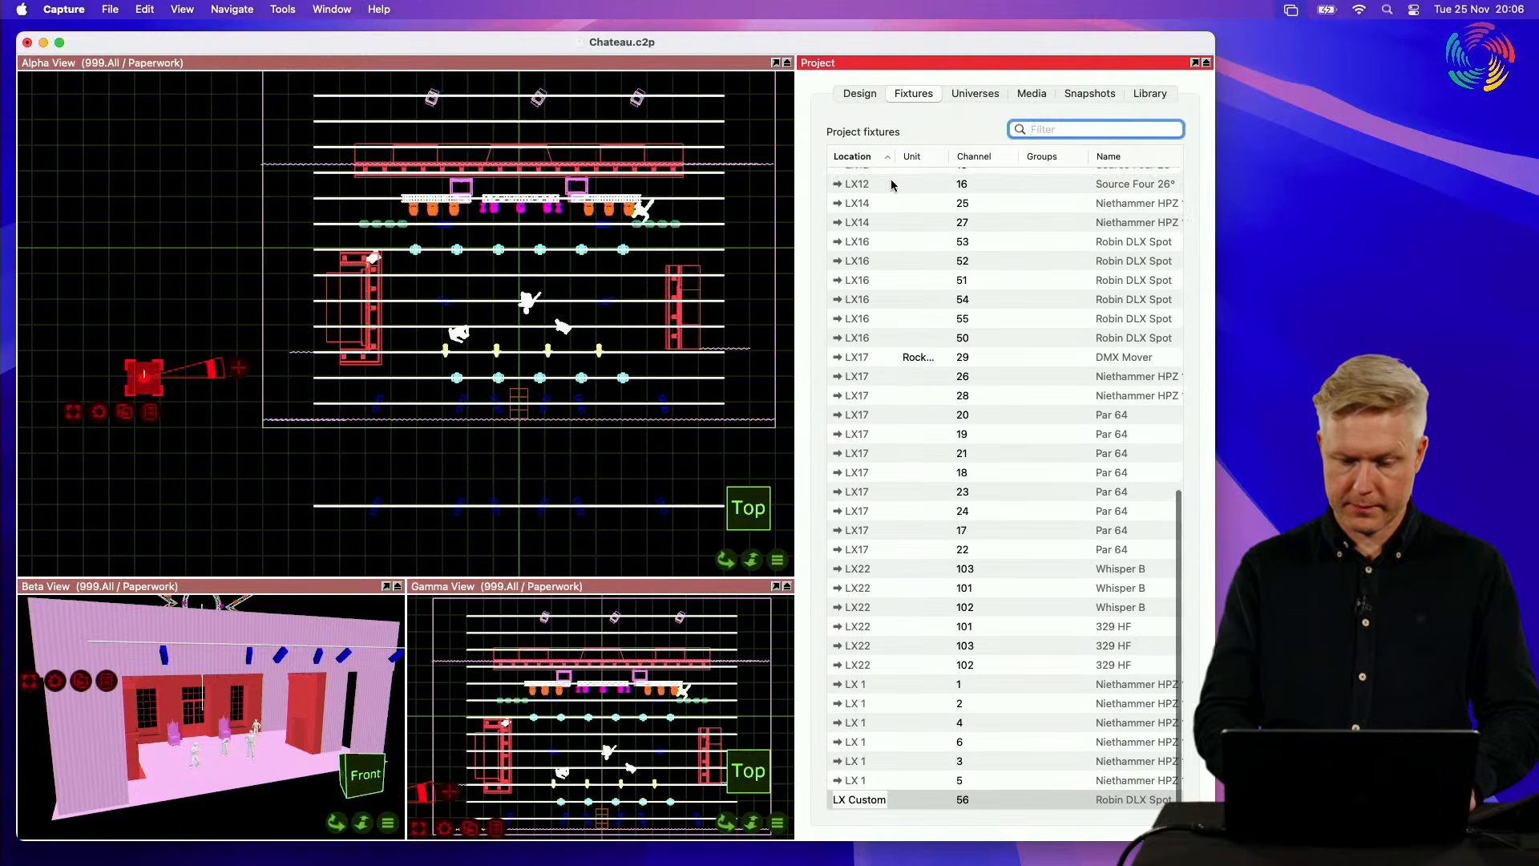
click(895, 156)
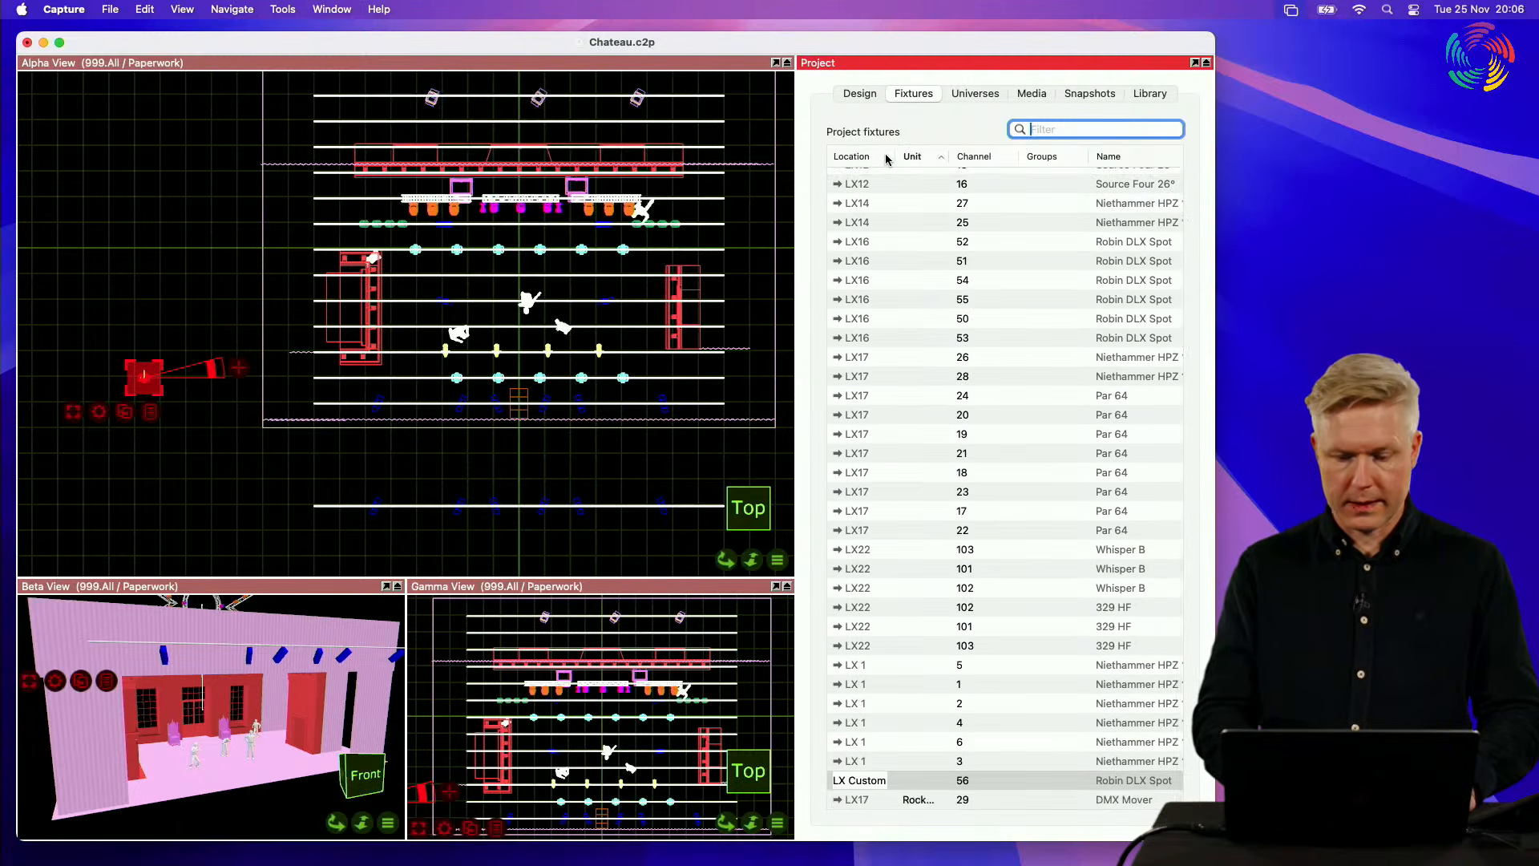
click(888, 157)
drag(895, 155, 920, 156)
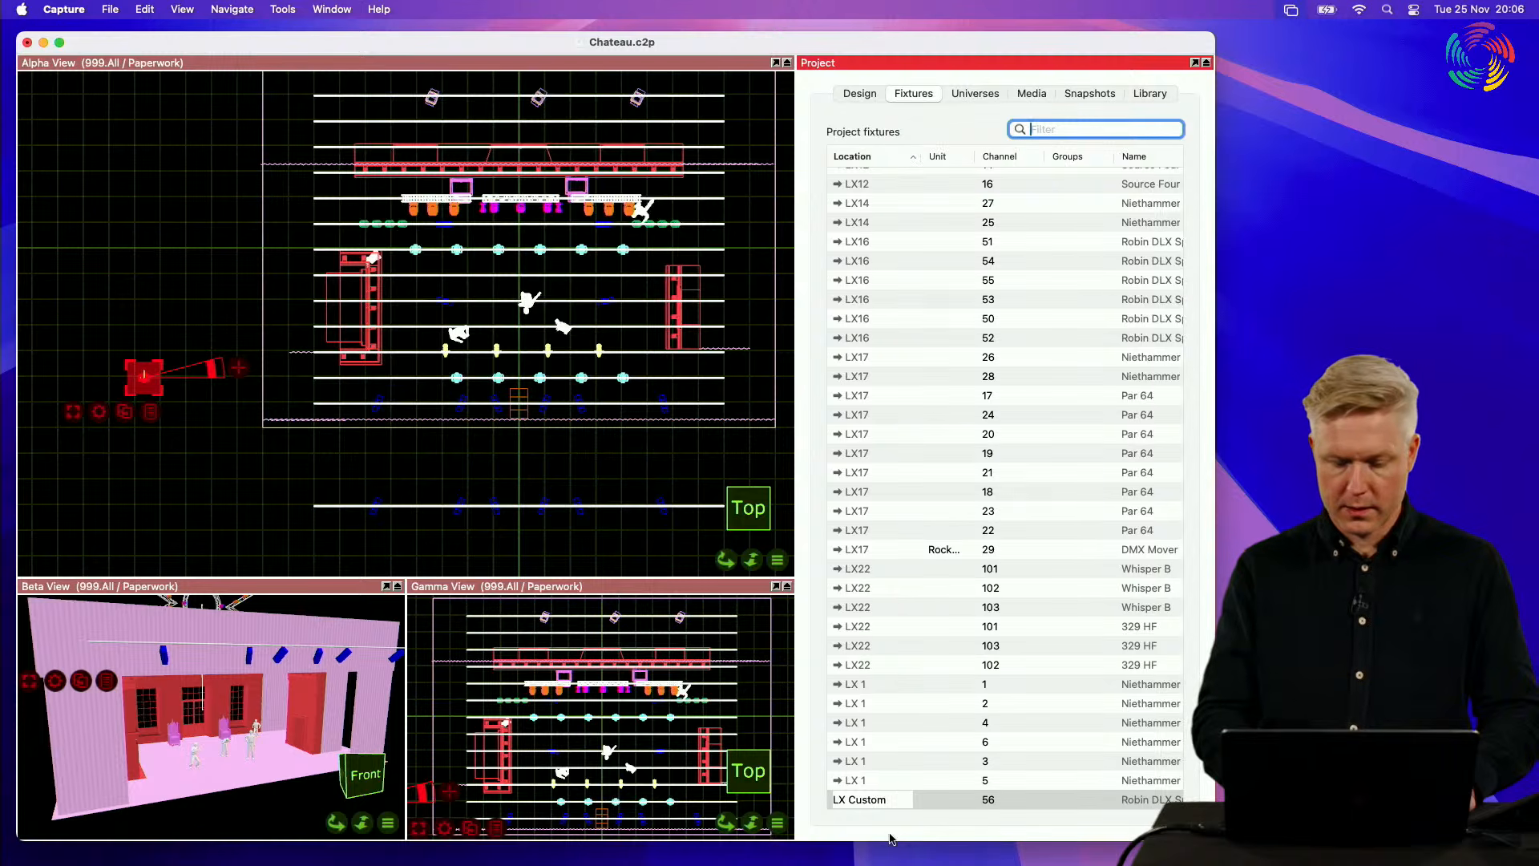
Step: Move the channel 56 fixture back onto the LX11 pipe at X about -3.7 m and clear its custom location
click(890, 801)
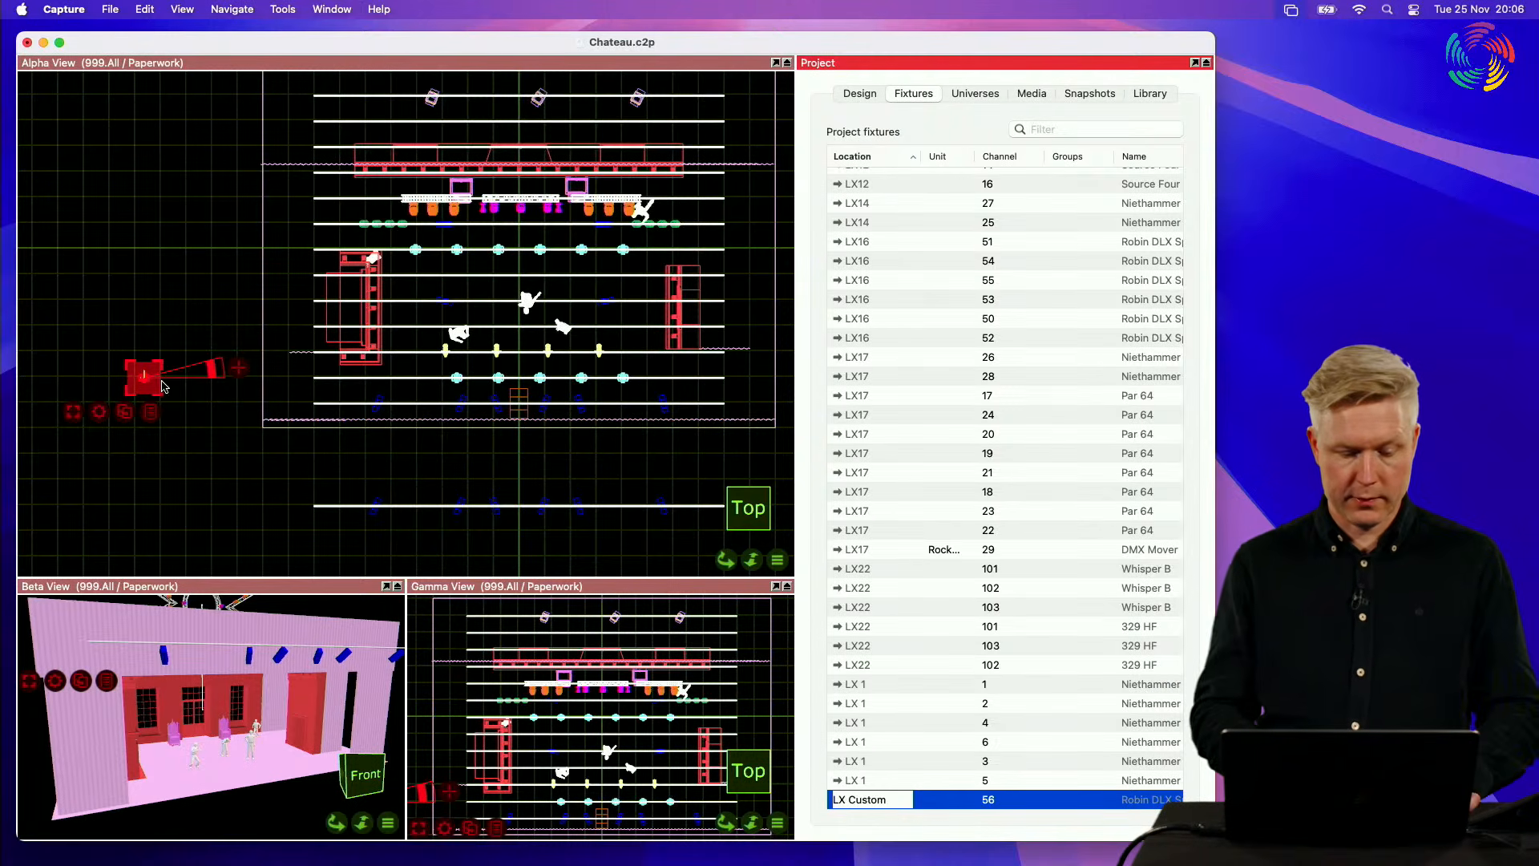
drag(162, 387, 430, 386)
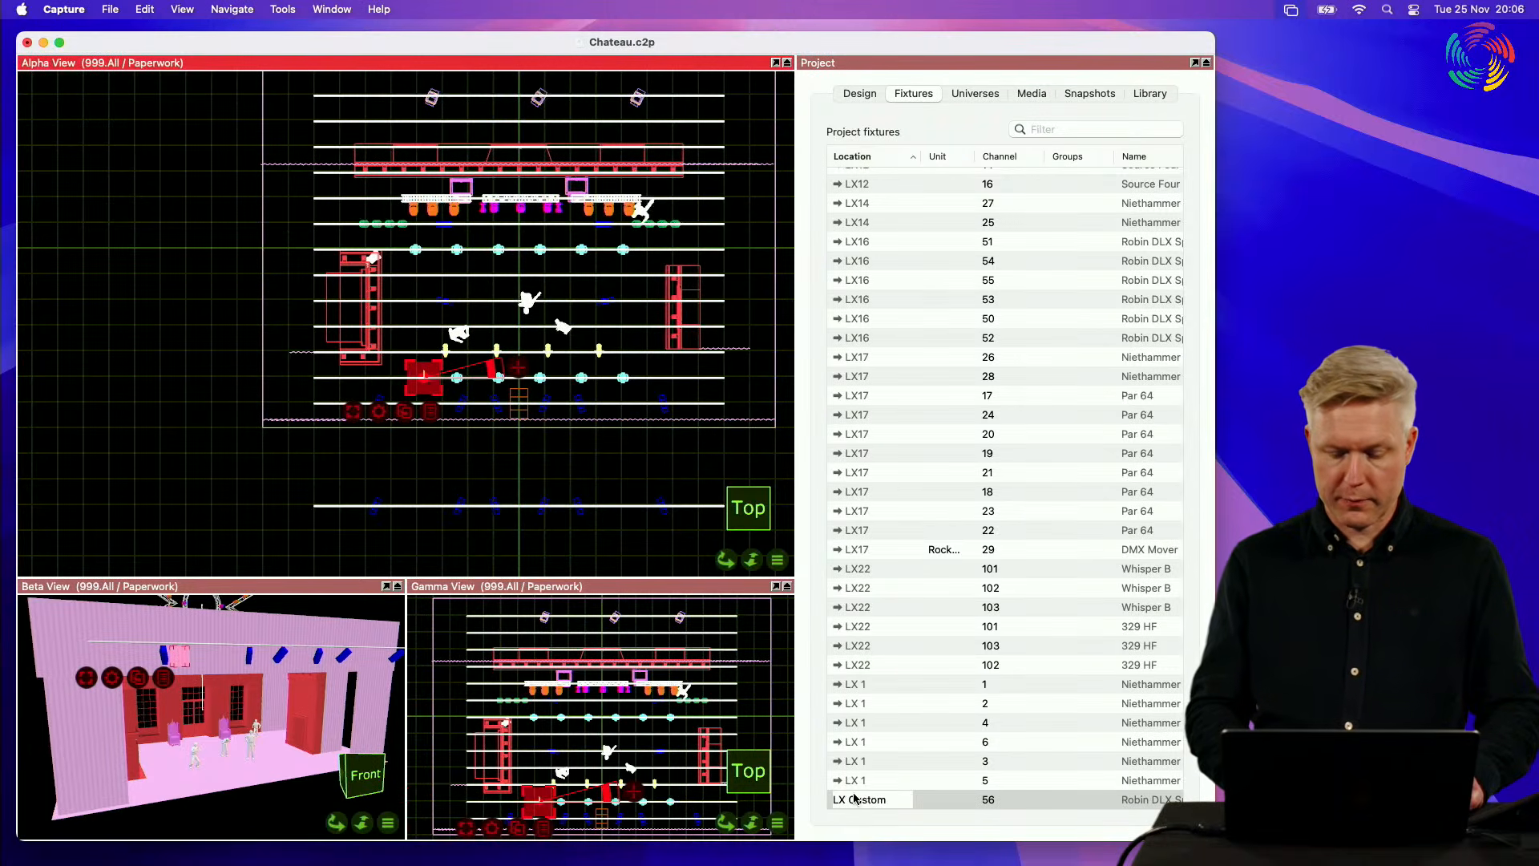
click(883, 802)
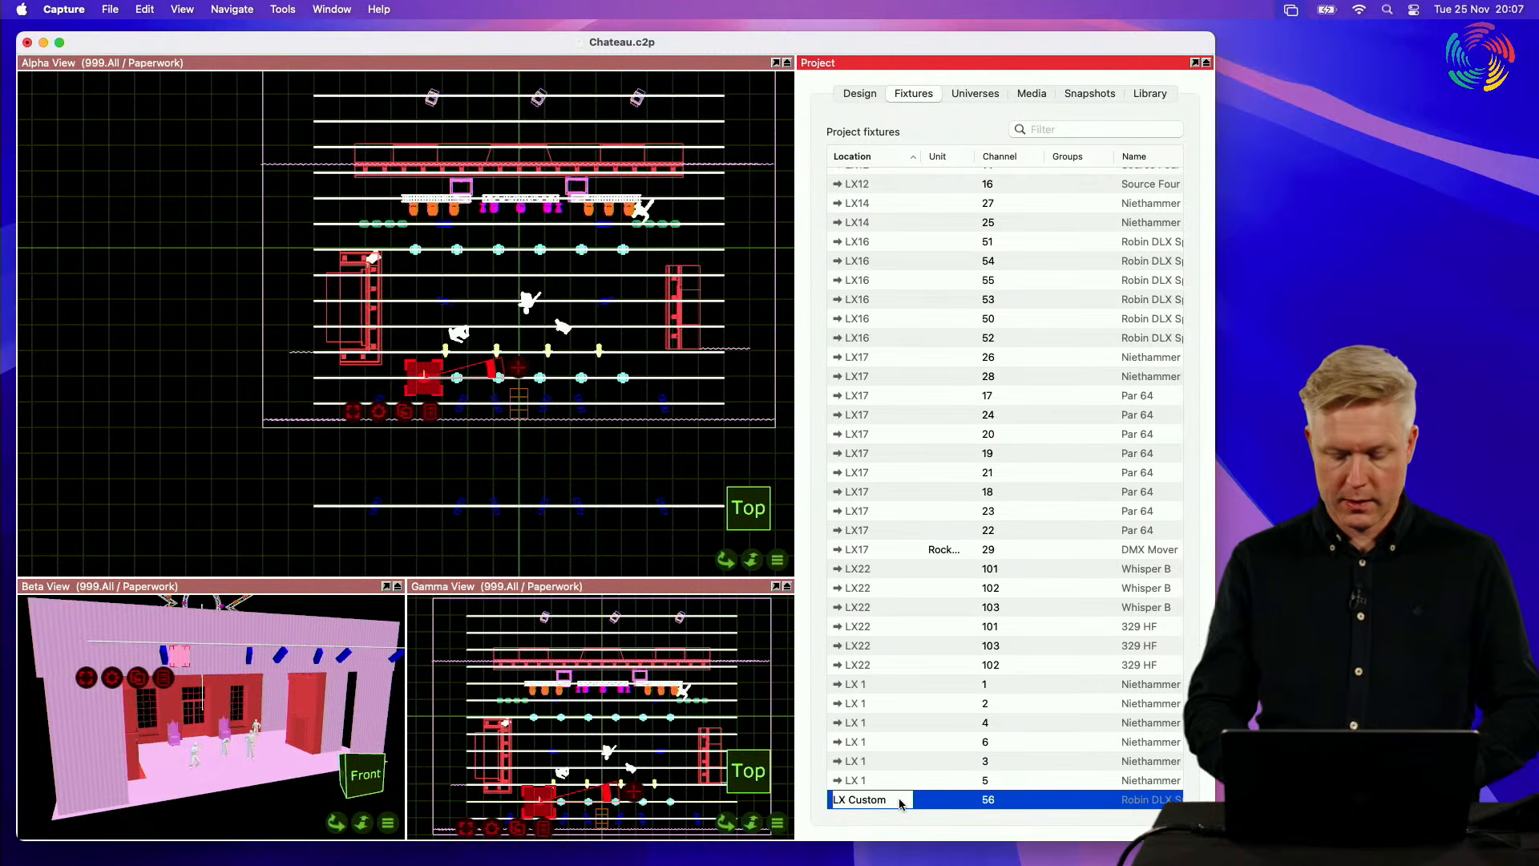
key(BackSpace)
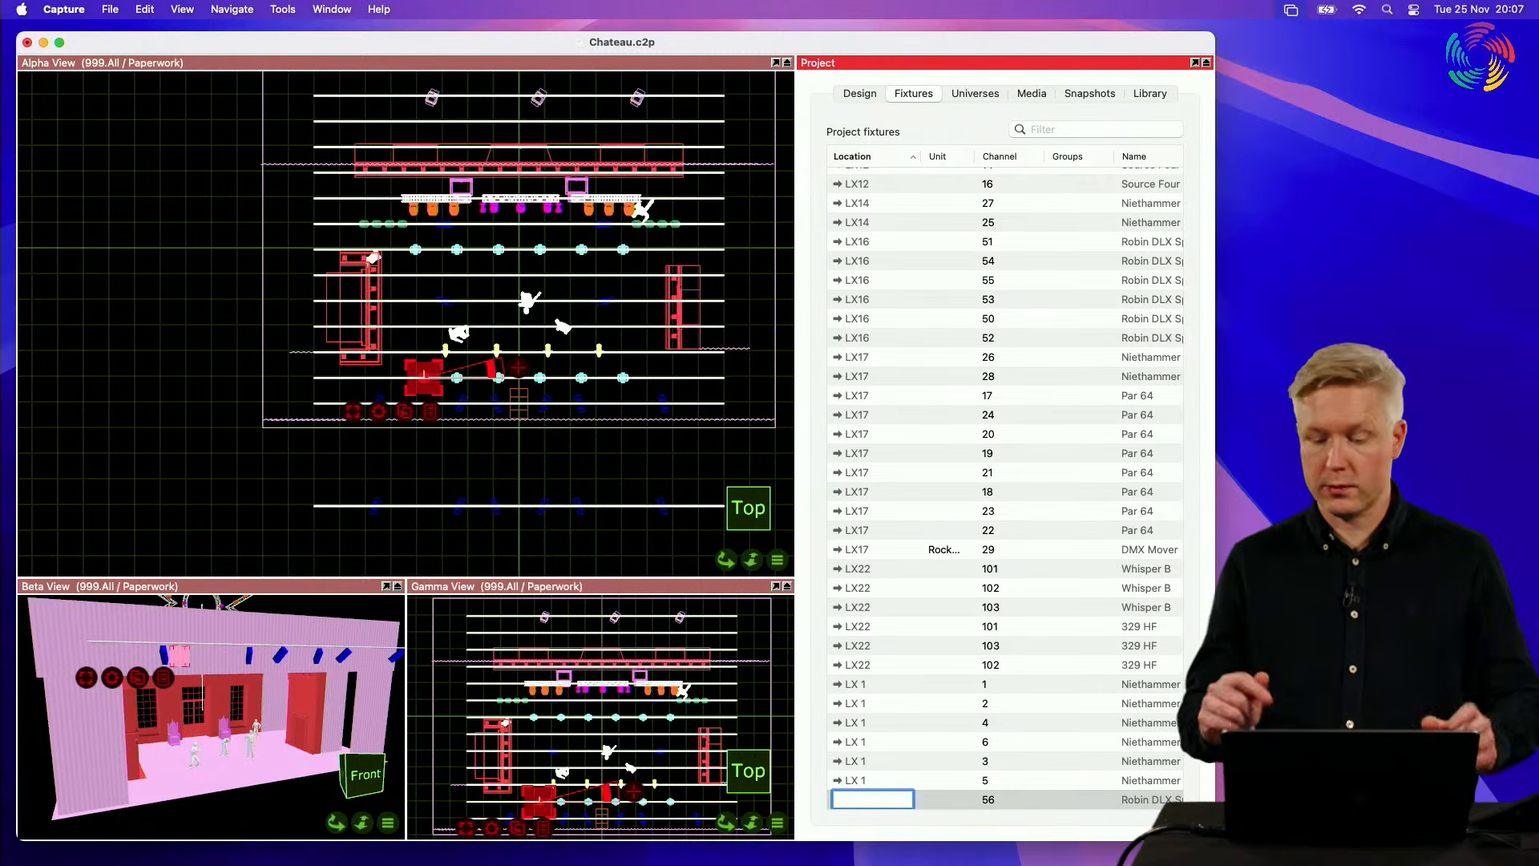
key(Return)
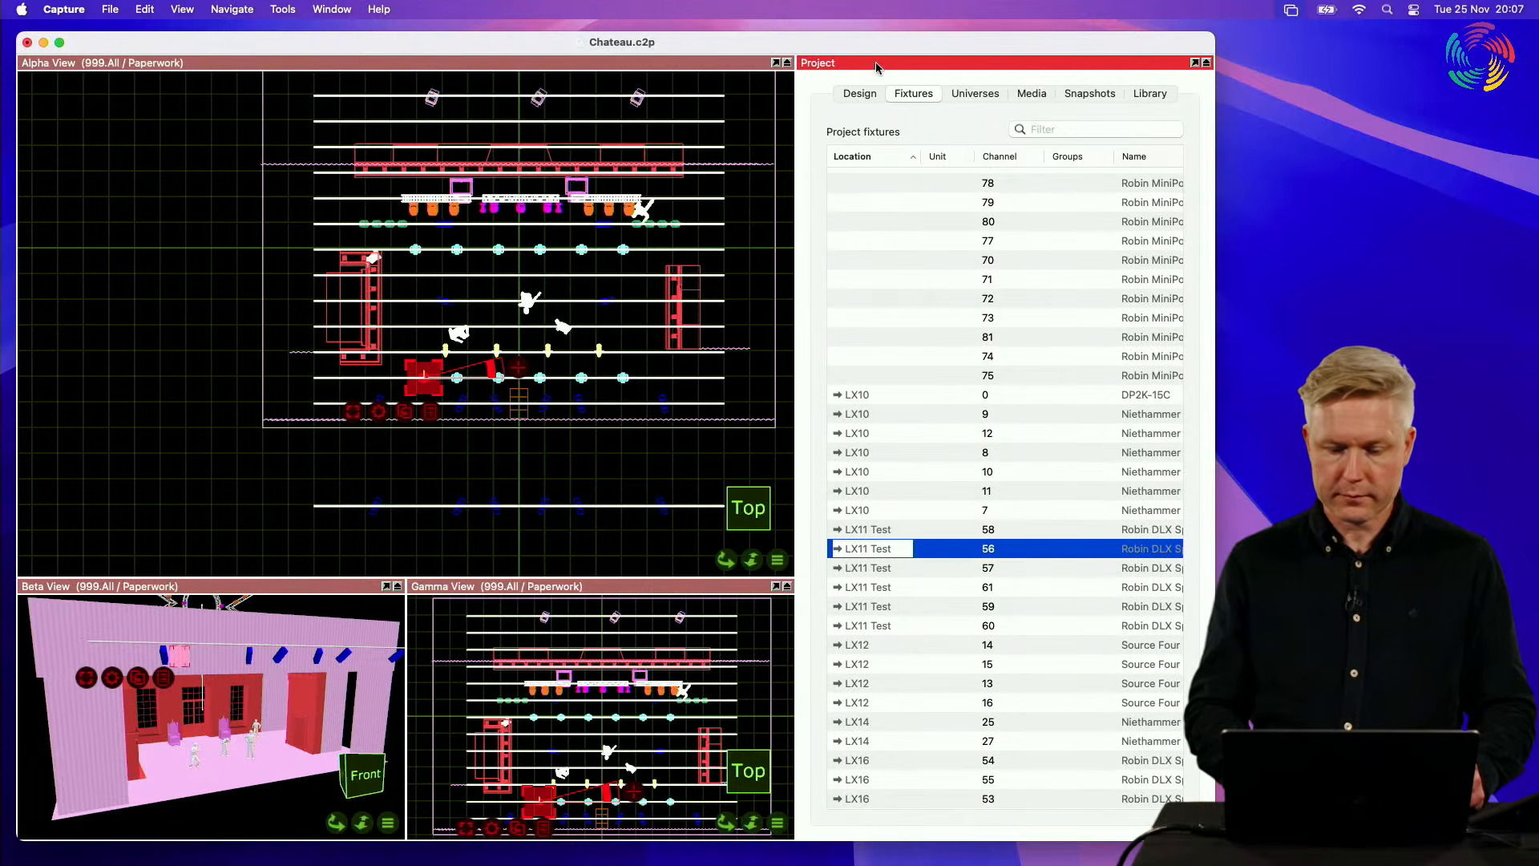
Step: Examine the fixture's Location and Unit properties, and return to the project fixtures list
click(858, 95)
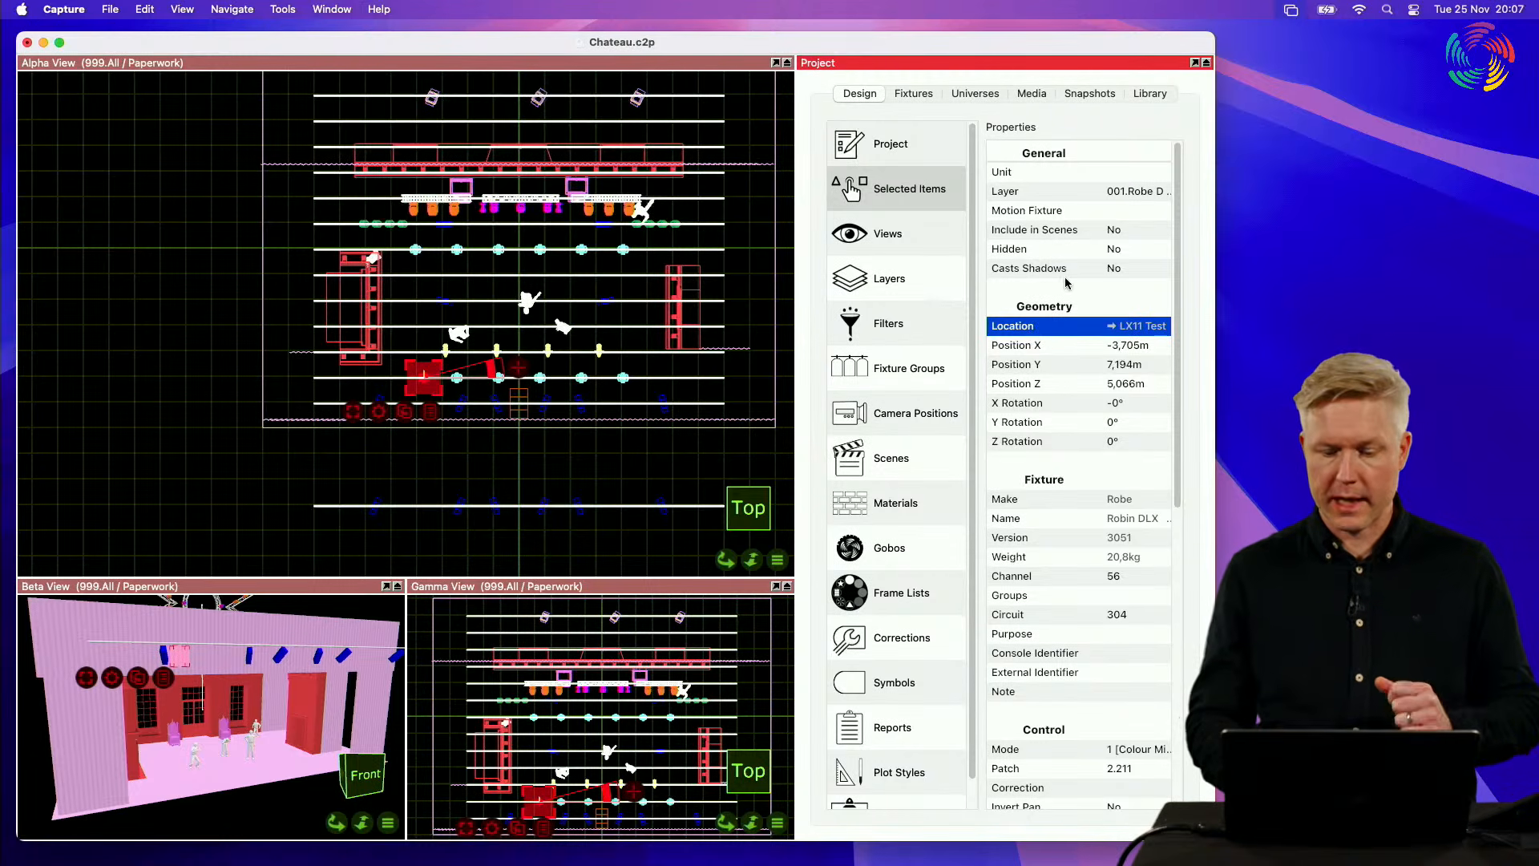
click(1050, 173)
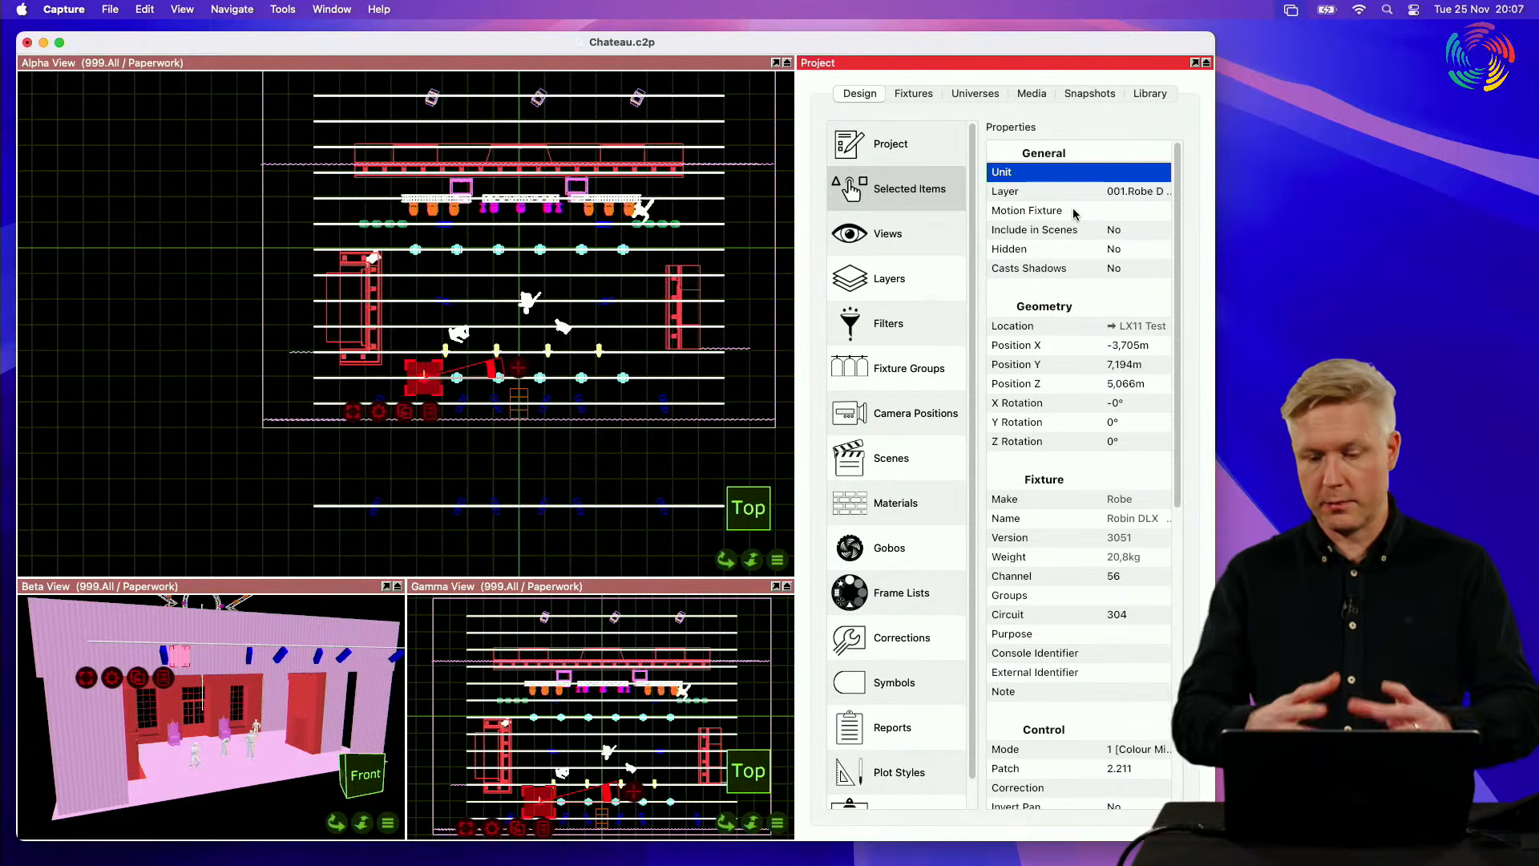
click(914, 94)
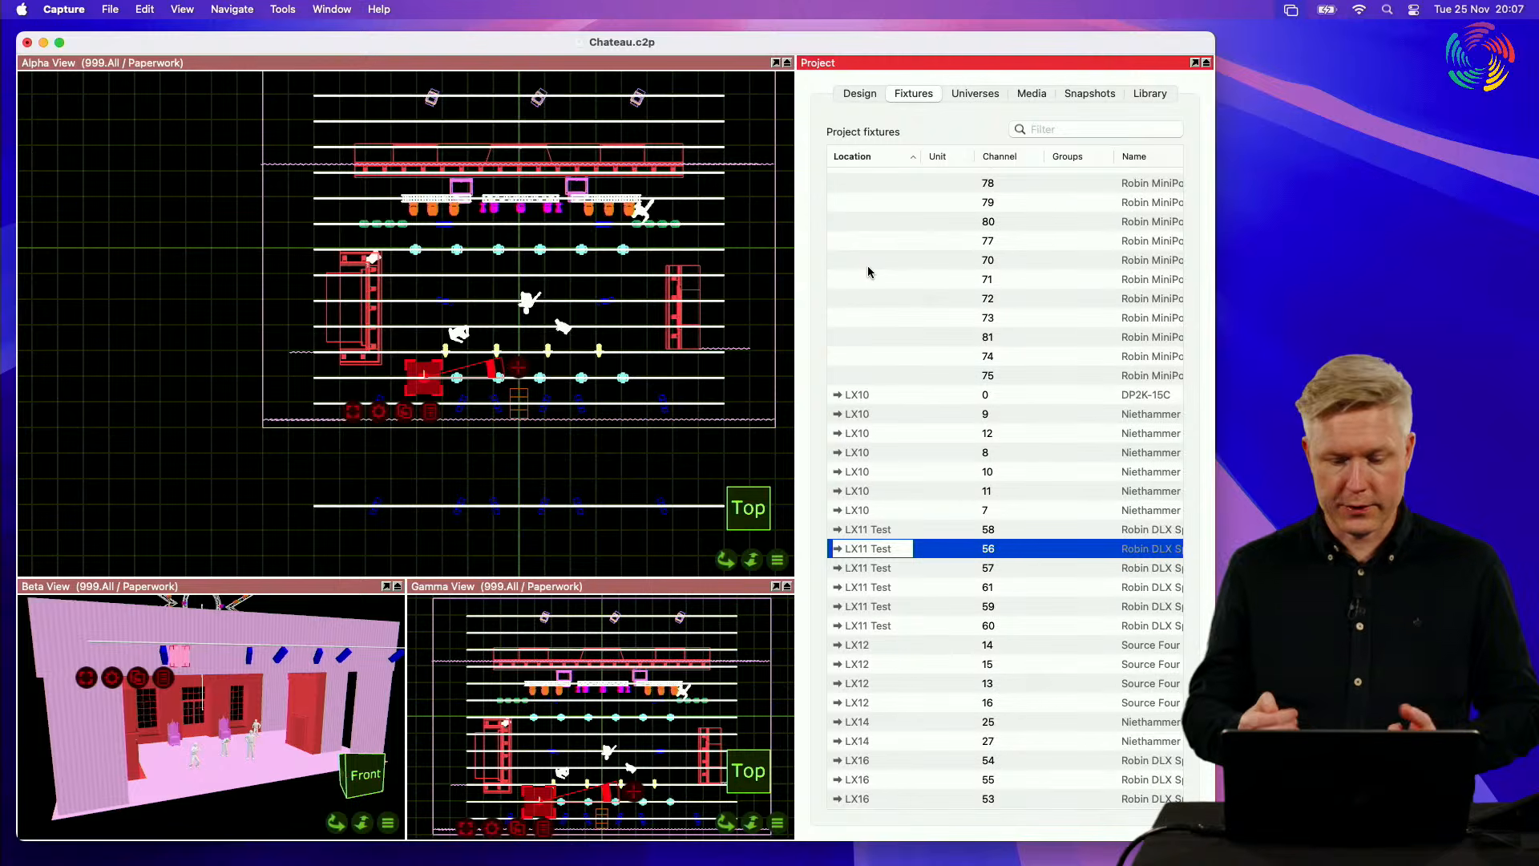
Step: Reverse the location sort order of the project fixtures and select all the LX17 fixtures in the list
click(859, 159)
scroll(874, 311, up, 3)
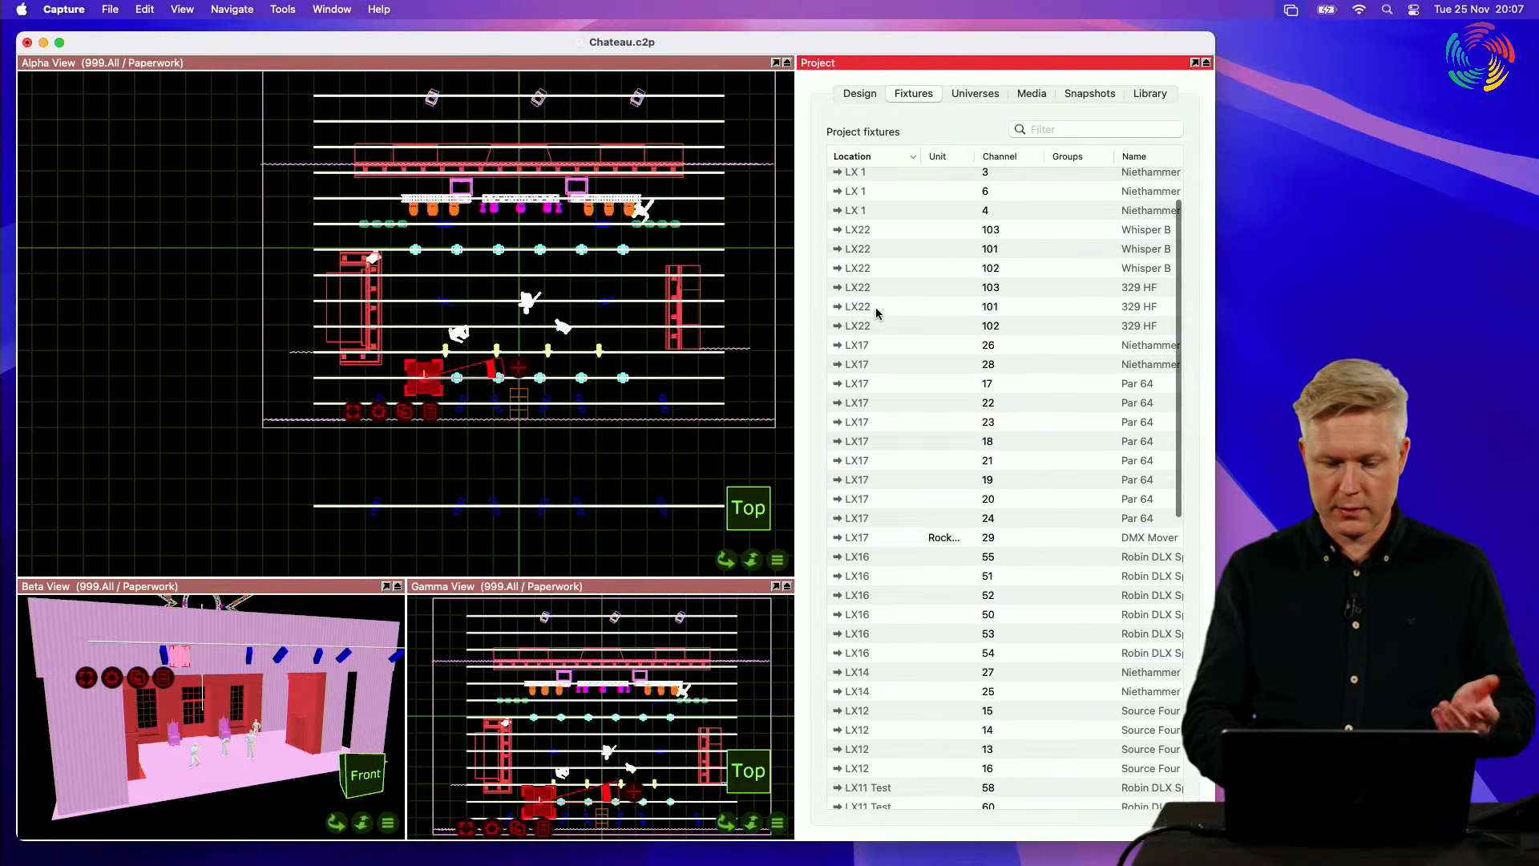
click(859, 347)
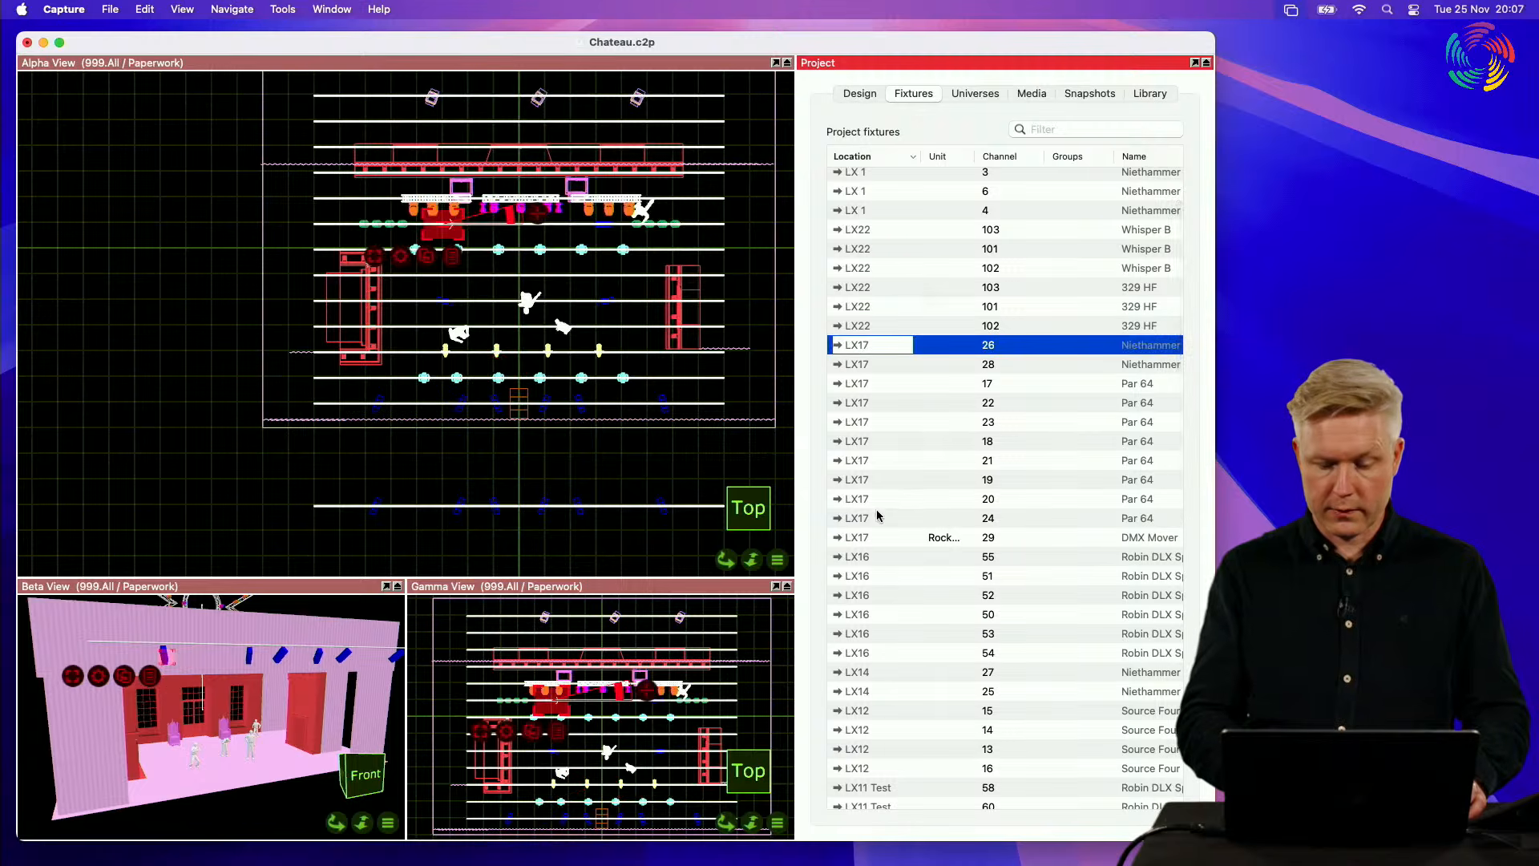
shift+click(866, 533)
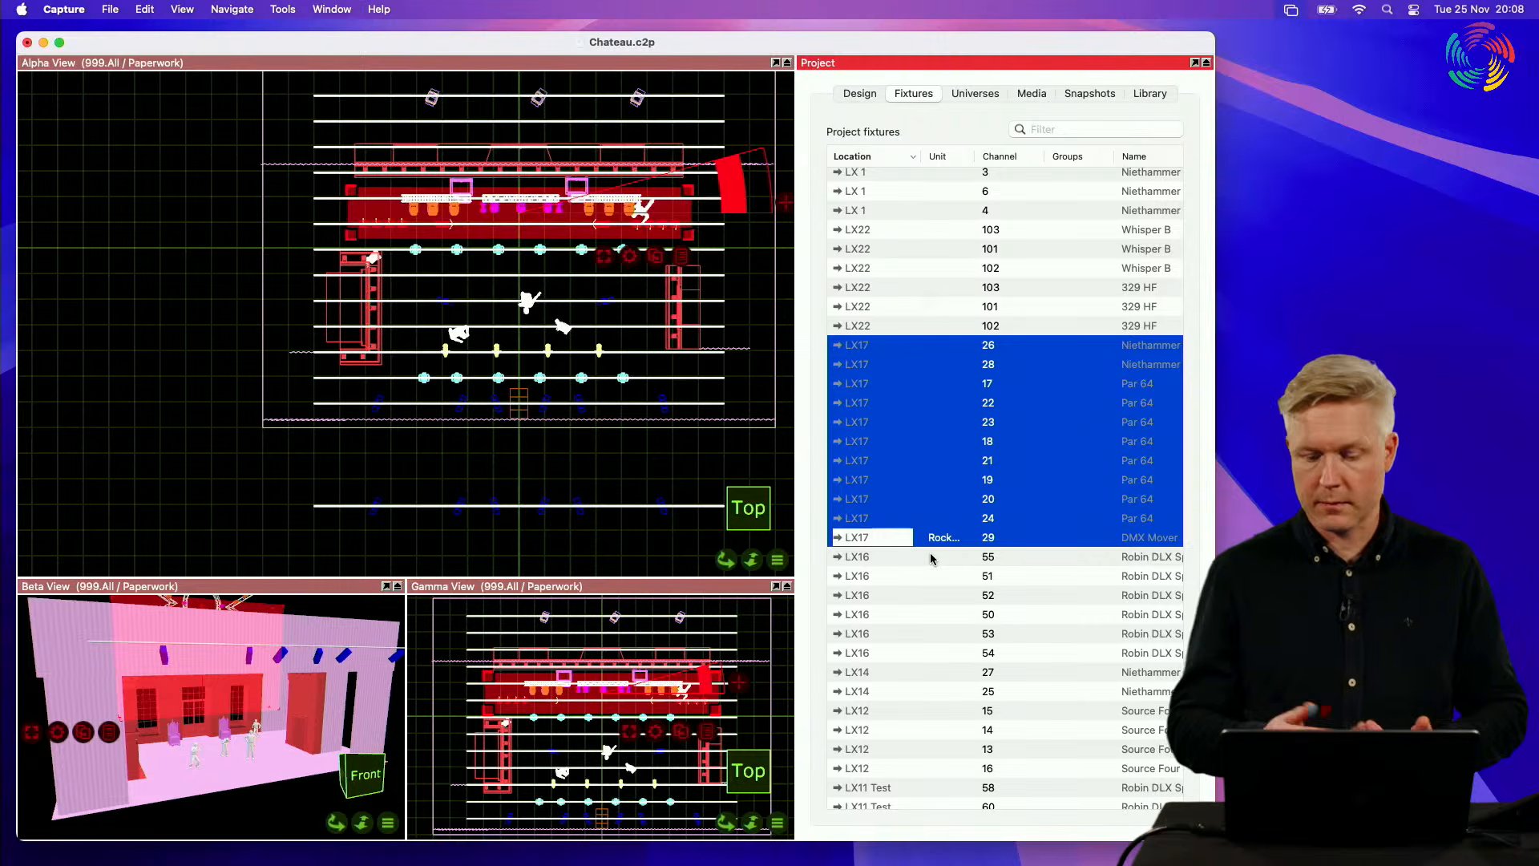
Step: Select all the LX11 Test fixtures in the list and reduce the selection to the channel 58 fixture
scroll(930, 559, down, 5)
click(862, 574)
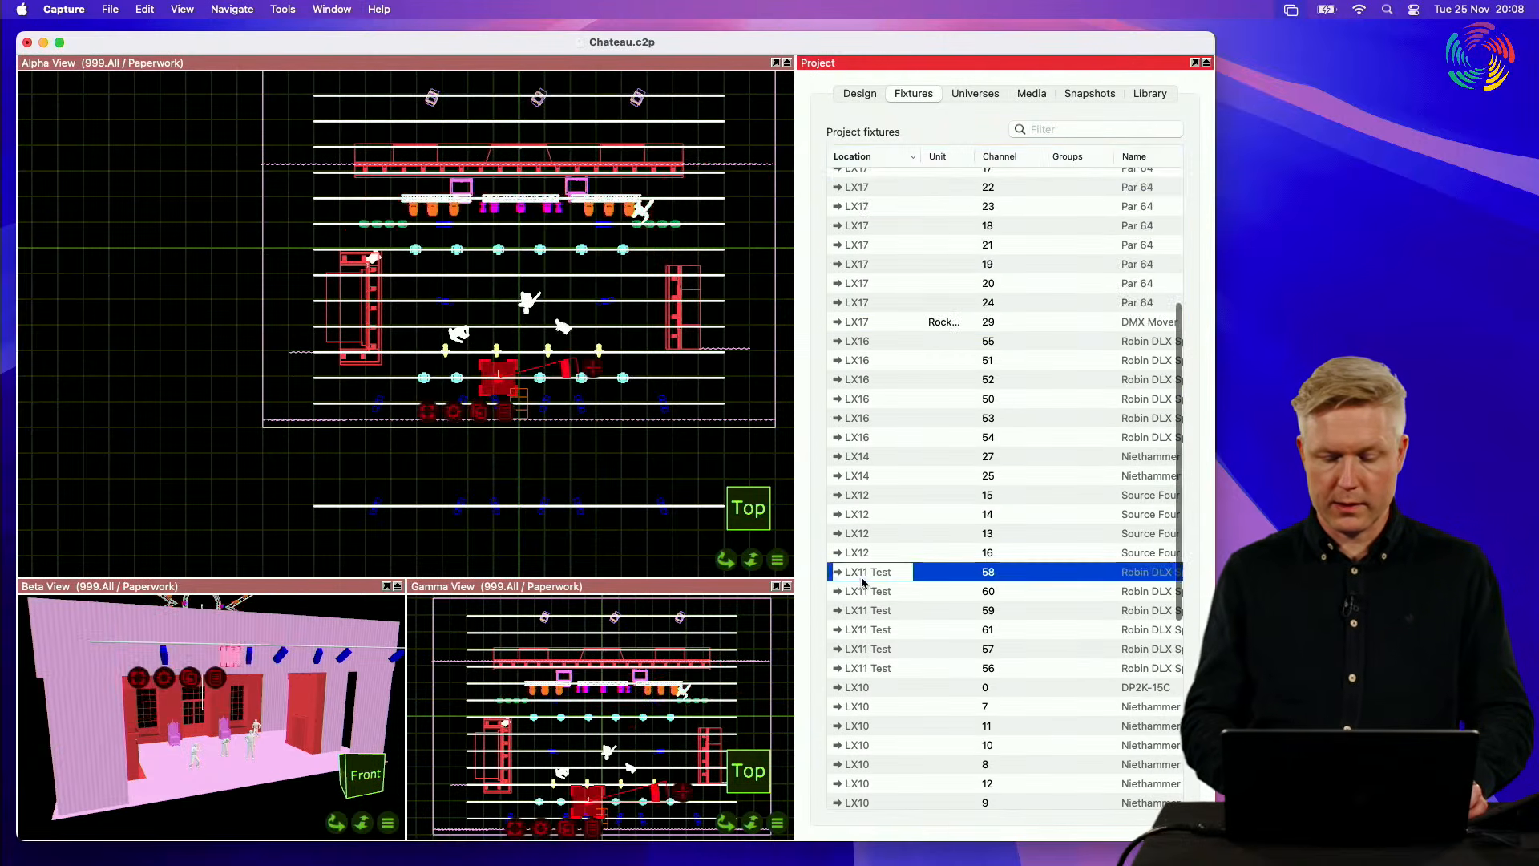
shift+click(871, 668)
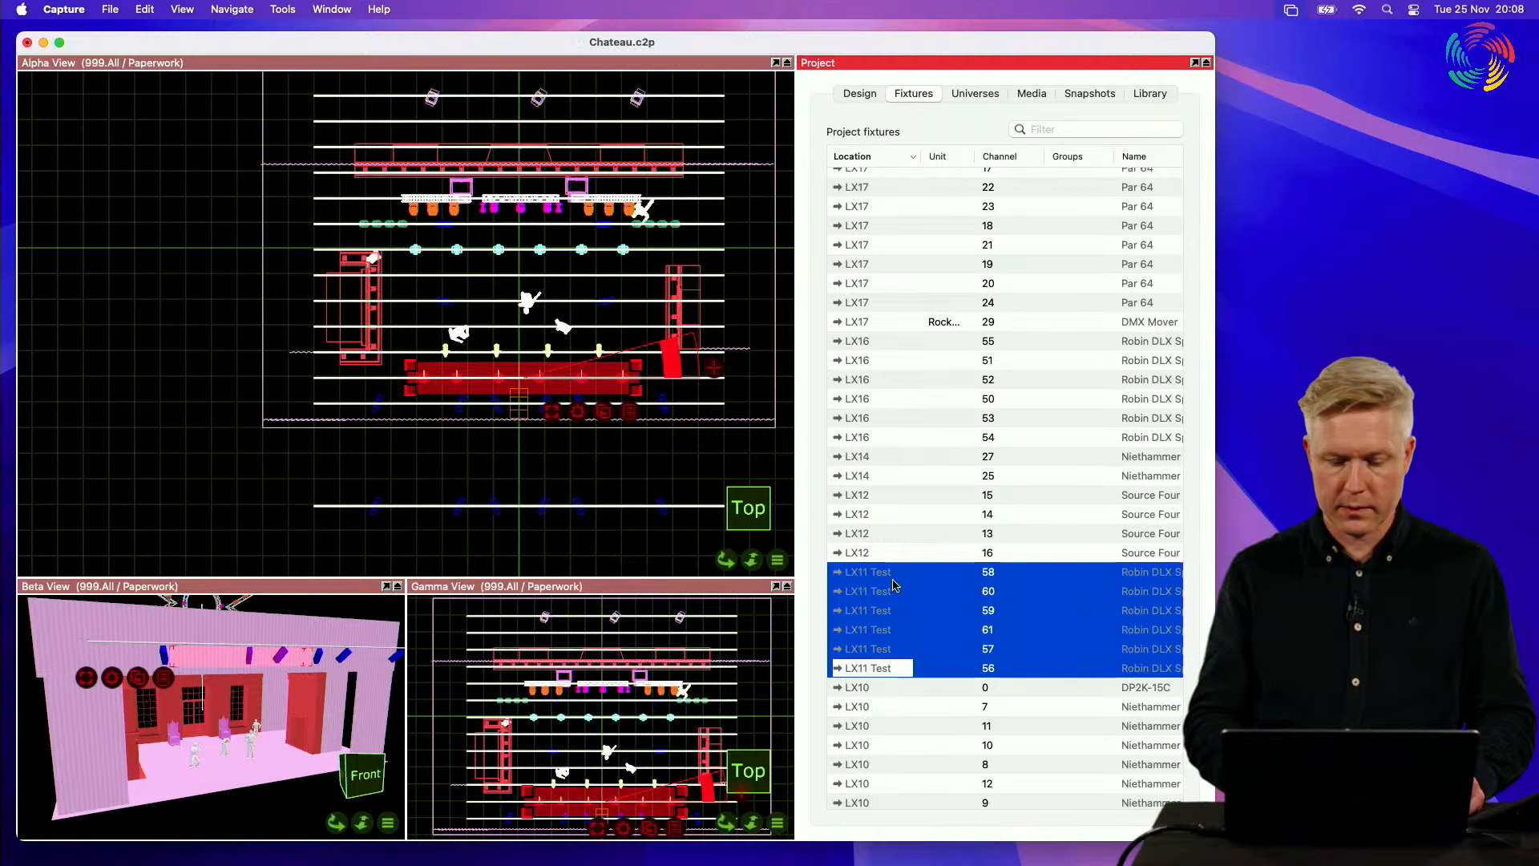
click(922, 571)
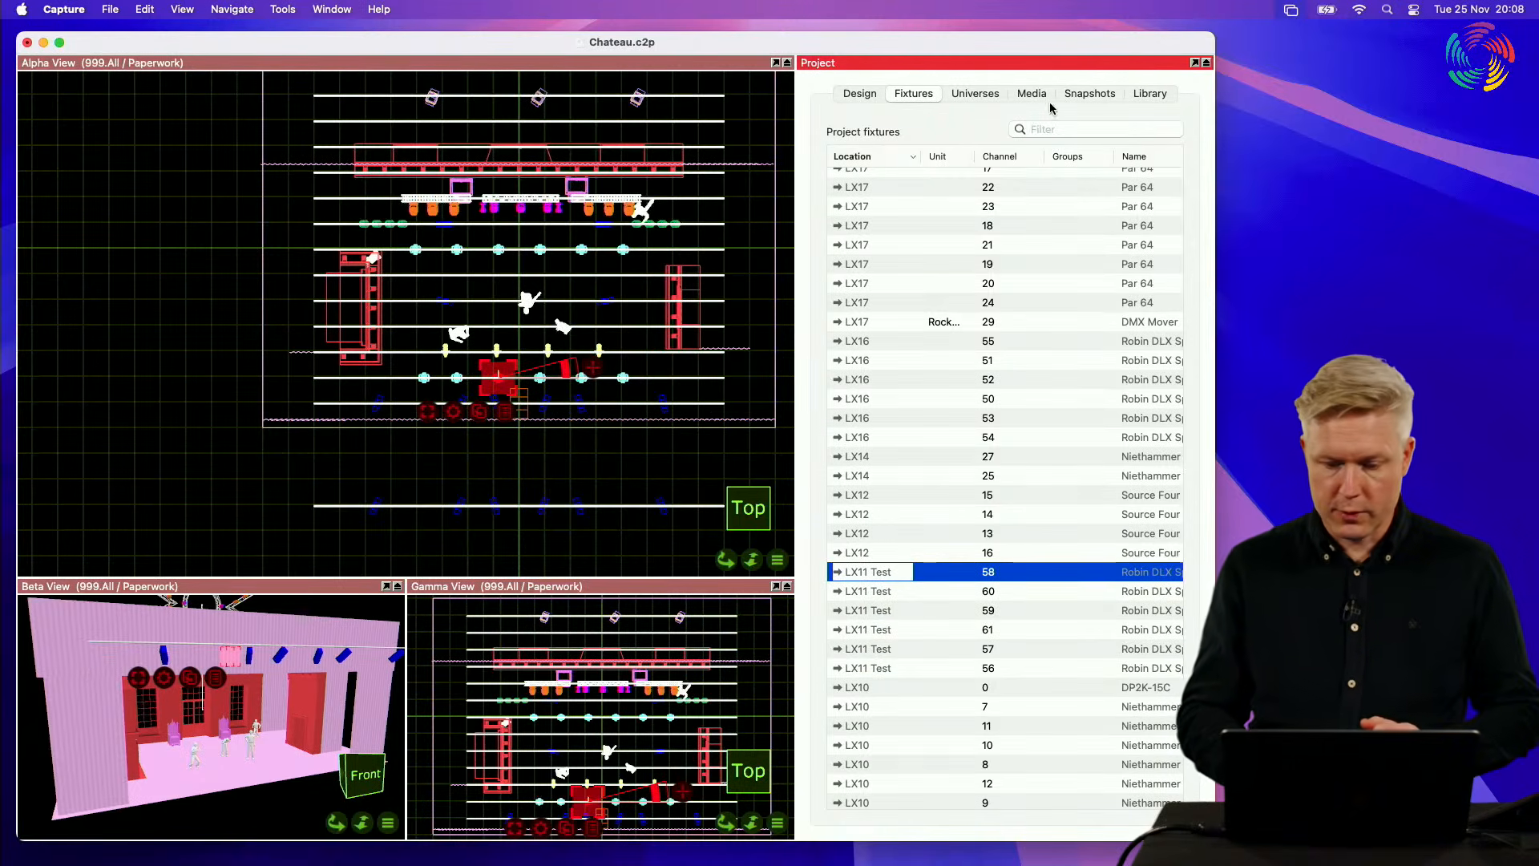
Step: Filter the project fixtures by "LX11", briefly select the channel 57 fixture and clear the selection
click(1090, 130)
text(L)
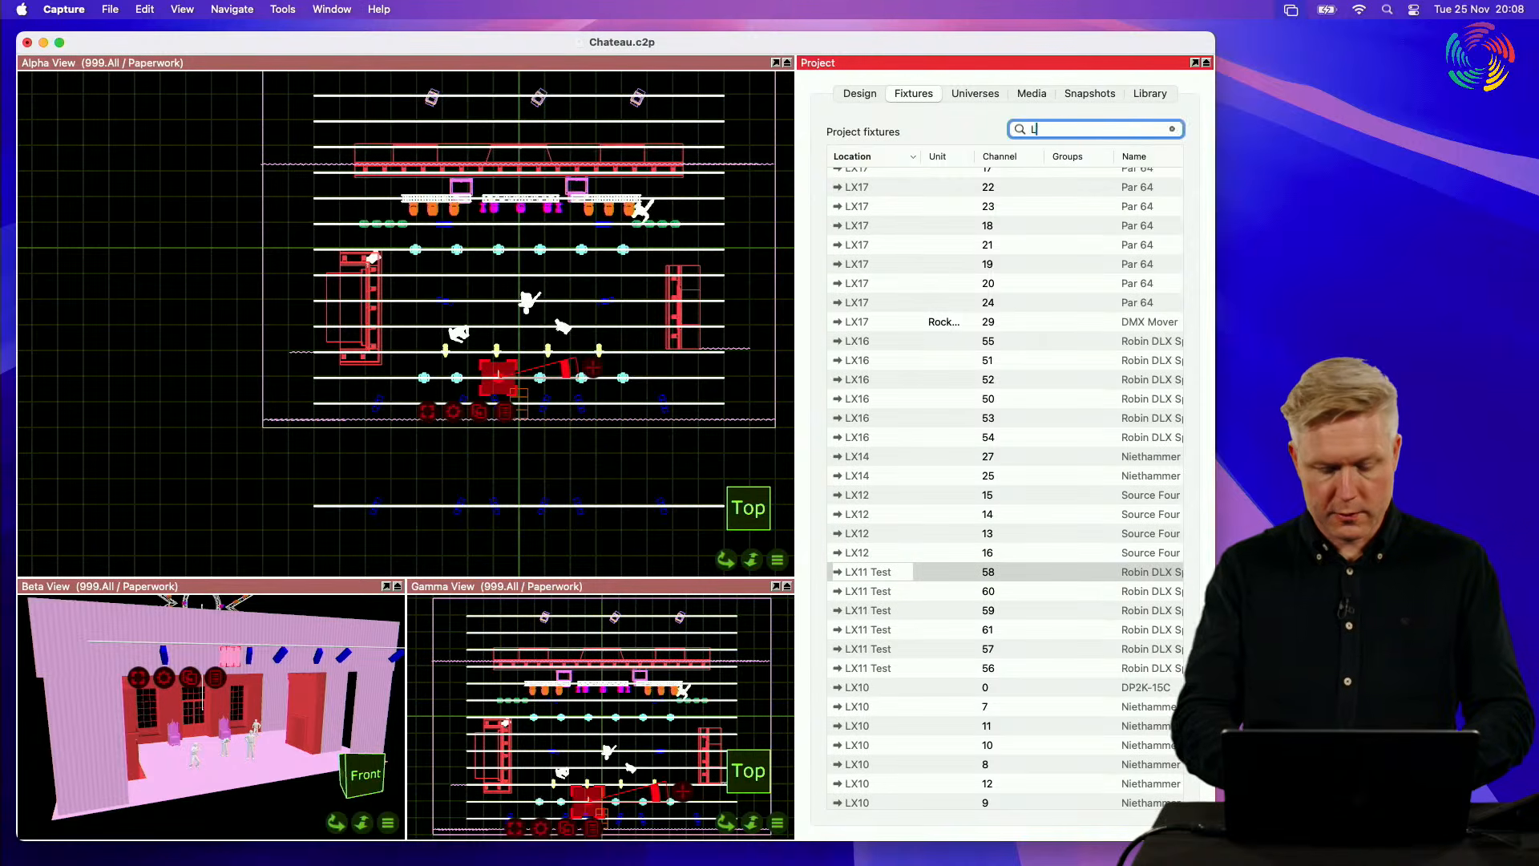
text(X11)
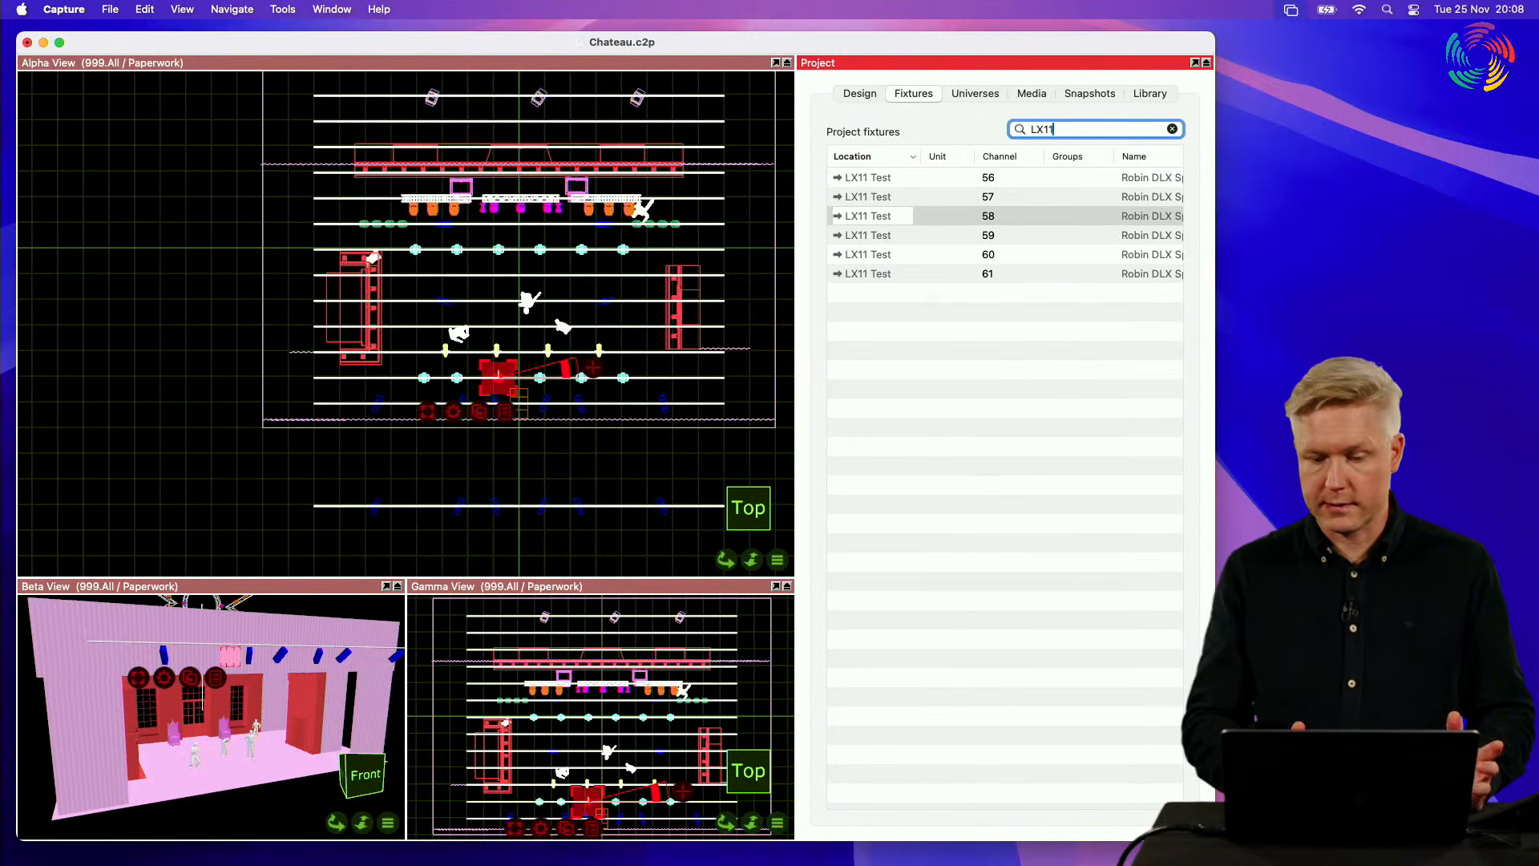
click(919, 312)
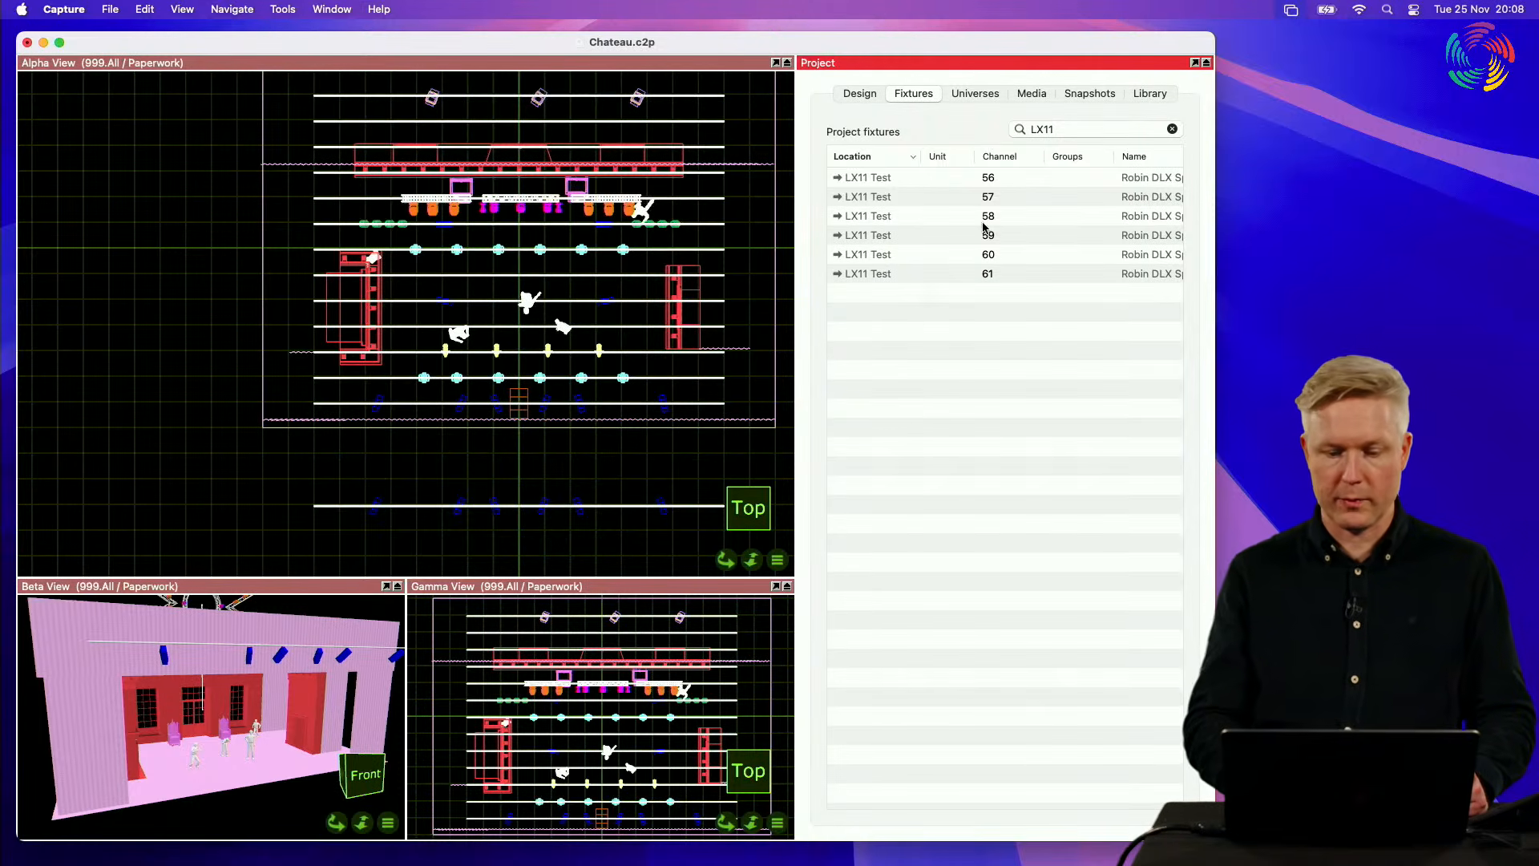
click(915, 202)
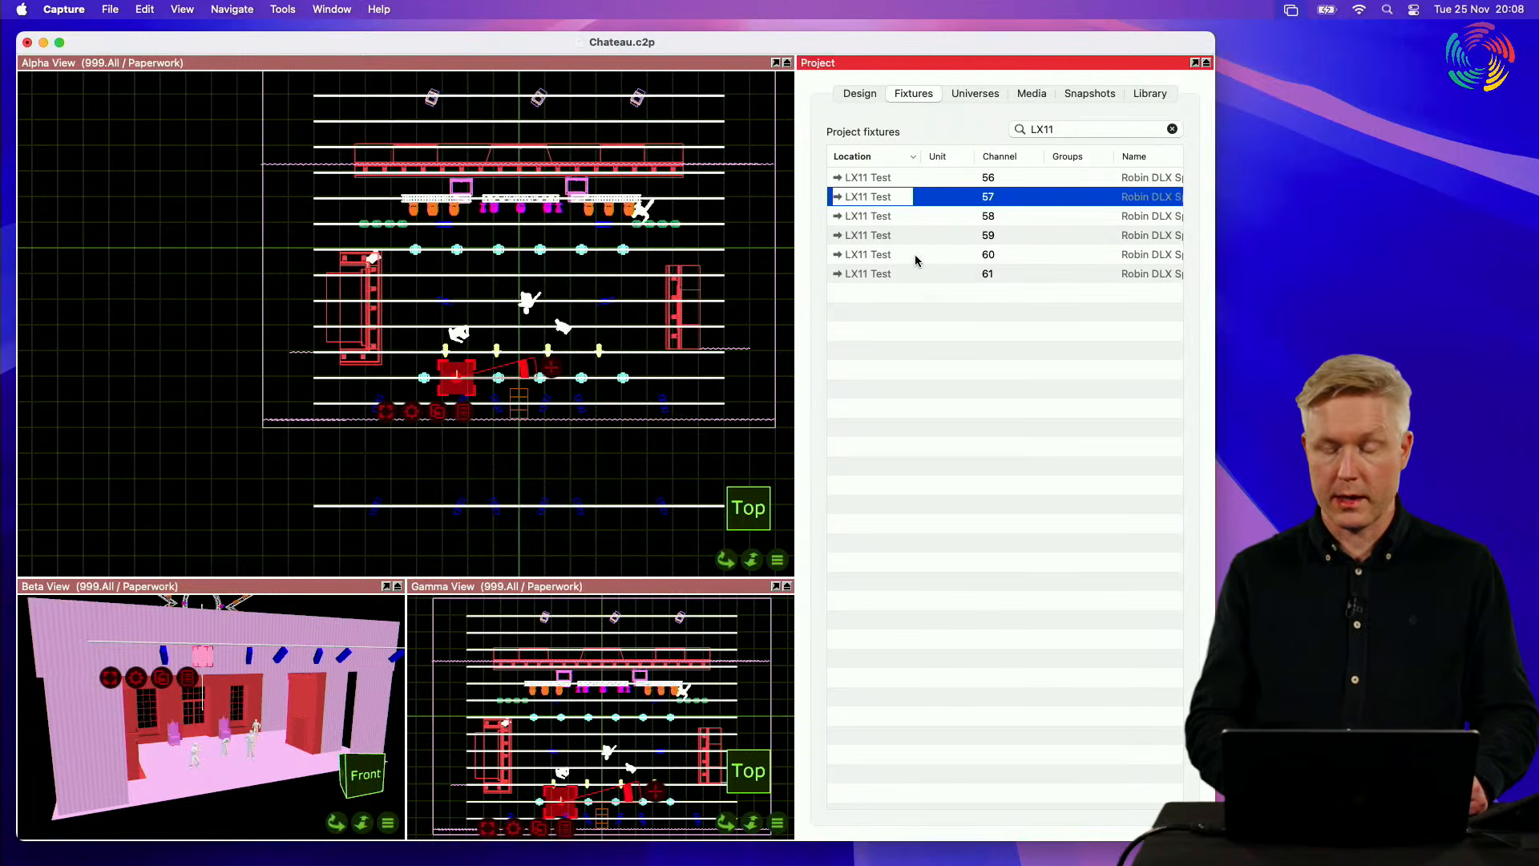
click(865, 332)
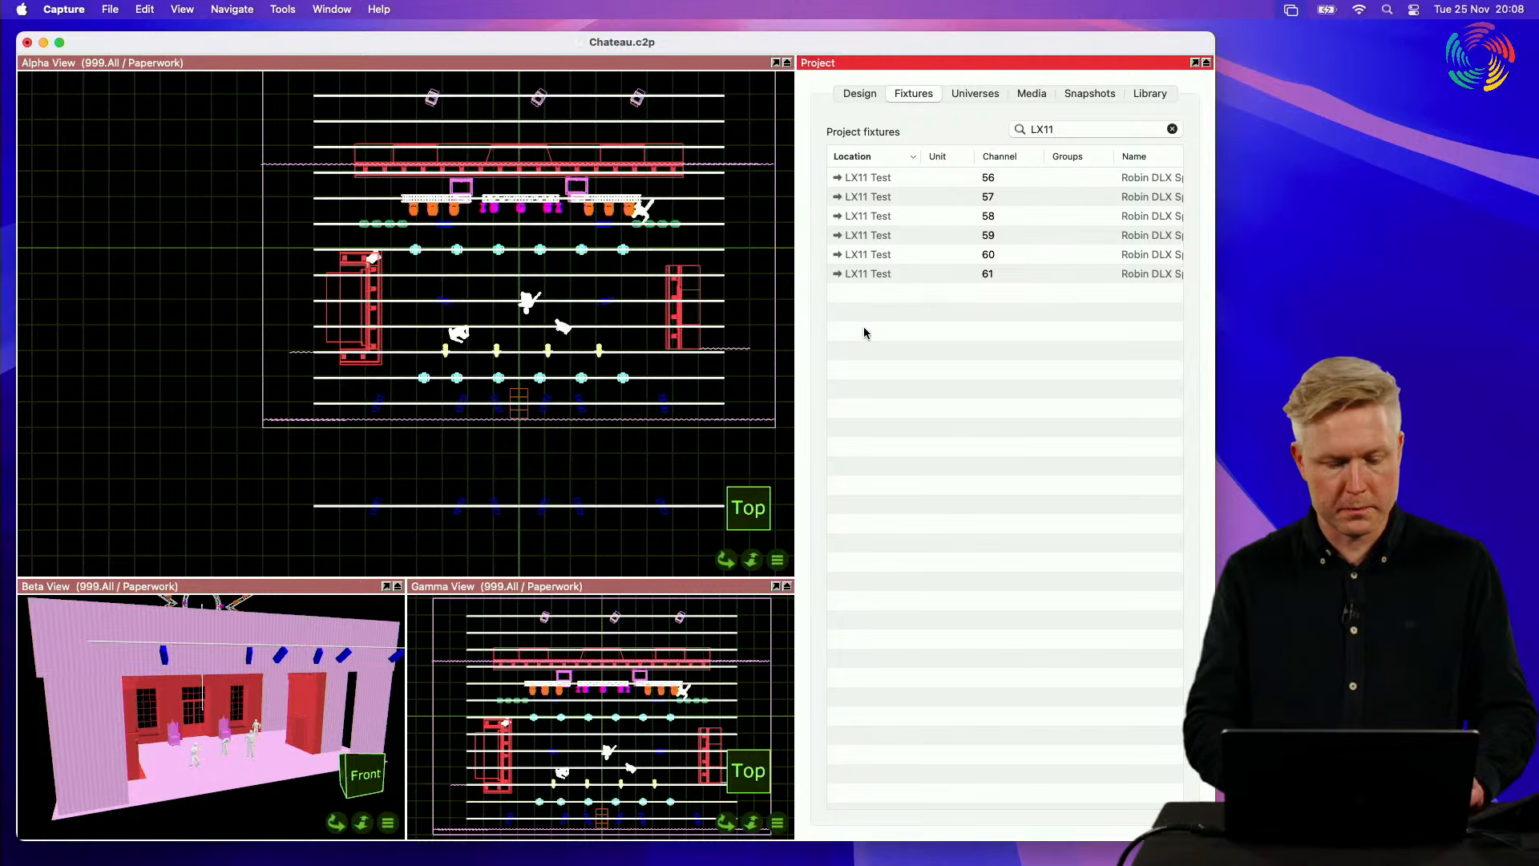
Step: Select the channel 56 fixture in the Alpha top view and extend the selection to all fixtures with the same location
scroll(522, 367, up, 6)
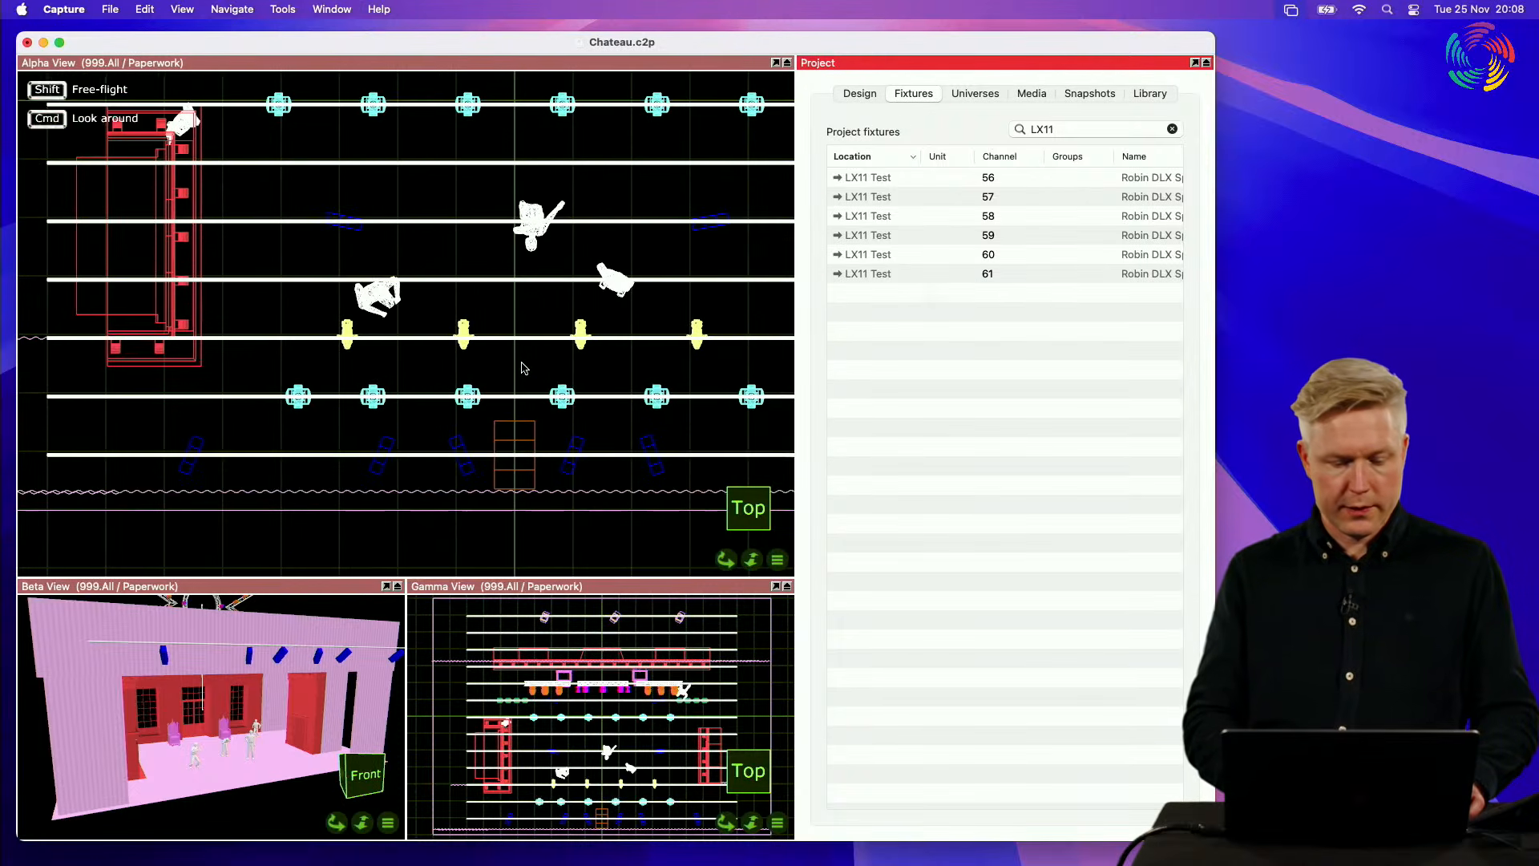
click(145, 10)
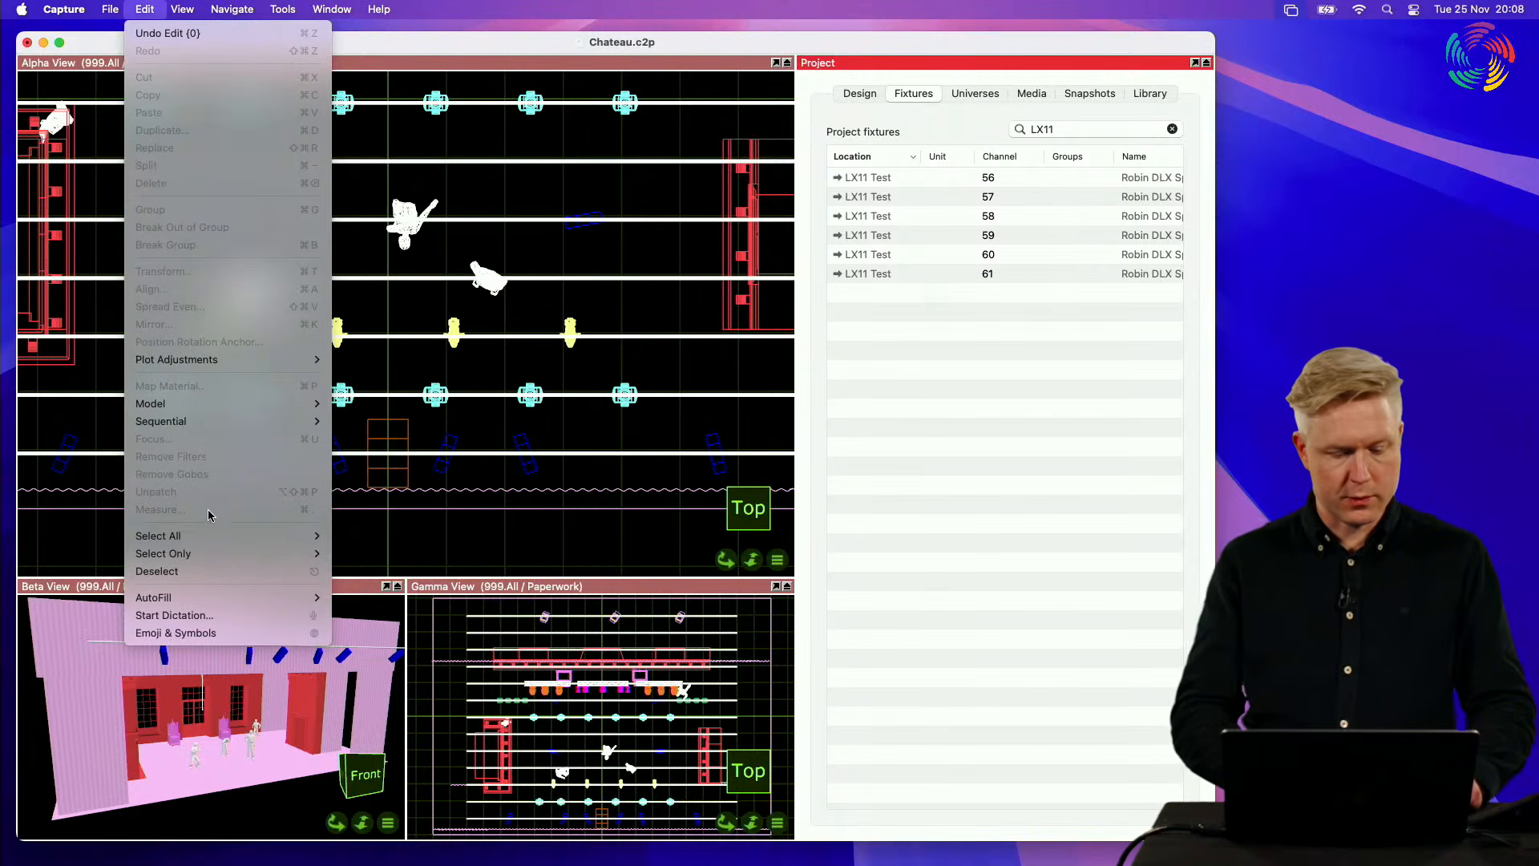
mouse_move(200, 537)
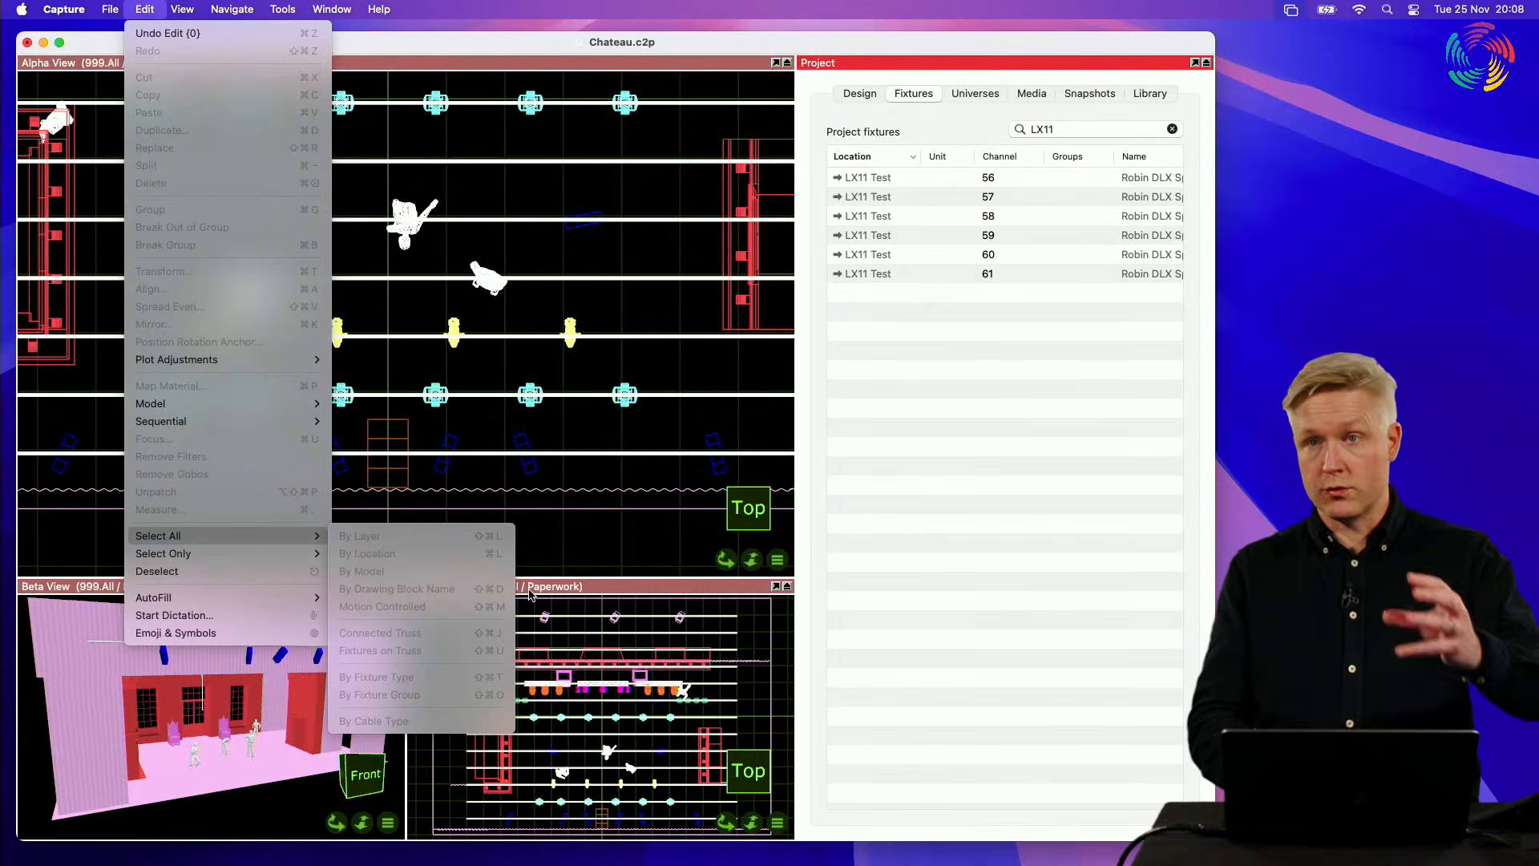
click(605, 434)
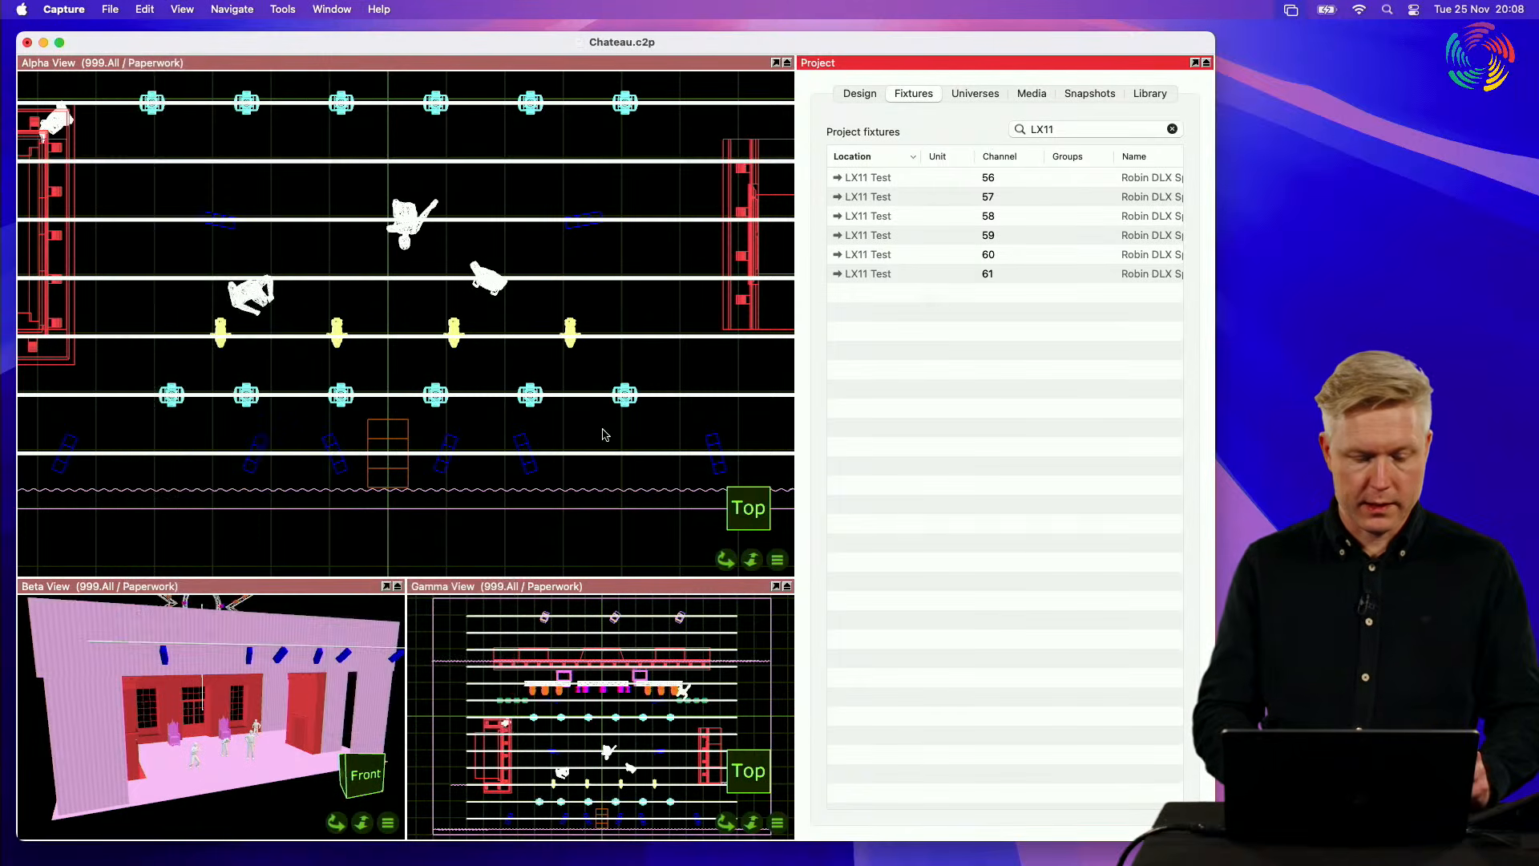
click(173, 392)
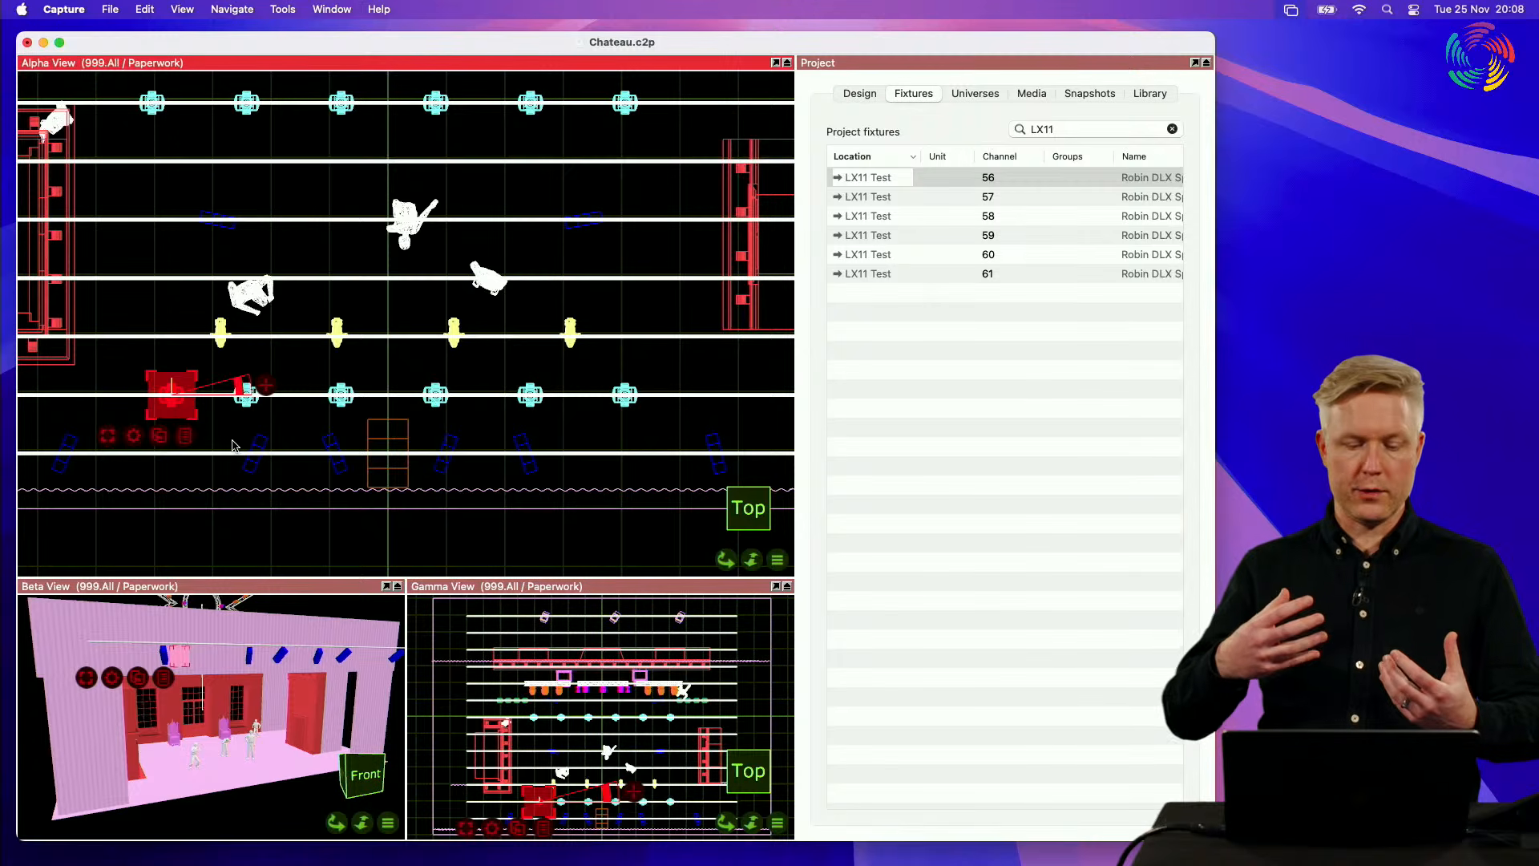
right_click(135, 446)
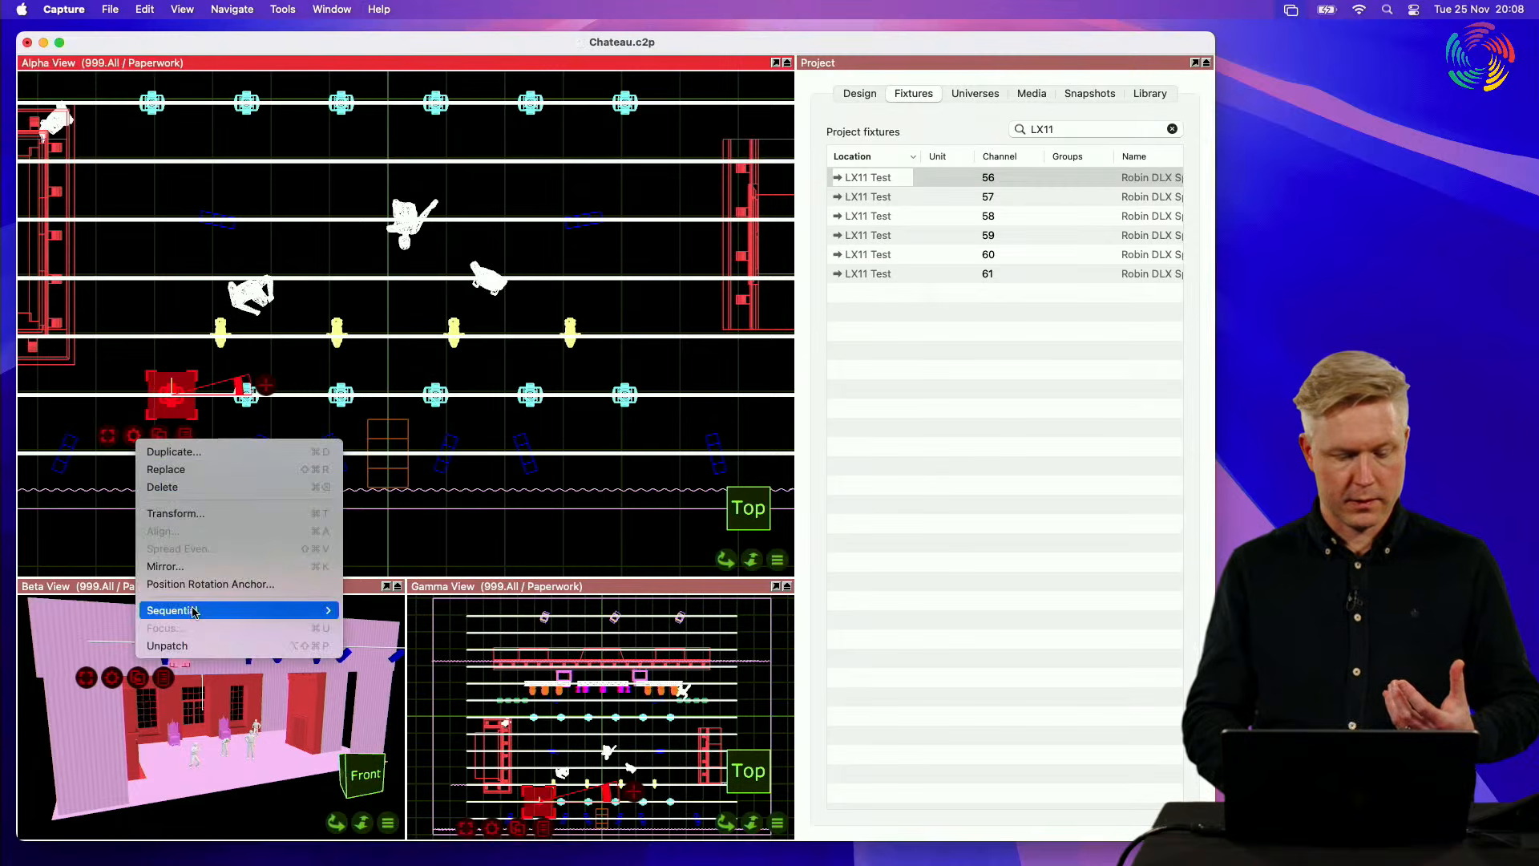
click(114, 439)
click(110, 436)
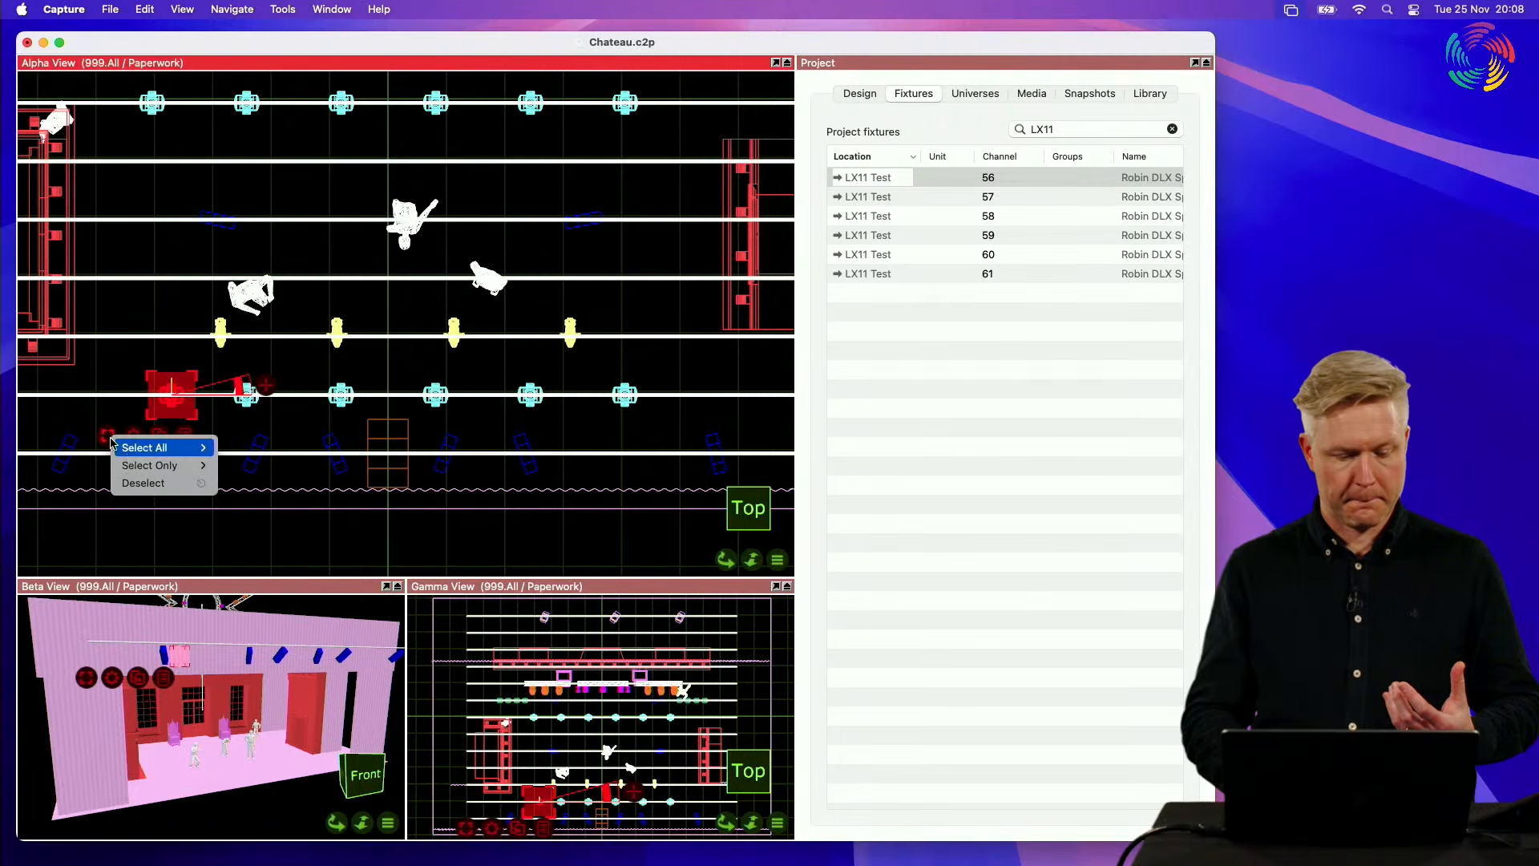
mouse_move(154, 452)
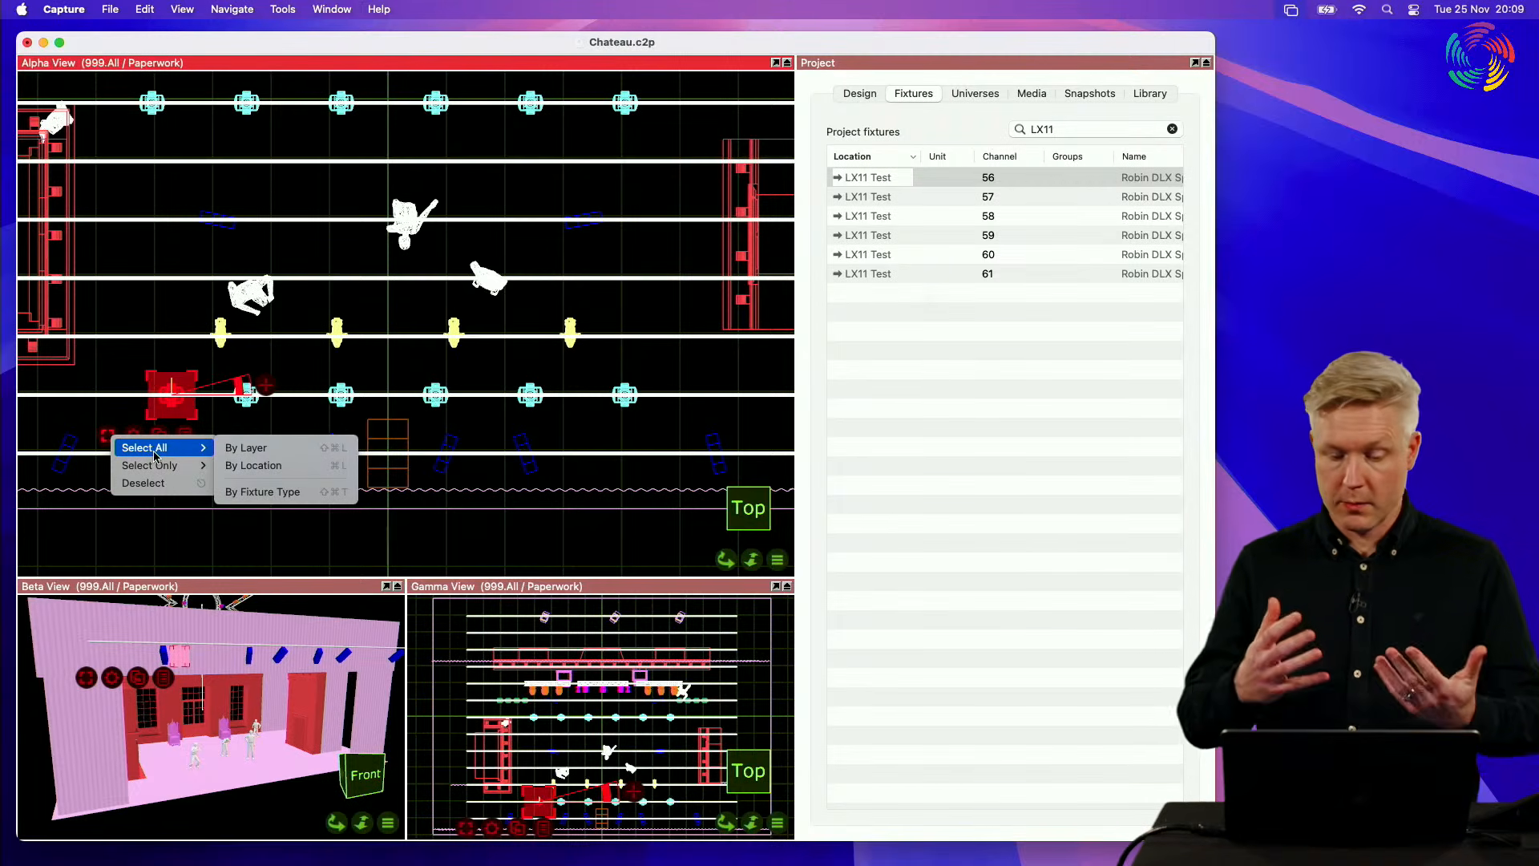
click(291, 474)
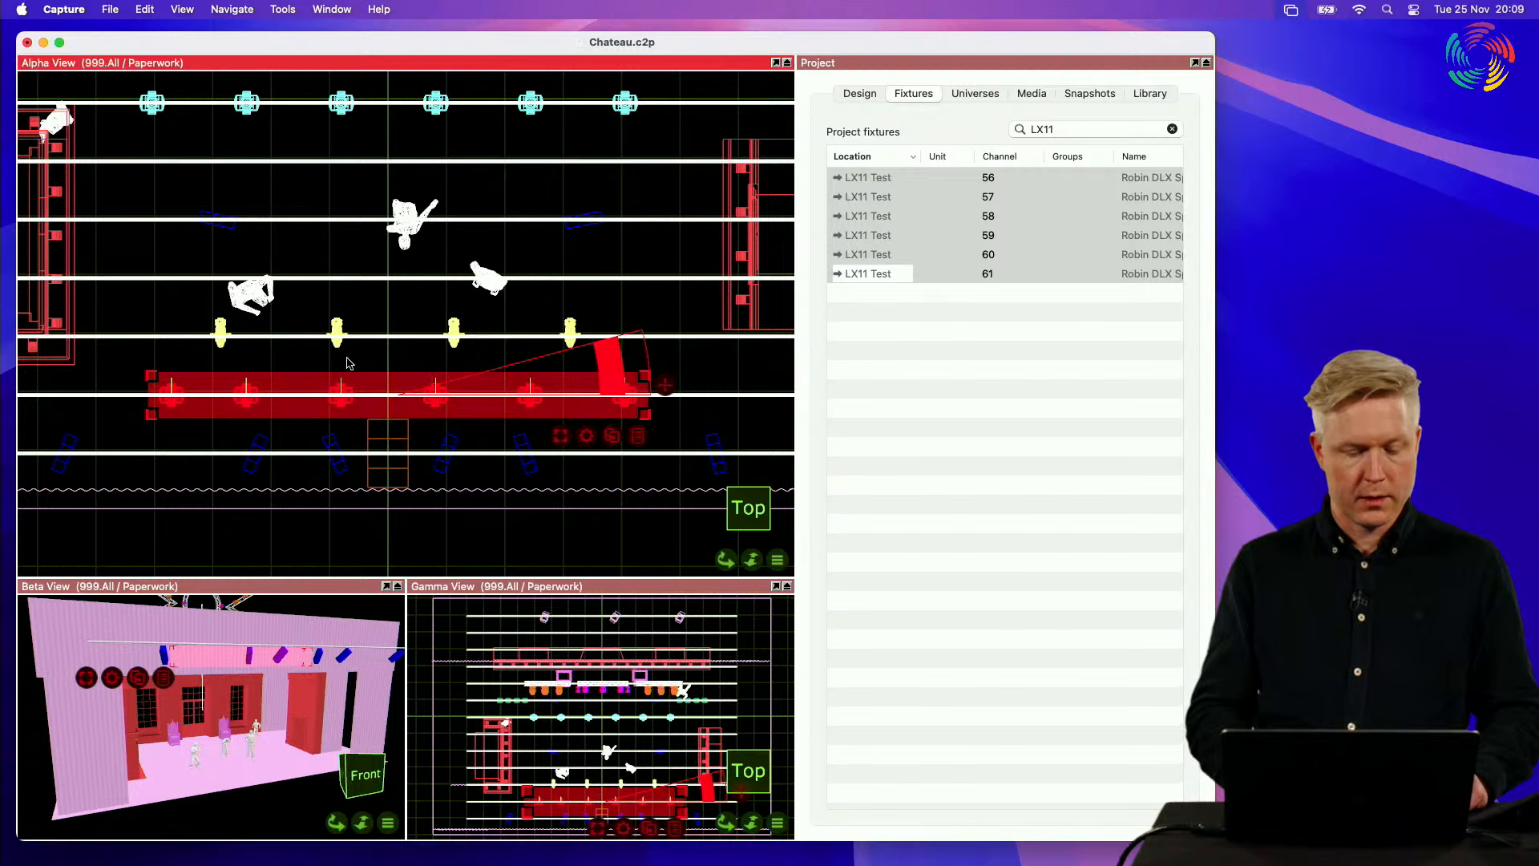
Step: Clear the selection, select the LX11 pipe in the top view and add all fixtures on that truss
click(311, 370)
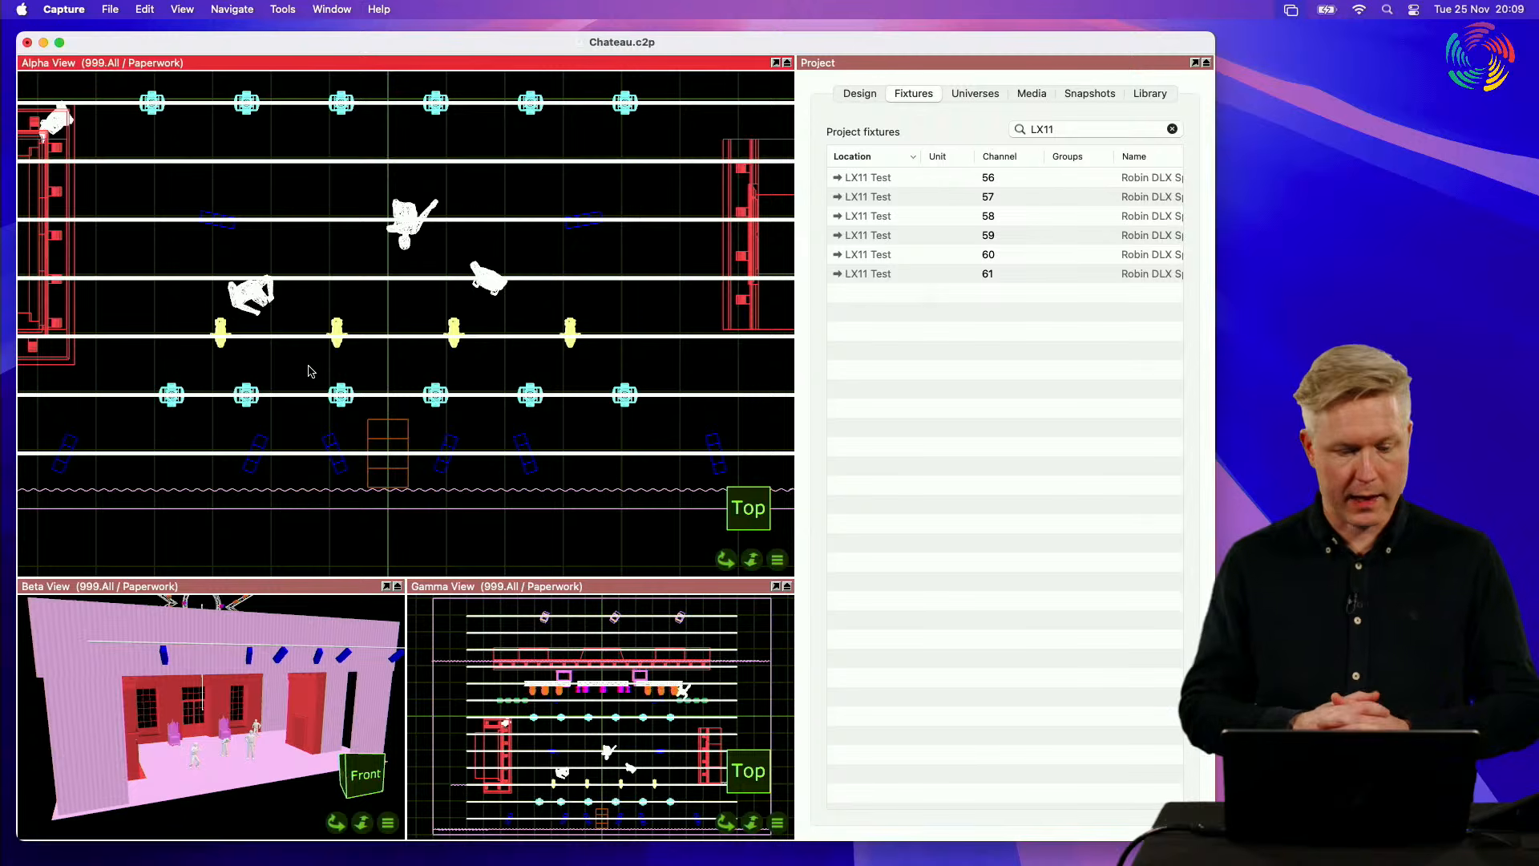
click(124, 397)
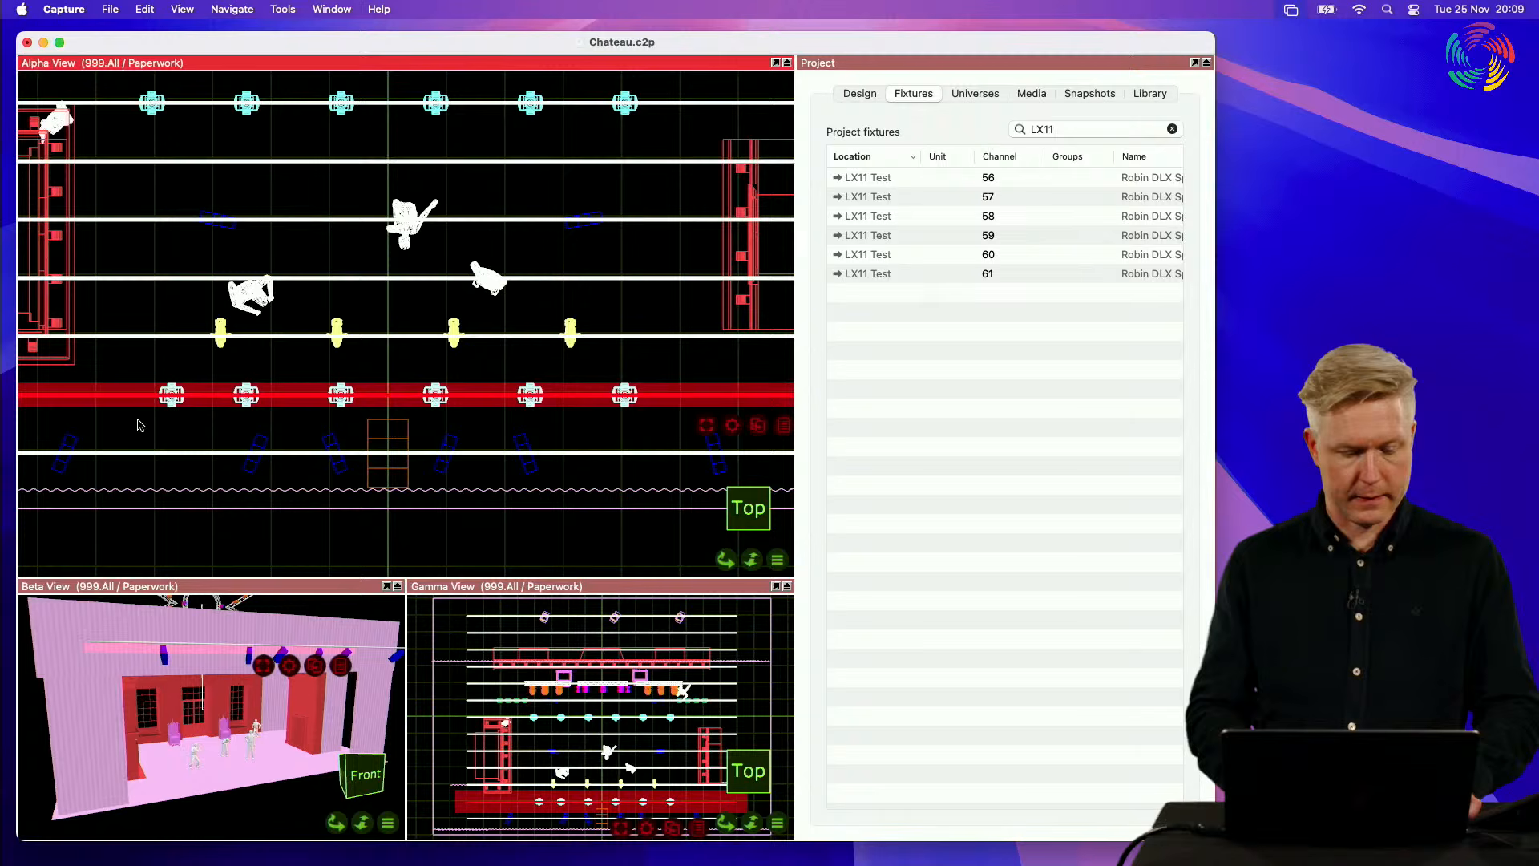
click(714, 433)
mouse_move(739, 438)
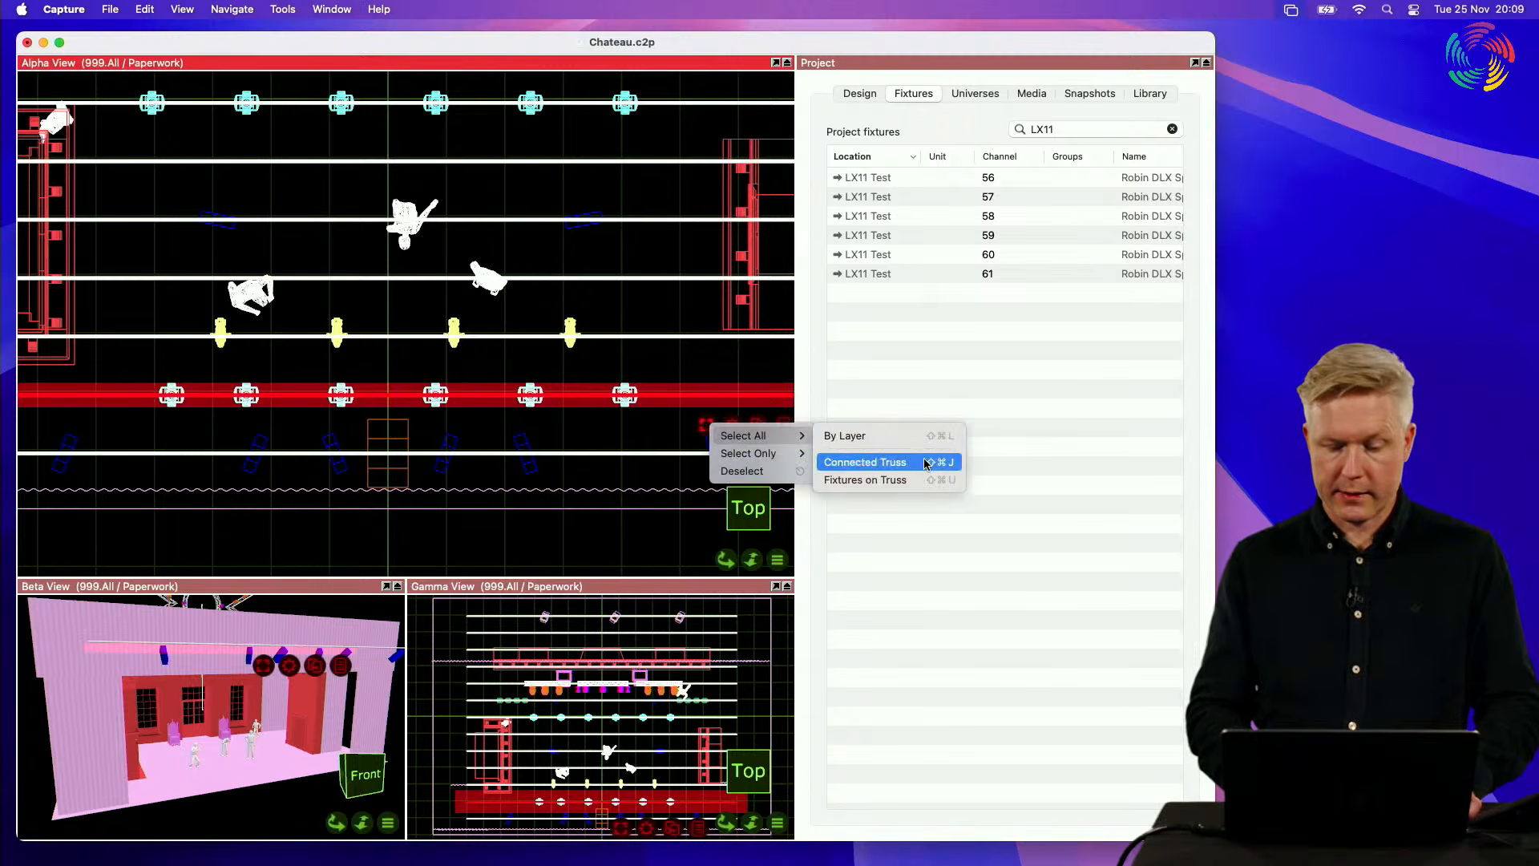
click(910, 481)
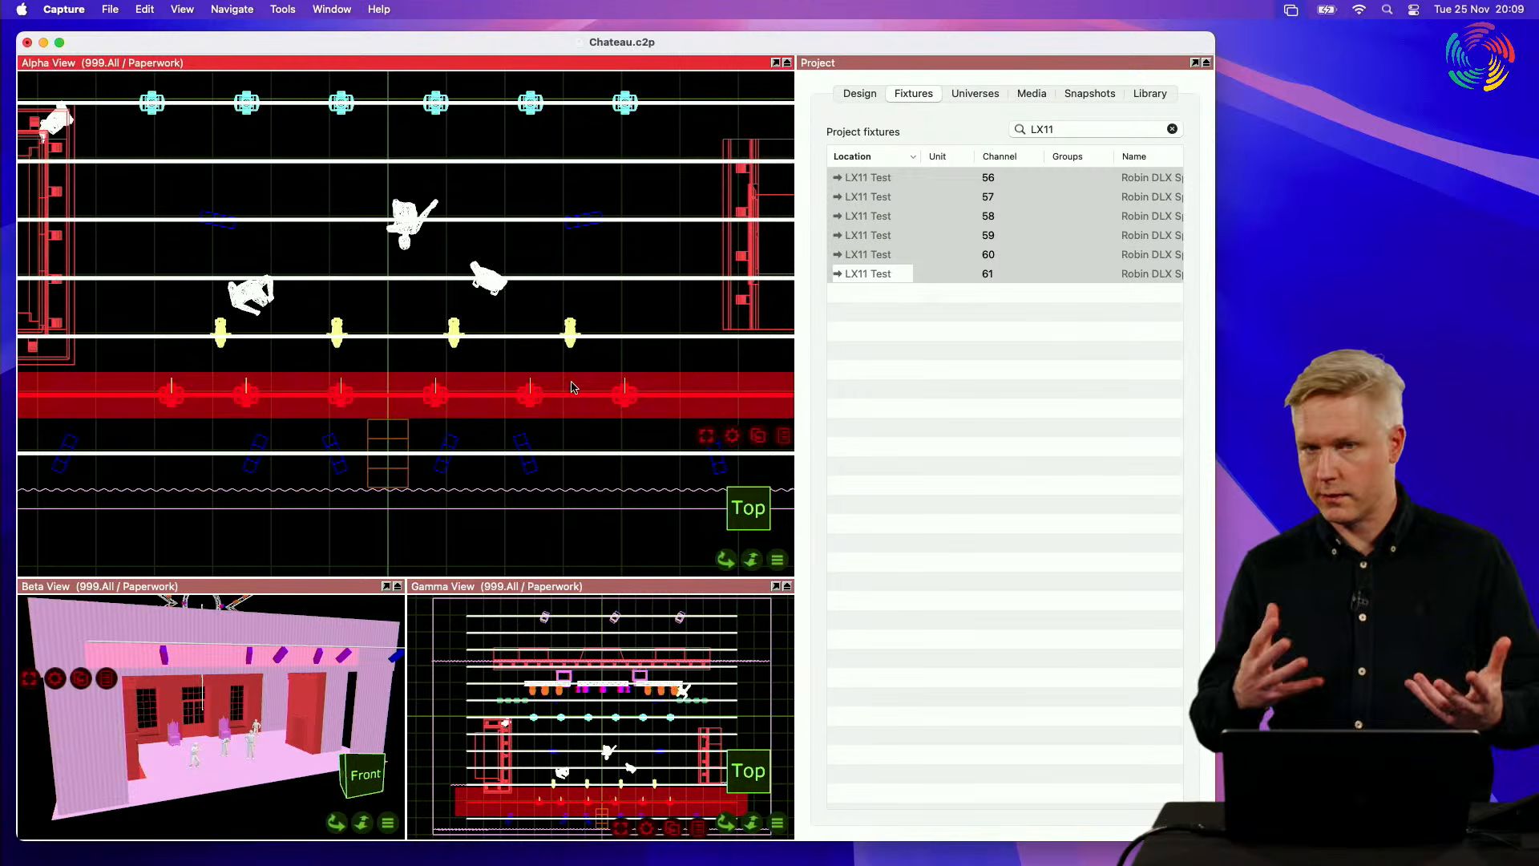
Step: Select only the channel 56 fixture, extend the selection to all fixtures by location again, and deselect everything
click(153, 362)
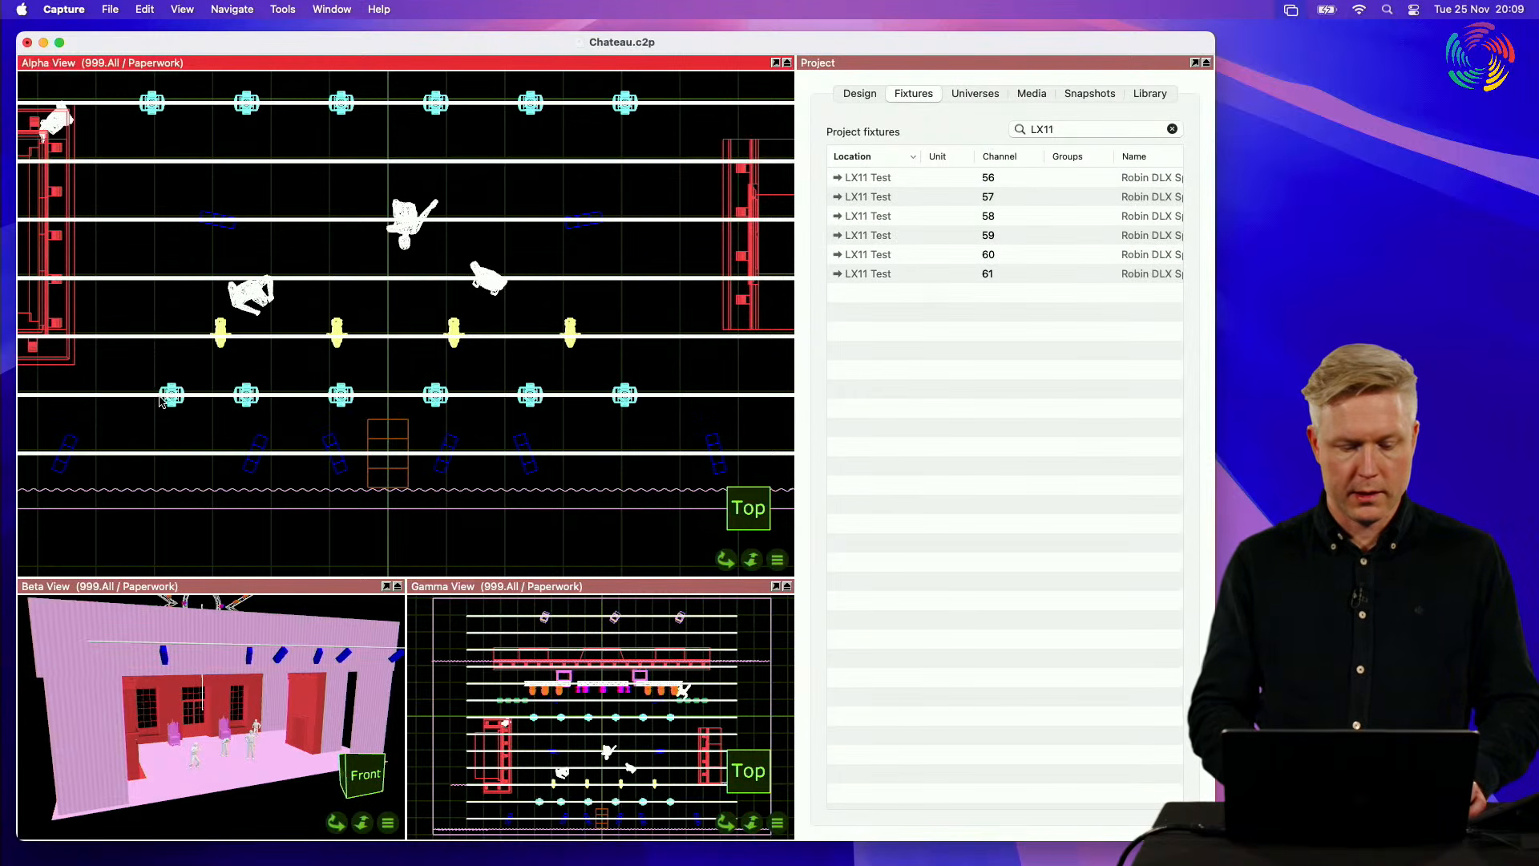
click(171, 407)
click(108, 439)
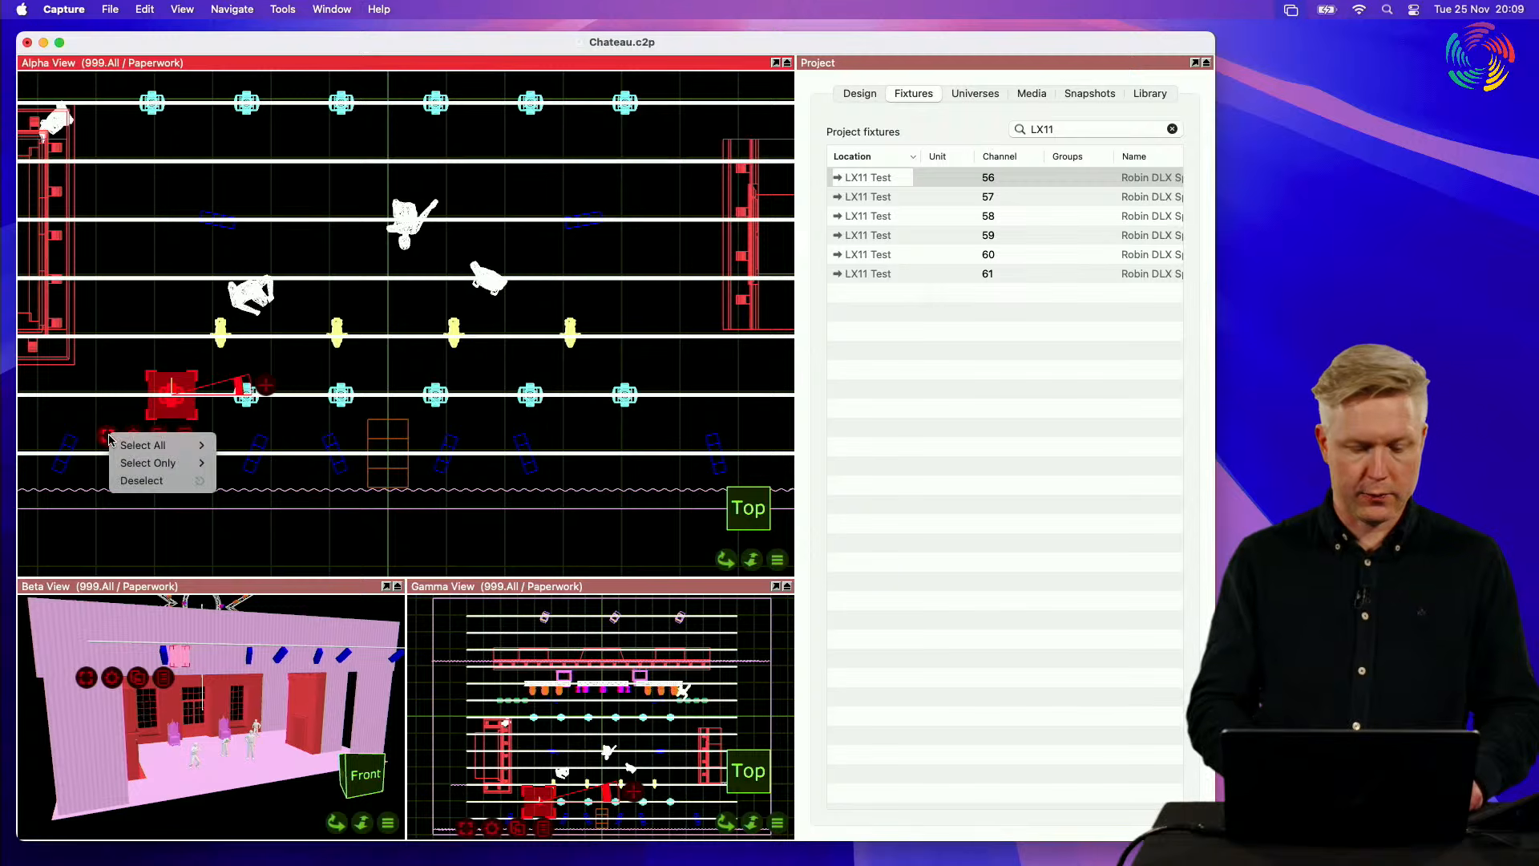
click(342, 464)
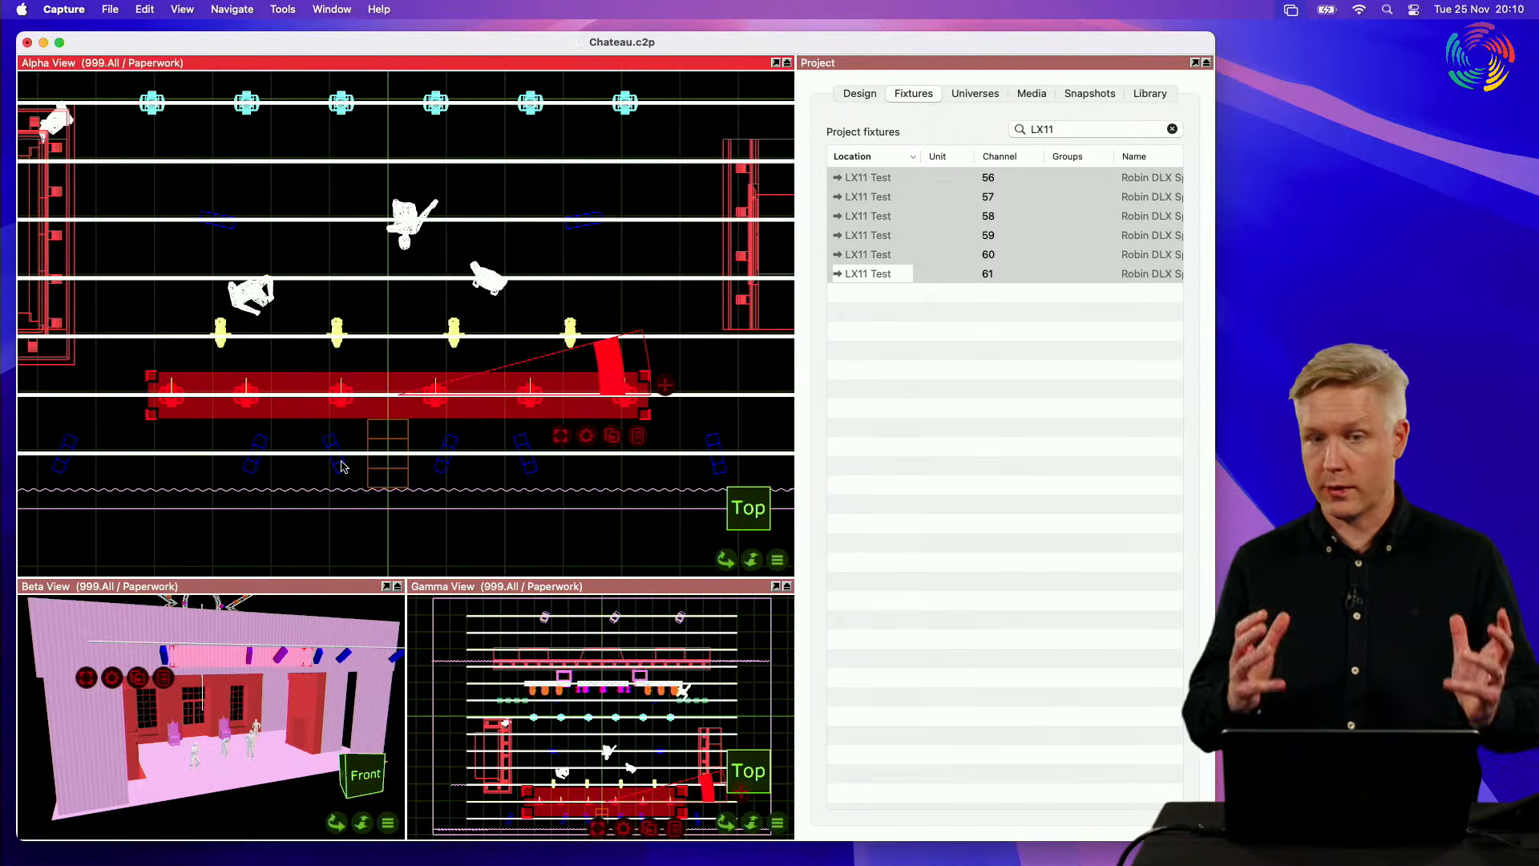
click(125, 368)
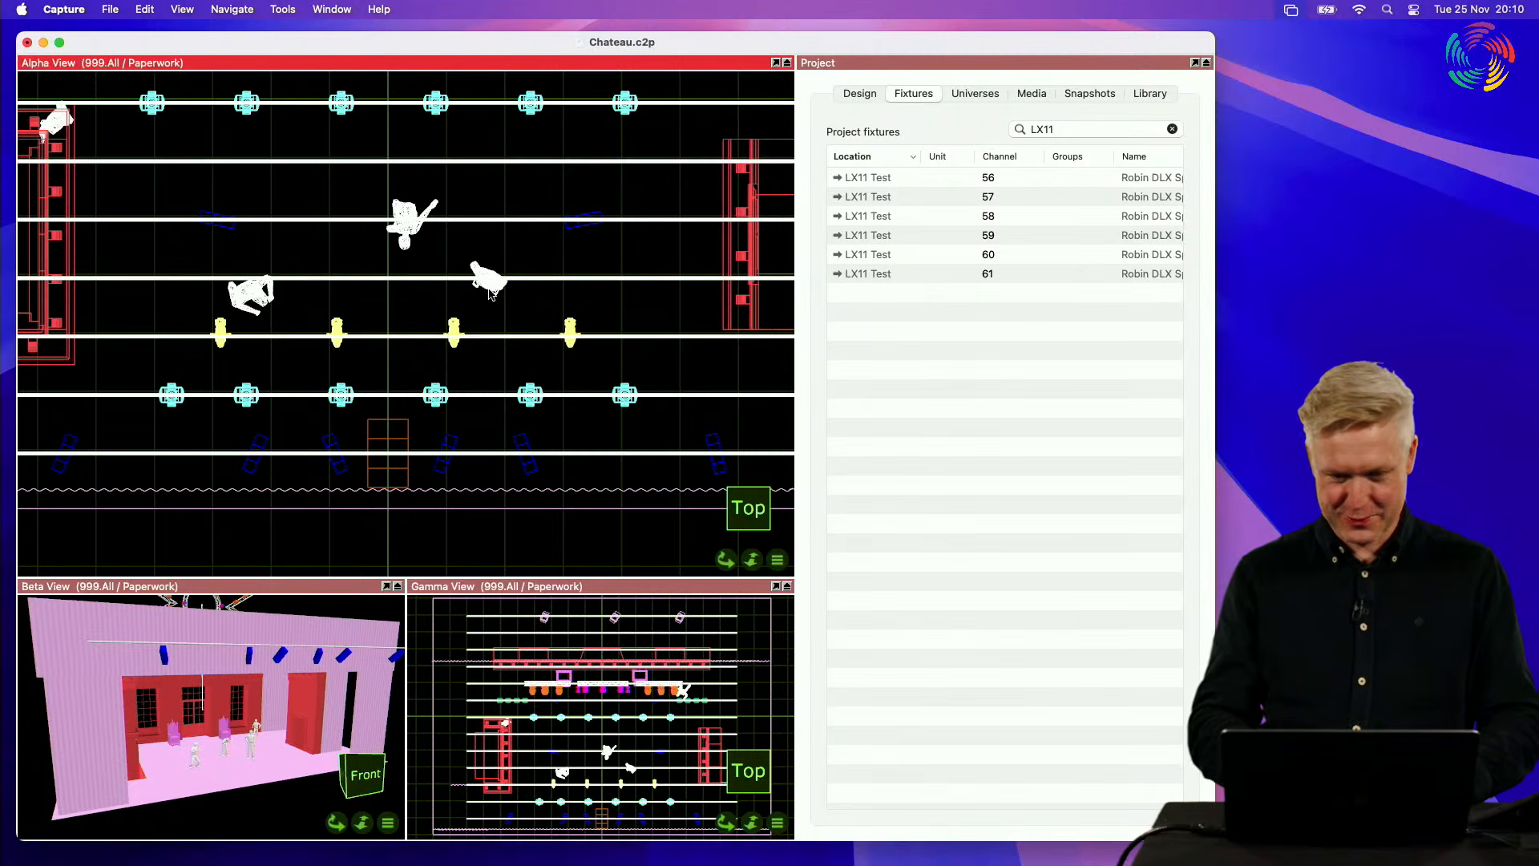
Step: Open the project's Reports section, maximize the Project view and create a new fixture report
click(859, 98)
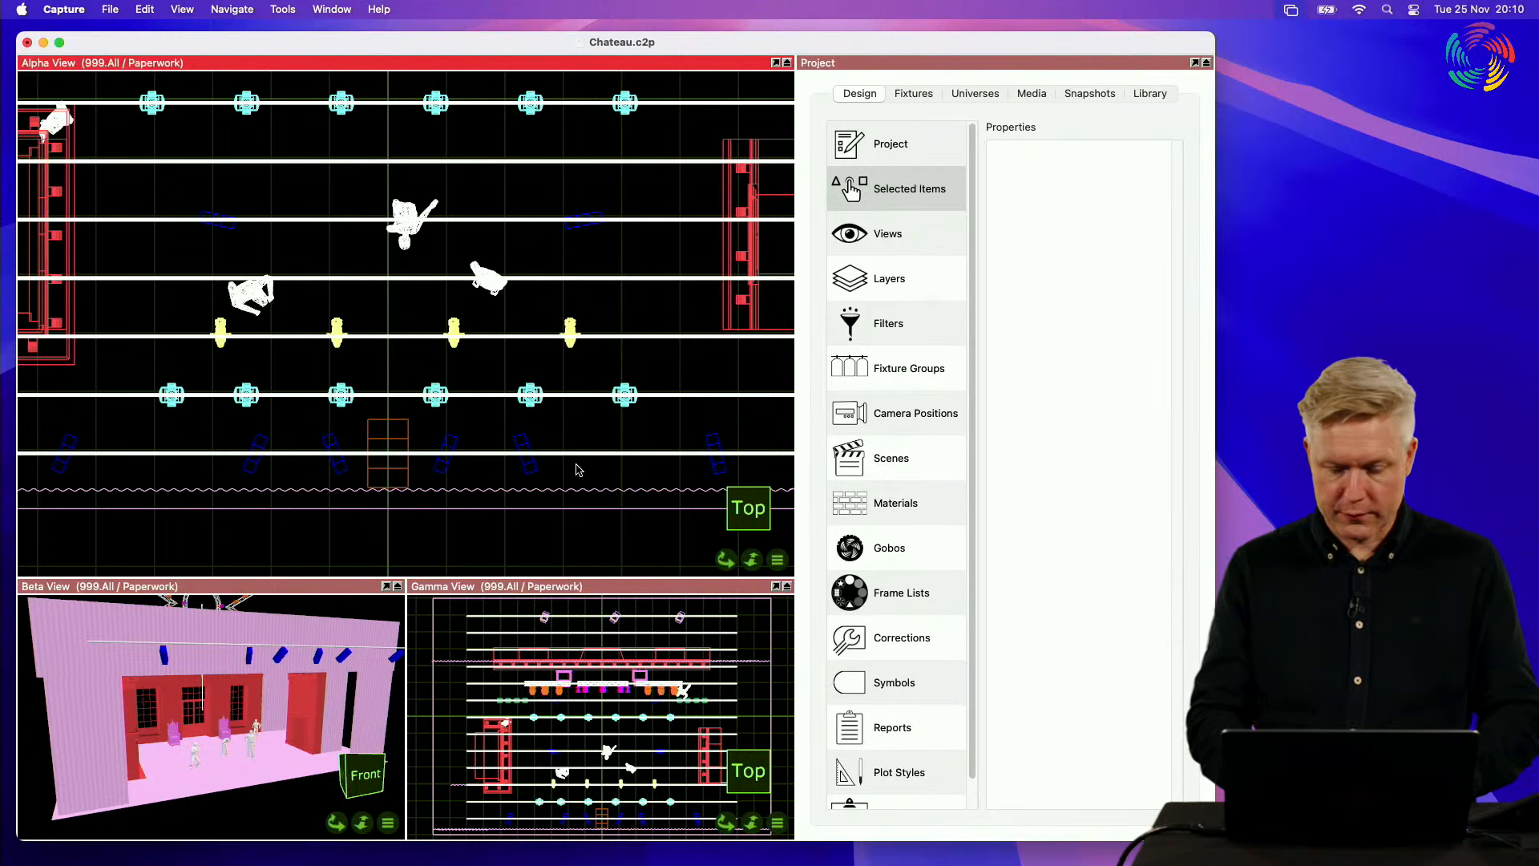
click(890, 733)
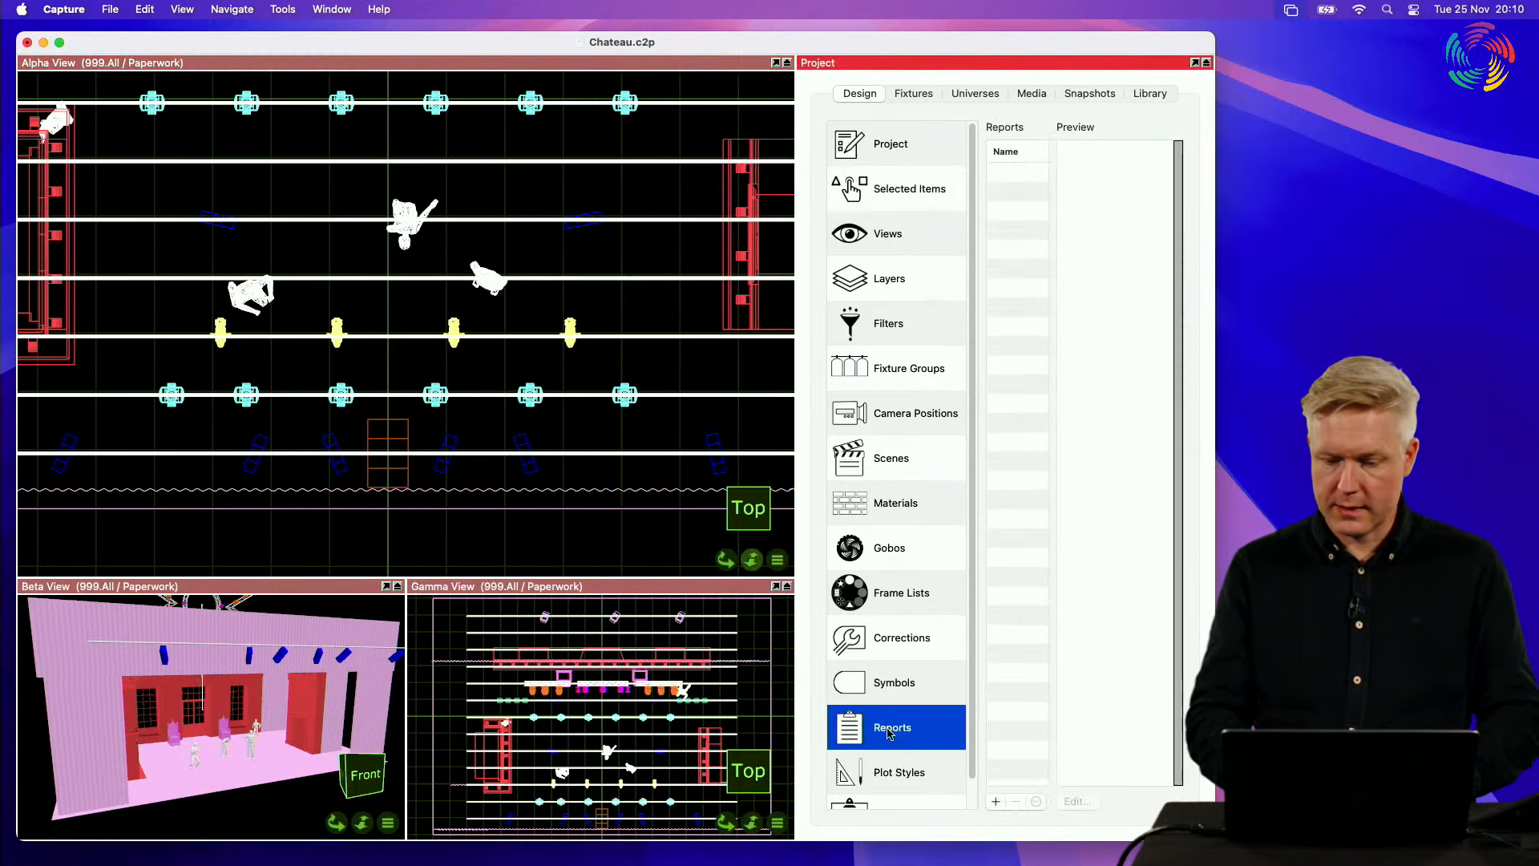
double_click(866, 70)
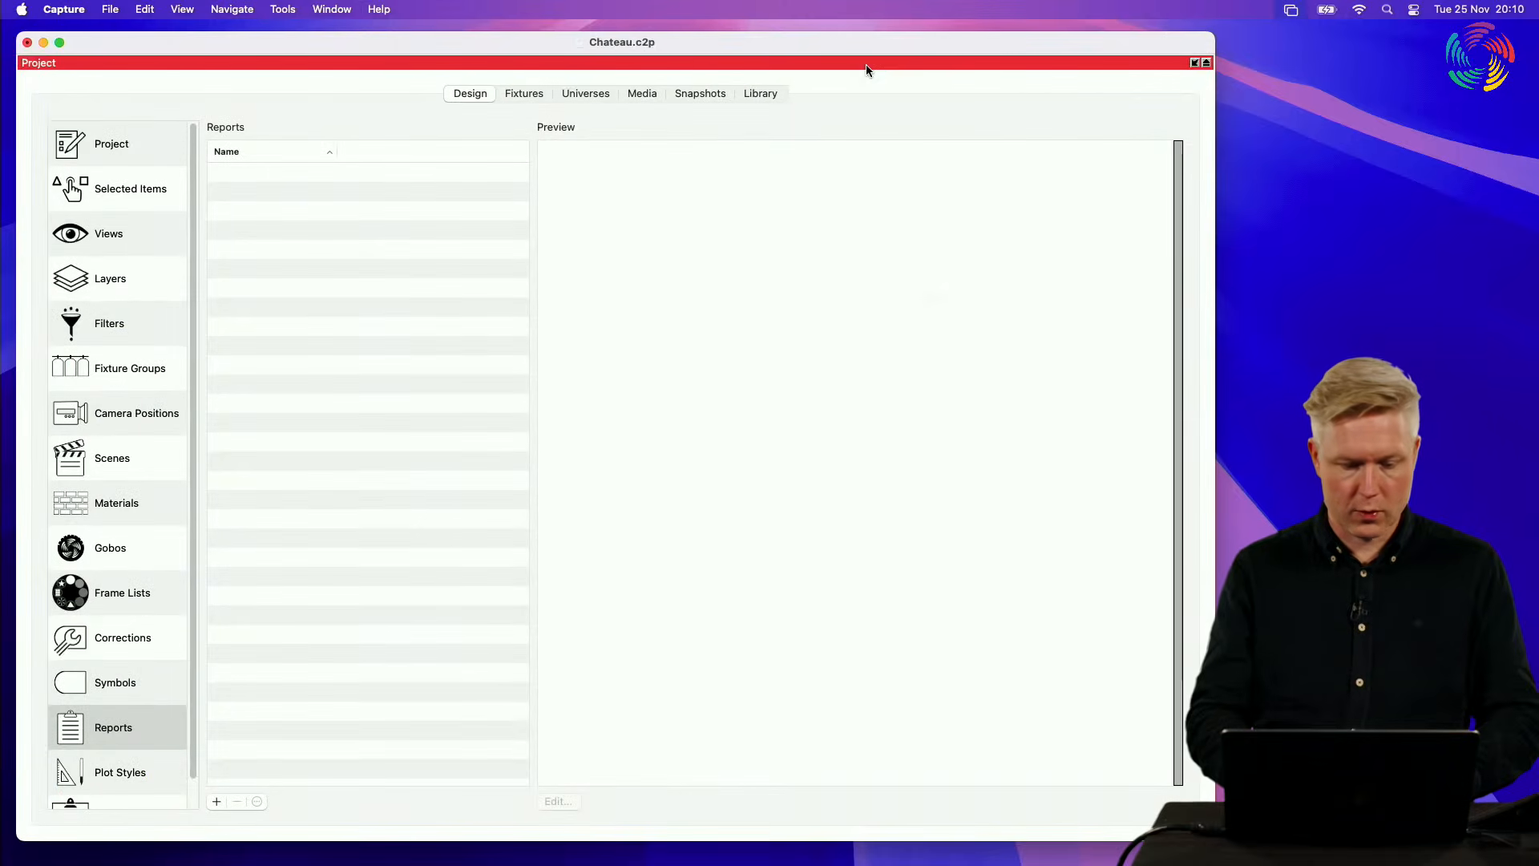
click(215, 802)
click(315, 725)
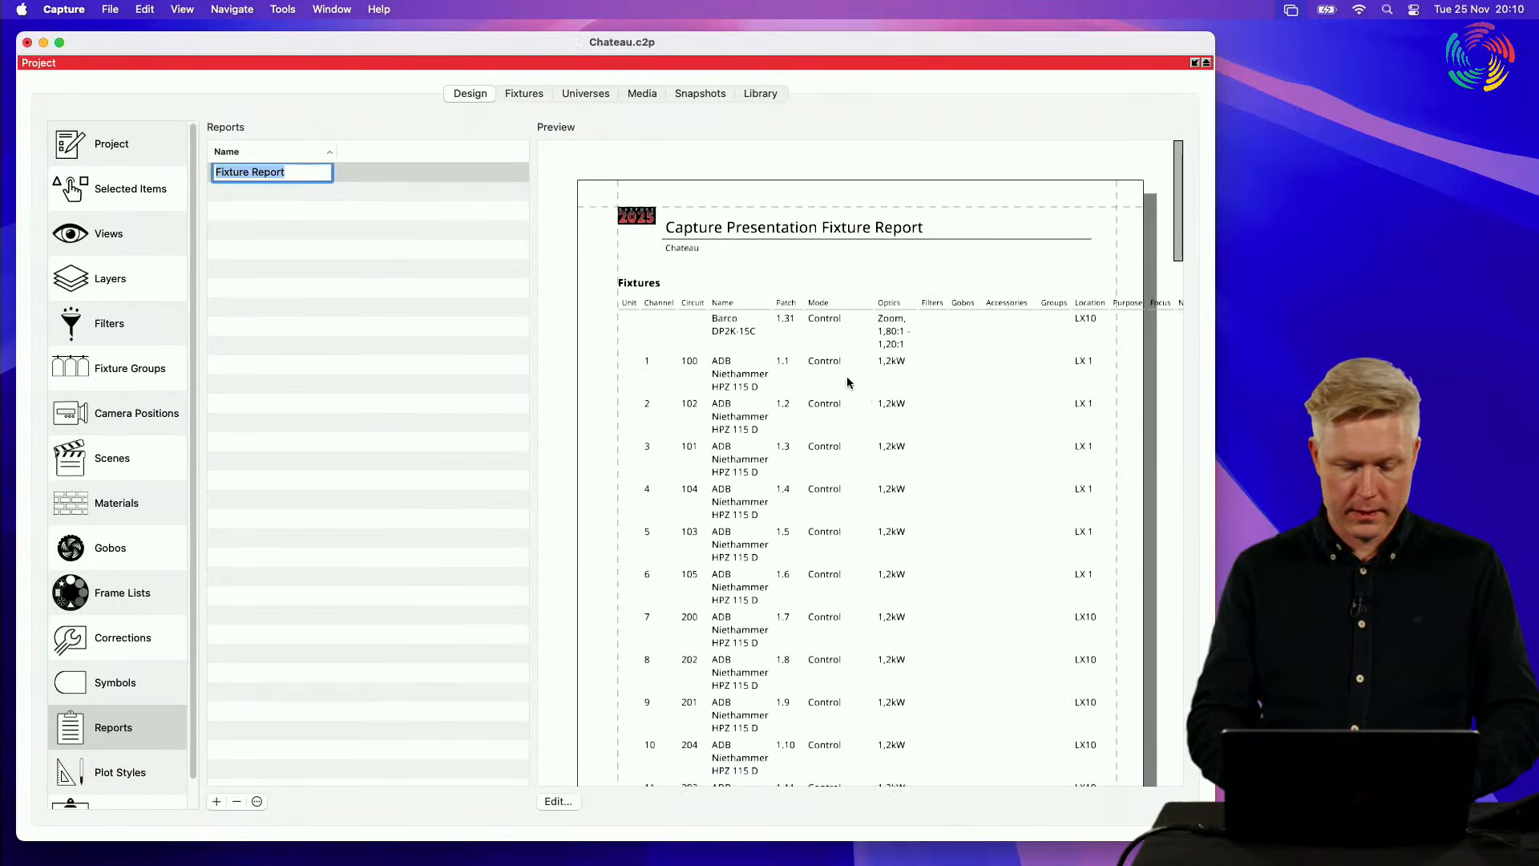
Step: Open the new fixture report for editing, and reposition and enlarge its editor window
click(555, 802)
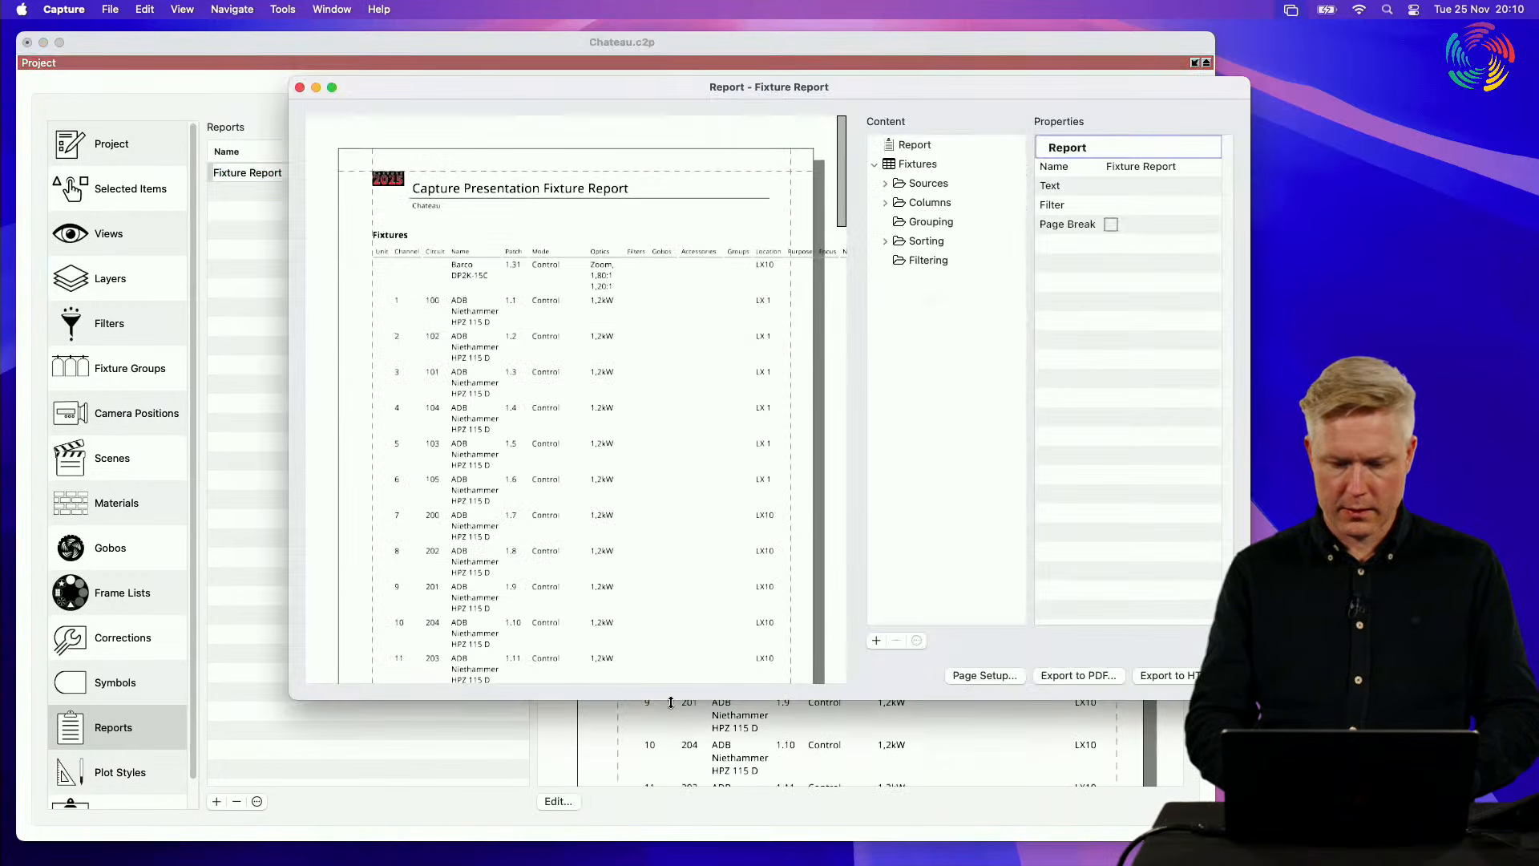
drag(840, 94, 620, 57)
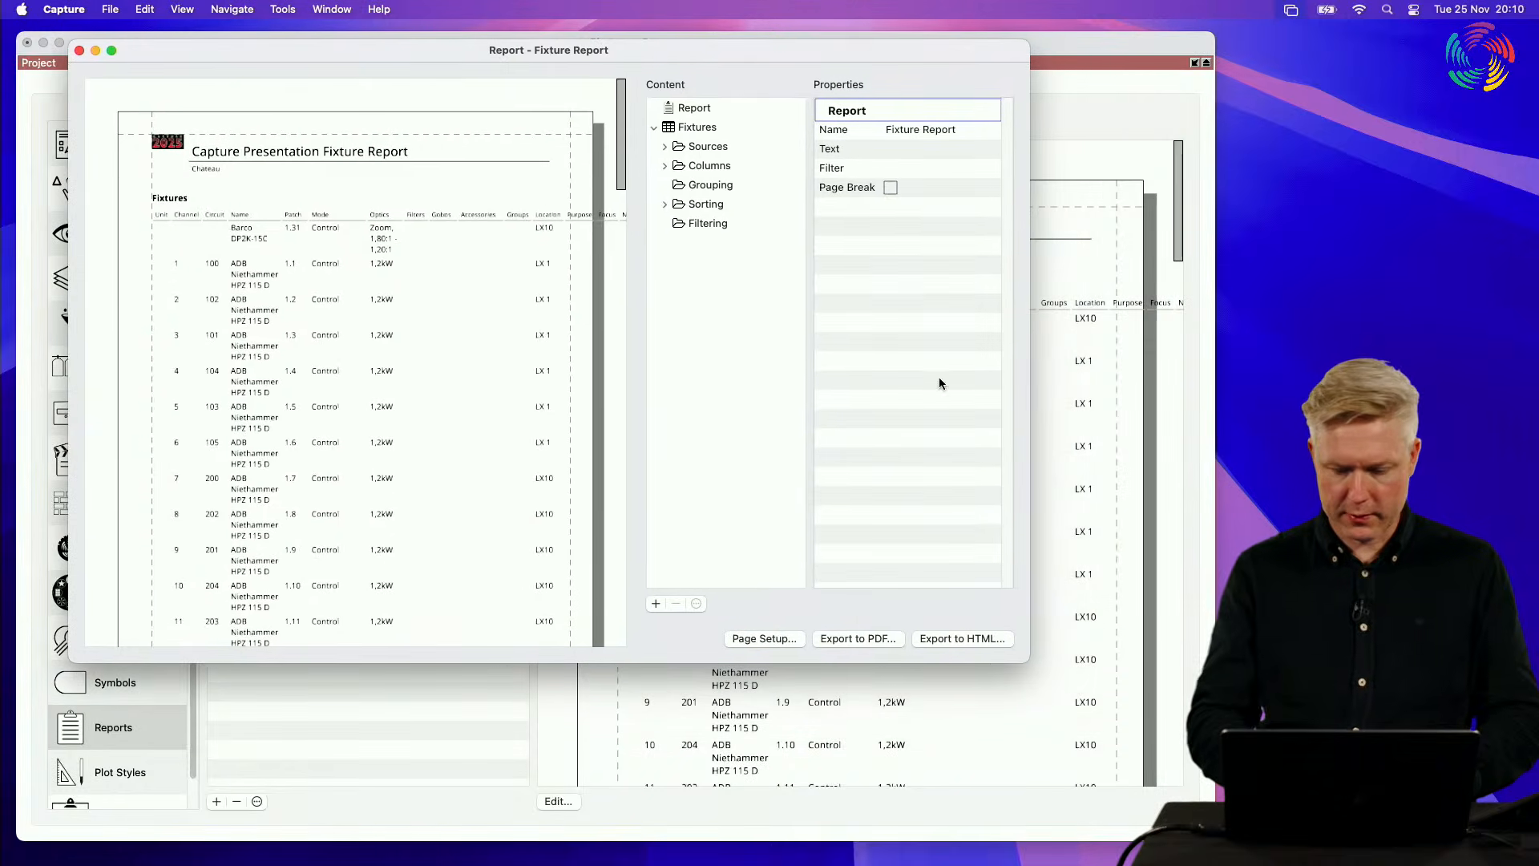
drag(1031, 664, 1225, 861)
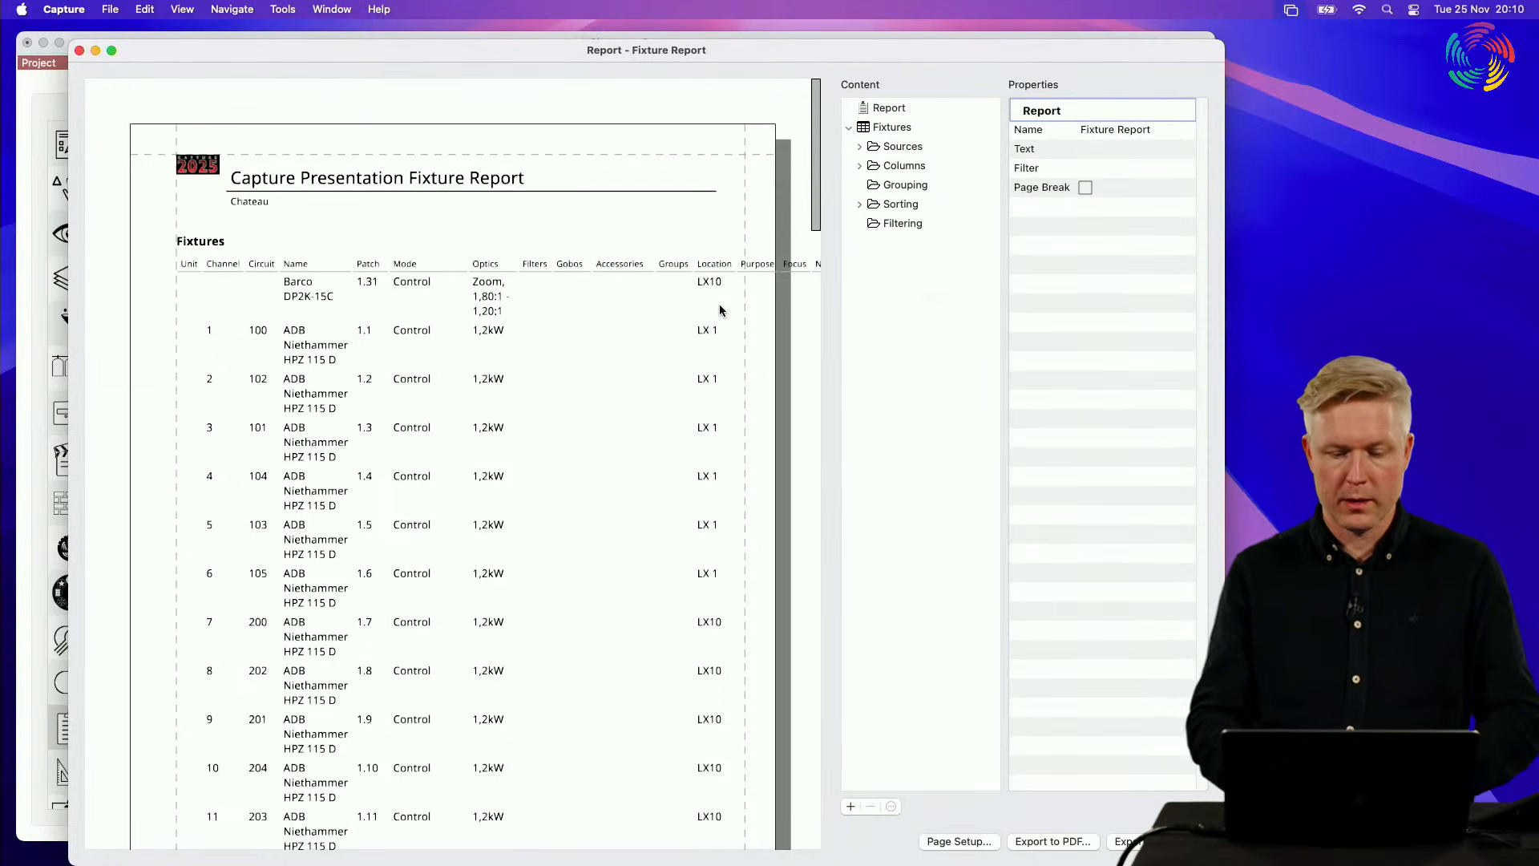
Step: Group the fixture report by Location by adding the Location column to its grouping
click(859, 166)
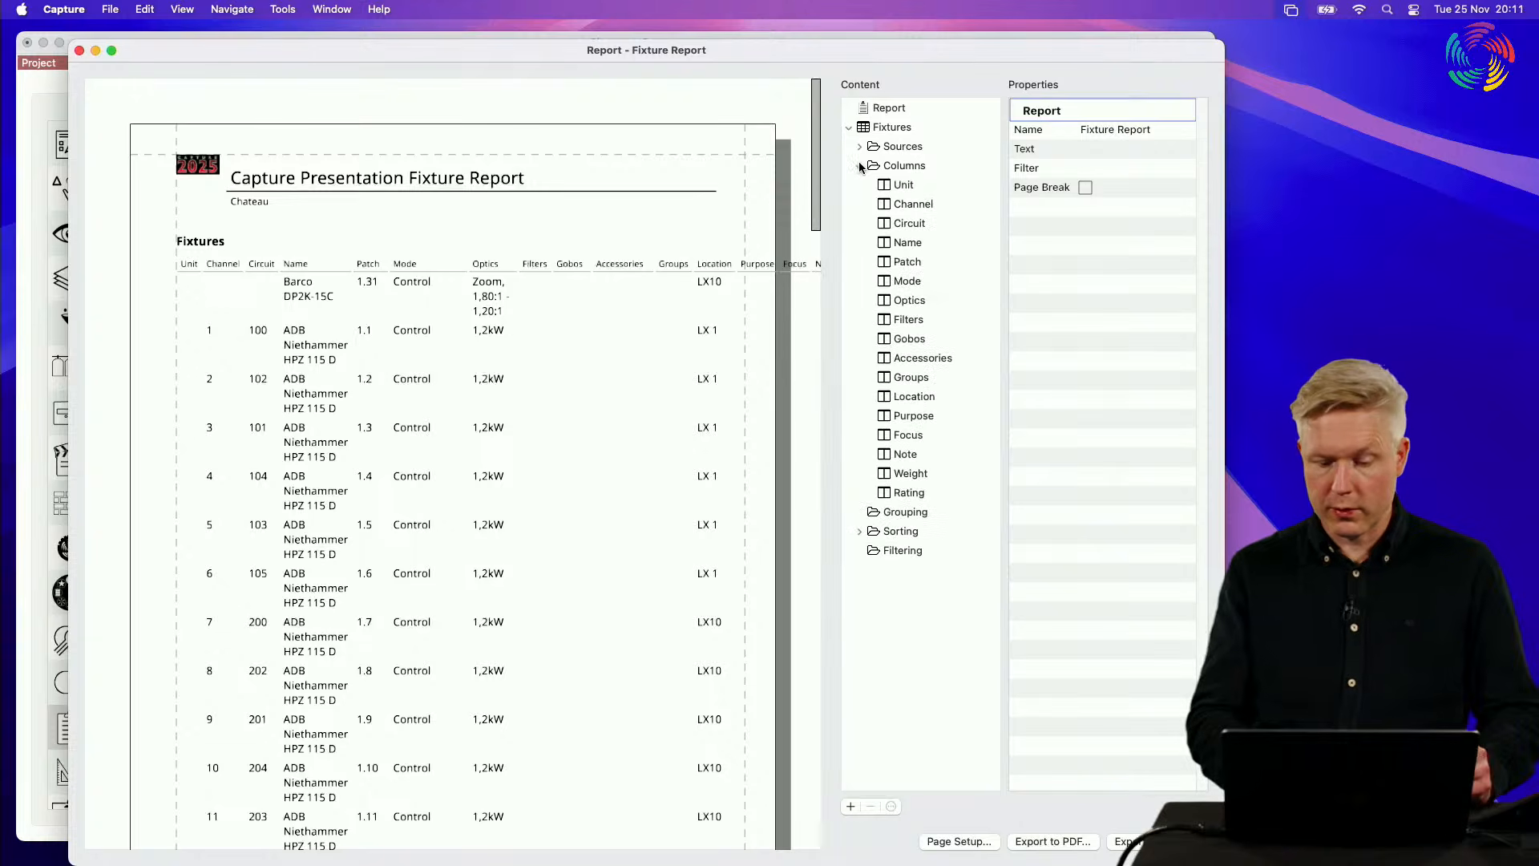
click(917, 396)
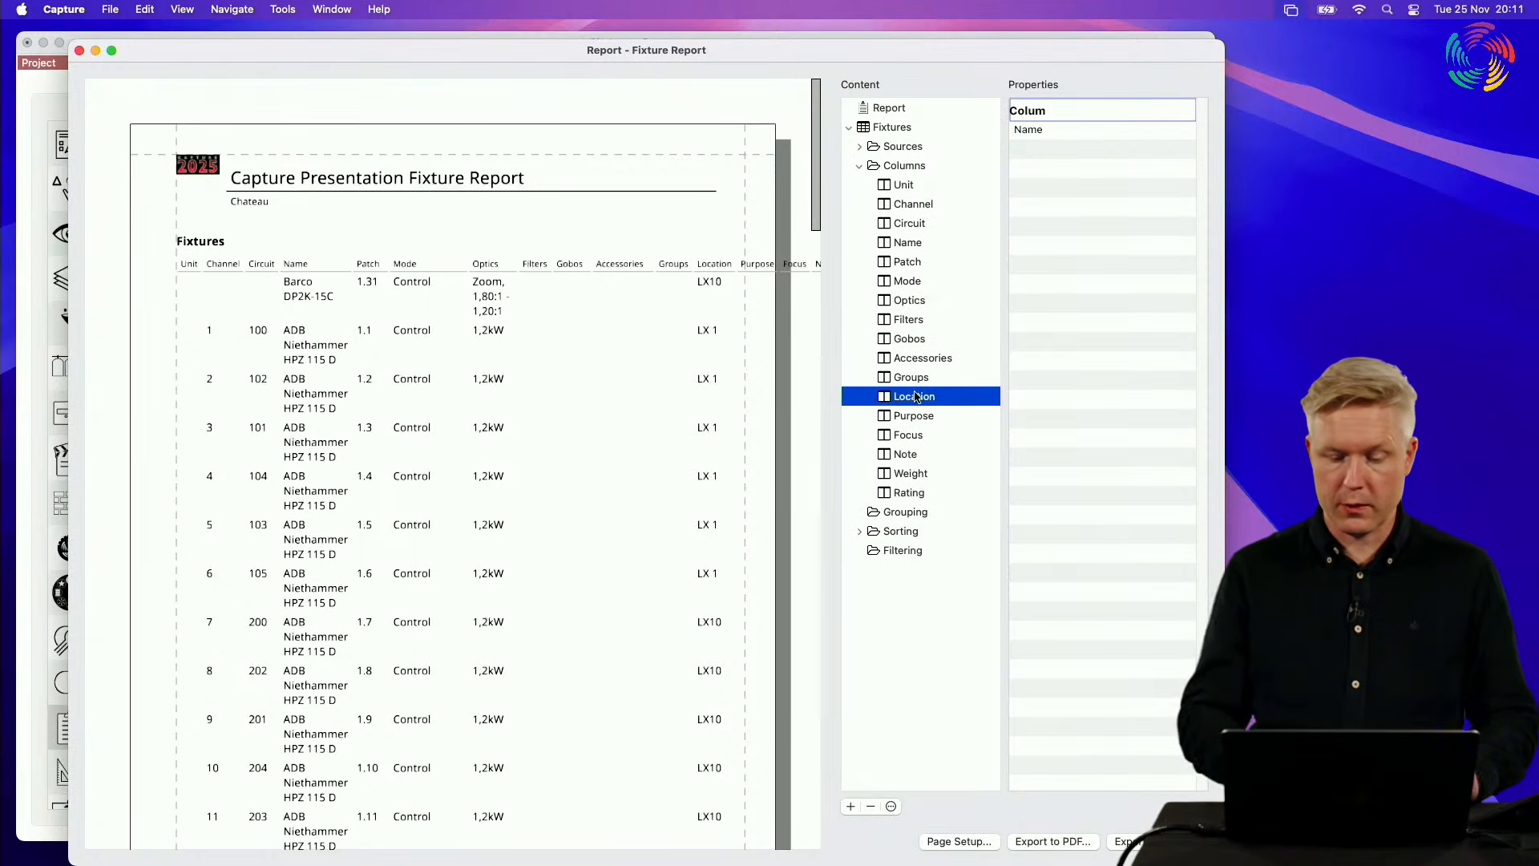
right_click(916, 396)
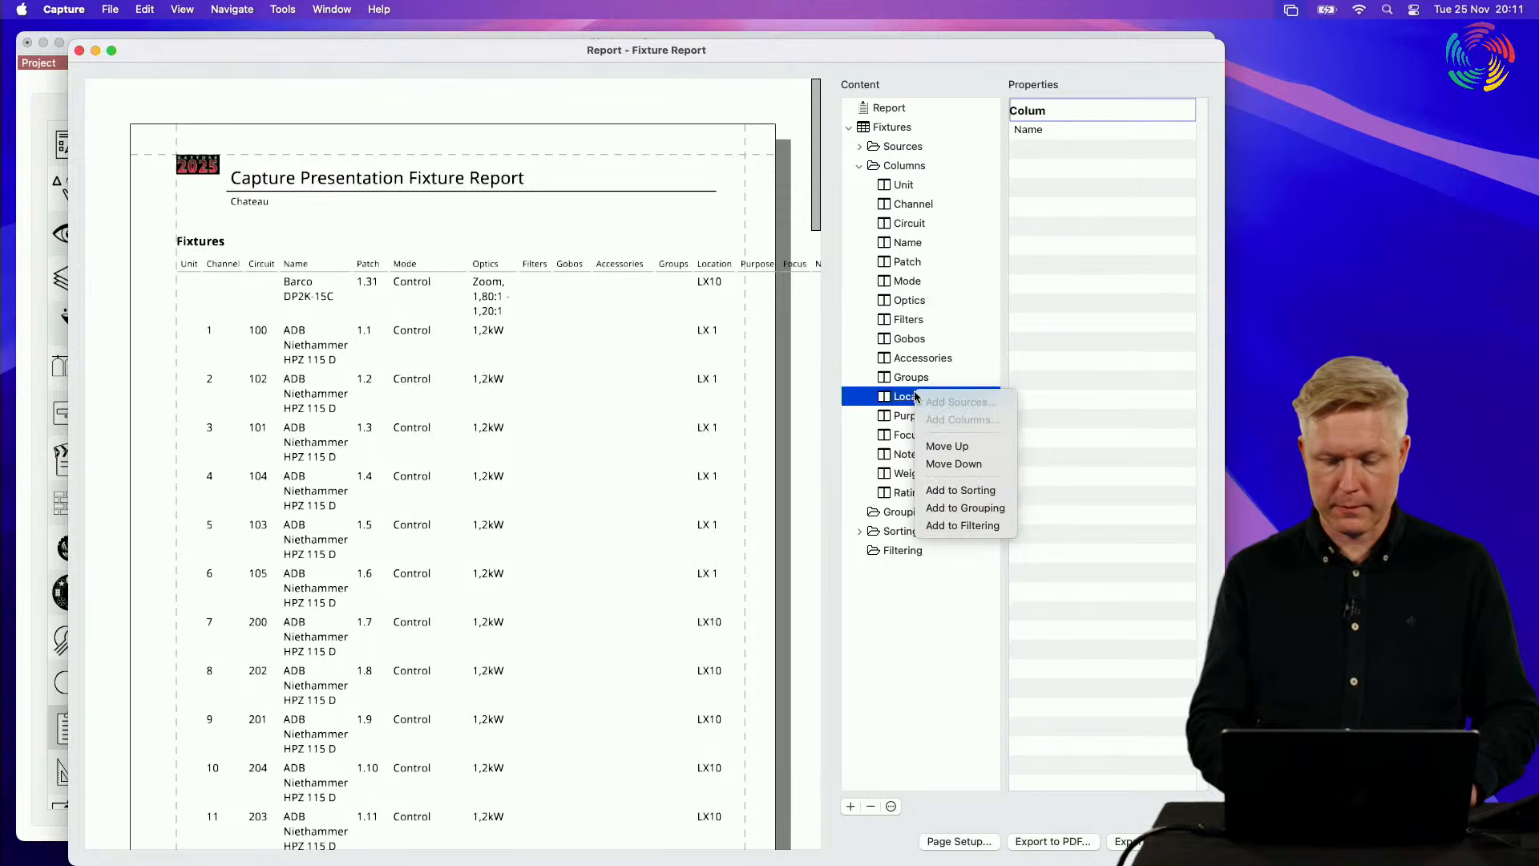
click(1003, 511)
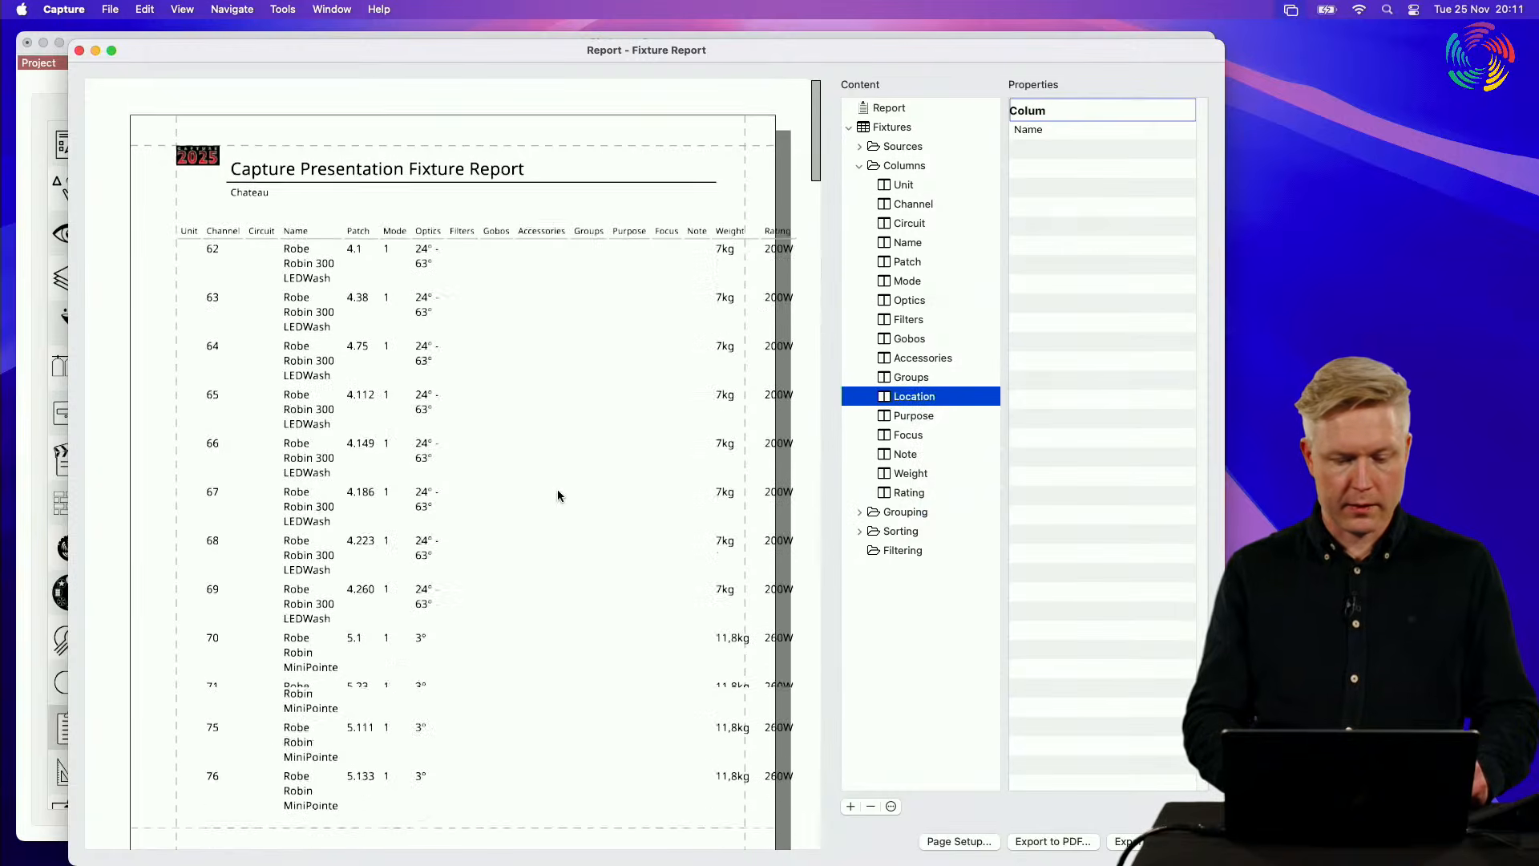
Step: Look through the grouped fixture report pages, examining the fixture tables and totals for each location
scroll(565, 491, down, 15)
scroll(559, 495, up, 5)
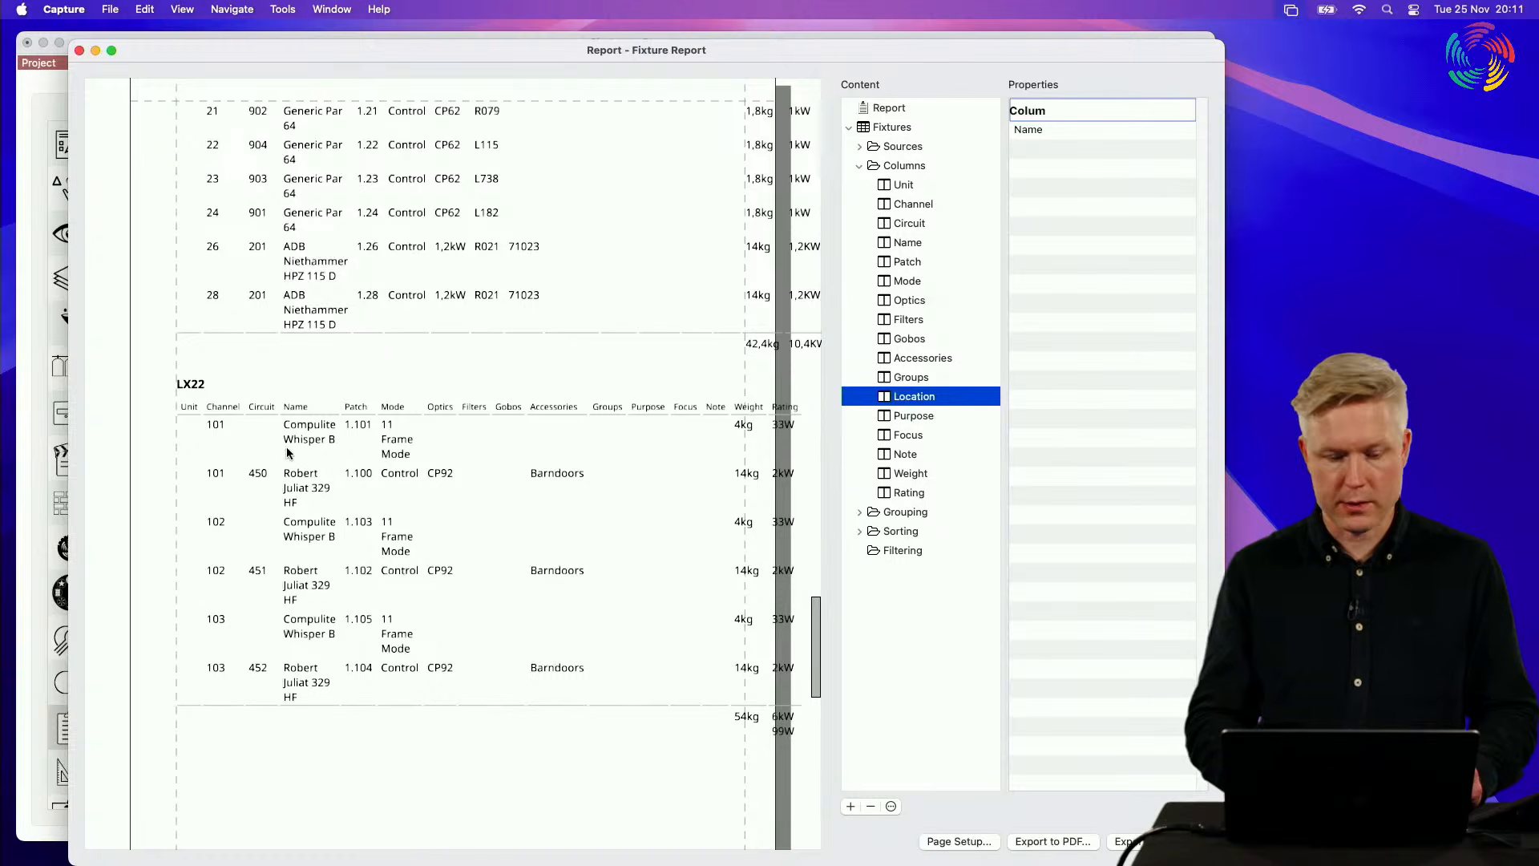
scroll(232, 391, up, 10)
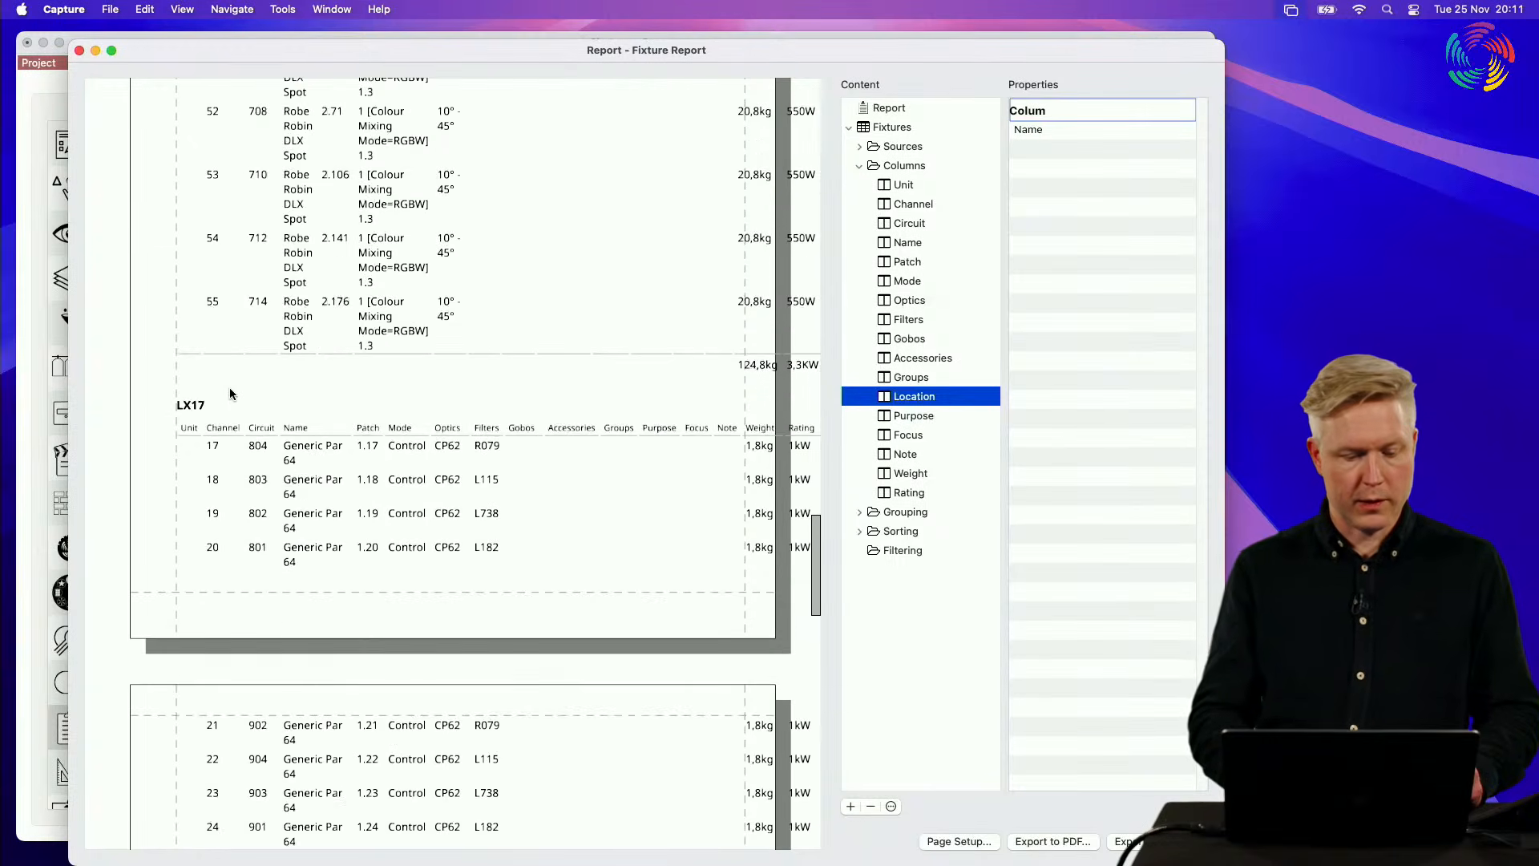
click(230, 387)
scroll(234, 369, down, 8)
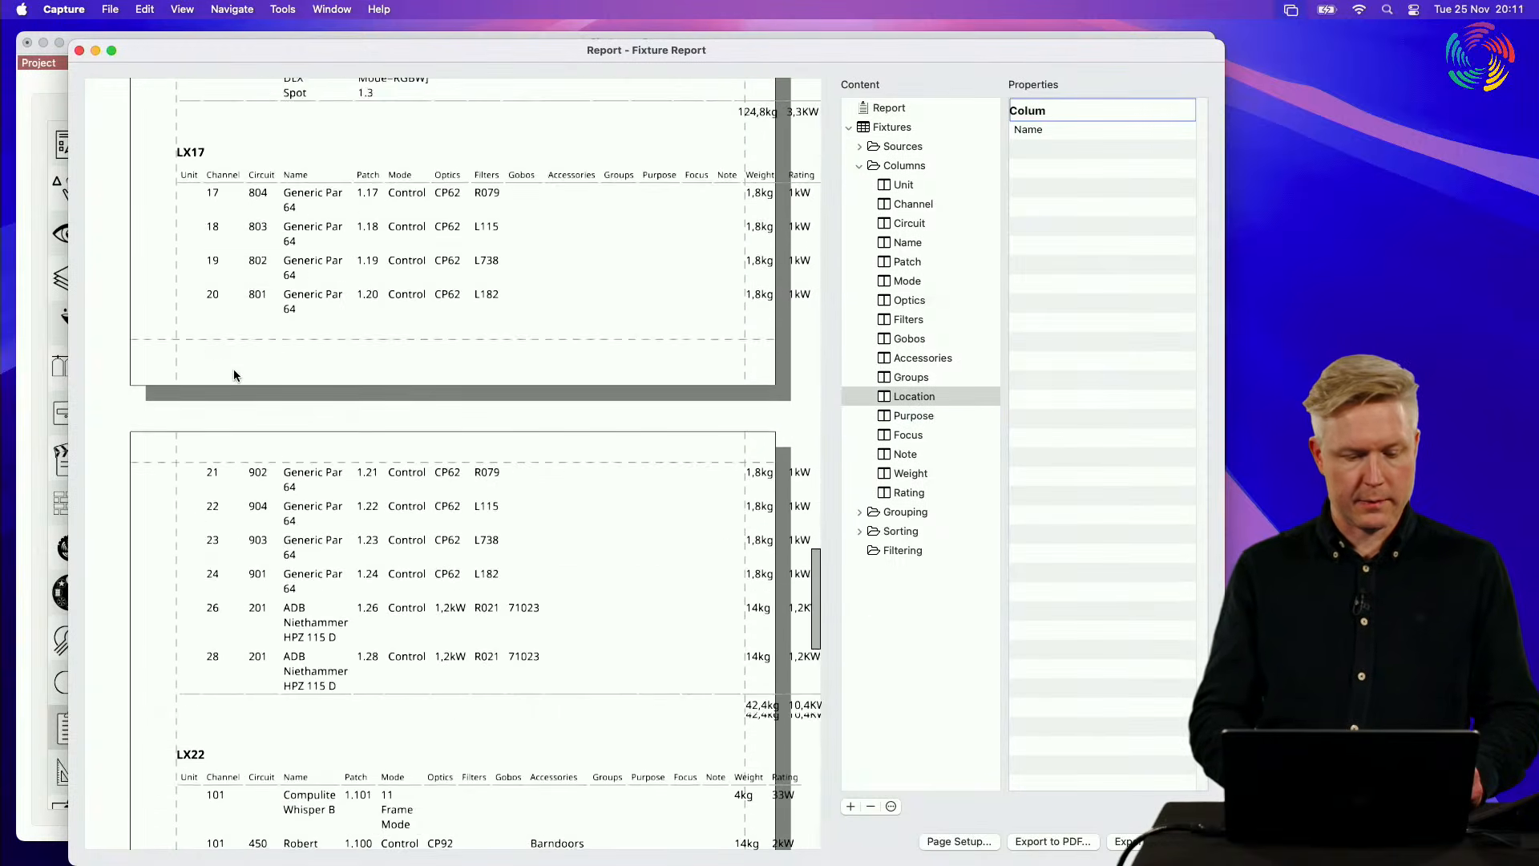
scroll(234, 375, up, 2)
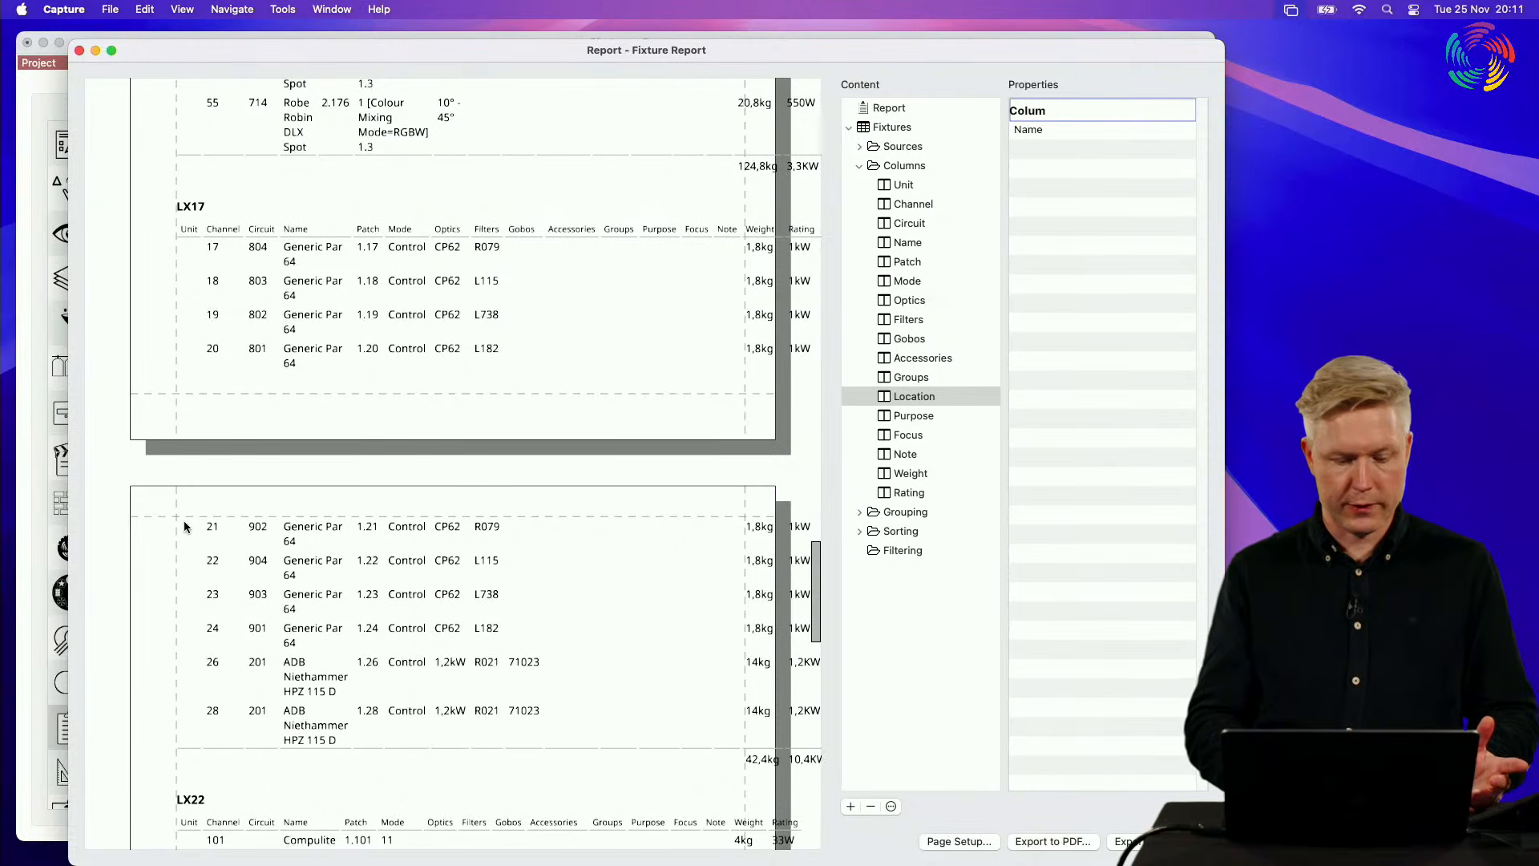
scroll(200, 730, down, 15)
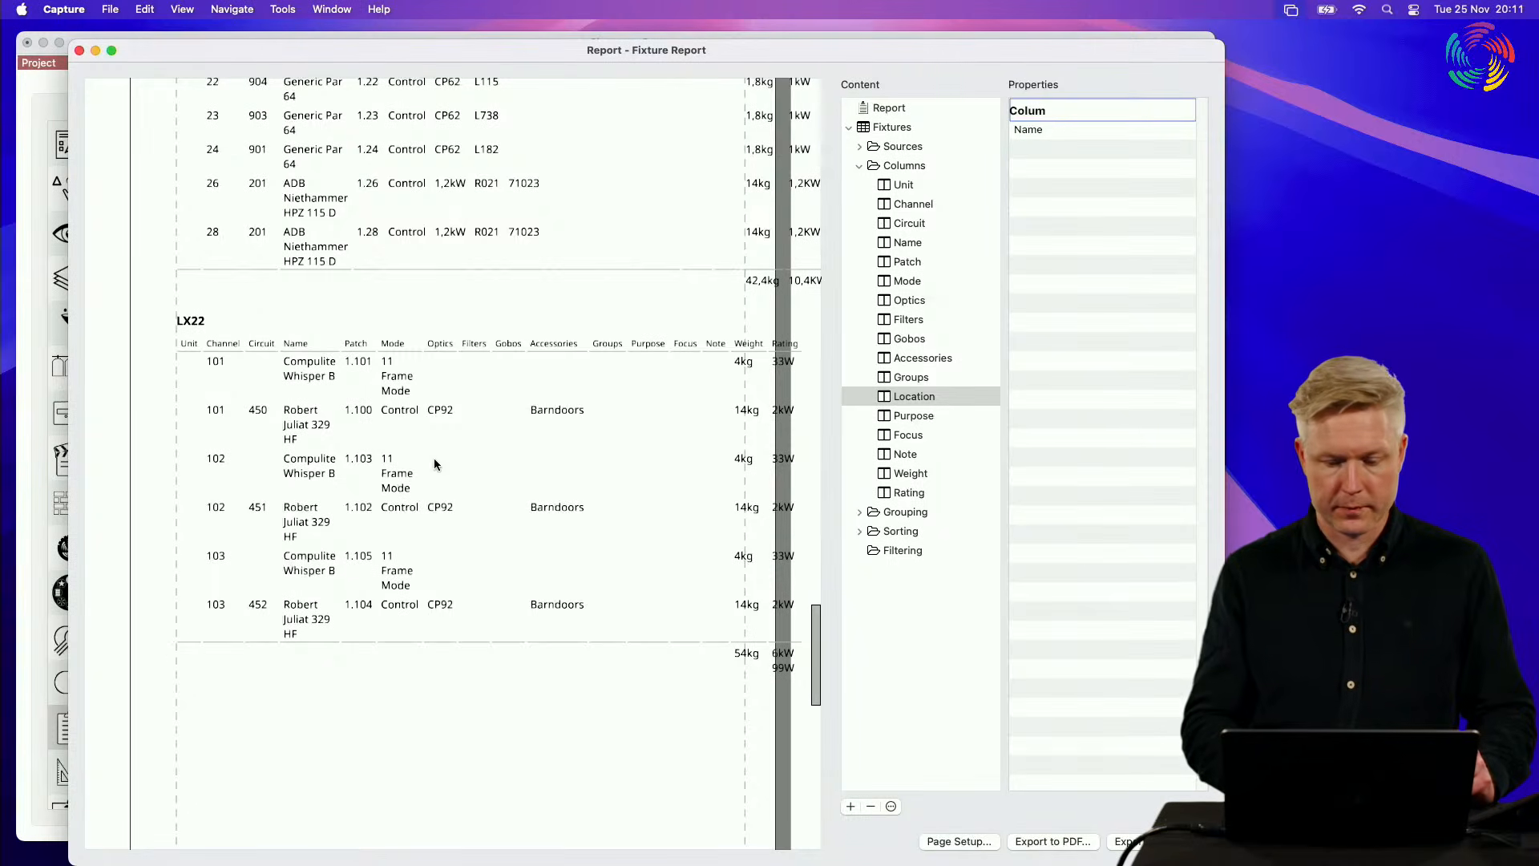
Step: Check the report's Grouping entries and the Location column's sorting and filtering options, and close the fixture report editor
click(859, 512)
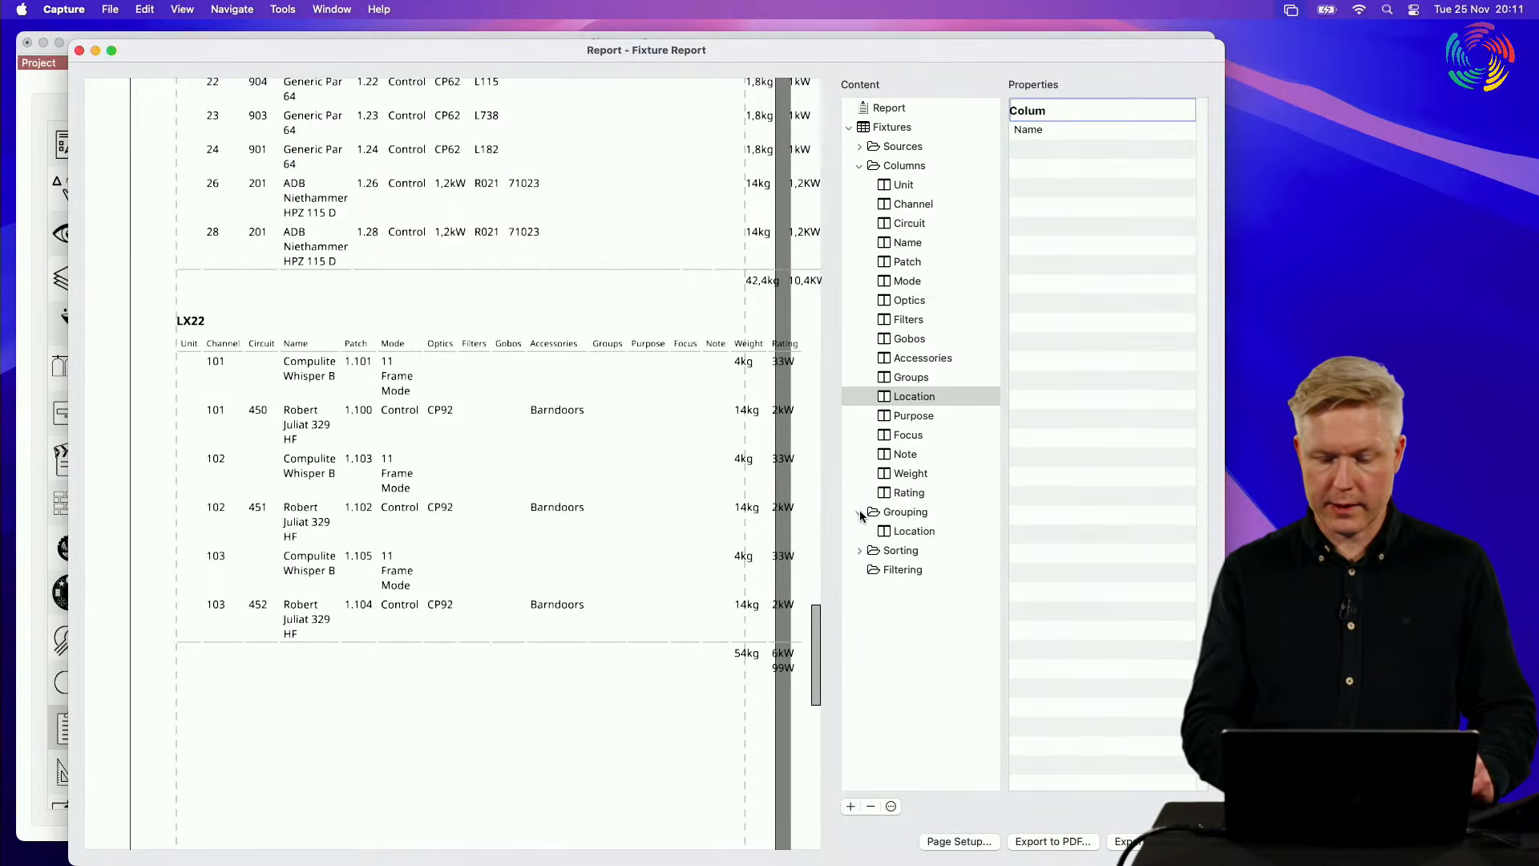
click(935, 396)
right_click(935, 396)
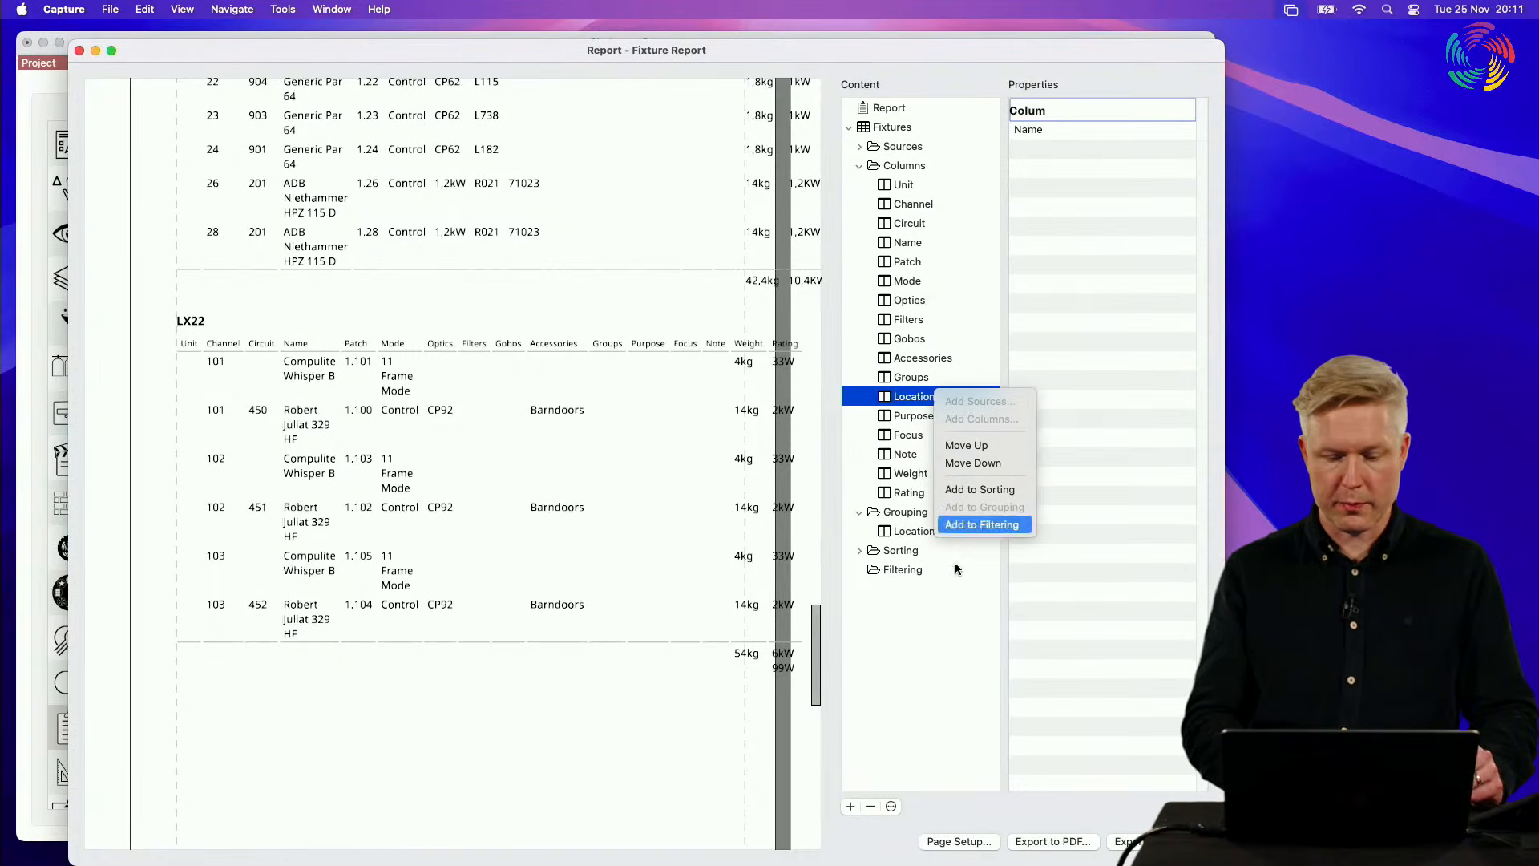
click(935, 656)
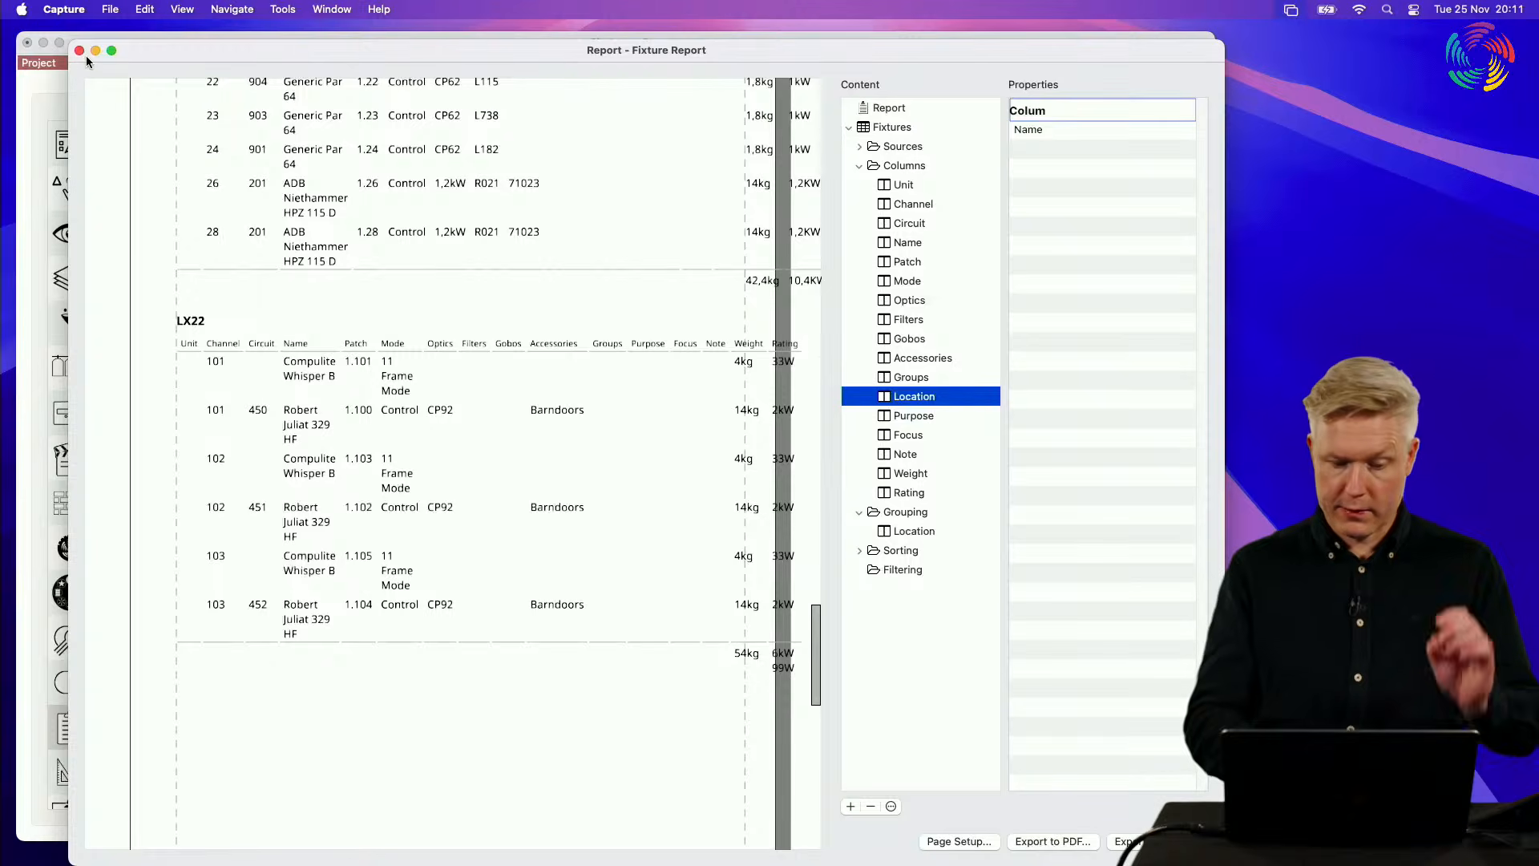
click(79, 51)
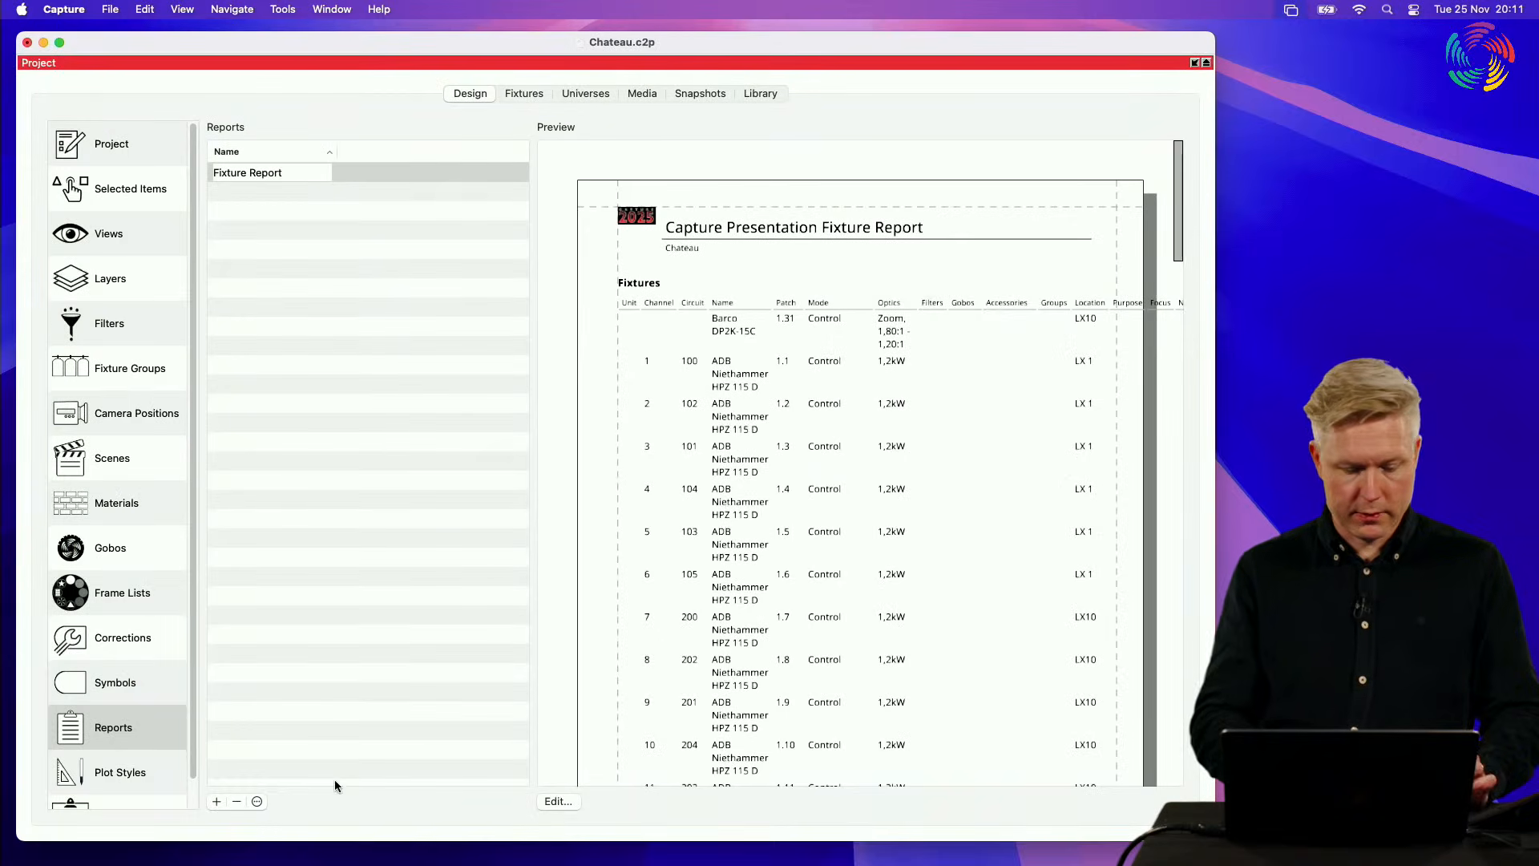
Step: Create a new Fixture Locations Report and open it for editing
click(216, 801)
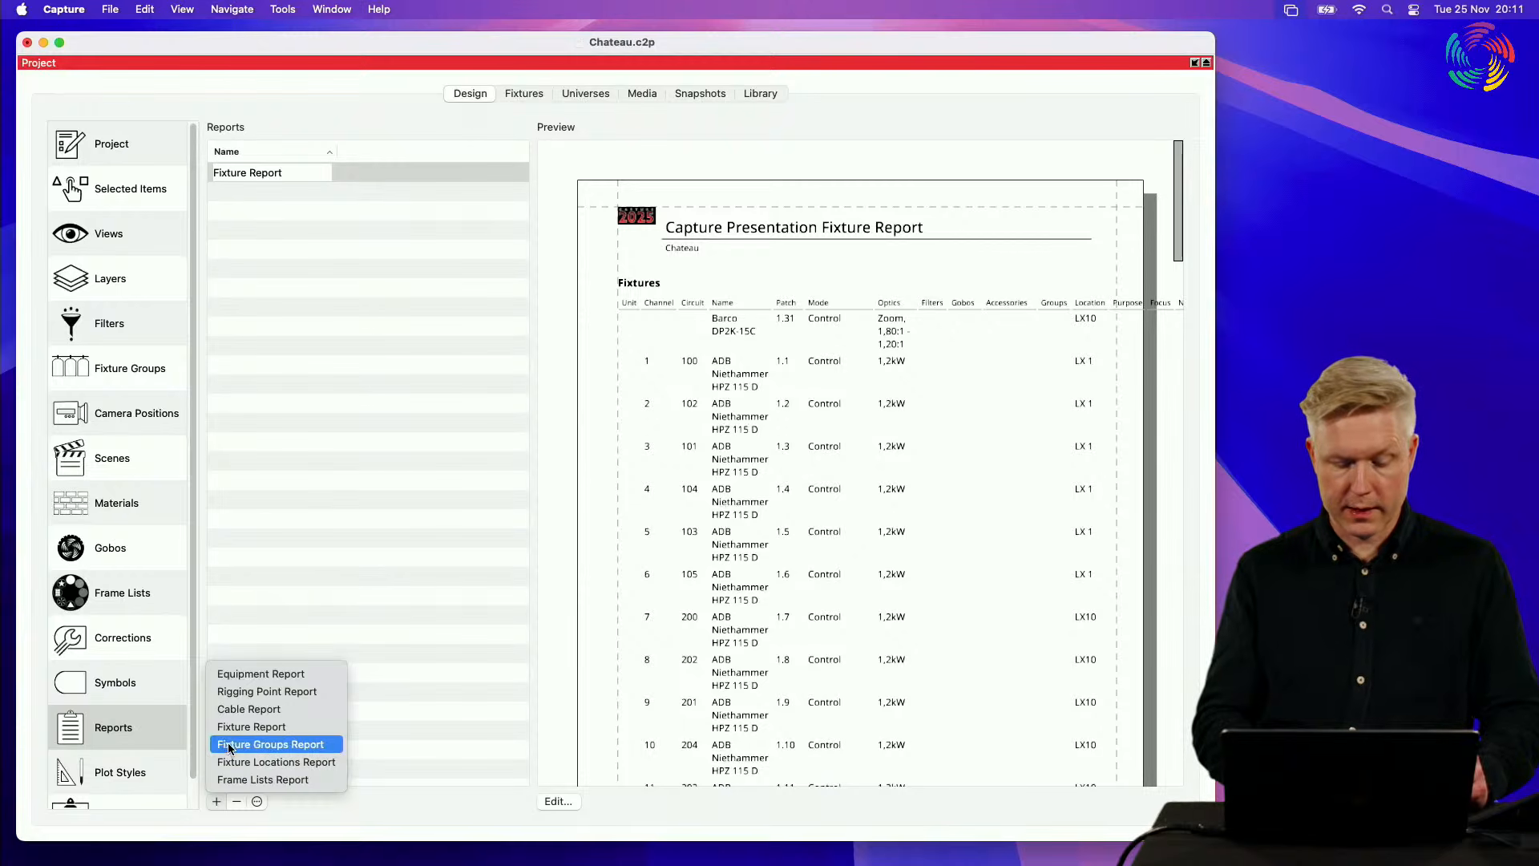
click(329, 772)
click(339, 396)
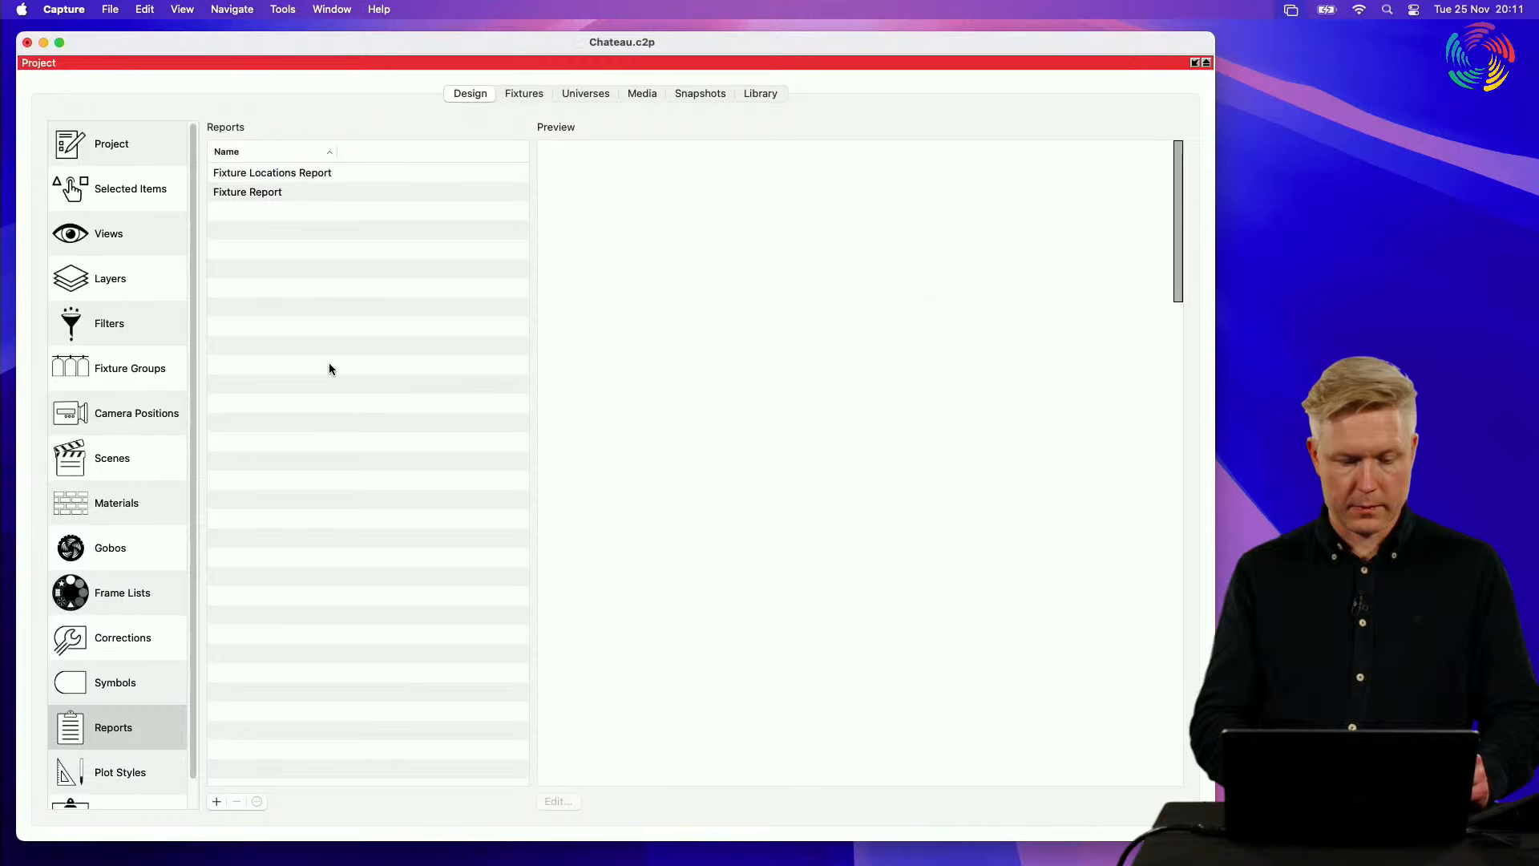
click(256, 178)
click(557, 801)
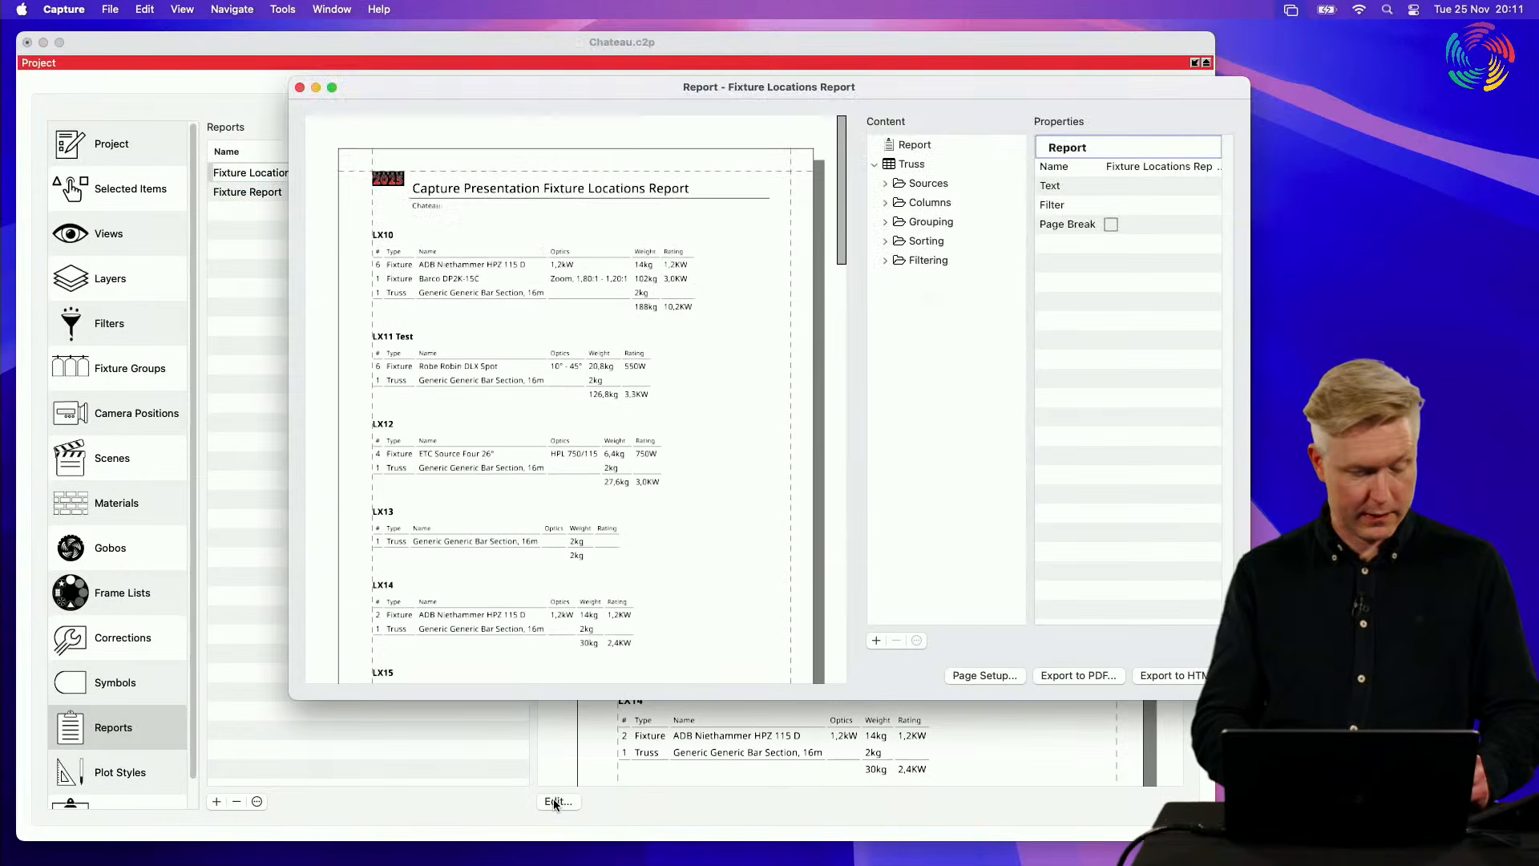
Step: Reposition and enlarge the Fixture Locations Report editor to review the equipment per location, and close it
click(651, 69)
click(1234, 82)
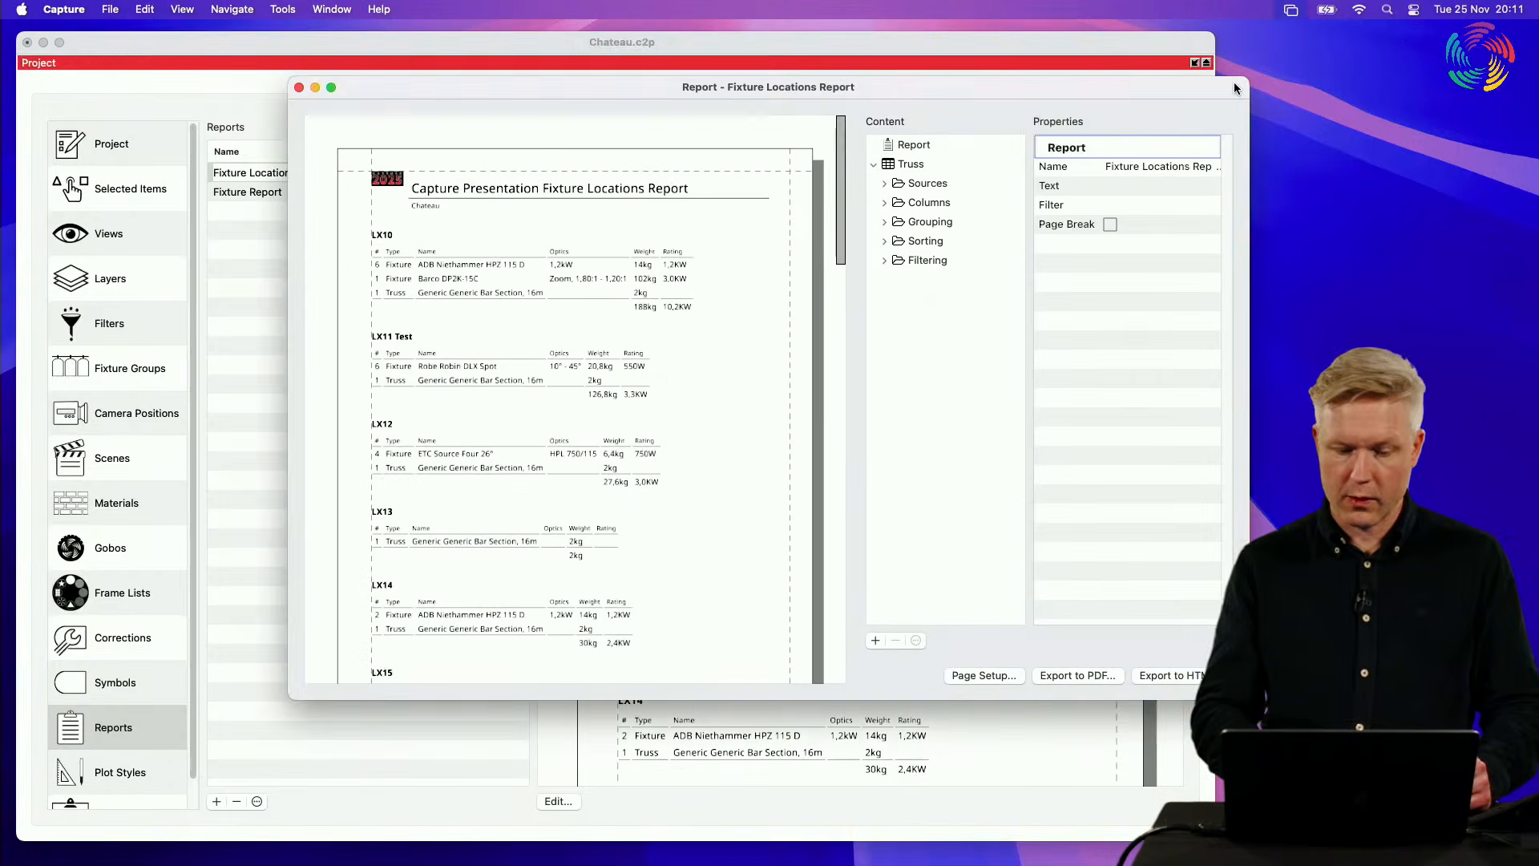
drag(1234, 82, 1009, 41)
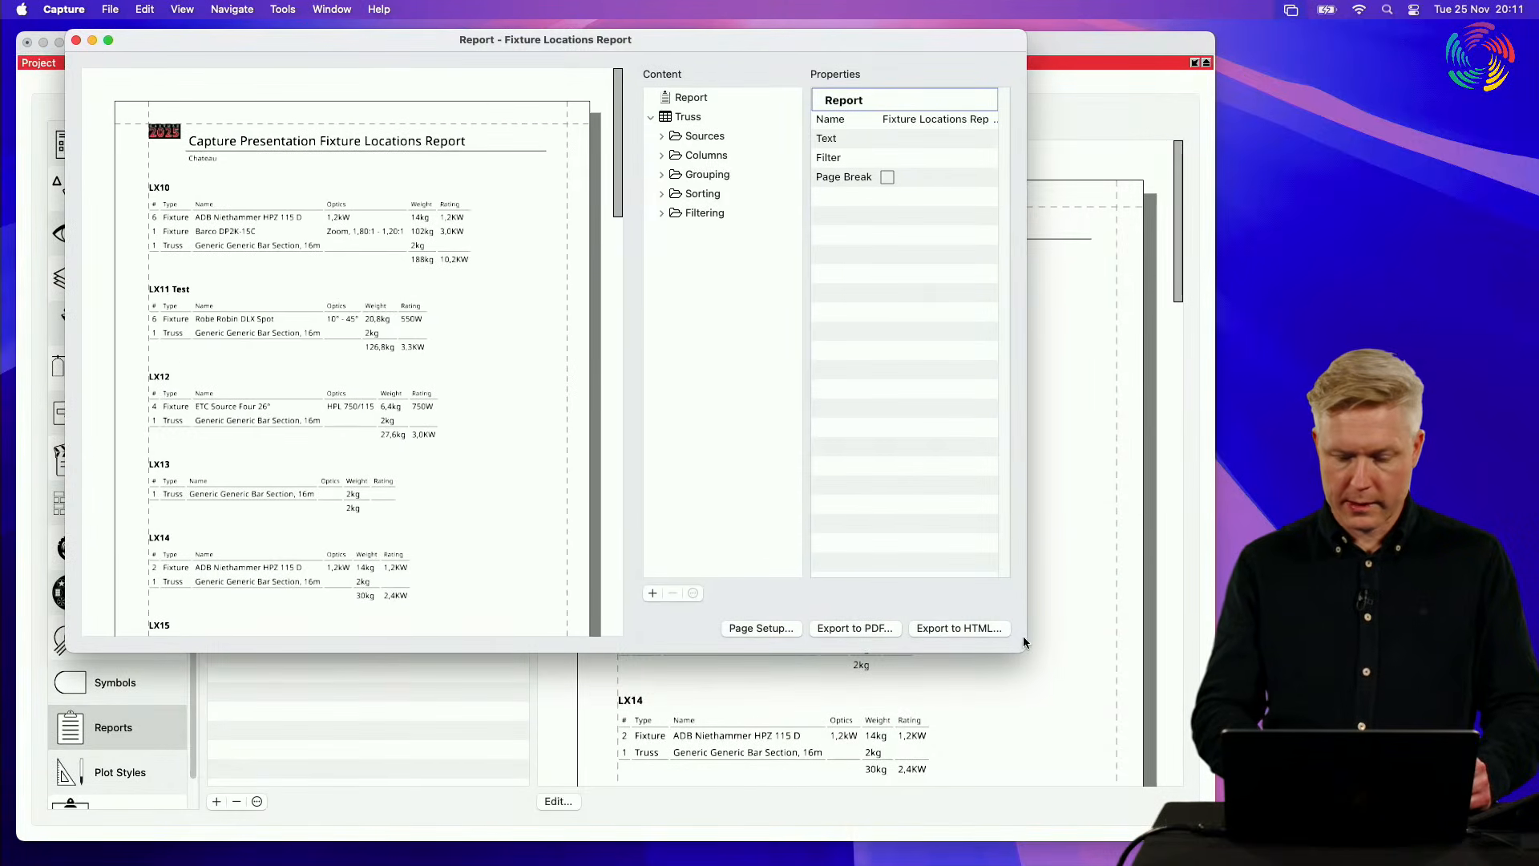
drag(1022, 644, 1493, 833)
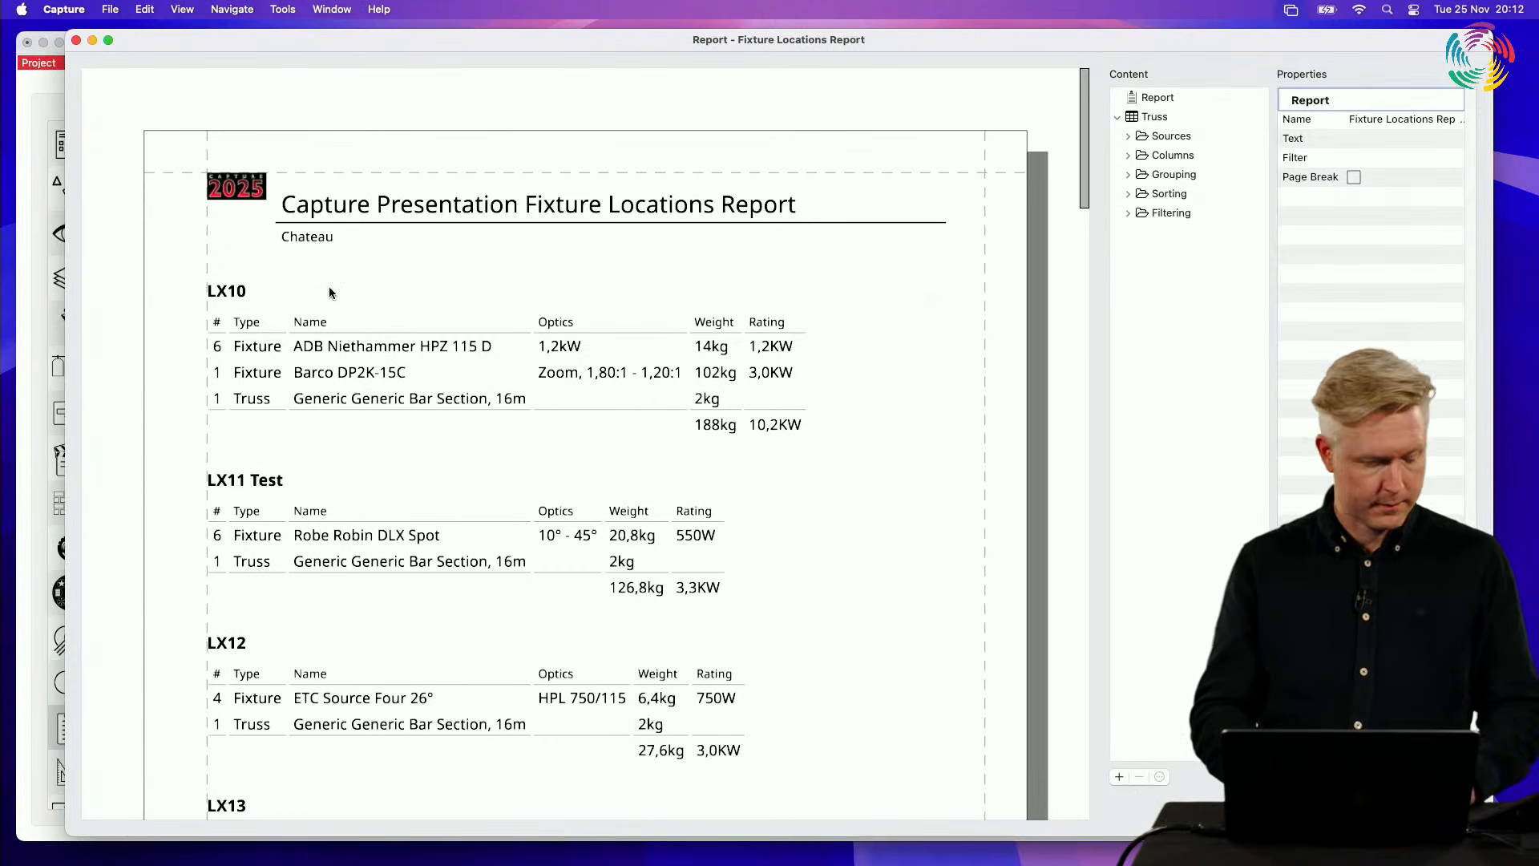
click(75, 40)
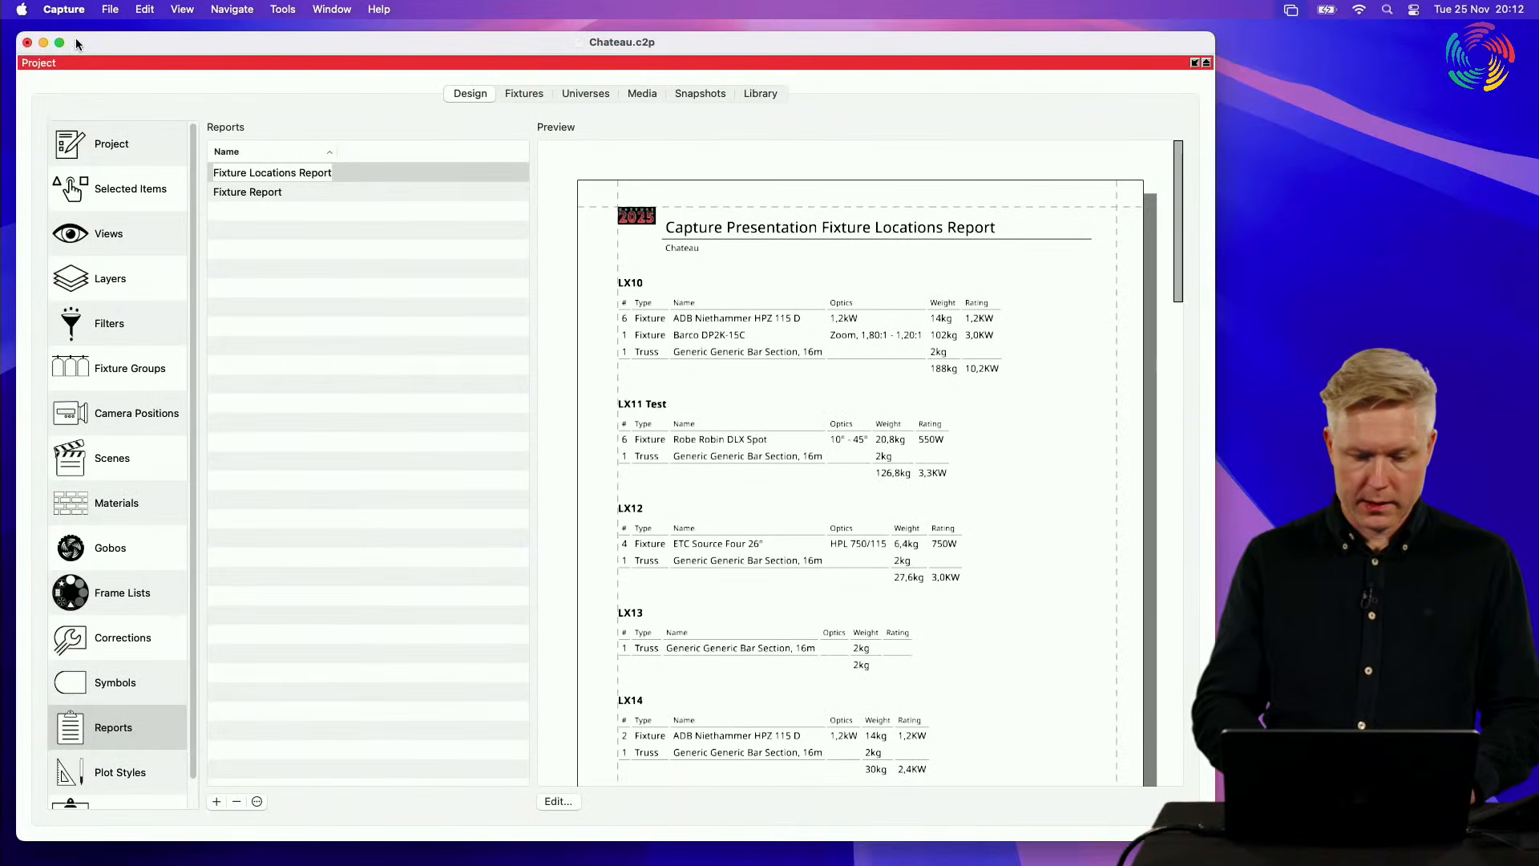
Step: Restore the split layout, inspect the LX11 pipe's Location among the selected item properties, and clear the selection
click(126, 190)
double_click(693, 65)
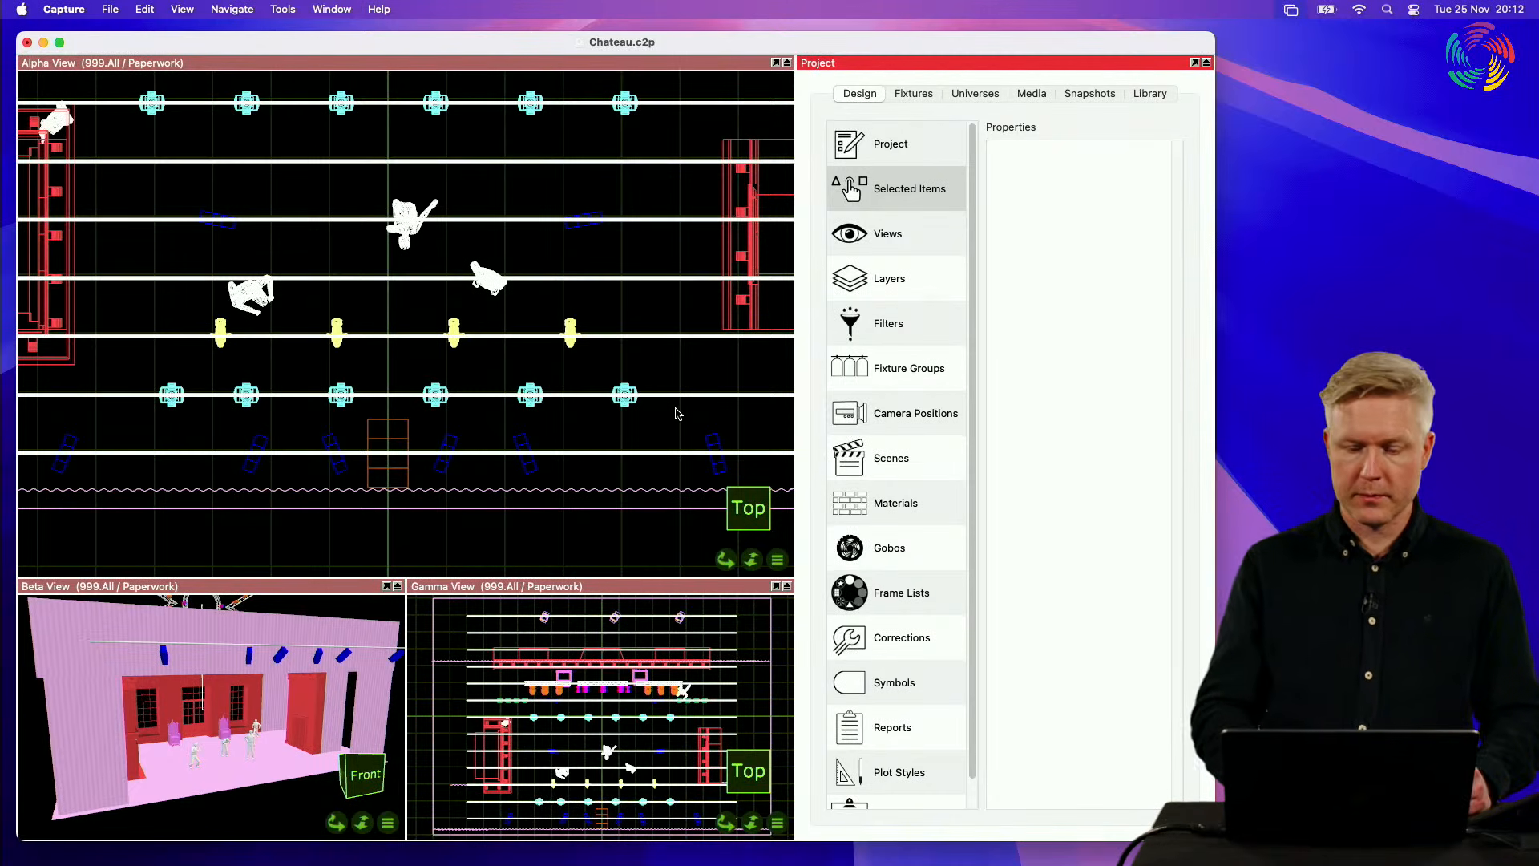
click(615, 471)
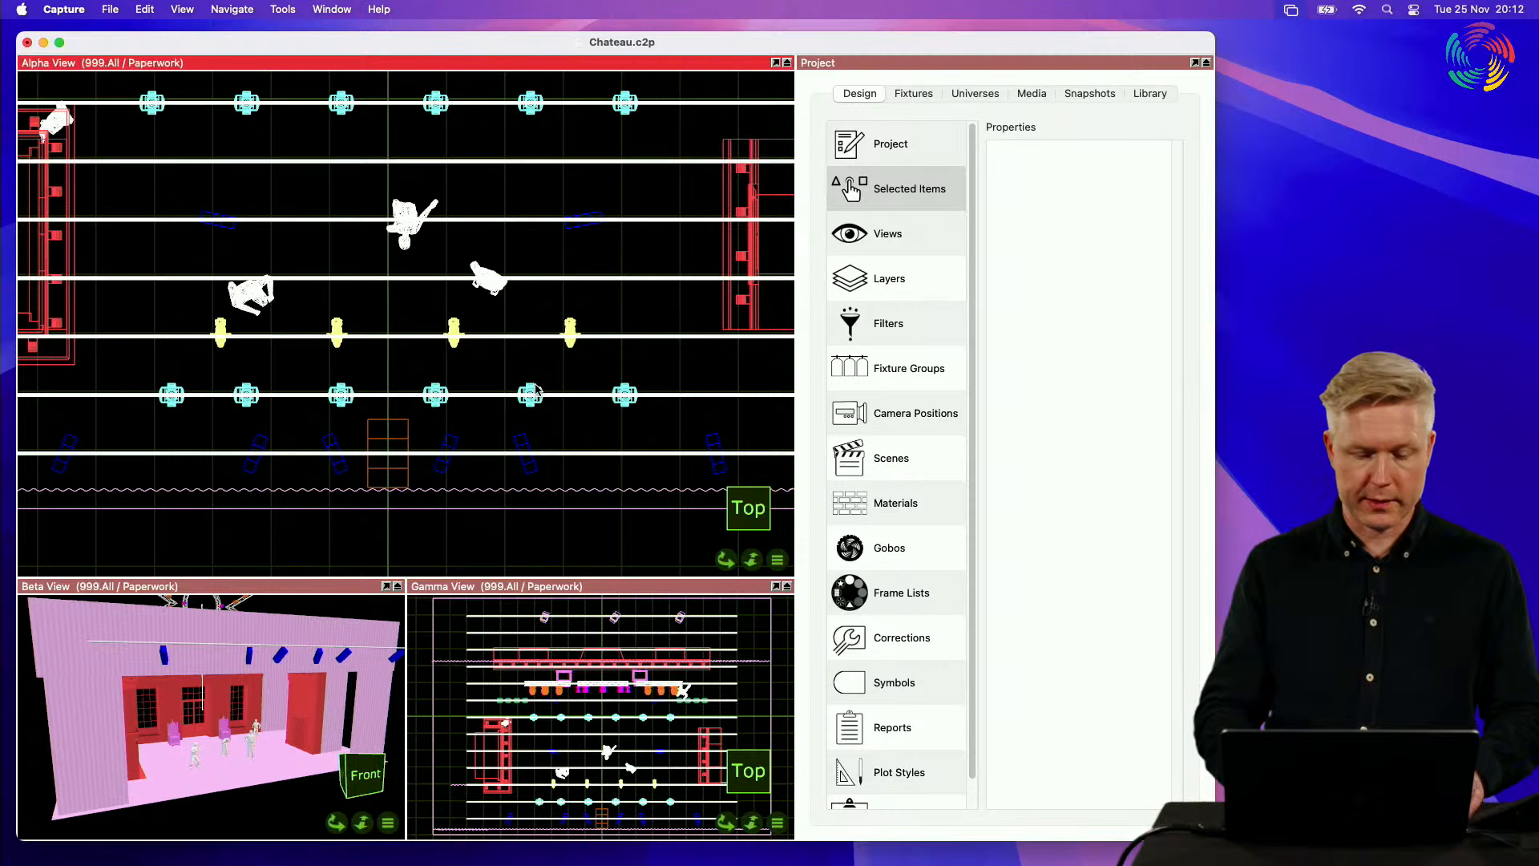
click(482, 395)
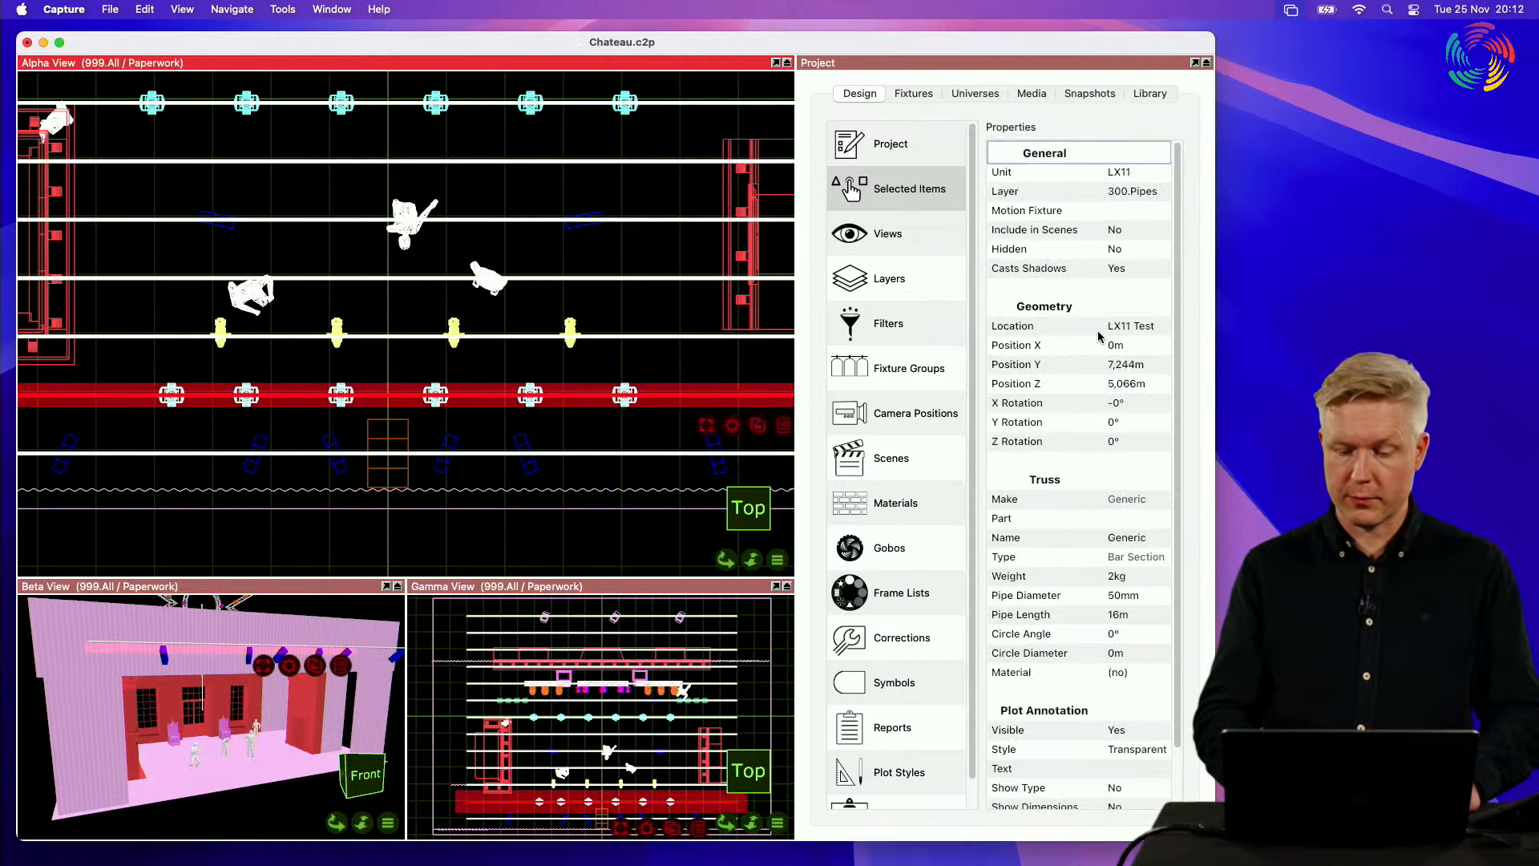
click(1055, 331)
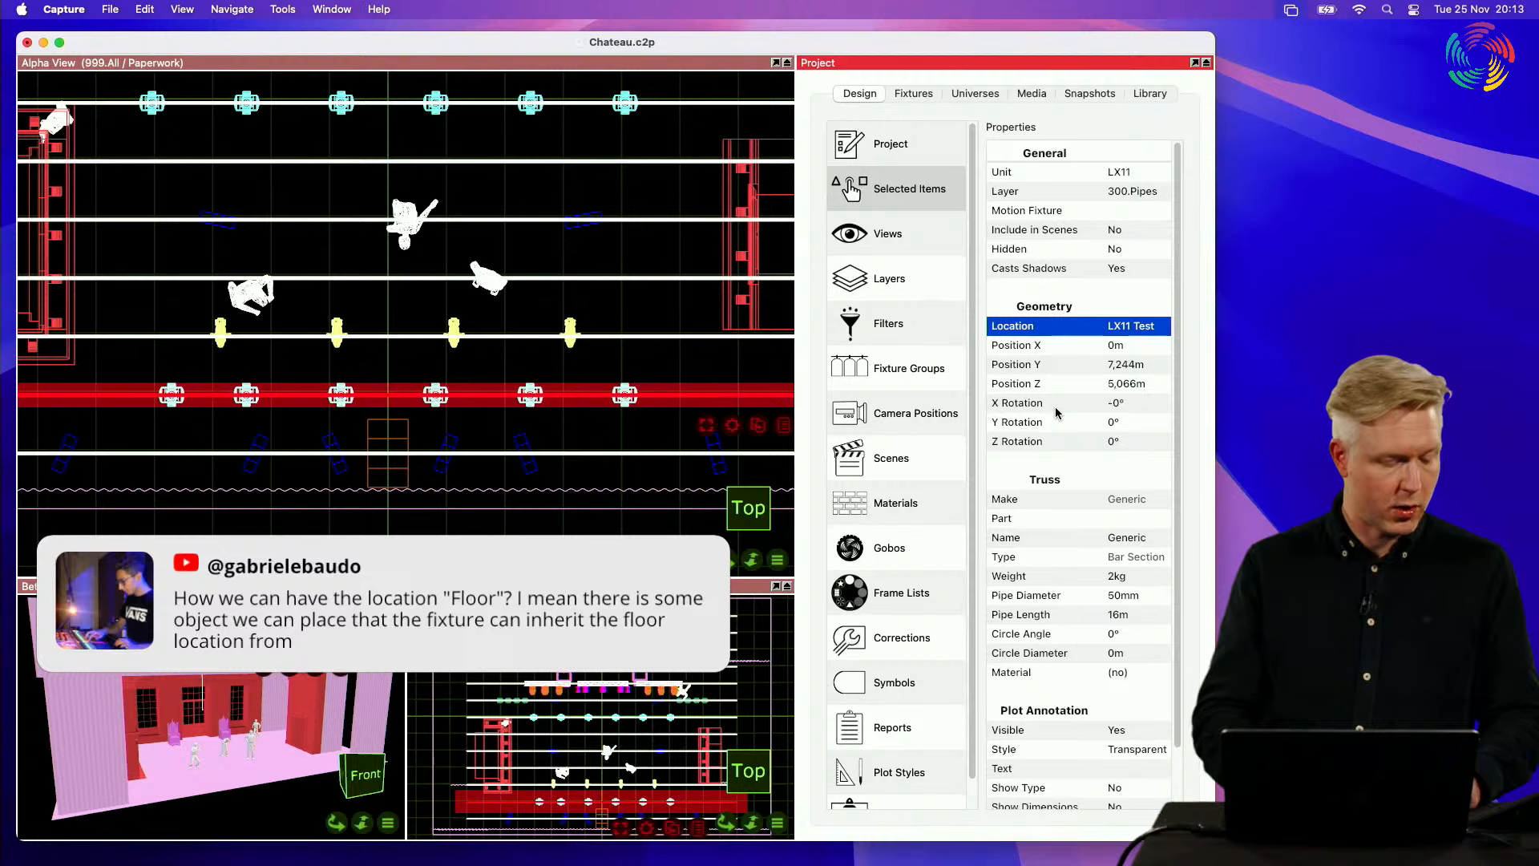
click(687, 367)
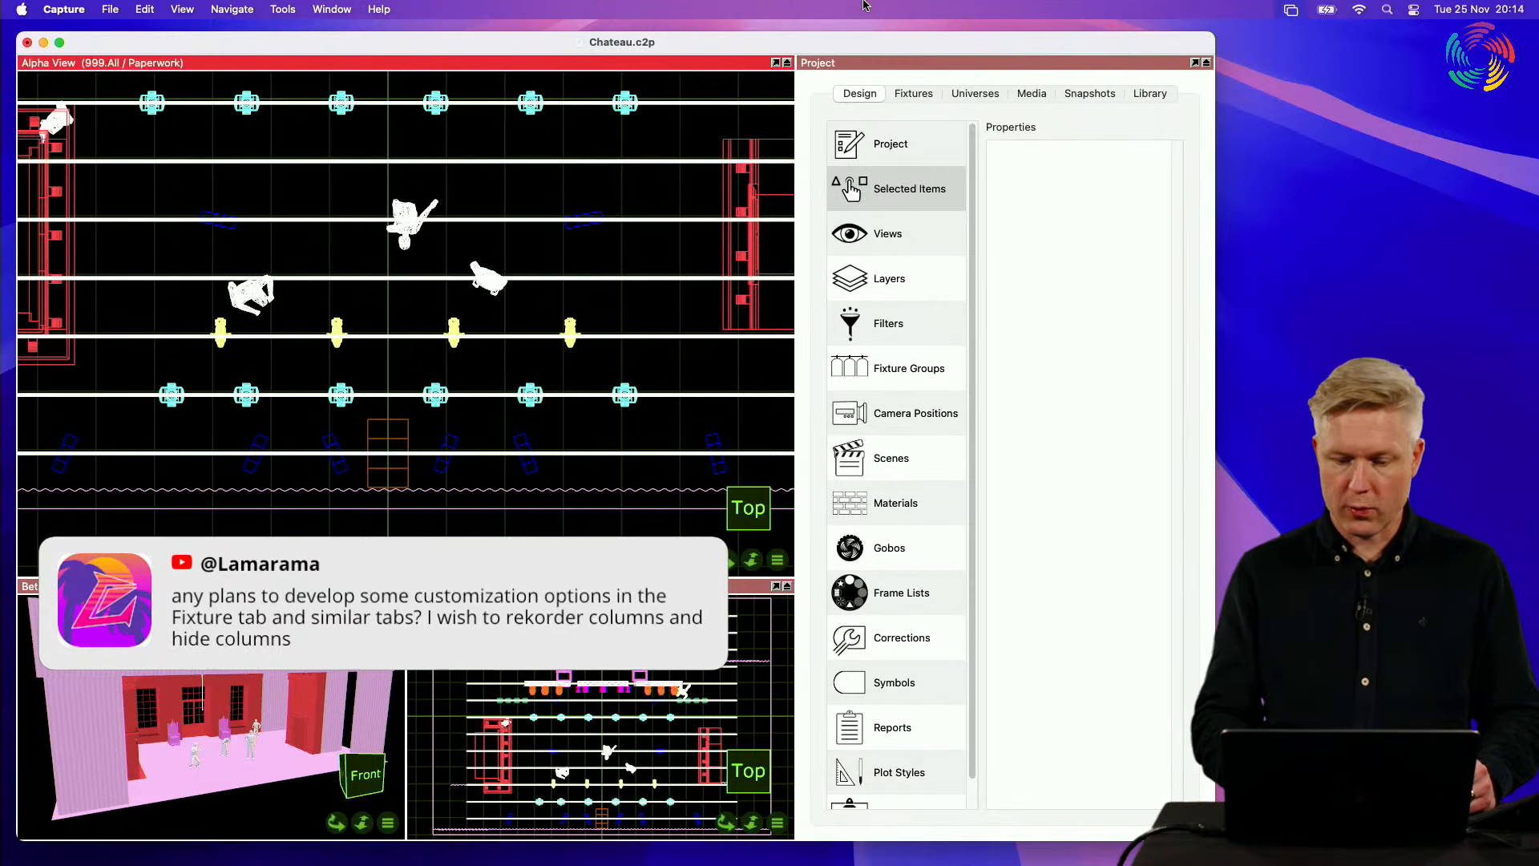
Step: Examine the column layout of the project's fixture list in the maximized Project view, and restore the split layout
double_click(934, 62)
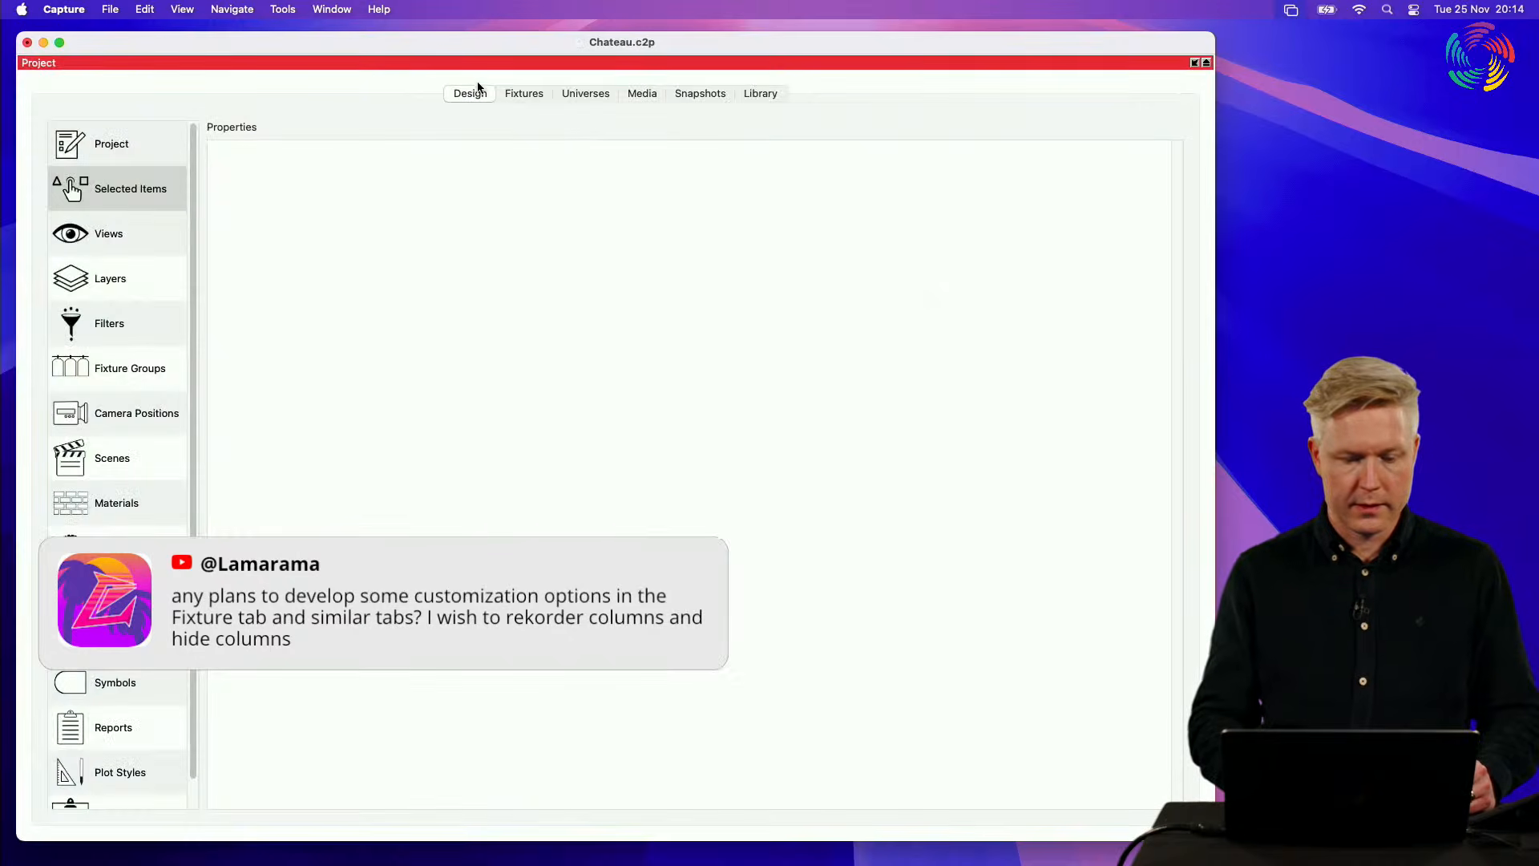
click(517, 95)
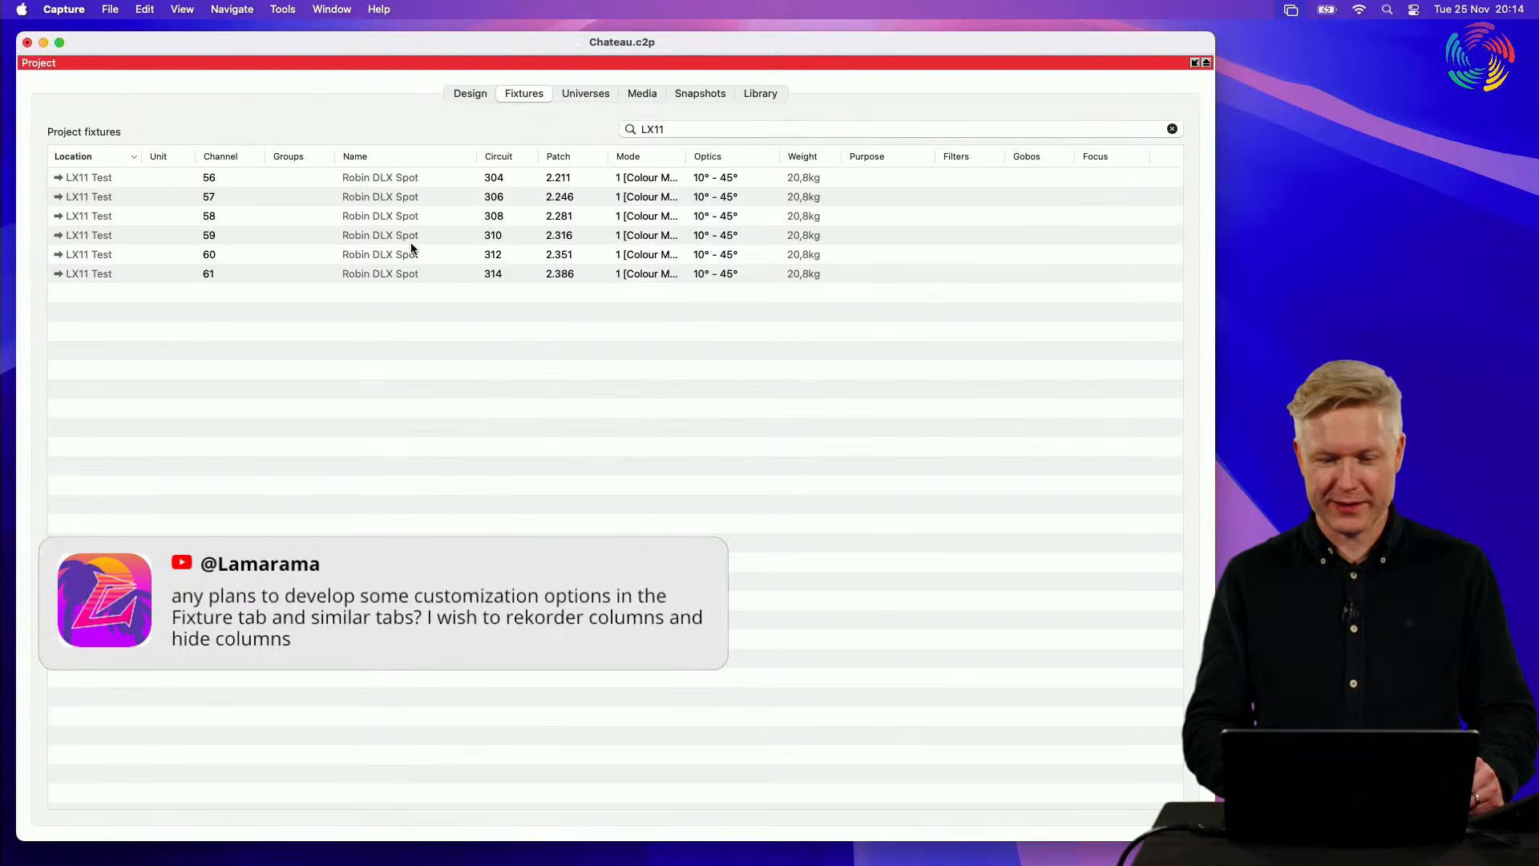
double_click(389, 64)
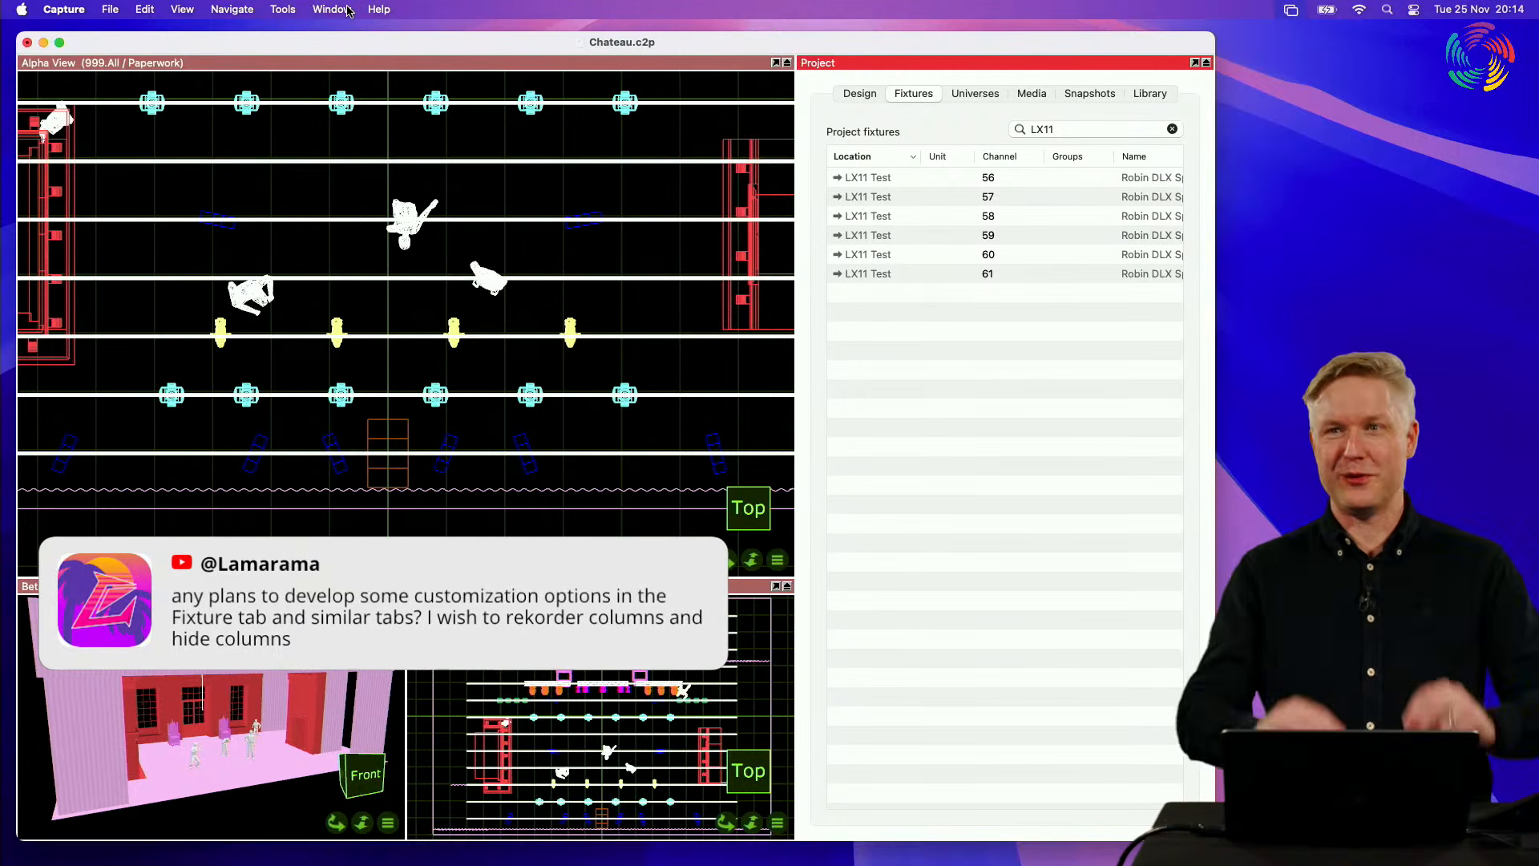
double_click(935, 64)
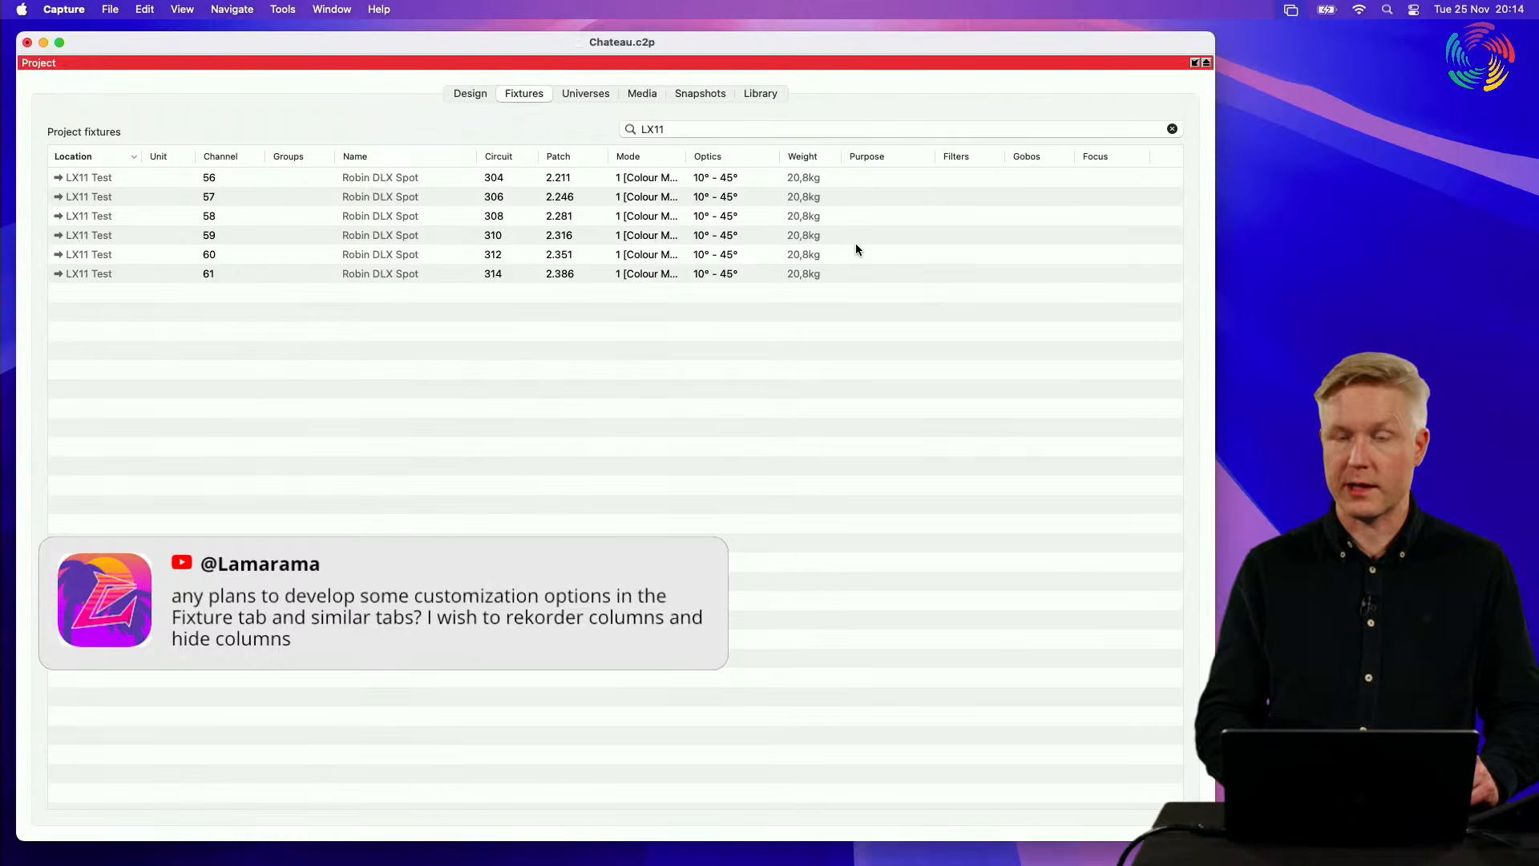
double_click(753, 63)
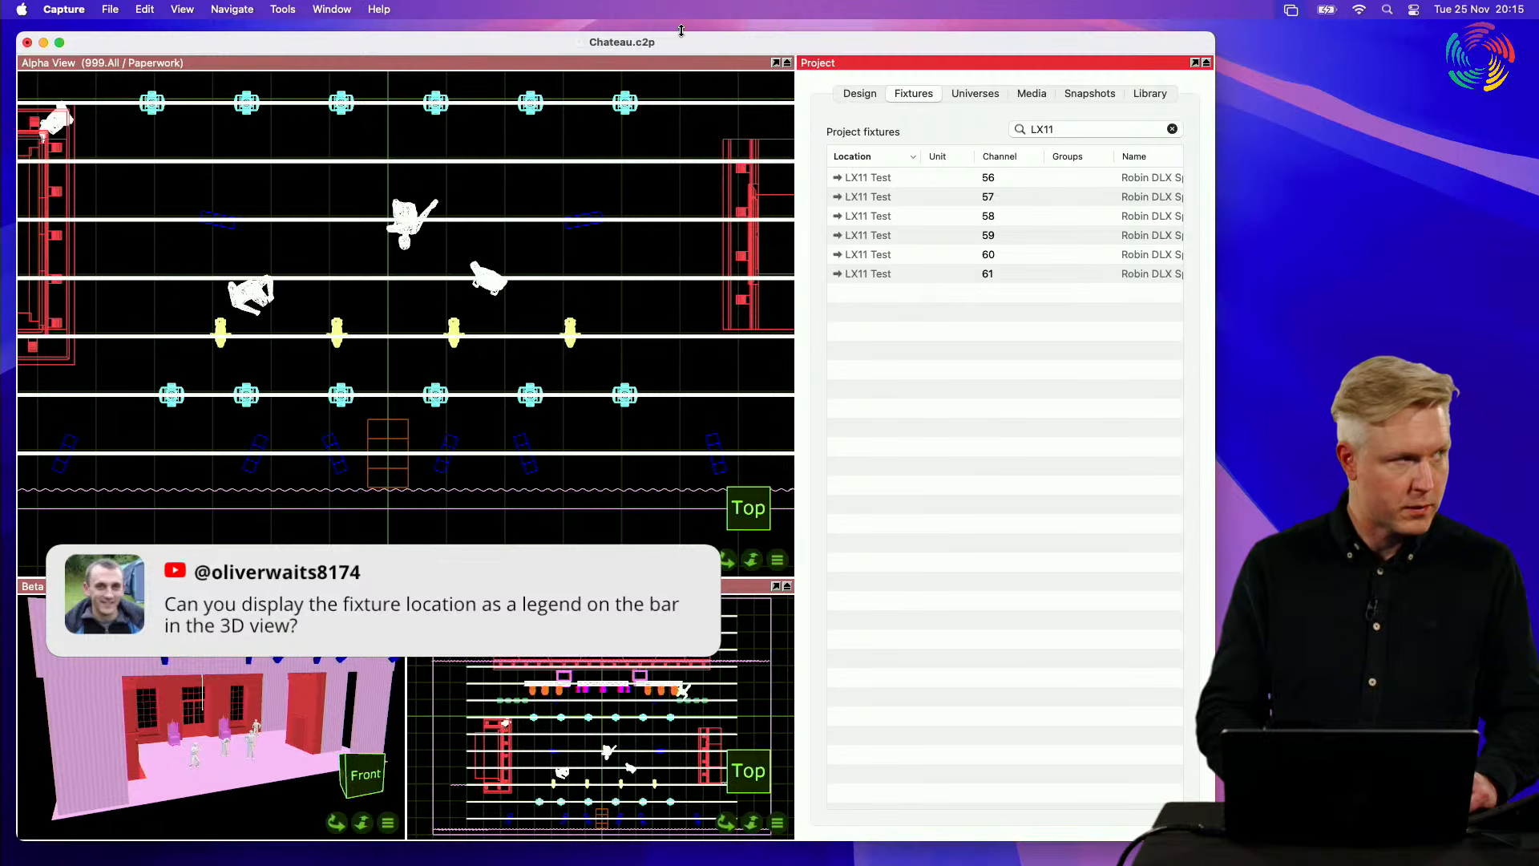
Step: Orbit the Alpha view from the top to an angled 3D view and set its display mode to Plot
click(563, 144)
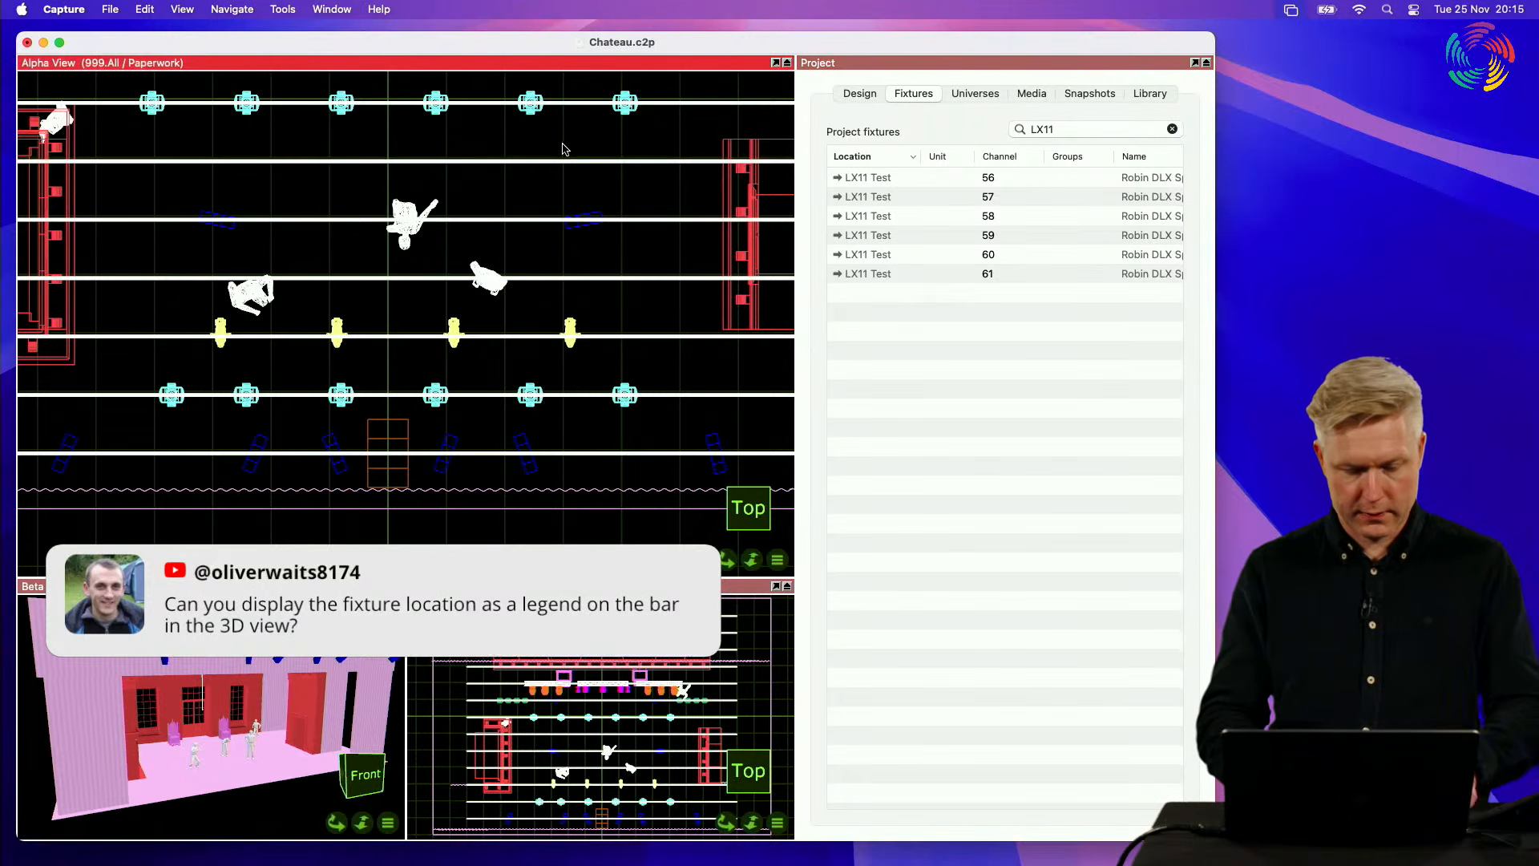
right_drag(563, 143, 563, 144)
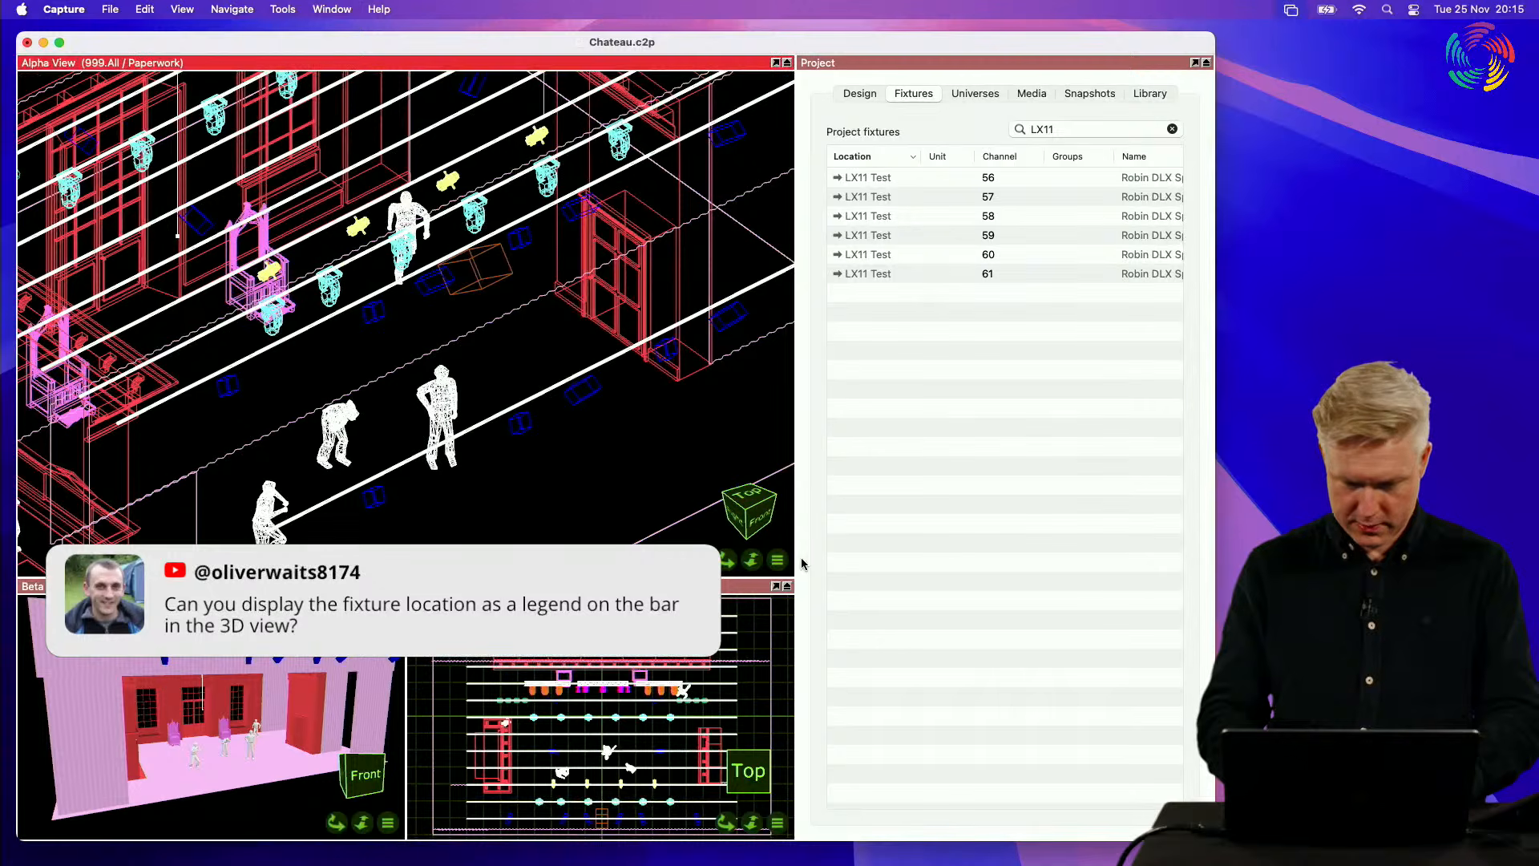
click(776, 559)
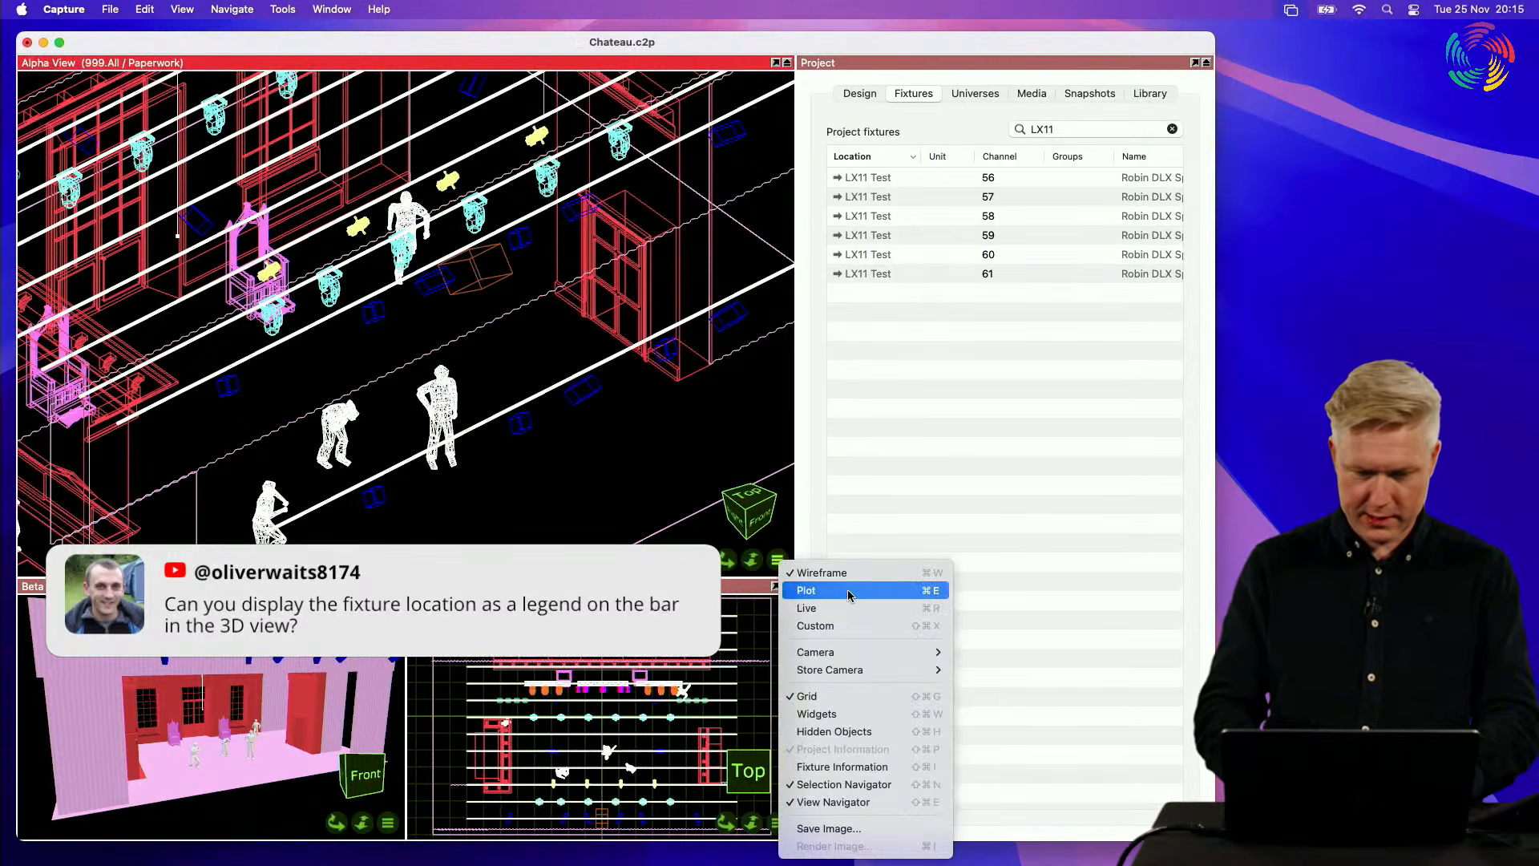
click(848, 591)
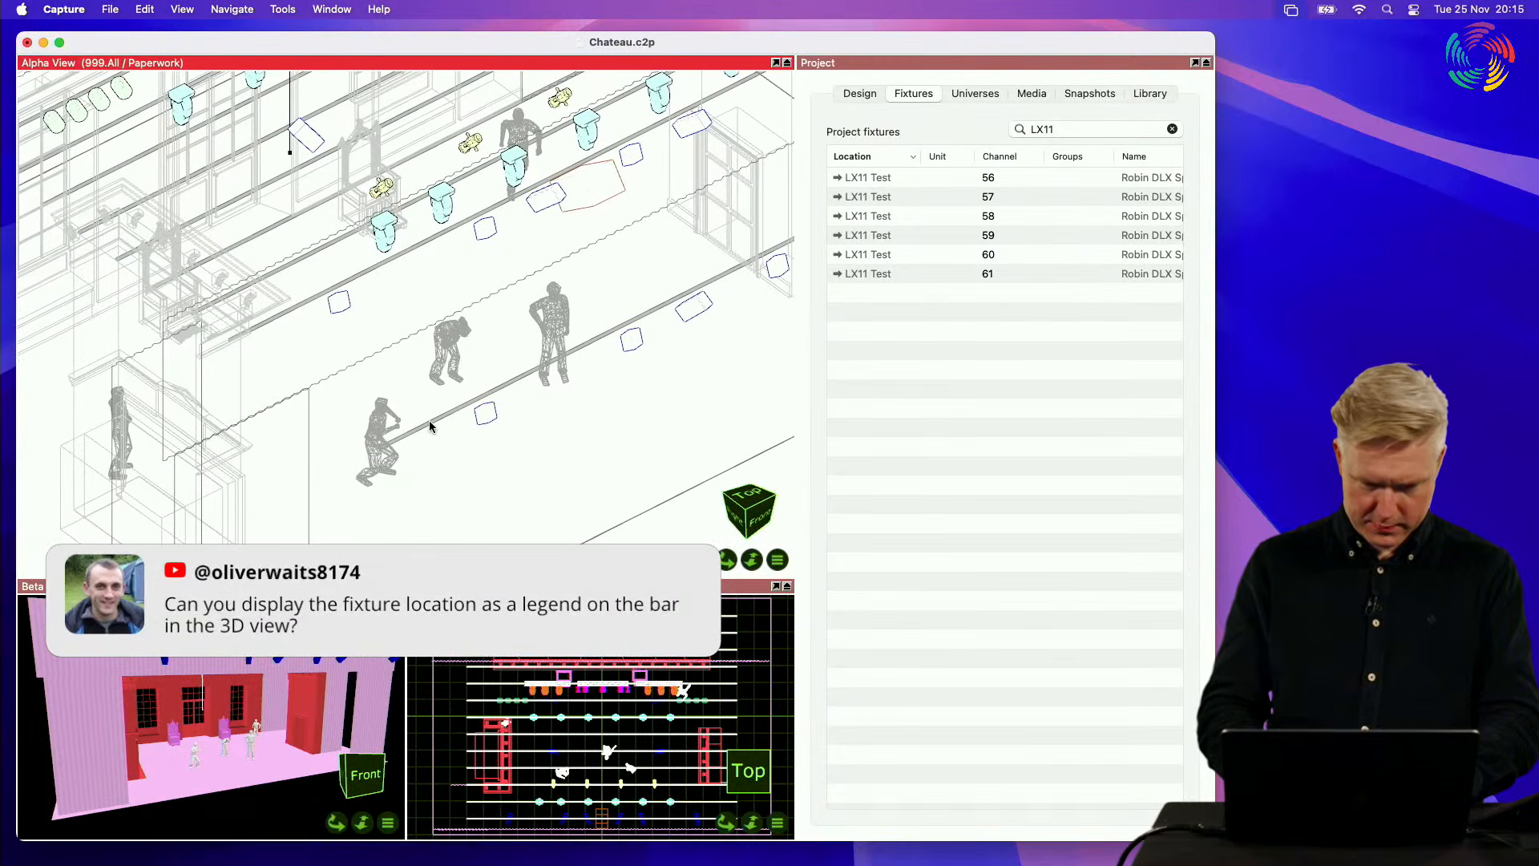
Step: Select the front pipe in the Alpha view's 3D plot and check whether it shows a location label
click(430, 425)
shift+scroll(630, 378, right, 5)
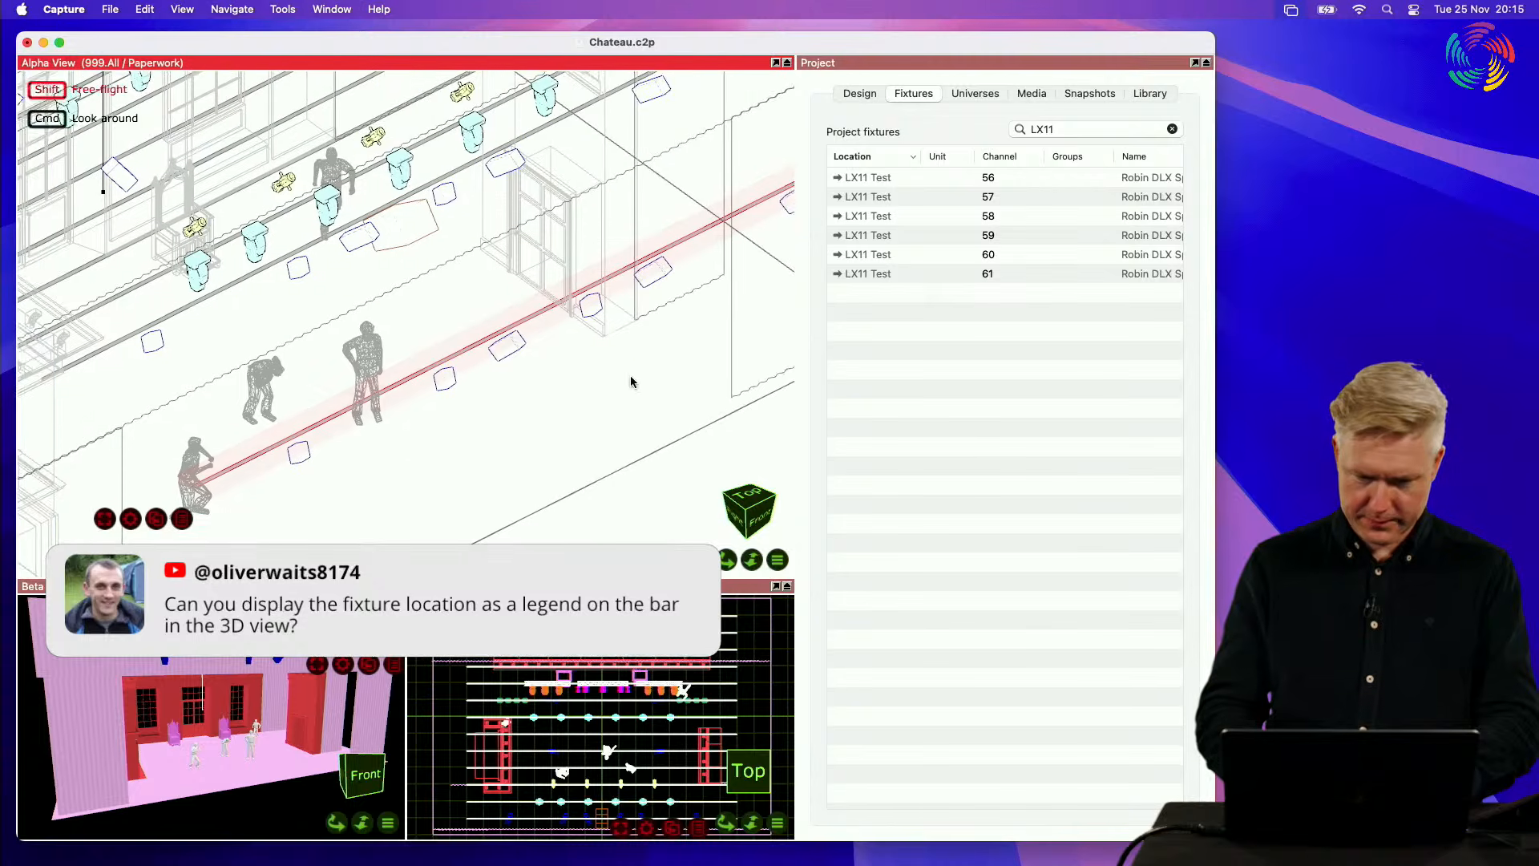
scroll(630, 378, down, 3)
shift+scroll(631, 378, right, 5)
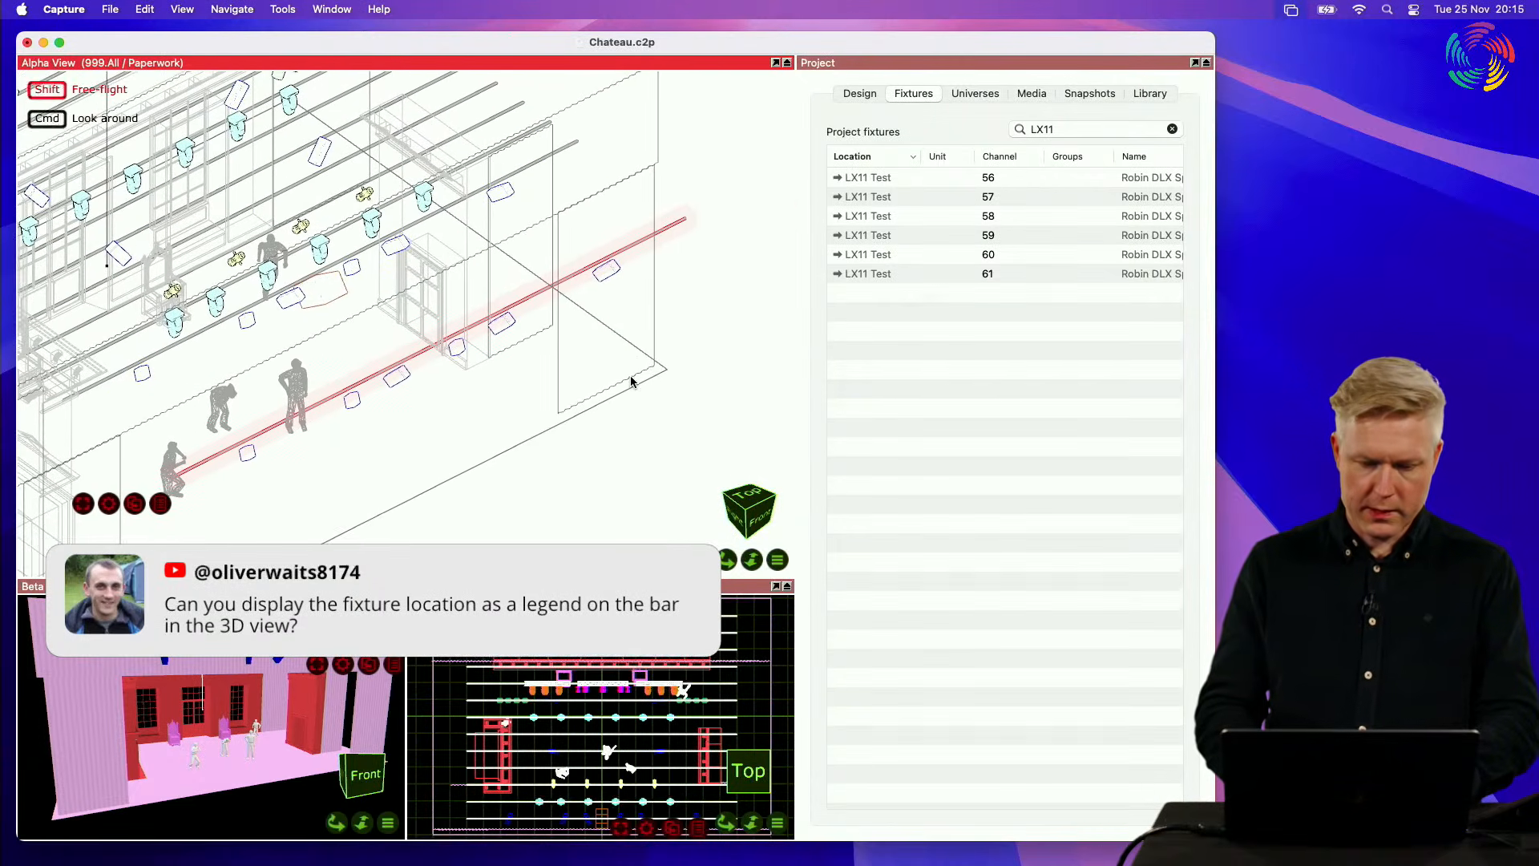
shift+scroll(631, 378, left, 2)
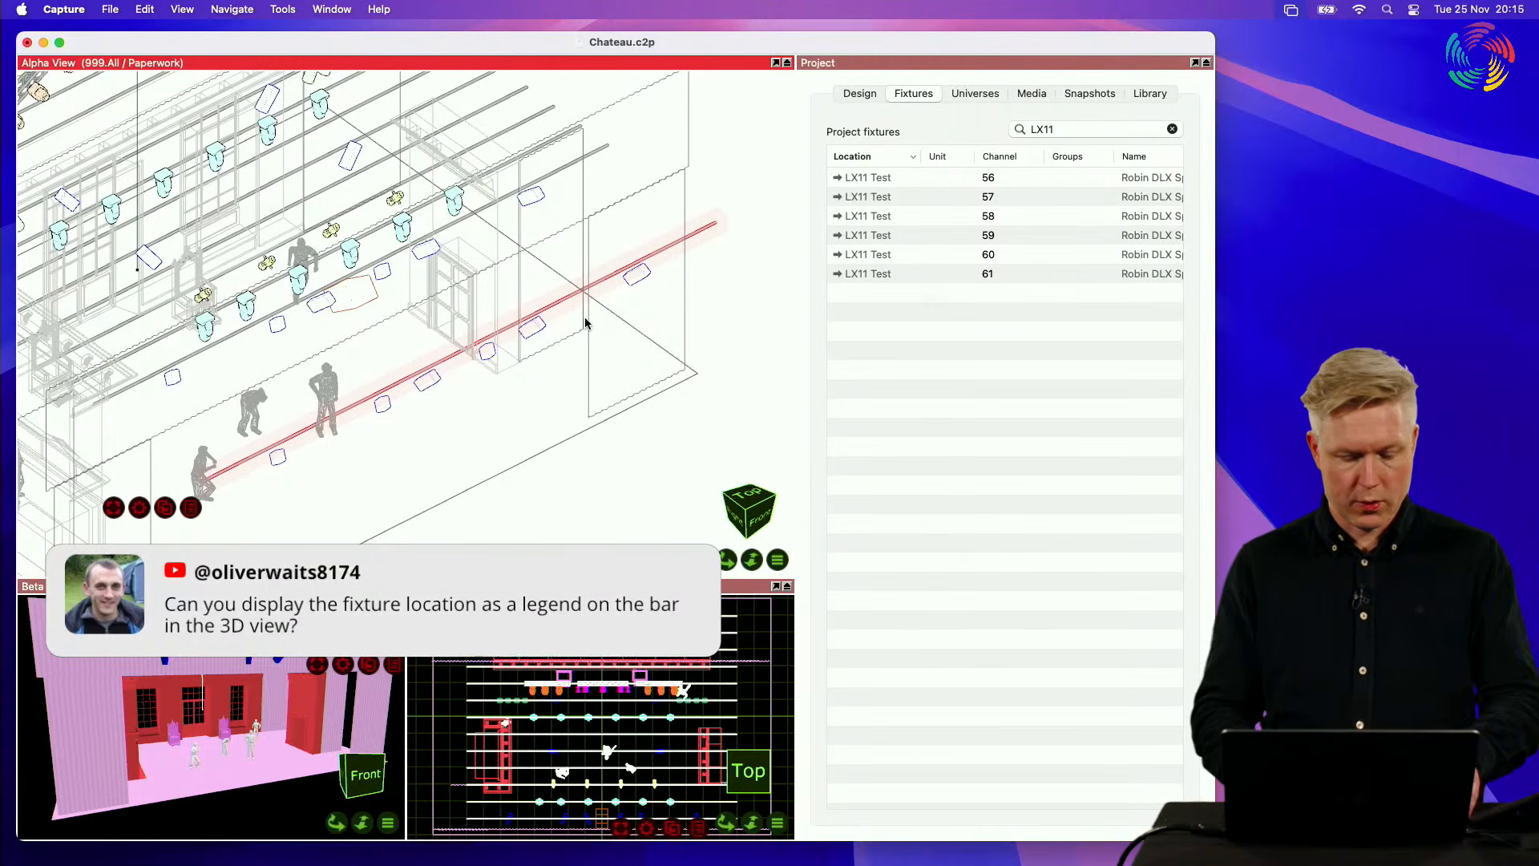
Step: Maximize the Alpha view, compare the pipe labels between the top view and an angled 3D view, and clear the selection
double_click(641, 65)
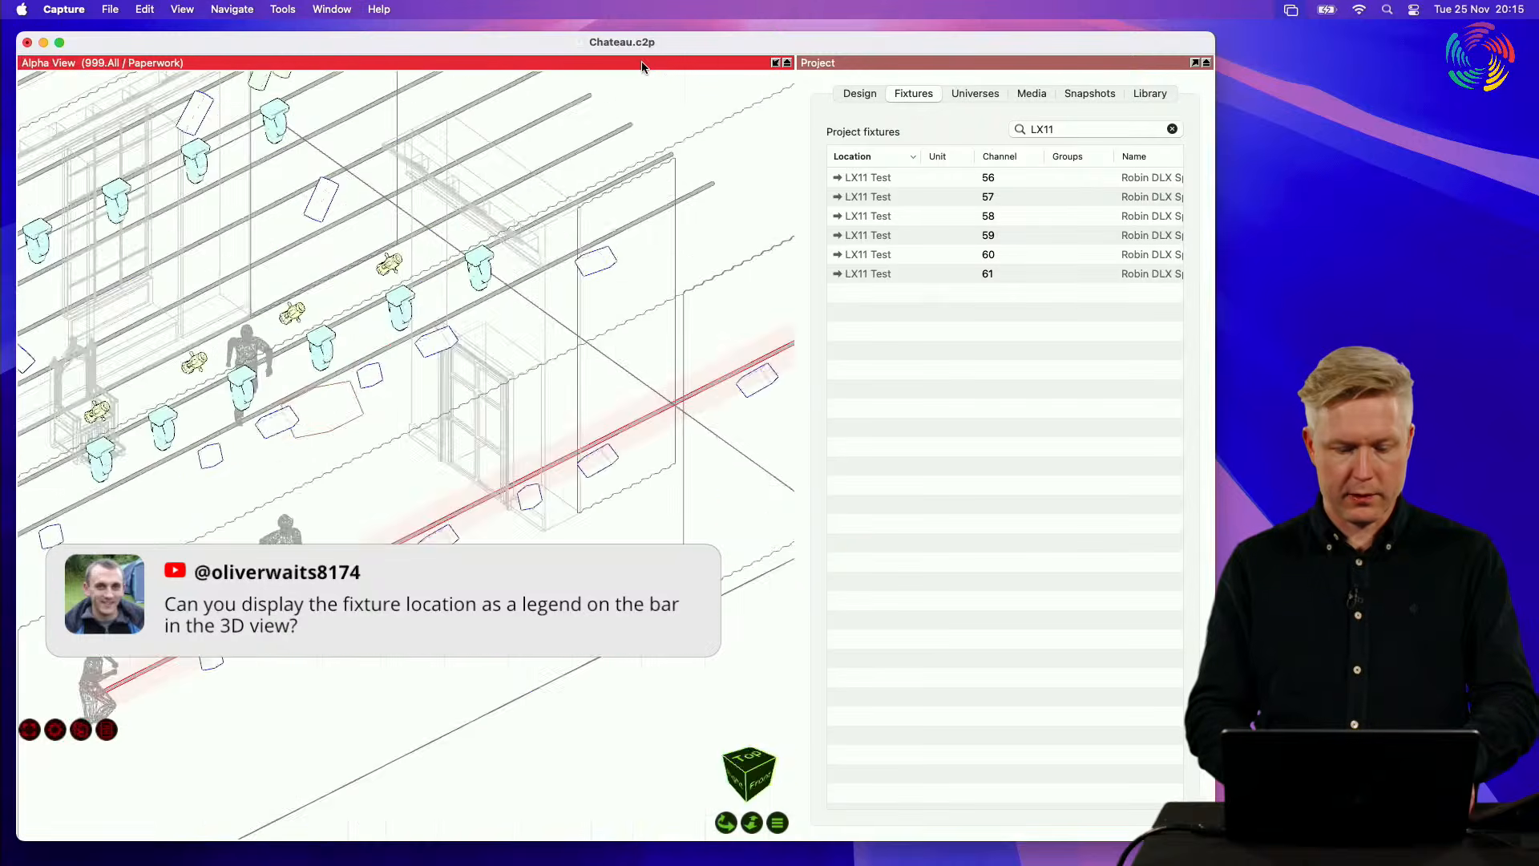
key(t)
mouse_move(531, 393)
middle_down()
mouse_move(311, 220)
mouse_move(526, 391)
middle_up()
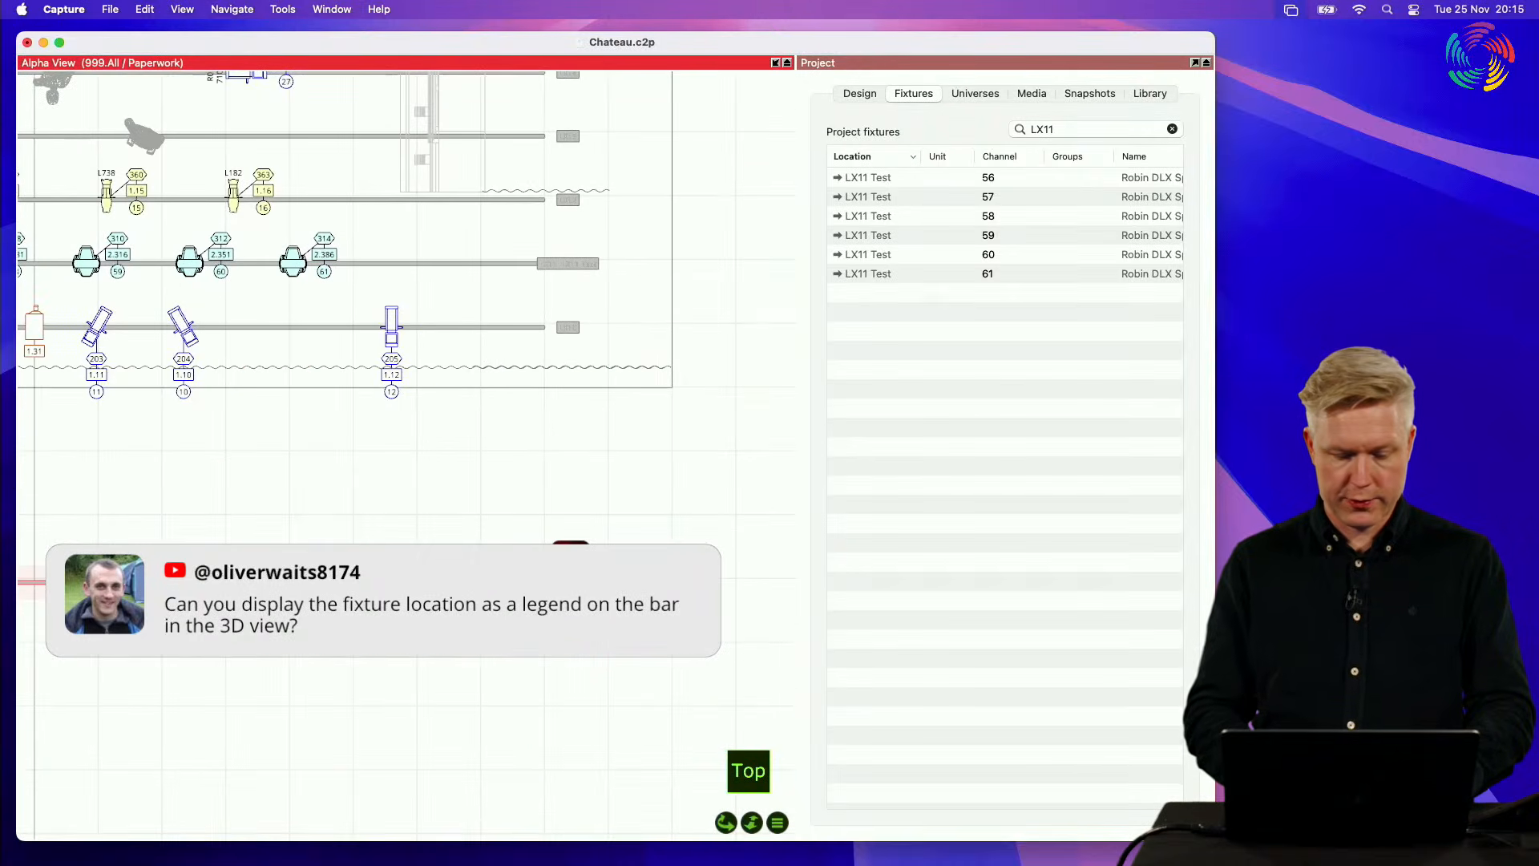
scroll(561, 591, up, 8)
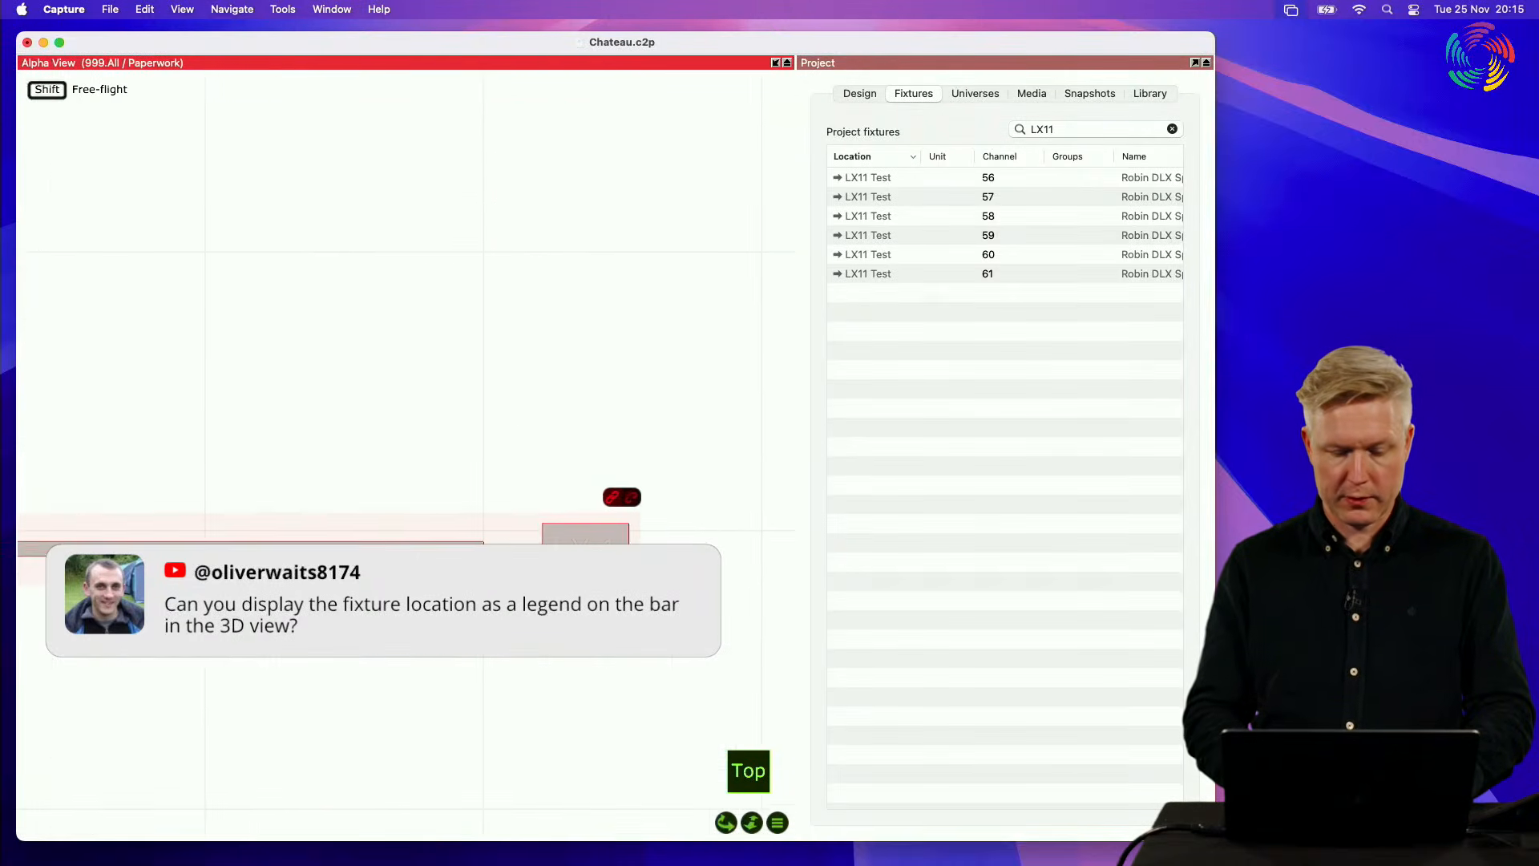
scroll(561, 592, down, 2)
scroll(25, 609, down, 10)
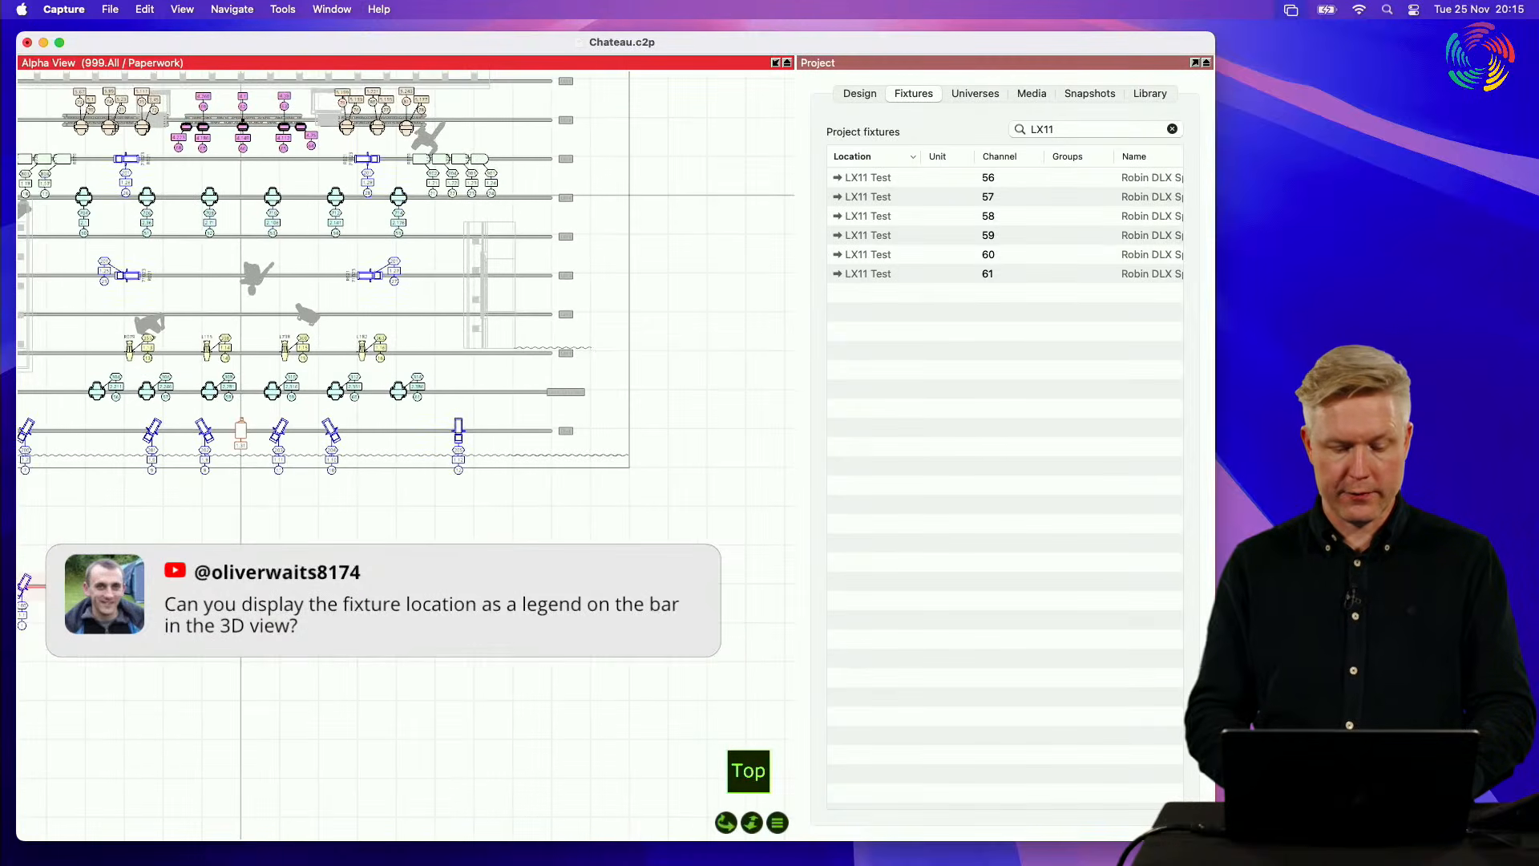
middle_drag(321, 352, 484, 338)
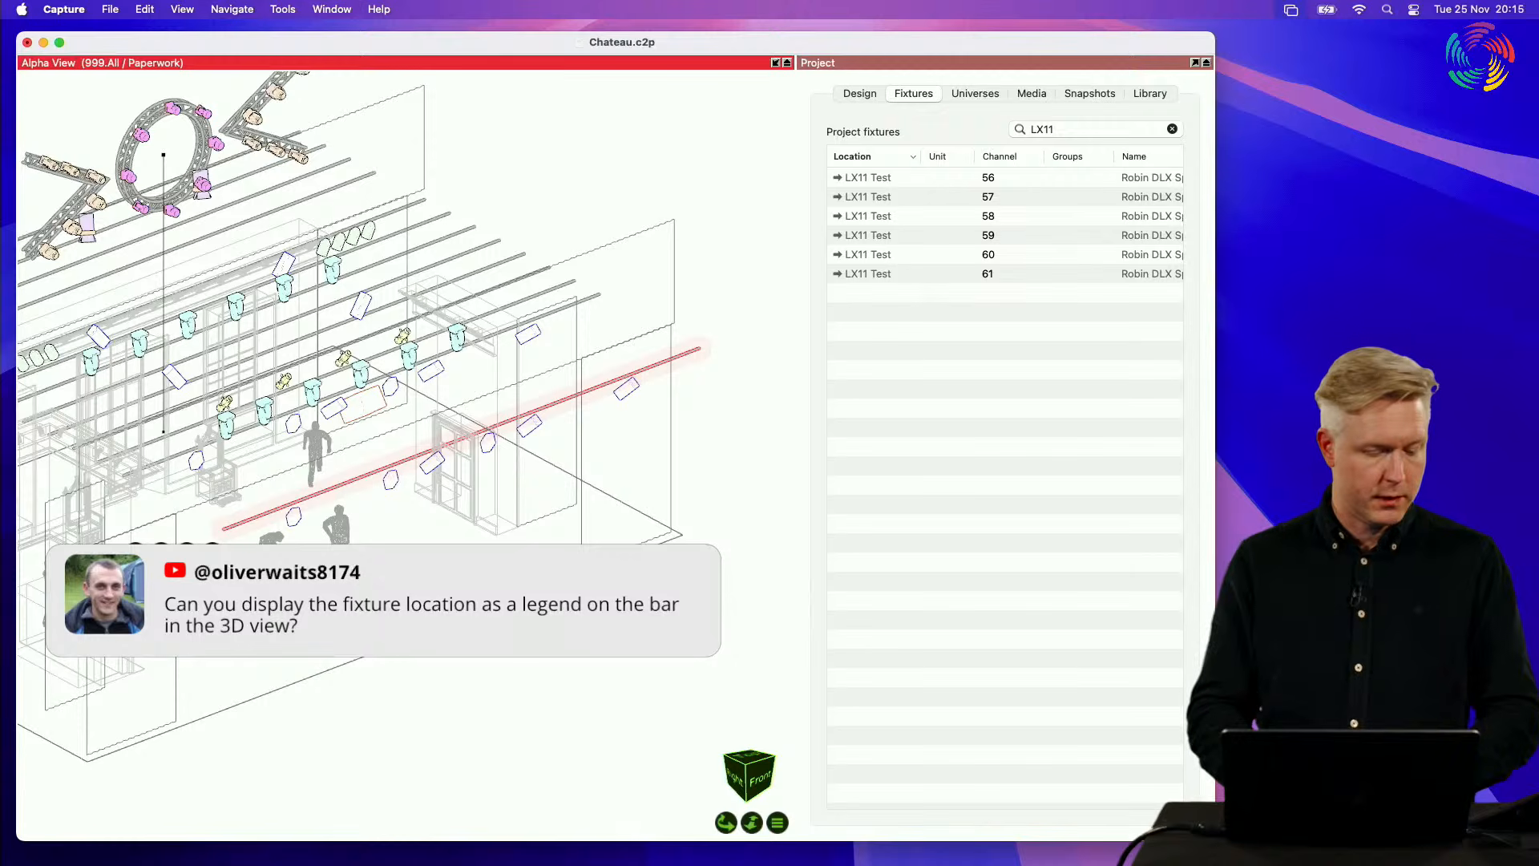
key(Escape)
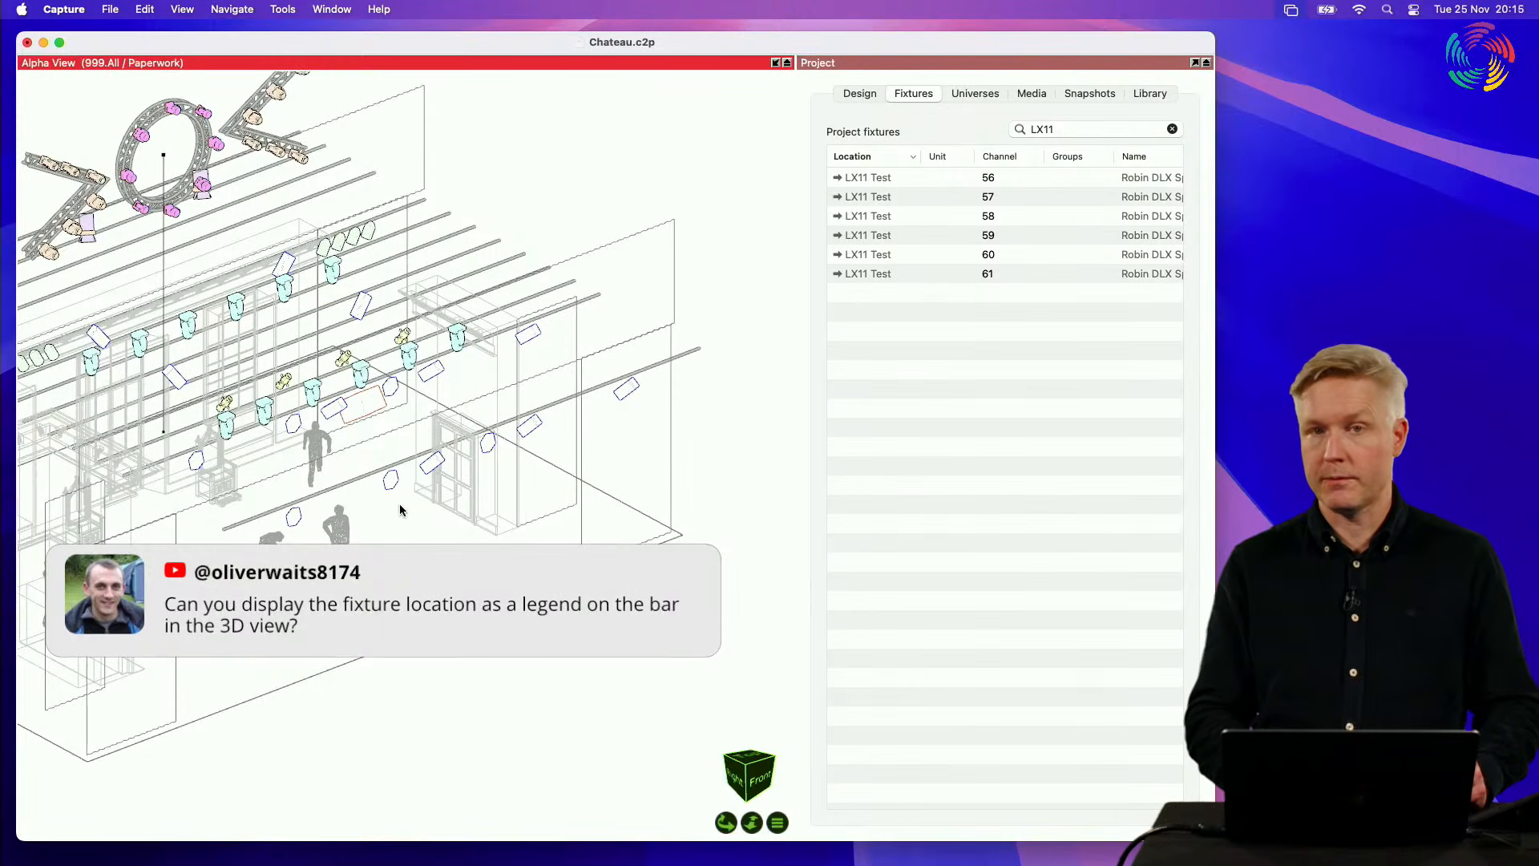
Step: Restore the split layout, return the Alpha view to the top, and select the front LX 1 pipe by its label
double_click(538, 66)
key(t)
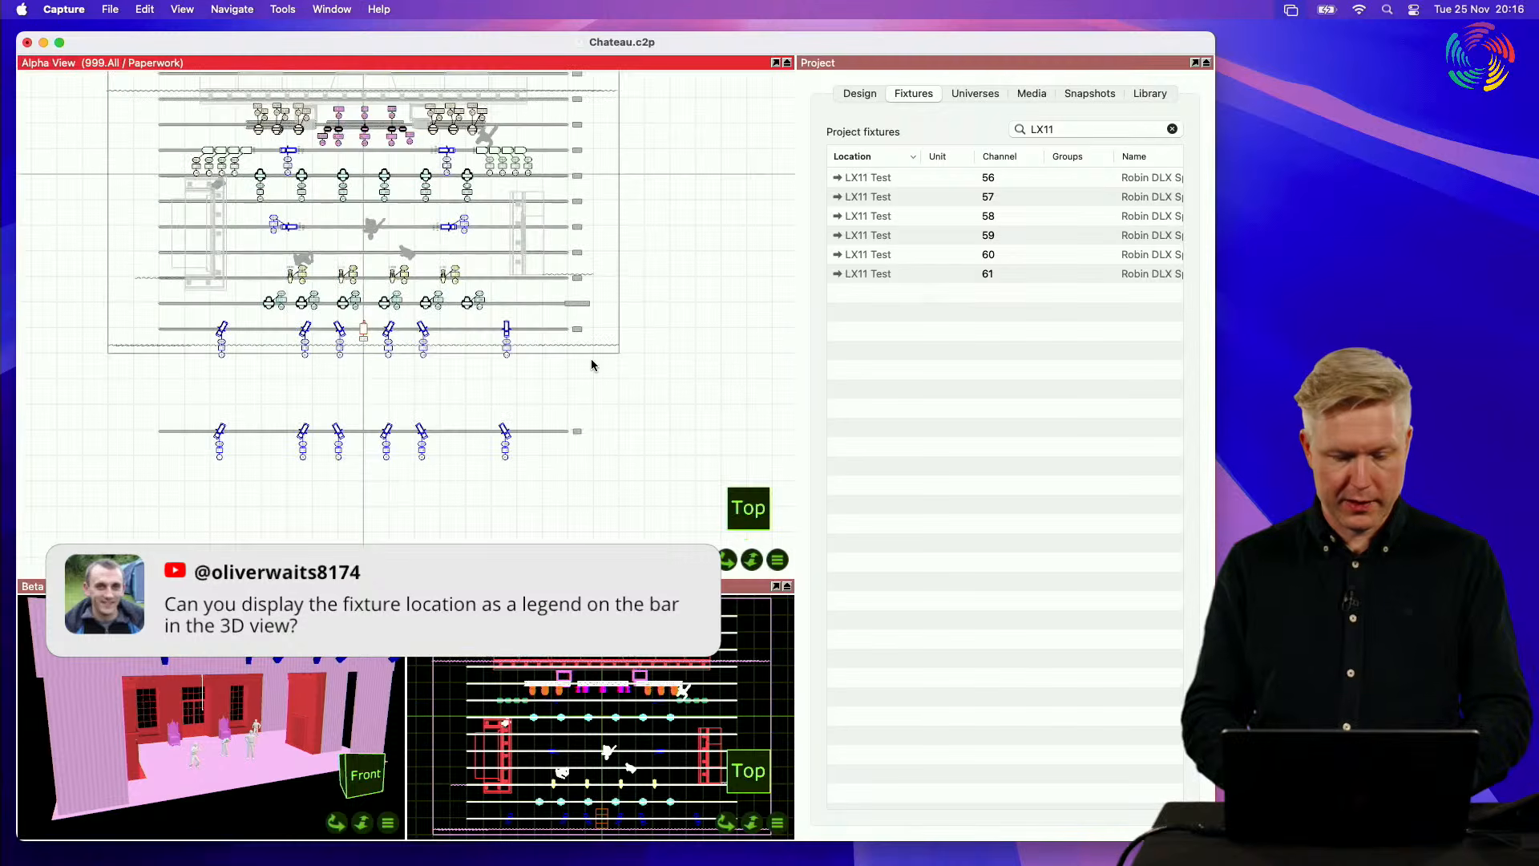
scroll(574, 424, up, 10)
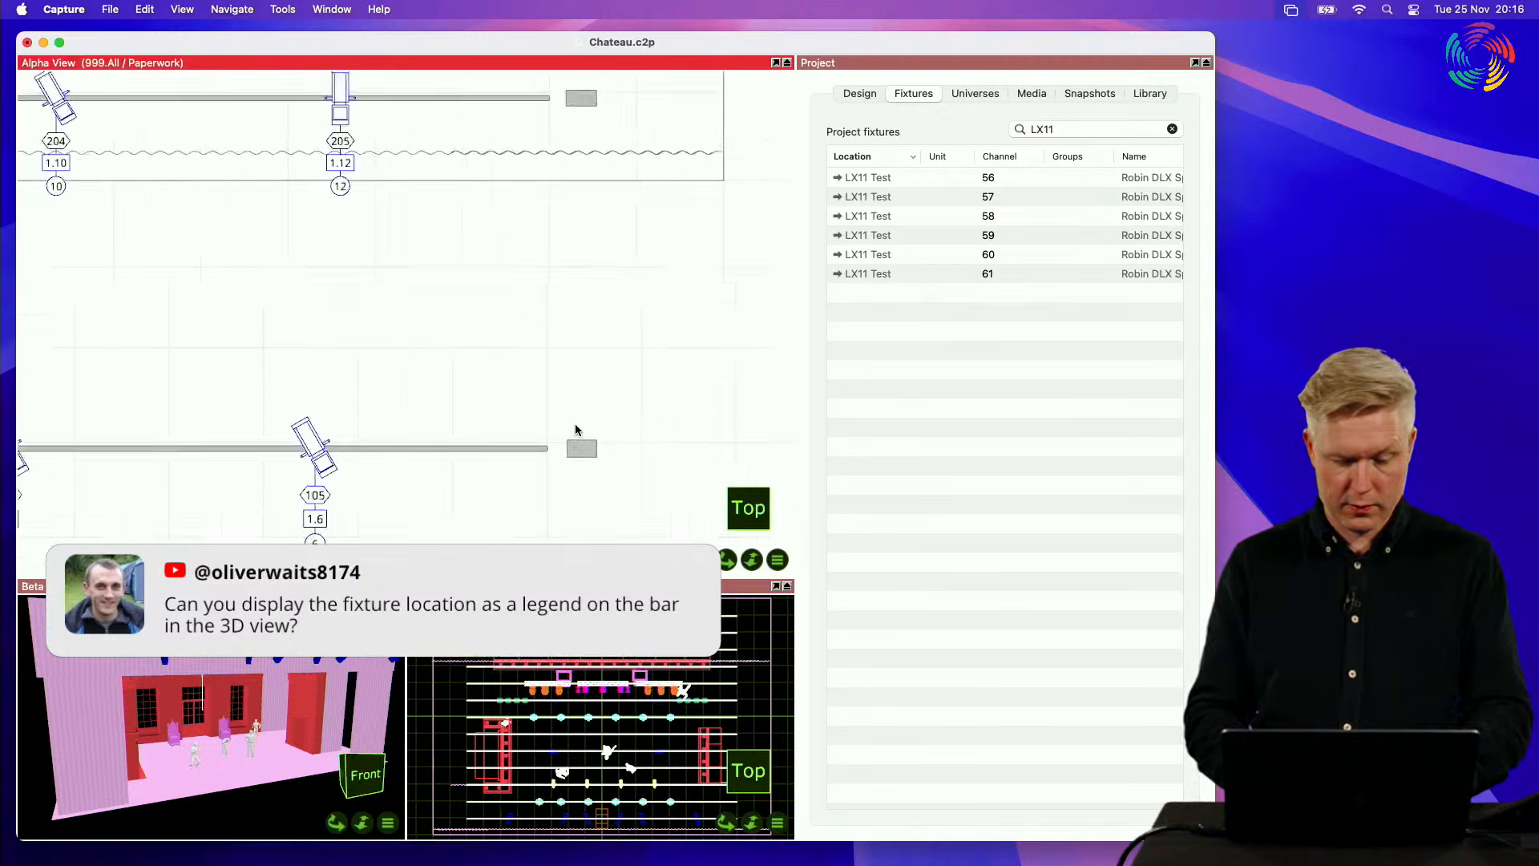
click(580, 466)
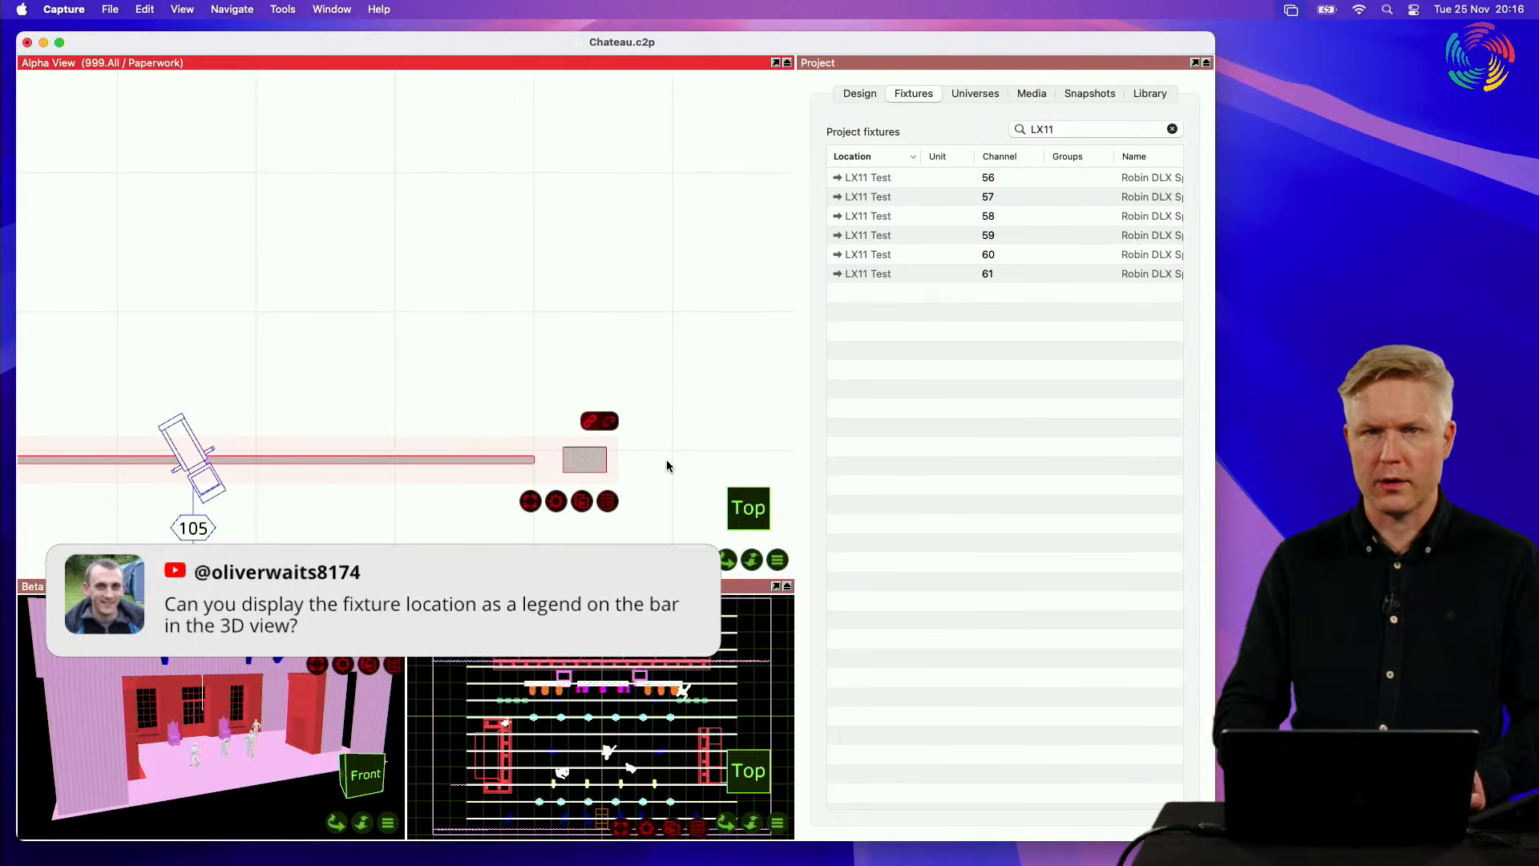
scroll(666, 465, down, 3)
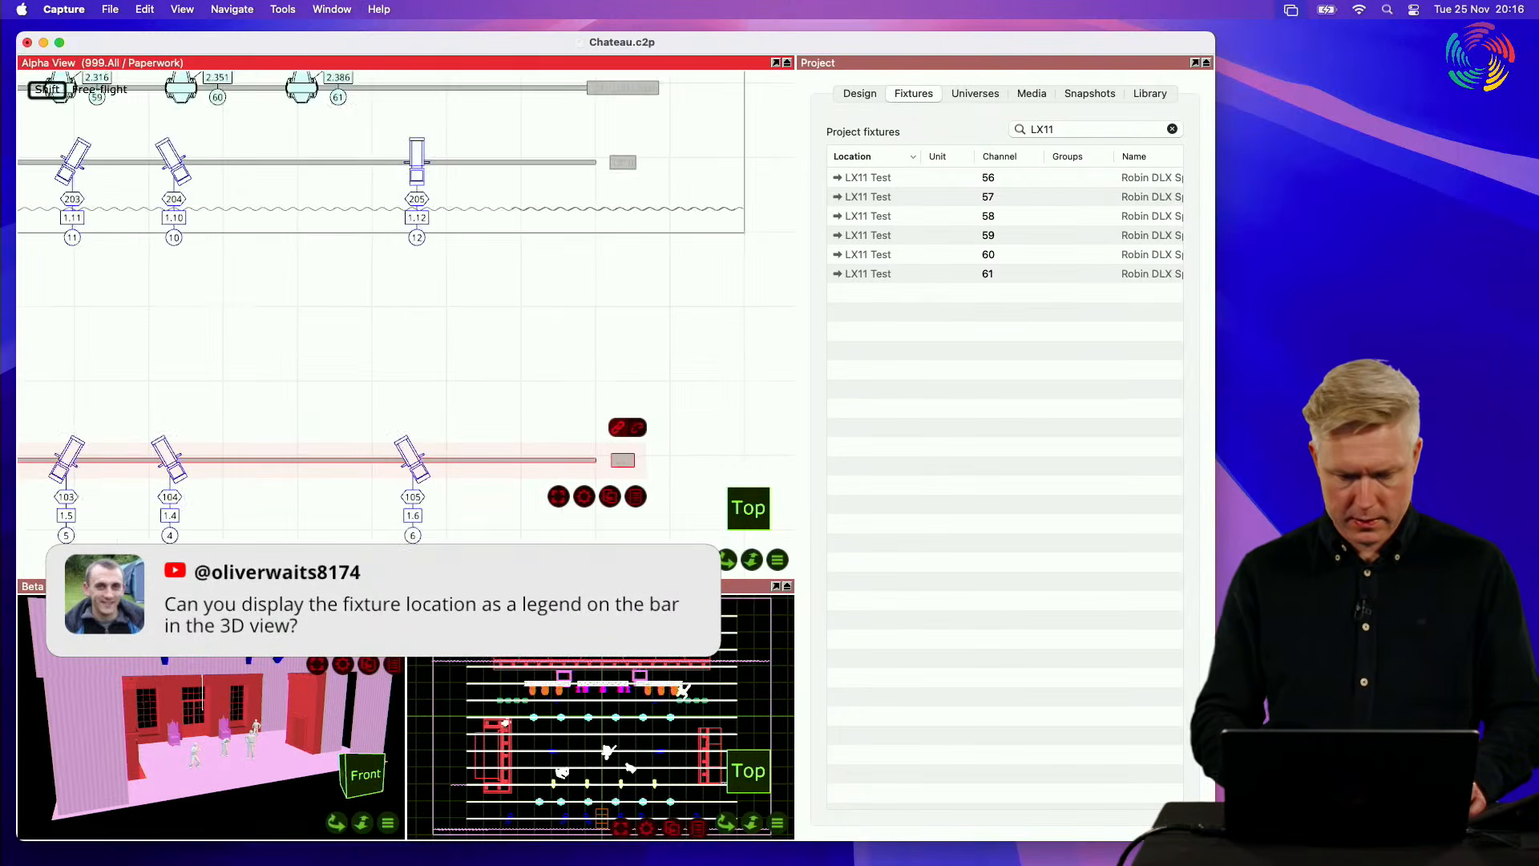
scroll(624, 427, right, 3)
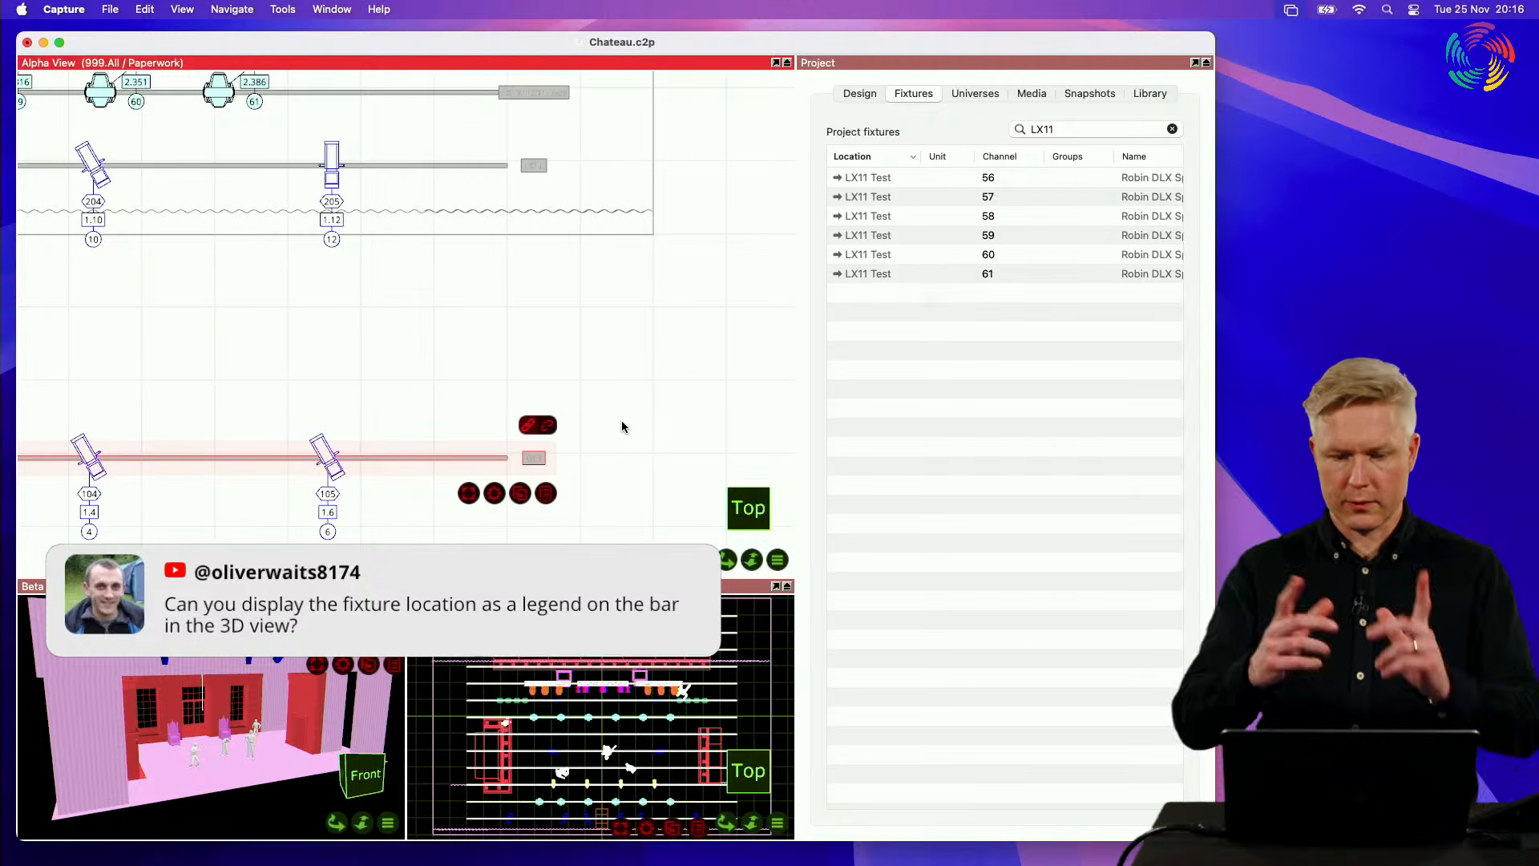
Step: Set the selected pipe's plot annotation text to Hello and clear the selection
click(866, 95)
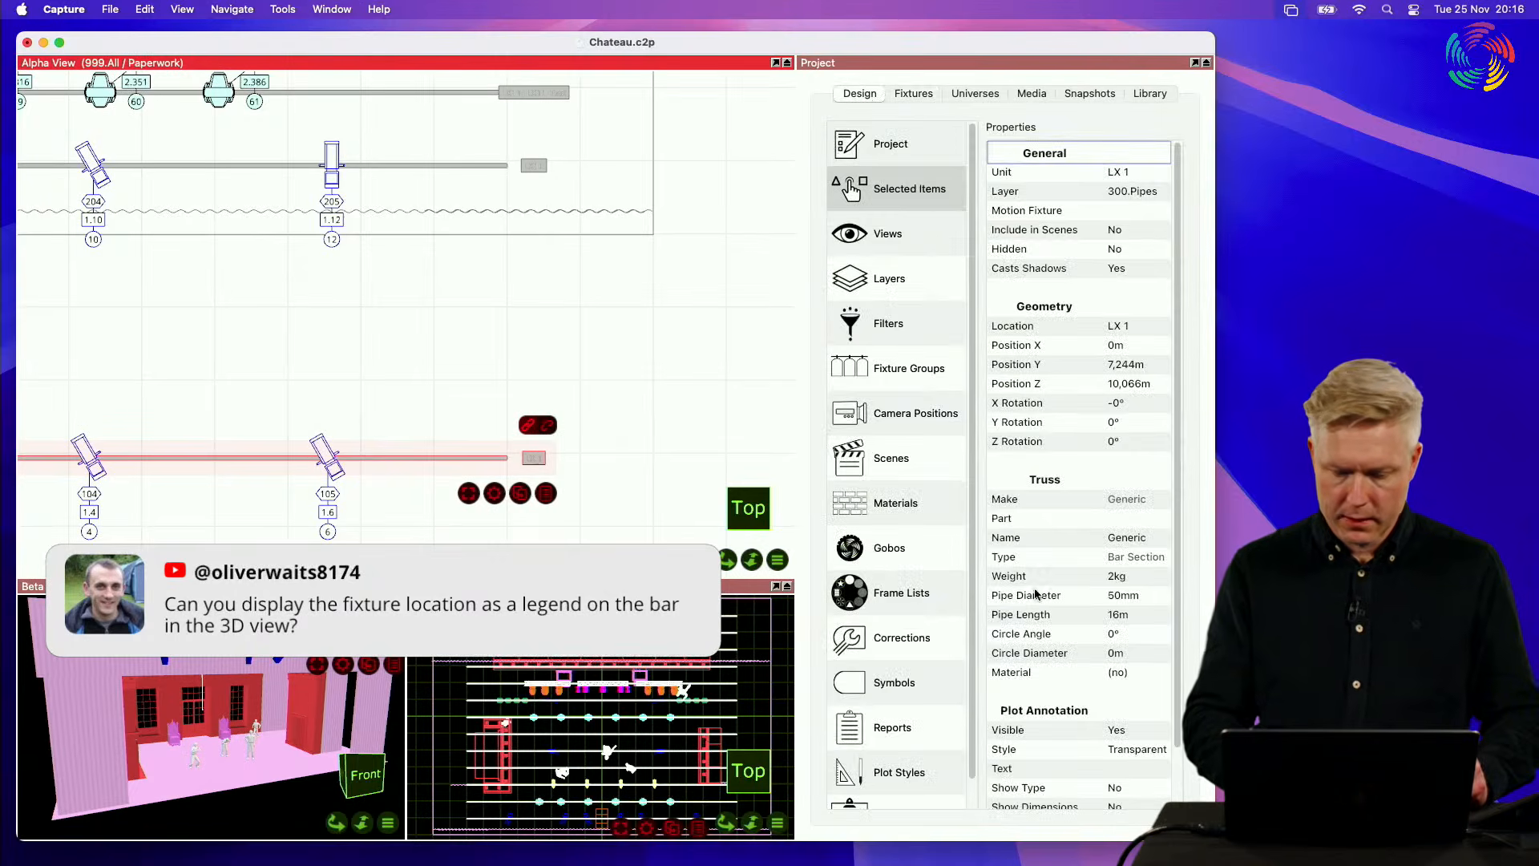
scroll(1036, 593, down, 2)
click(1057, 705)
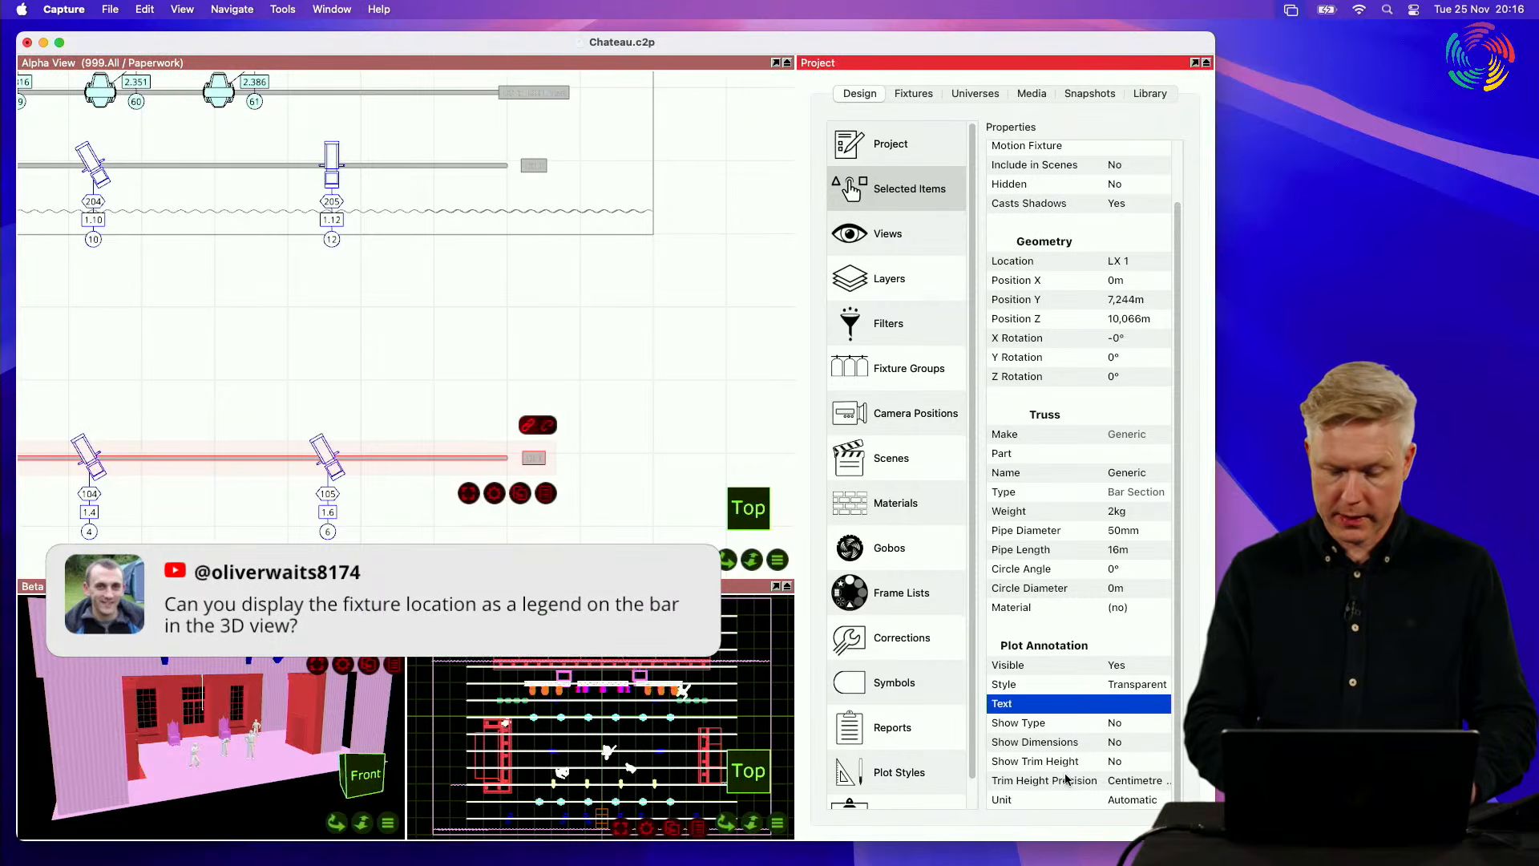
click(1132, 711)
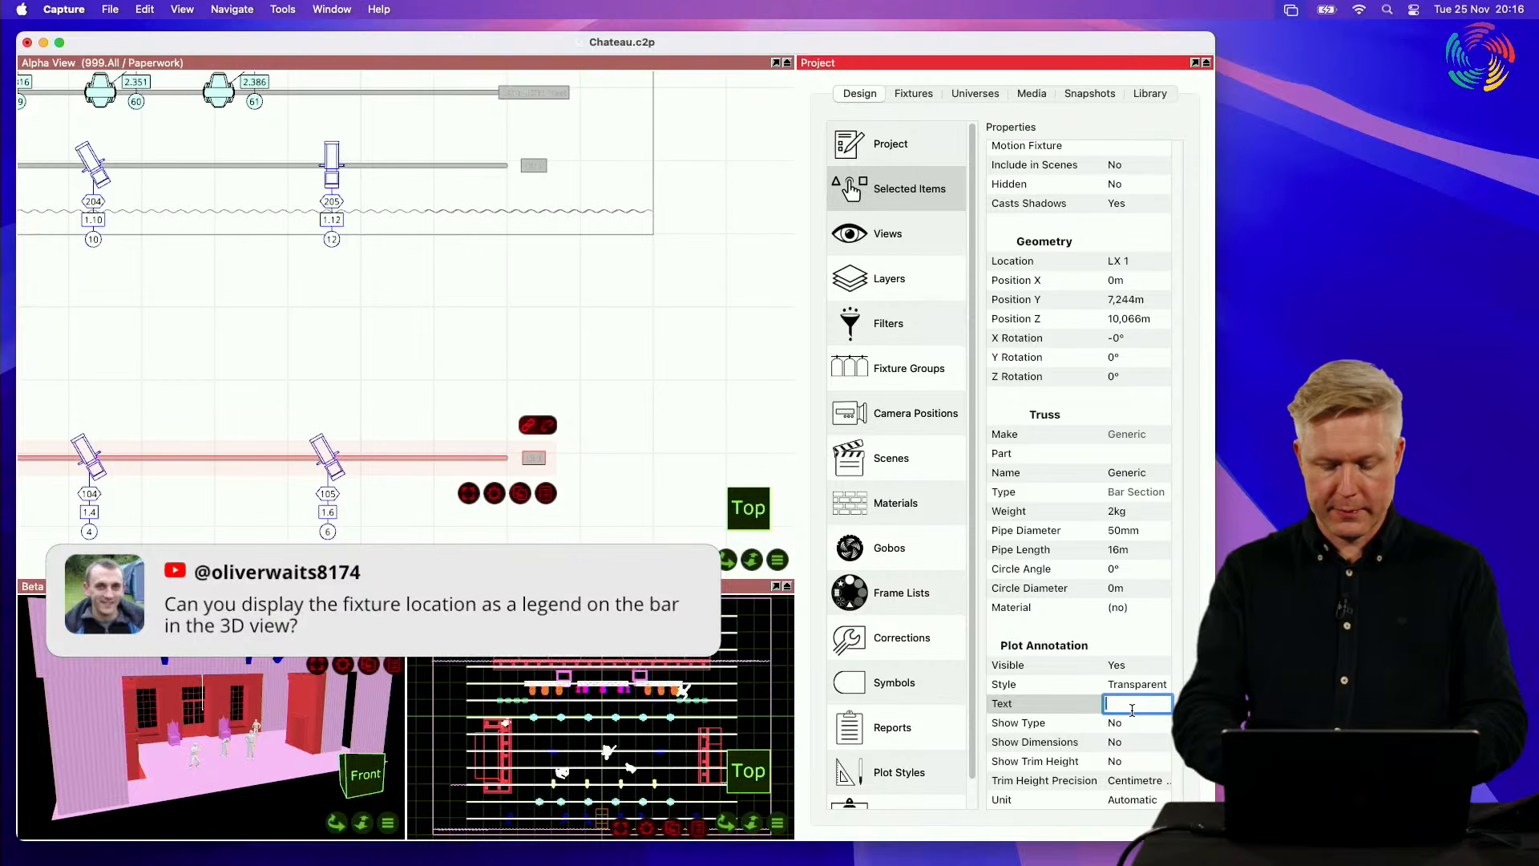
text(Hello)
key(Return)
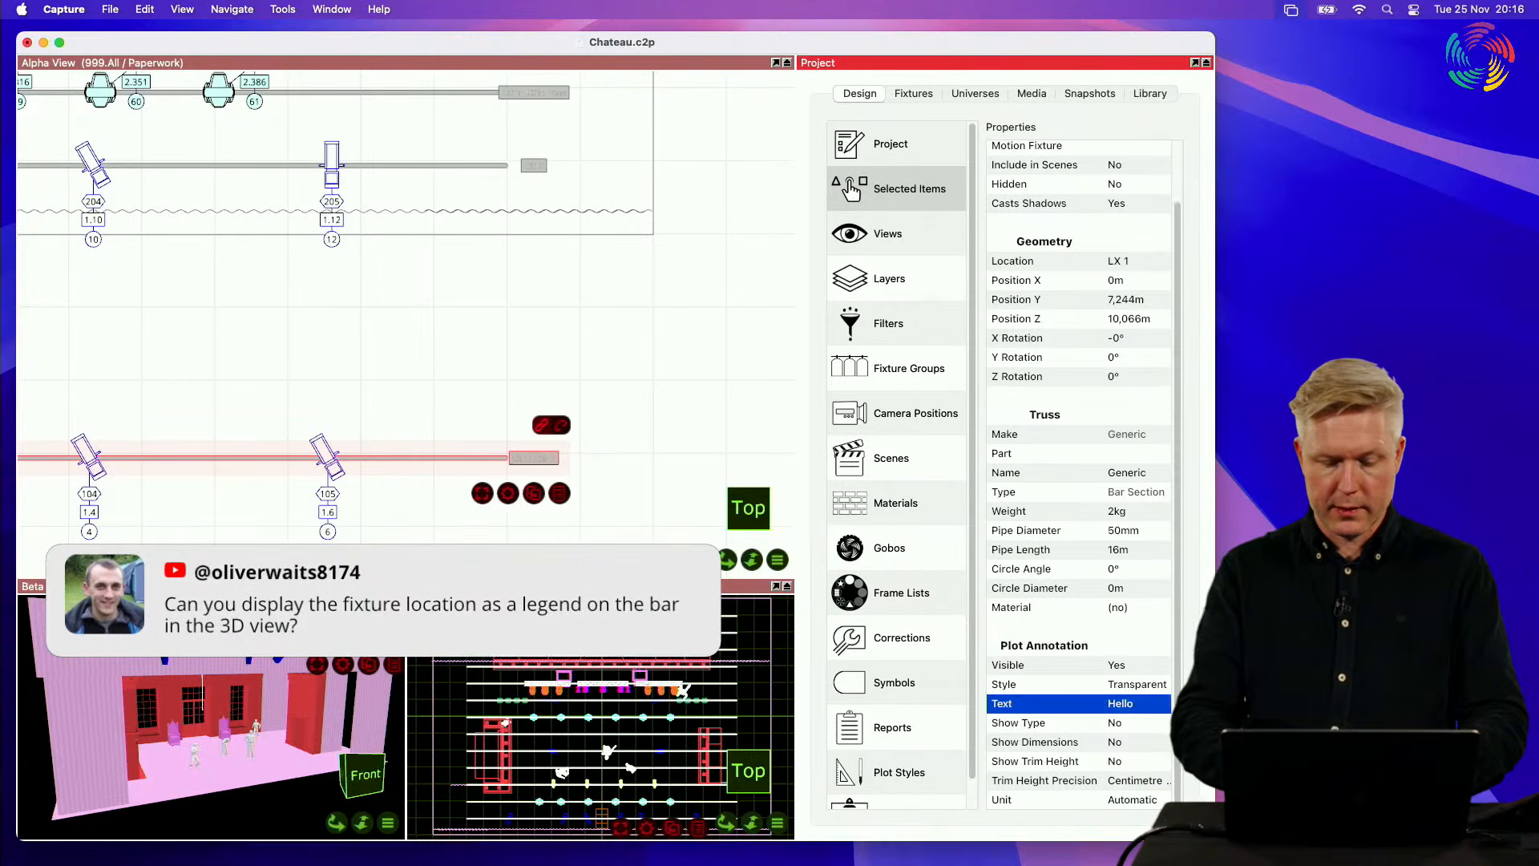
click(1138, 727)
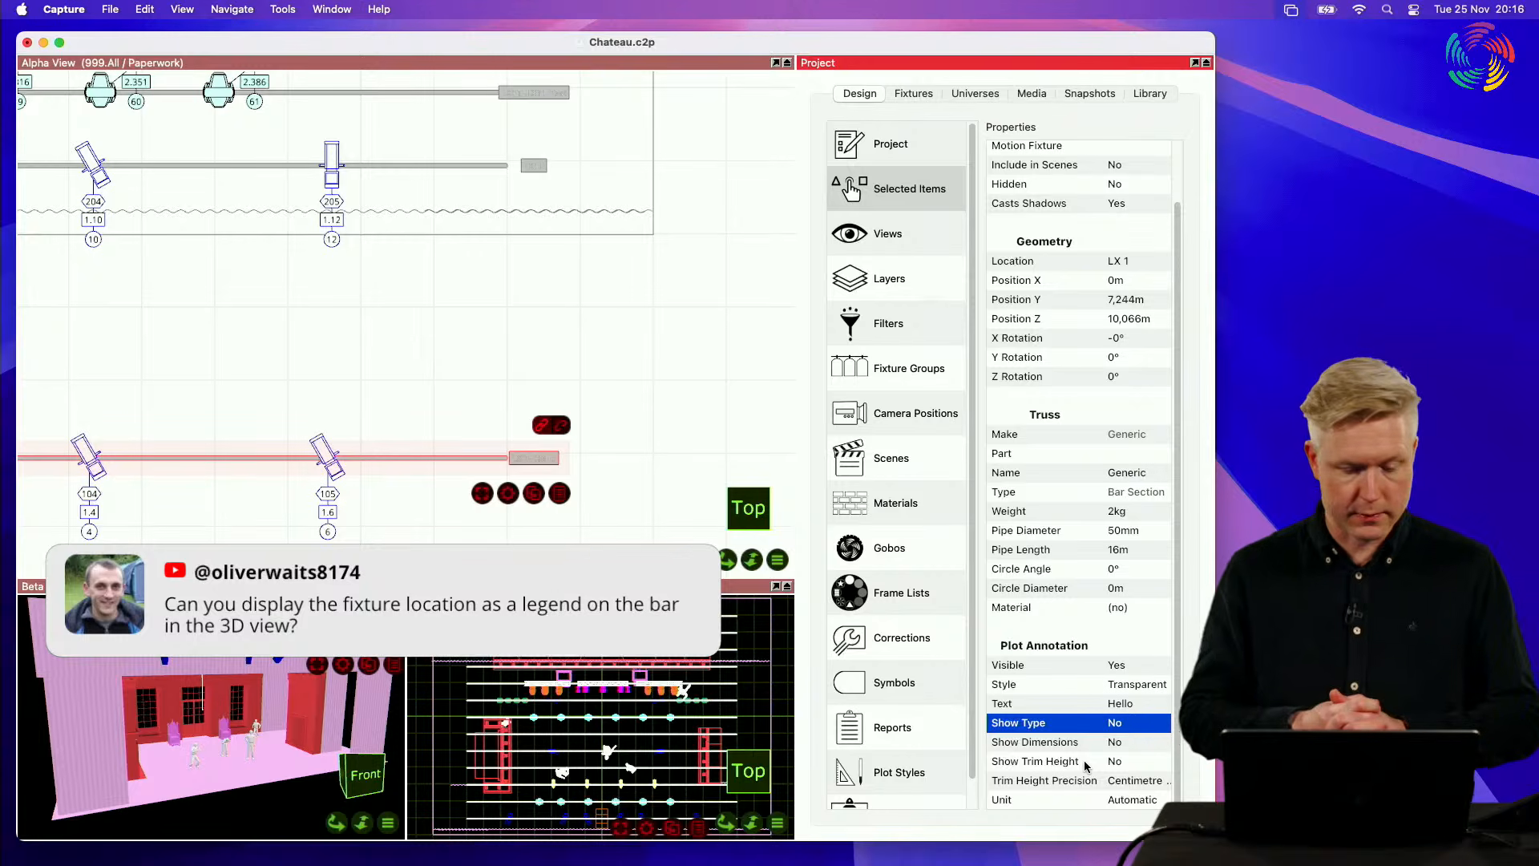
click(614, 421)
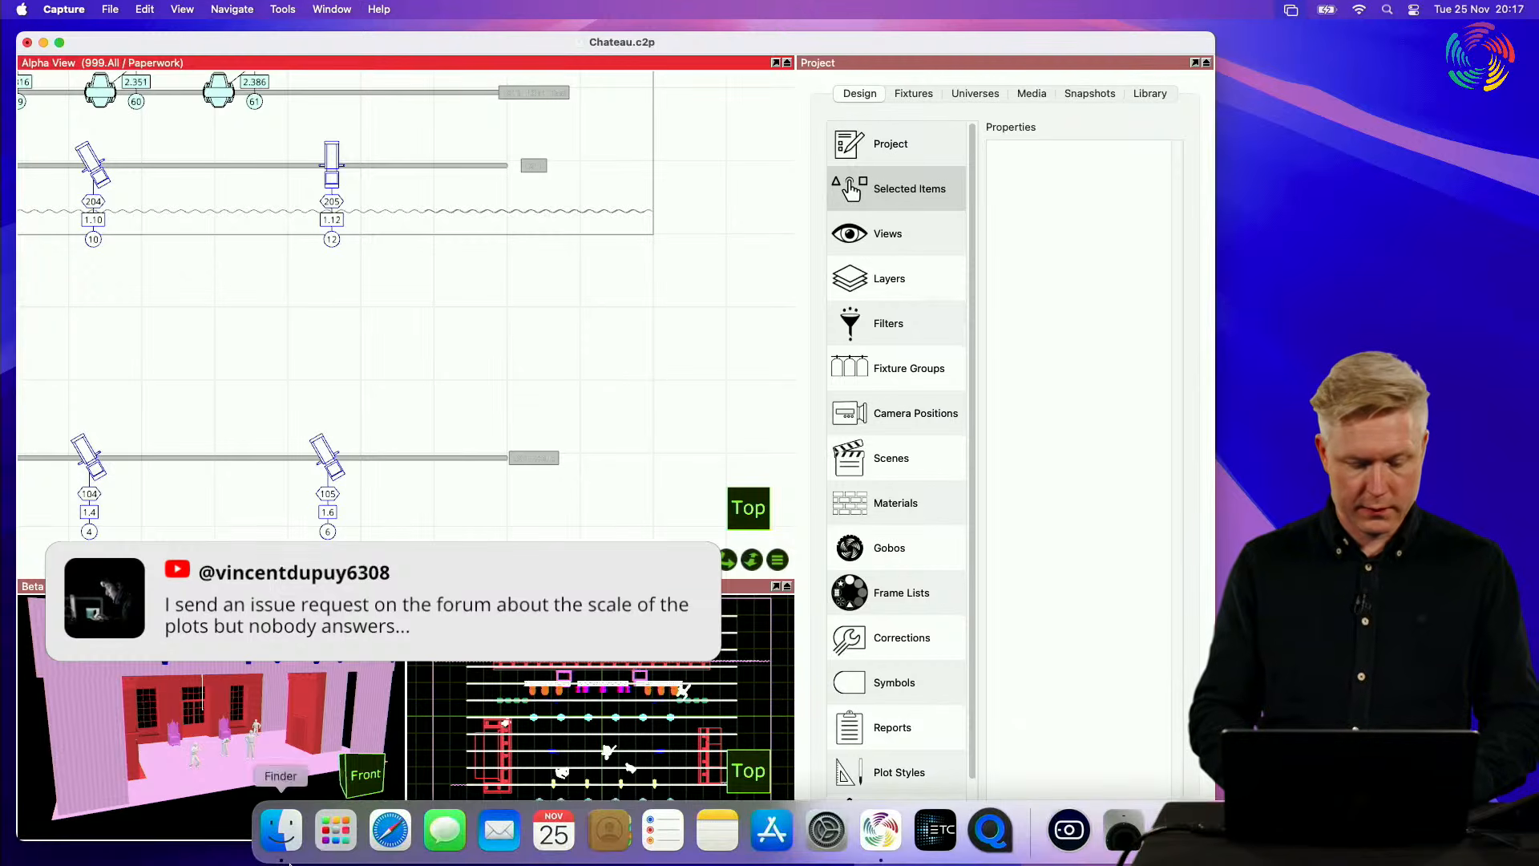
Step: Switch to Safari and open the support Forum on capture.se
click(391, 830)
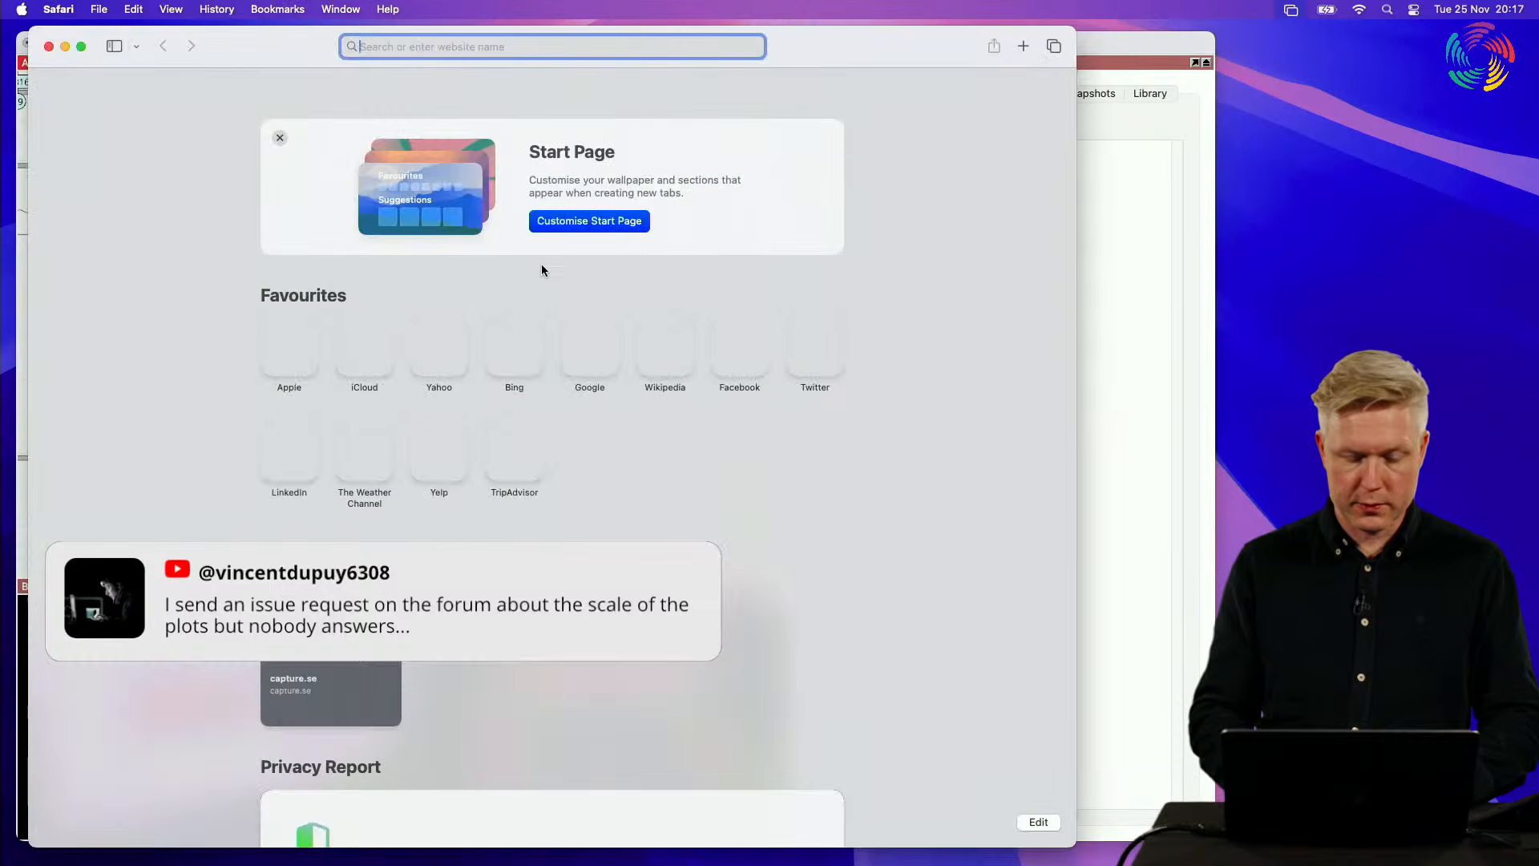
text(capture.)
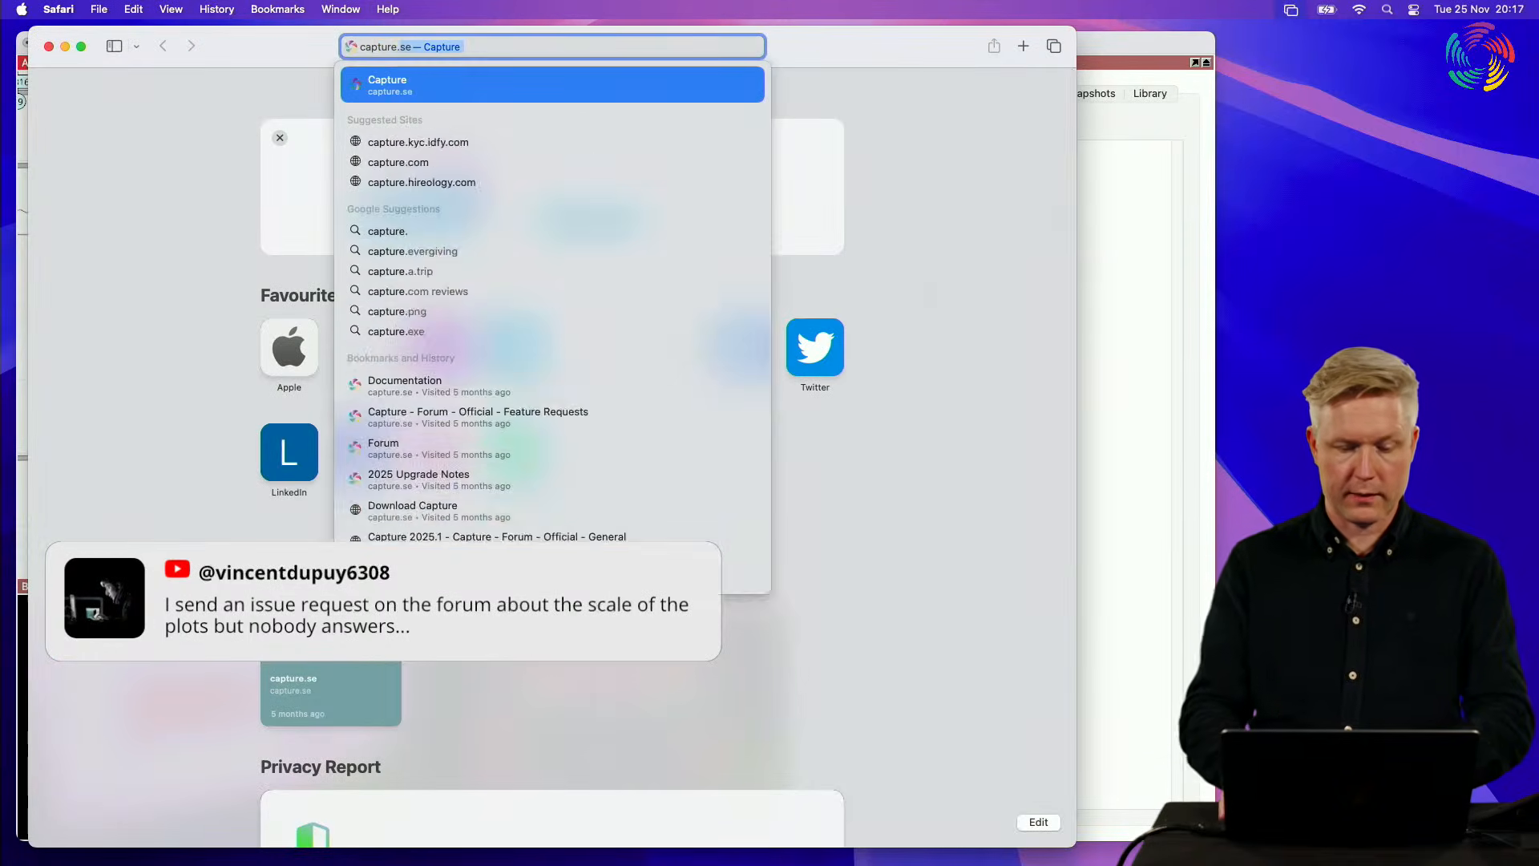
key(Return)
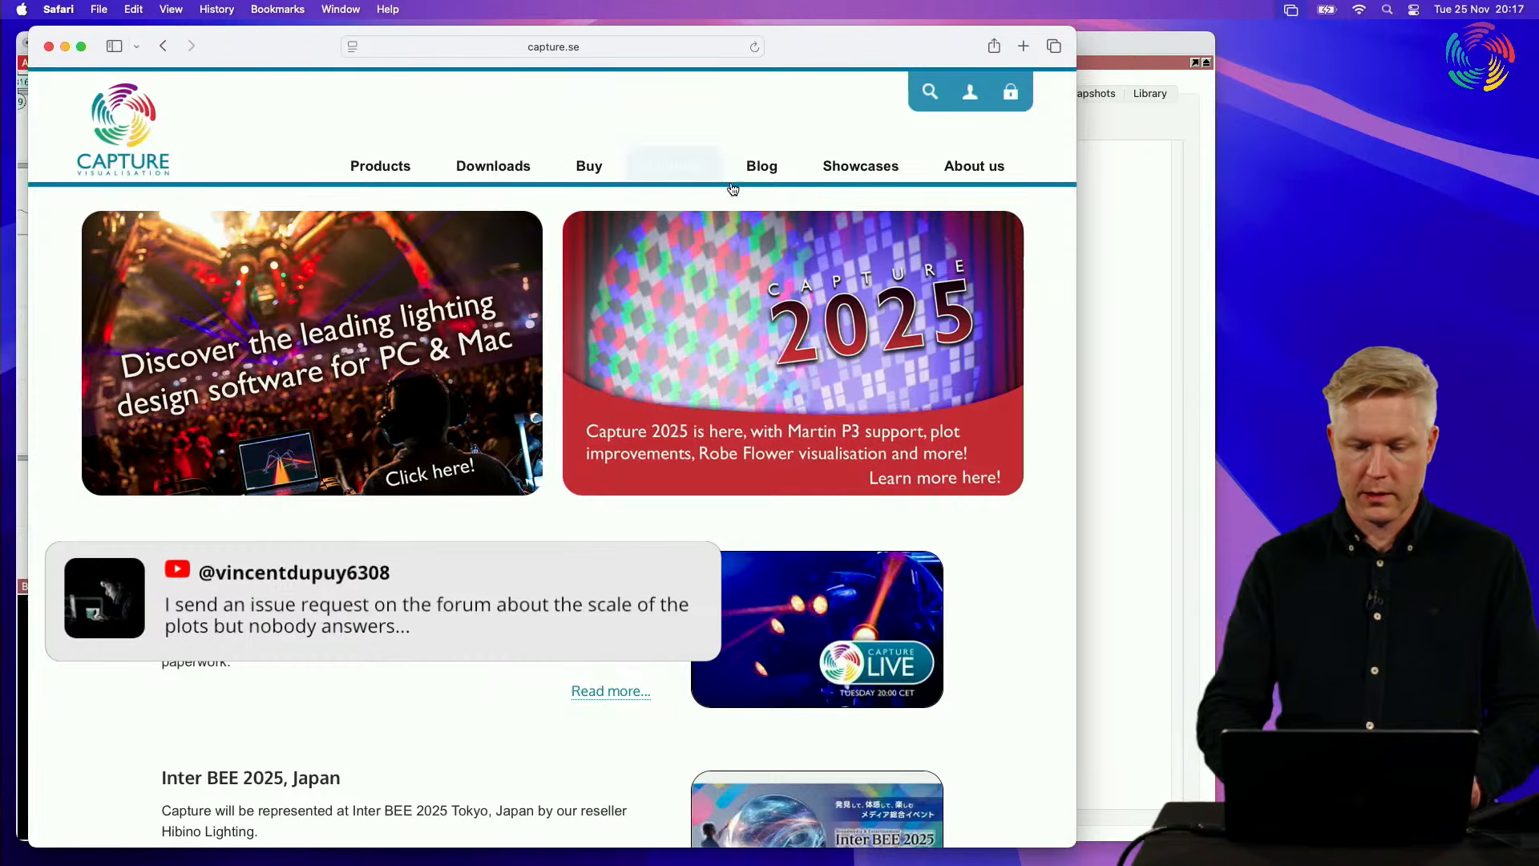
mouse_move(711, 174)
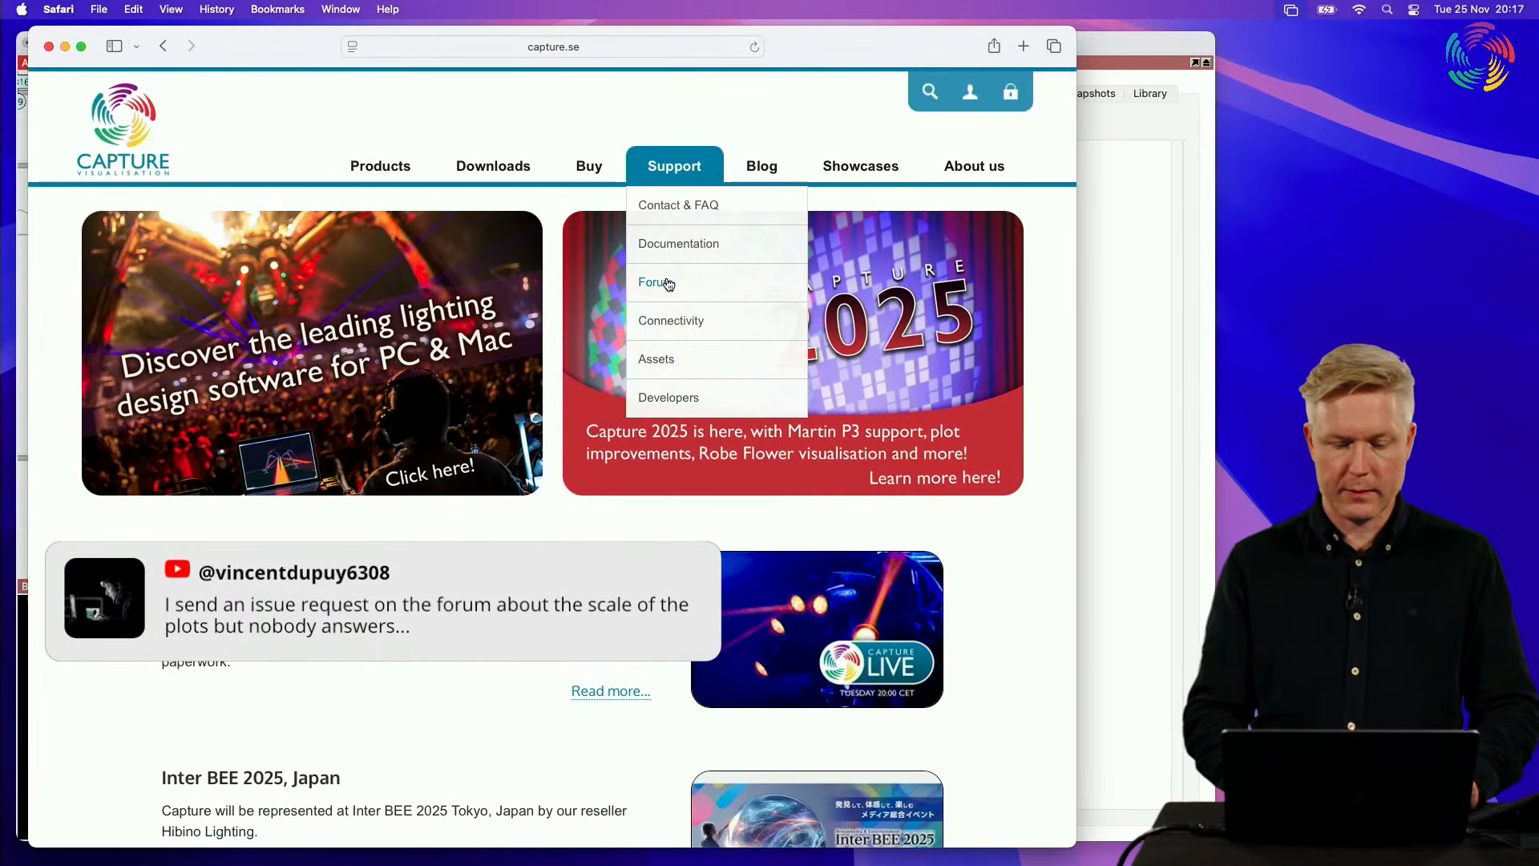
Step: Find and highlight the Community Support group heading on the forum page, and close the browser window
scroll(350, 481, down, 10)
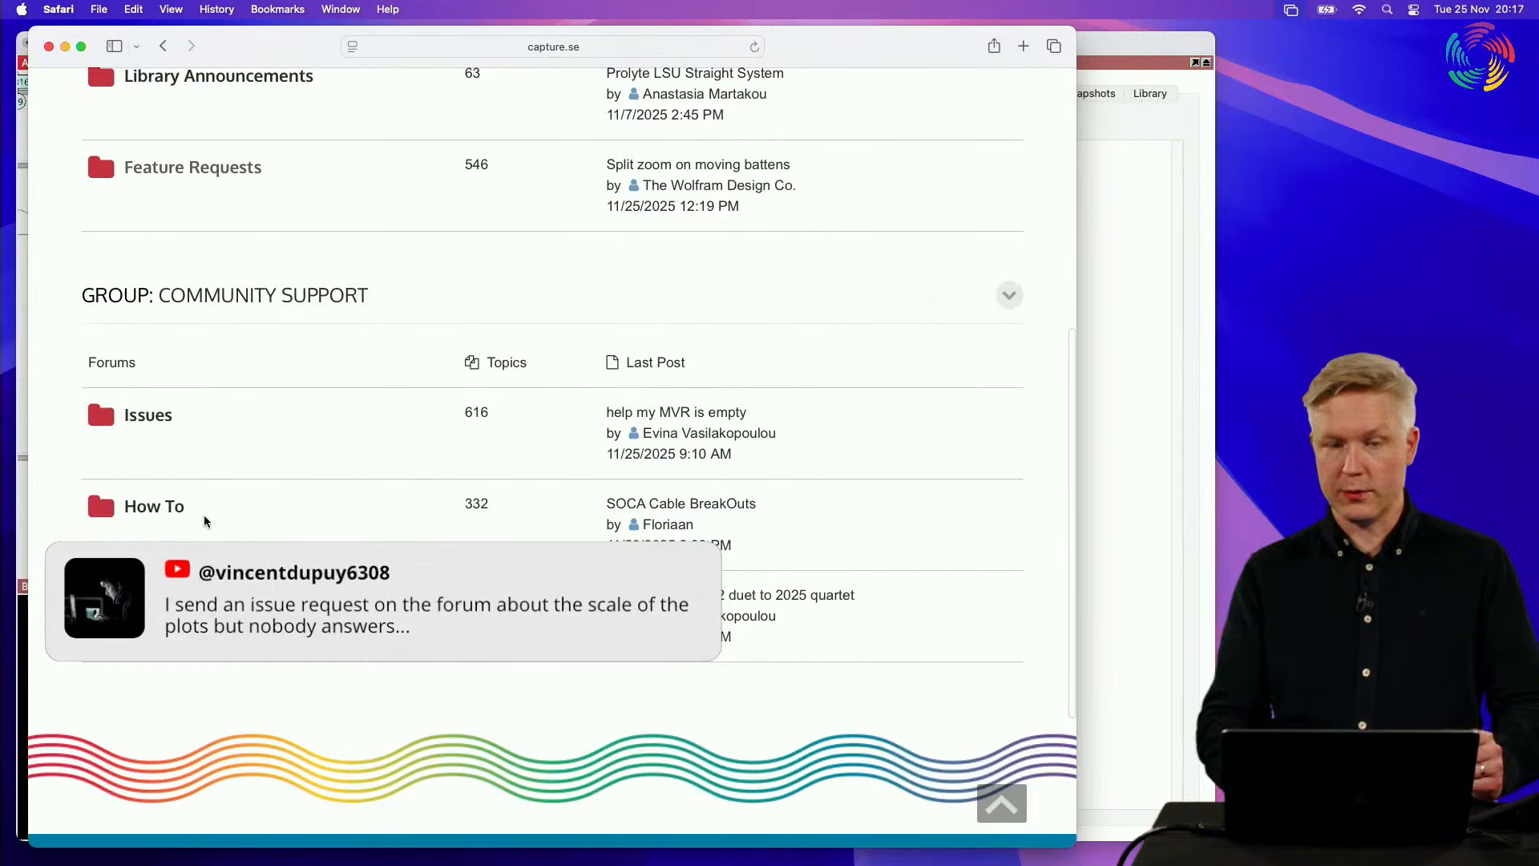
drag(373, 298, 66, 284)
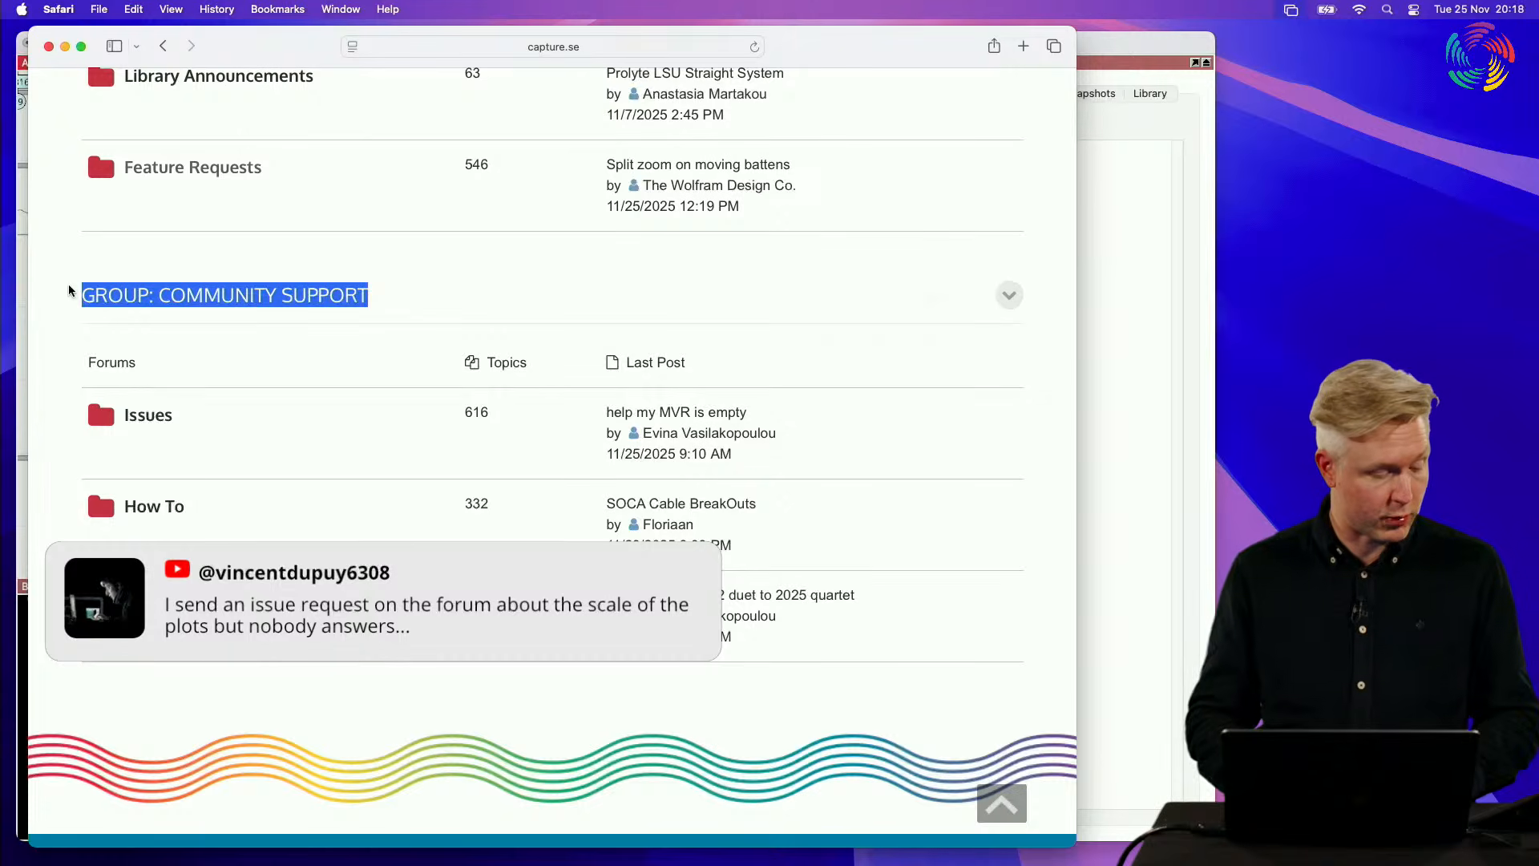
click(50, 47)
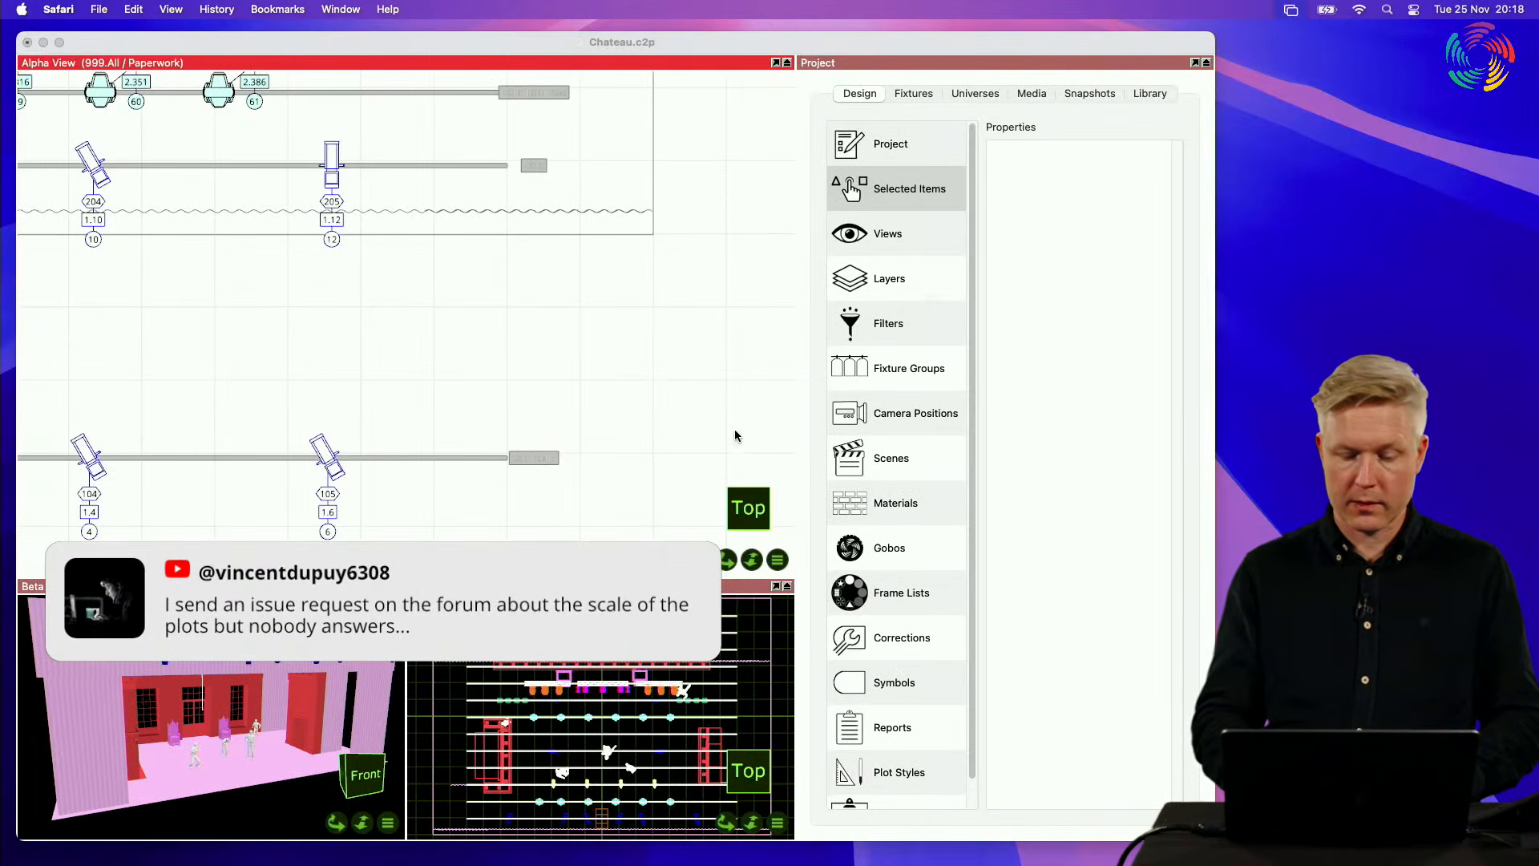
Step: Return to the Chateau project, open the A3 Landscape plot for editing, and reposition and enlarge its editor
click(694, 422)
scroll(930, 590, down, 1)
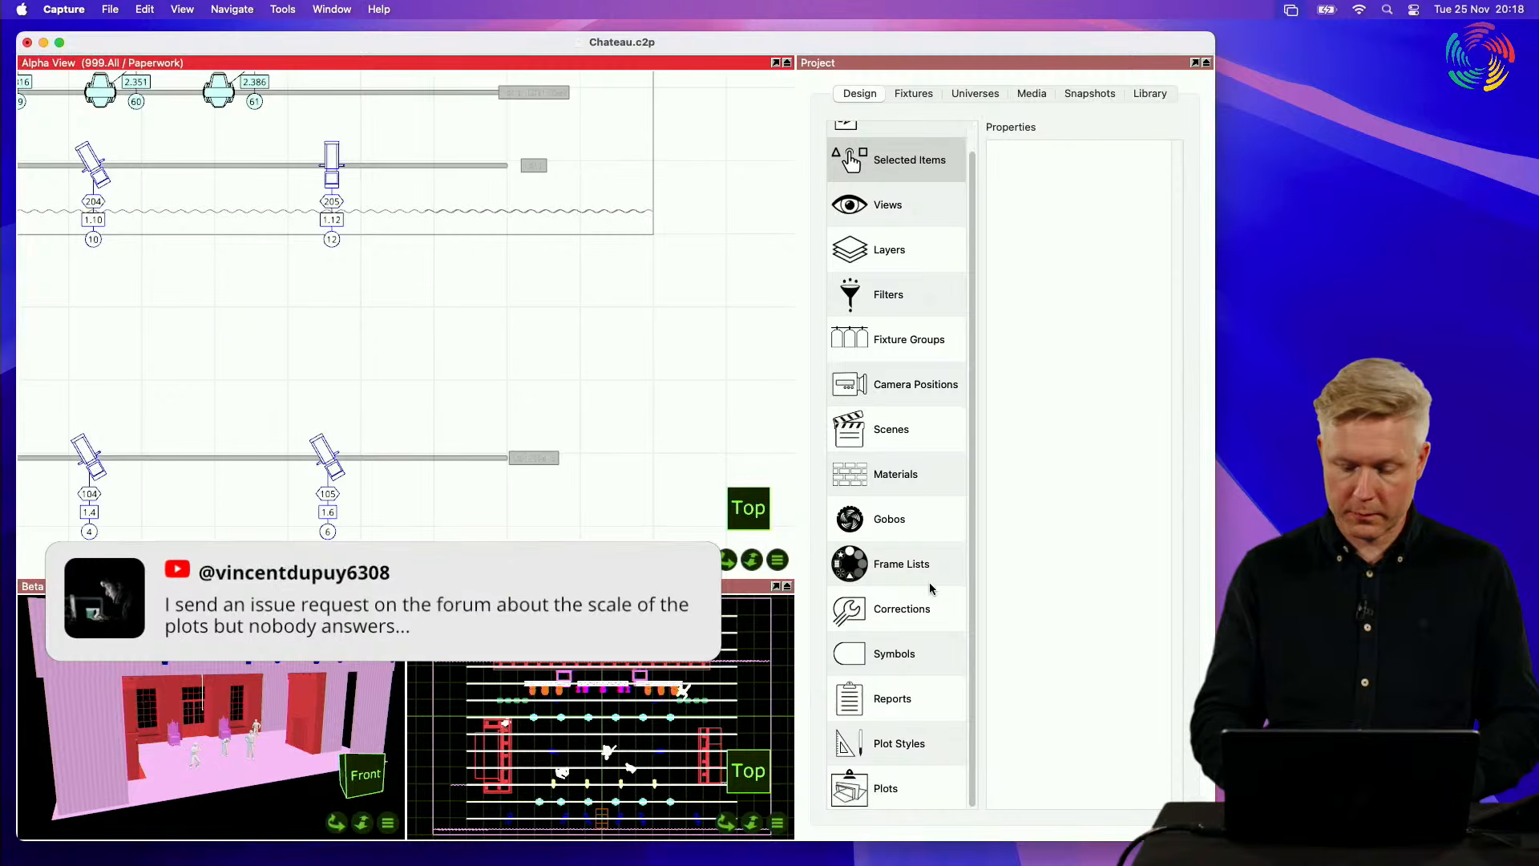
click(911, 774)
click(1007, 175)
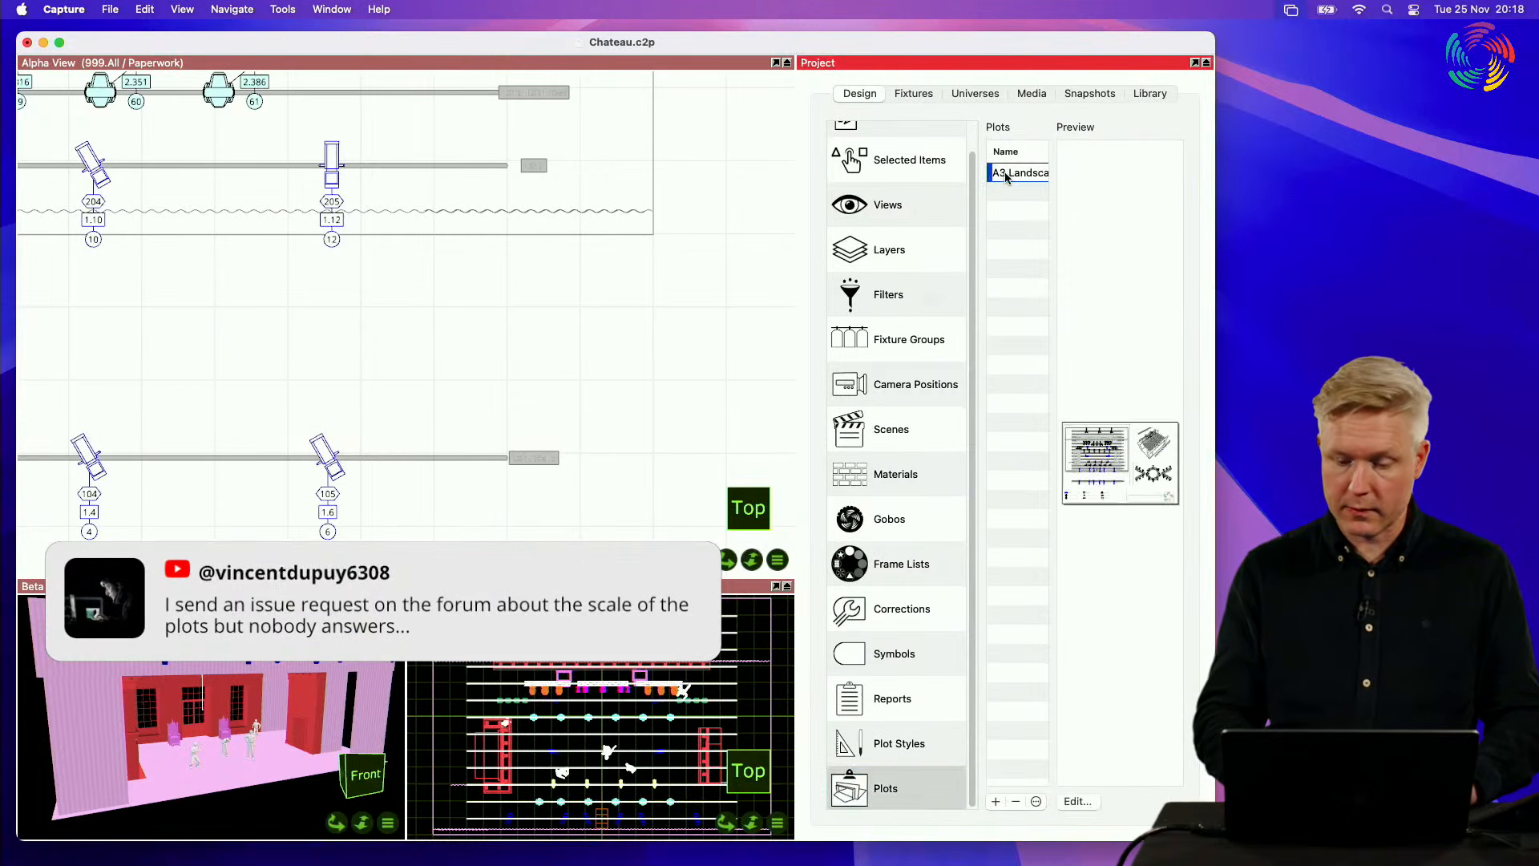
click(1078, 802)
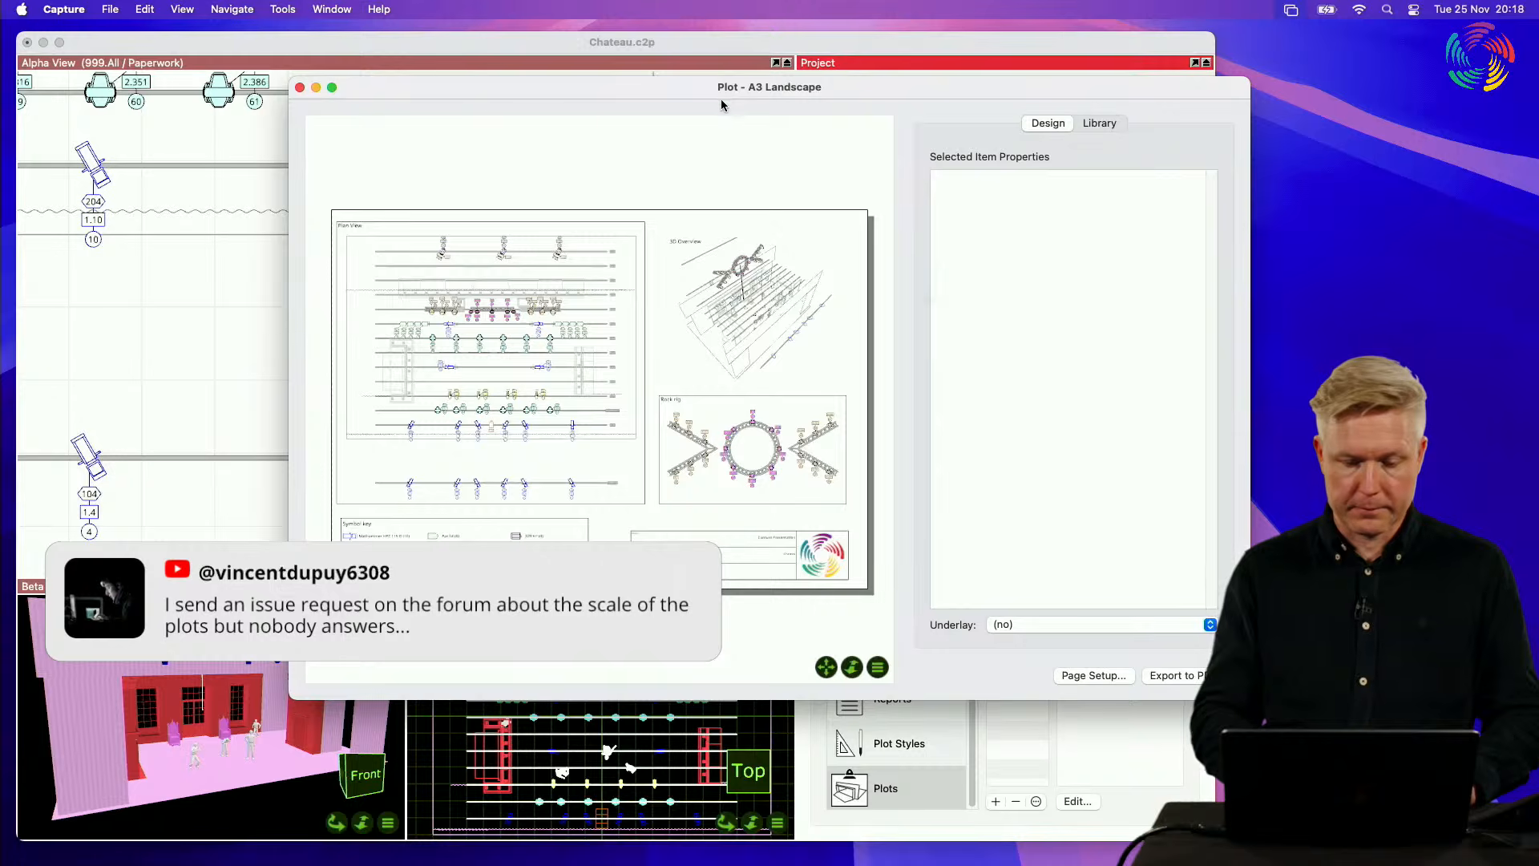
drag(723, 93, 462, 53)
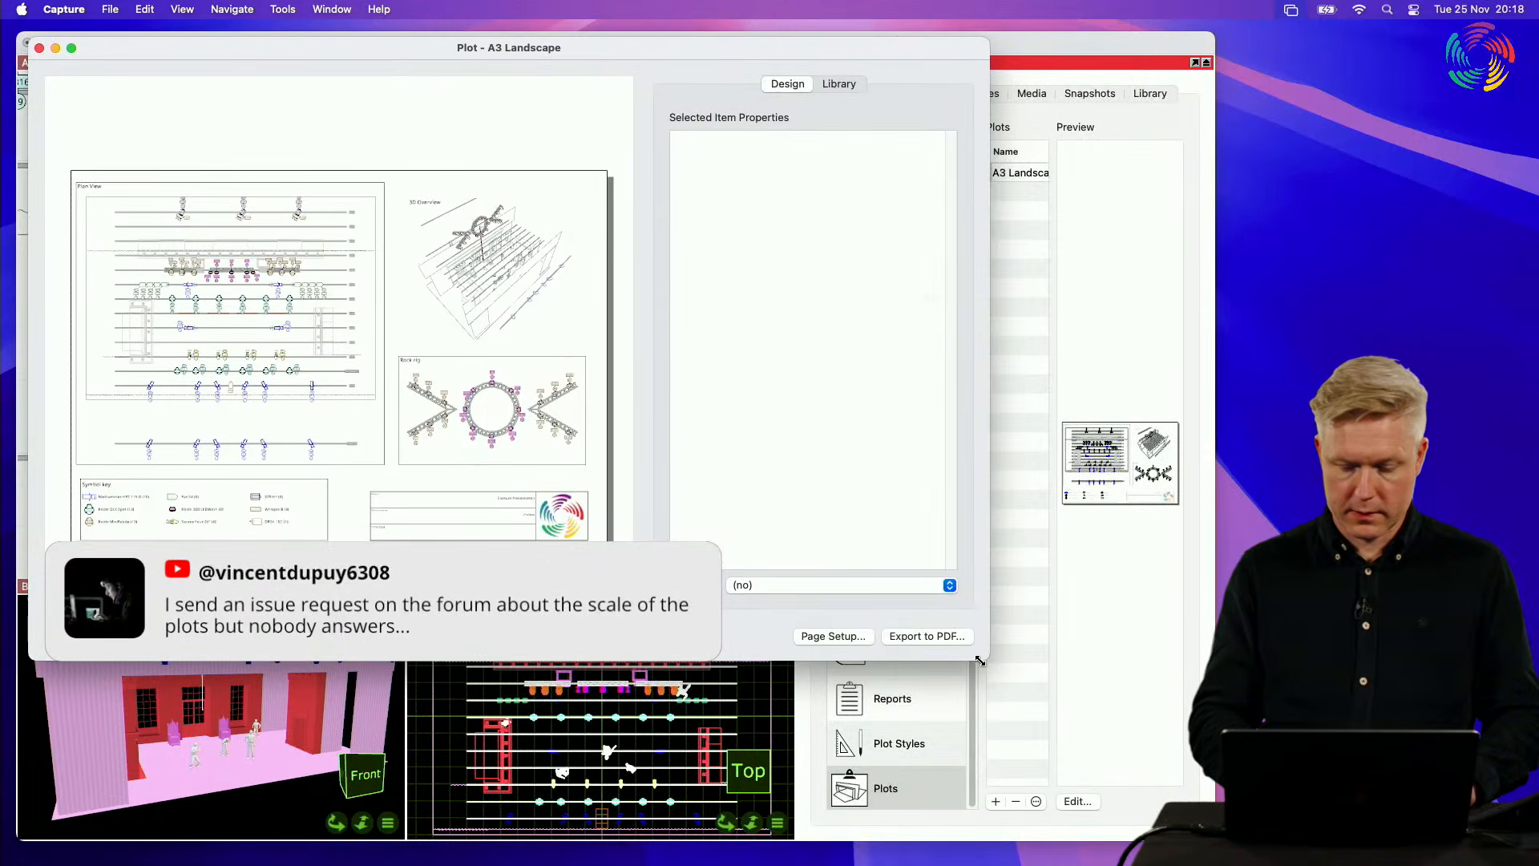
drag(1010, 697, 1160, 855)
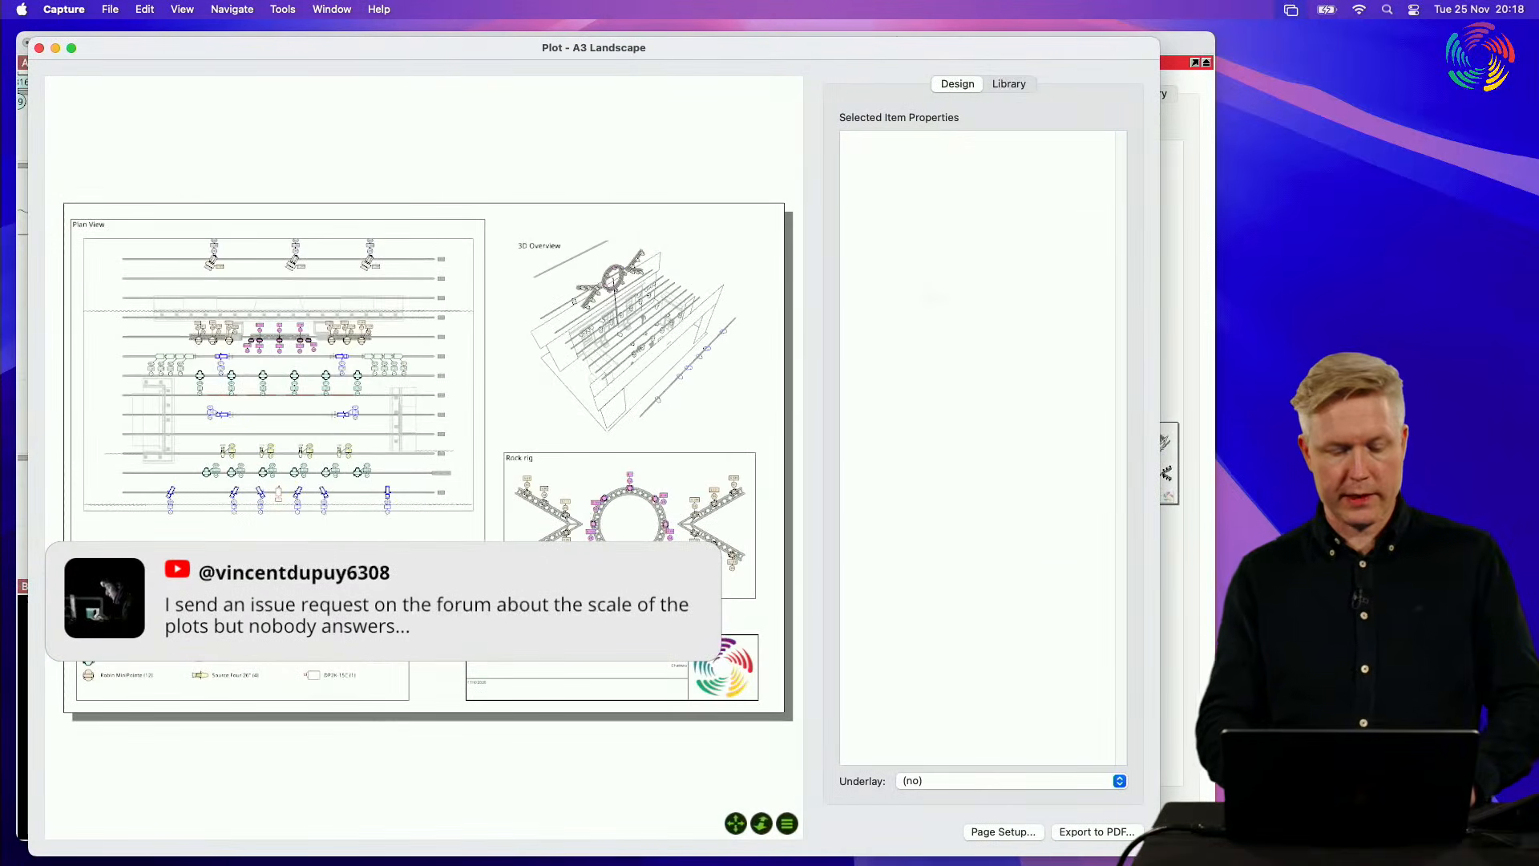
Step: Select the Plan View in the plot and set its Show Scale property to Yes
click(417, 562)
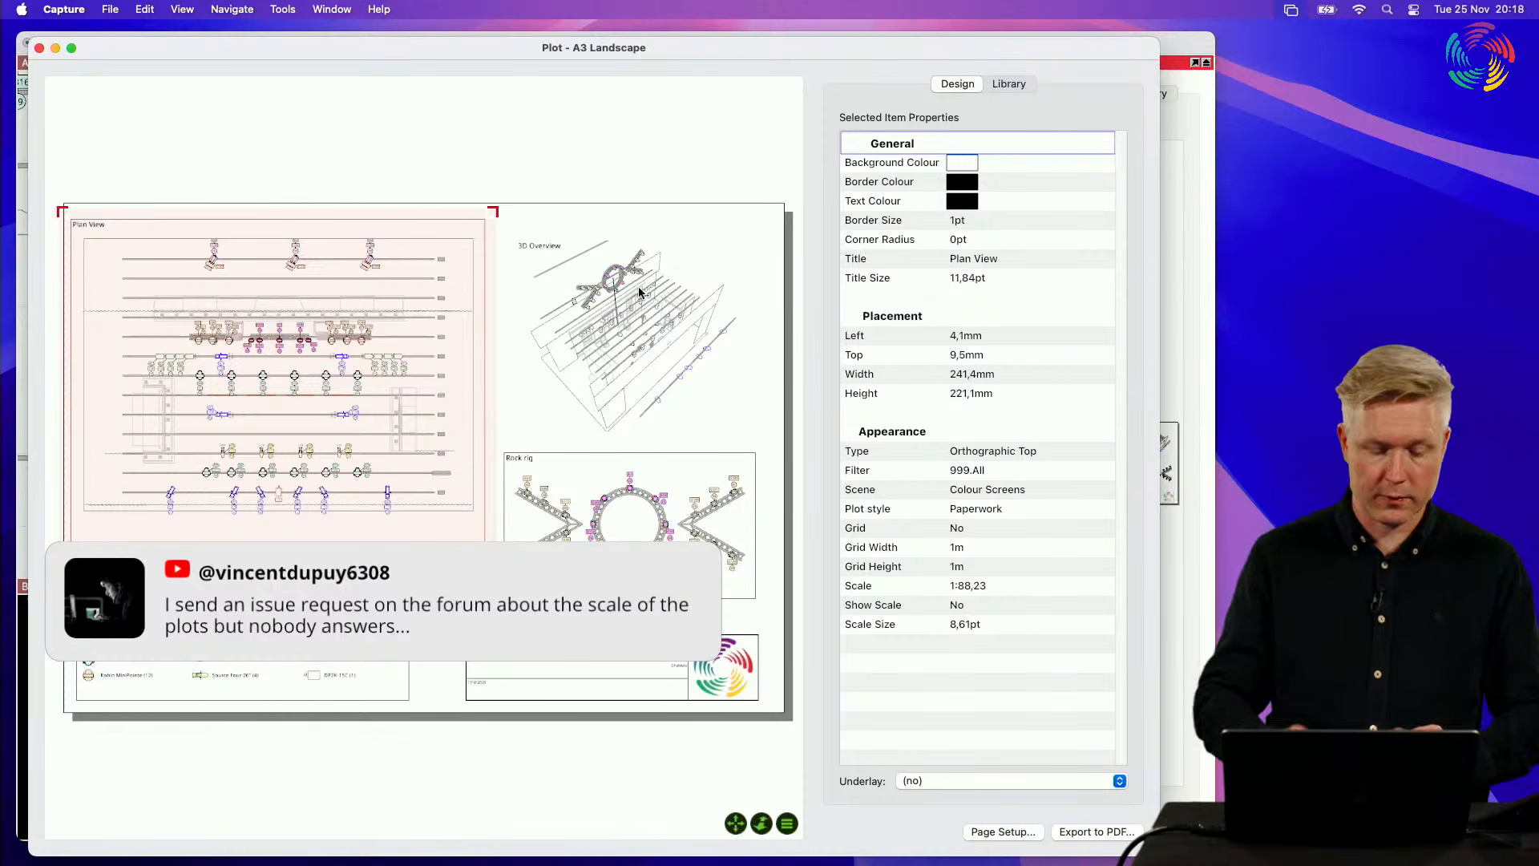
double_click(408, 533)
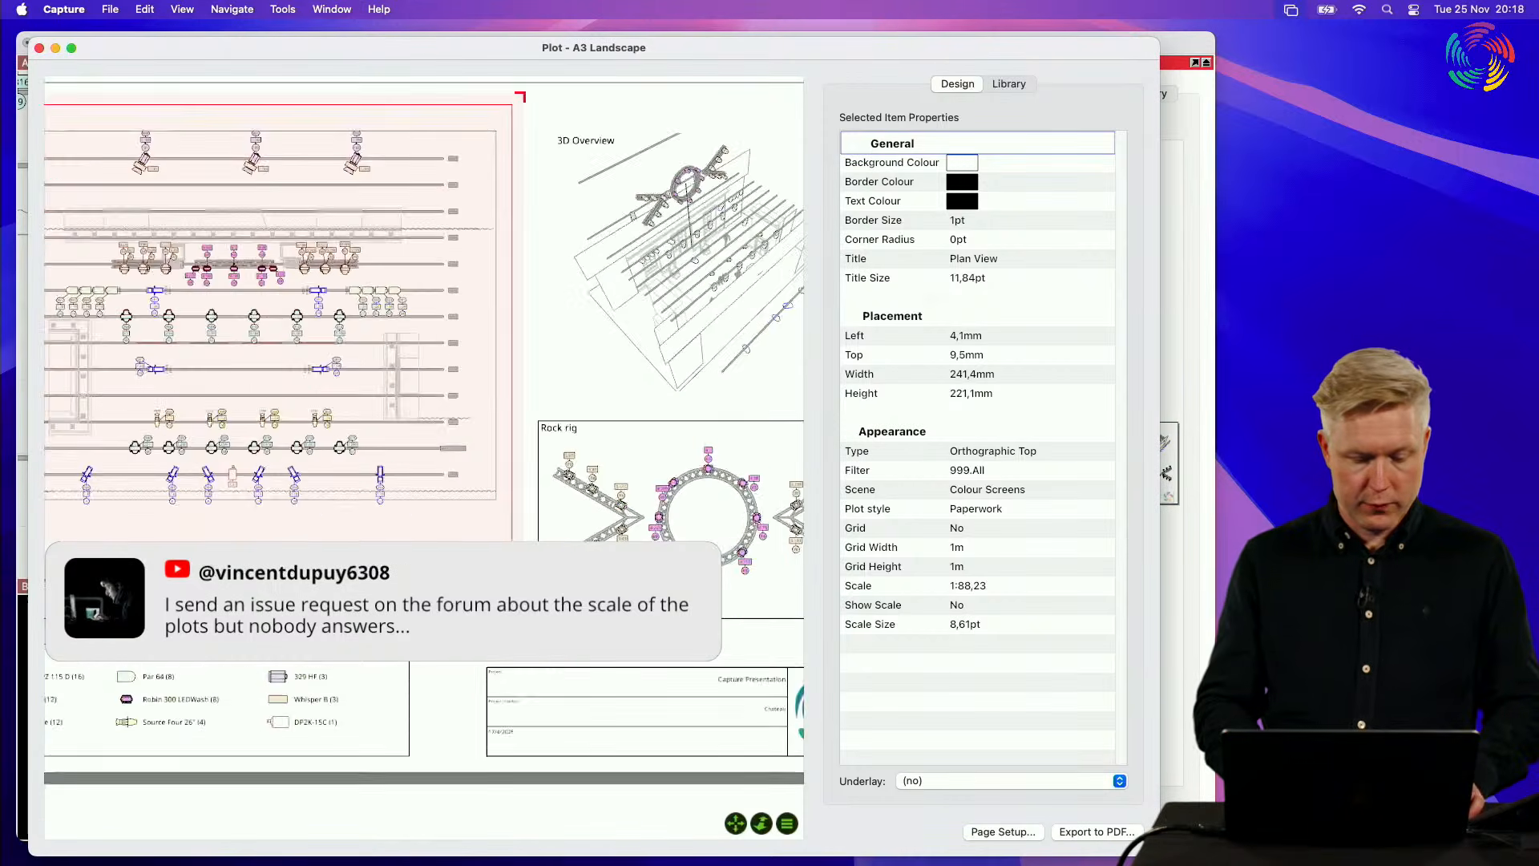
scroll(412, 536, down, 4)
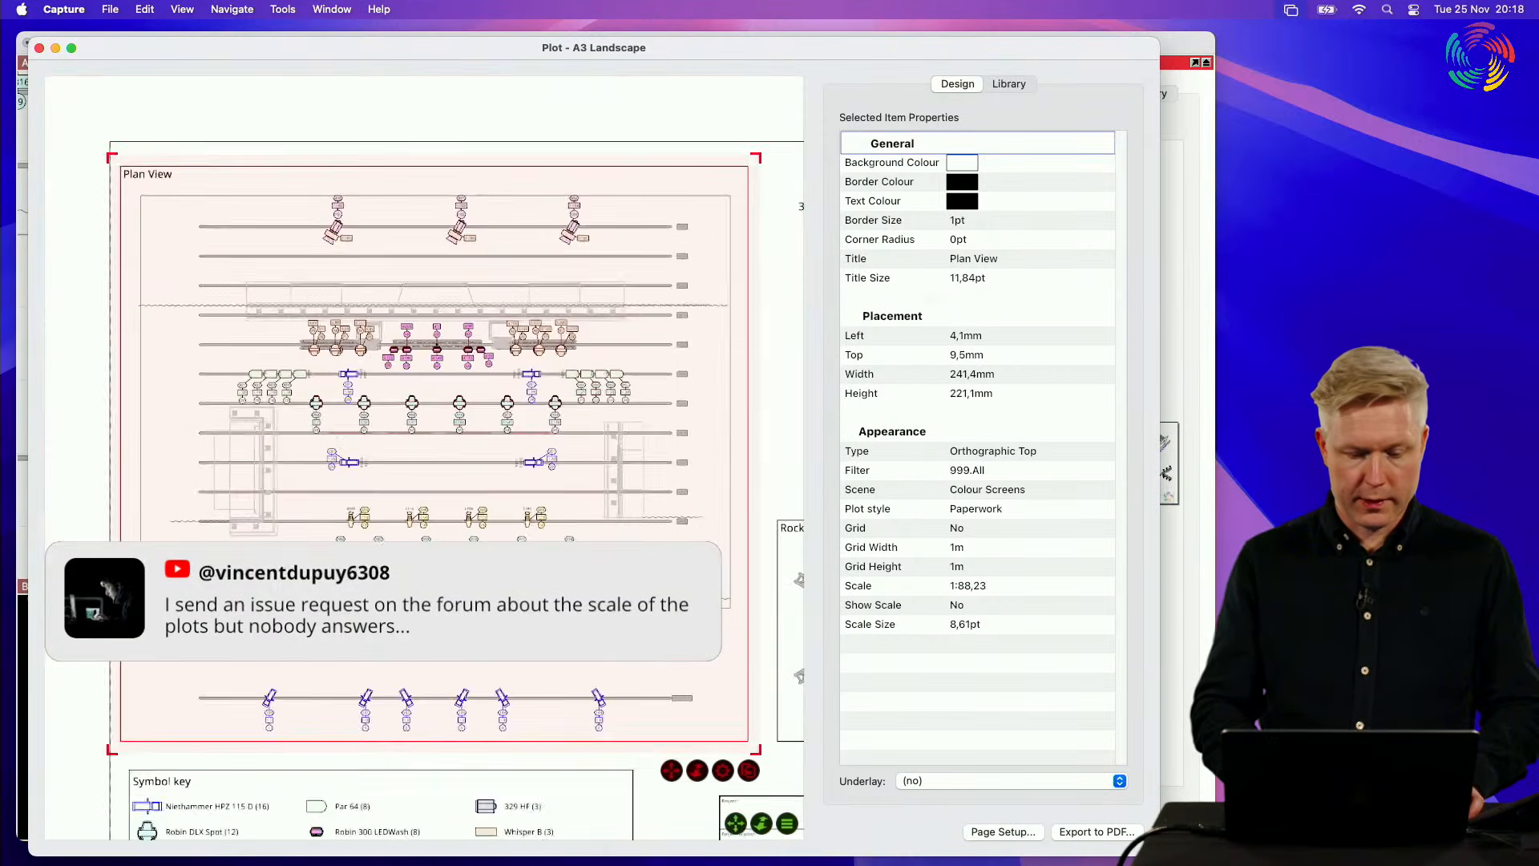
click(1049, 618)
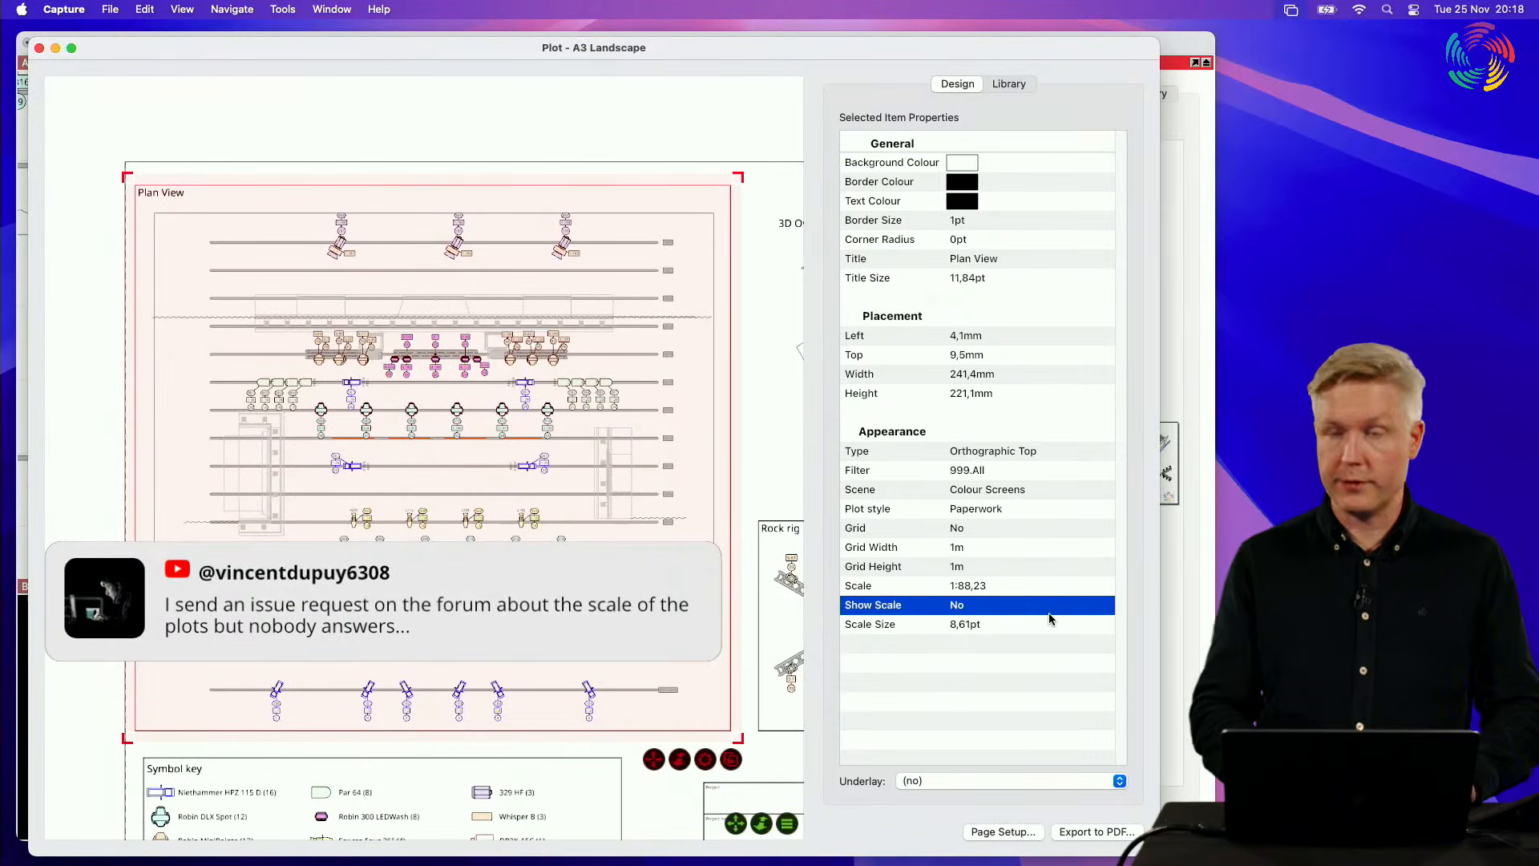
click(1022, 608)
click(1006, 622)
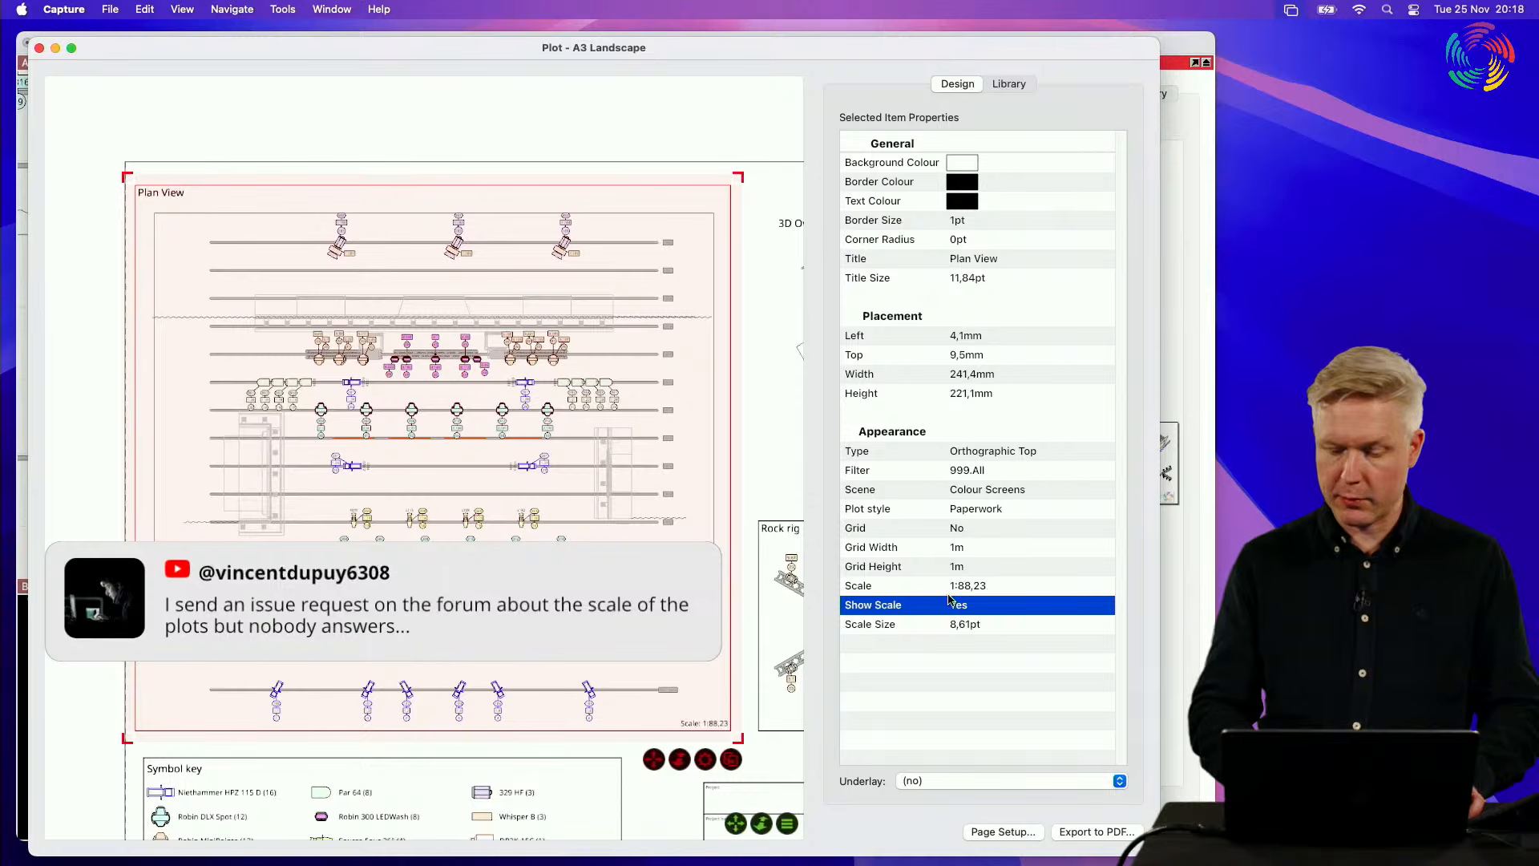
Step: Zoom the Plan View's content freely within its frame to vary its scale, ending at about 1:99,25
scroll(719, 721, up, 6)
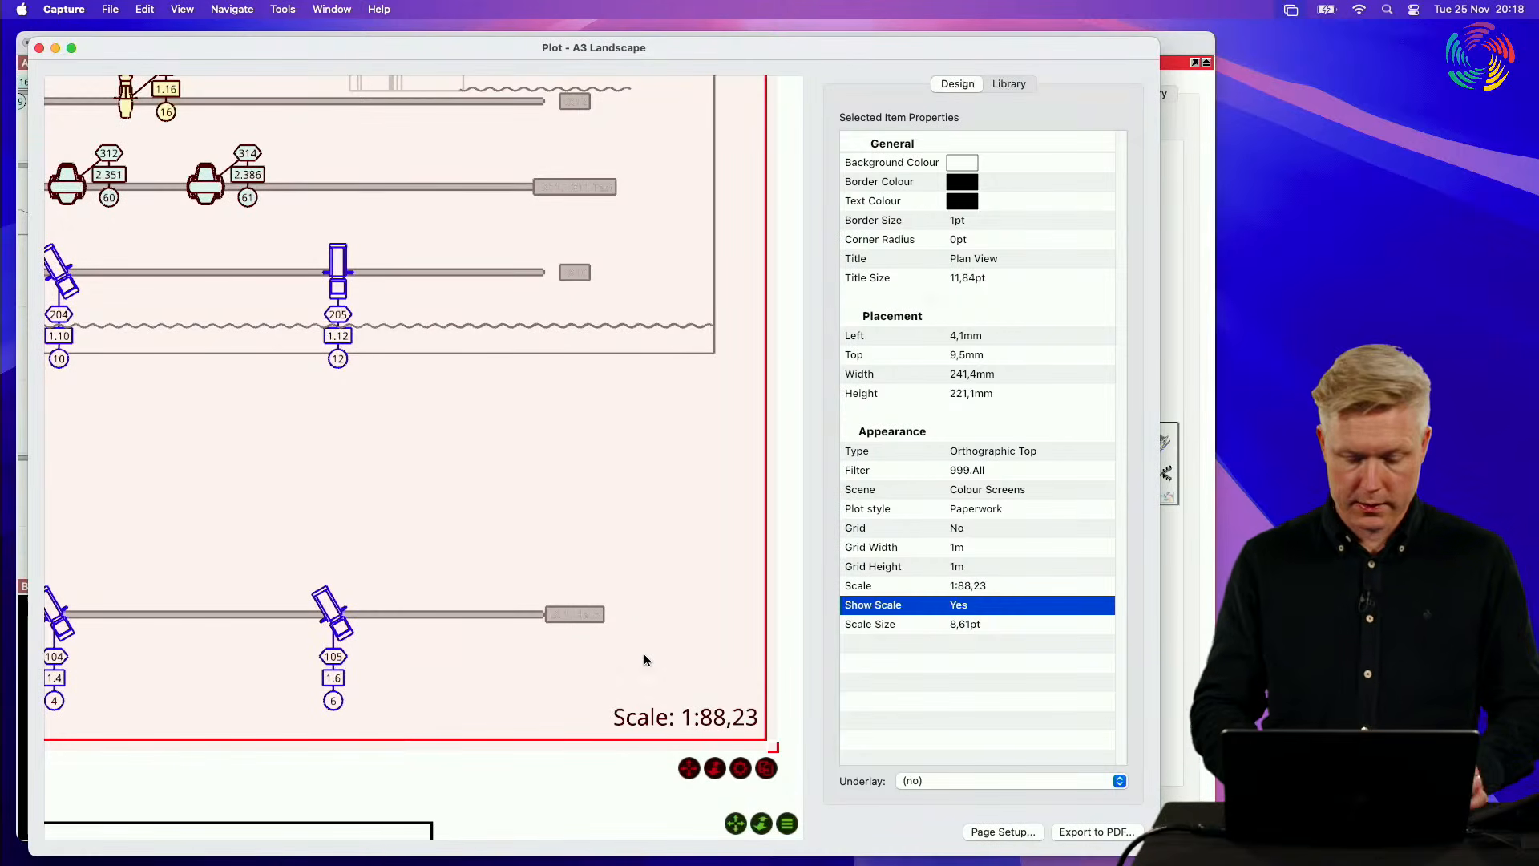
scroll(591, 680, down, 8)
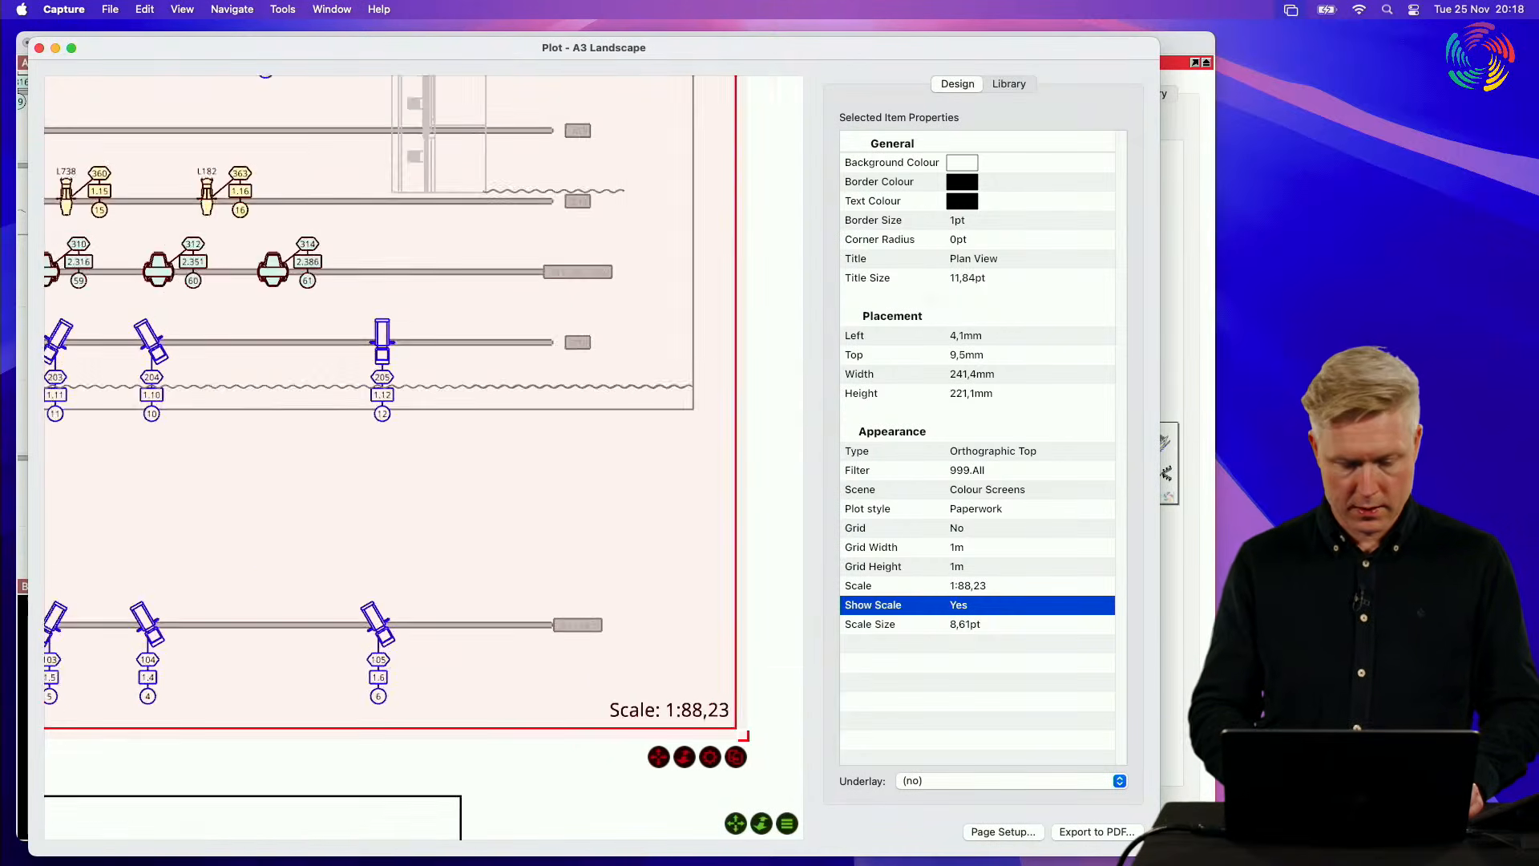
drag(603, 730, 603, 677)
scroll(604, 728, up, 3)
scroll(603, 732, up, 4)
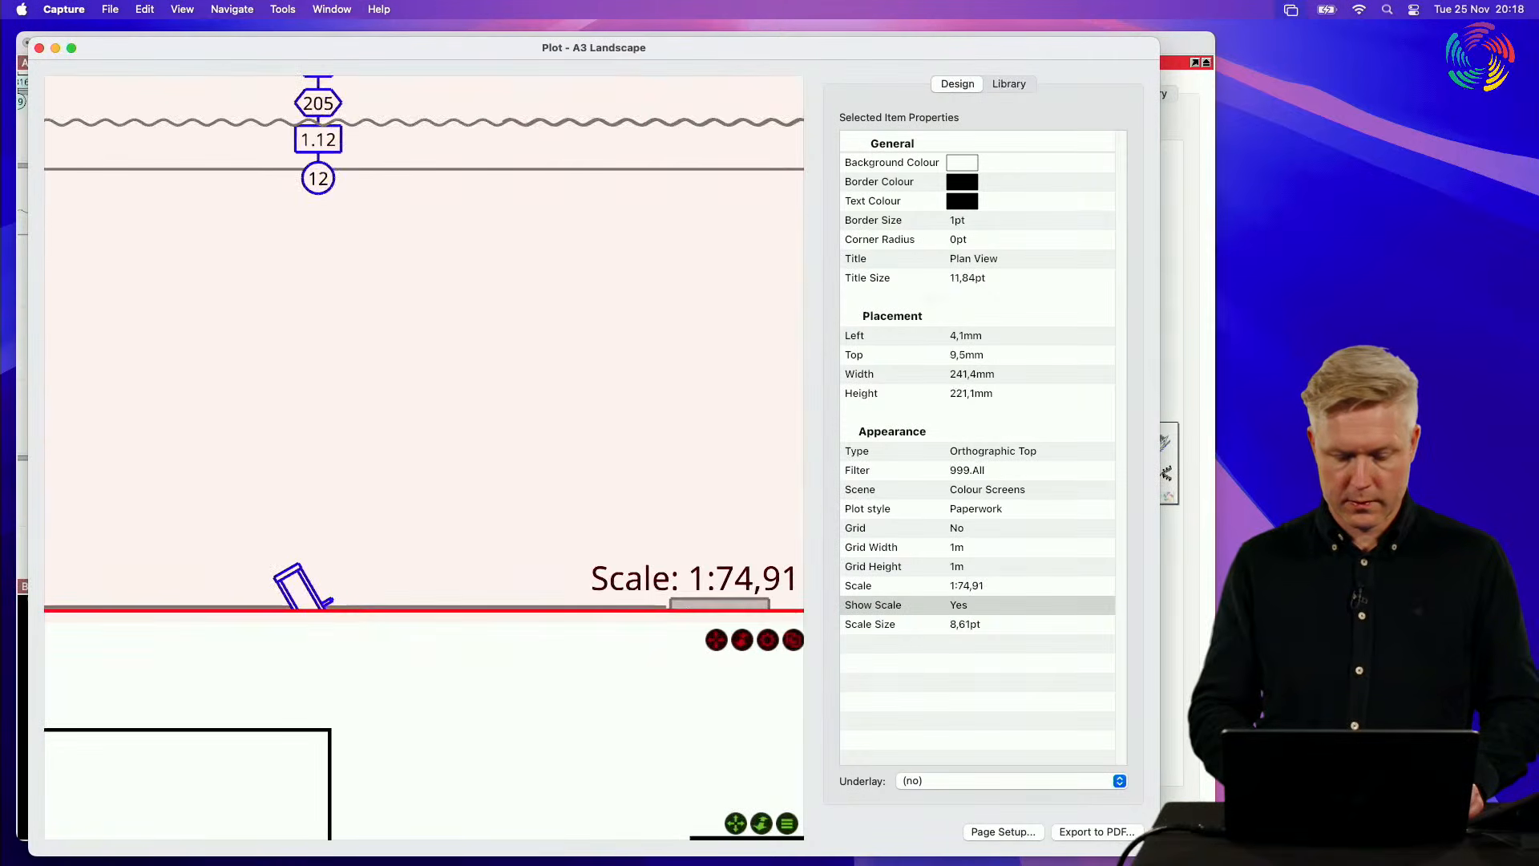
mouse_move(728, 657)
mouse_down()
mouse_move(729, 636)
mouse_move(729, 736)
mouse_move(731, 659)
mouse_up()
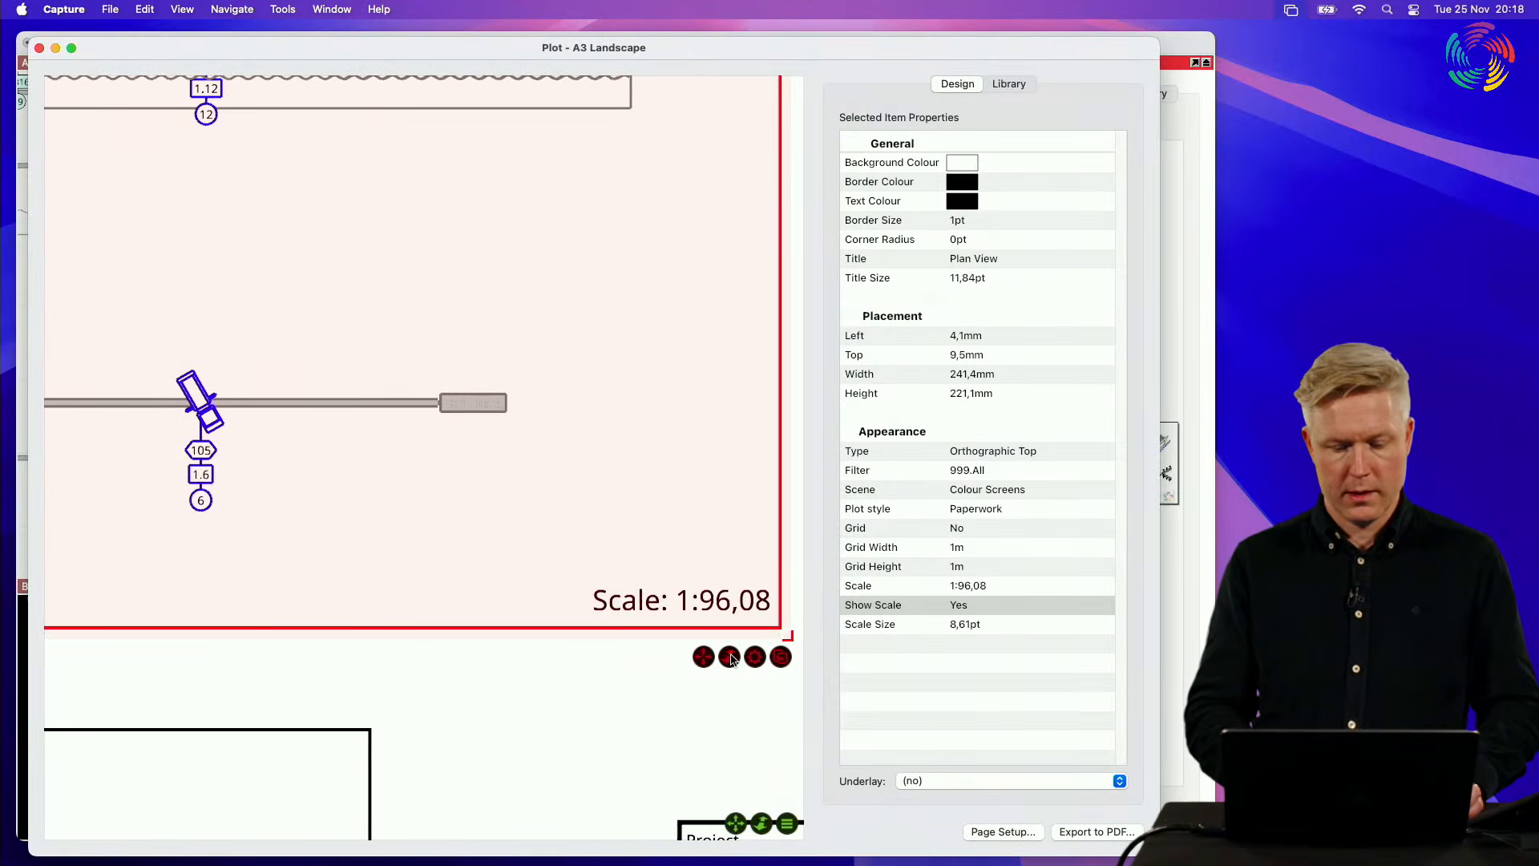
scroll(639, 612, down, 10)
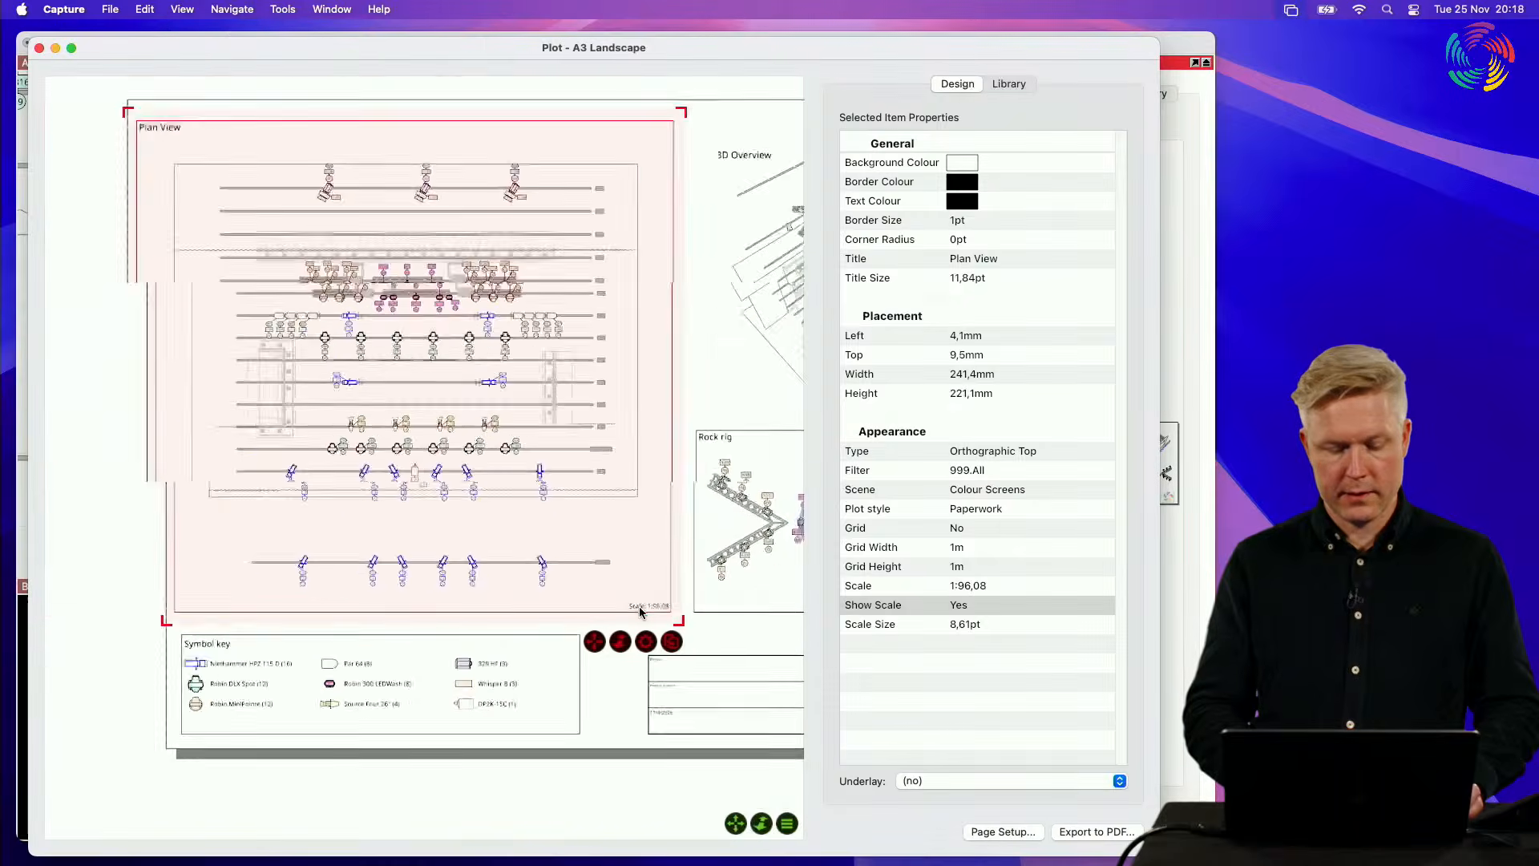
scroll(640, 612, up, 3)
scroll(640, 612, down, 1)
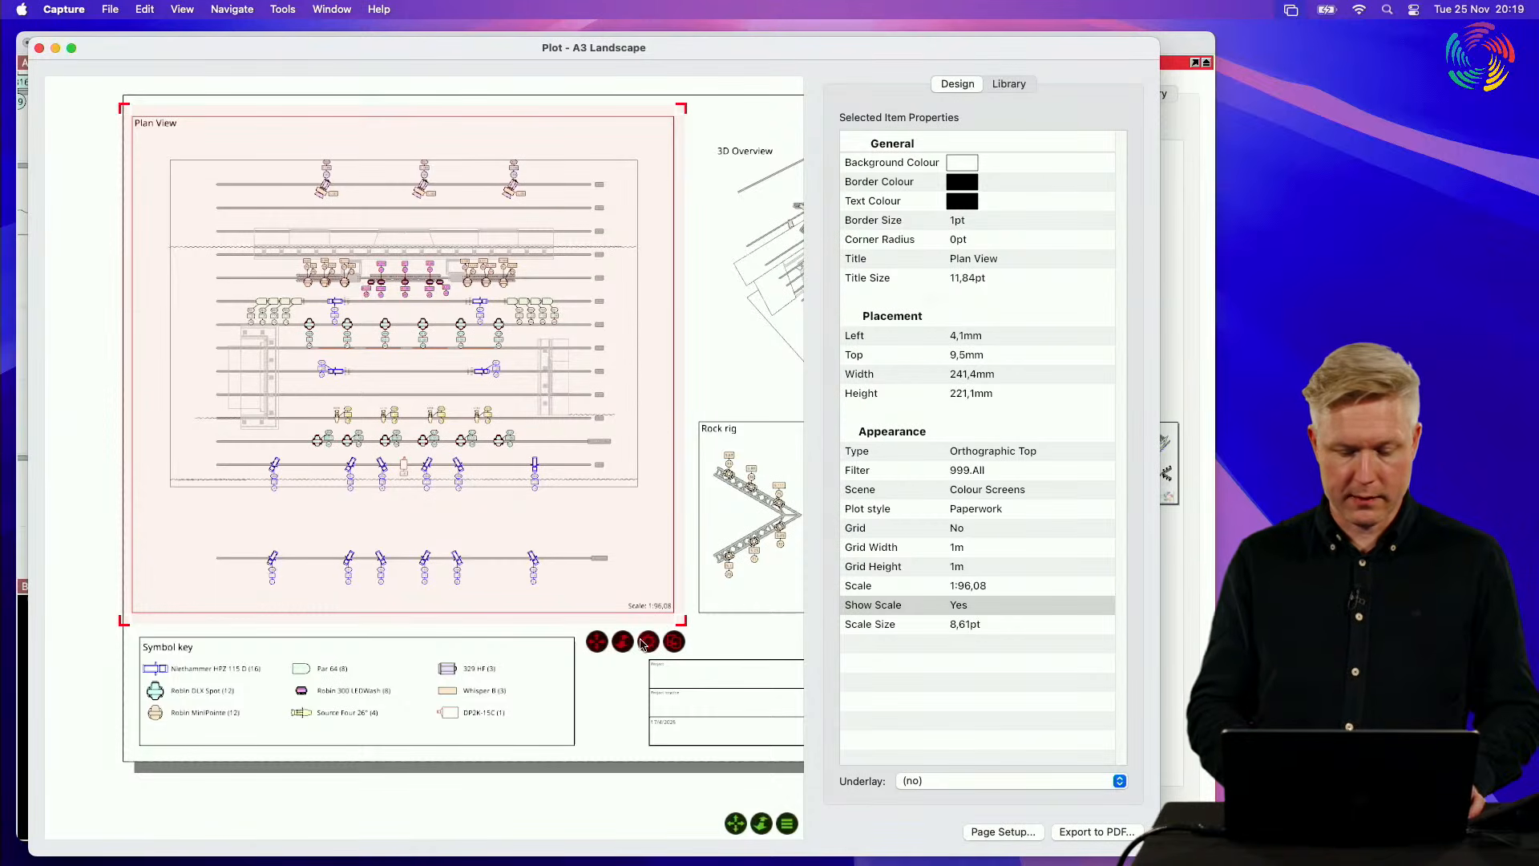
scroll(660, 625, up, 5)
drag(605, 659, 605, 662)
Step: Set the Plan View's scale to exactly 1:100
click(1017, 587)
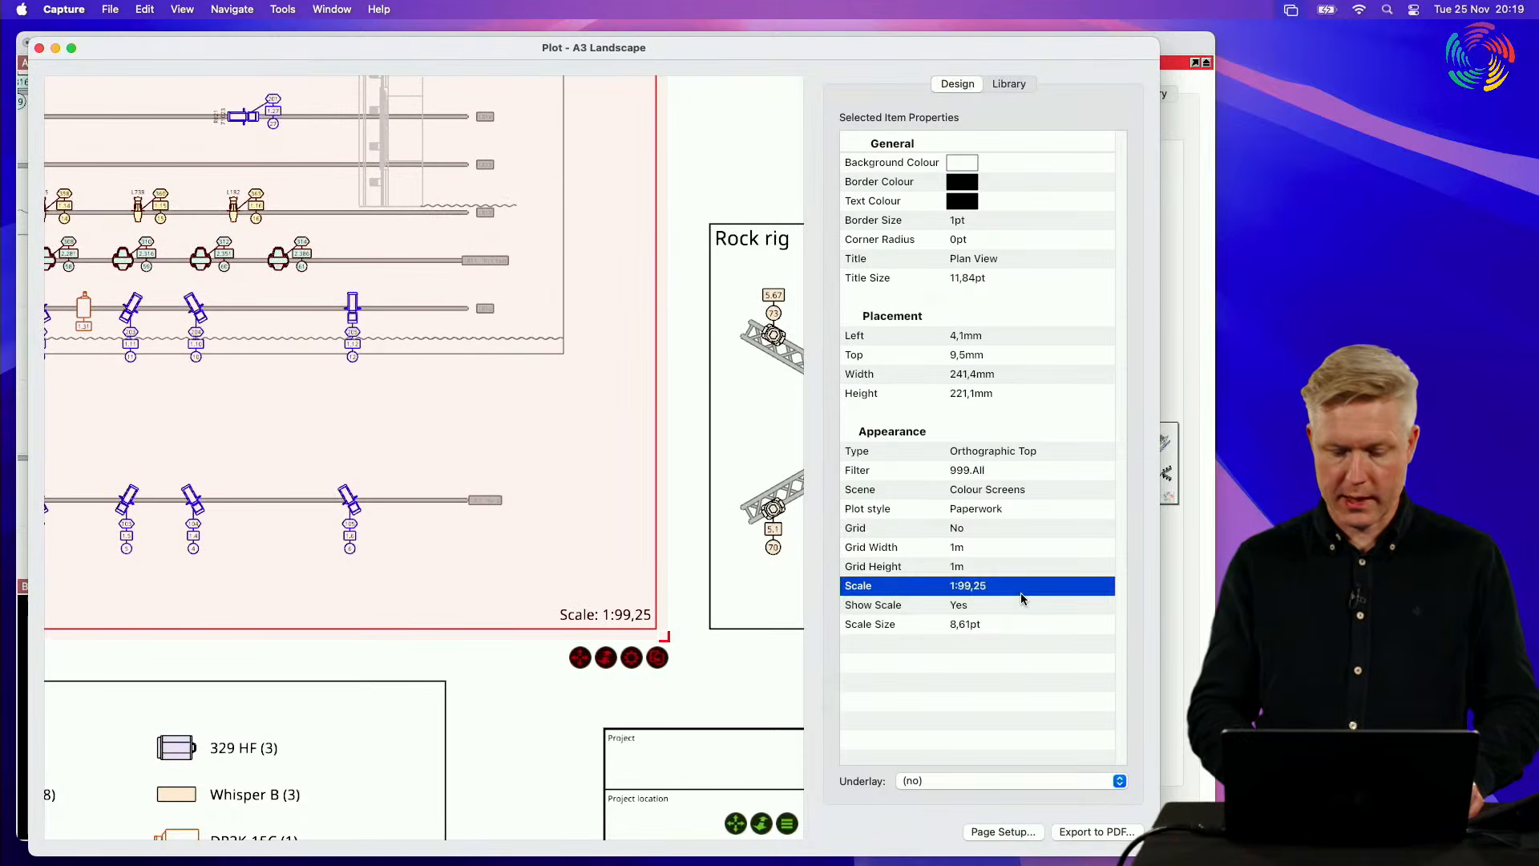
click(1018, 590)
text(1:100)
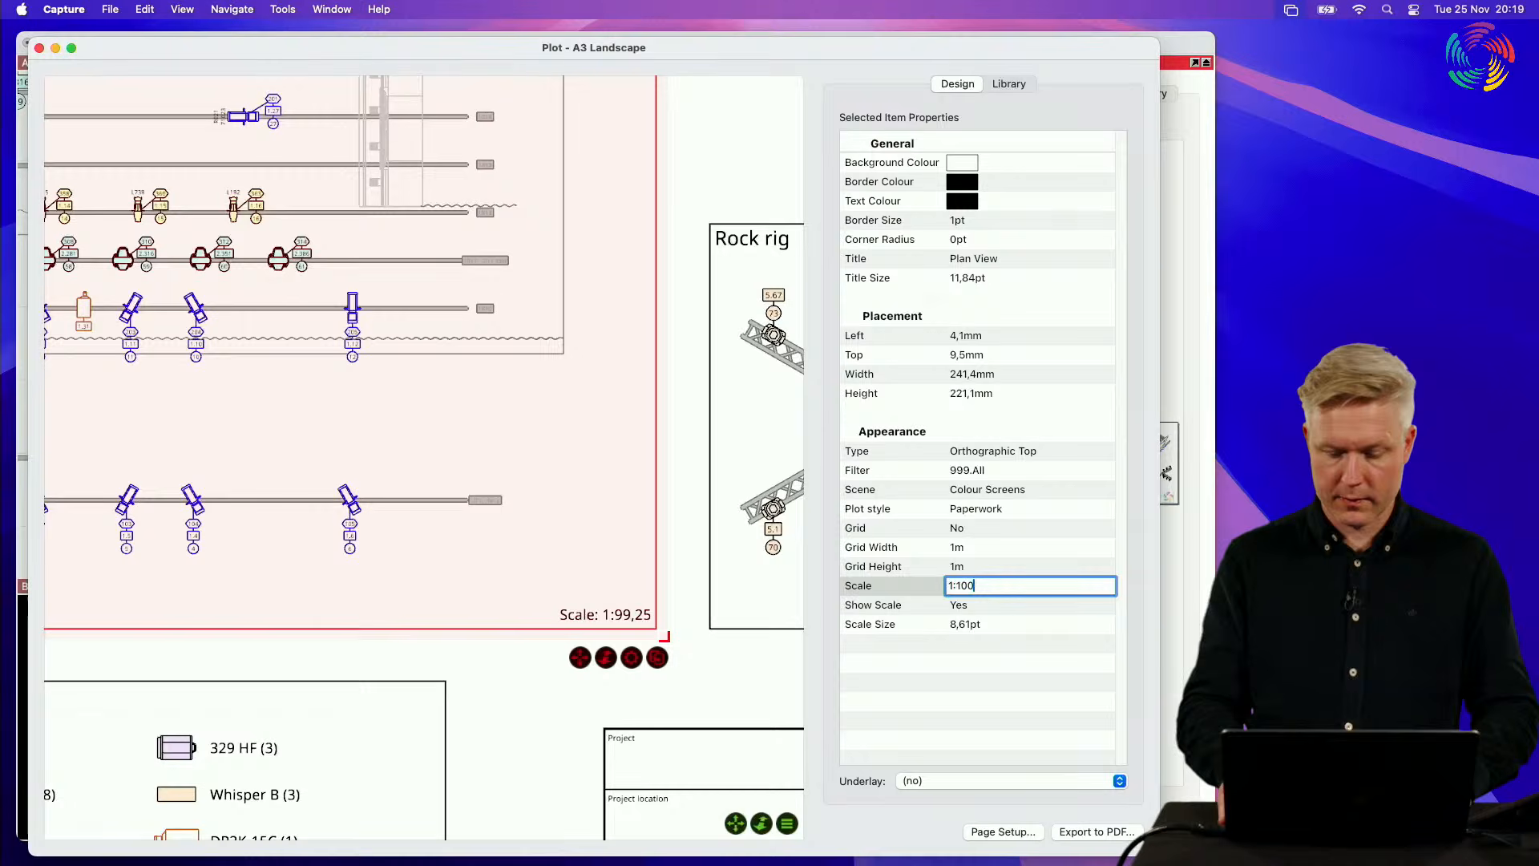
key(Return)
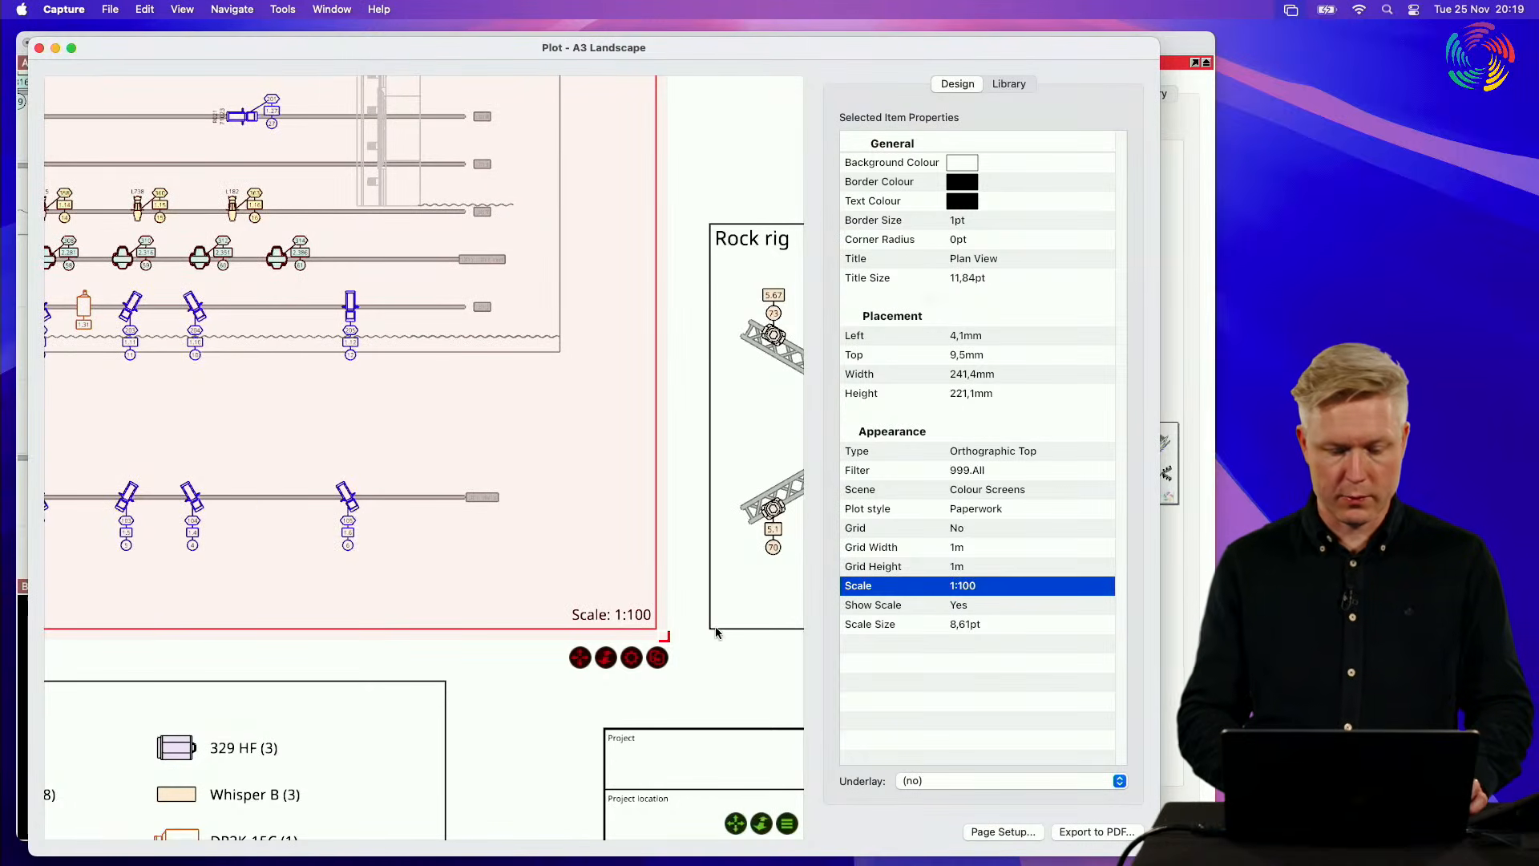
scroll(665, 632, down, 8)
scroll(666, 632, up, 3)
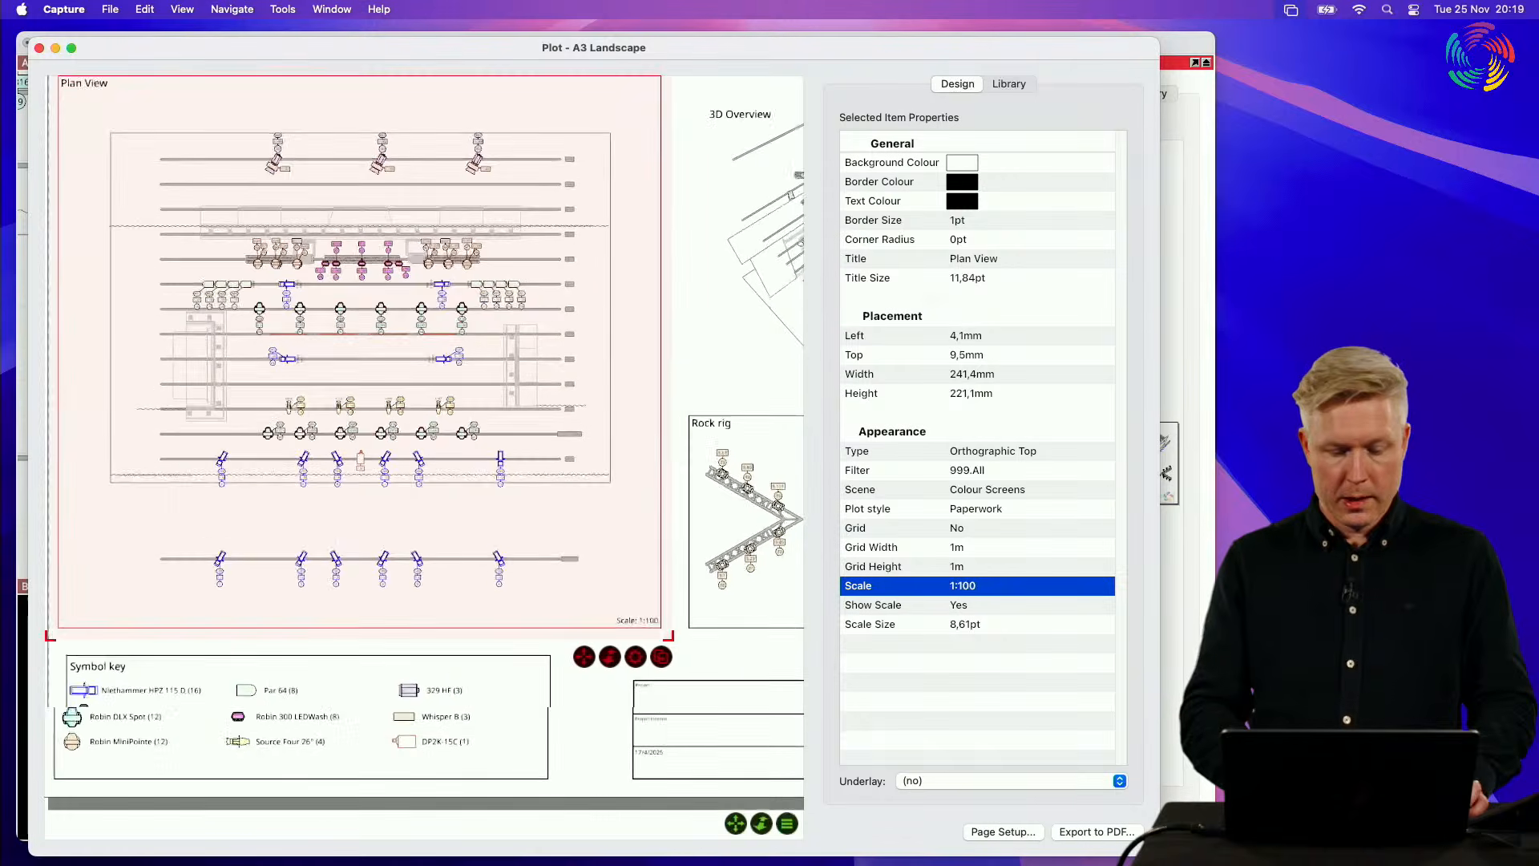
Step: Try resizing the Plan View frame from its lower-right corner, then clear and restore its selection
mouse_move(668, 636)
shift+mouse_down()
mouse_move(670, 542)
mouse_move(675, 686)
mouse_move(694, 553)
mouse_move(676, 645)
mouse_move(664, 612)
mouse_move(666, 628)
shift+mouse_up()
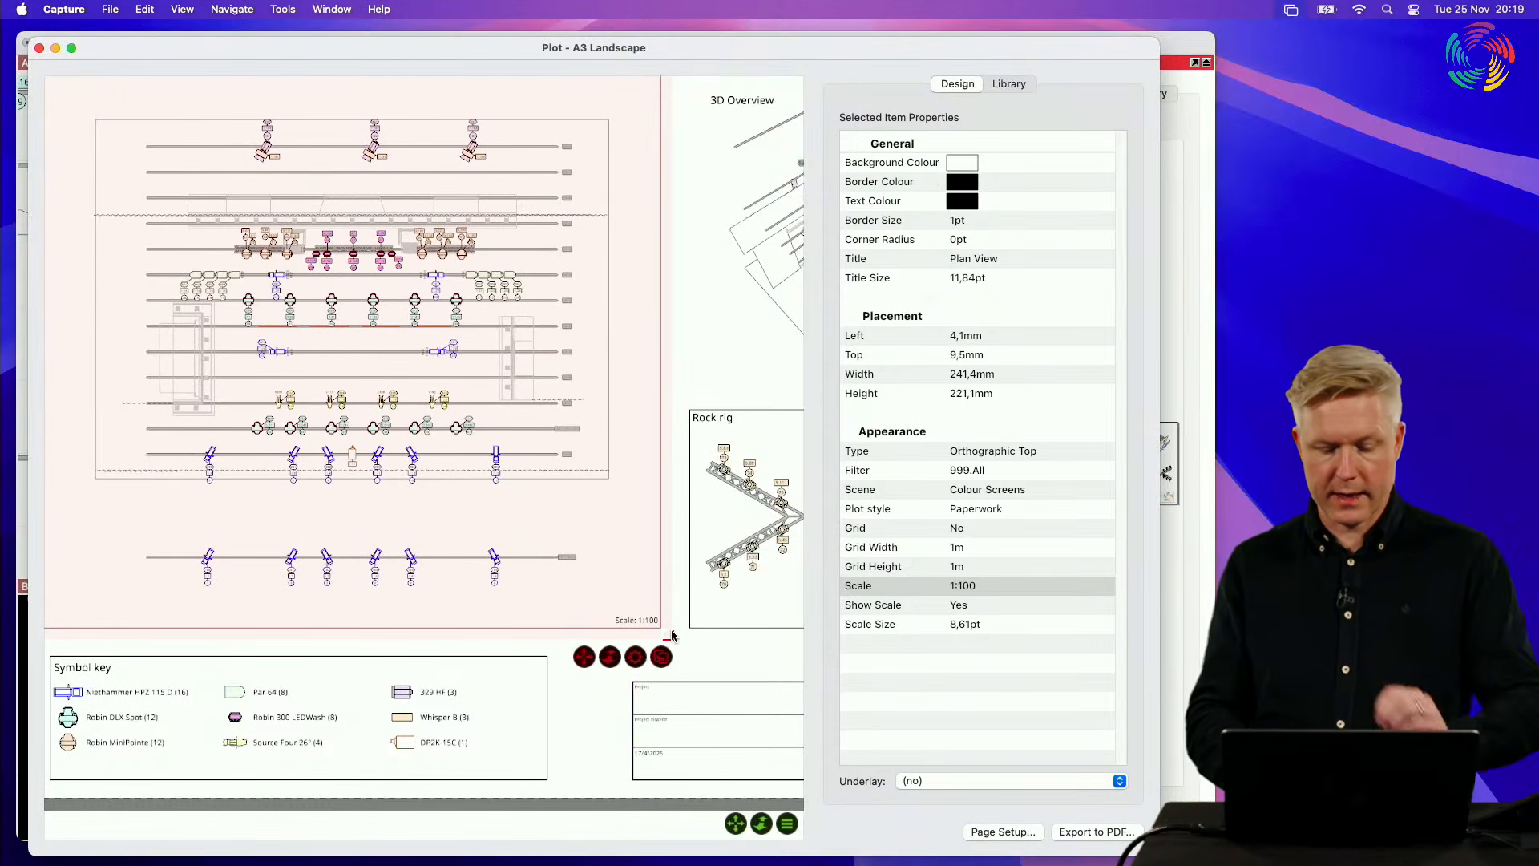
click(706, 651)
click(643, 618)
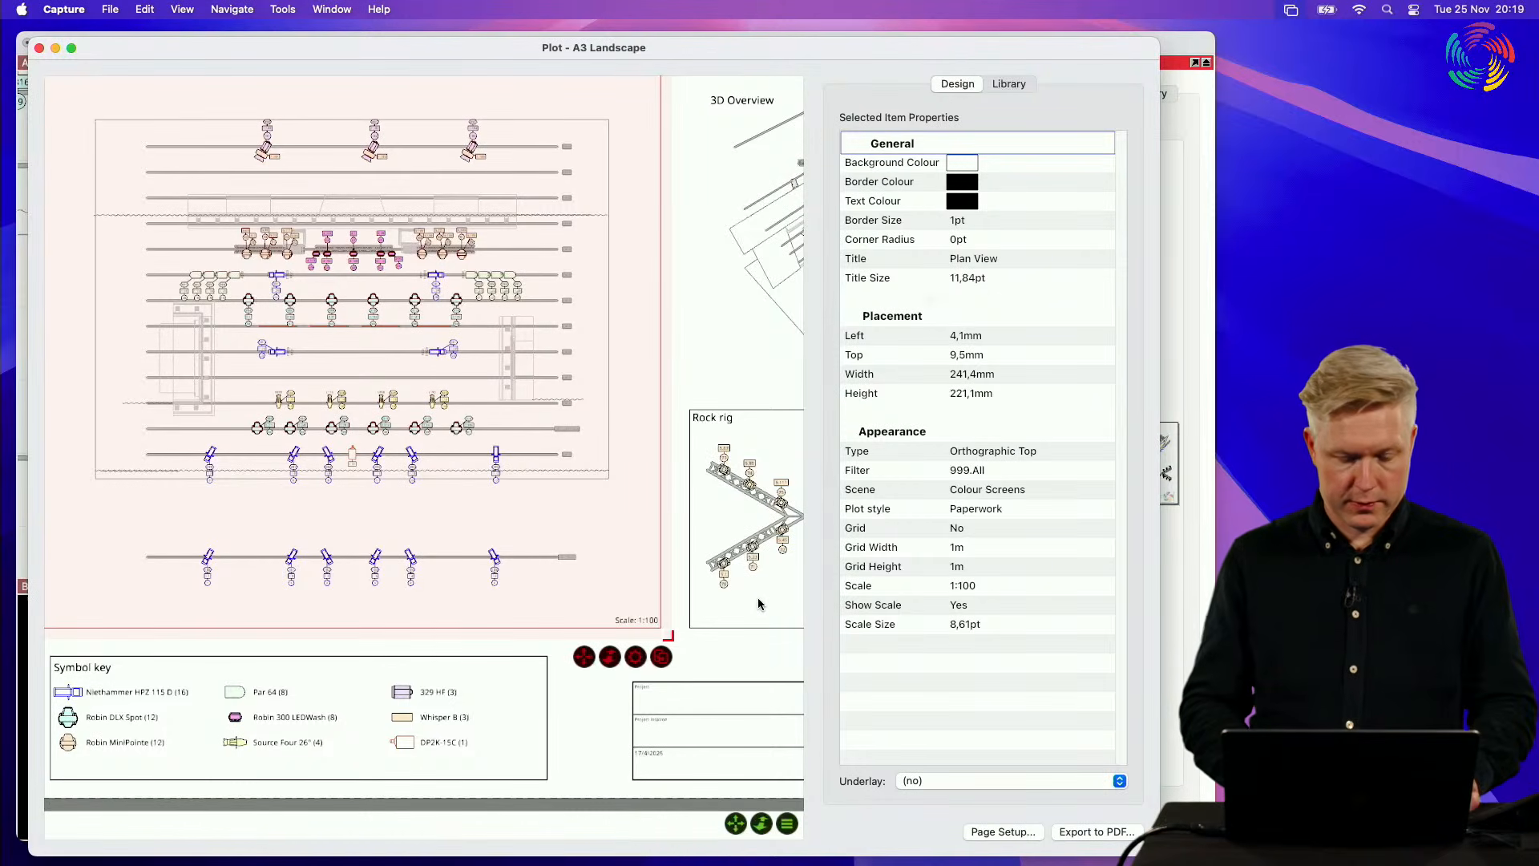
Step: Set the Rock rig view's scale to 1:100 and clear the selection
scroll(758, 602, right, 10)
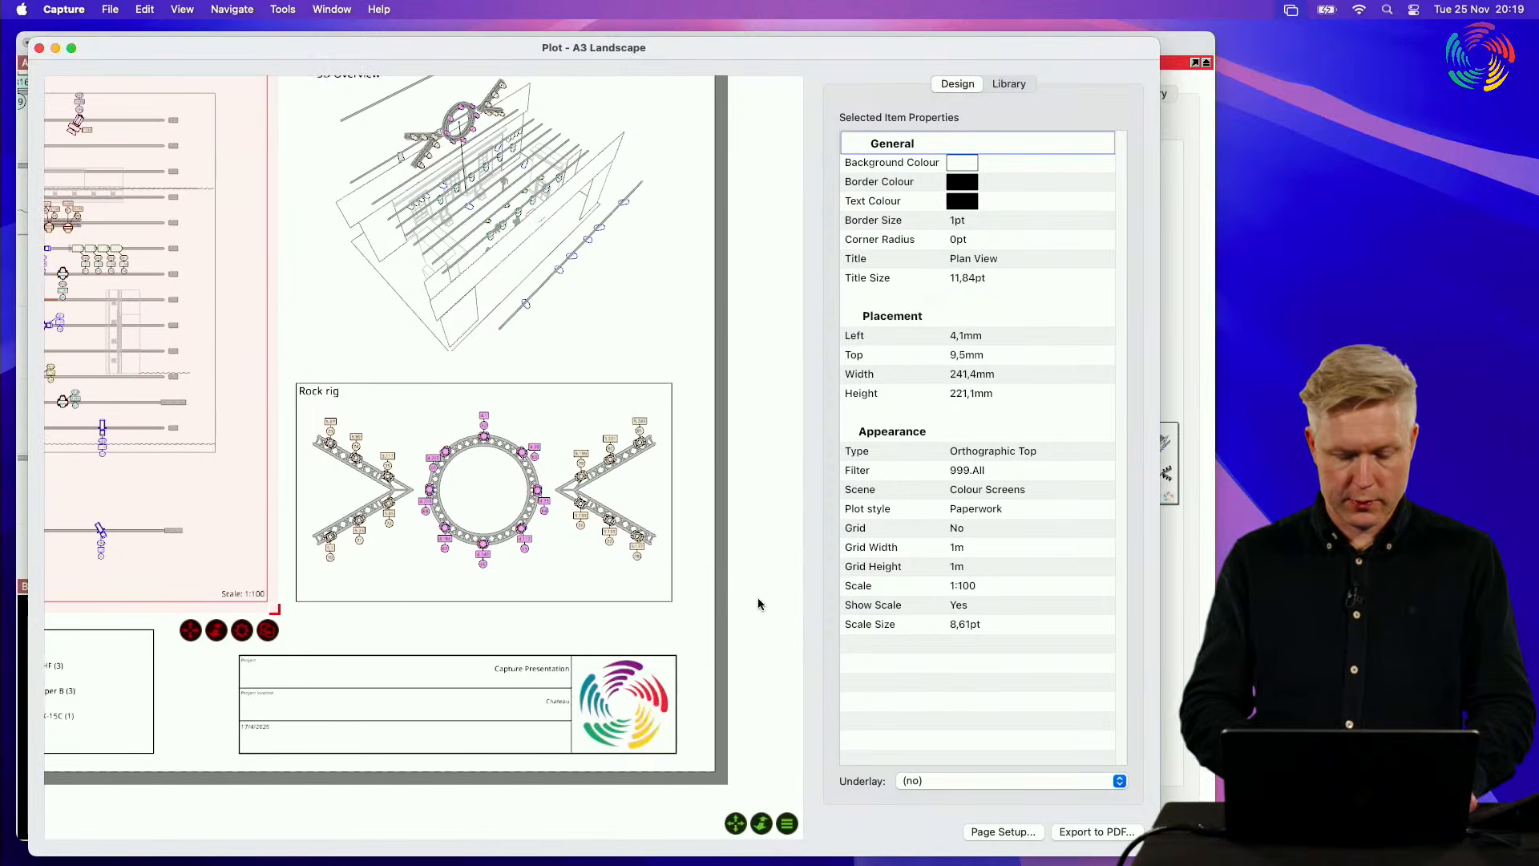
click(498, 546)
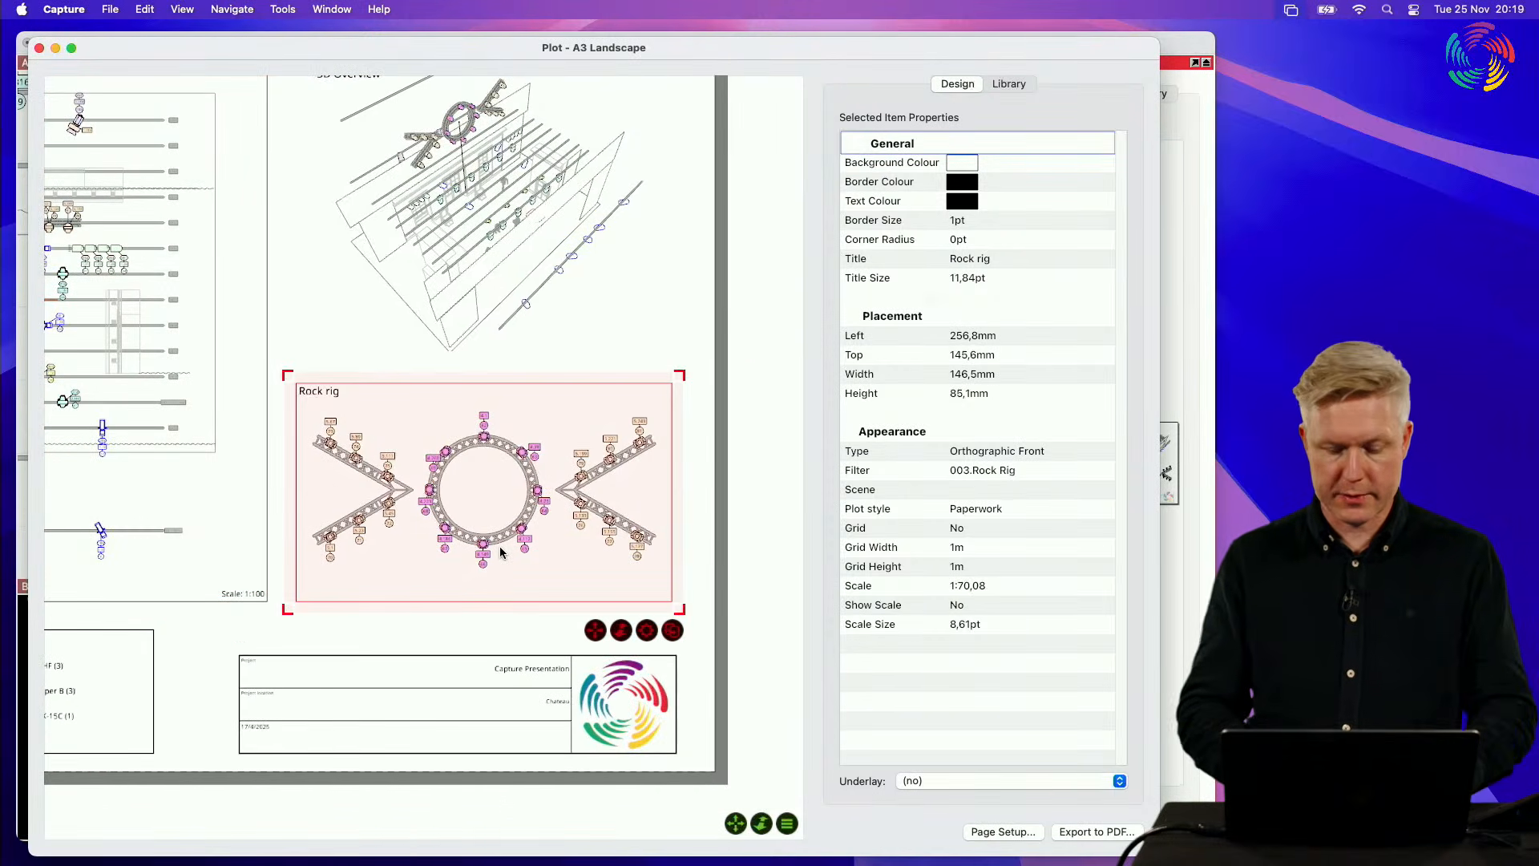
double_click(1016, 590)
text(1:)
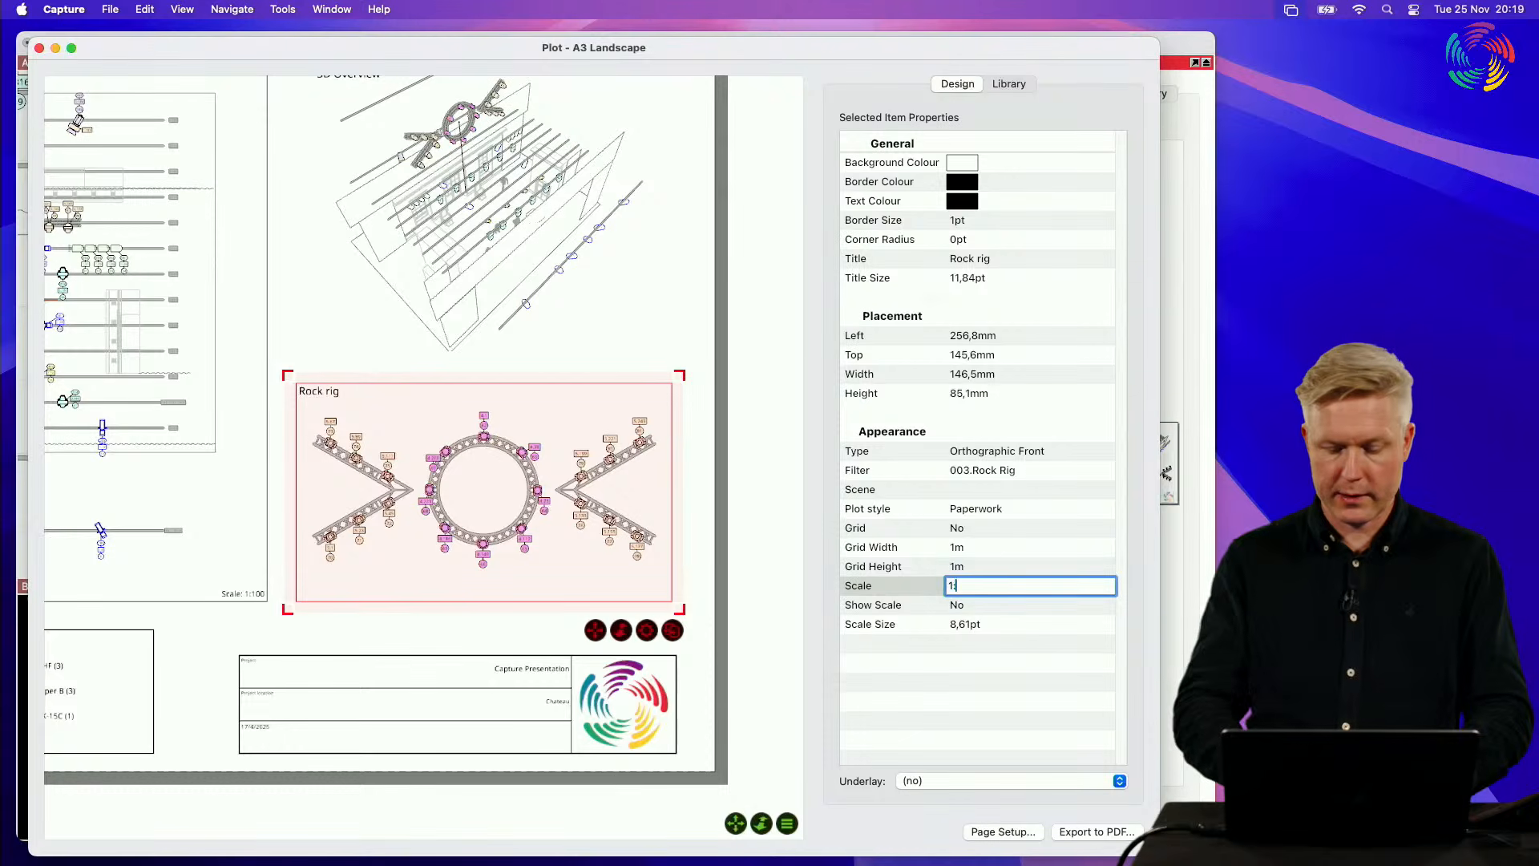
text(100)
key(Return)
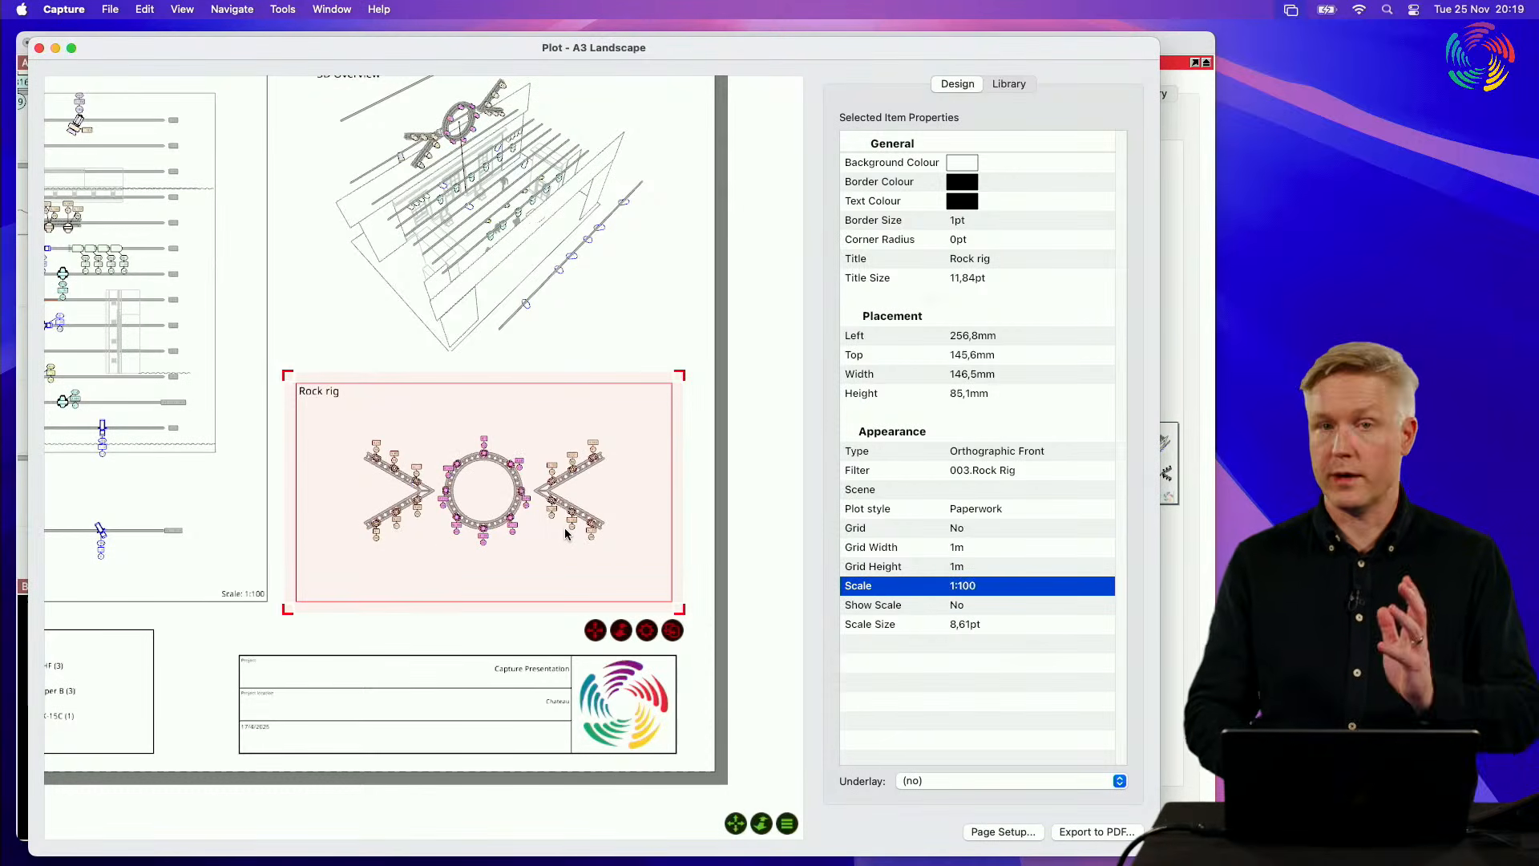
click(434, 623)
Step: Examine the size of the fixture symbols in the plot's Symbol key against those in the Plan View
scroll(433, 624, down, 3)
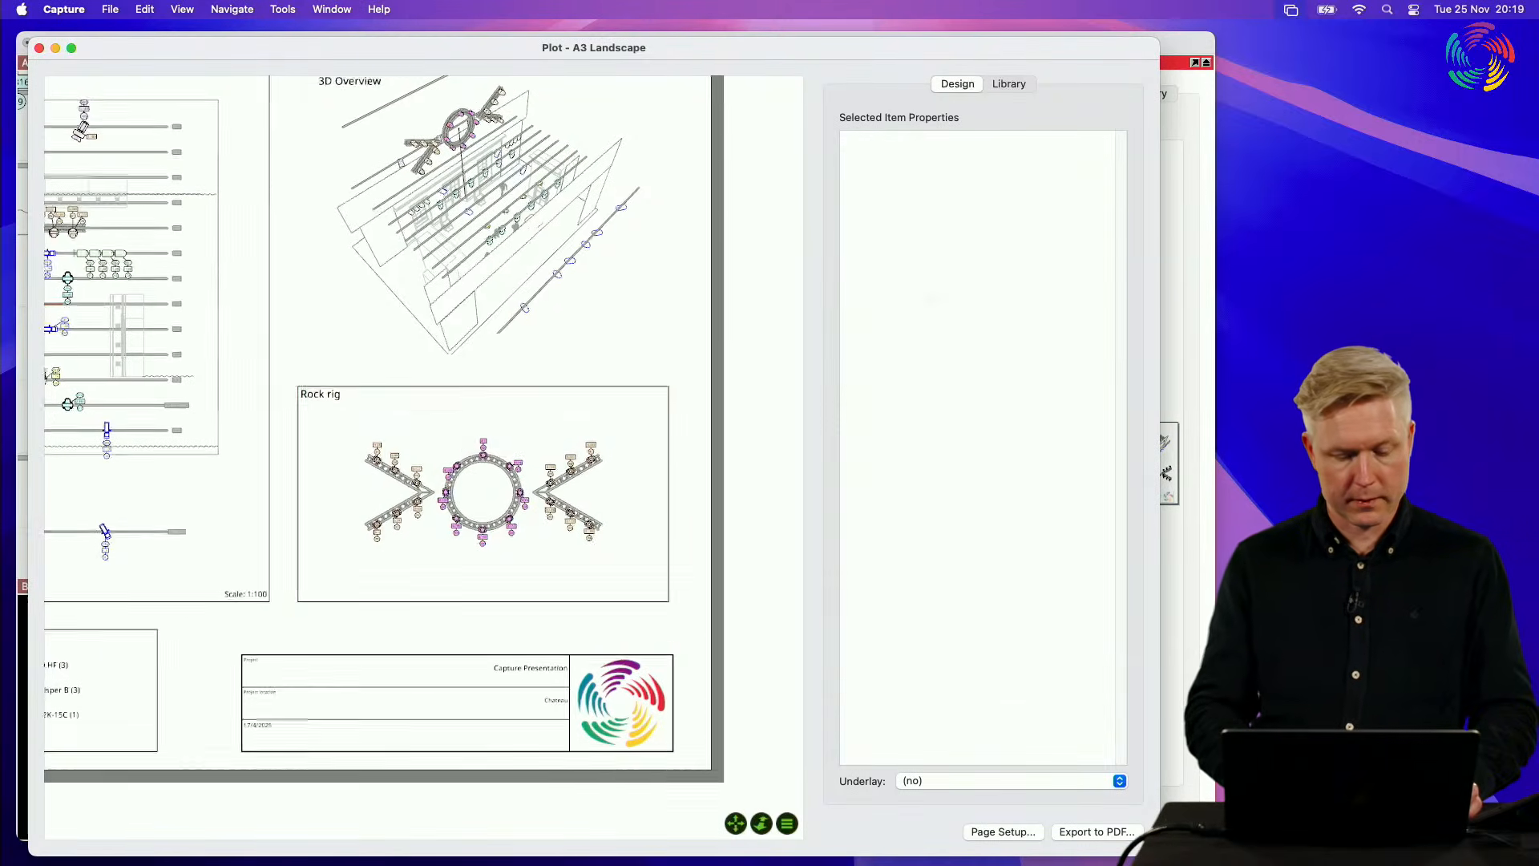
scroll(434, 624, left, 4)
scroll(434, 624, left, 1)
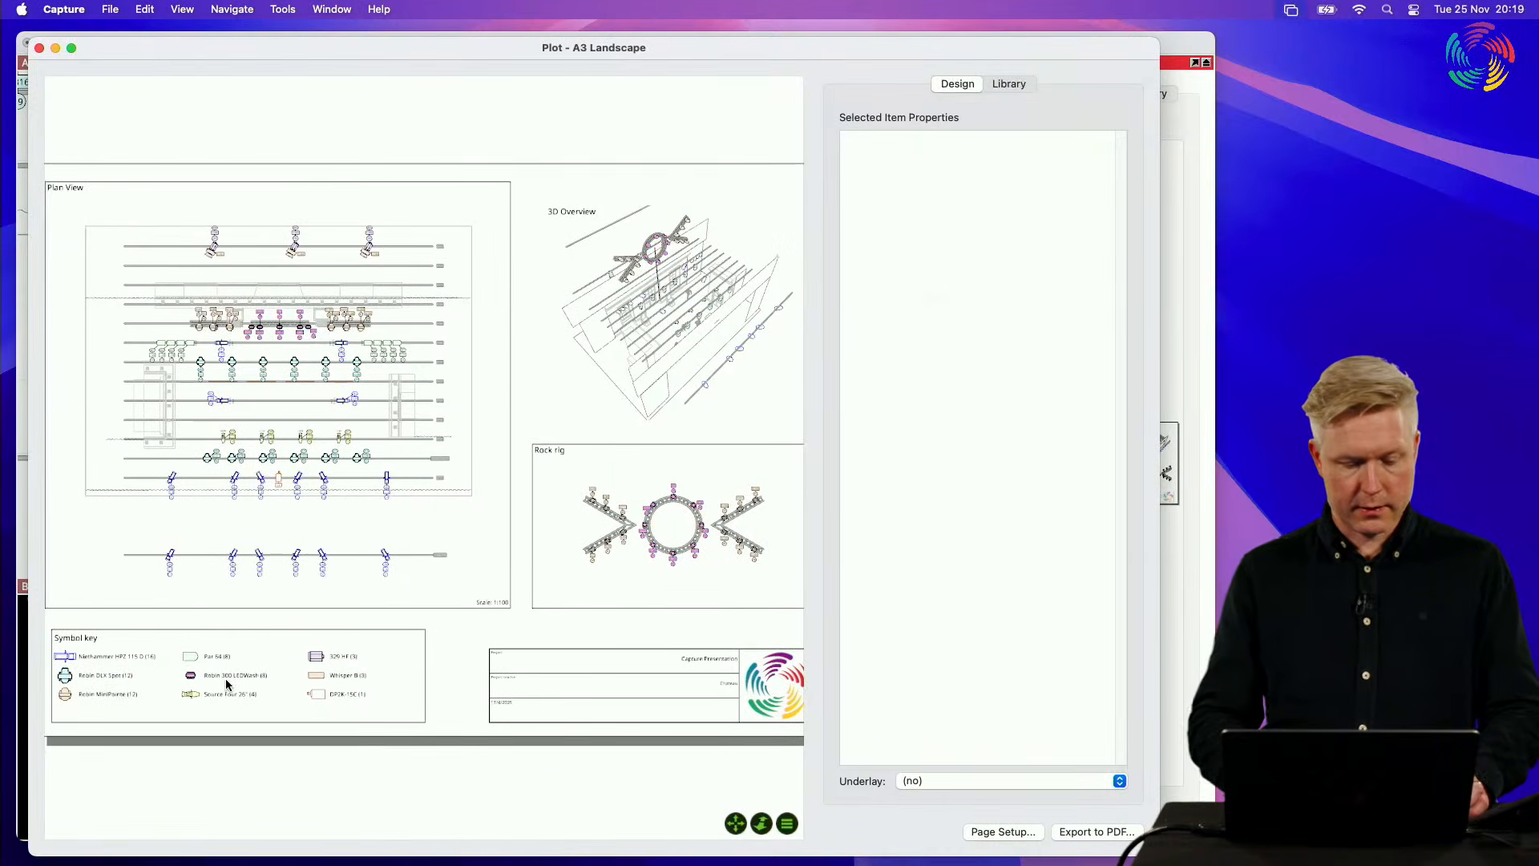
scroll(292, 673, left, 6)
scroll(294, 686, up, 10)
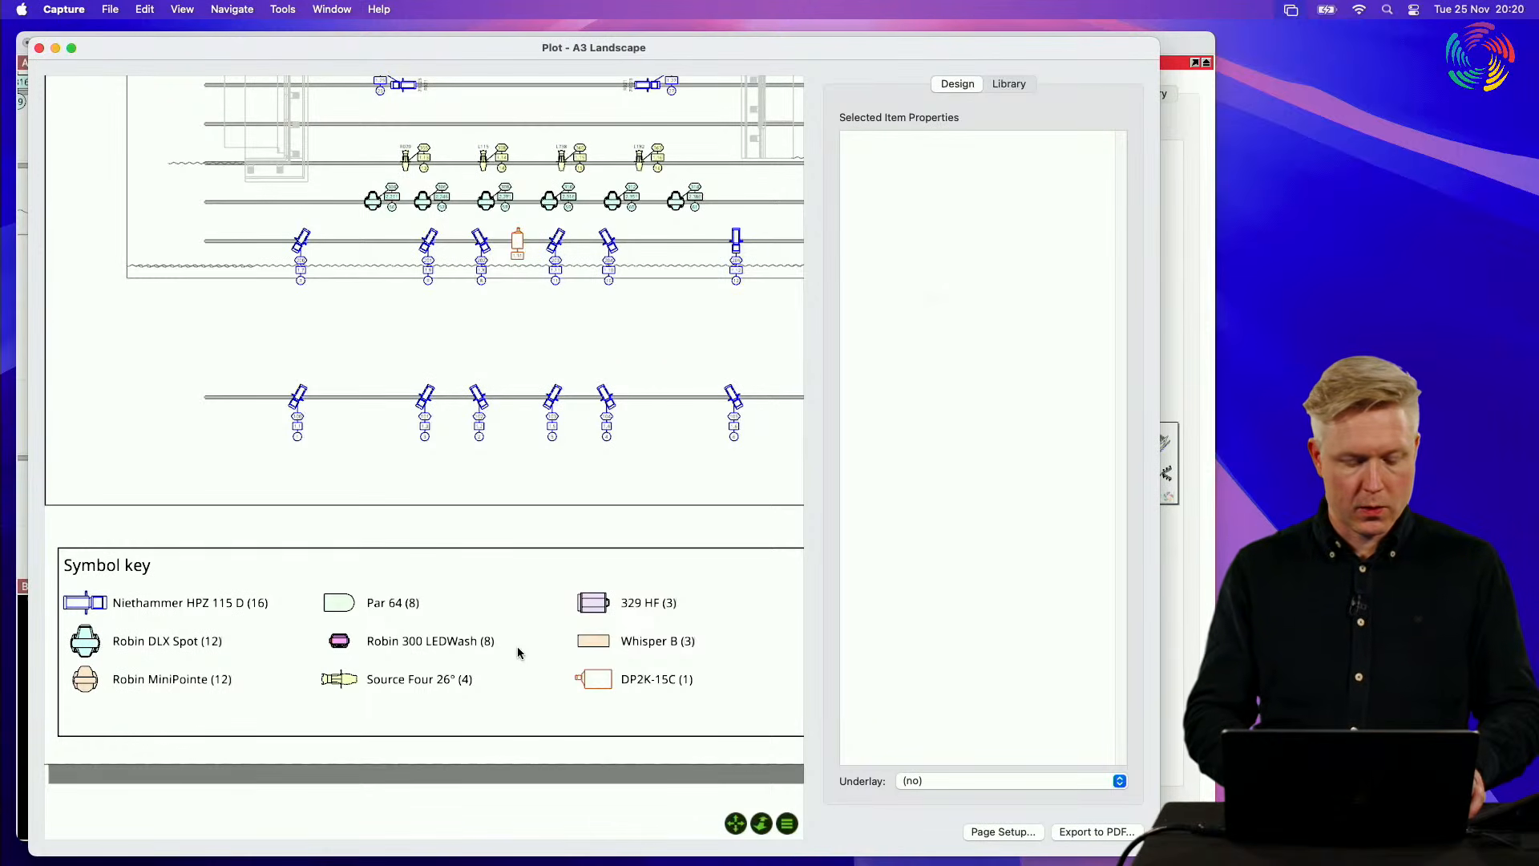
scroll(518, 652, down, 2)
scroll(518, 653, down, 5)
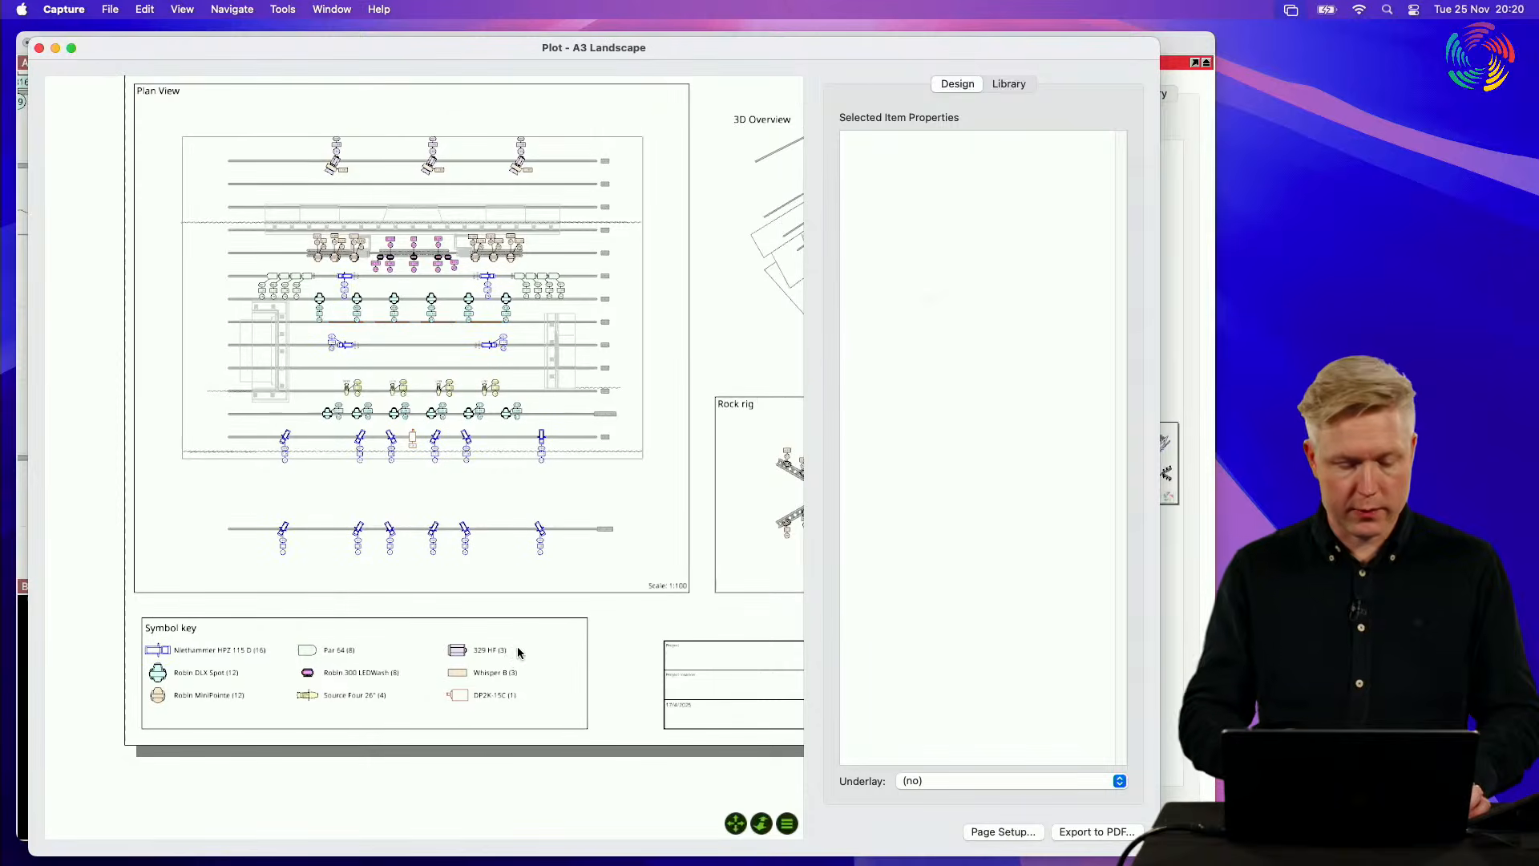
Step: Inspect the fixture symbols and their labels in the Plan View and Rock rig views up close
scroll(518, 652, right, 2)
scroll(518, 652, up, 1)
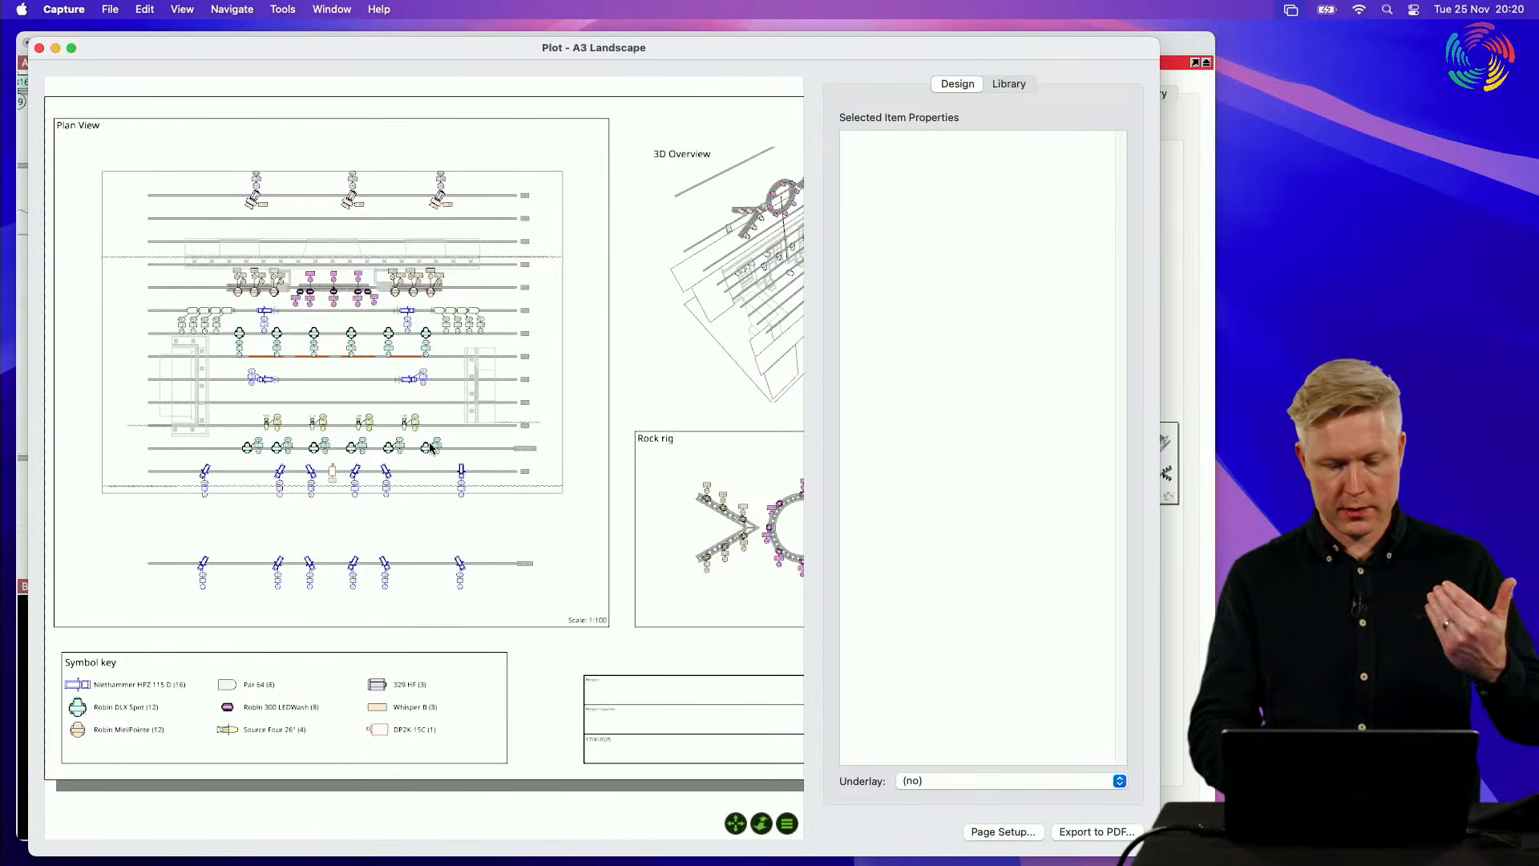
scroll(431, 447, up, 5)
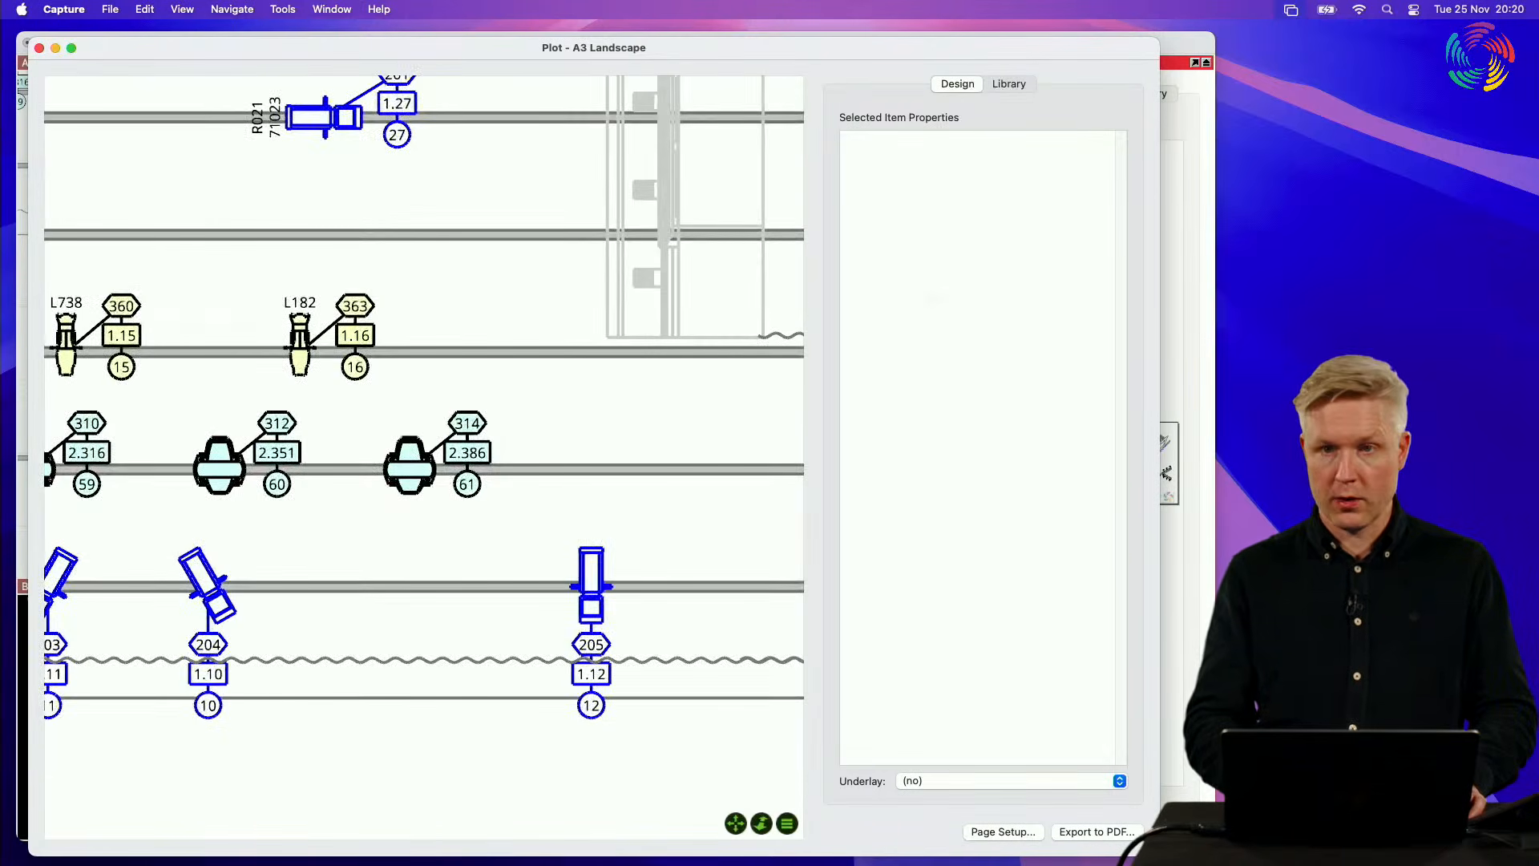
scroll(431, 447, down, 5)
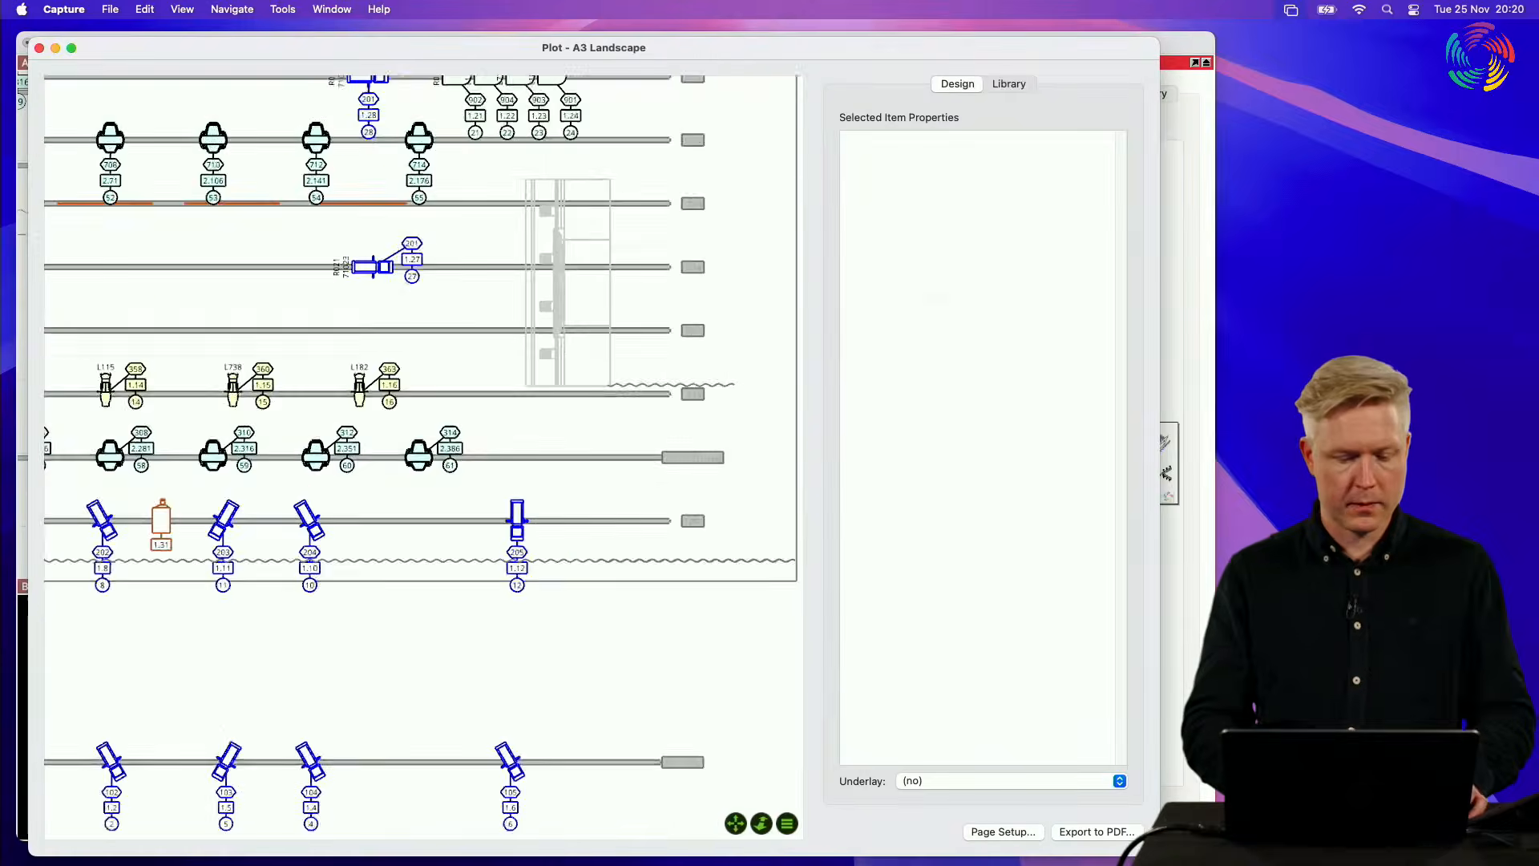
scroll(430, 448, down, 5)
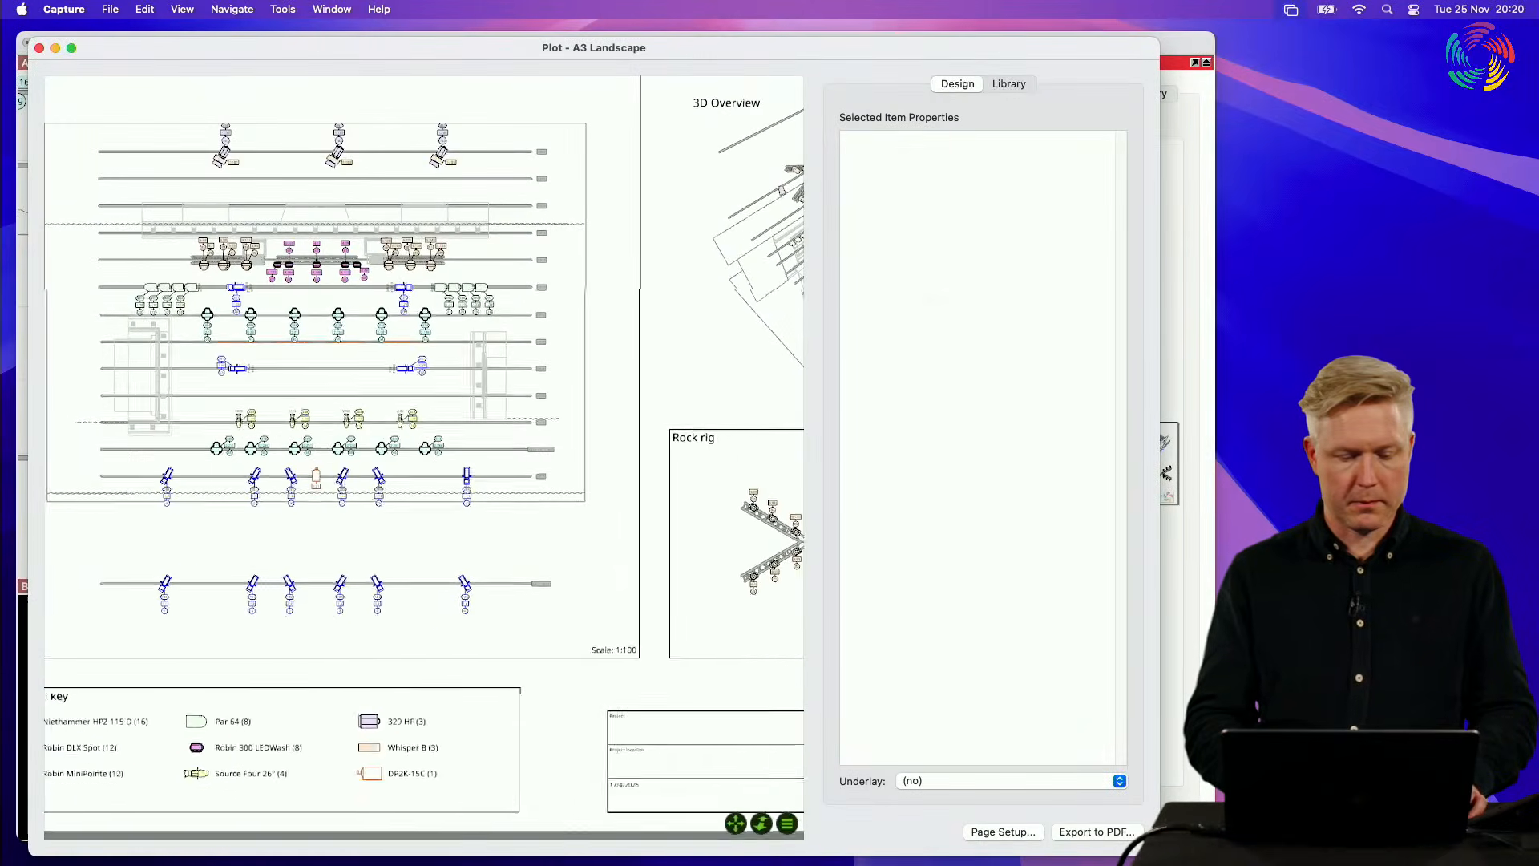
scroll(431, 448, left, 3)
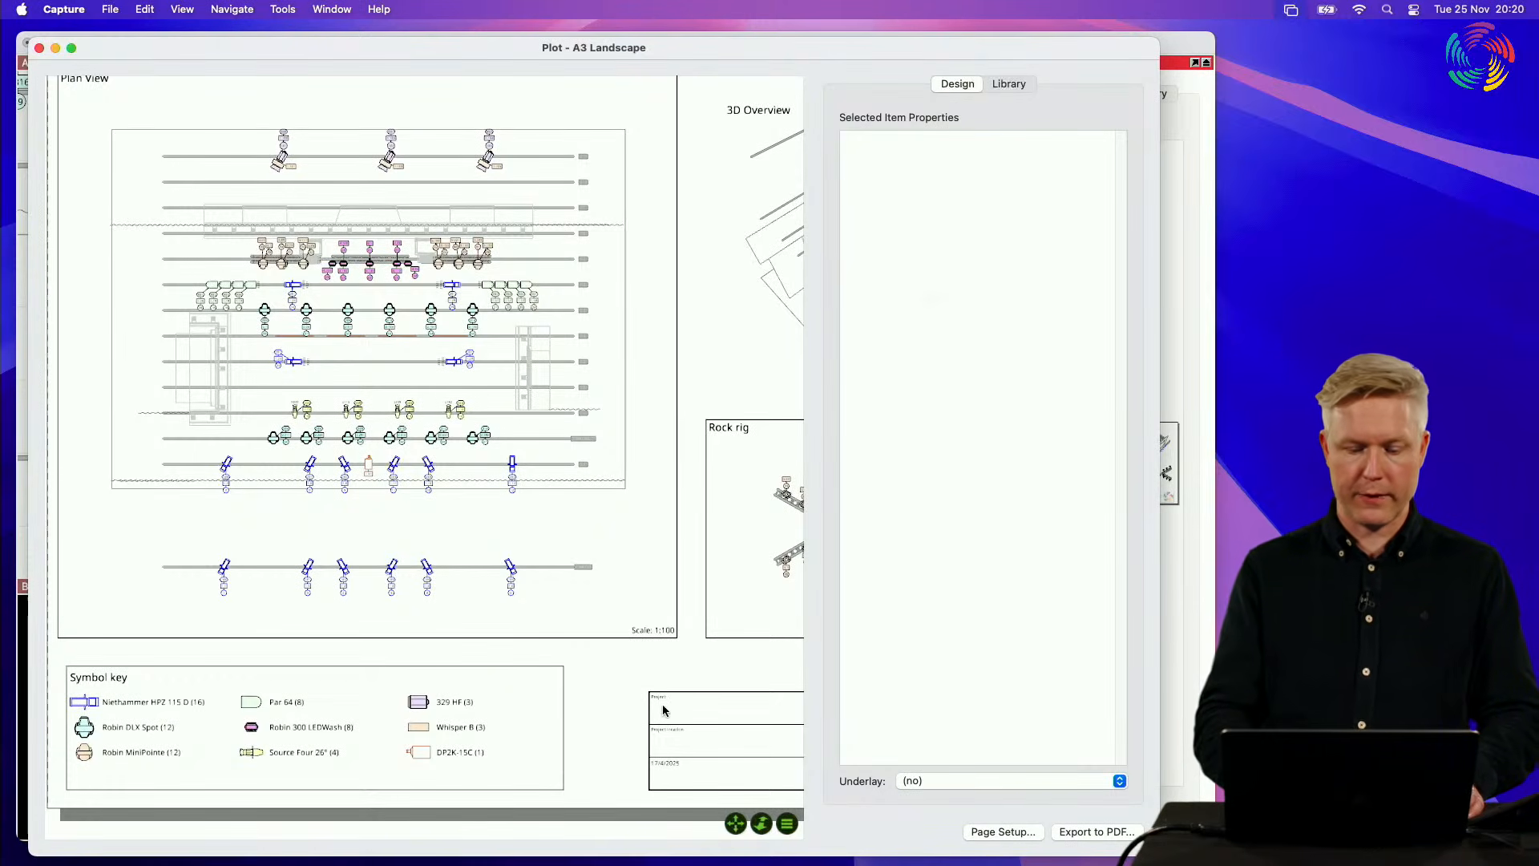
scroll(620, 669, right, 10)
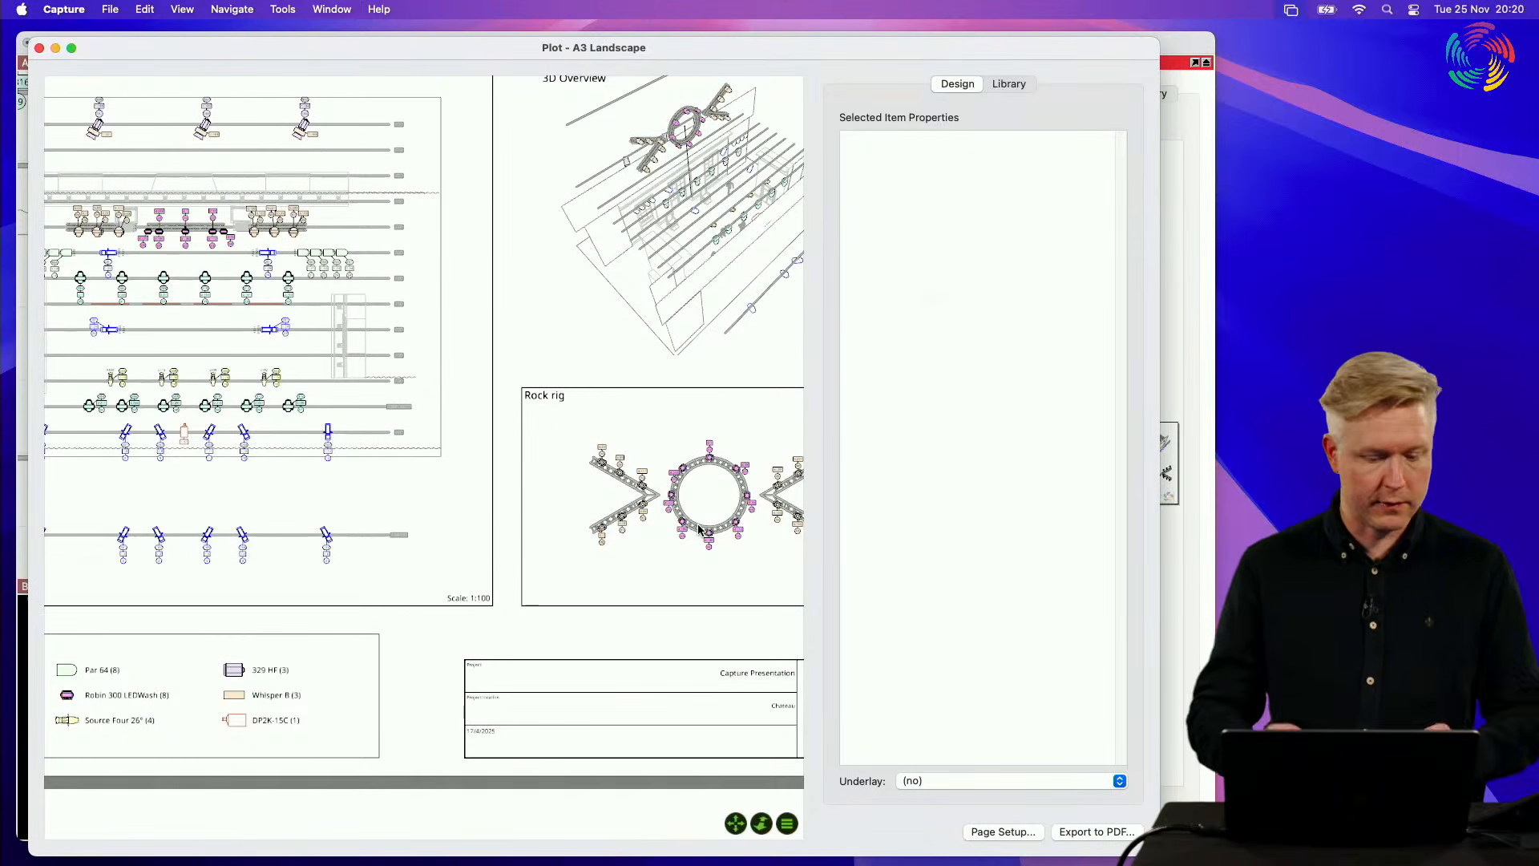
scroll(700, 529, left, 12)
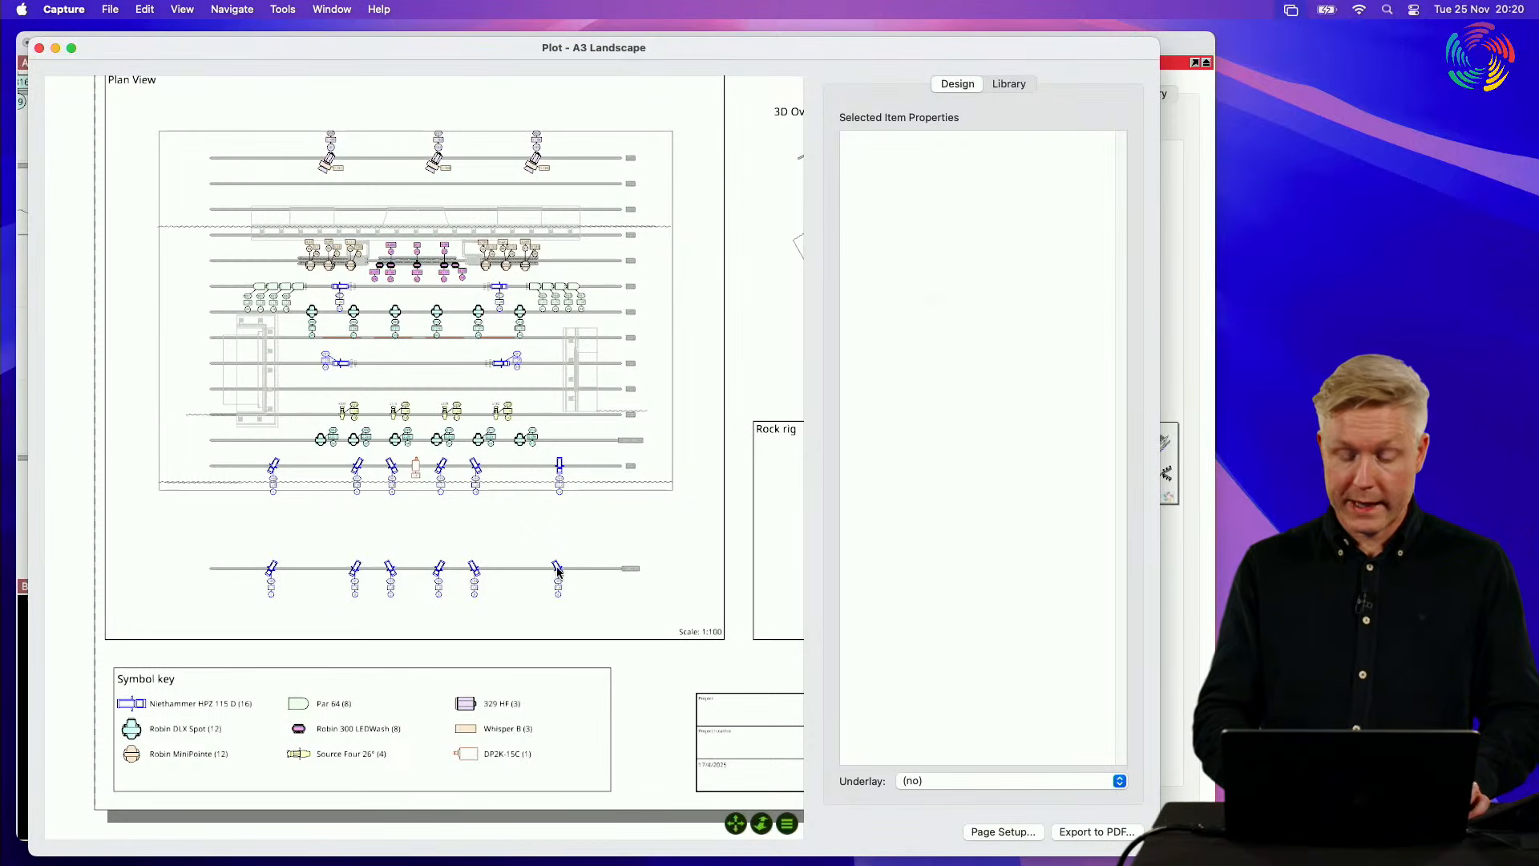
scroll(559, 571, up, 10)
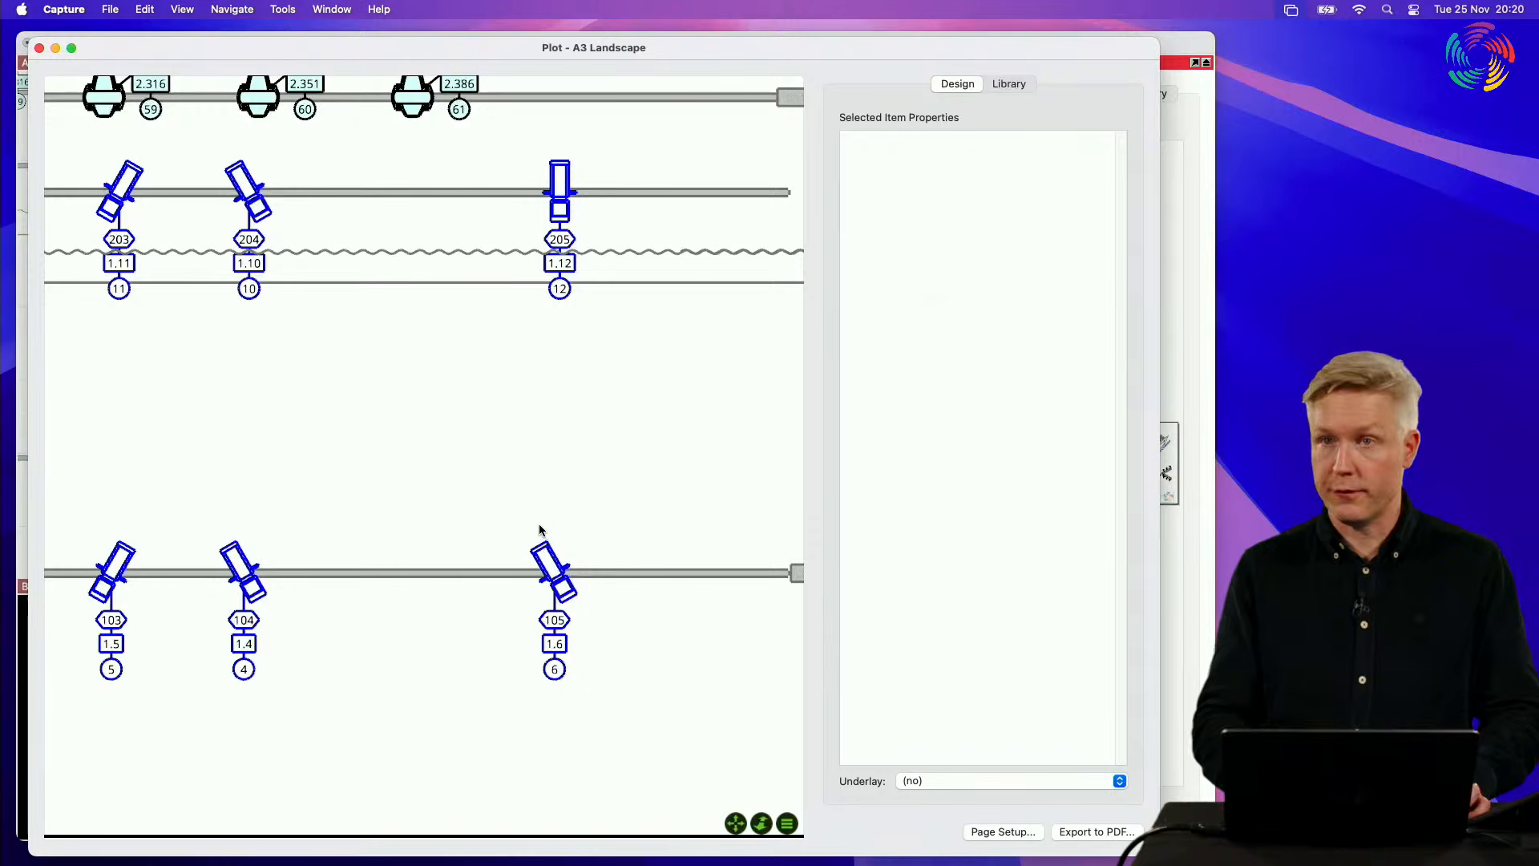
Step: Close the plot editor and select fixture 105 on the front pipe in the Alpha View
click(38, 48)
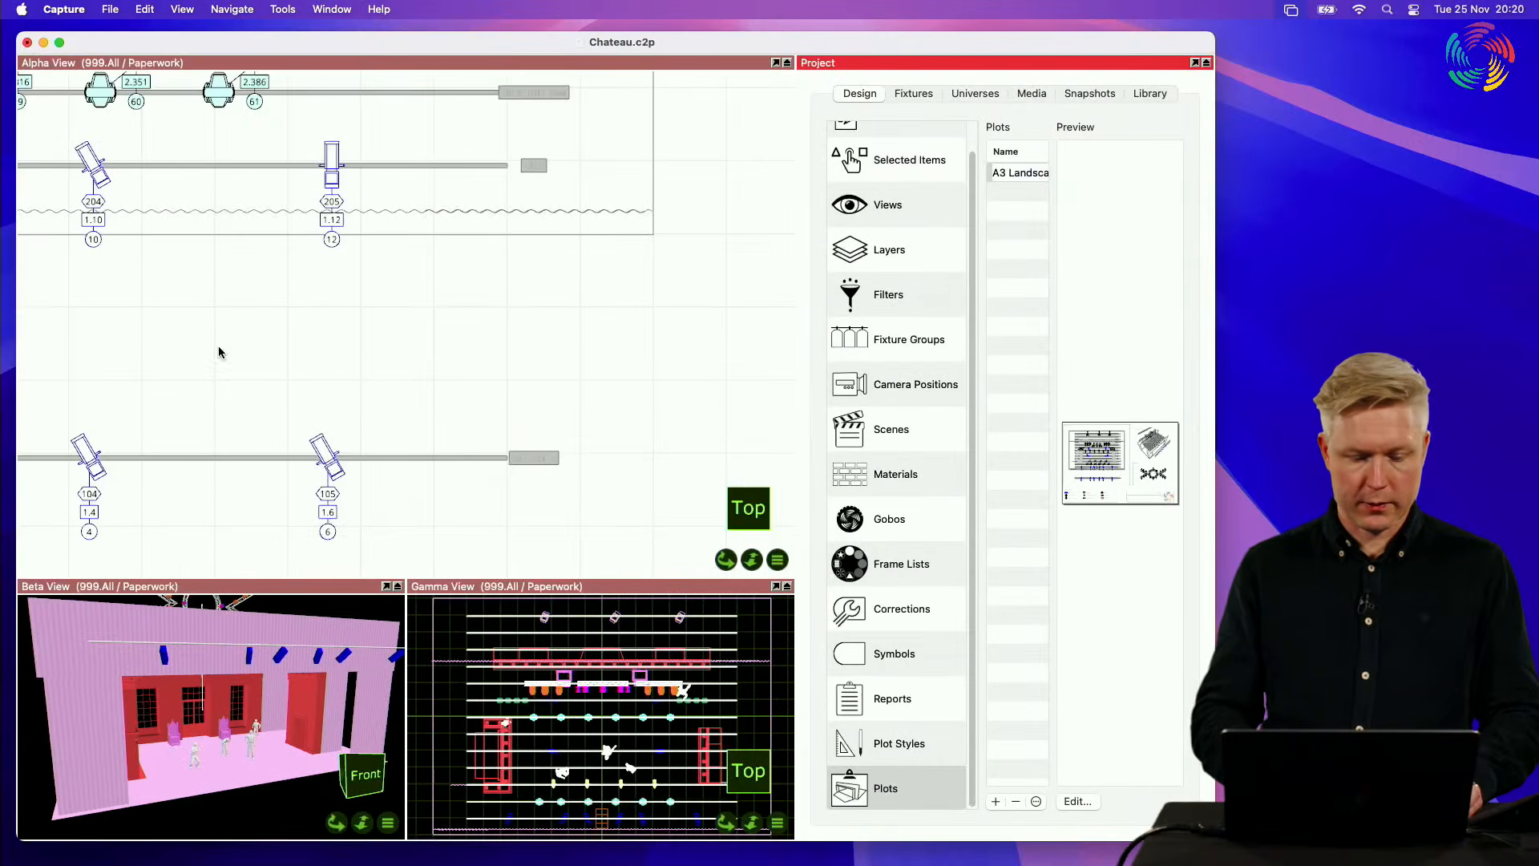
scroll(316, 522, left, 5)
scroll(315, 522, down, 3)
click(451, 391)
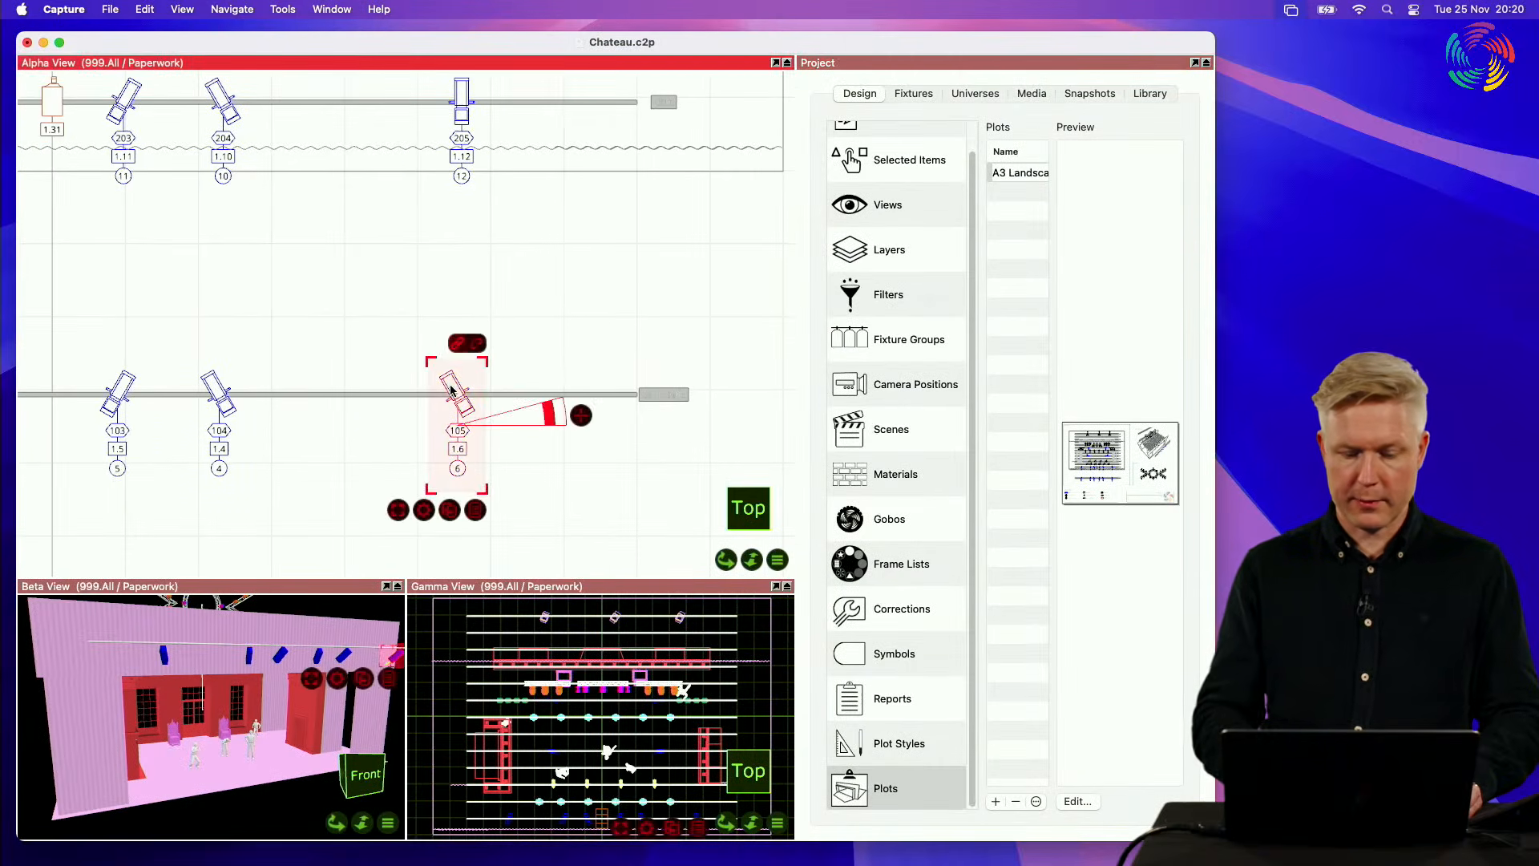
Step: Set the plot symbol scale of selected fixture 105 to 200%
click(917, 164)
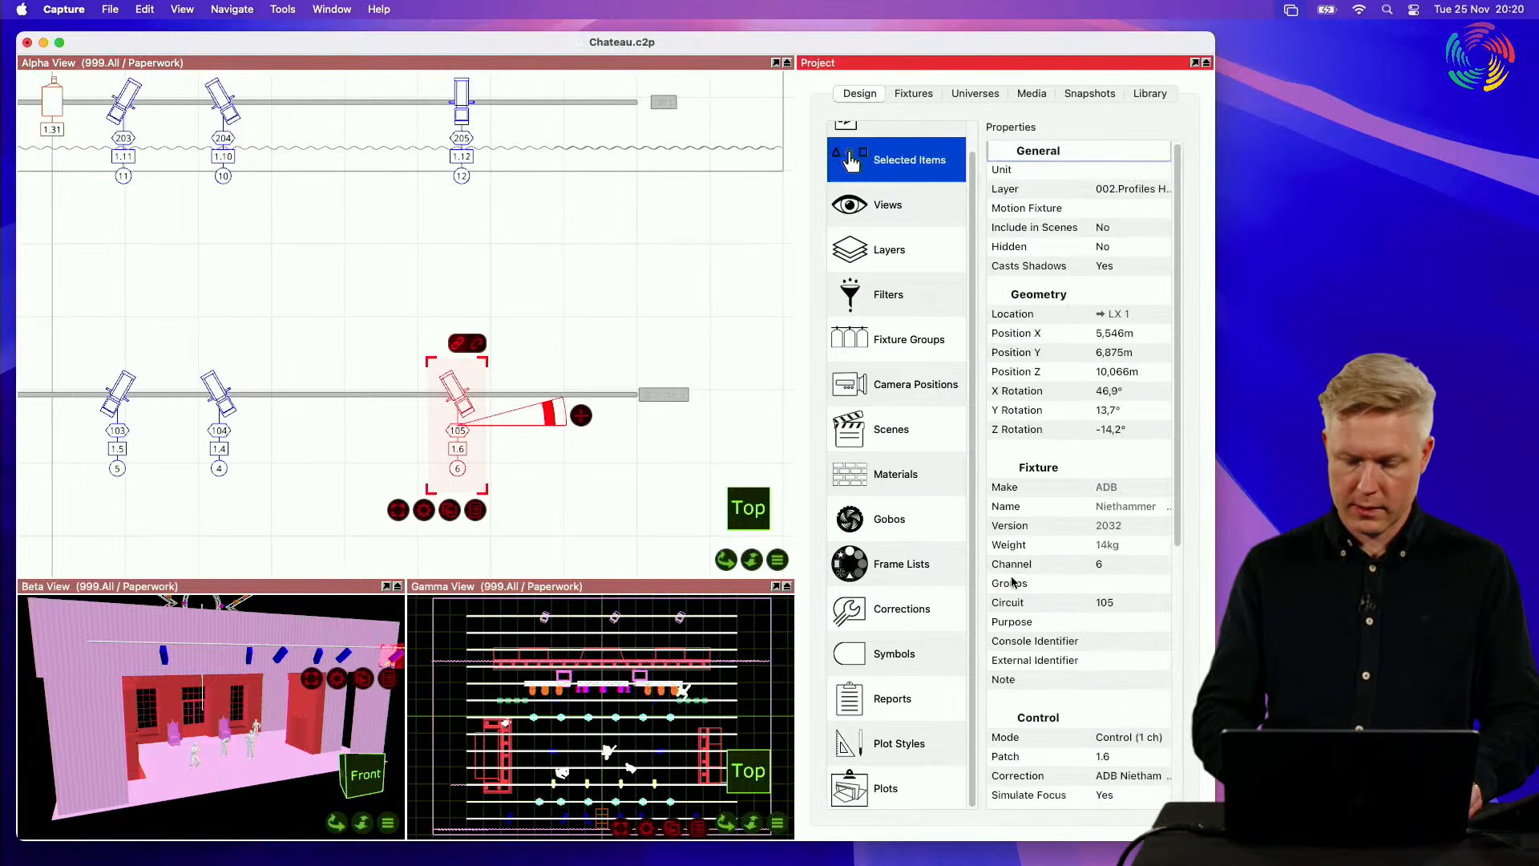
scroll(1012, 583, down, 10)
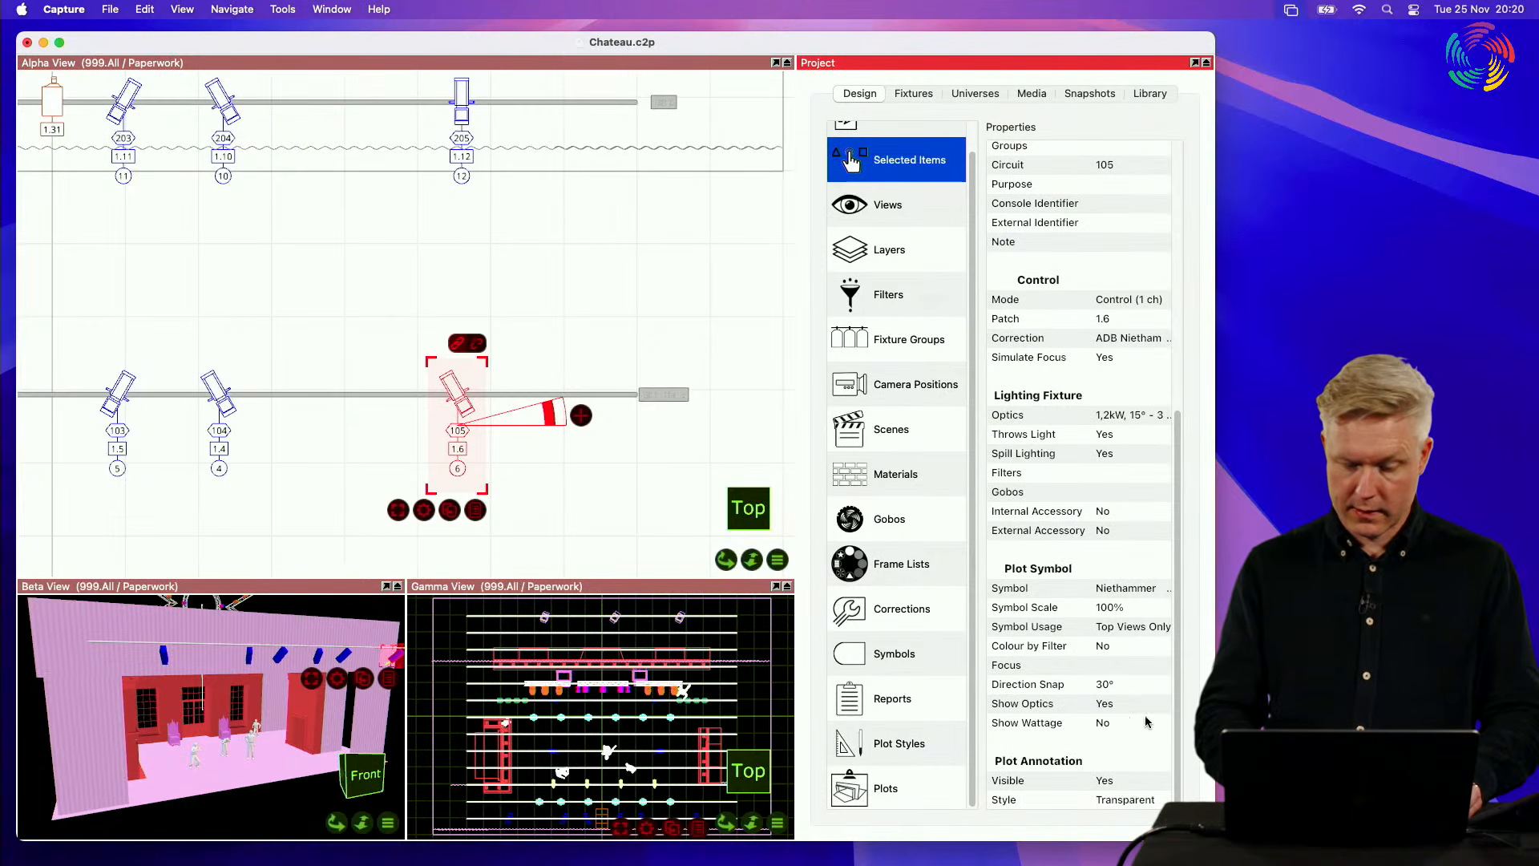
double_click(1110, 607)
text(200)
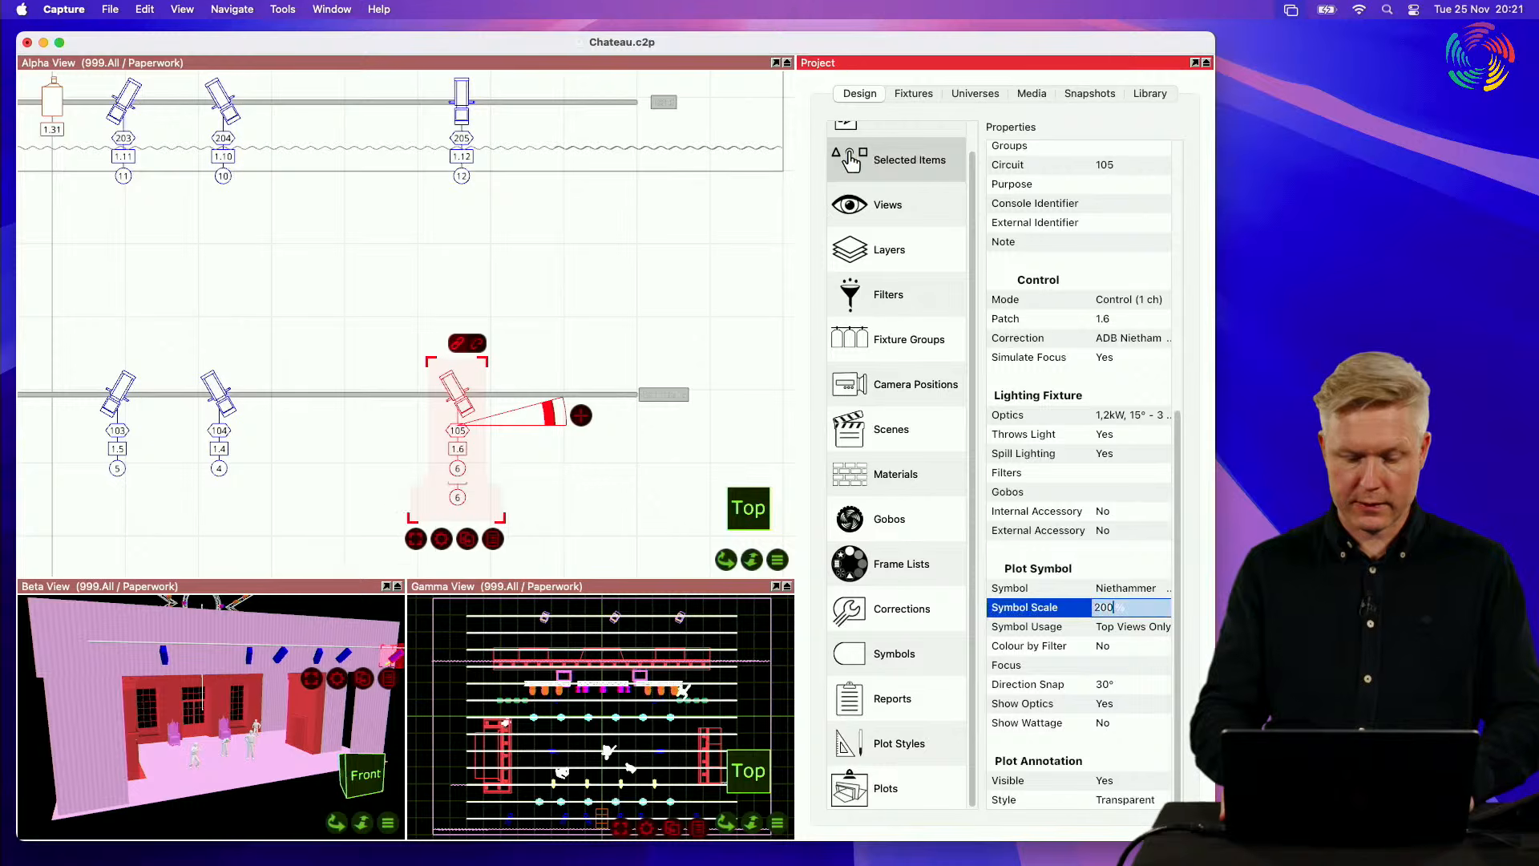
key(Return)
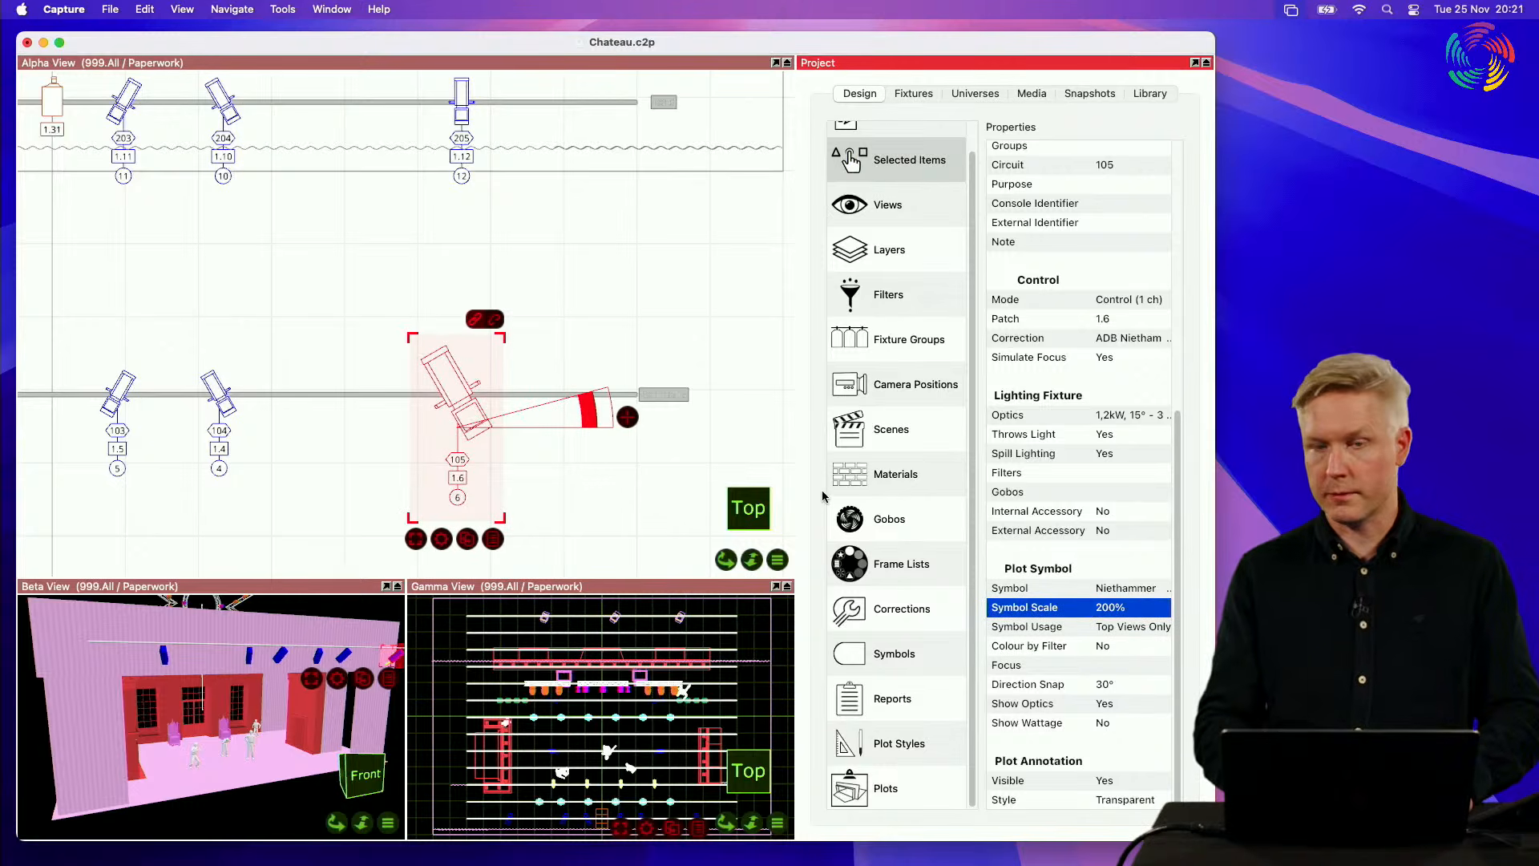
Step: Open the A3 Landscape plot, examine fixture 105's symbol against its neighbours in the Plan View, and close the plot
click(884, 792)
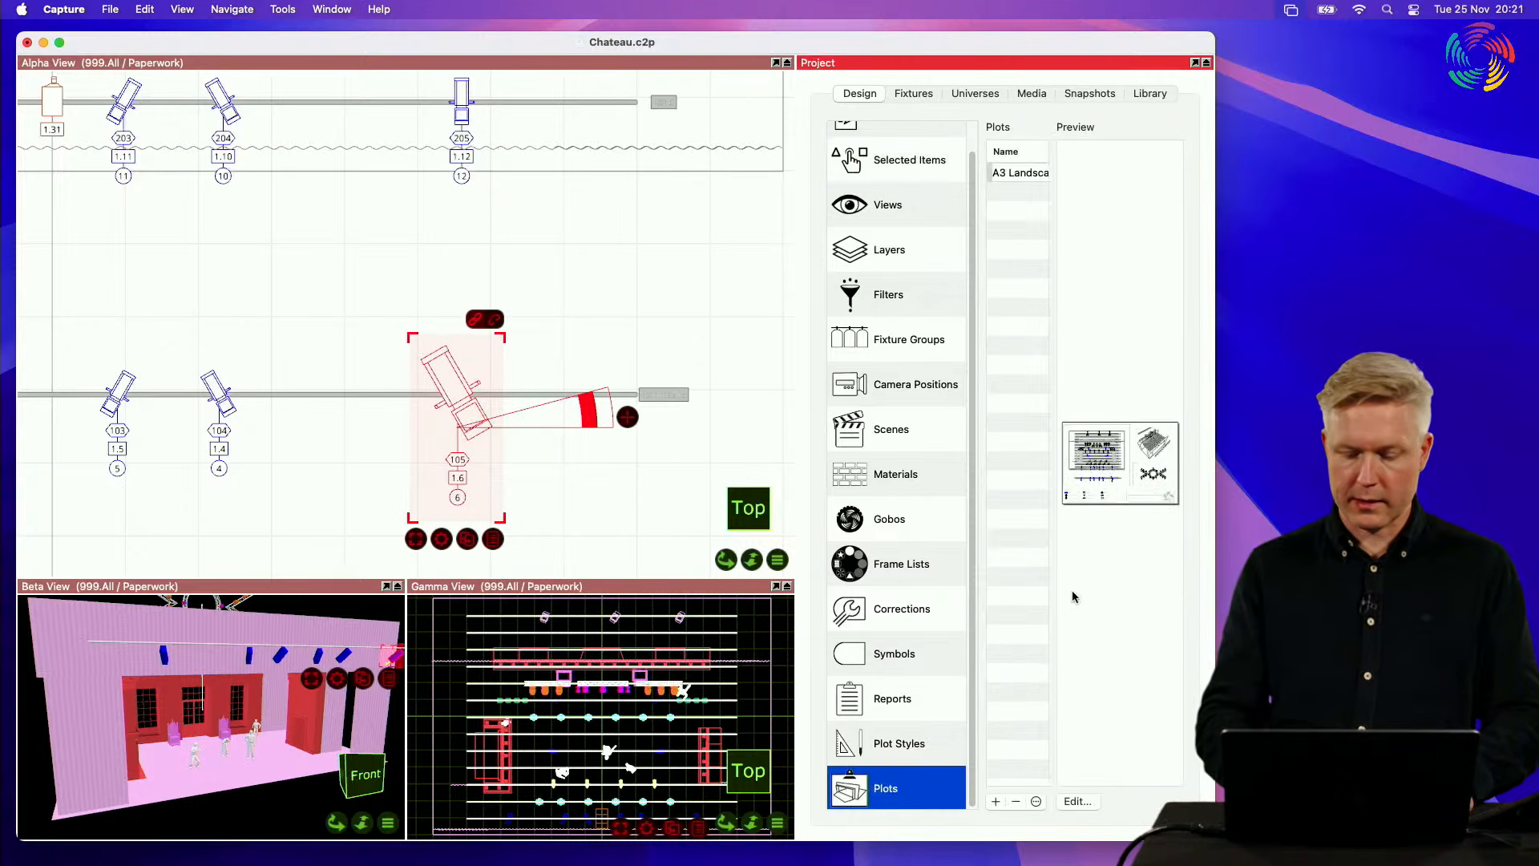
click(1077, 801)
scroll(368, 580, up, 5)
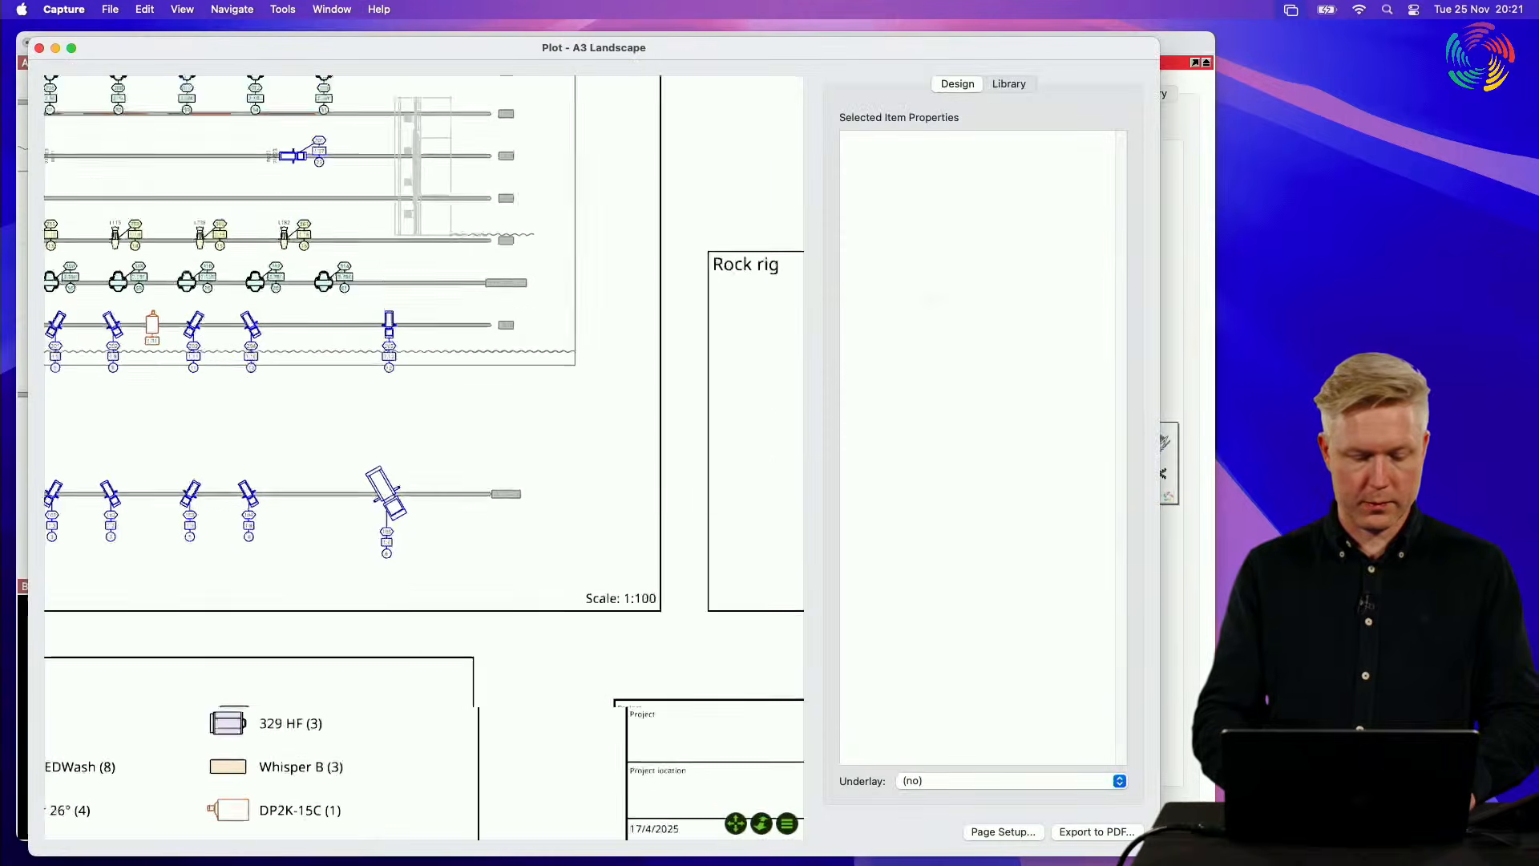
scroll(368, 579, down, 3)
scroll(368, 580, left, 5)
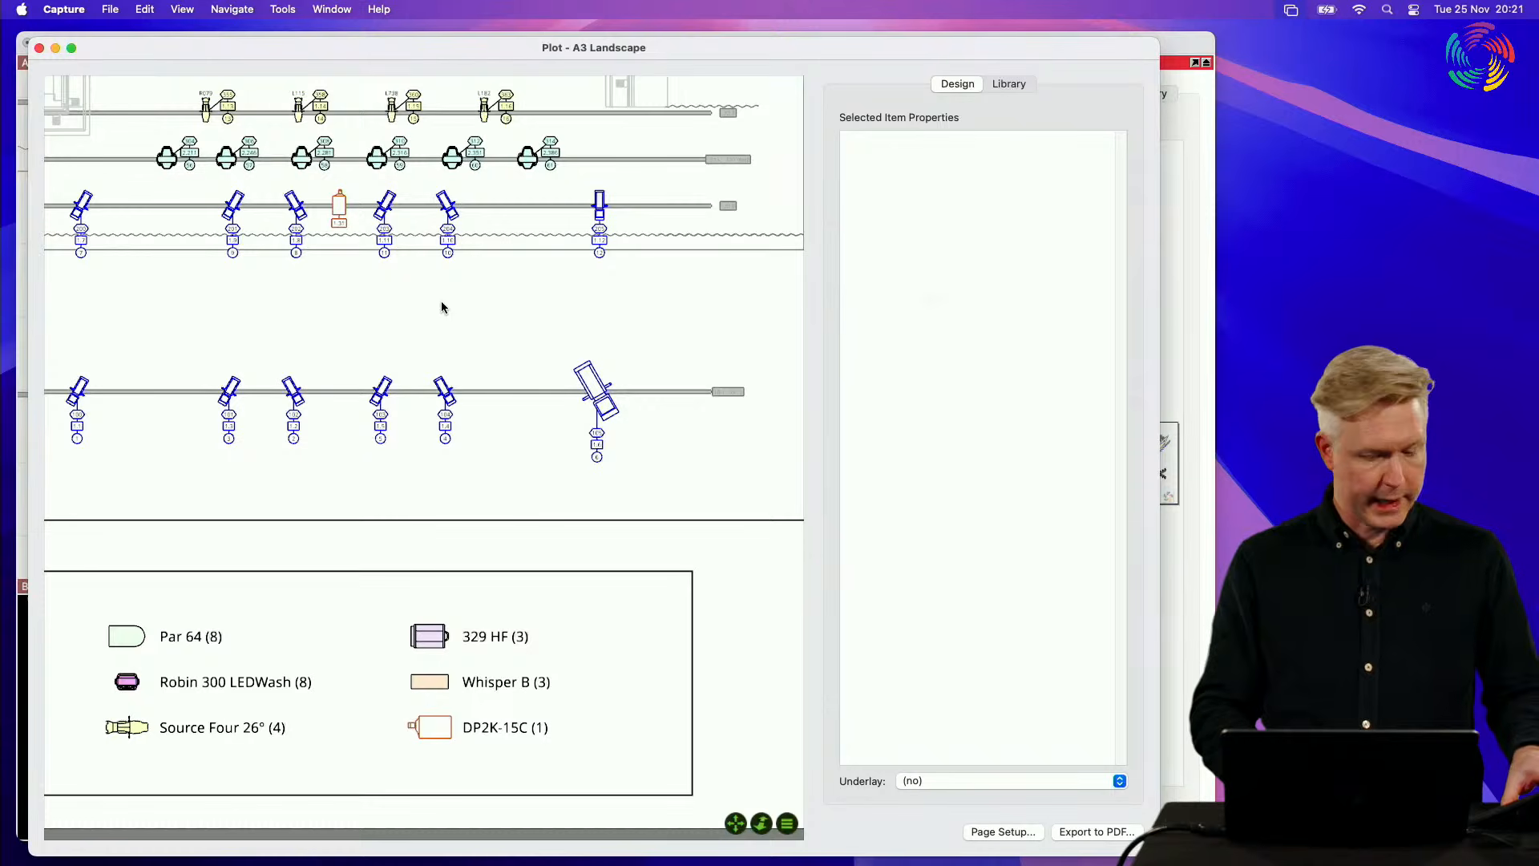
click(39, 48)
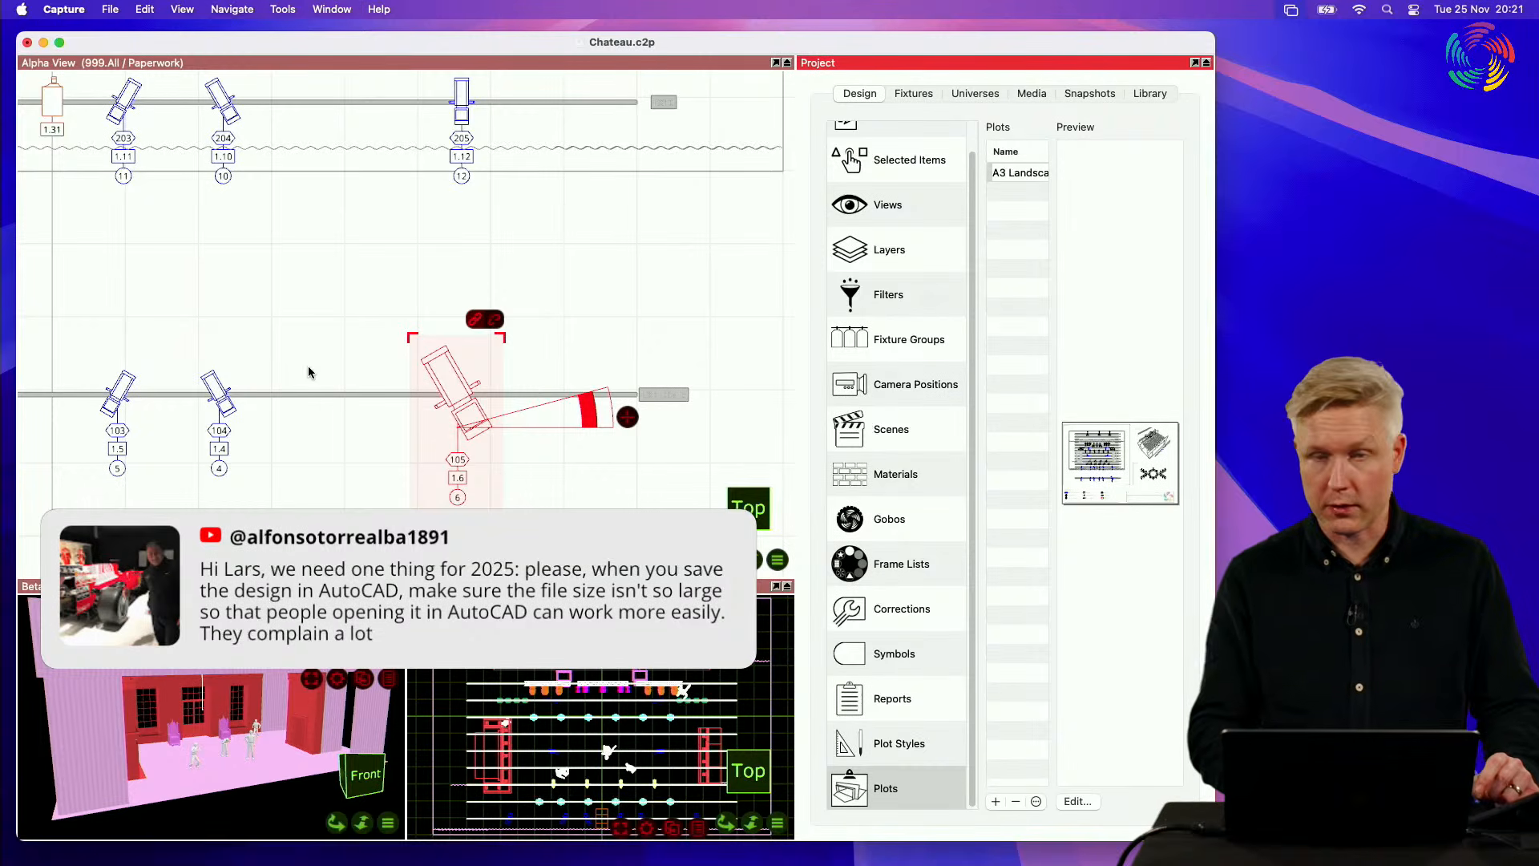
Step: Clear the selection and place a Cylinder from the library's Forms objects between the two front pipes in the Alpha View
click(313, 311)
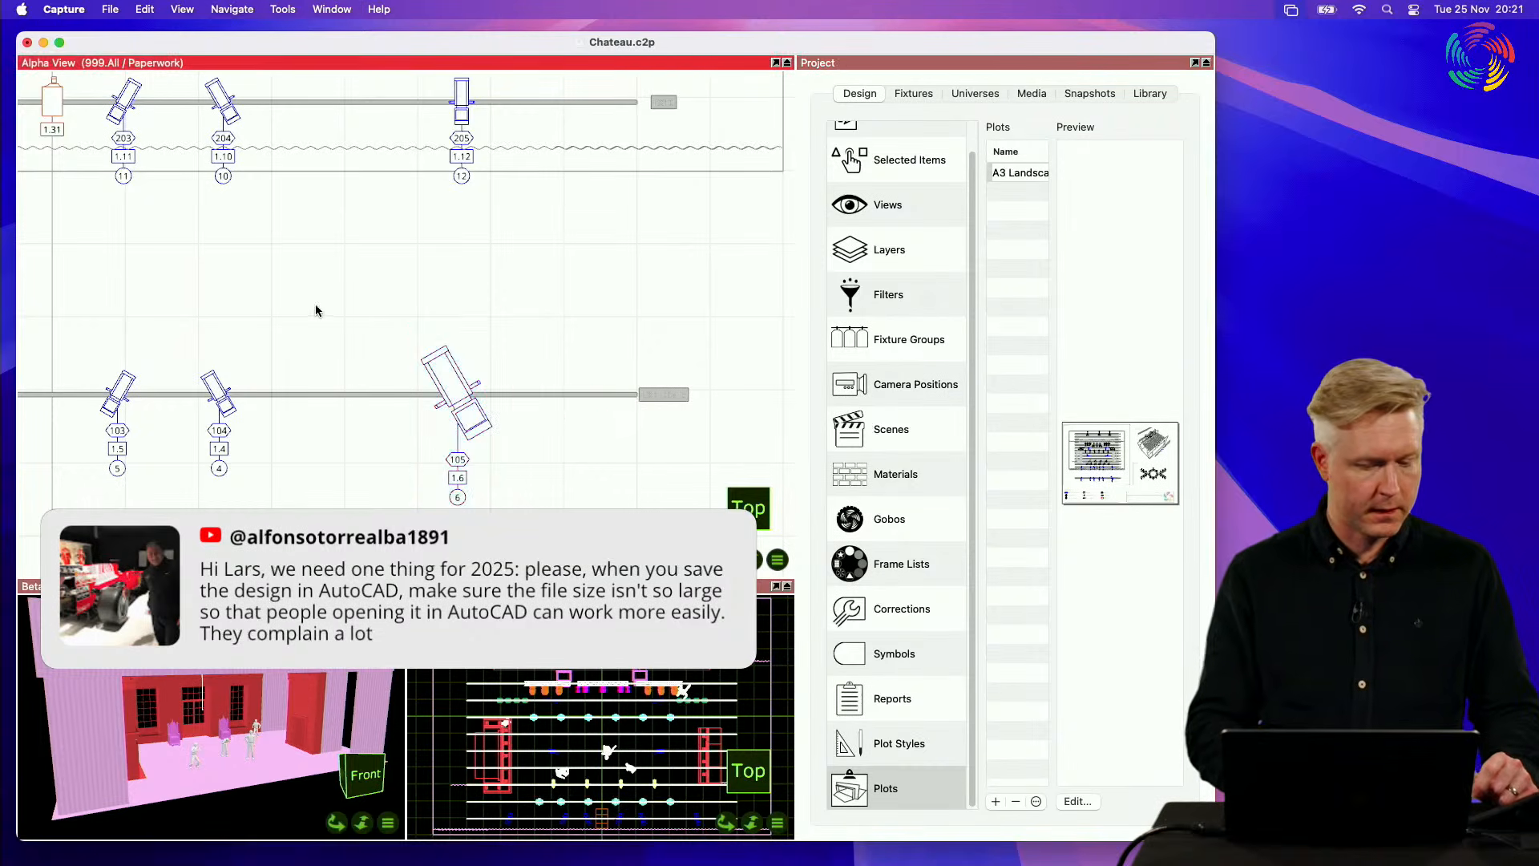
scroll(313, 311, down, 2)
scroll(316, 311, down, 5)
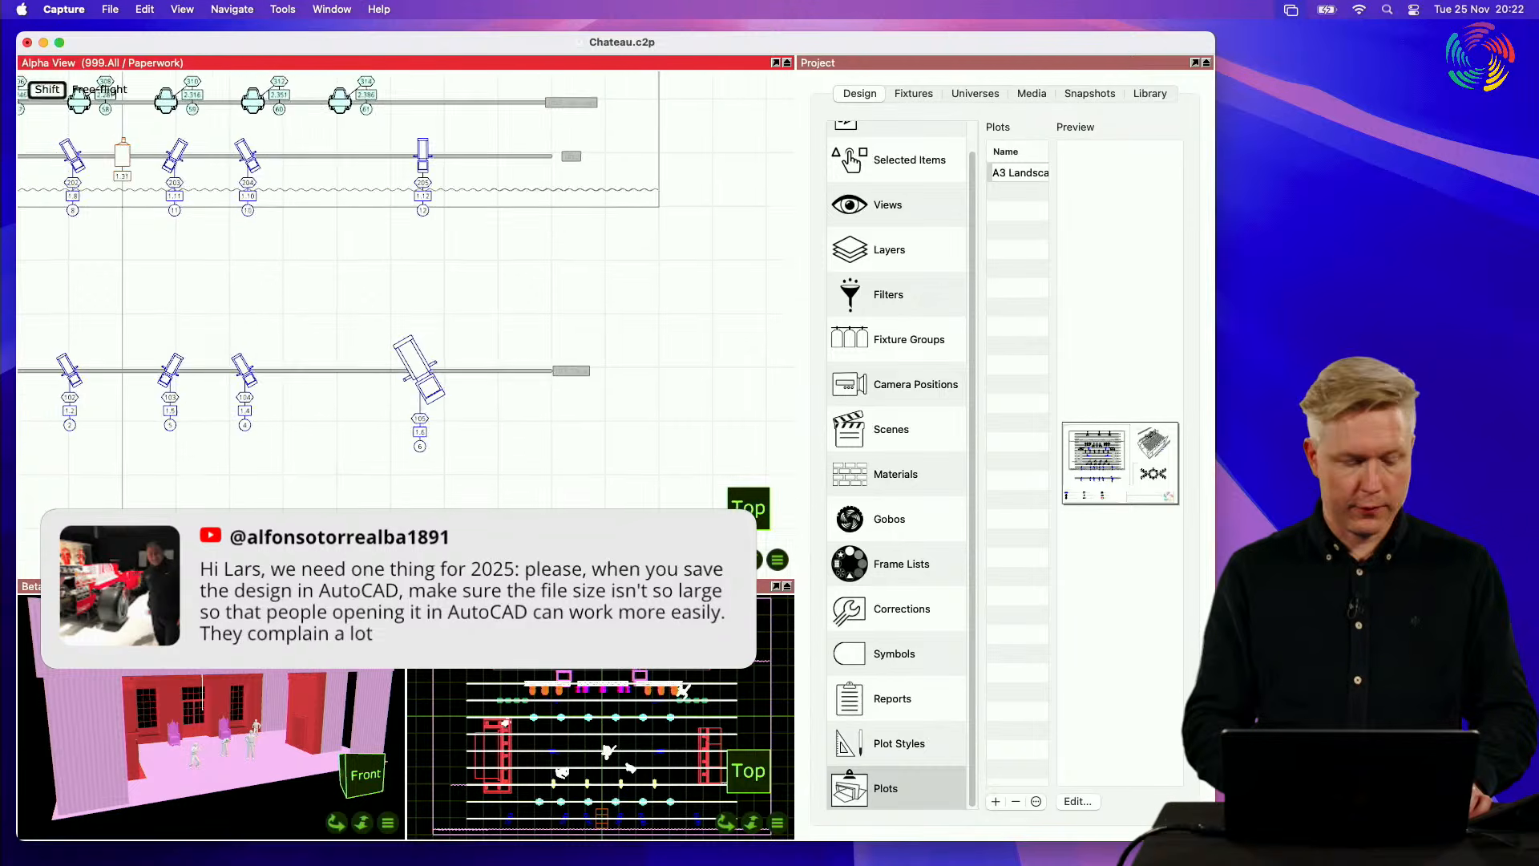
scroll(316, 311, up, 3)
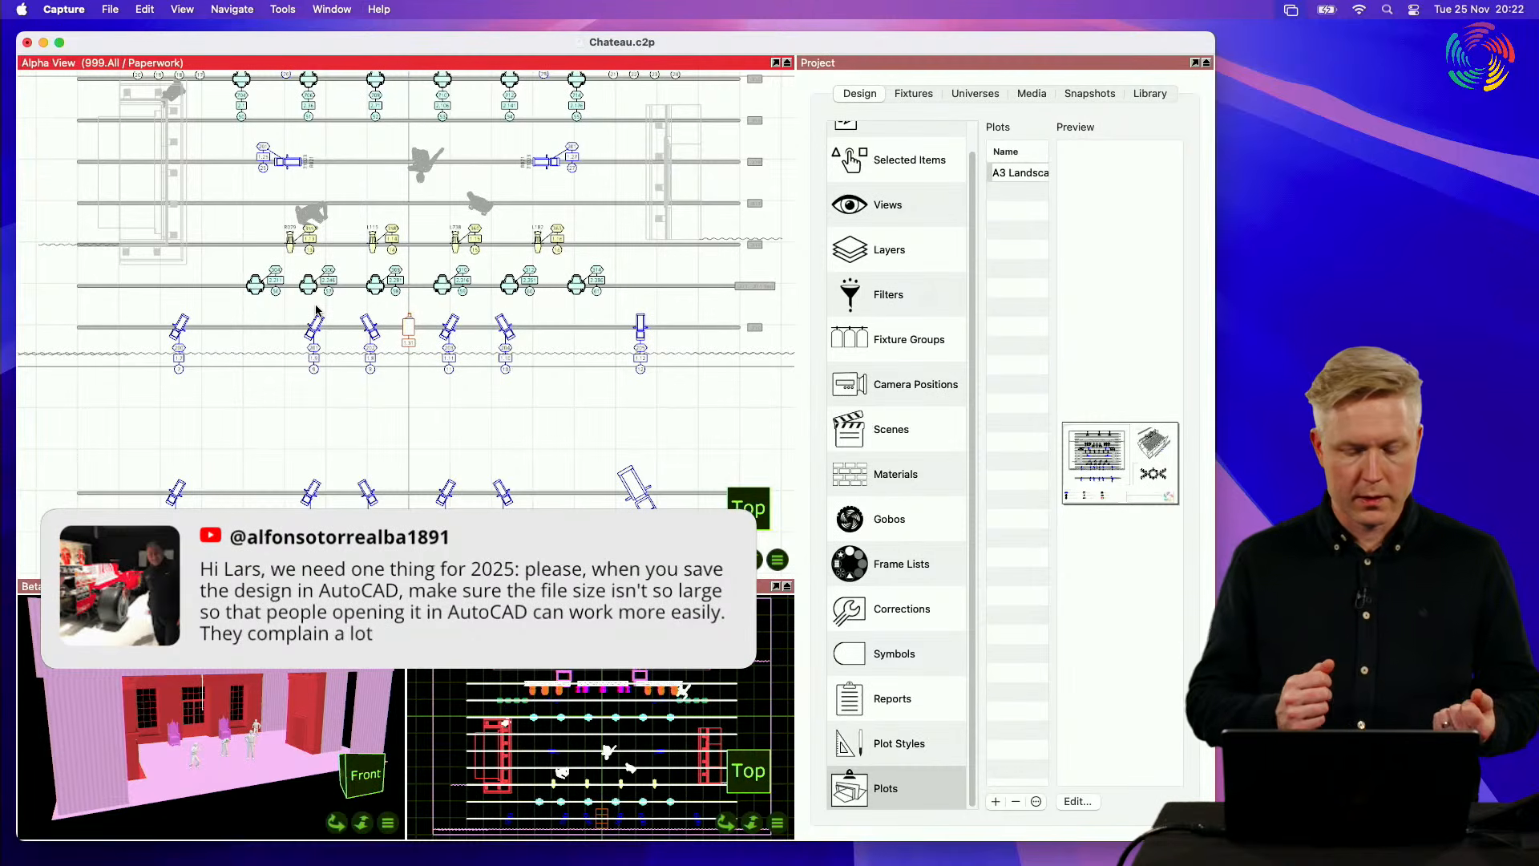
scroll(865, 277, up, 1)
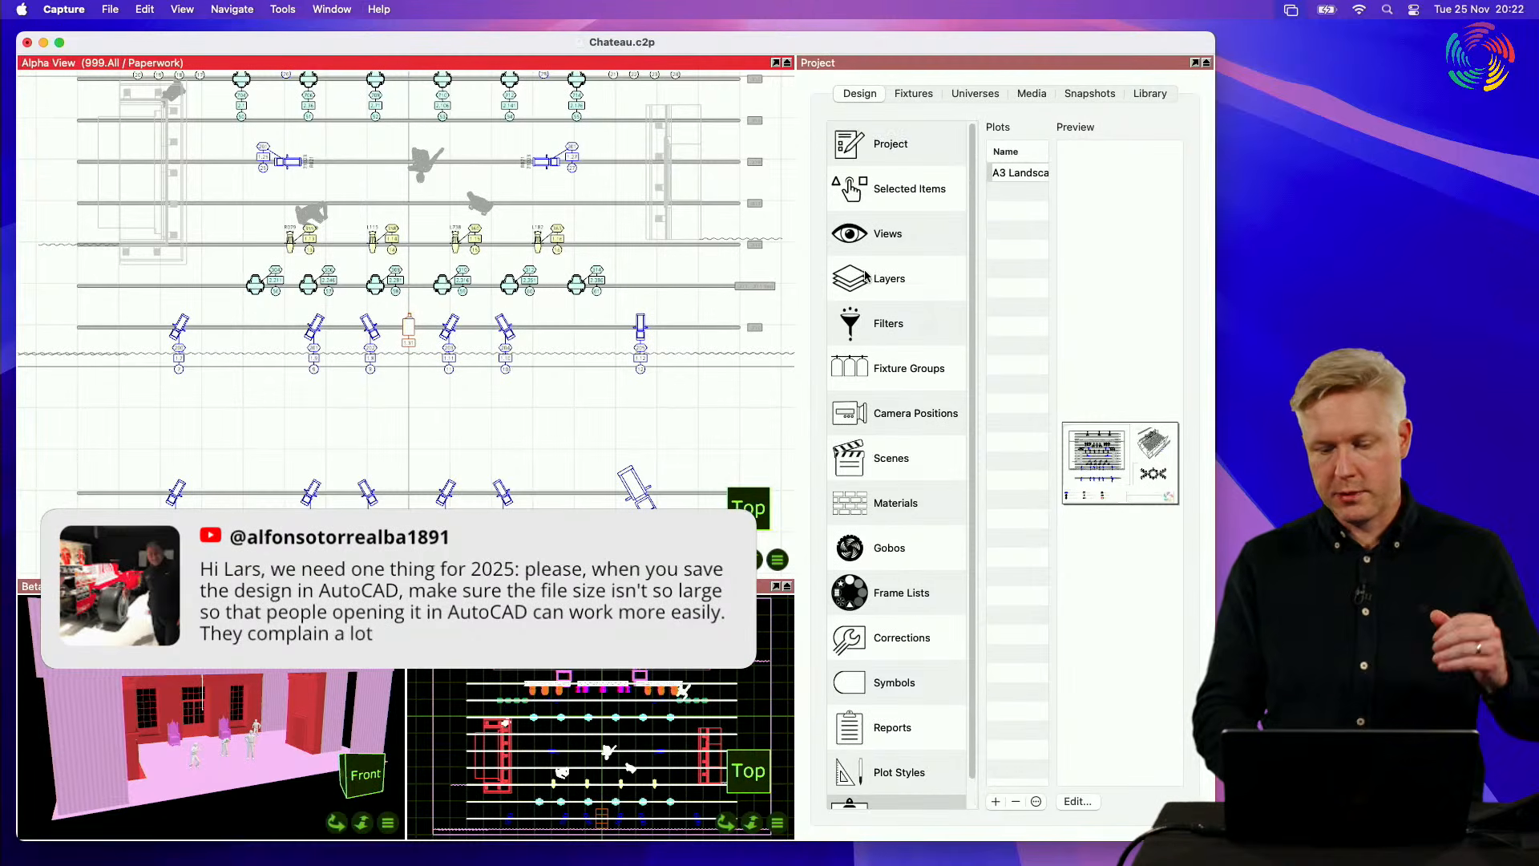
click(1151, 94)
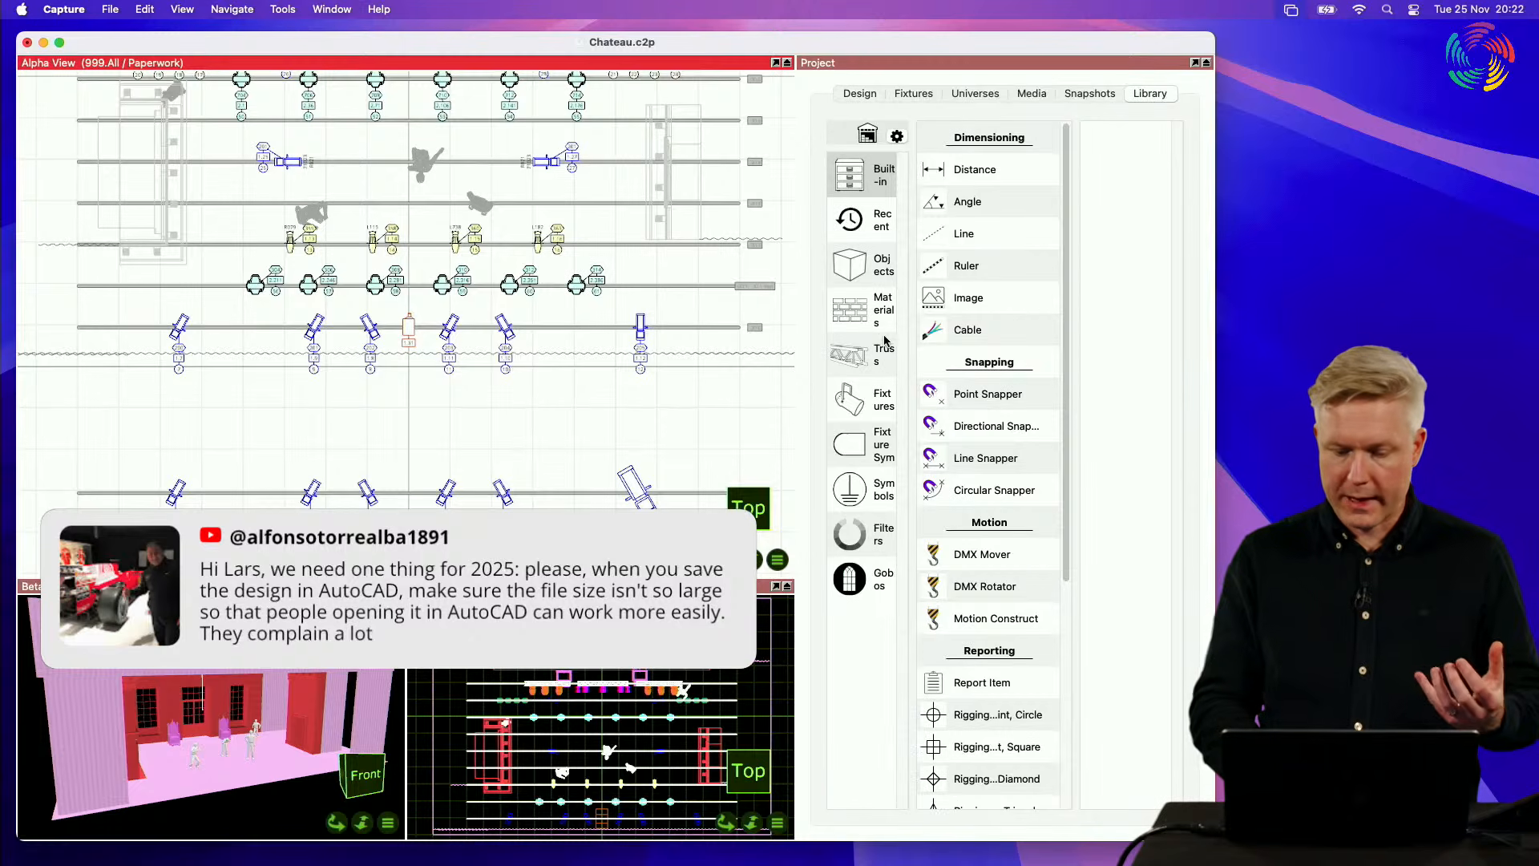
click(866, 277)
click(1006, 234)
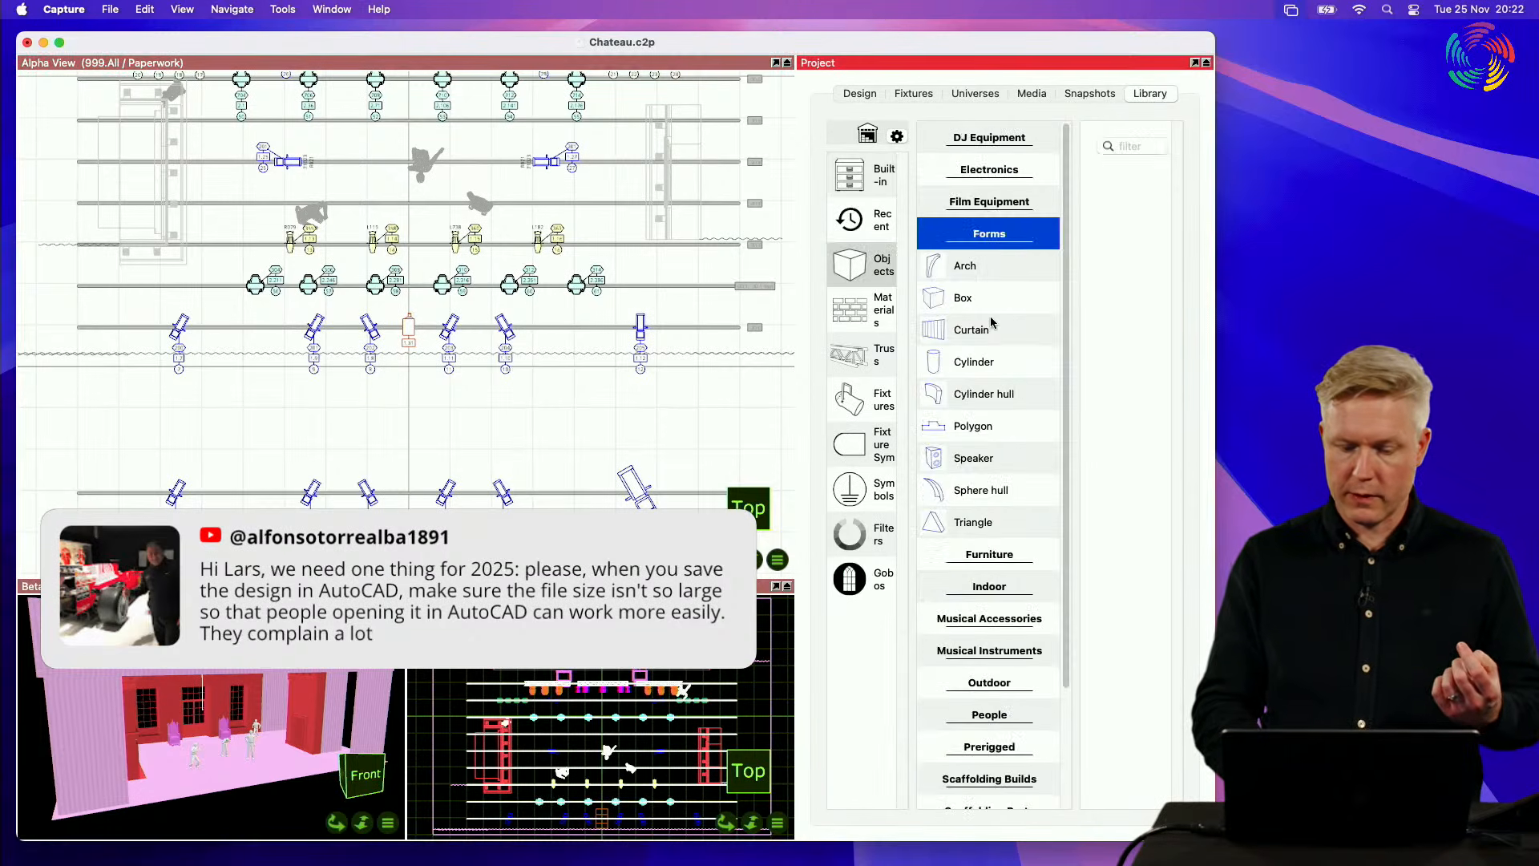
drag(992, 359, 395, 406)
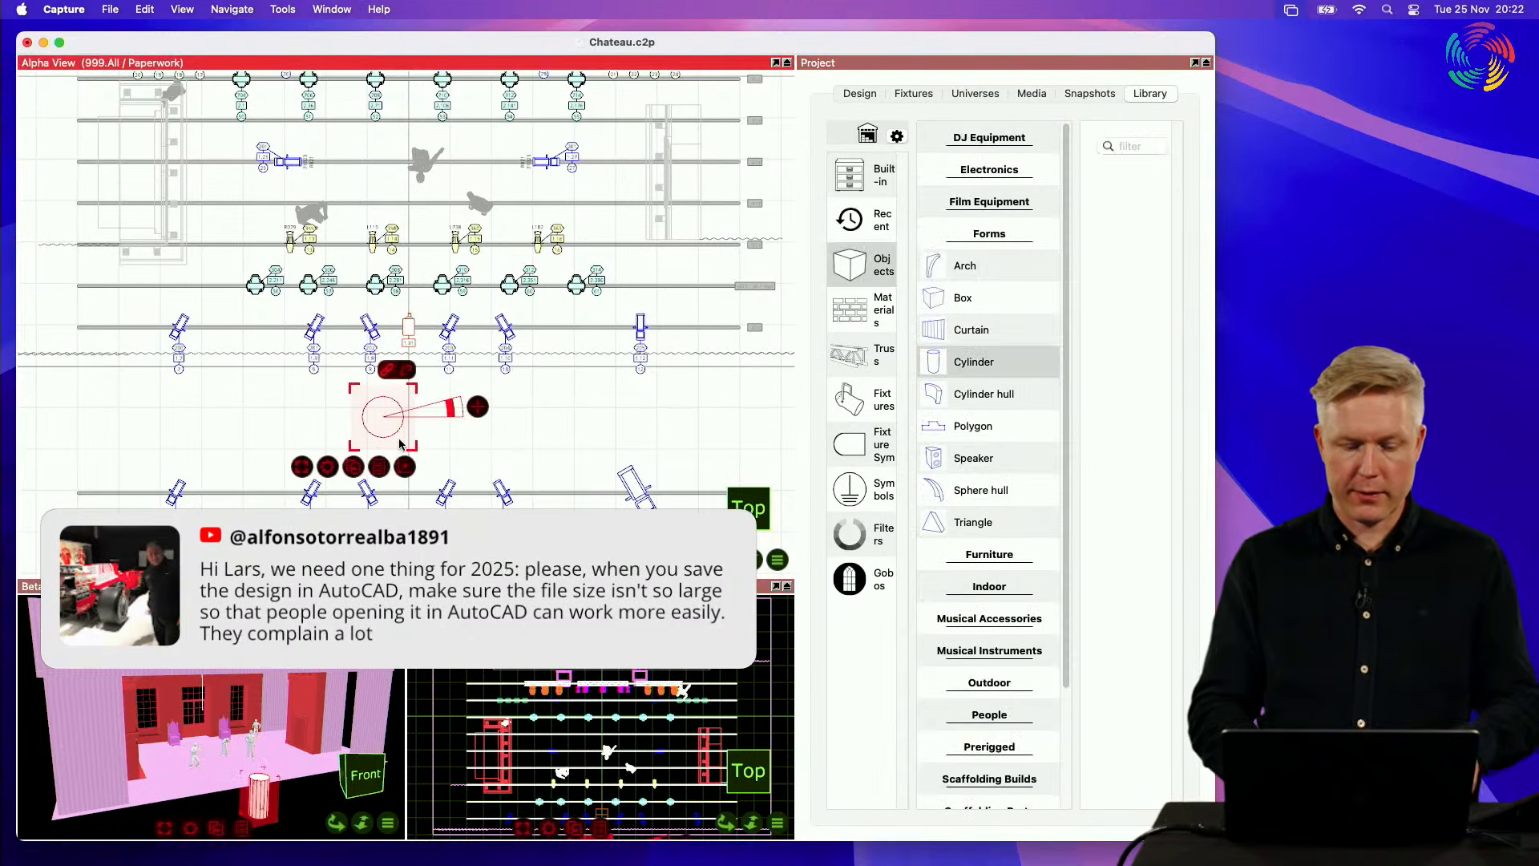
Step: Examine the cylinder's wireframe up close and in perspective among the surrounding stage geometry, and deselect it
shift+scroll(395, 406, up, 3)
shift+scroll(406, 433, up, 1)
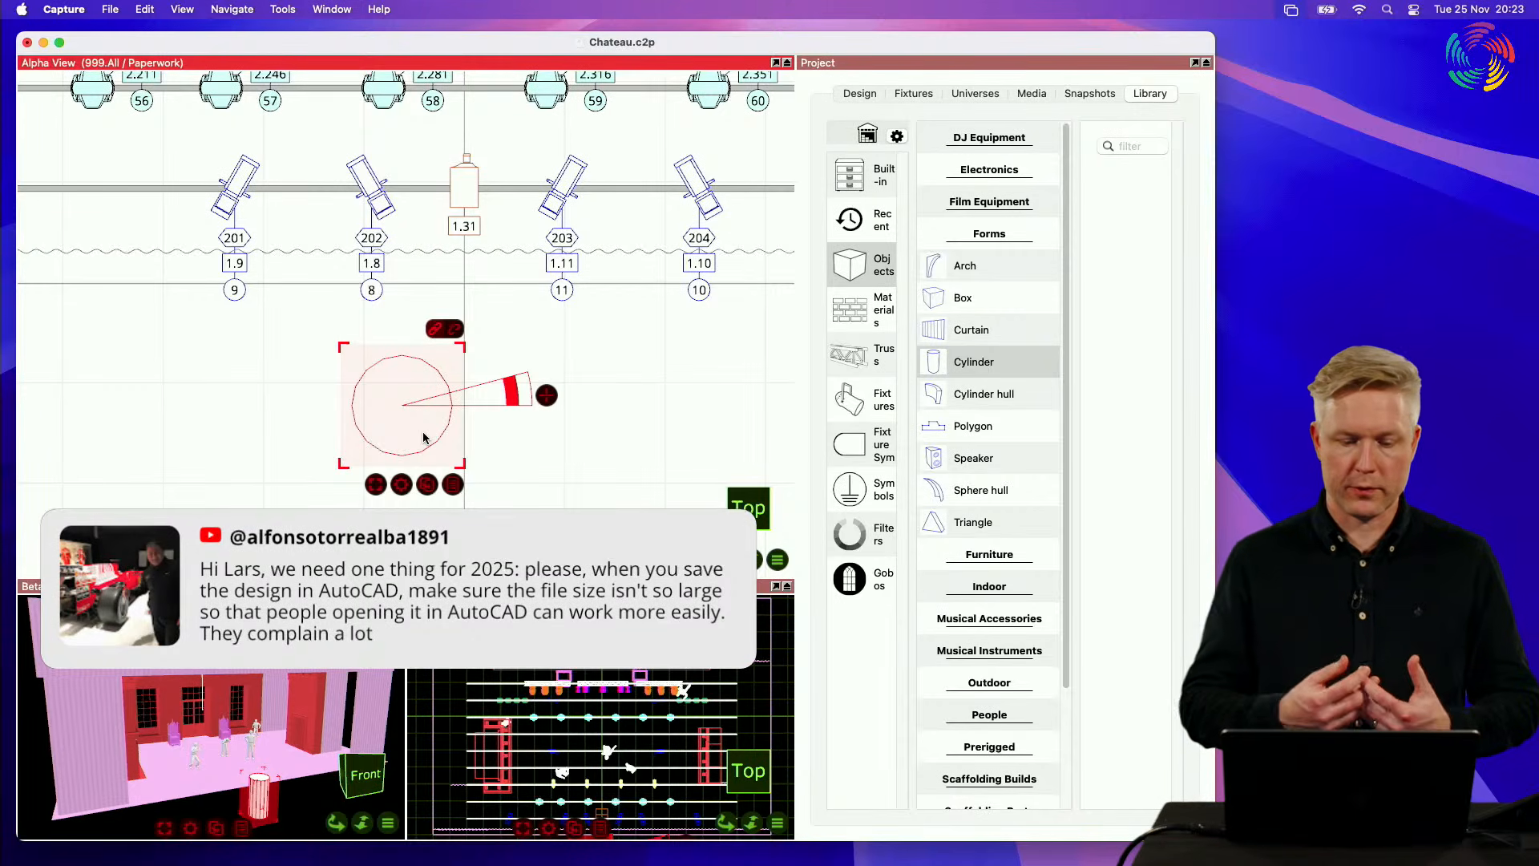
right_drag(424, 438, 423, 437)
scroll(477, 416, up, 5)
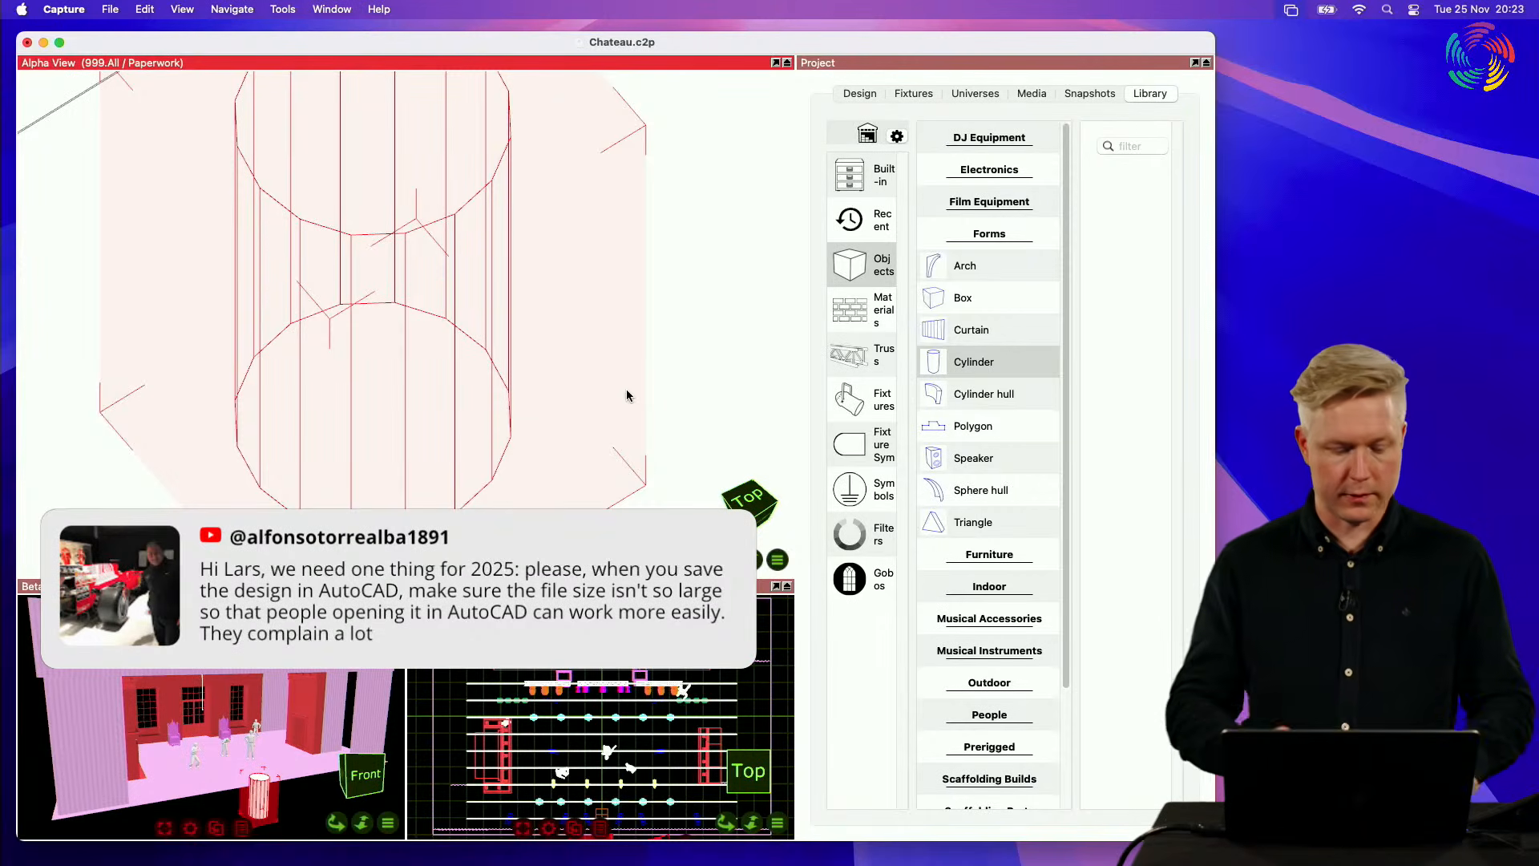
scroll(627, 393, down, 10)
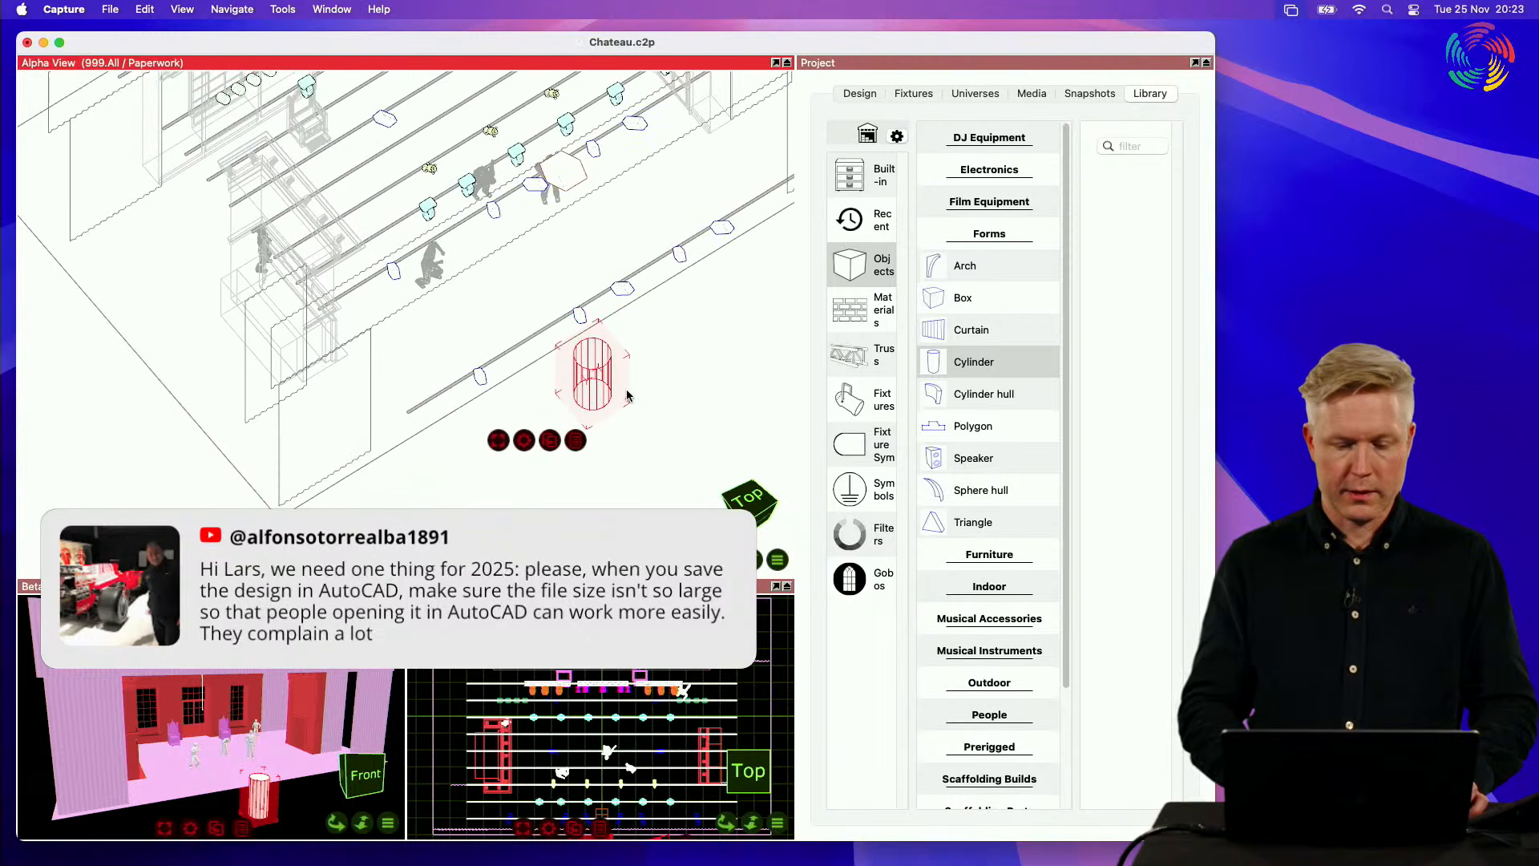
middle_drag(626, 391, 519, 452)
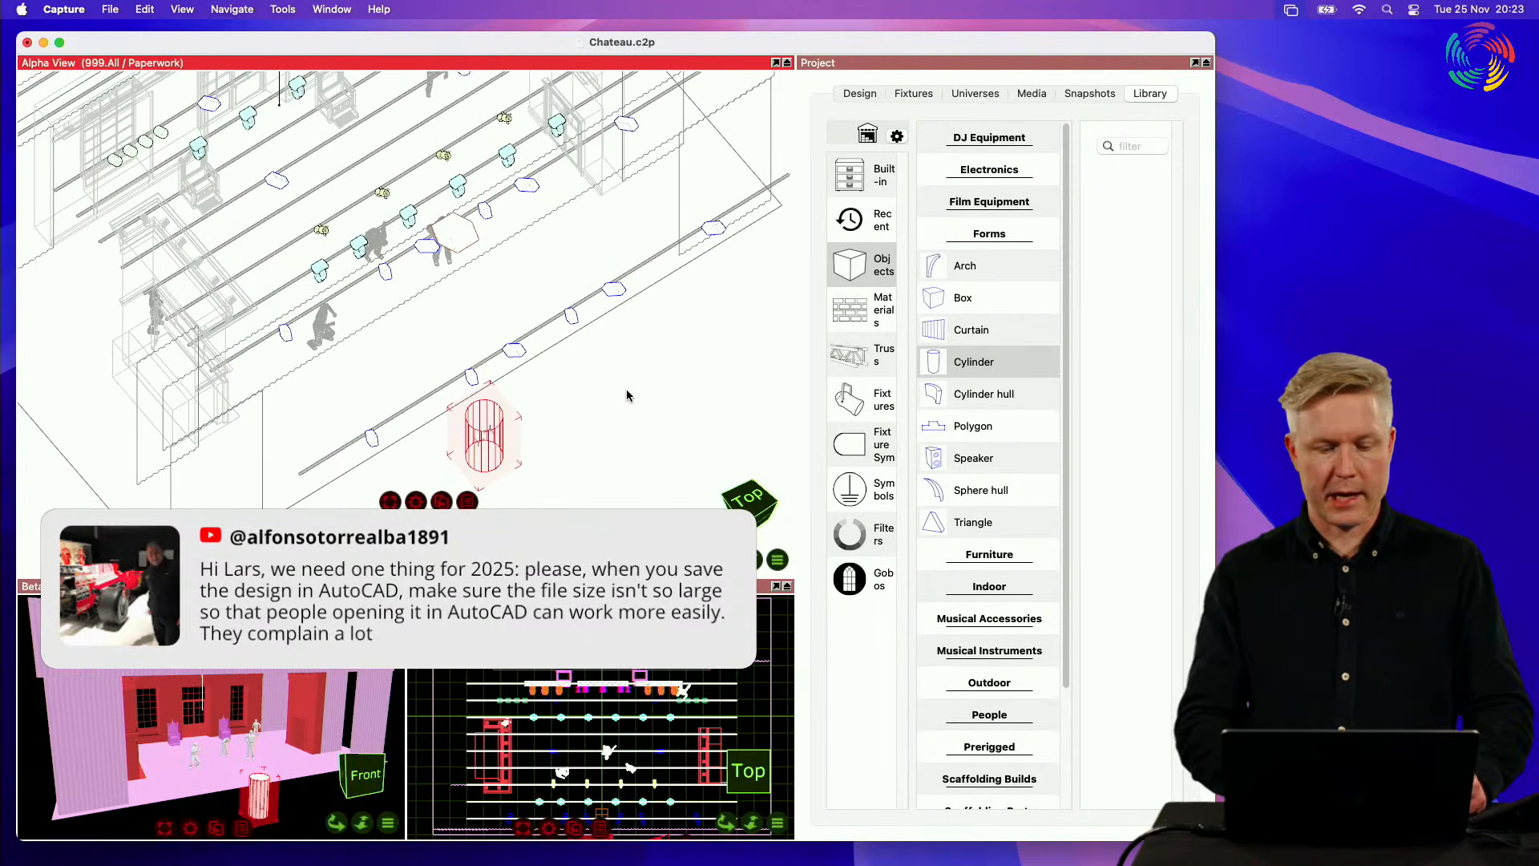
click(666, 423)
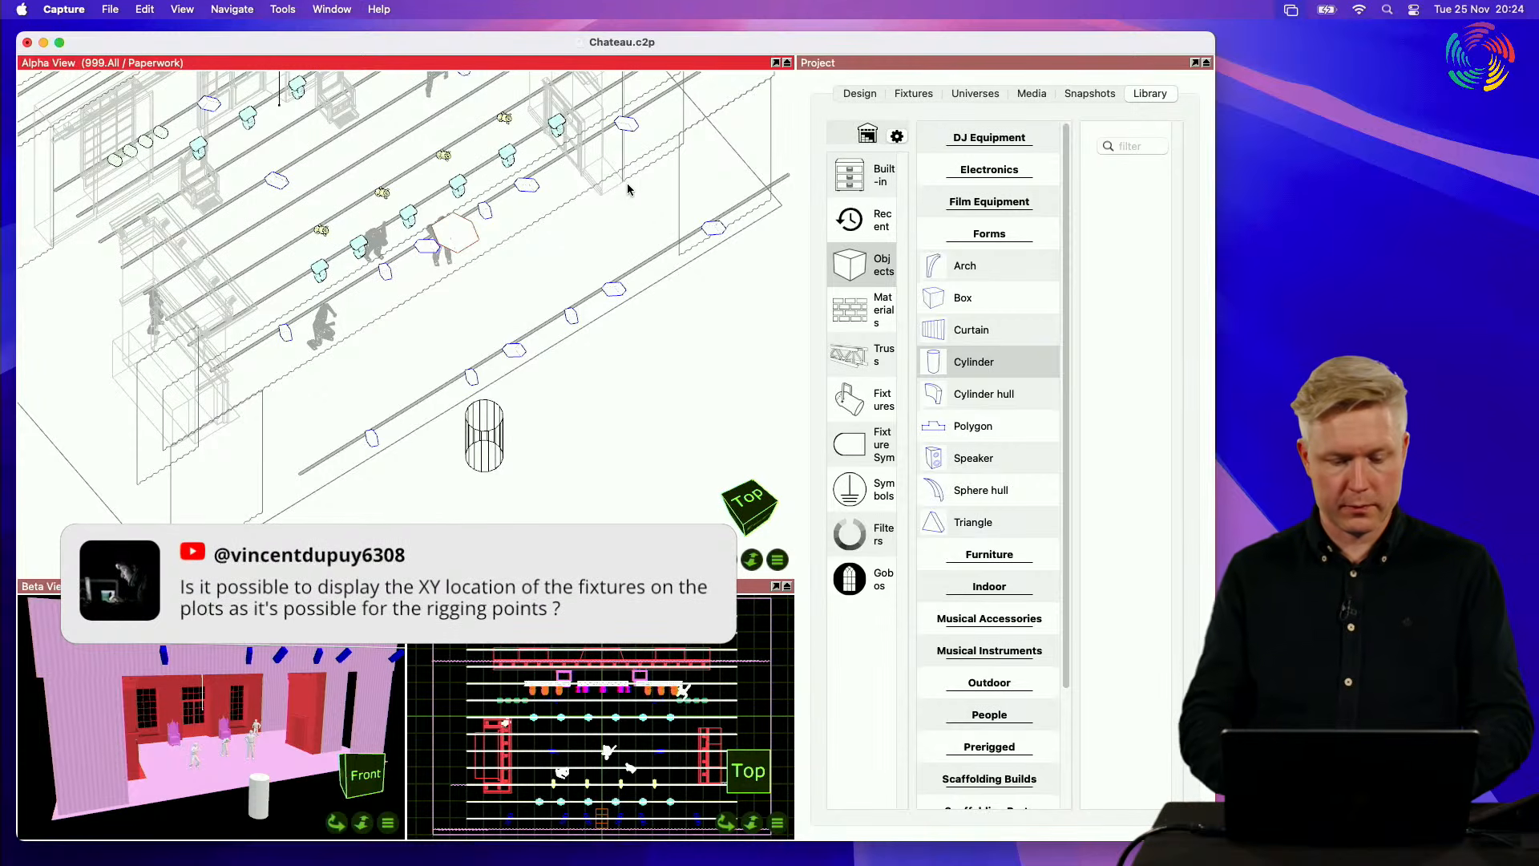
Step: Start a new empty project, discarding the unsaved changes to Chateau.c2p
click(110, 5)
click(110, 44)
key(Return)
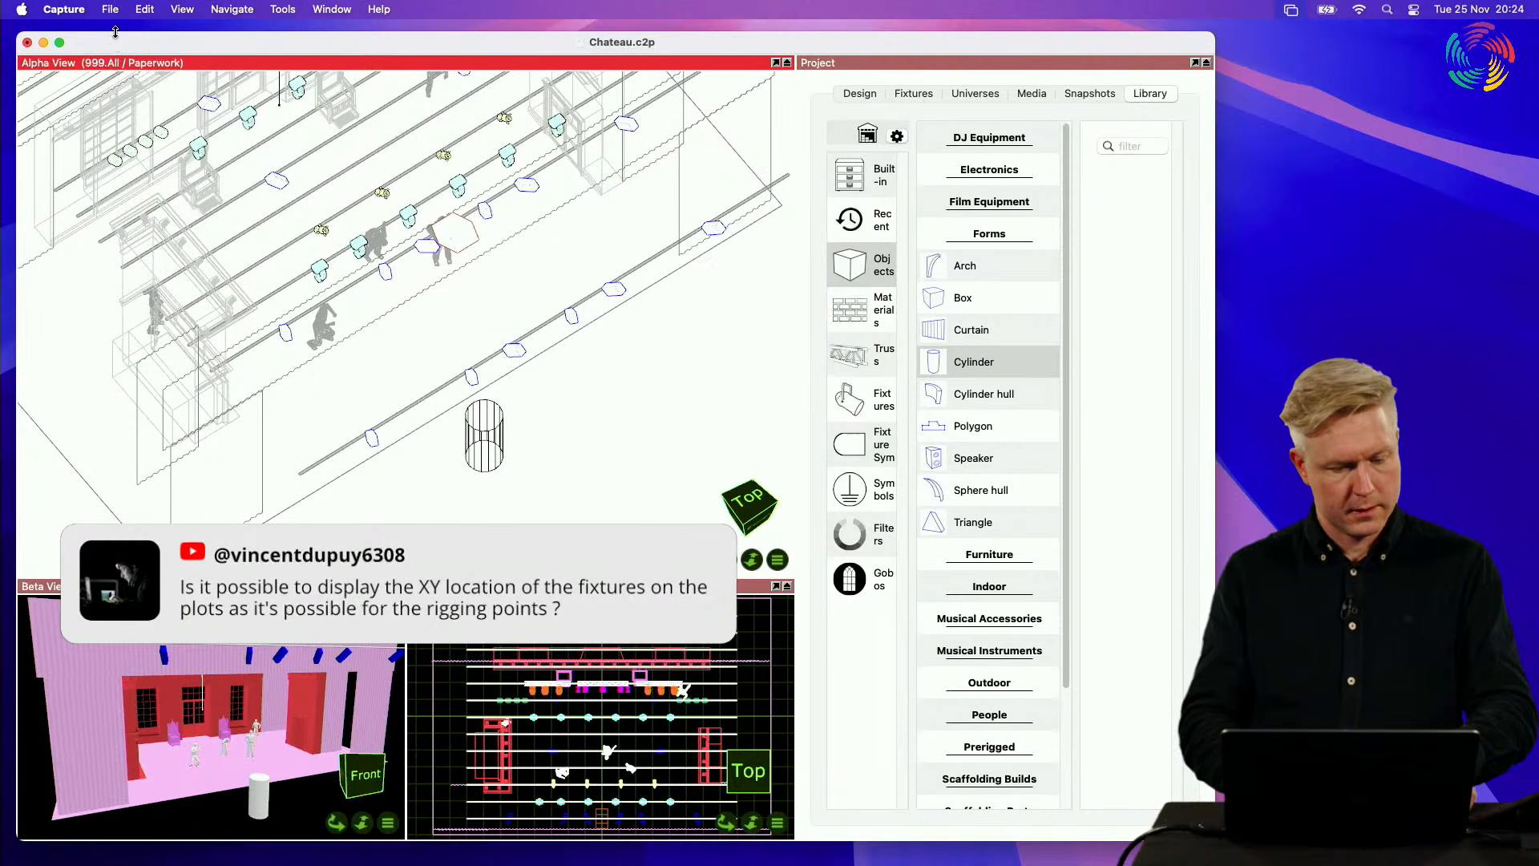
click(111, 9)
click(116, 29)
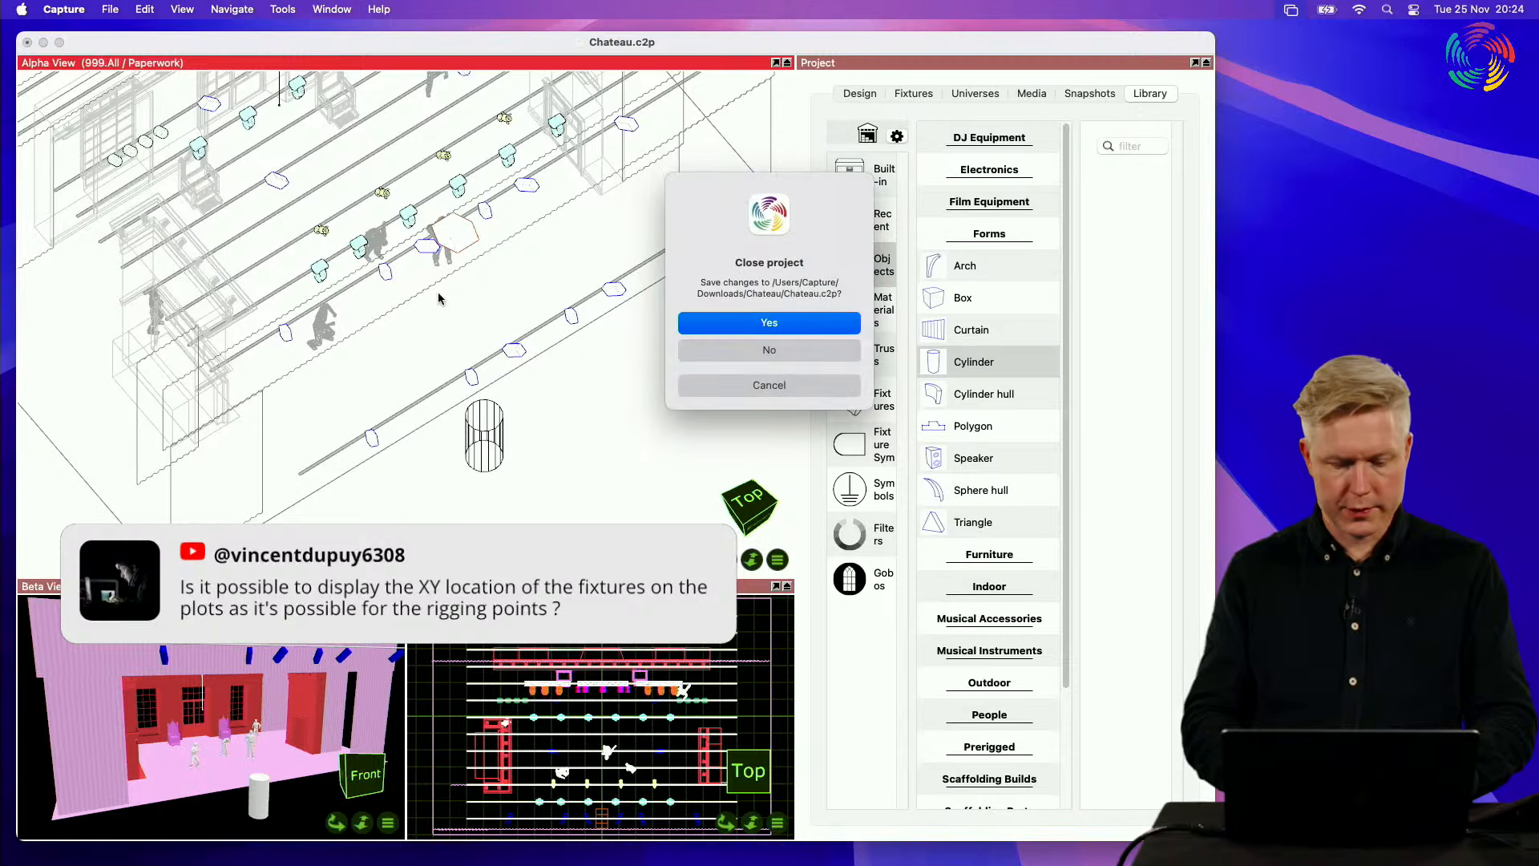
click(758, 350)
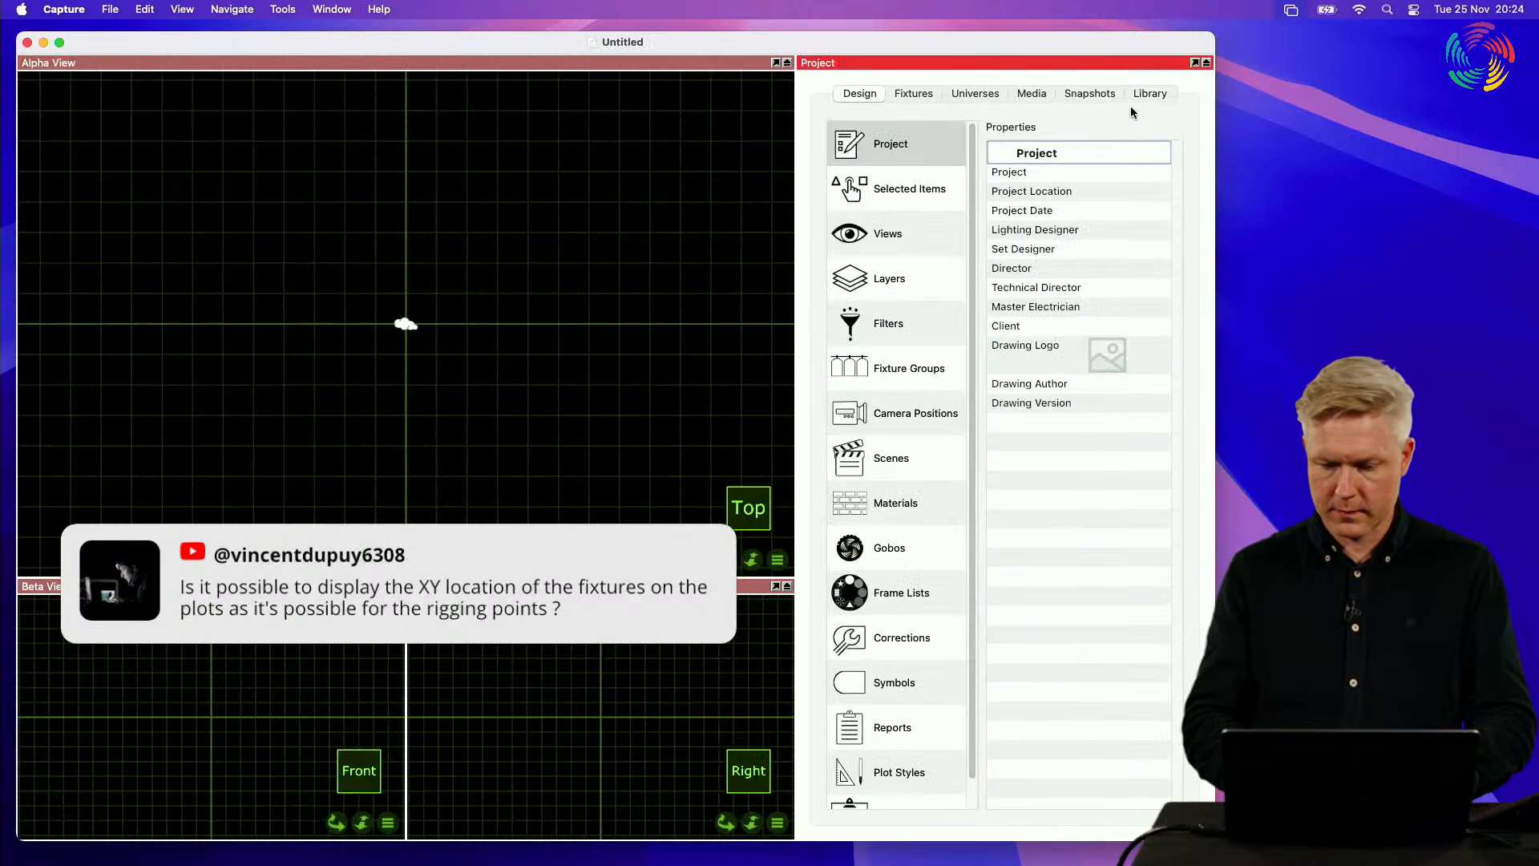
Step: Bring up the built-in library items and change the window arrangement to Quad
click(1152, 94)
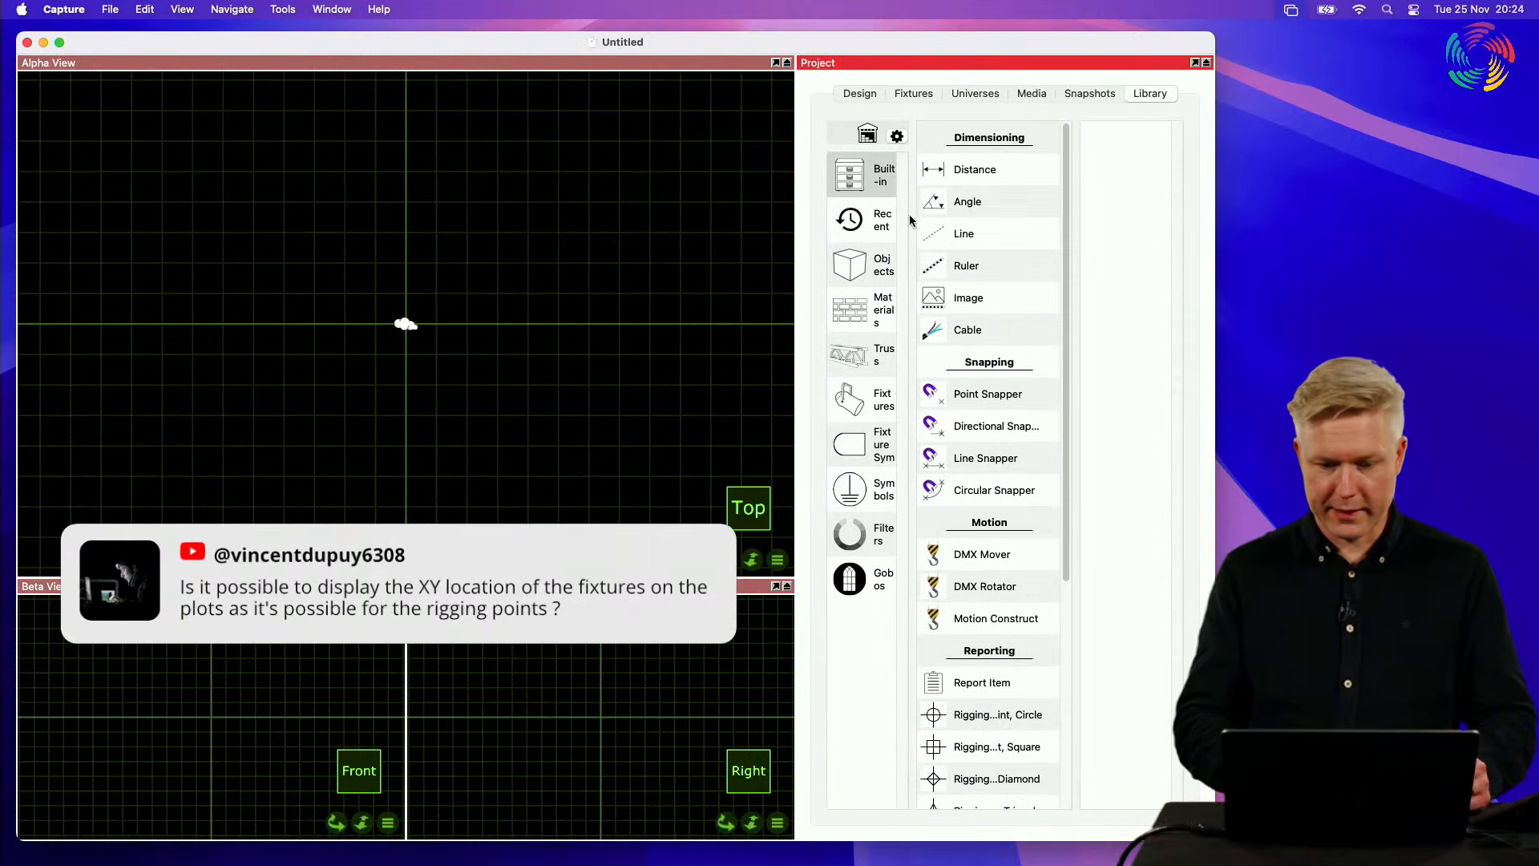
click(282, 9)
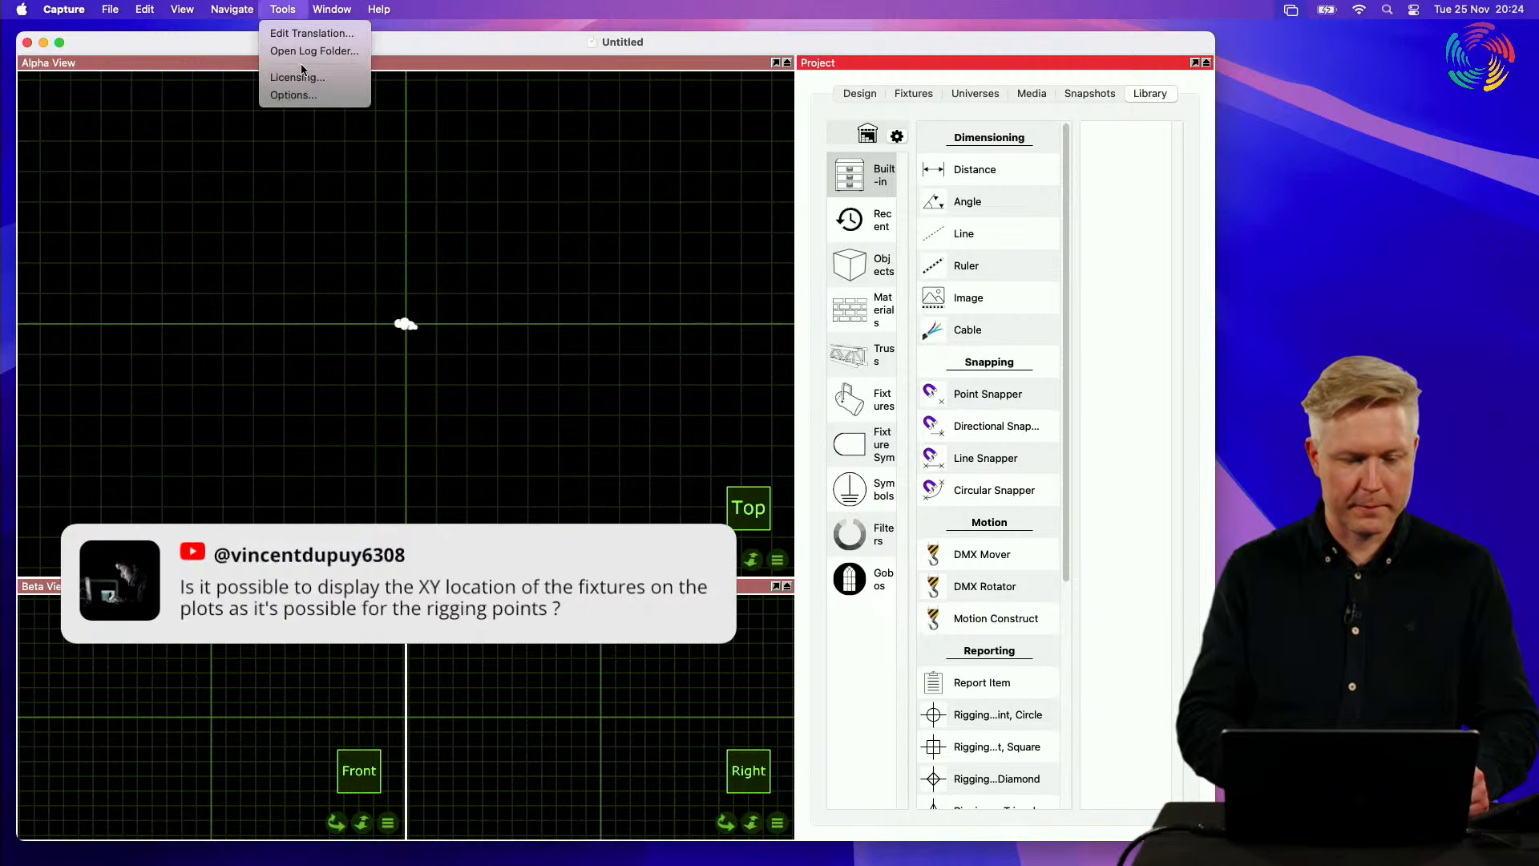
mouse_move(332, 10)
mouse_move(371, 77)
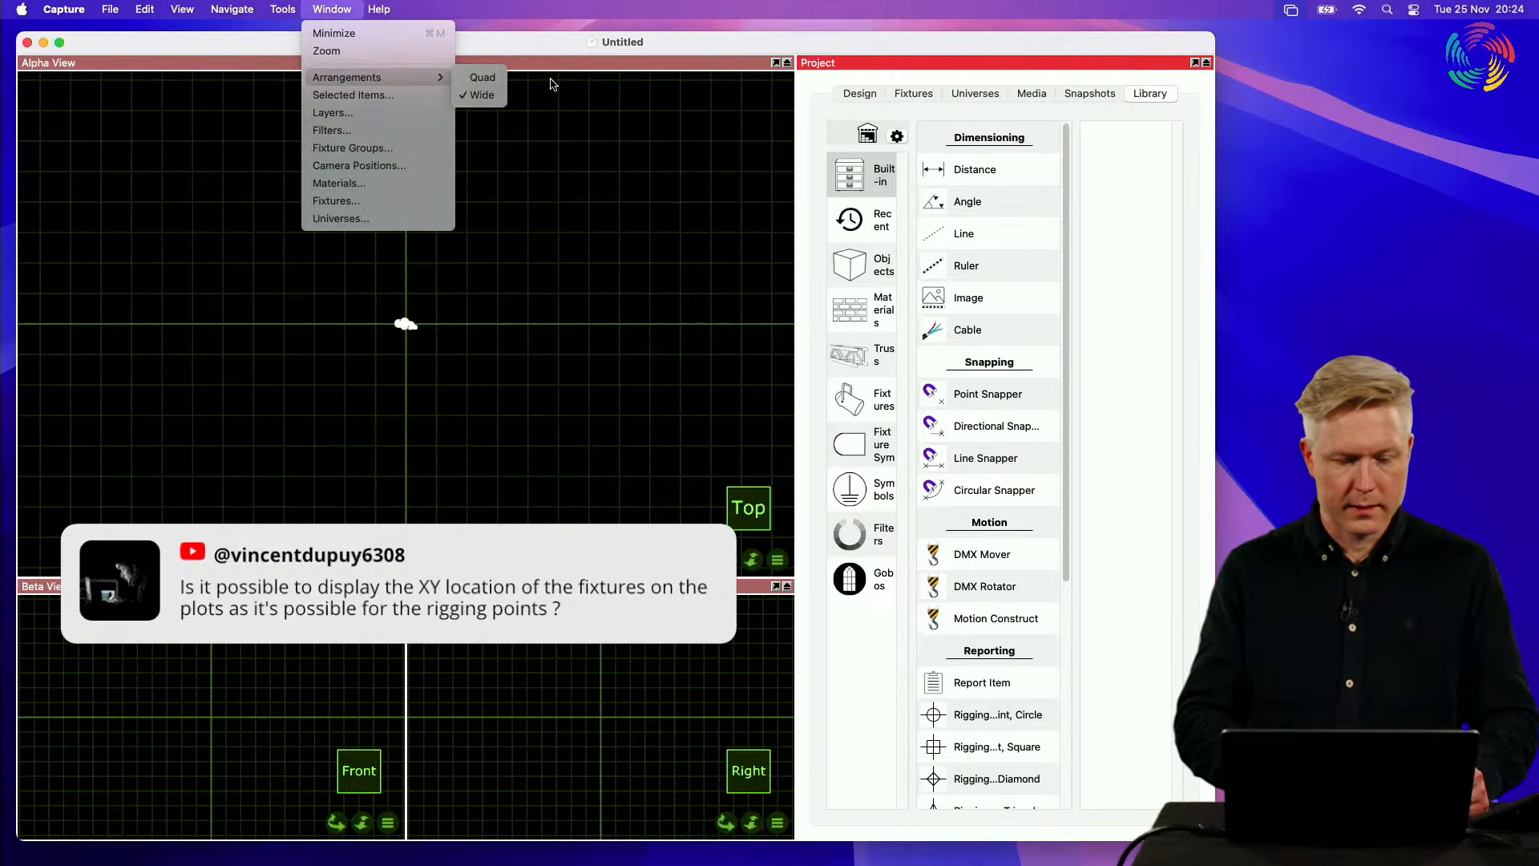
click(500, 80)
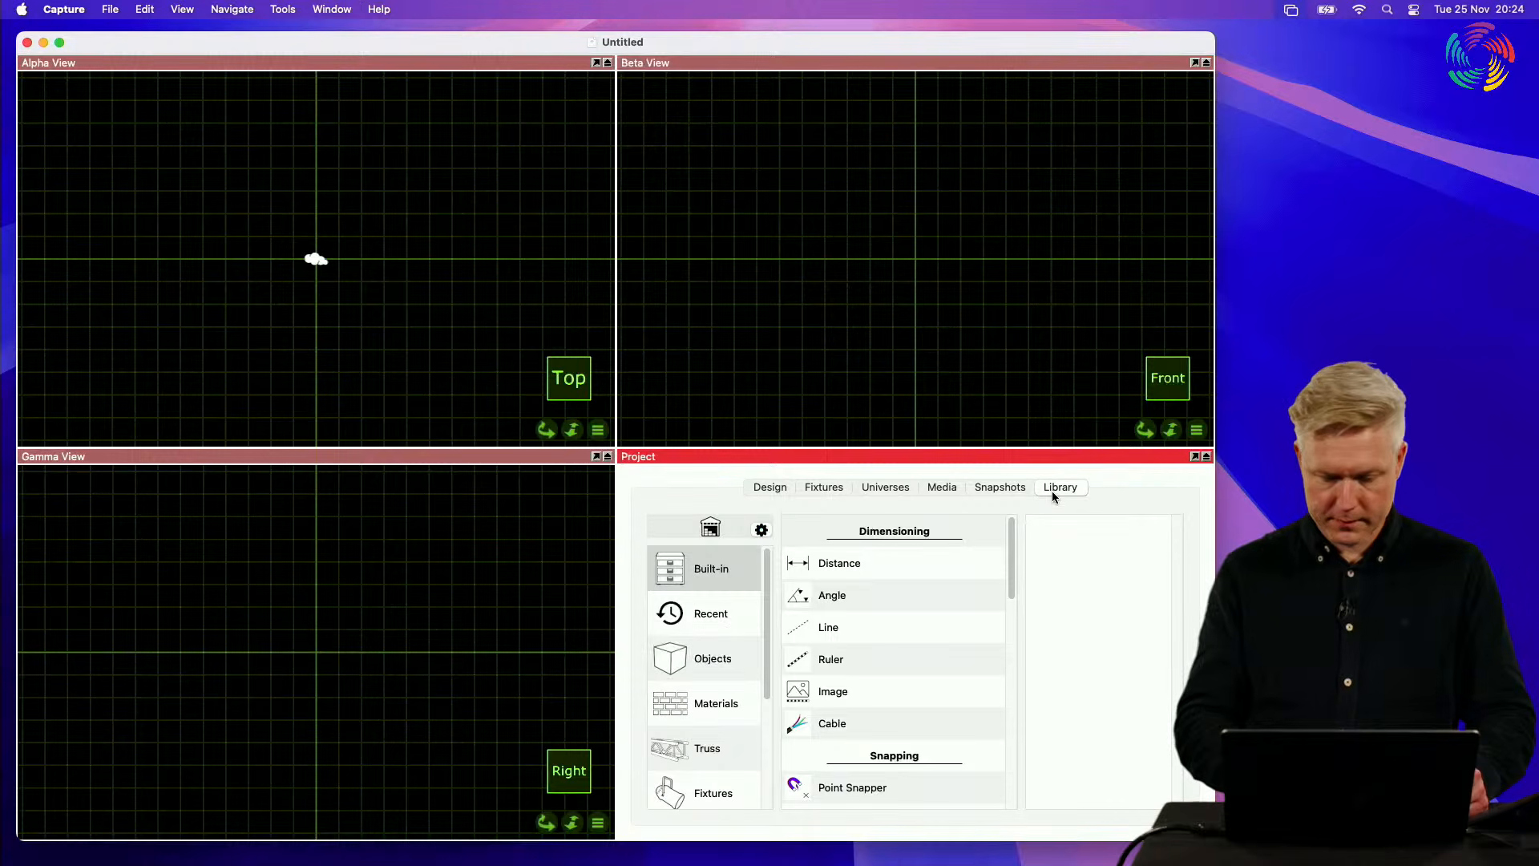
Step: Place a circular rigging point from the built-in library in the Alpha View, off the origin
scroll(888, 623, down, 10)
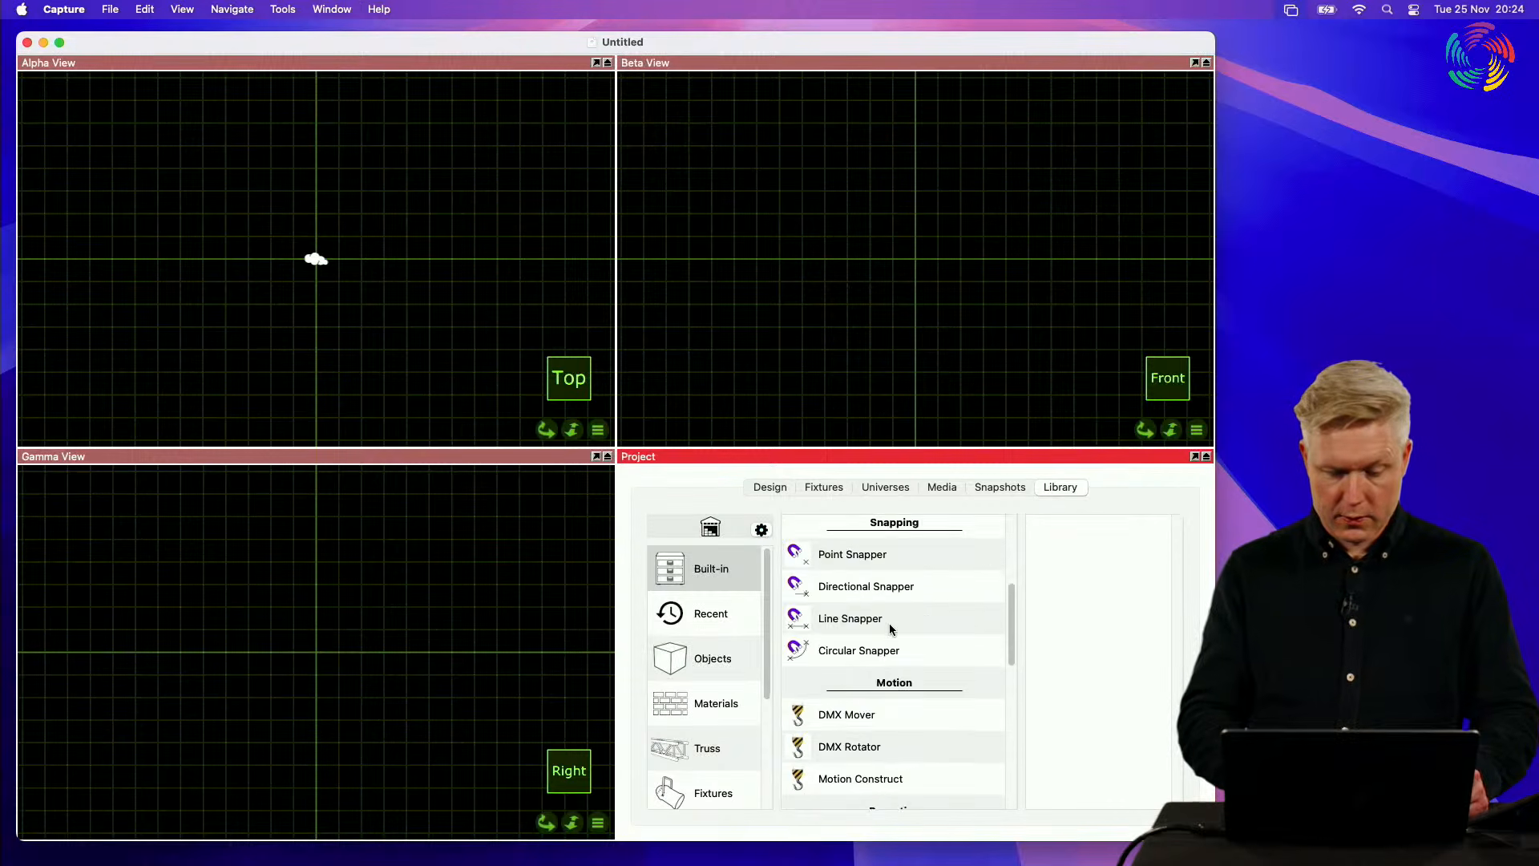
drag(881, 677, 387, 275)
scroll(387, 275, up, 5)
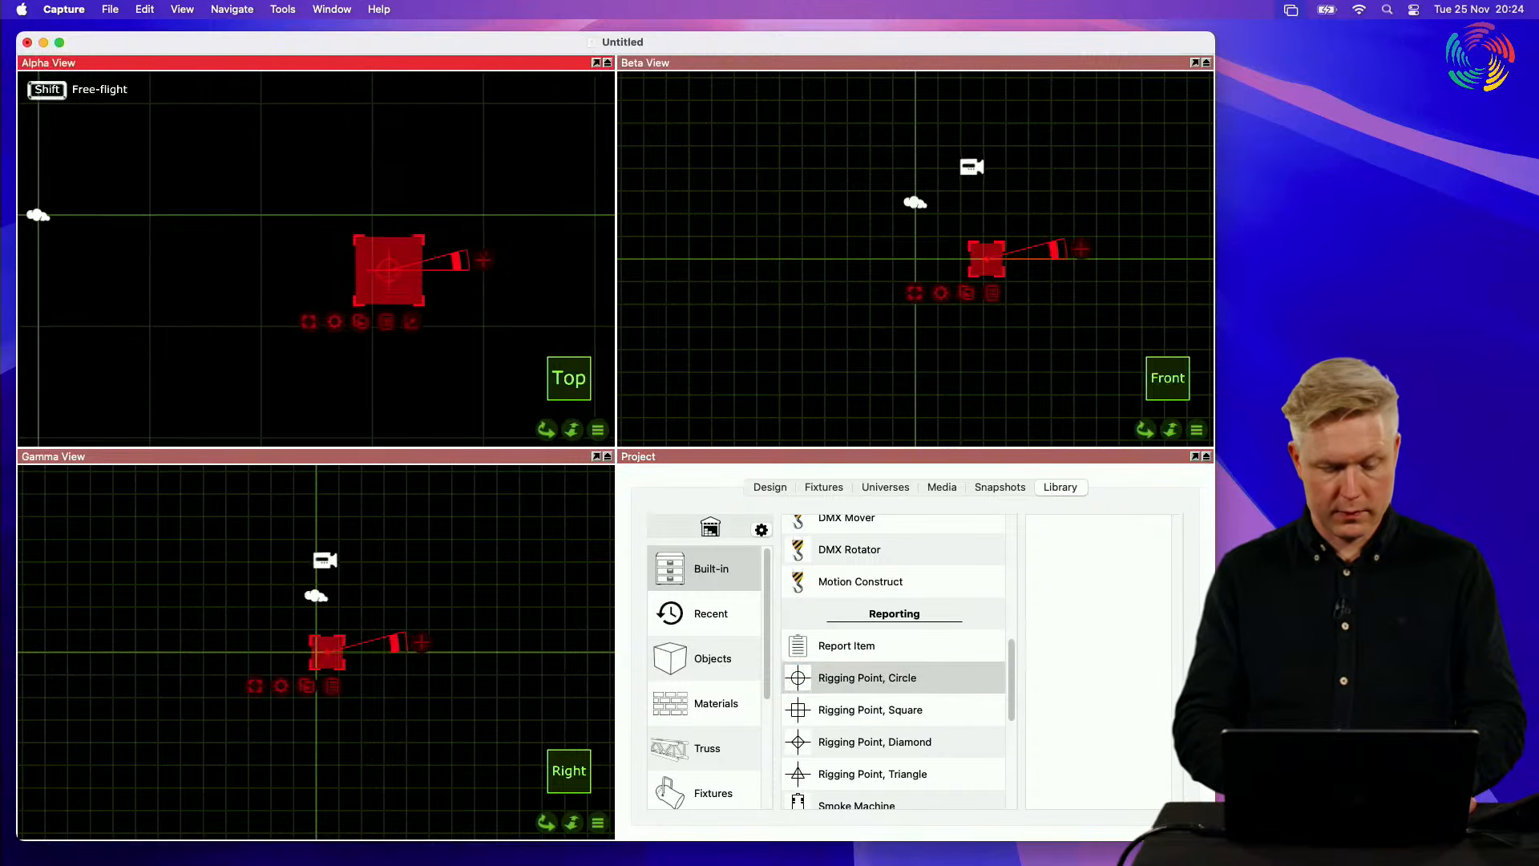
Step: Turn on Show Coordinate in the selected rigging point's plot annotation and bring its label into view in the Alpha View
click(767, 490)
scroll(389, 291, up, 4)
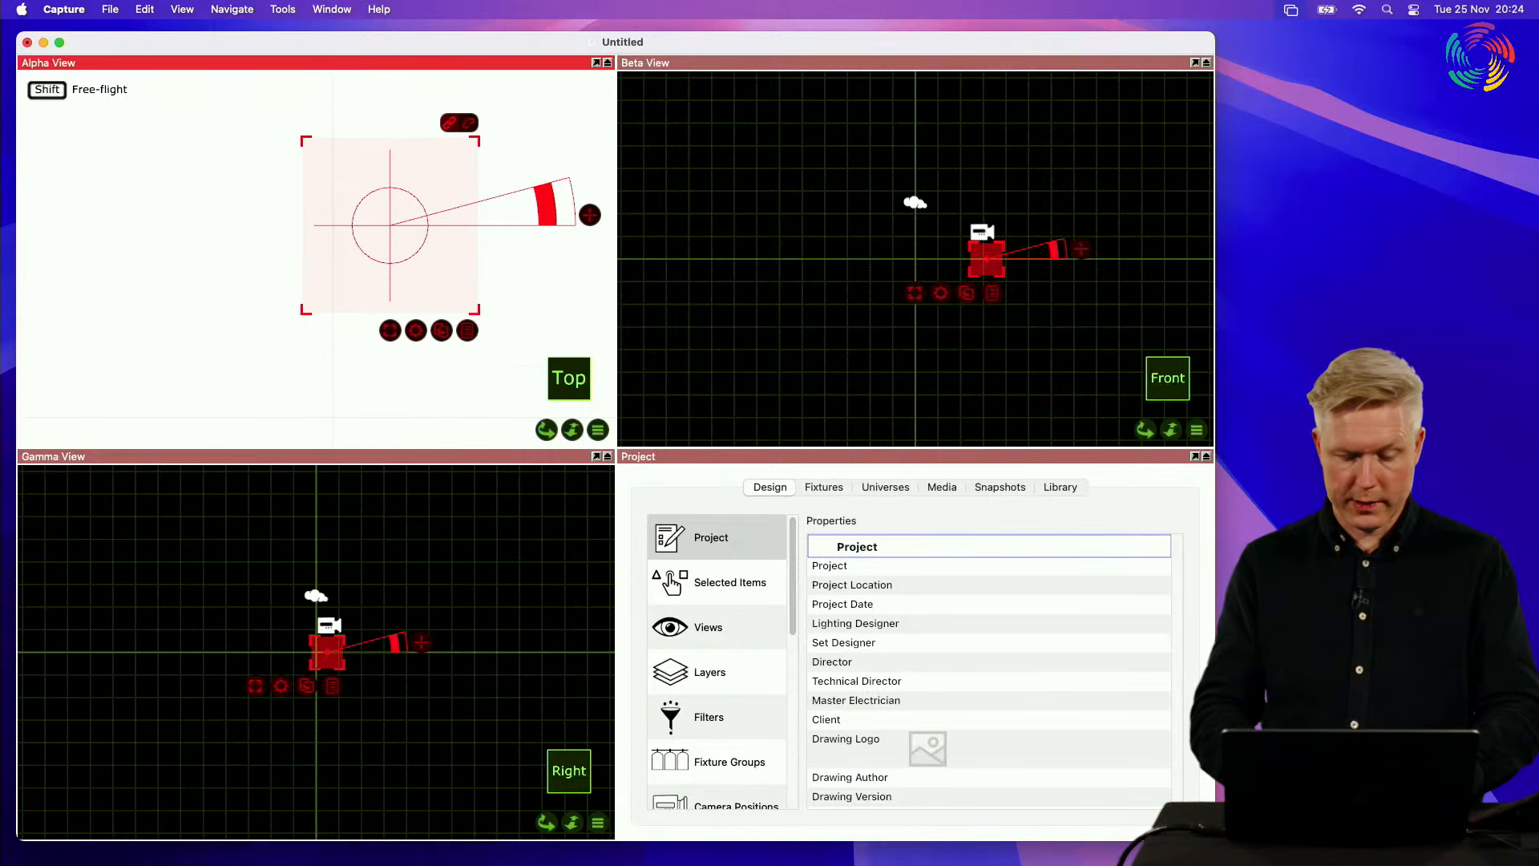
click(760, 602)
scroll(1007, 677, down, 10)
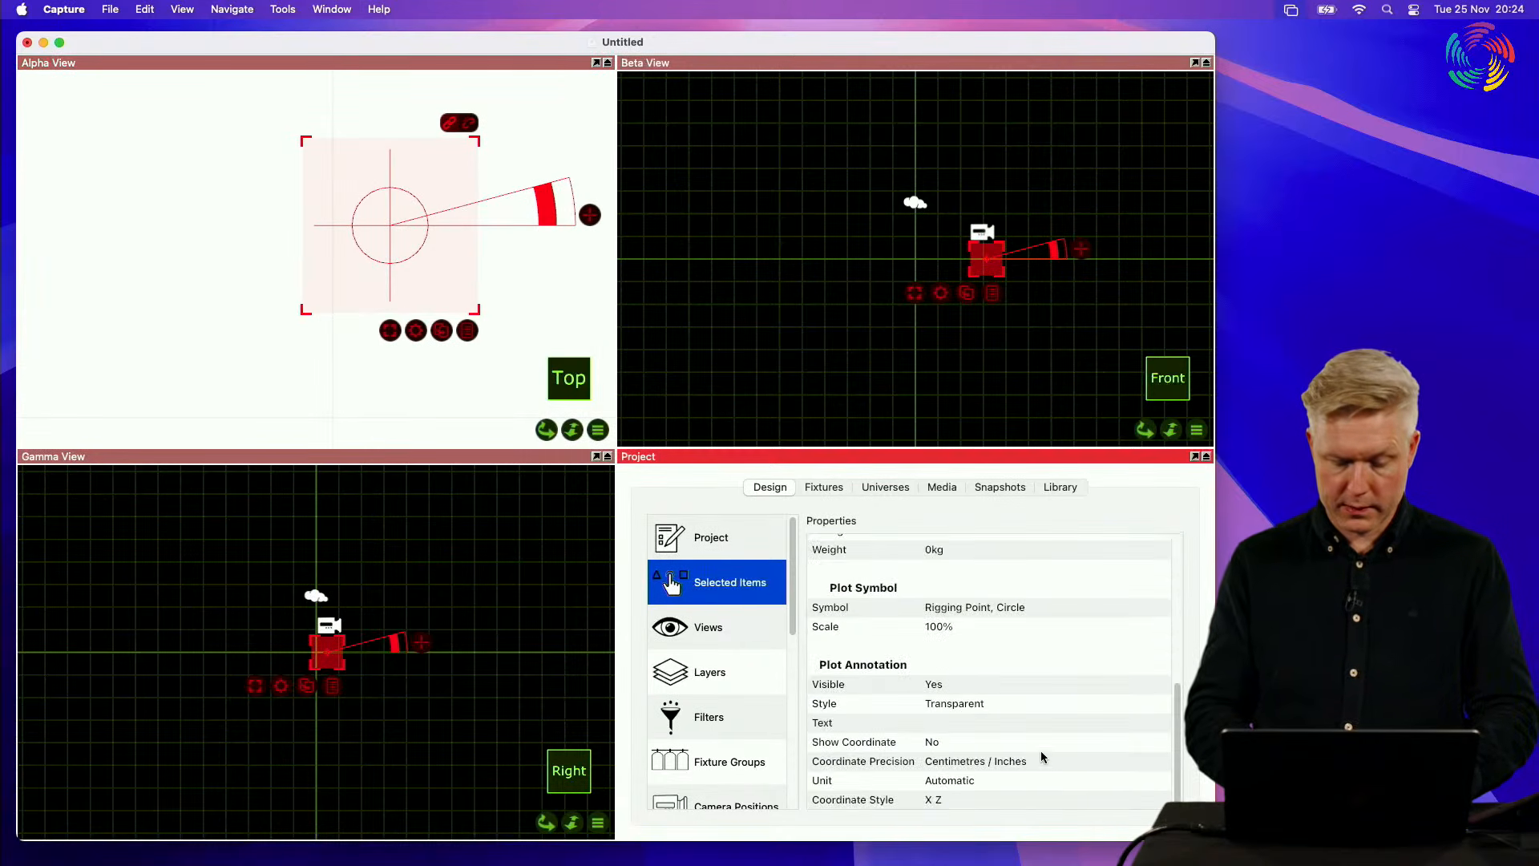
click(1007, 744)
click(978, 741)
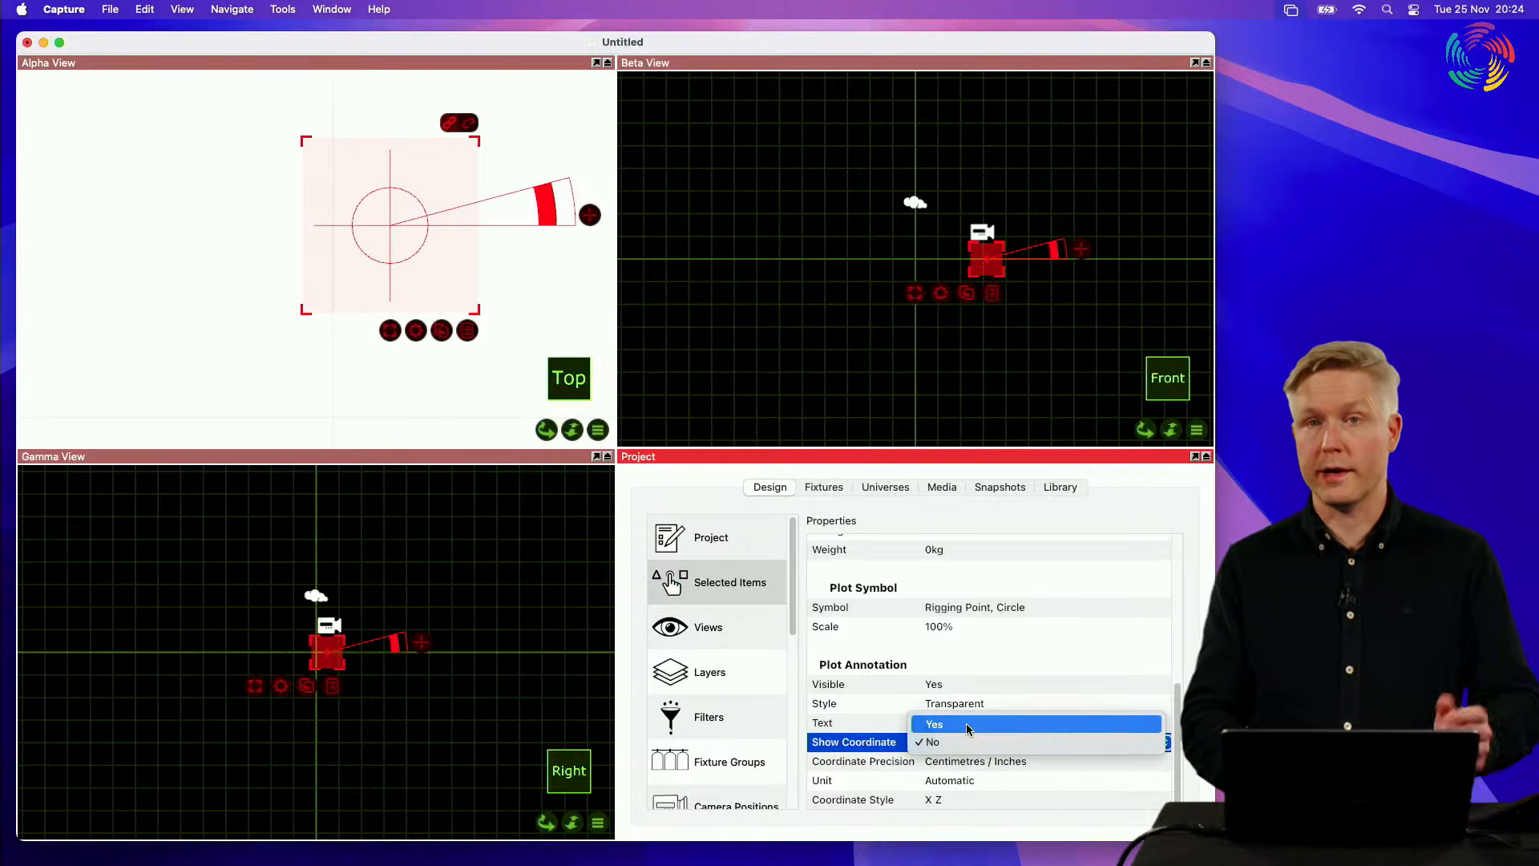
click(968, 726)
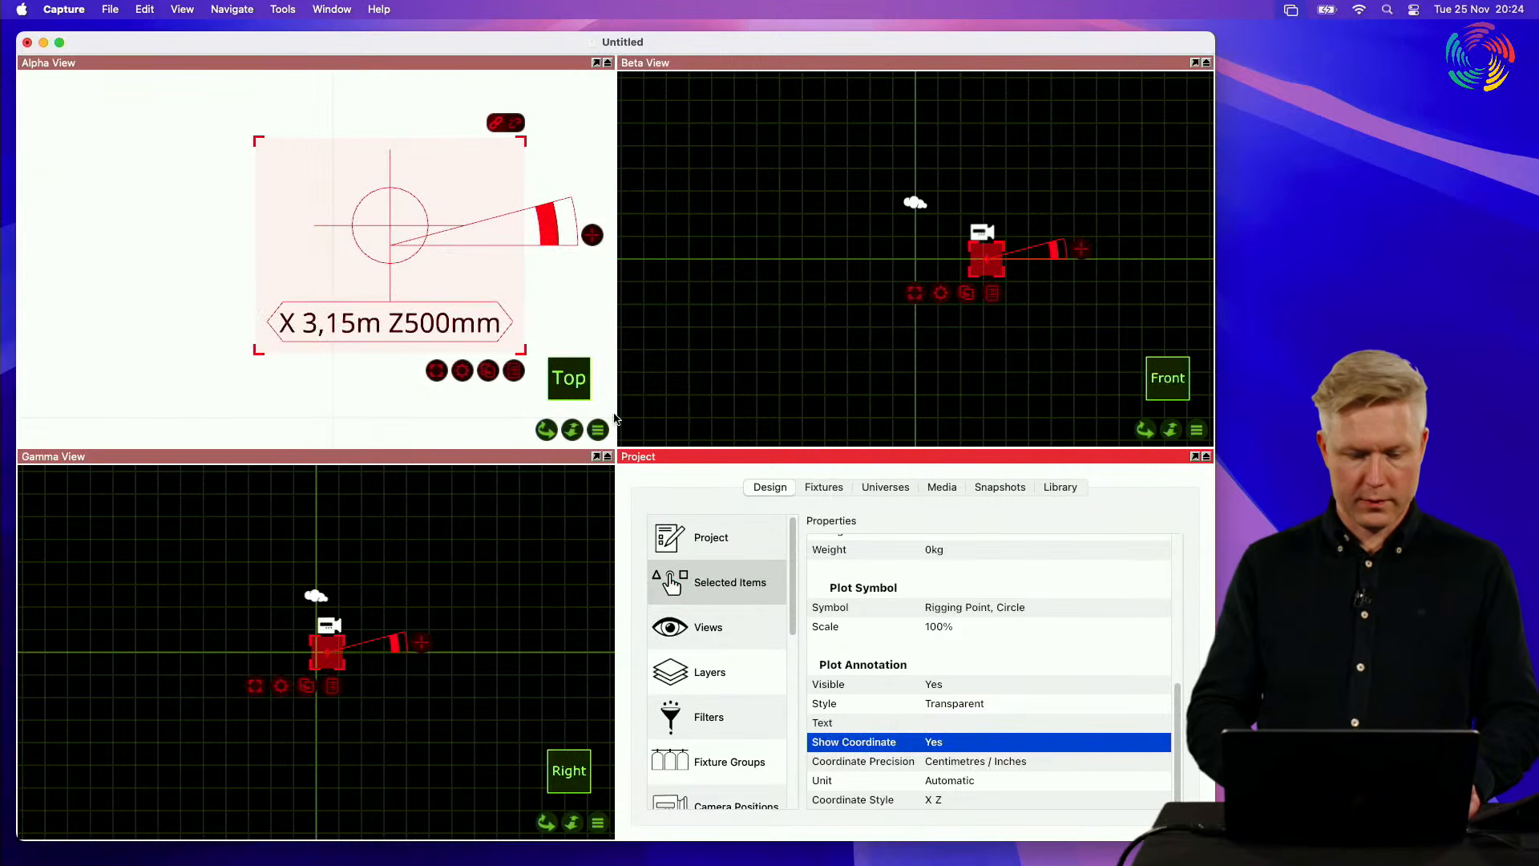
scroll(474, 254, down, 3)
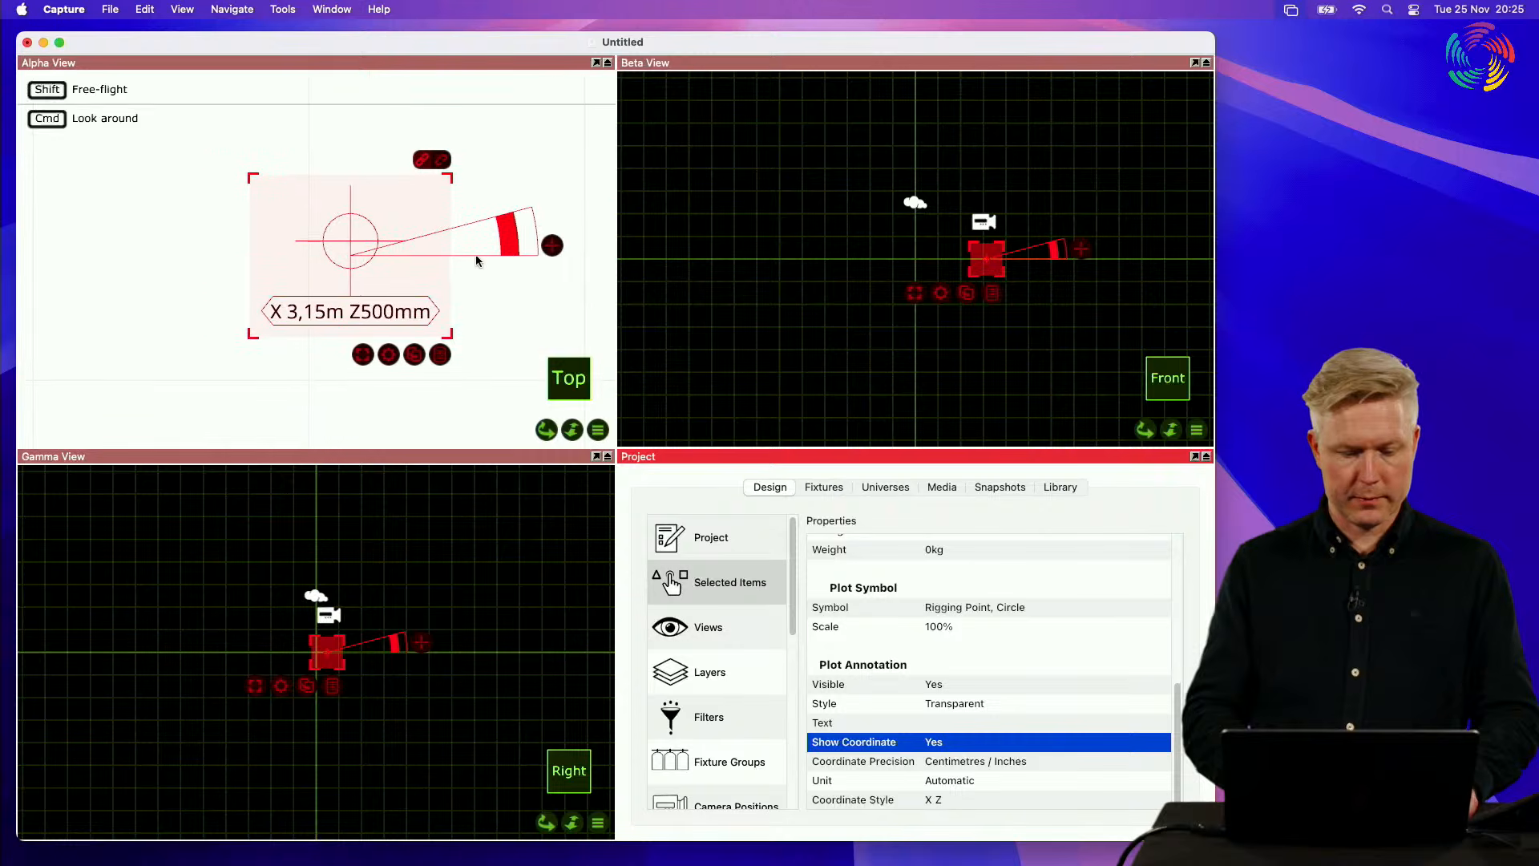
right_drag(477, 256, 446, 261)
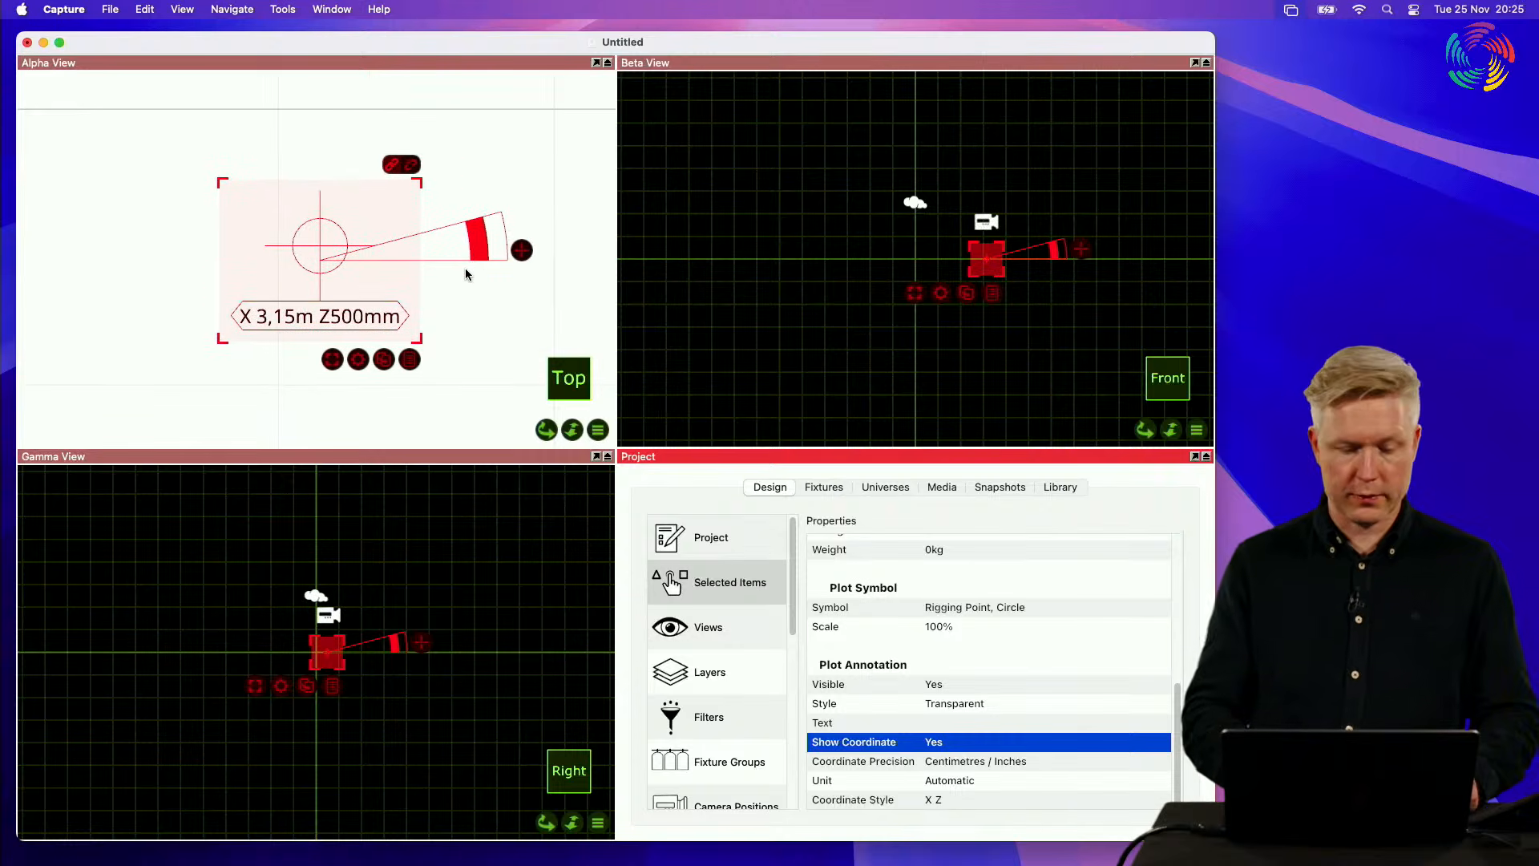
Step: Move the rigging point to about X 3.47 m, Z 310 mm and set its Coordinate Style to X Y
drag(313, 255, 403, 205)
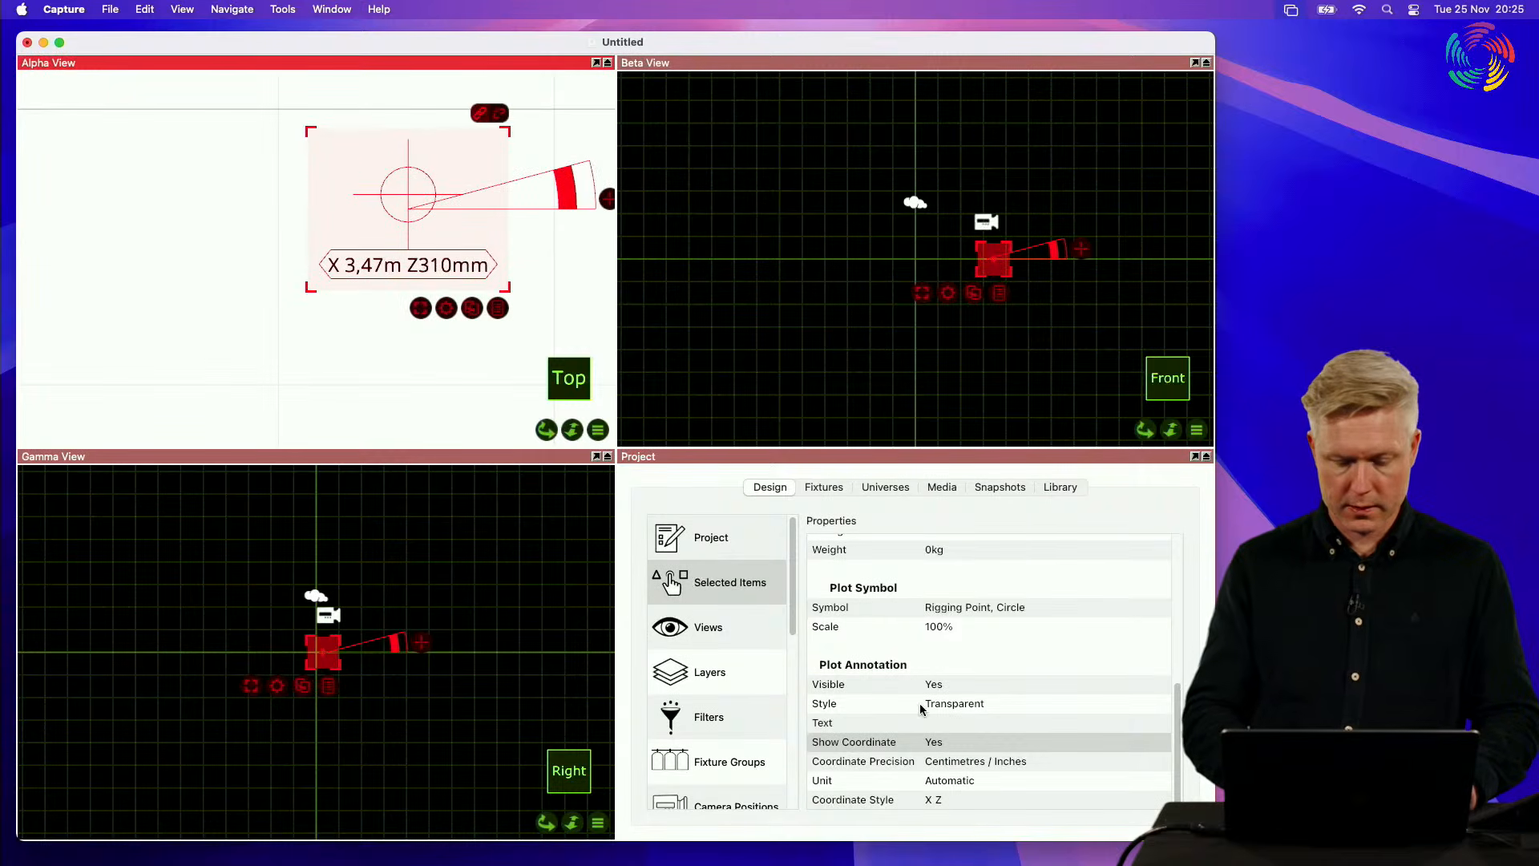
click(994, 800)
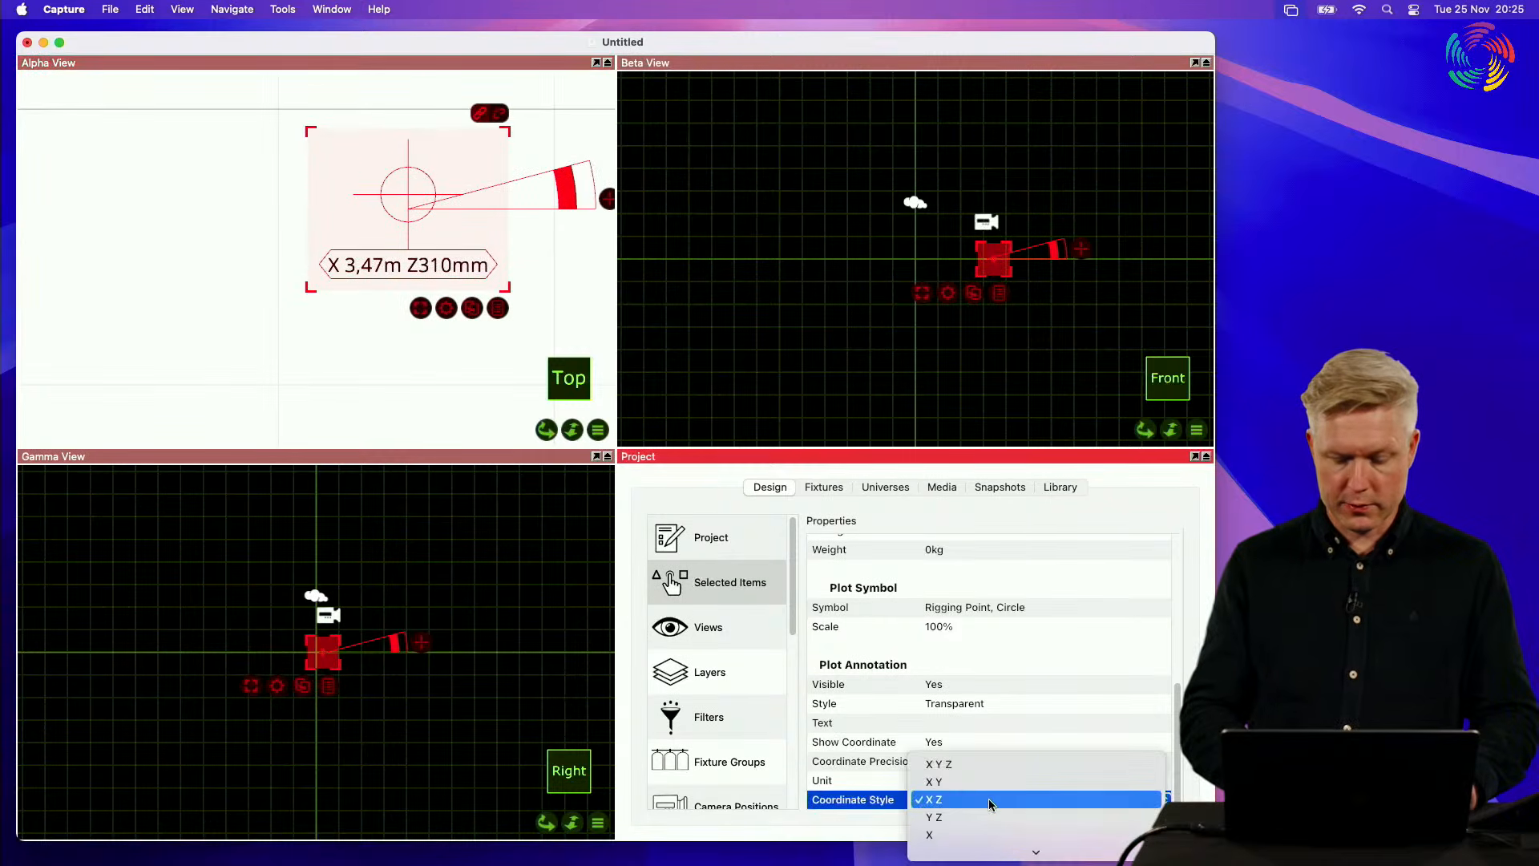
scroll(989, 800, down, 3)
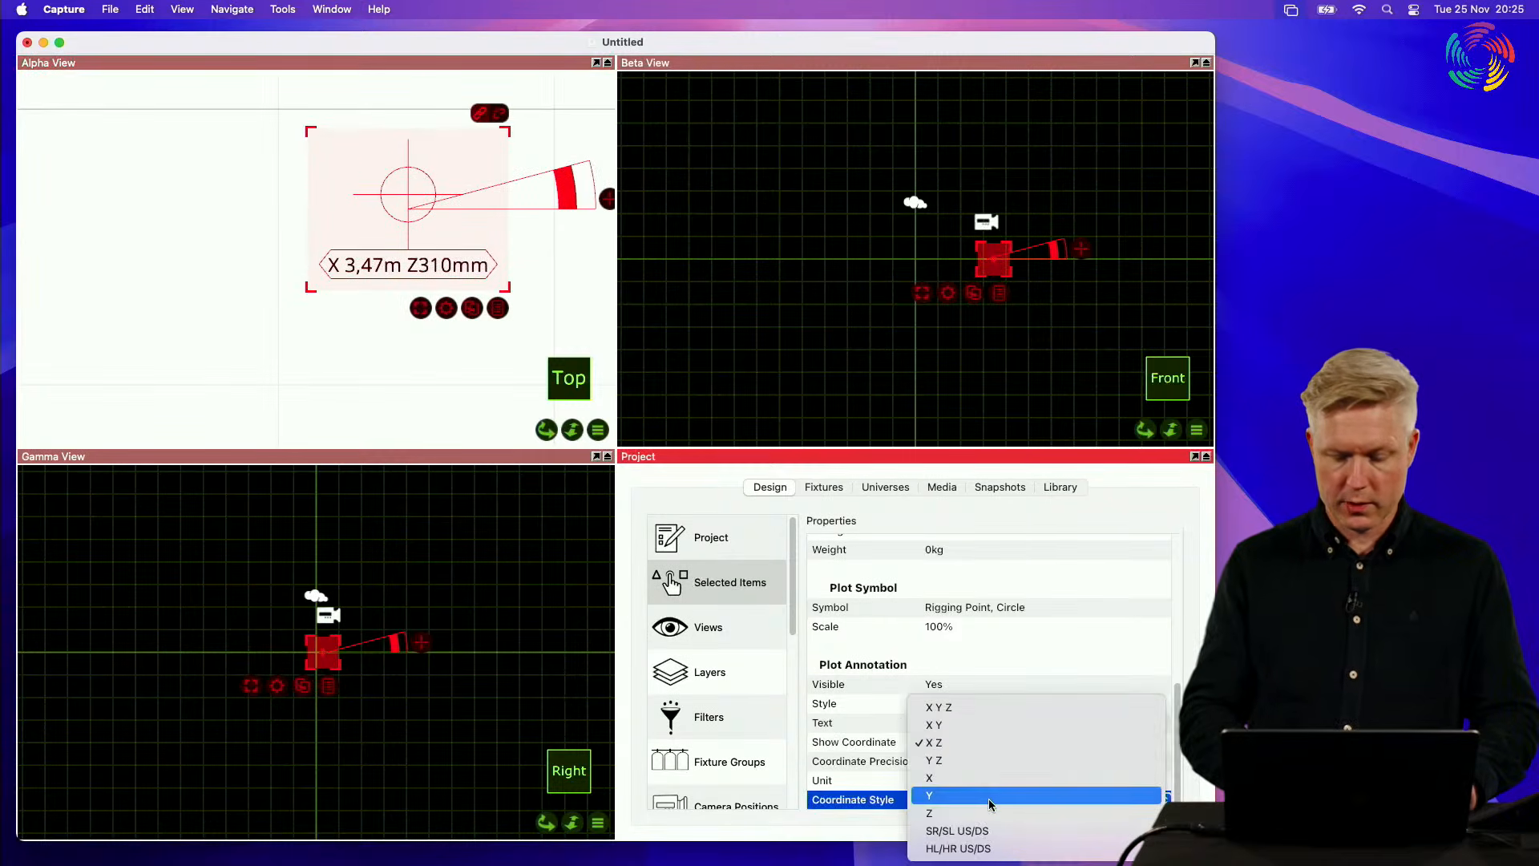
click(984, 724)
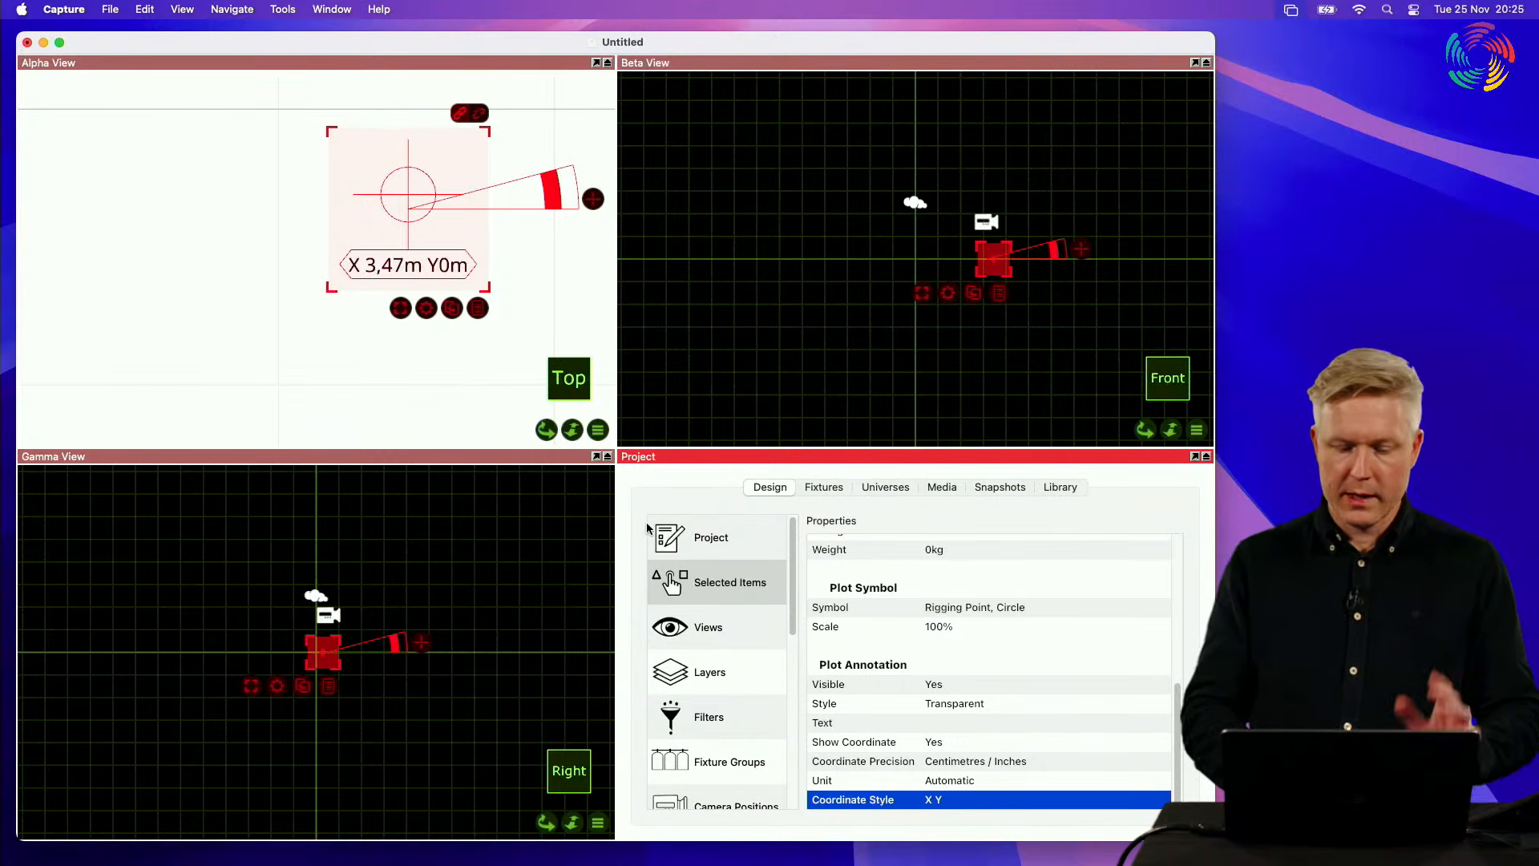
Step: Review the rigging point's coordinate label in the Alpha View and its plot annotation properties
click(459, 382)
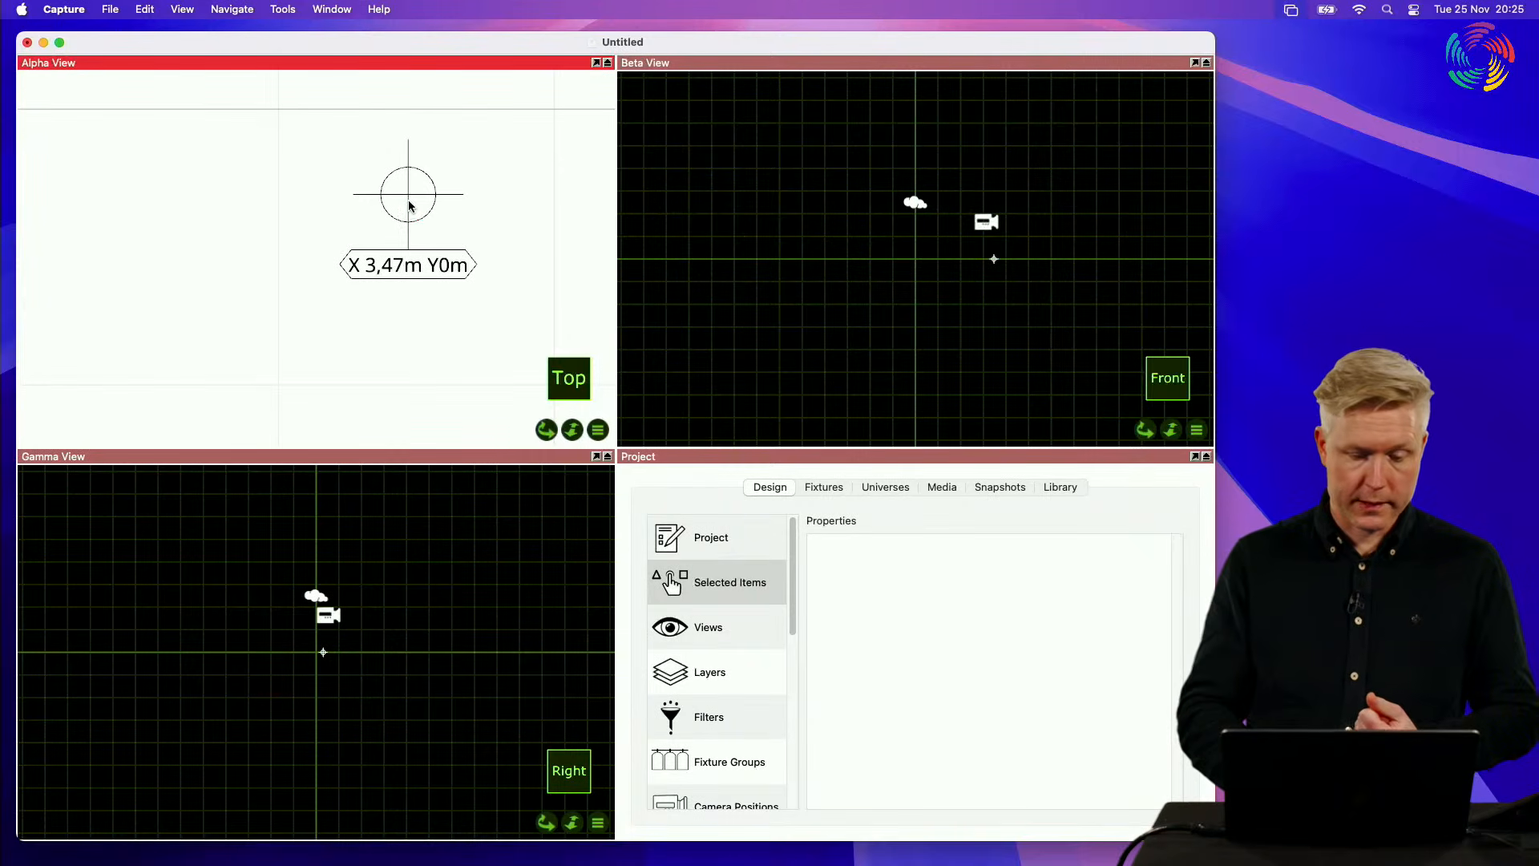
click(409, 205)
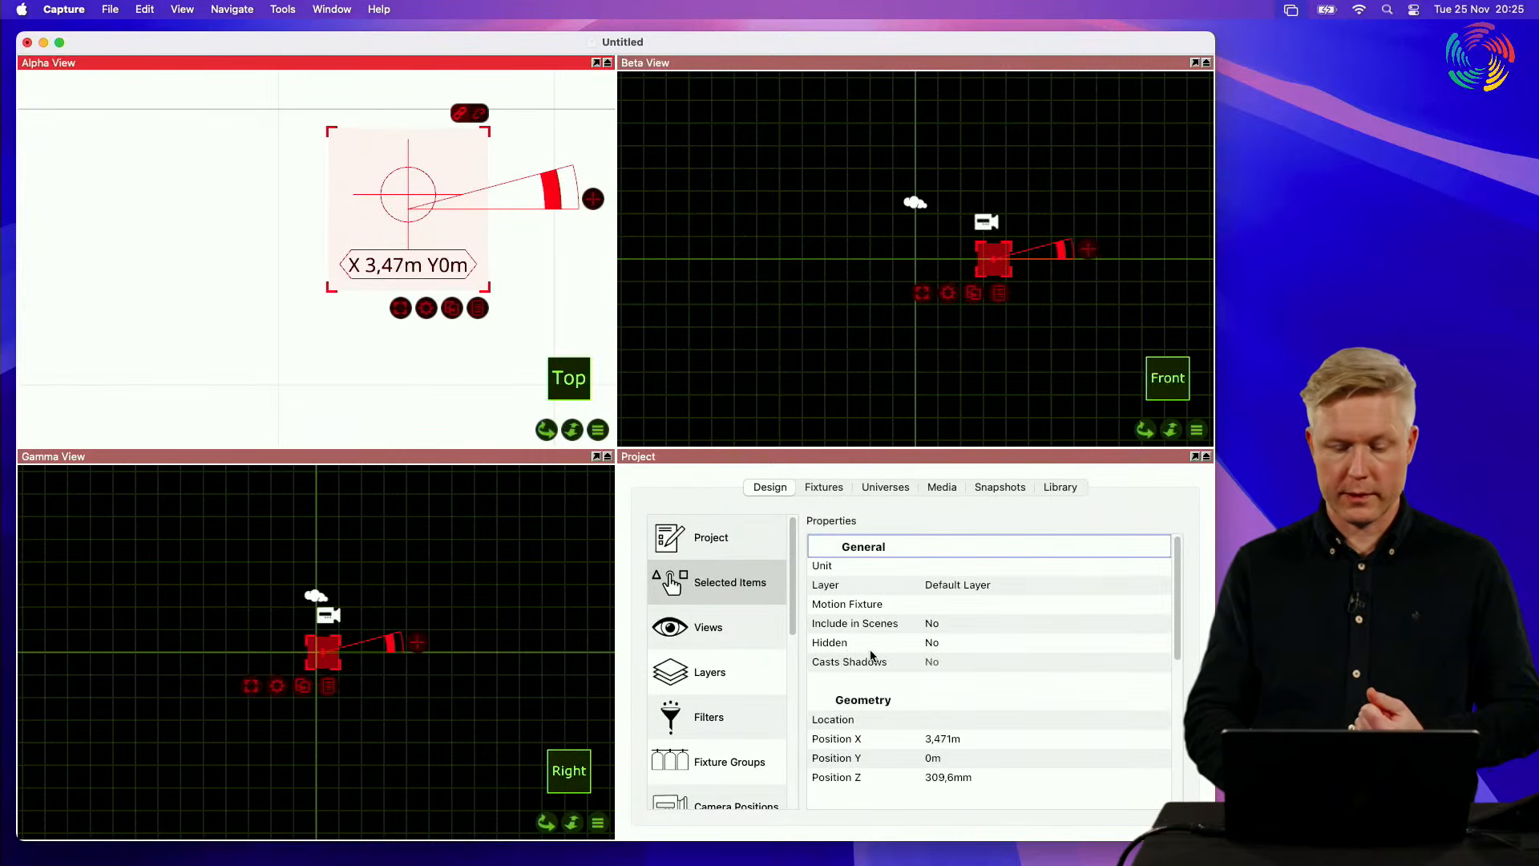
scroll(875, 665, down, 10)
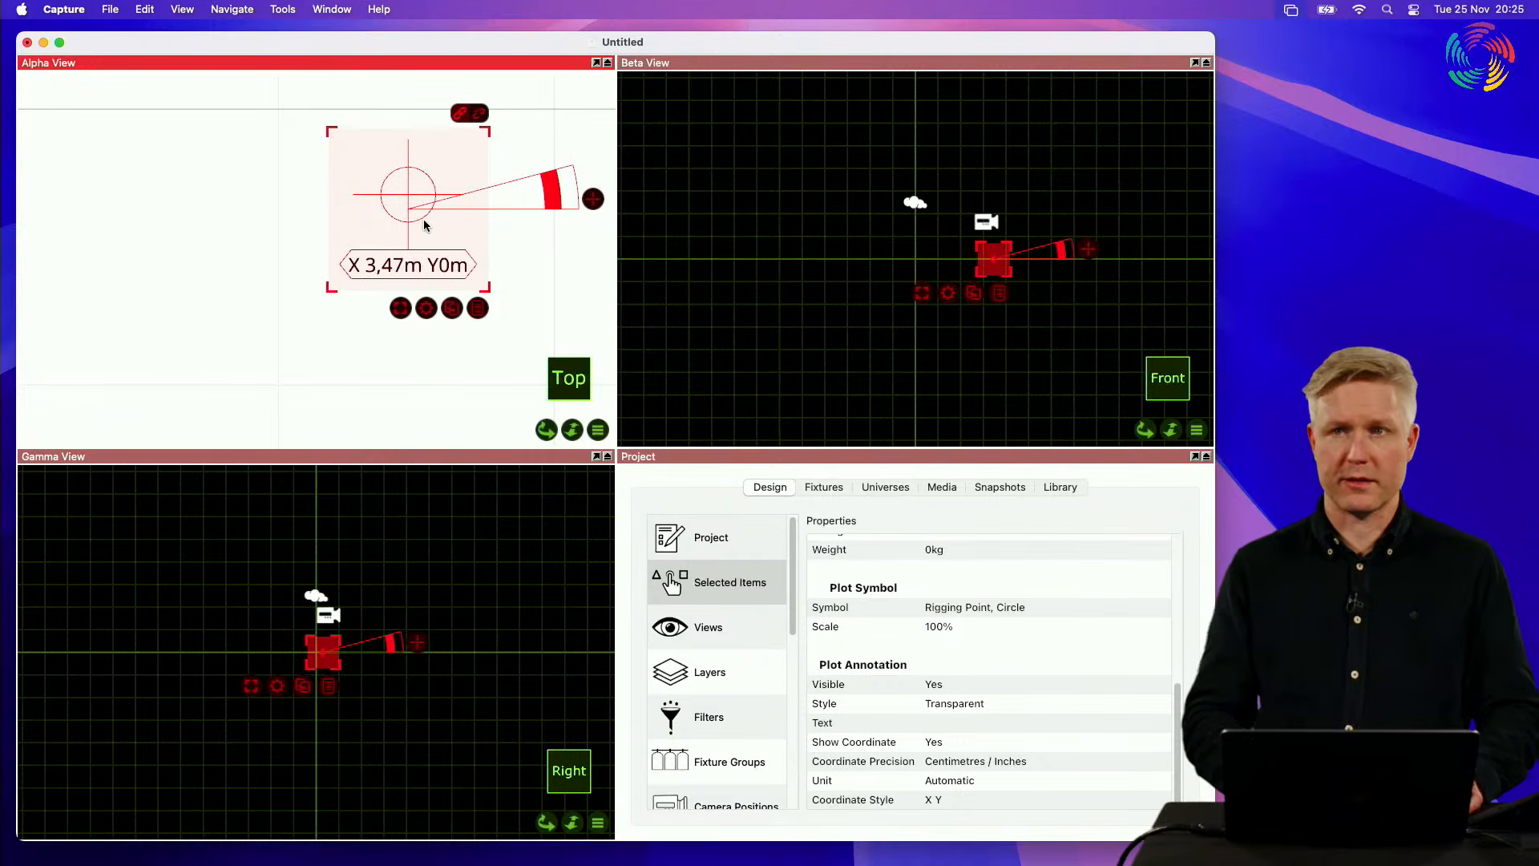
click(462, 380)
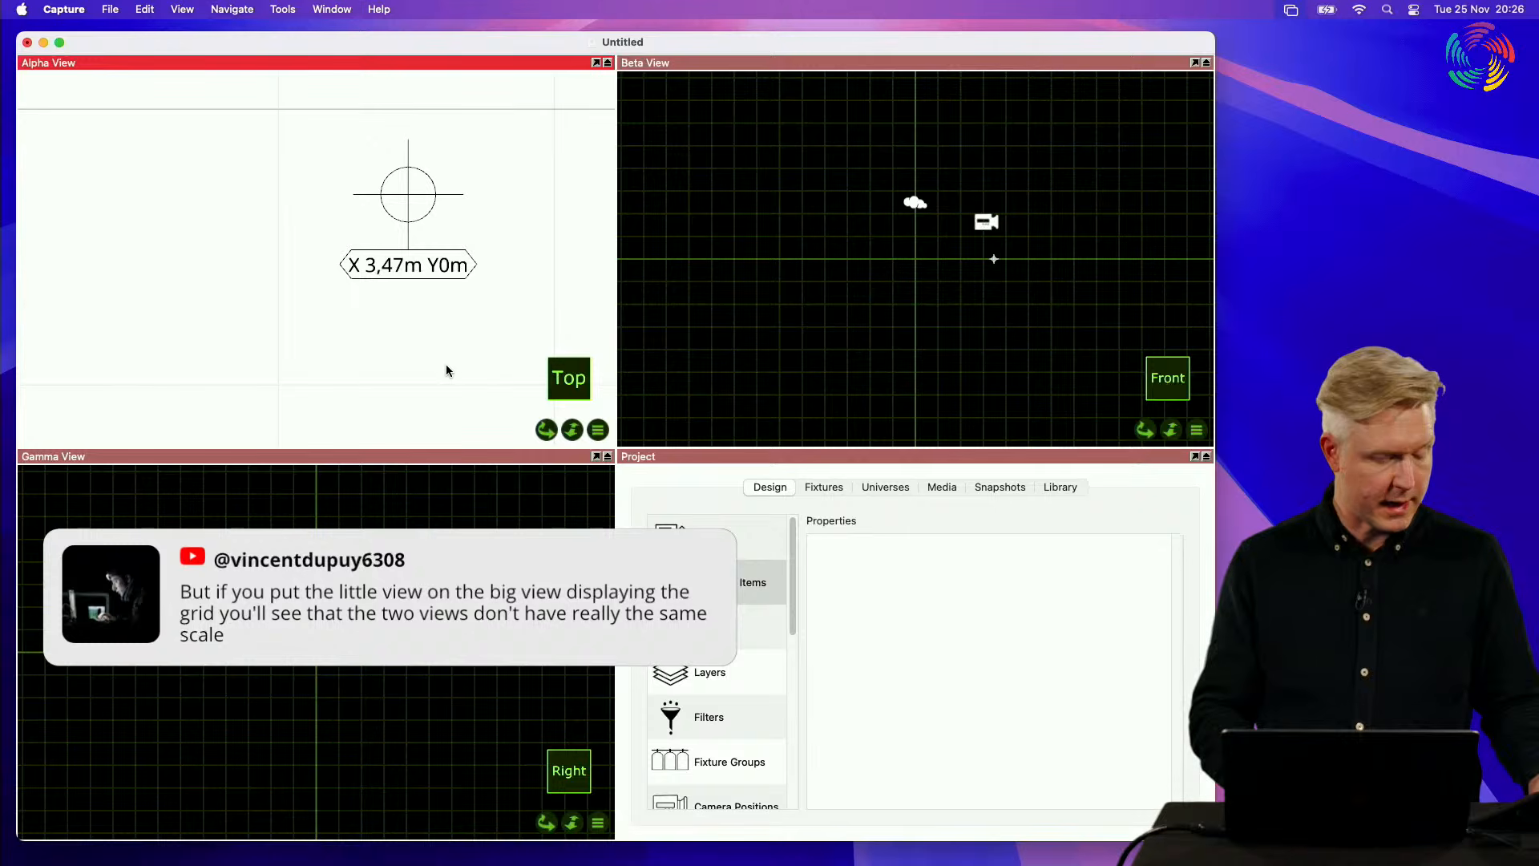
Step: Reopen the recent project Chateau.c2p, discarding the unsaved changes to the untitled project
click(110, 9)
mouse_move(183, 68)
click(377, 68)
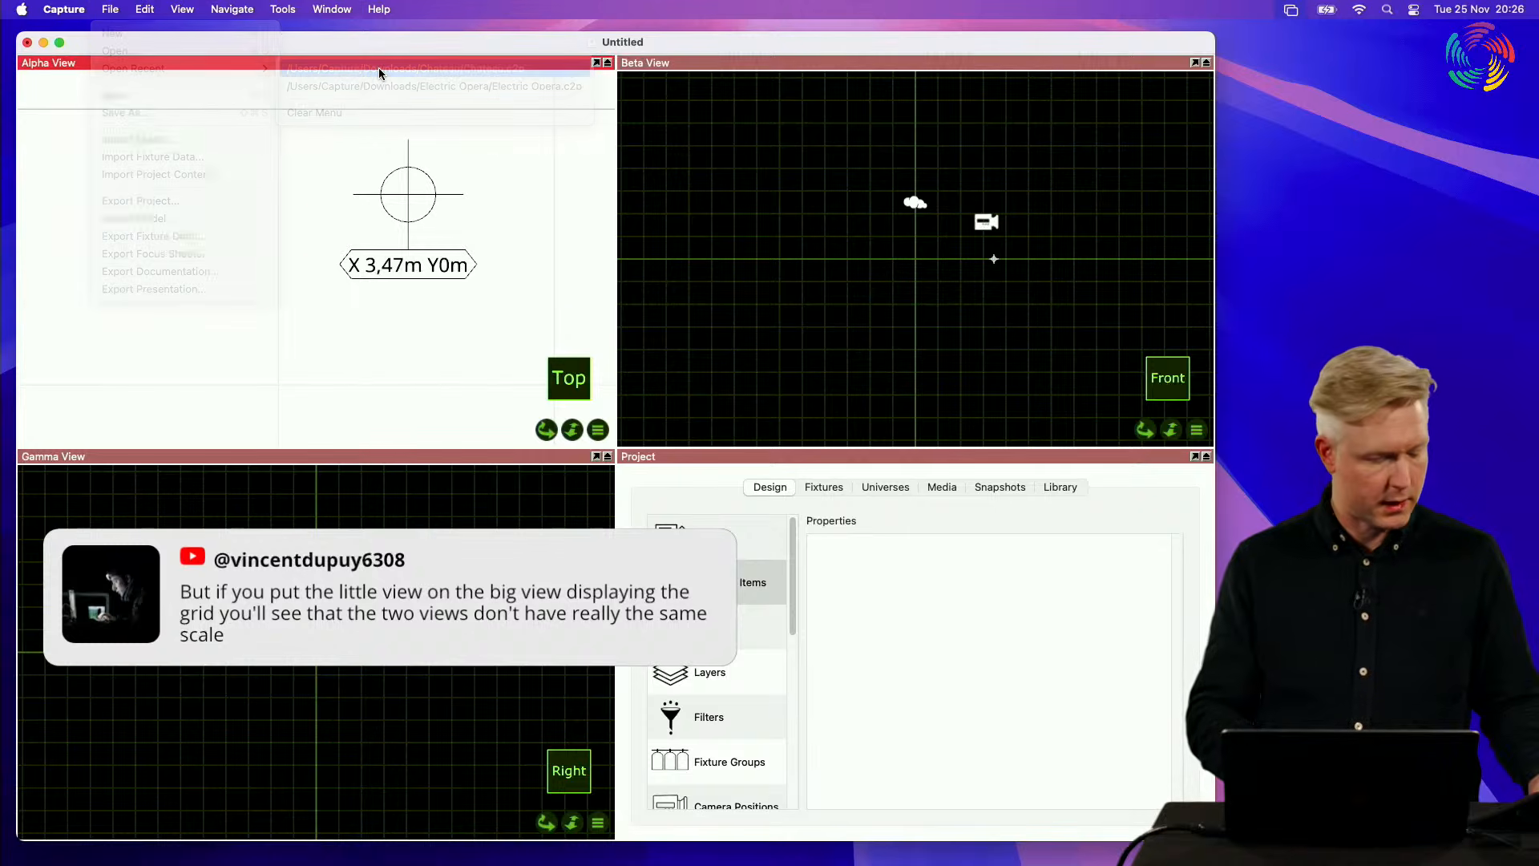
click(762, 342)
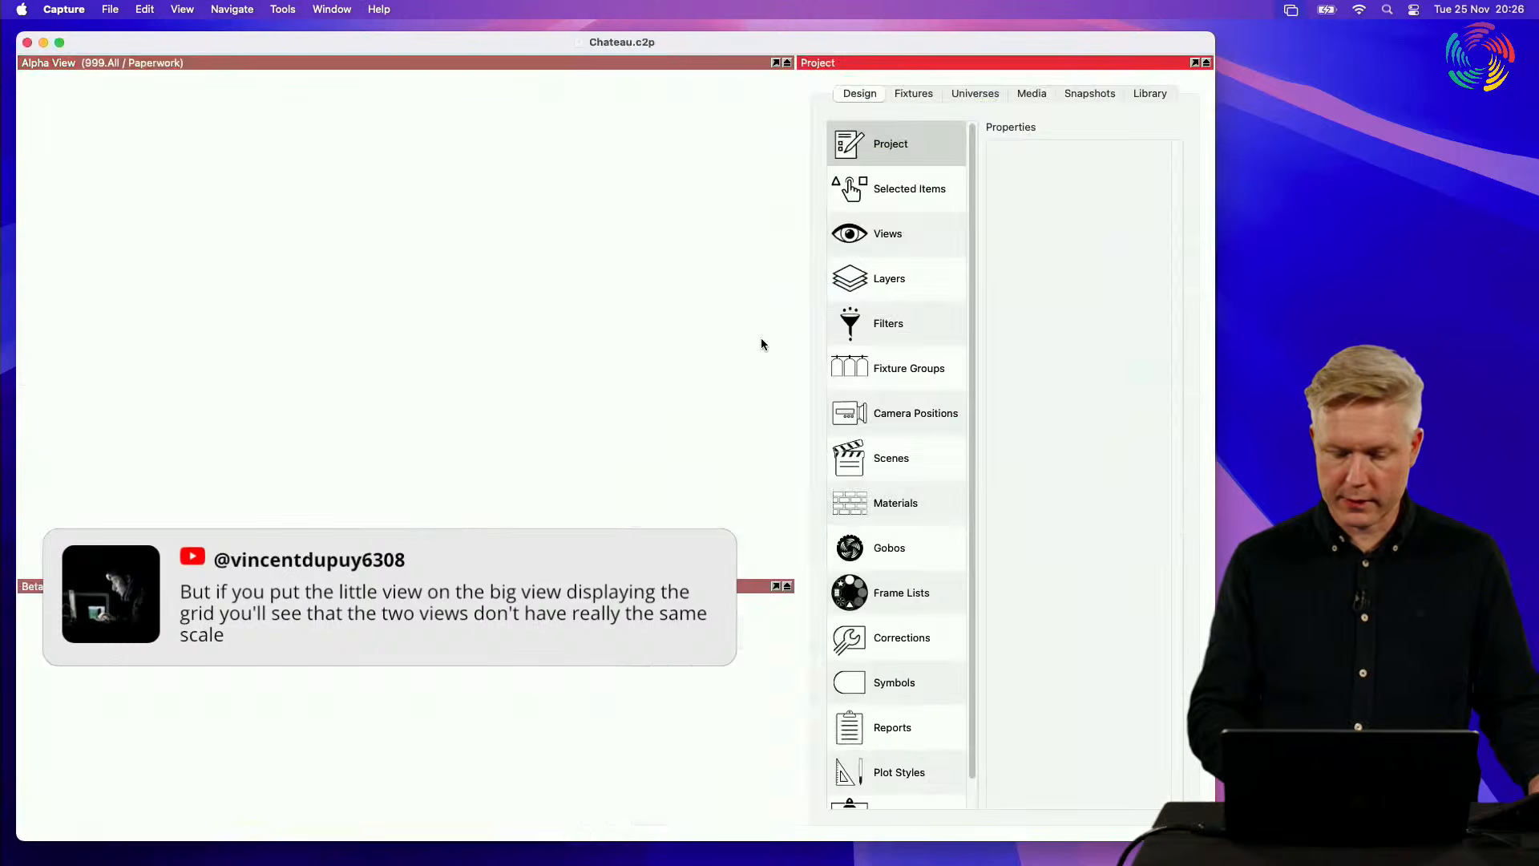
Step: Open the A3 Landscape plot for editing and move its window clear of the plots list
scroll(922, 727, down, 1)
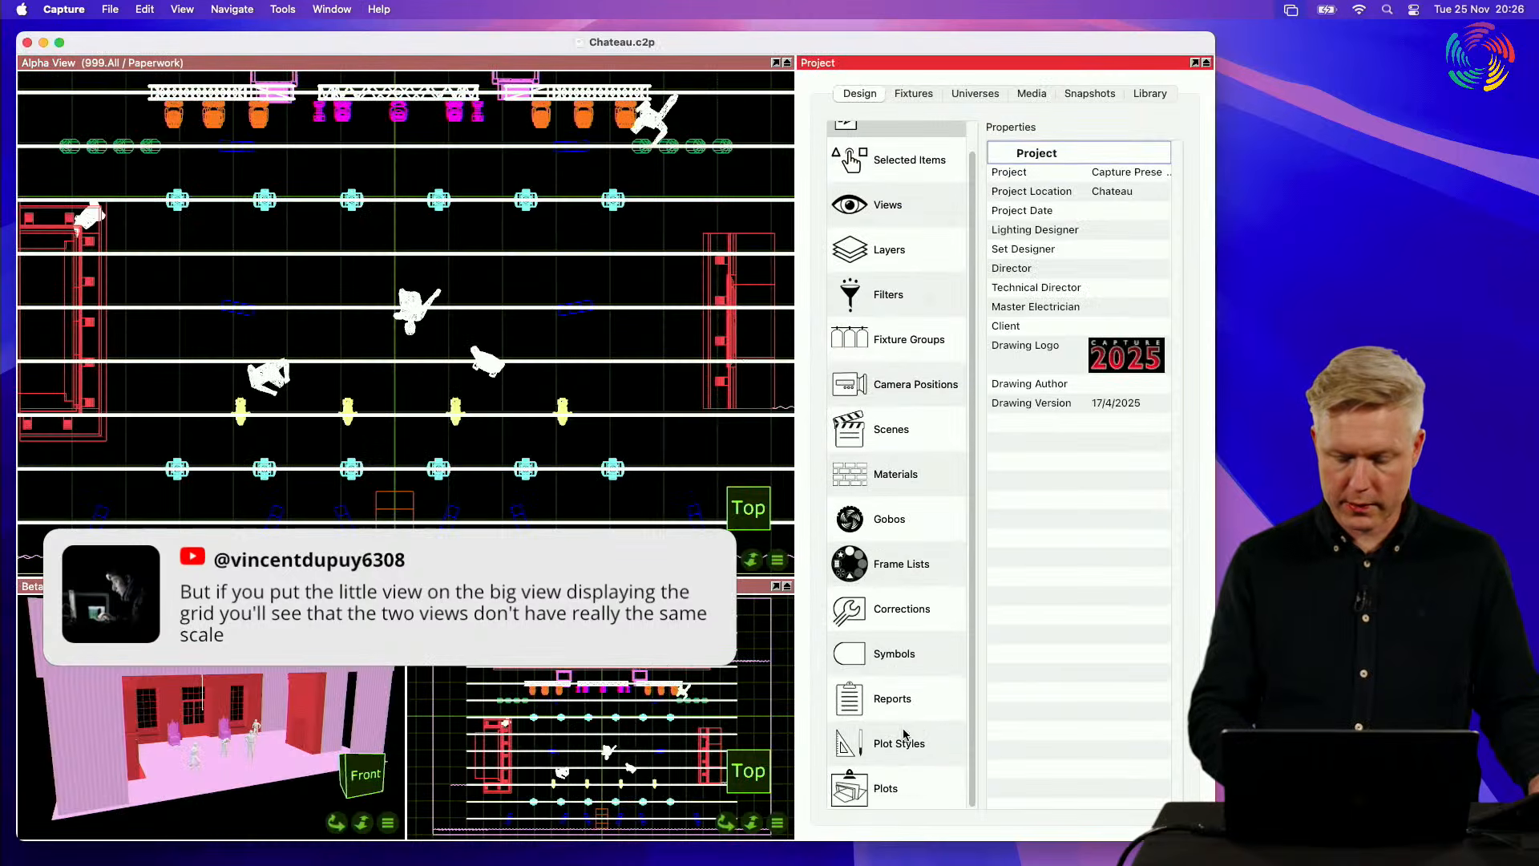
click(887, 790)
click(1013, 172)
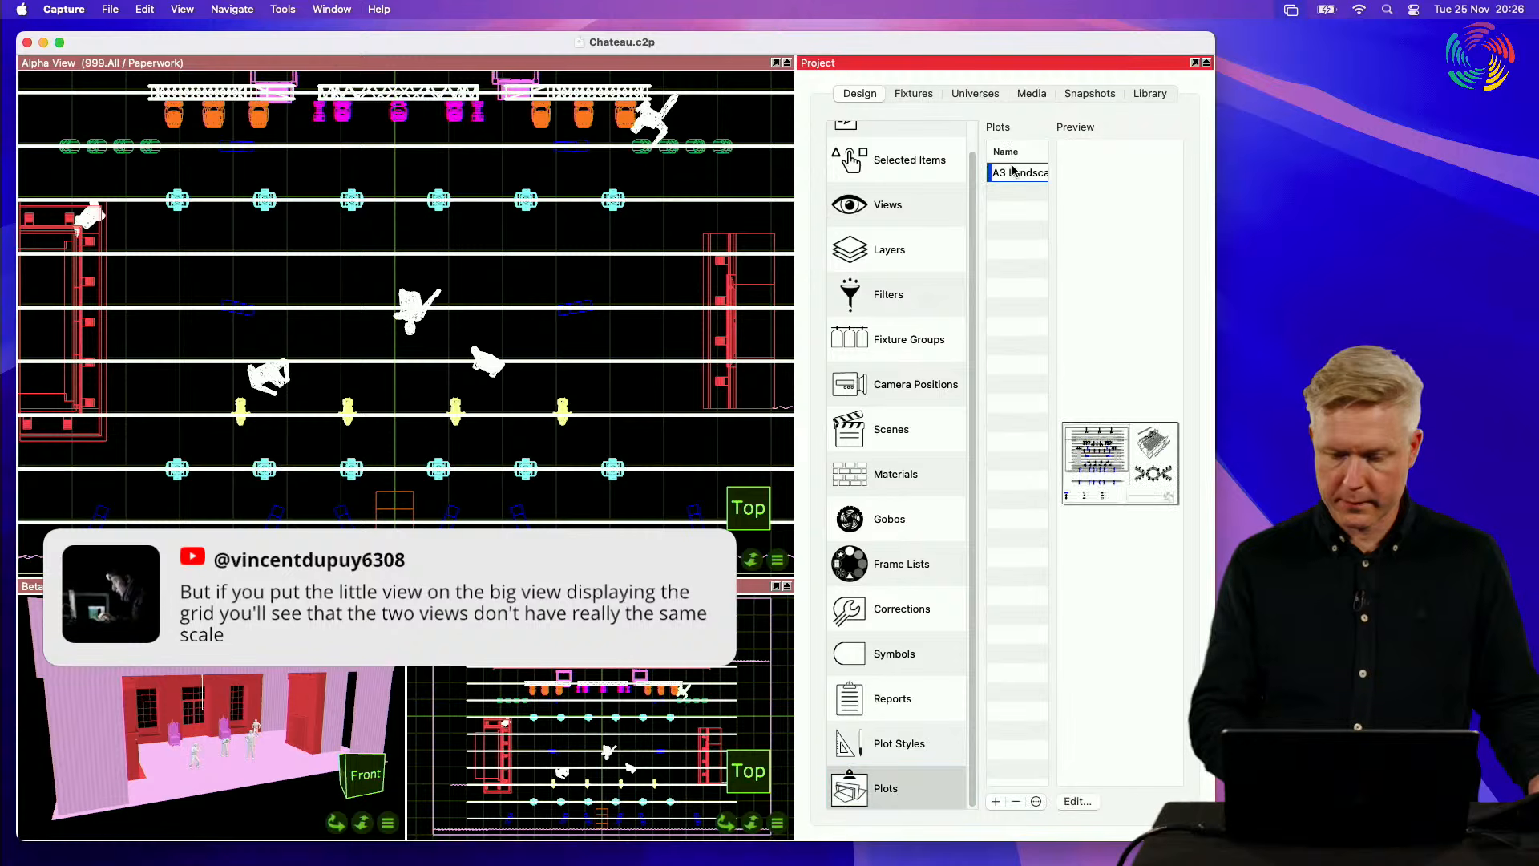
click(1076, 801)
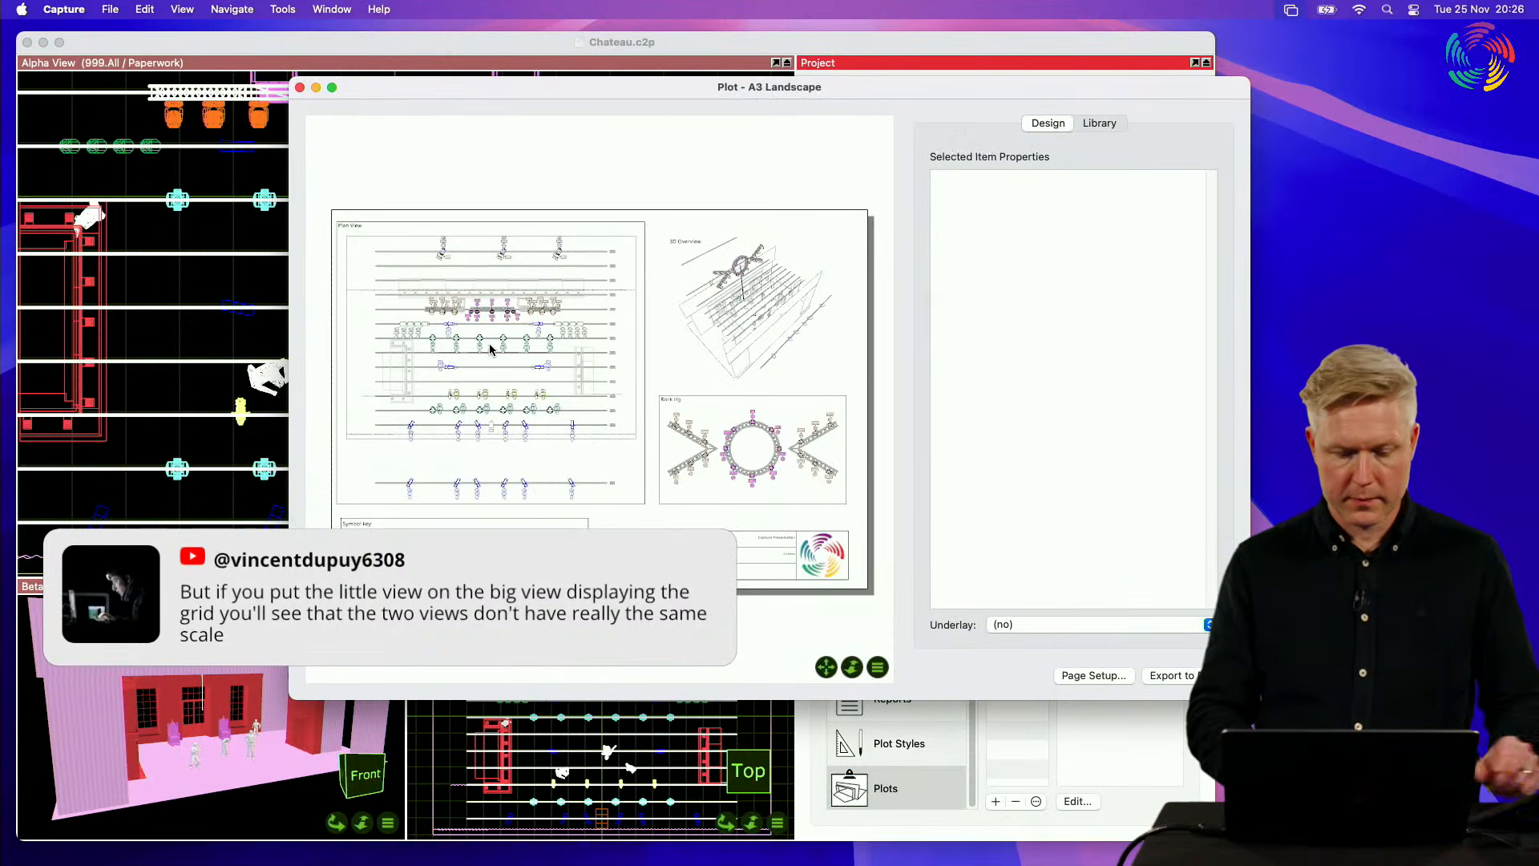
drag(629, 91, 384, 68)
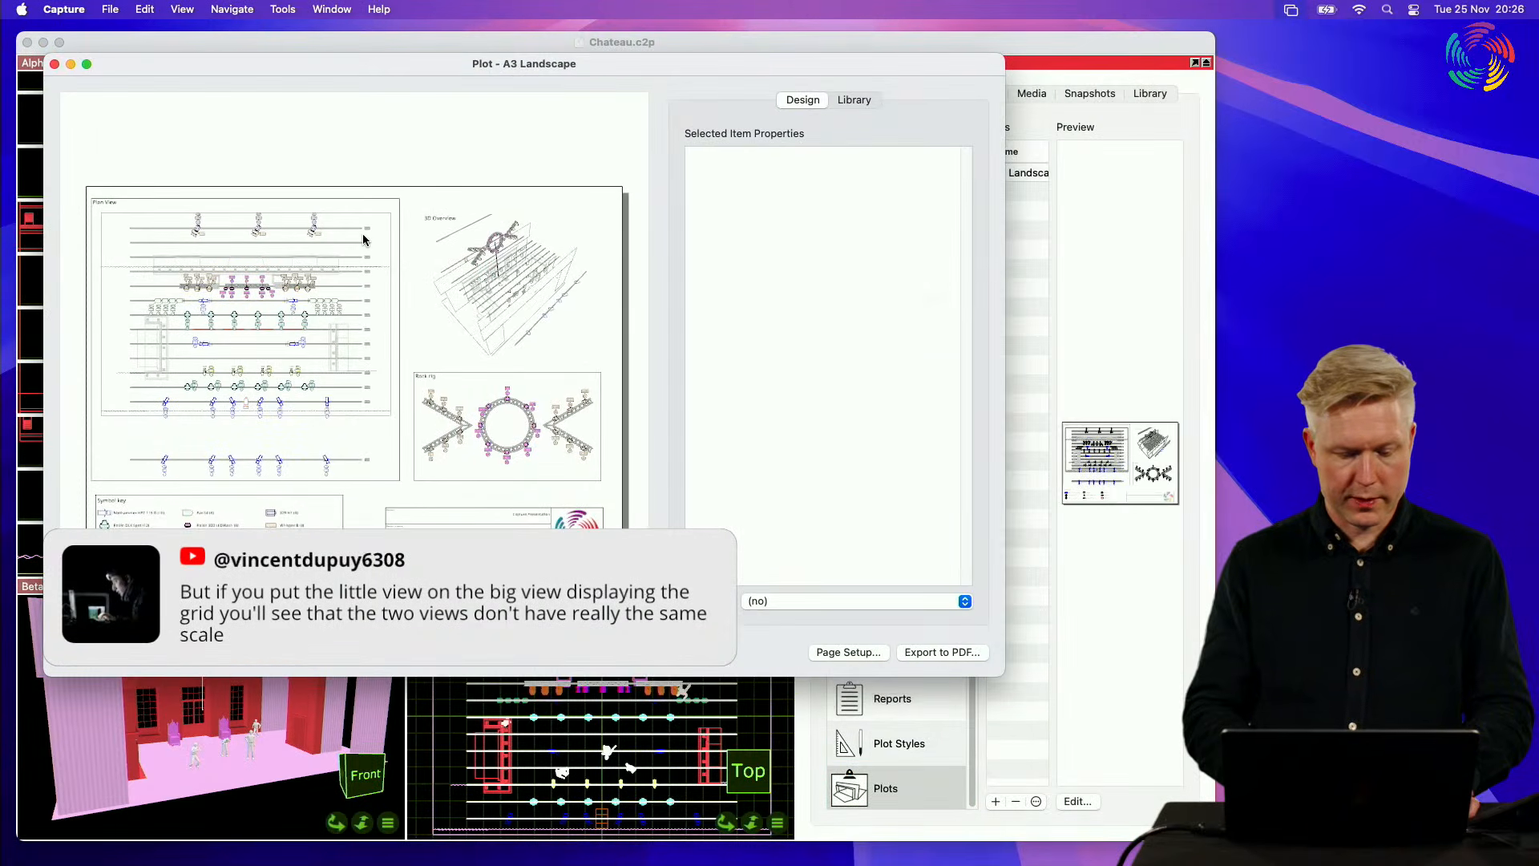
Step: Turn on the grid for all the views in the A3 Landscape plot
scroll(363, 239, up, 5)
scroll(363, 239, down, 5)
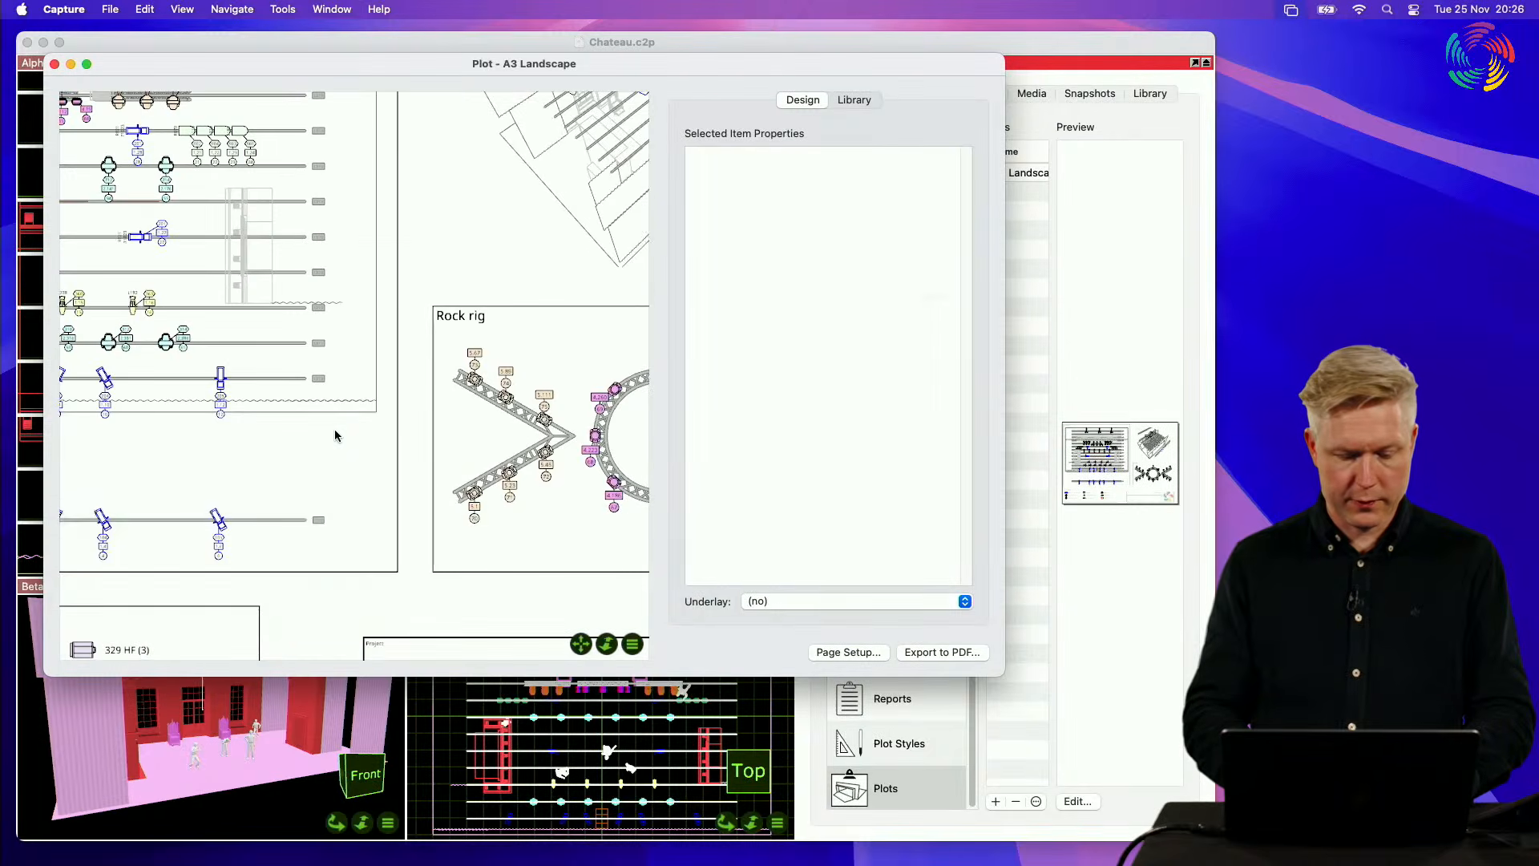
key(super+a)
scroll(768, 462, down, 3)
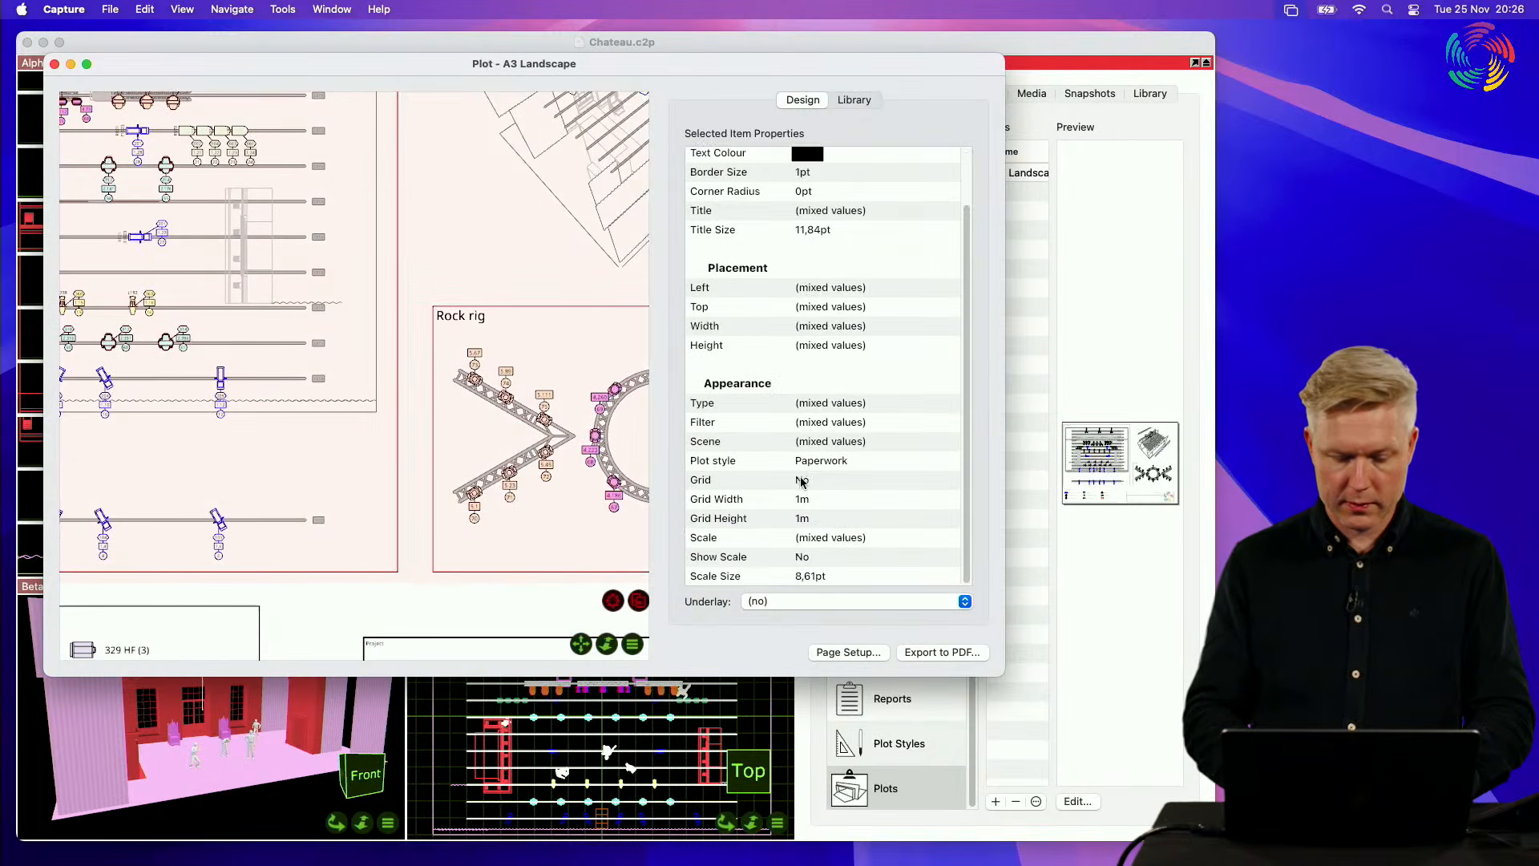
click(804, 480)
click(821, 481)
click(813, 498)
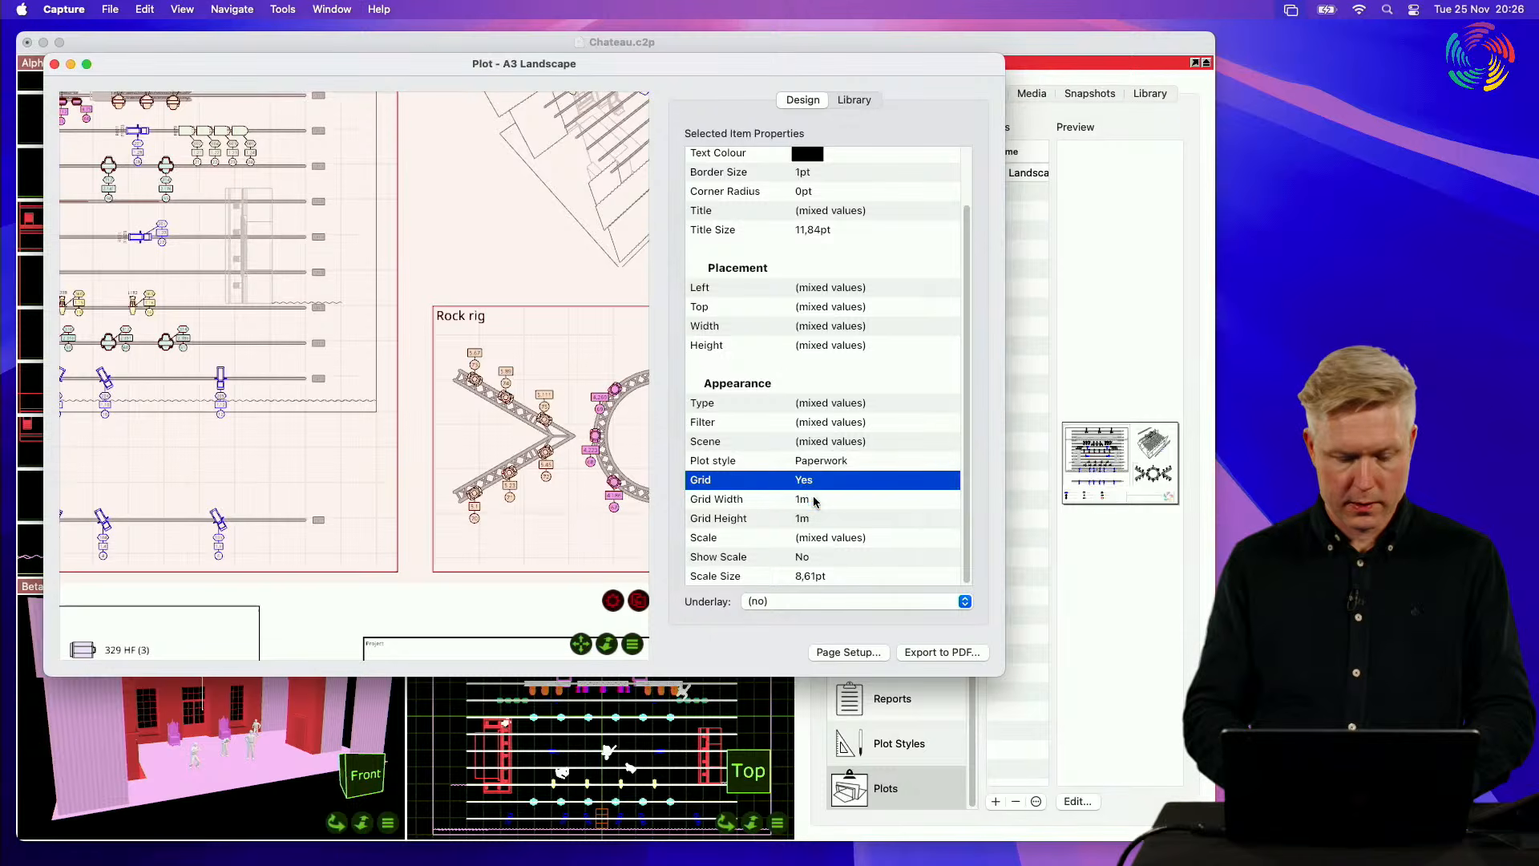
Step: Set the scale of all the selected plot views to 1:100
click(841, 578)
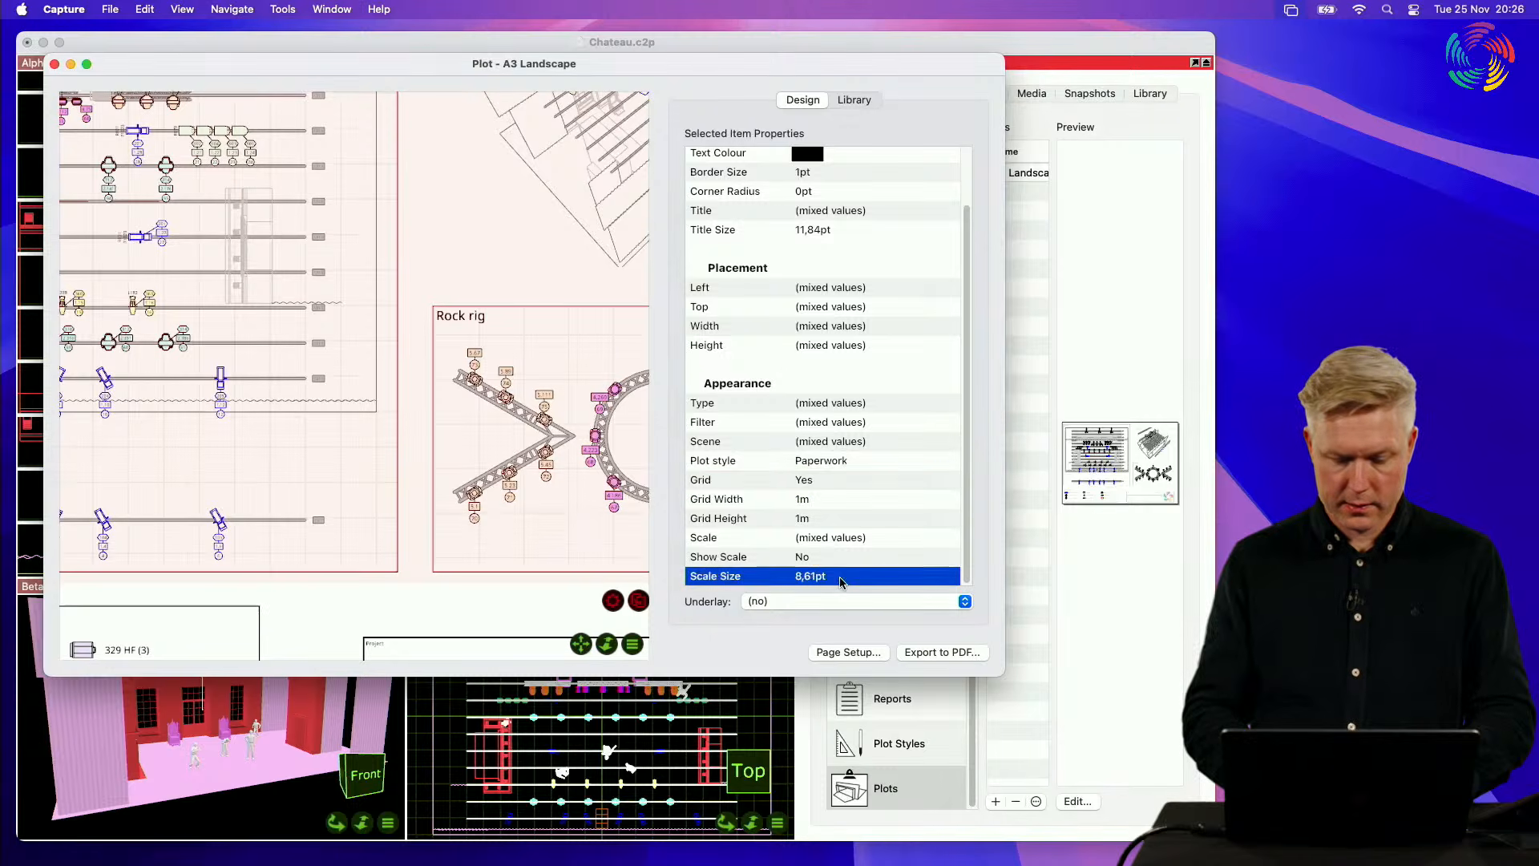
double_click(852, 537)
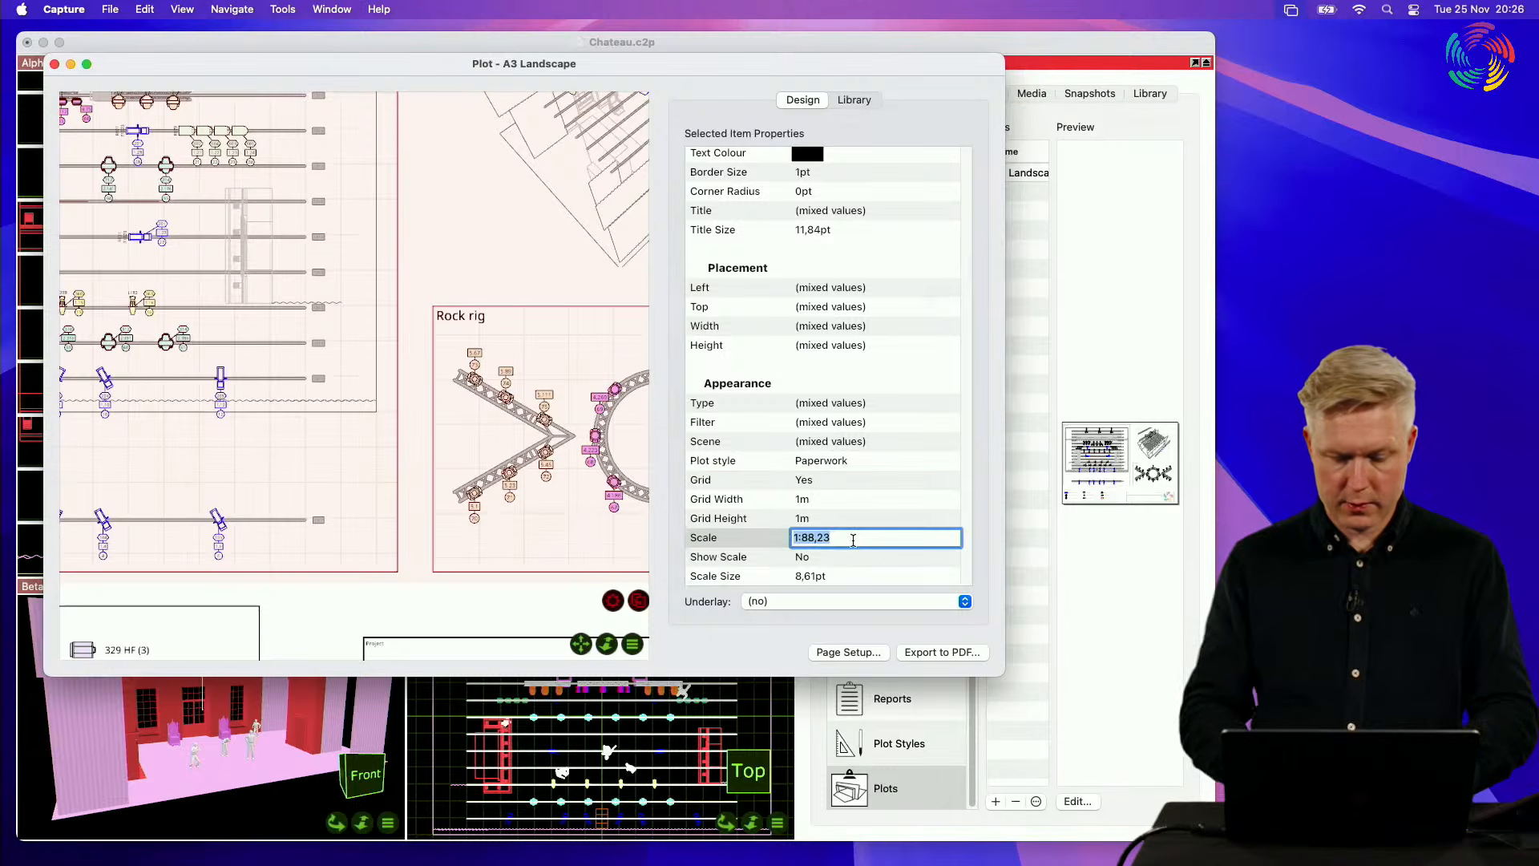
text(1:00)
key(Return)
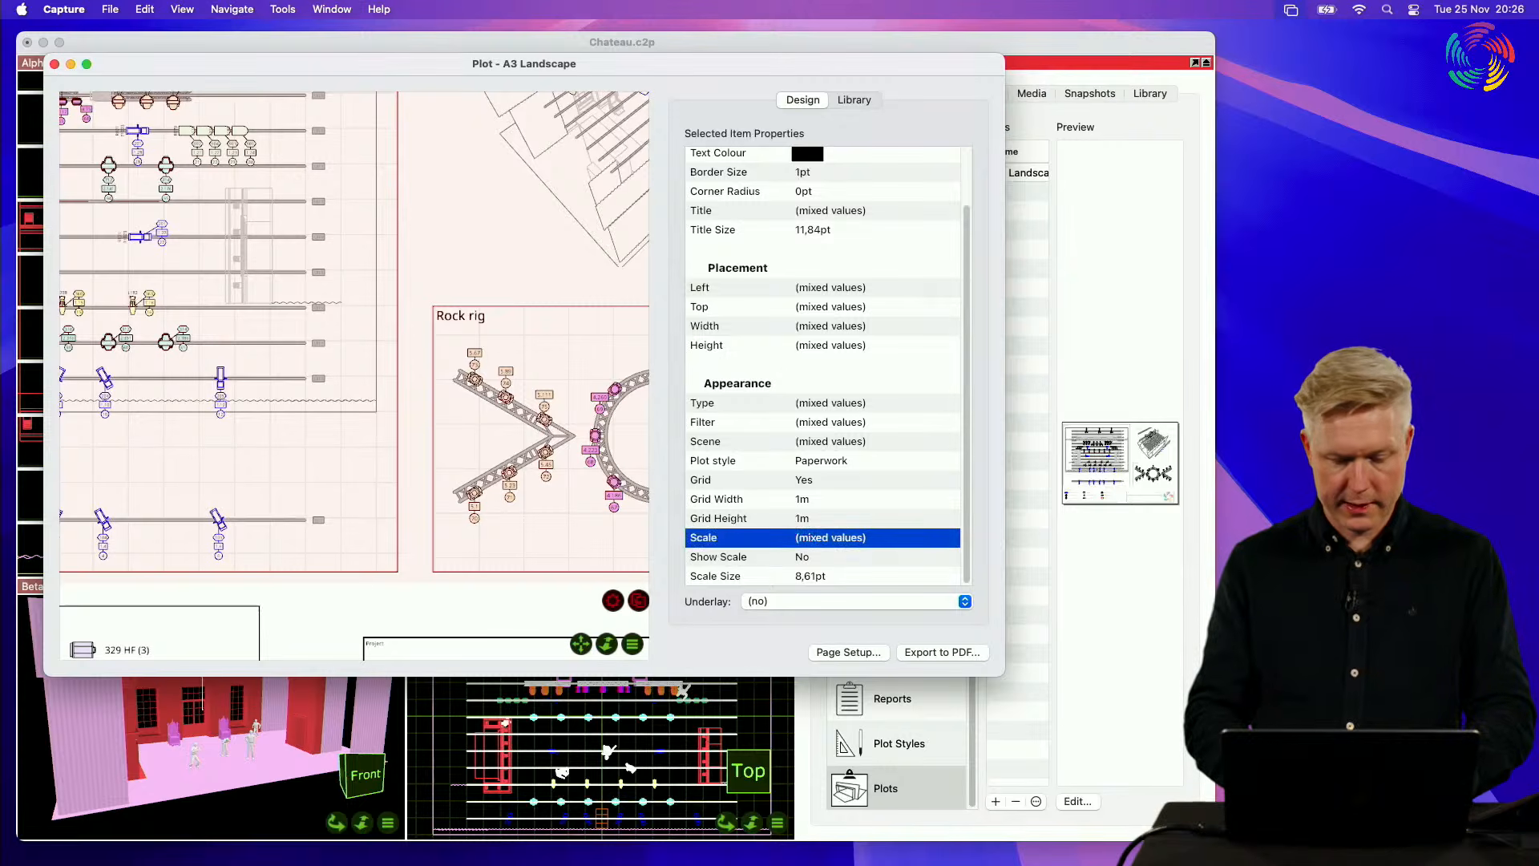
click(841, 542)
text(1:)
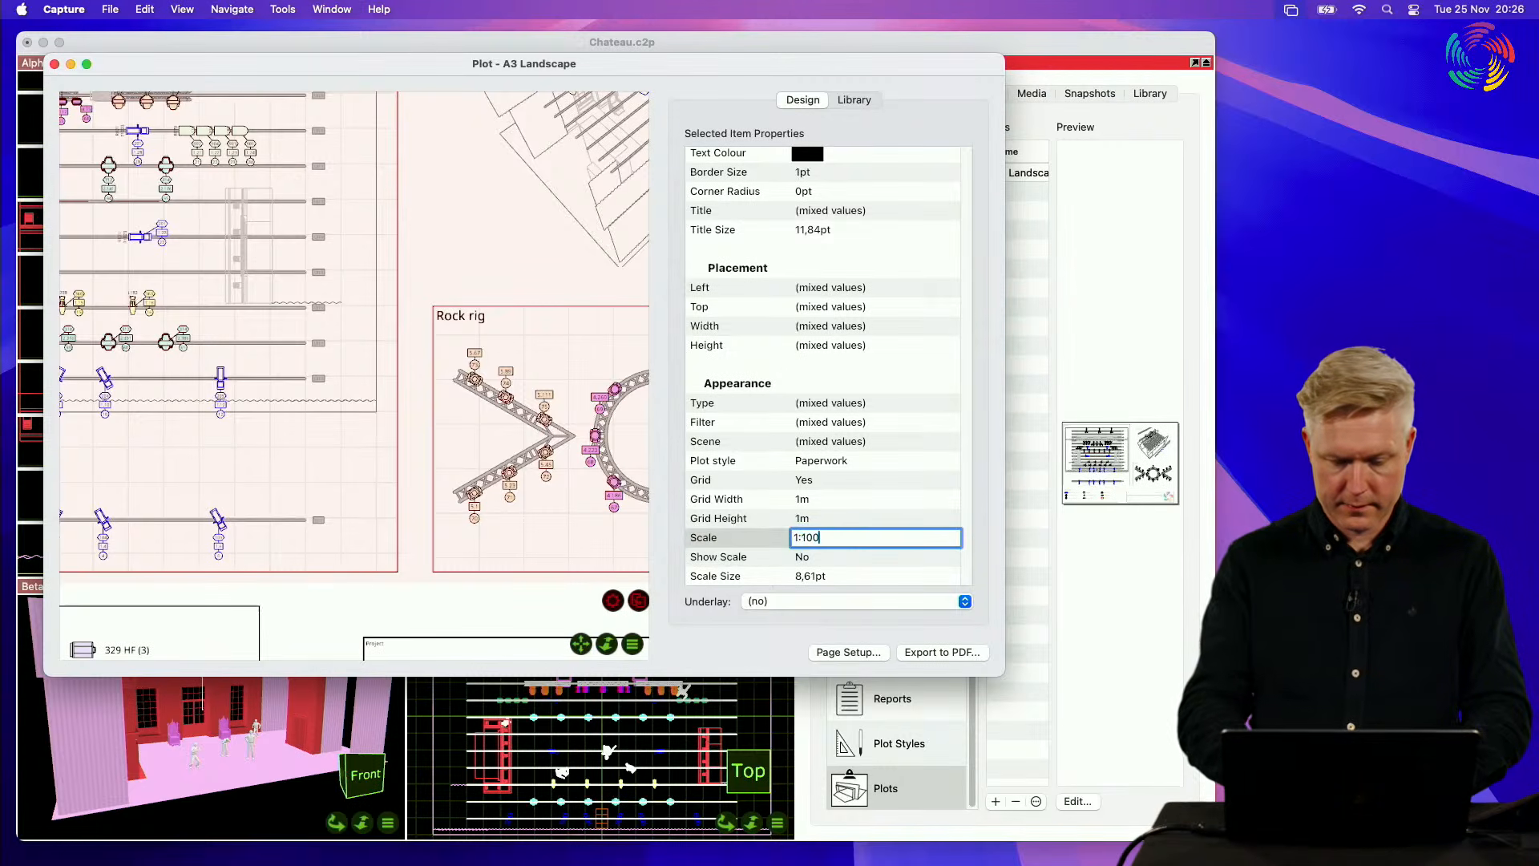
text(100)
key(Return)
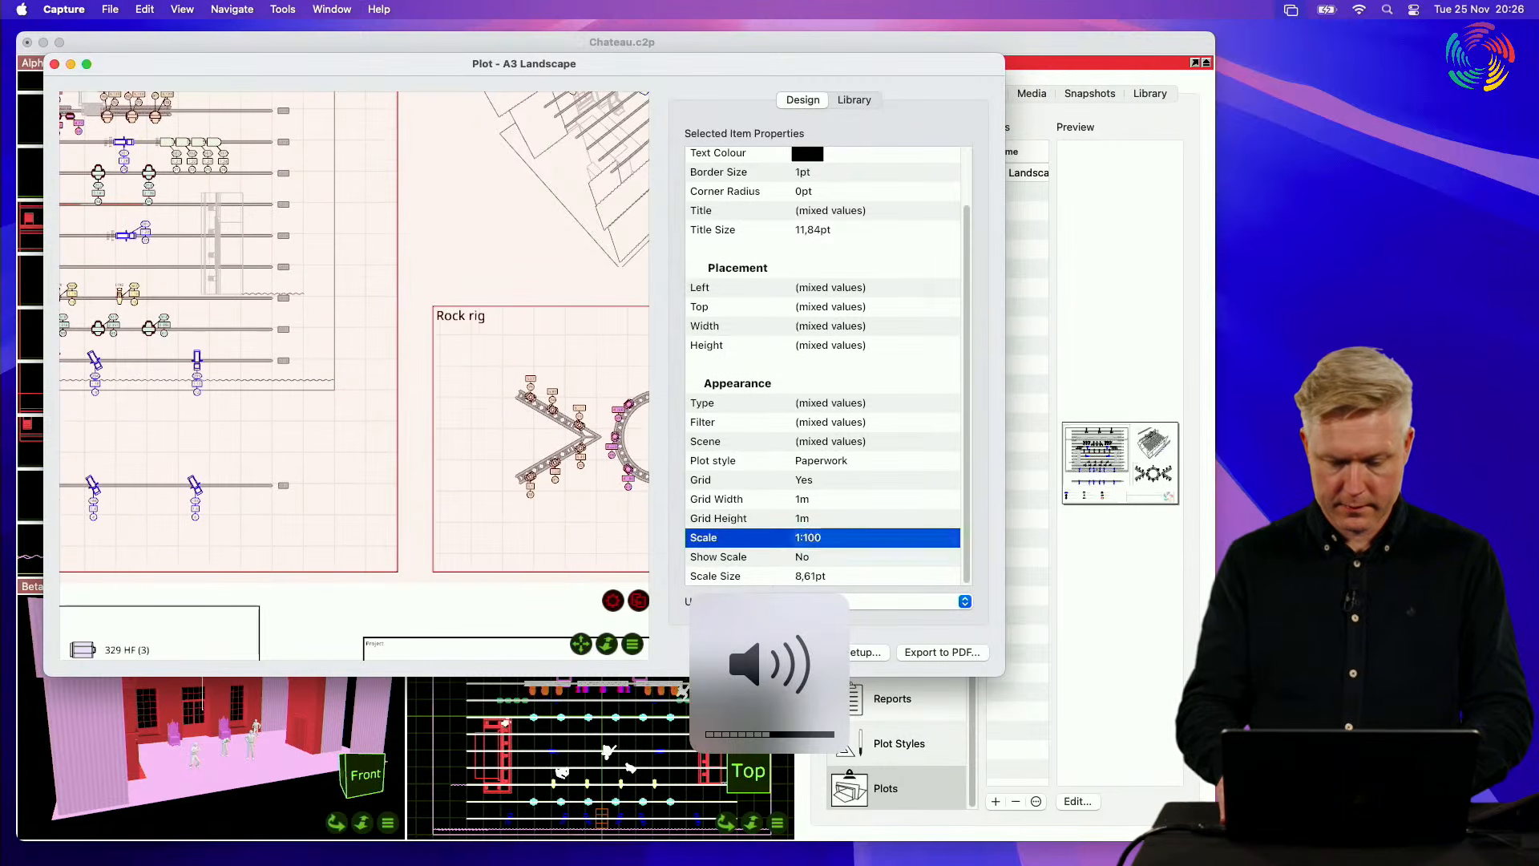
Step: Move the Rock rig view alone against the plan view's edge, at about Left 247 mm and Top 143 mm
click(522, 270)
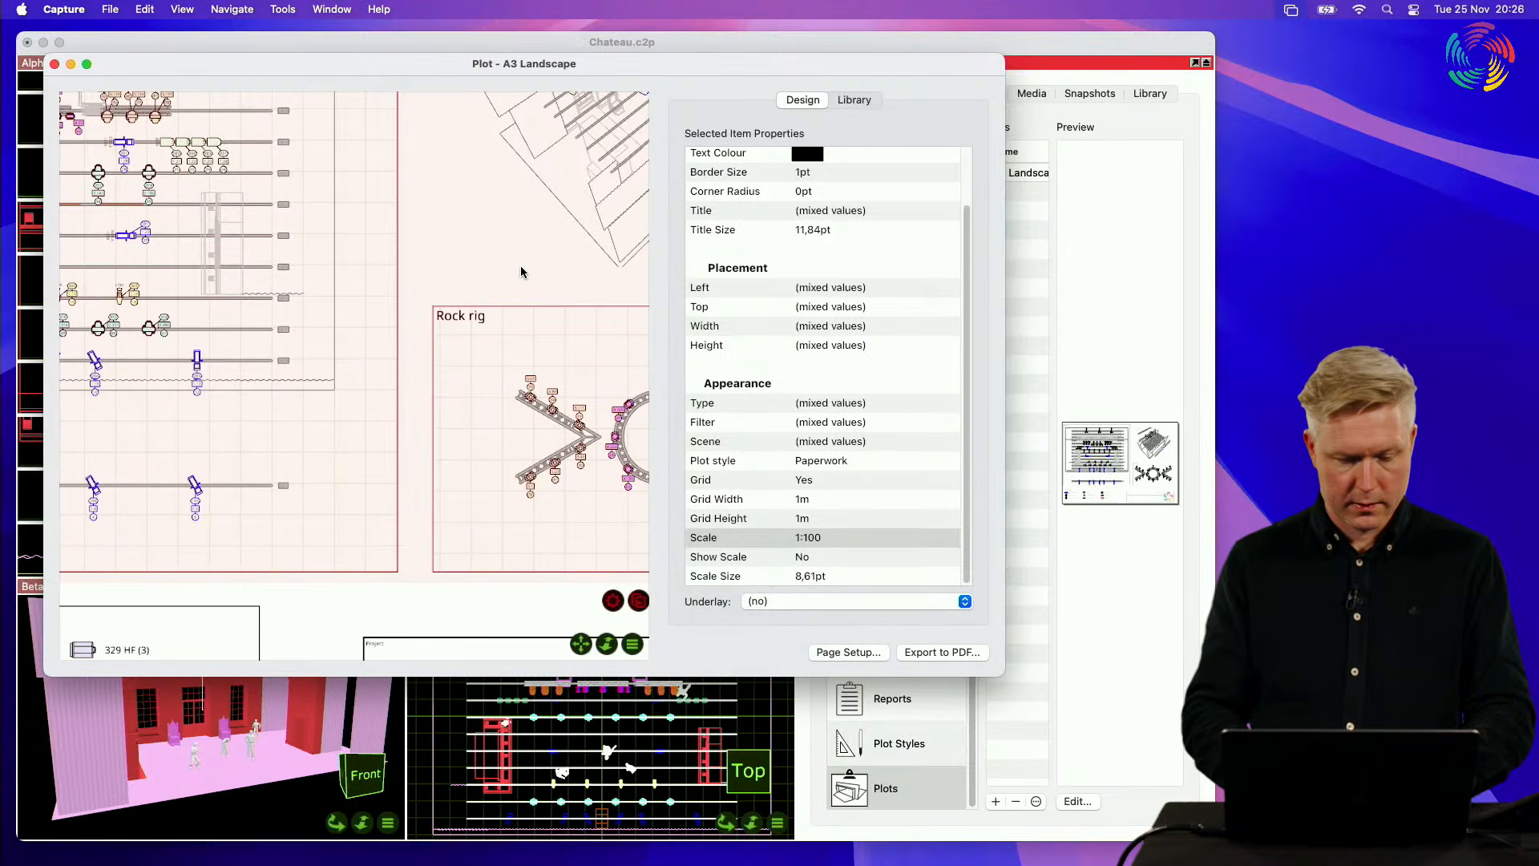
click(427, 593)
drag(490, 536, 452, 532)
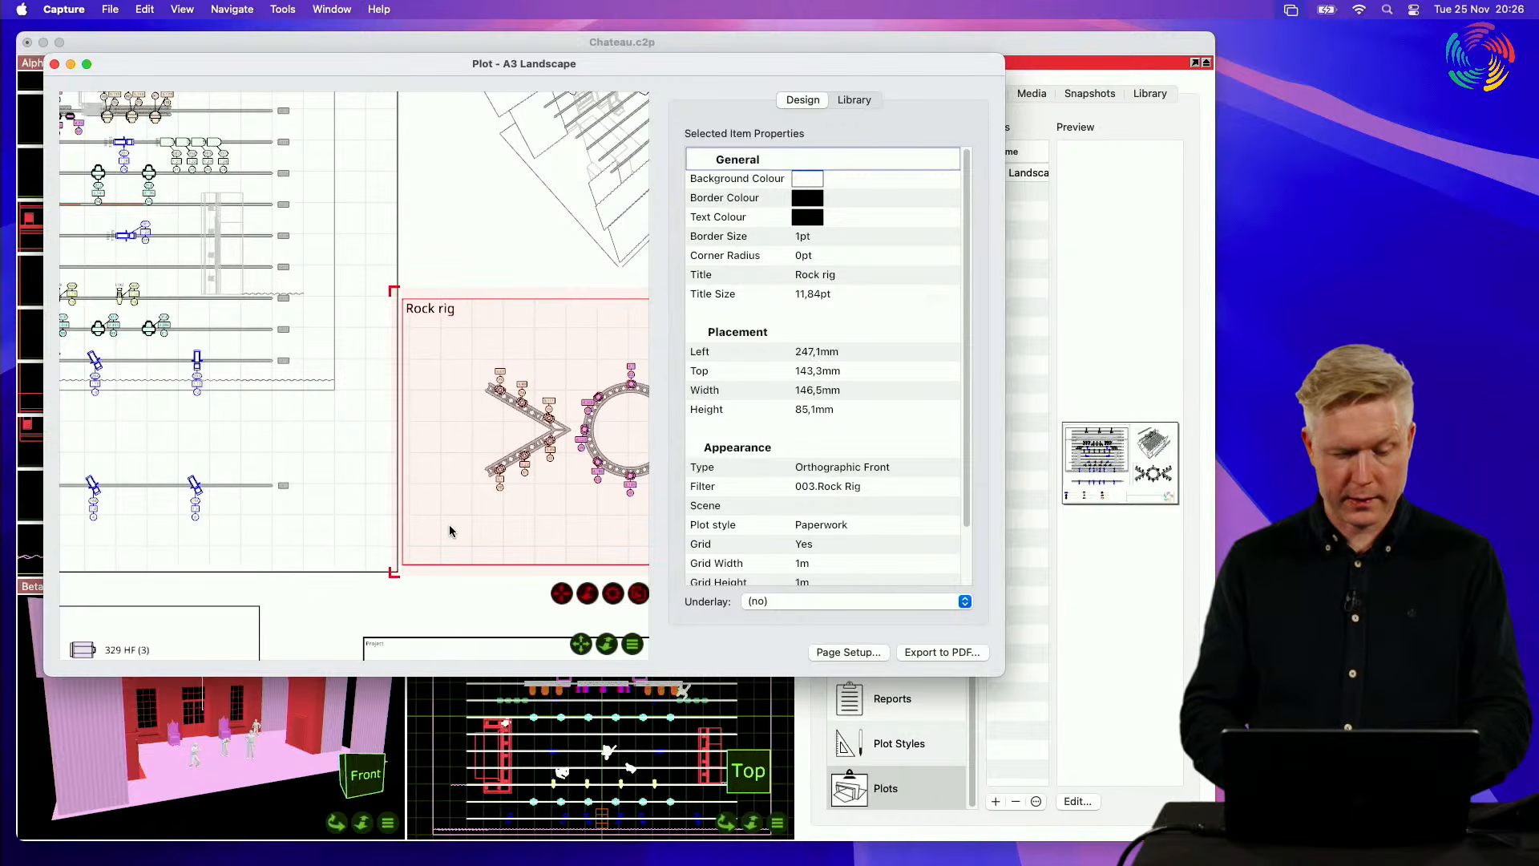
click(486, 187)
click(497, 589)
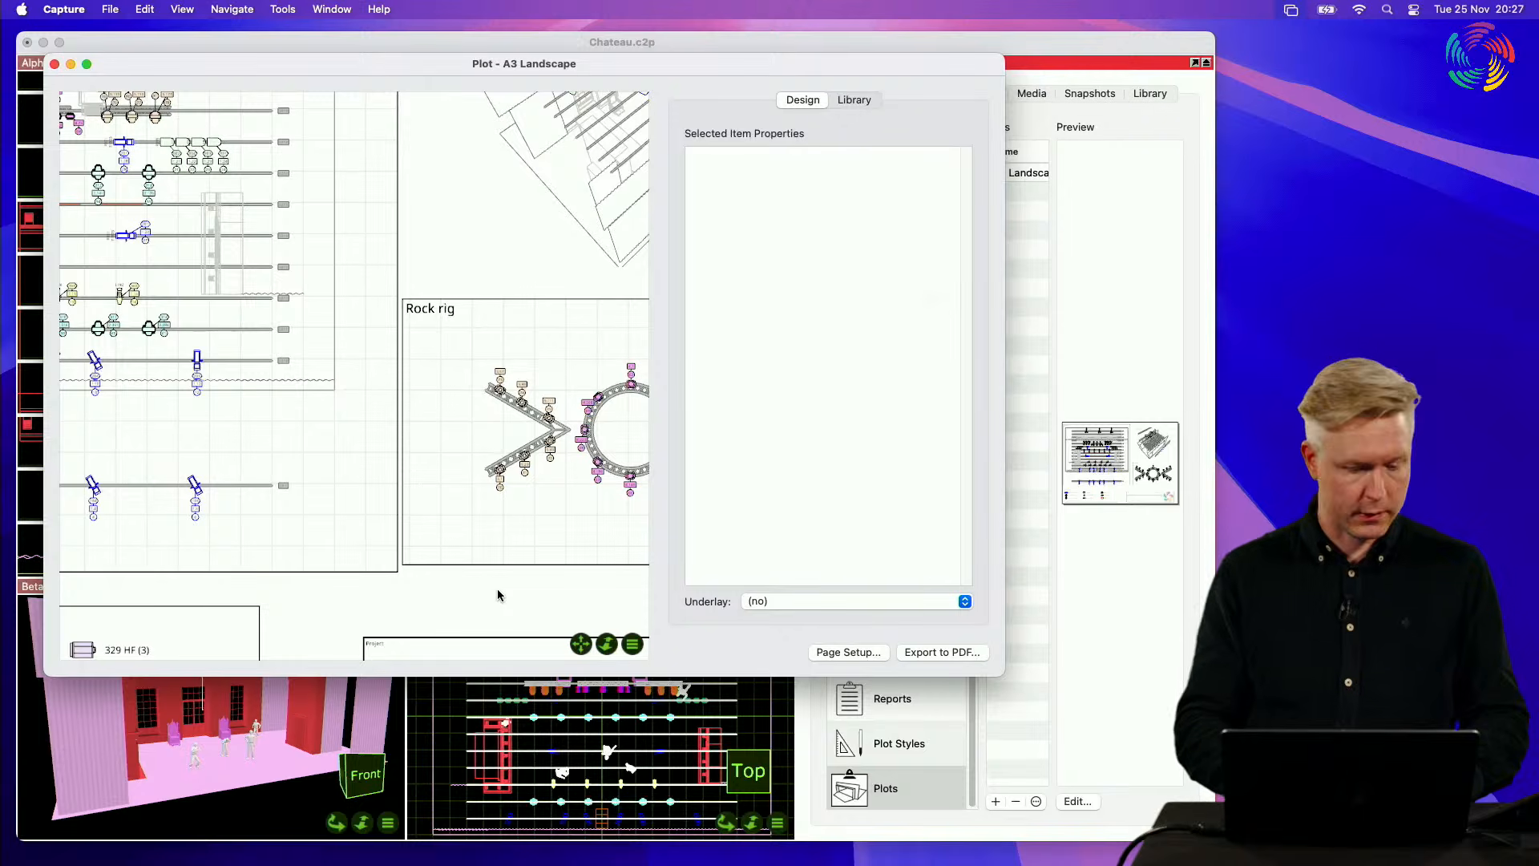
Step: Check the Rock rig view's grid properties and open its Grid Width value without changing it
click(426, 523)
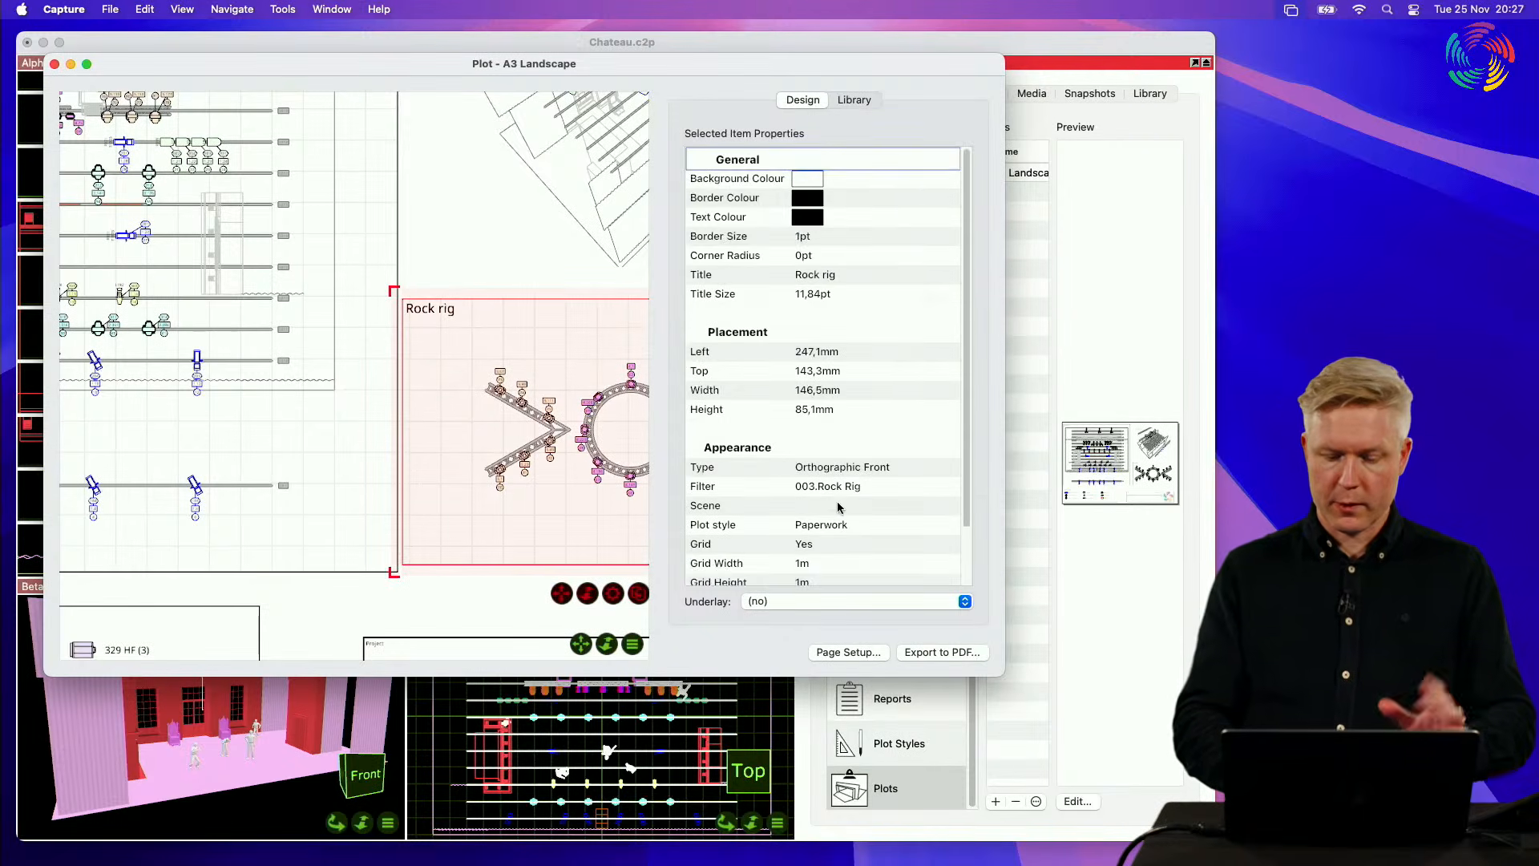
scroll(840, 503, down, 2)
click(867, 505)
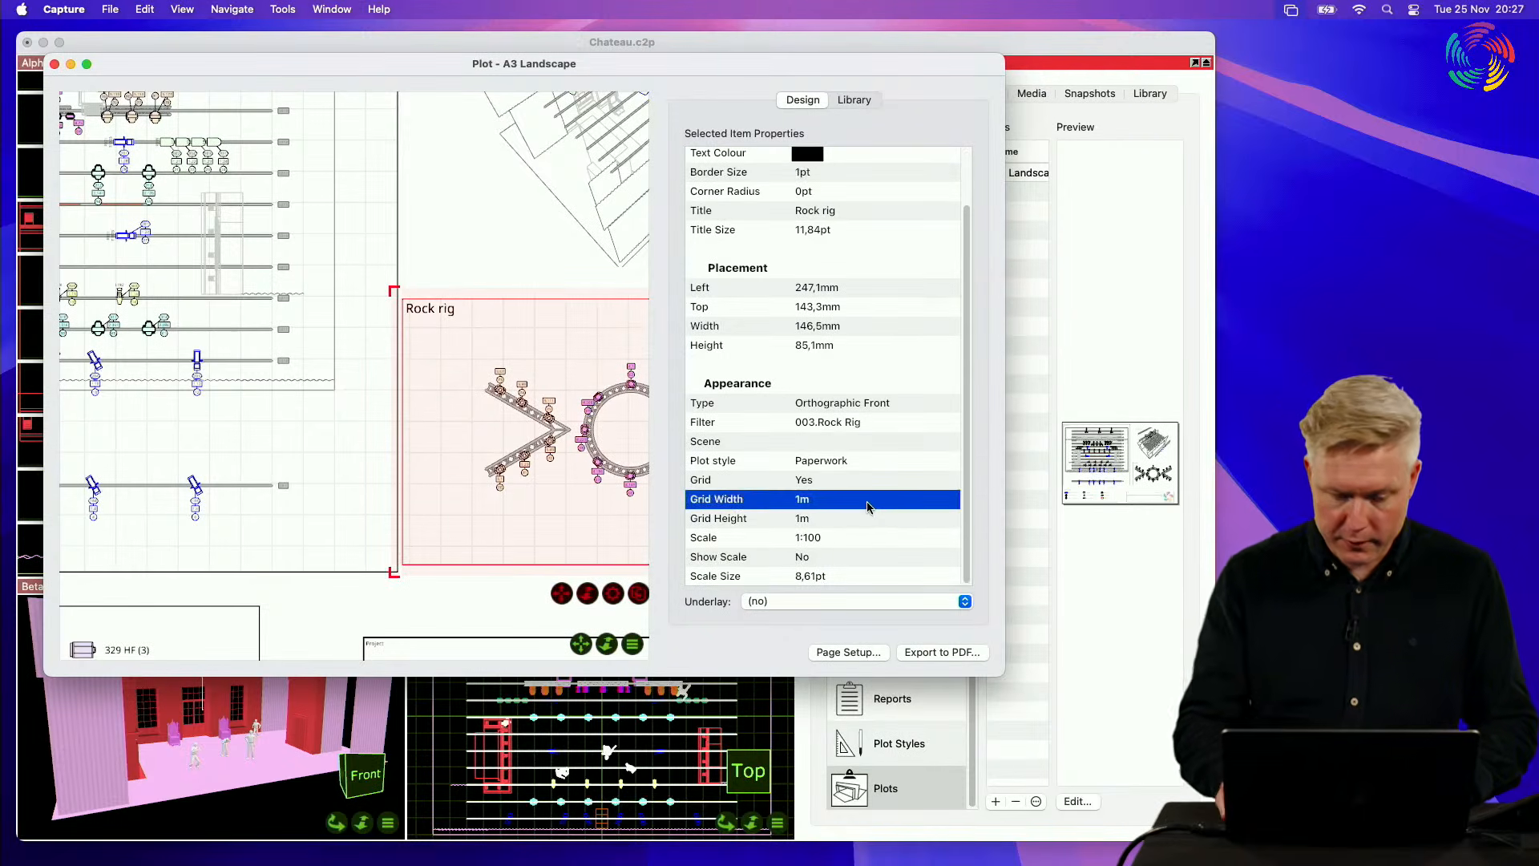
click(867, 503)
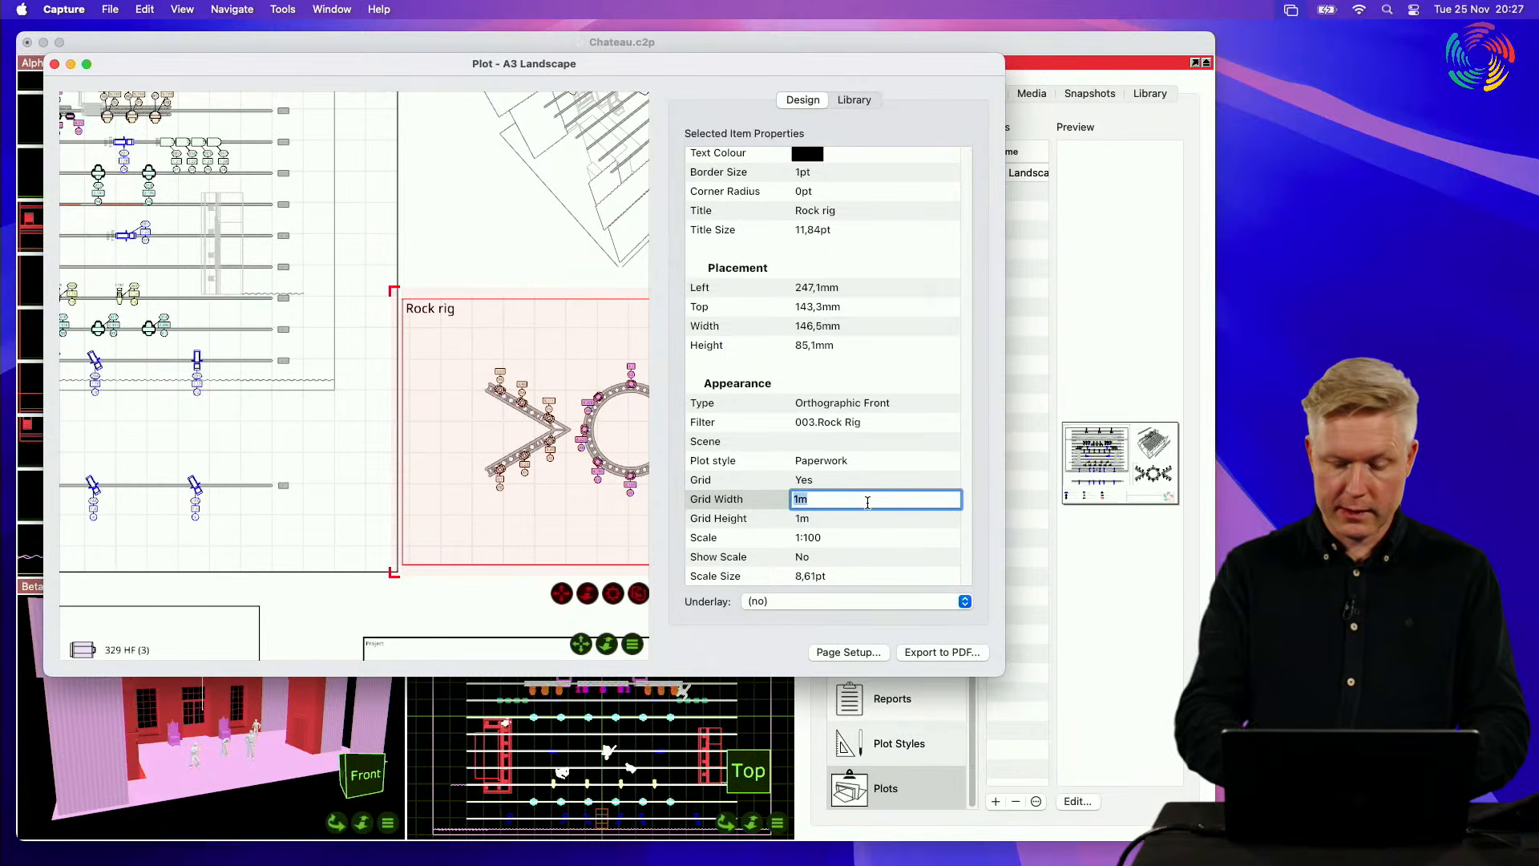
key(Return)
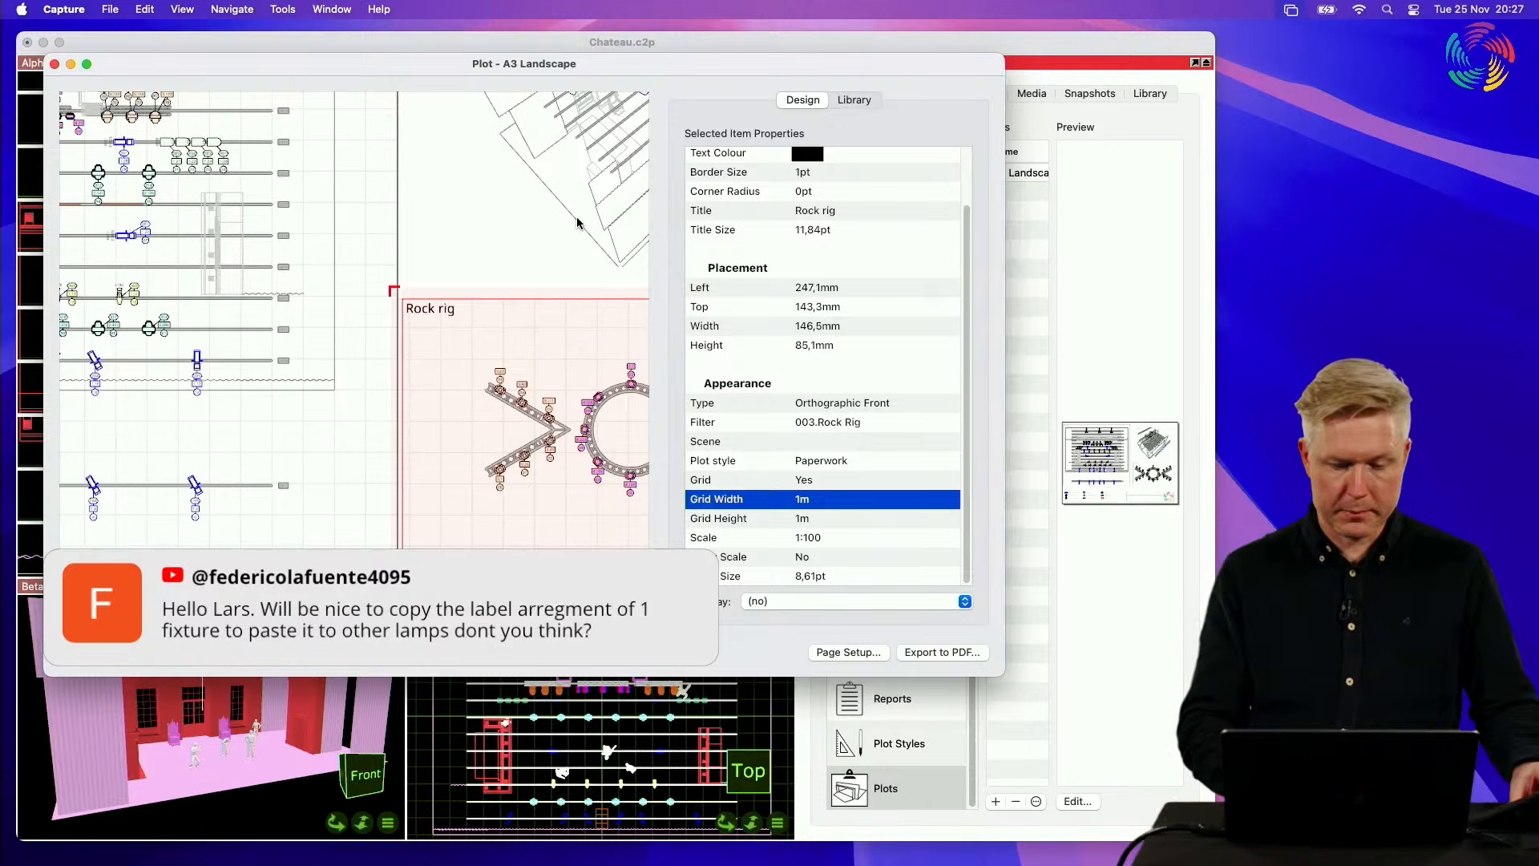
Step: Close the A3 Landscape plot and maximise the Alpha View, showing the plan from the top in plot style
click(55, 65)
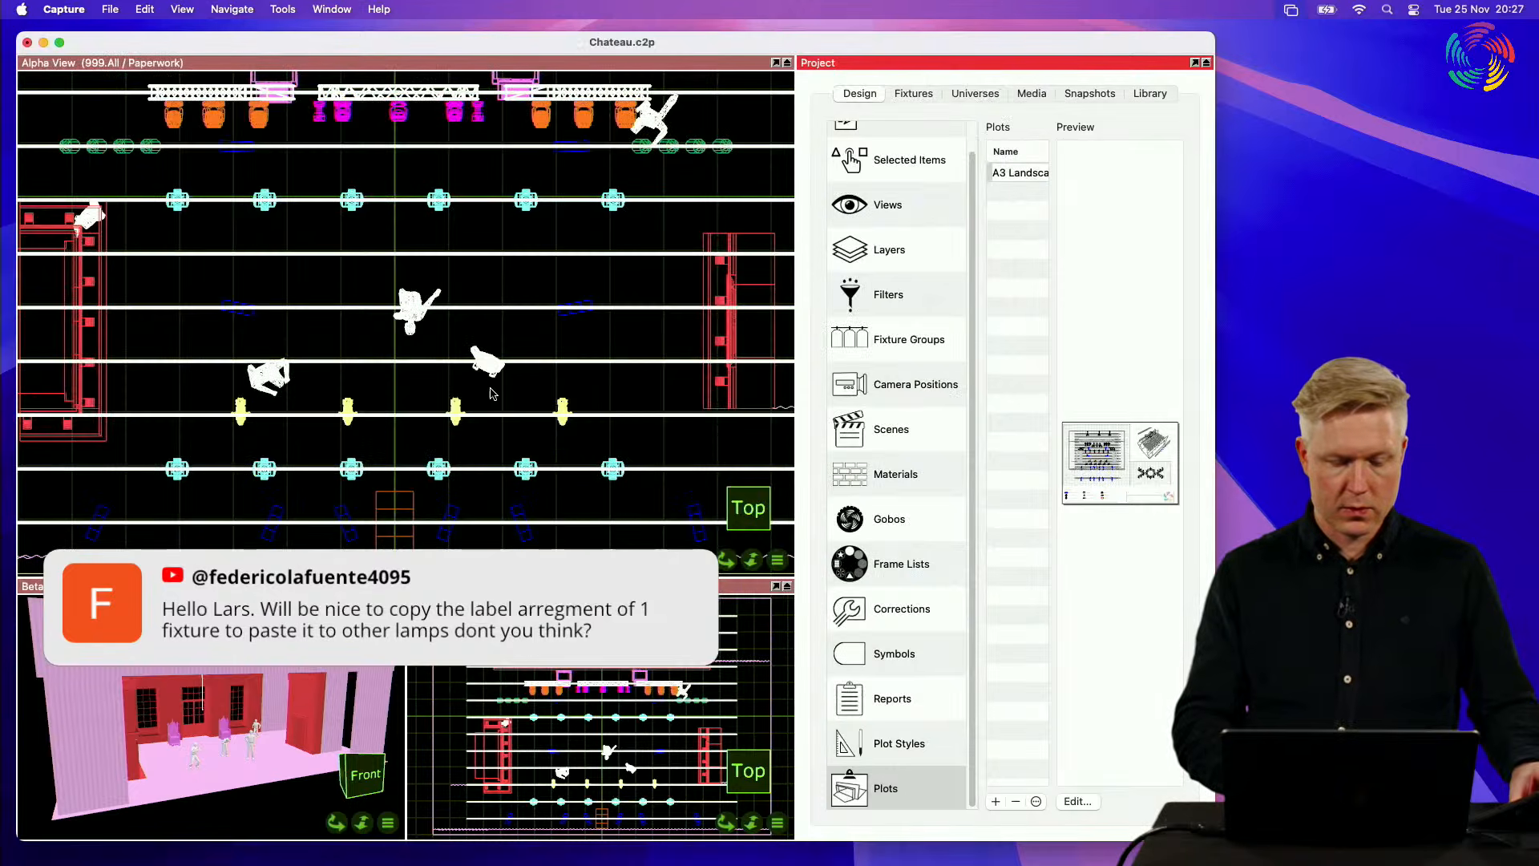
click(541, 265)
key(2)
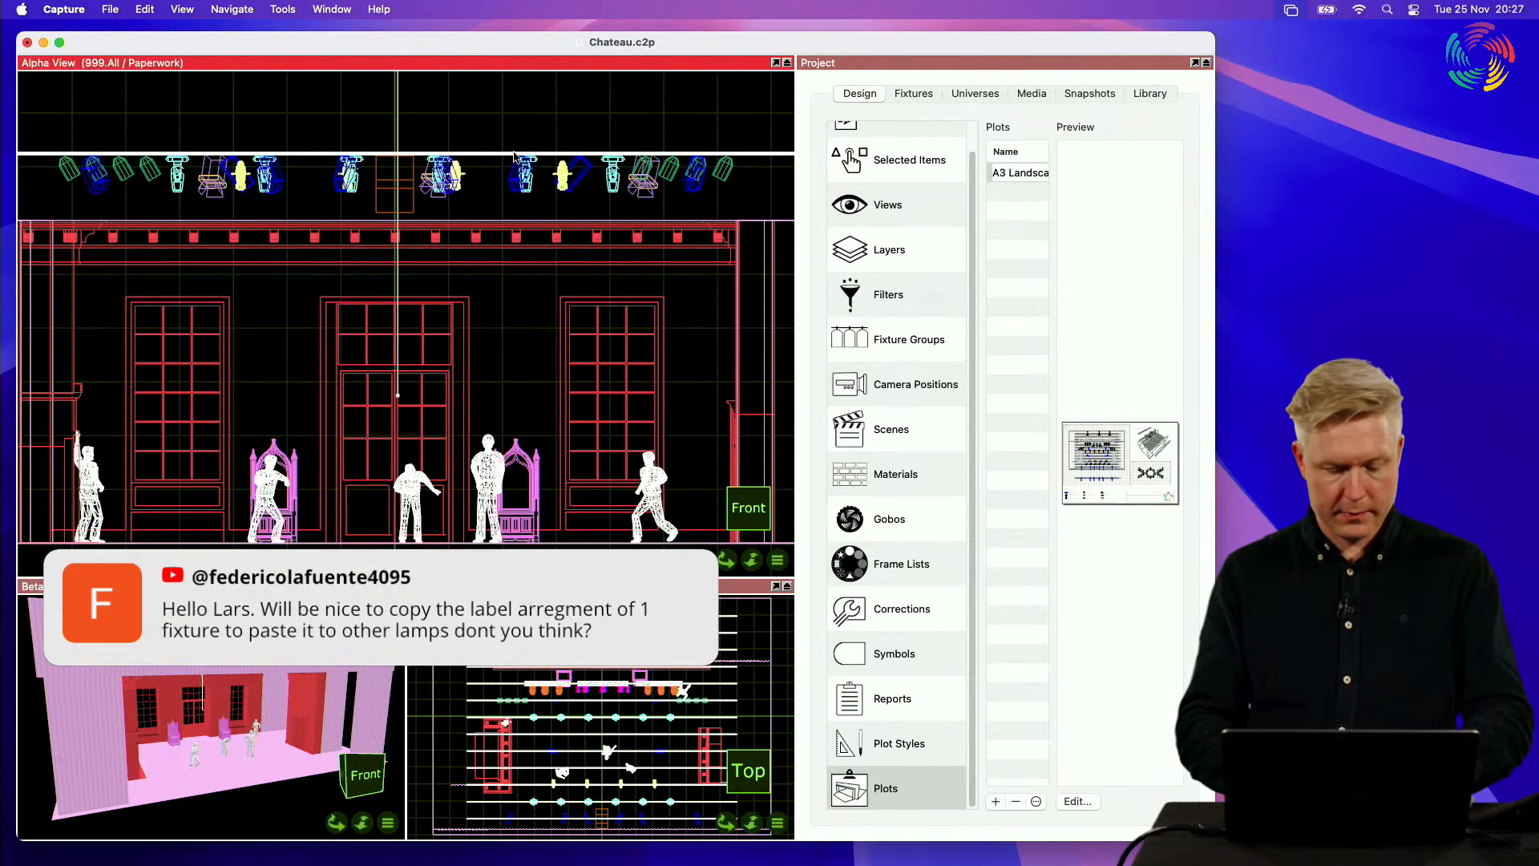
key(1)
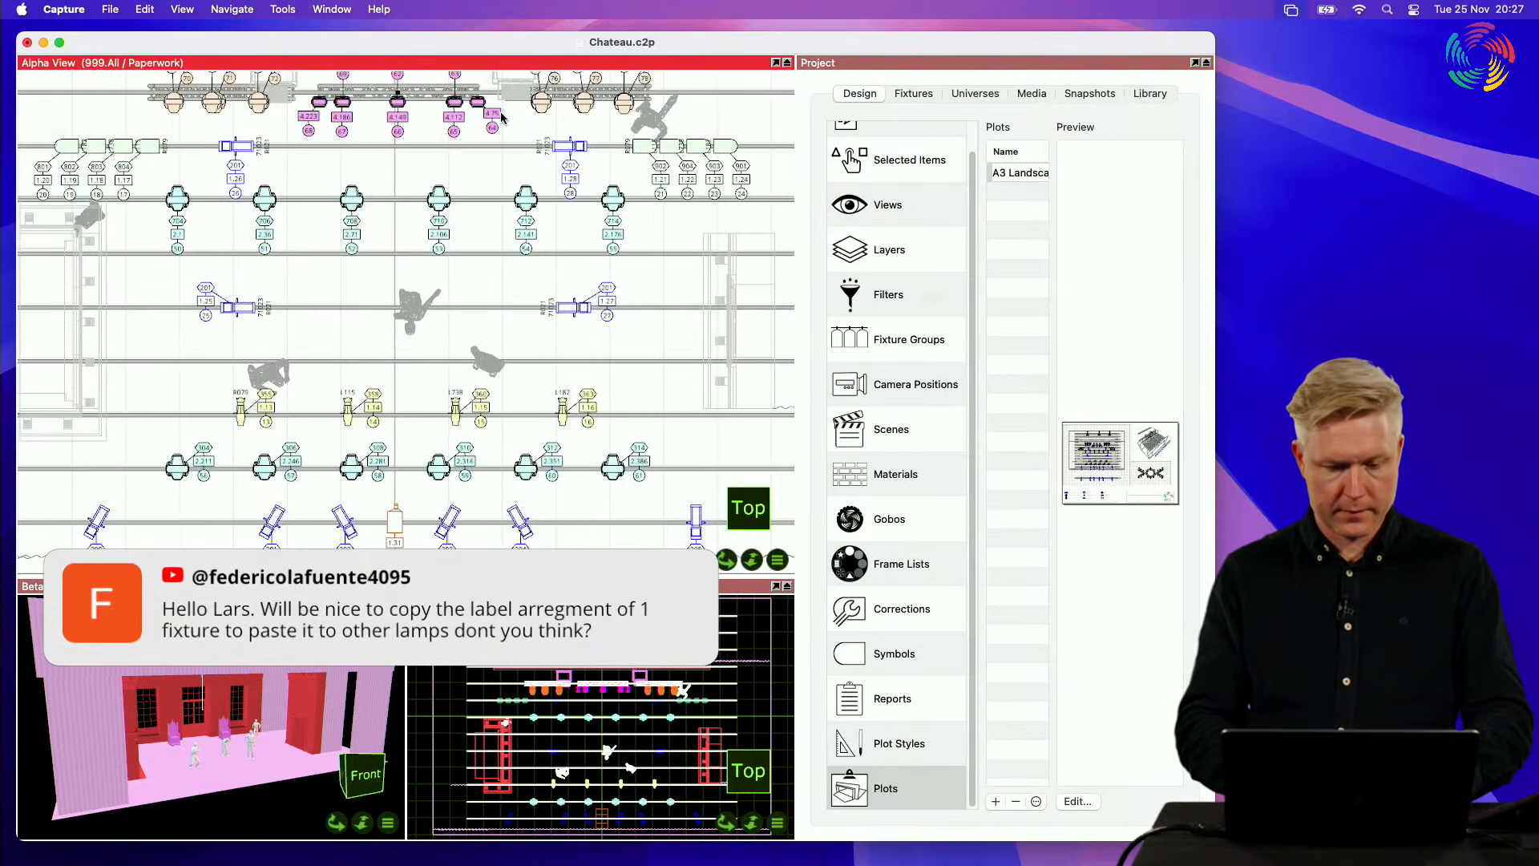
double_click(522, 64)
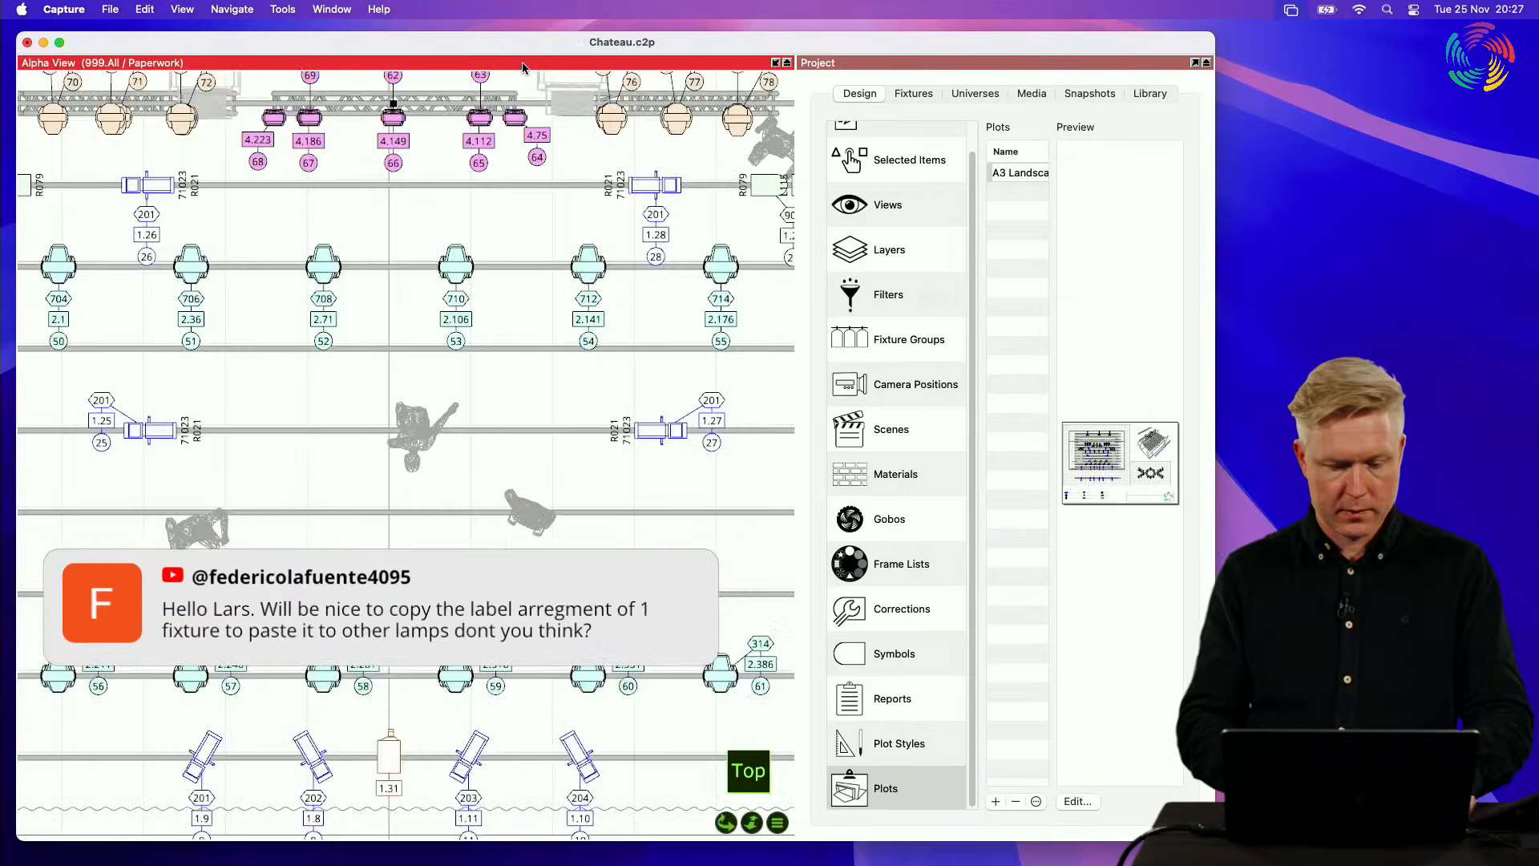
Step: Select the label group of fixture 52 in the Alpha View and shift it sideways, away from beneath its fixture
click(331, 323)
scroll(331, 322, up, 5)
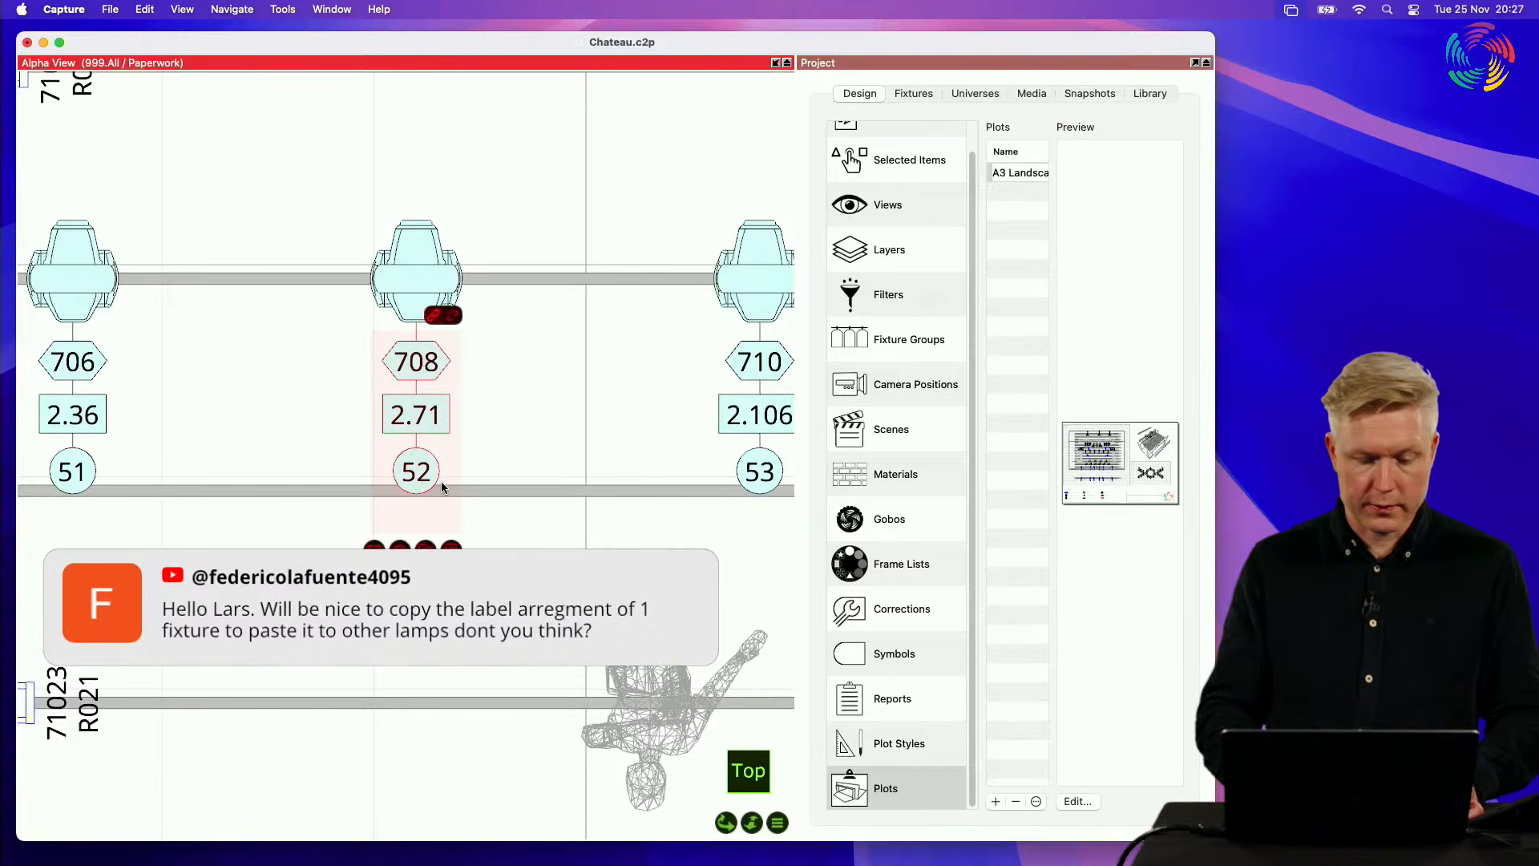
click(454, 321)
drag(424, 390, 498, 390)
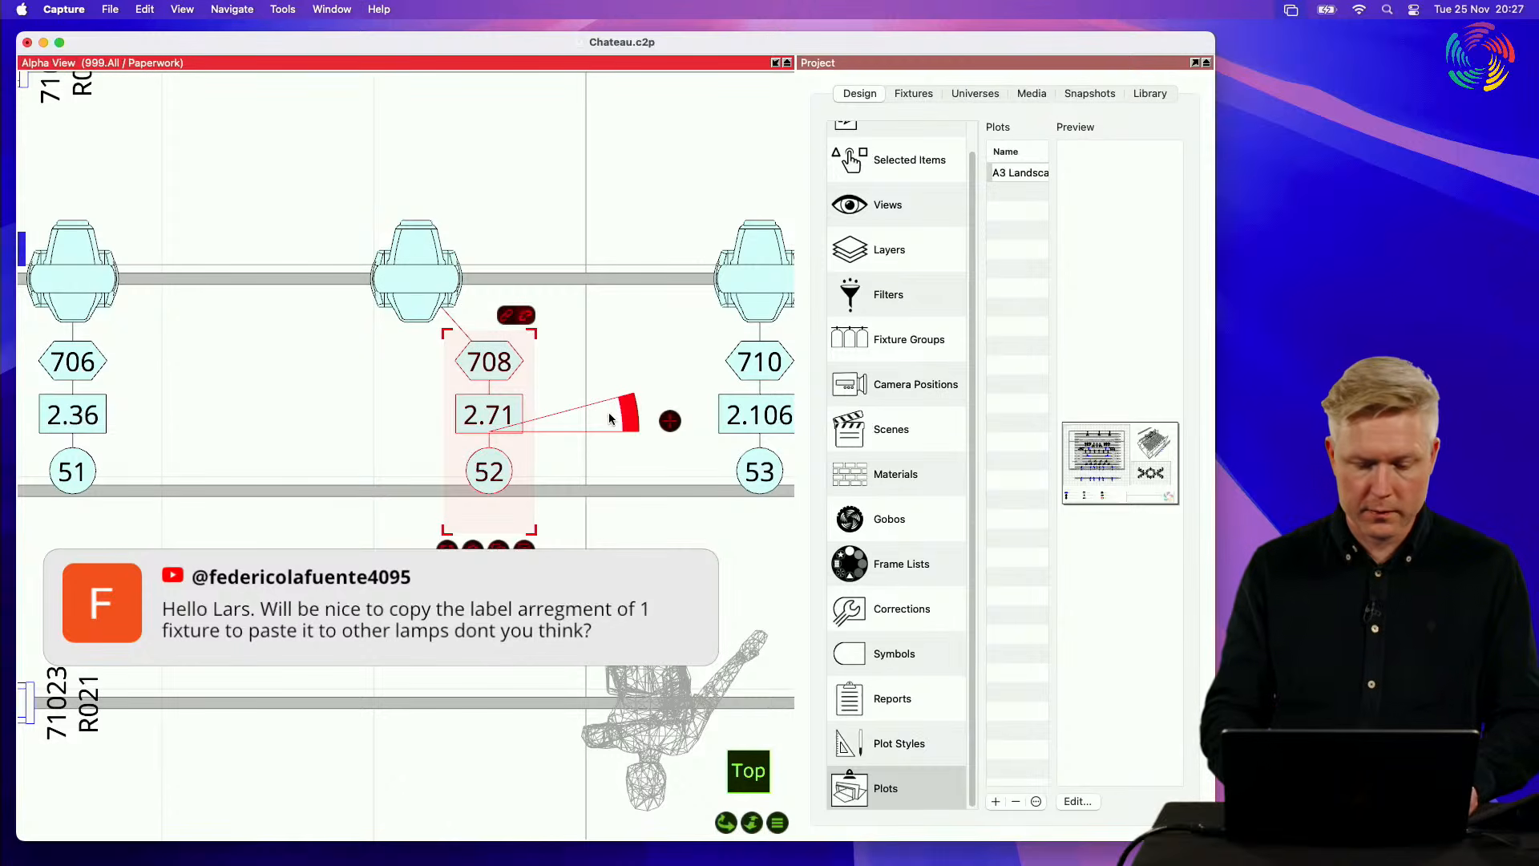
Step: Rotate the label group of fixture 52 counter-clockwise and check its plot annotation properties
mouse_move(629, 413)
mouse_down()
mouse_move(612, 490)
mouse_move(620, 331)
mouse_up()
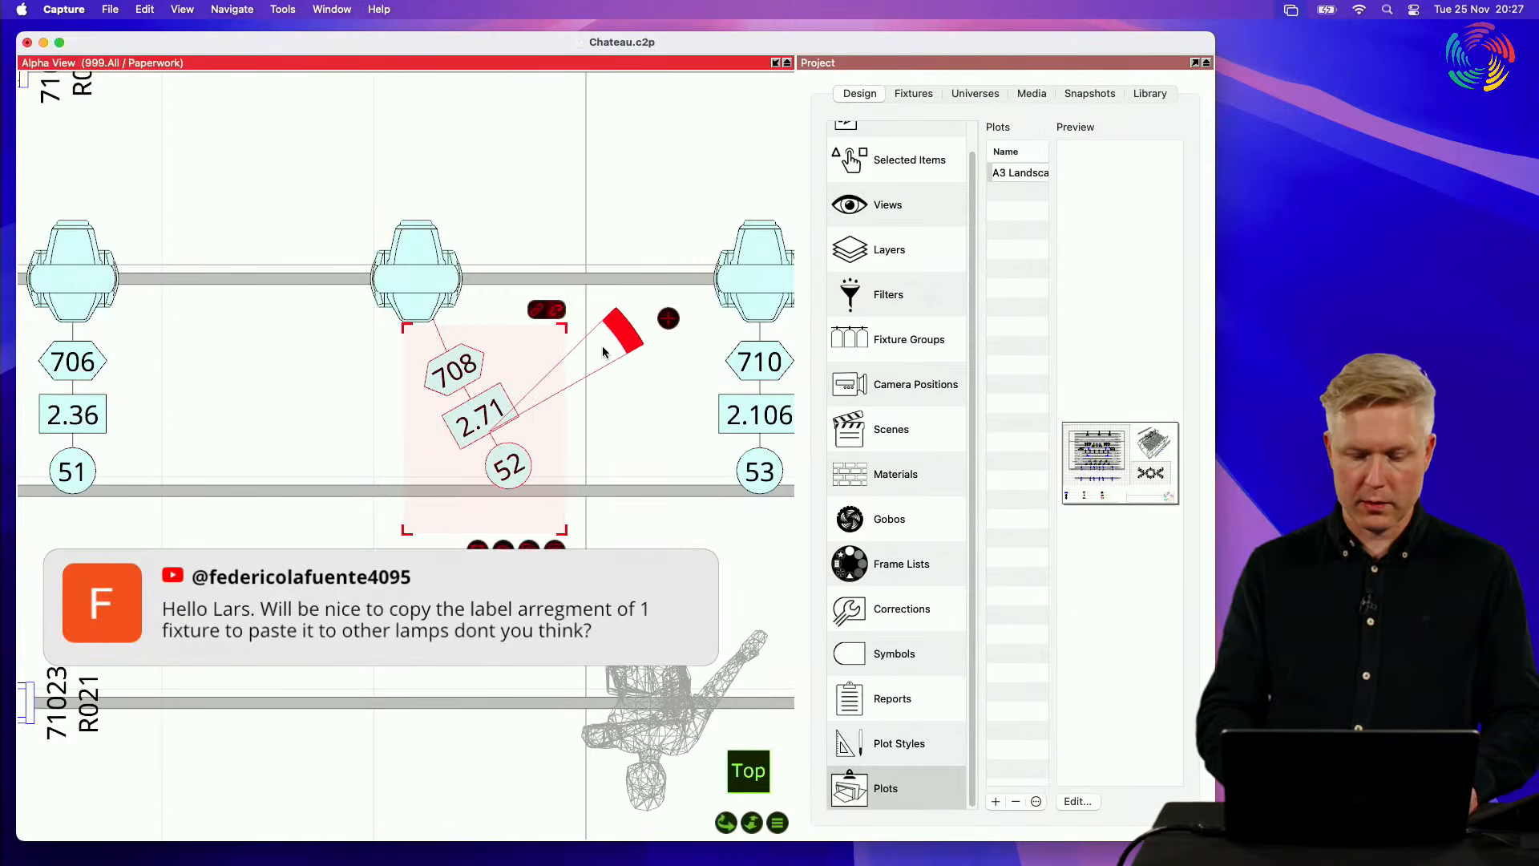
click(897, 158)
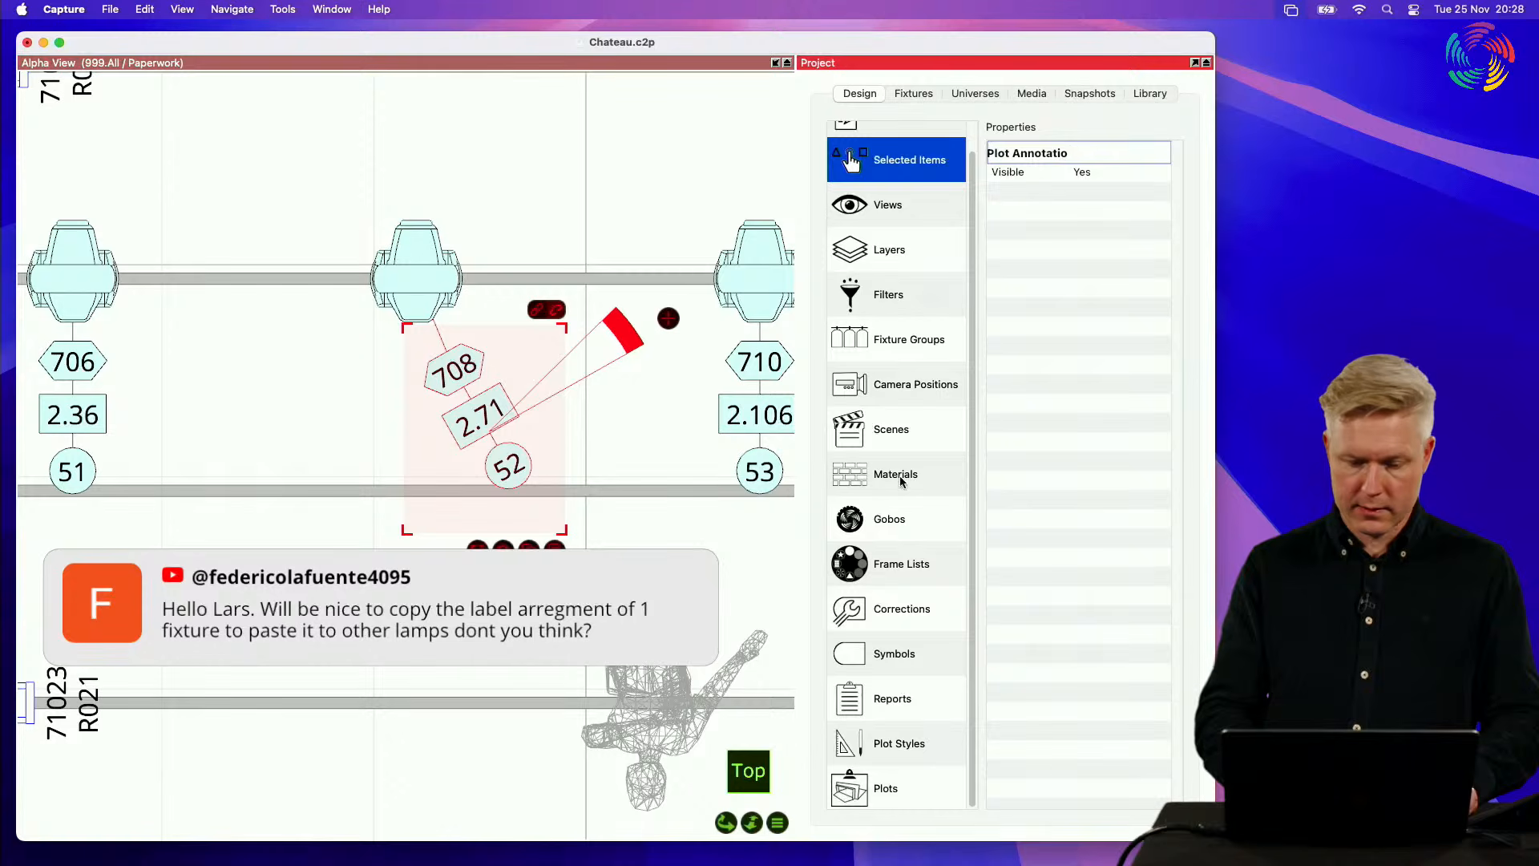
click(614, 187)
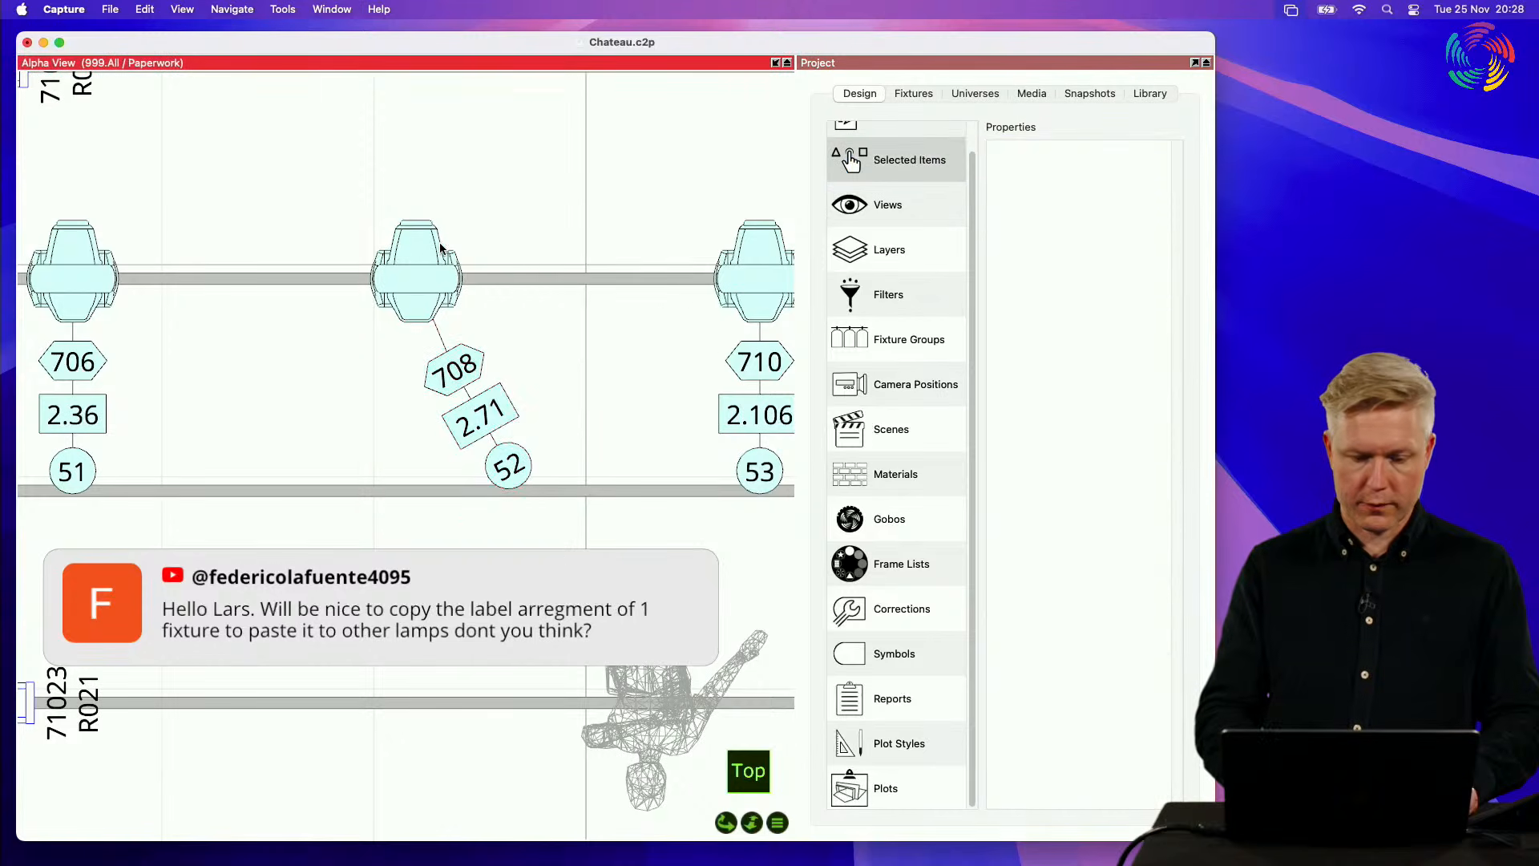
Step: Set fixture 52's plot symbol to a Direction Snap of 45° and Show Optics to No
click(428, 250)
scroll(1070, 509, down, 5)
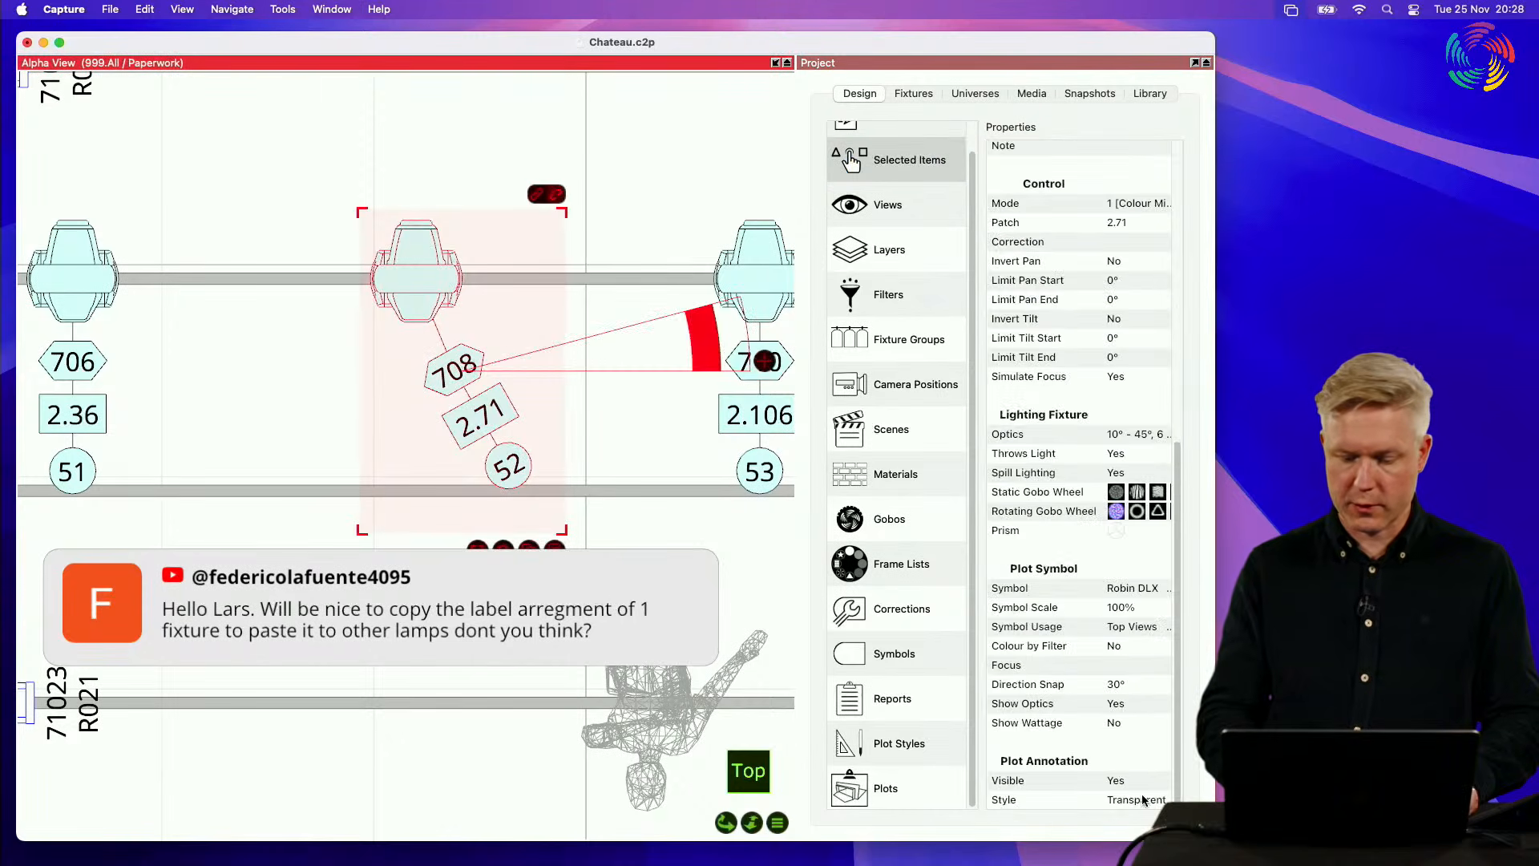
click(1144, 646)
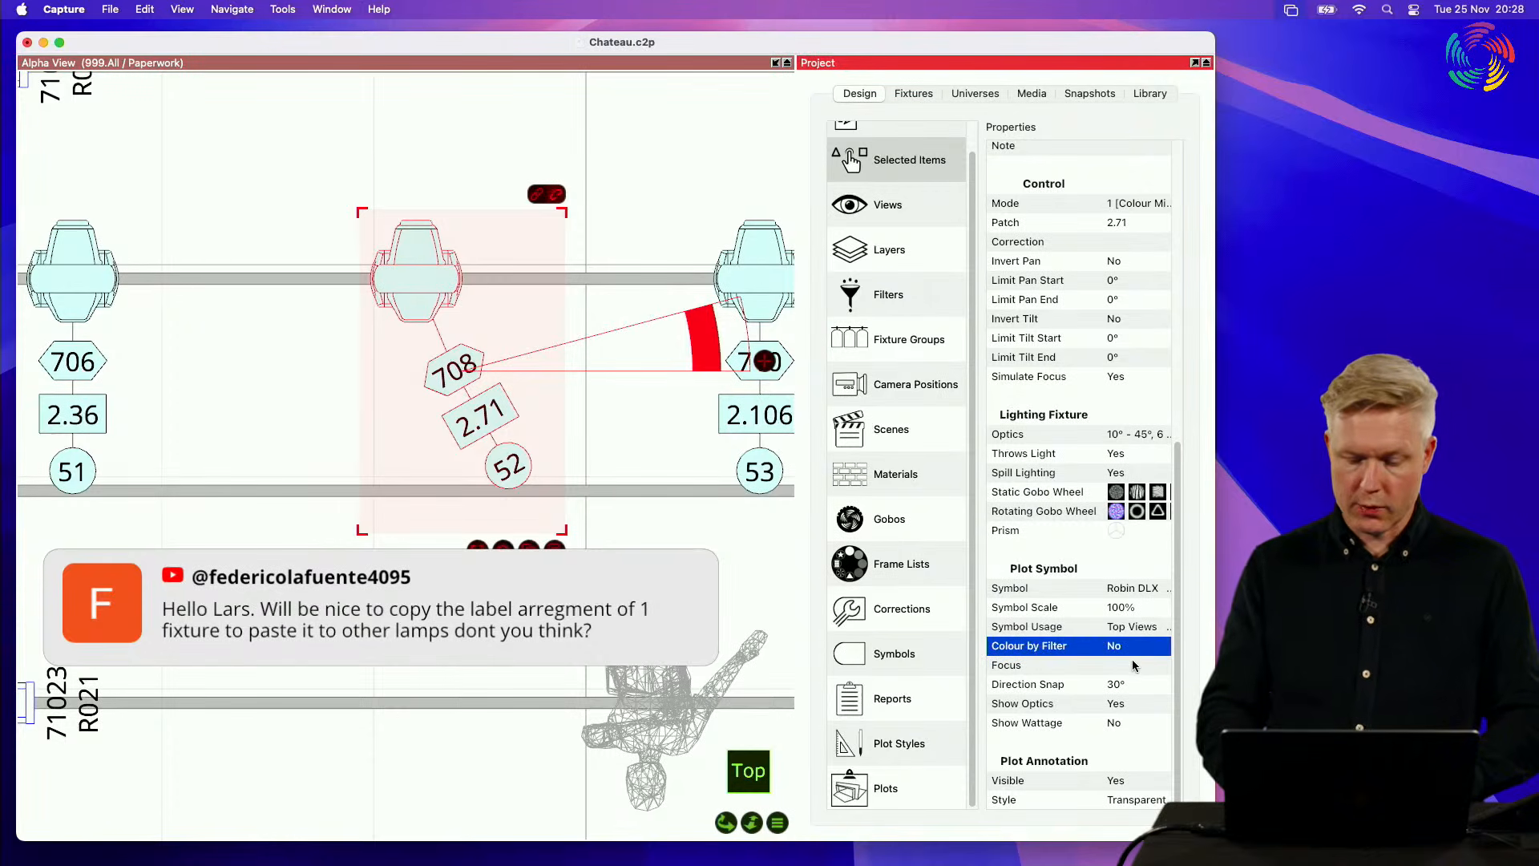
click(1138, 685)
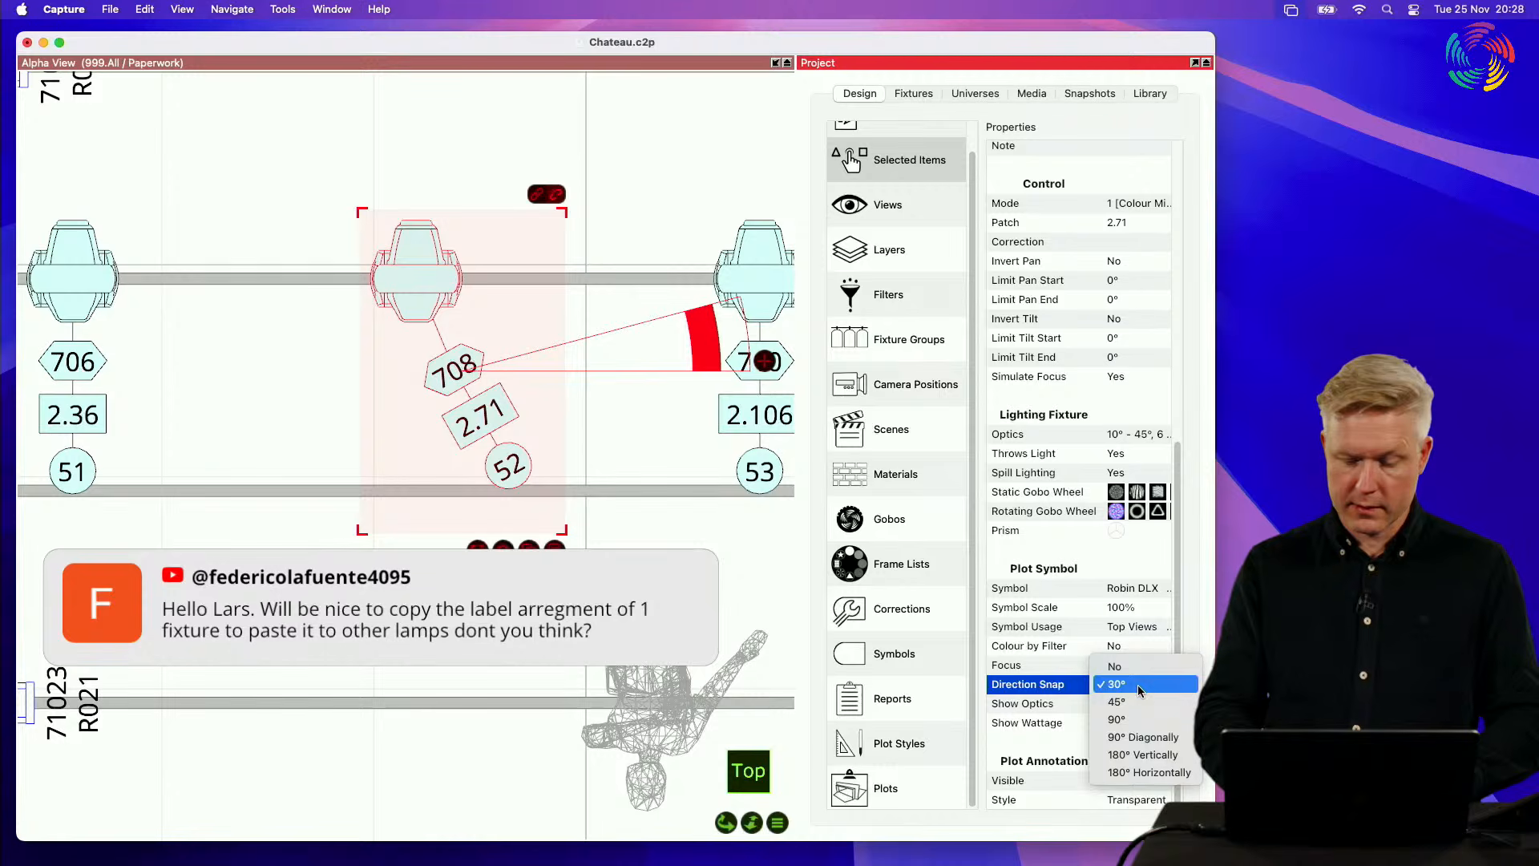
click(1136, 703)
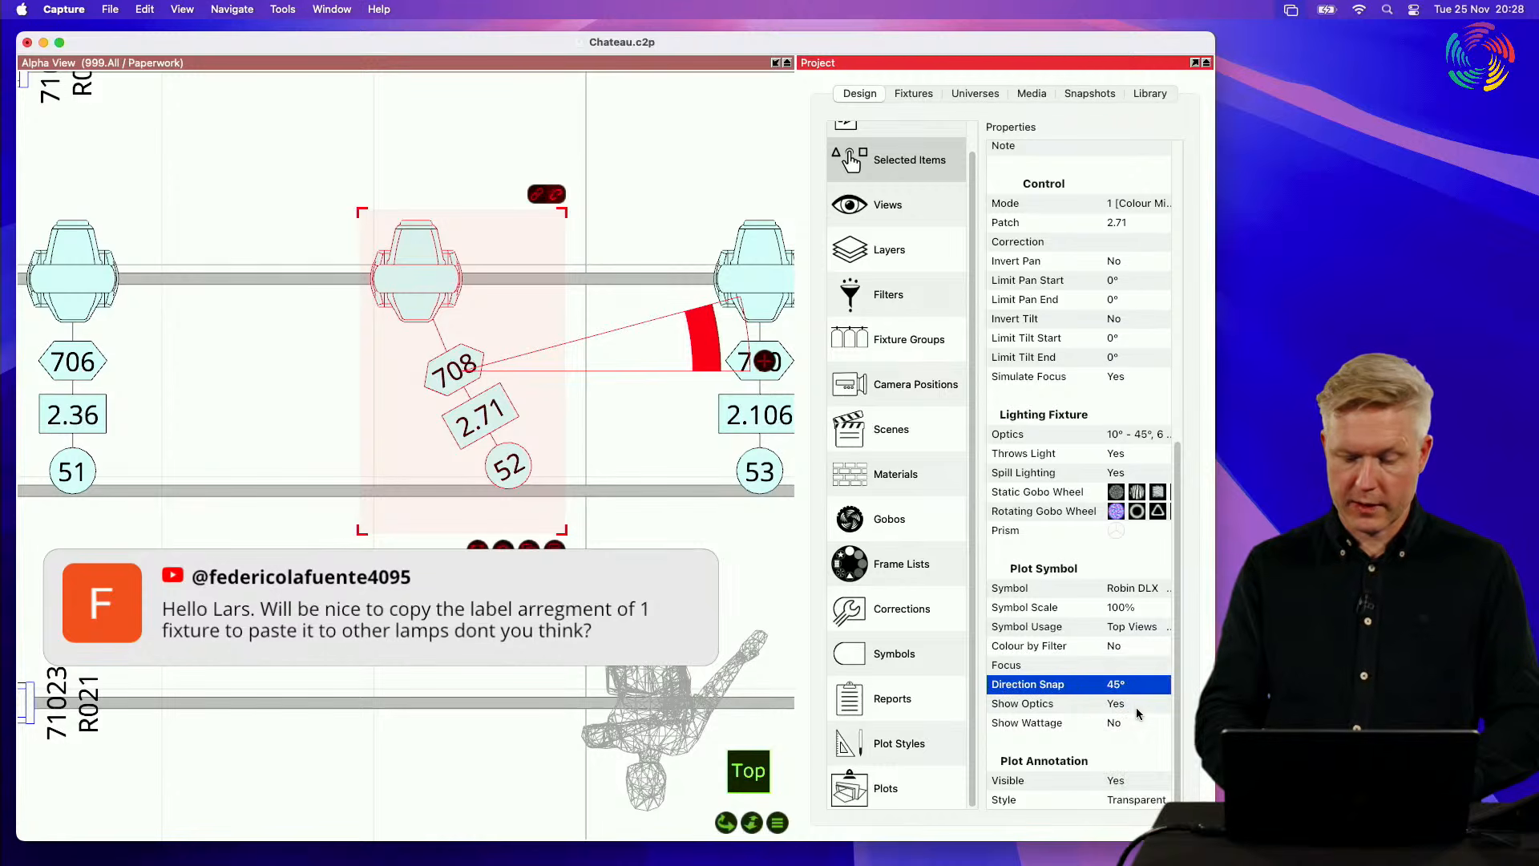
click(1138, 705)
click(1131, 716)
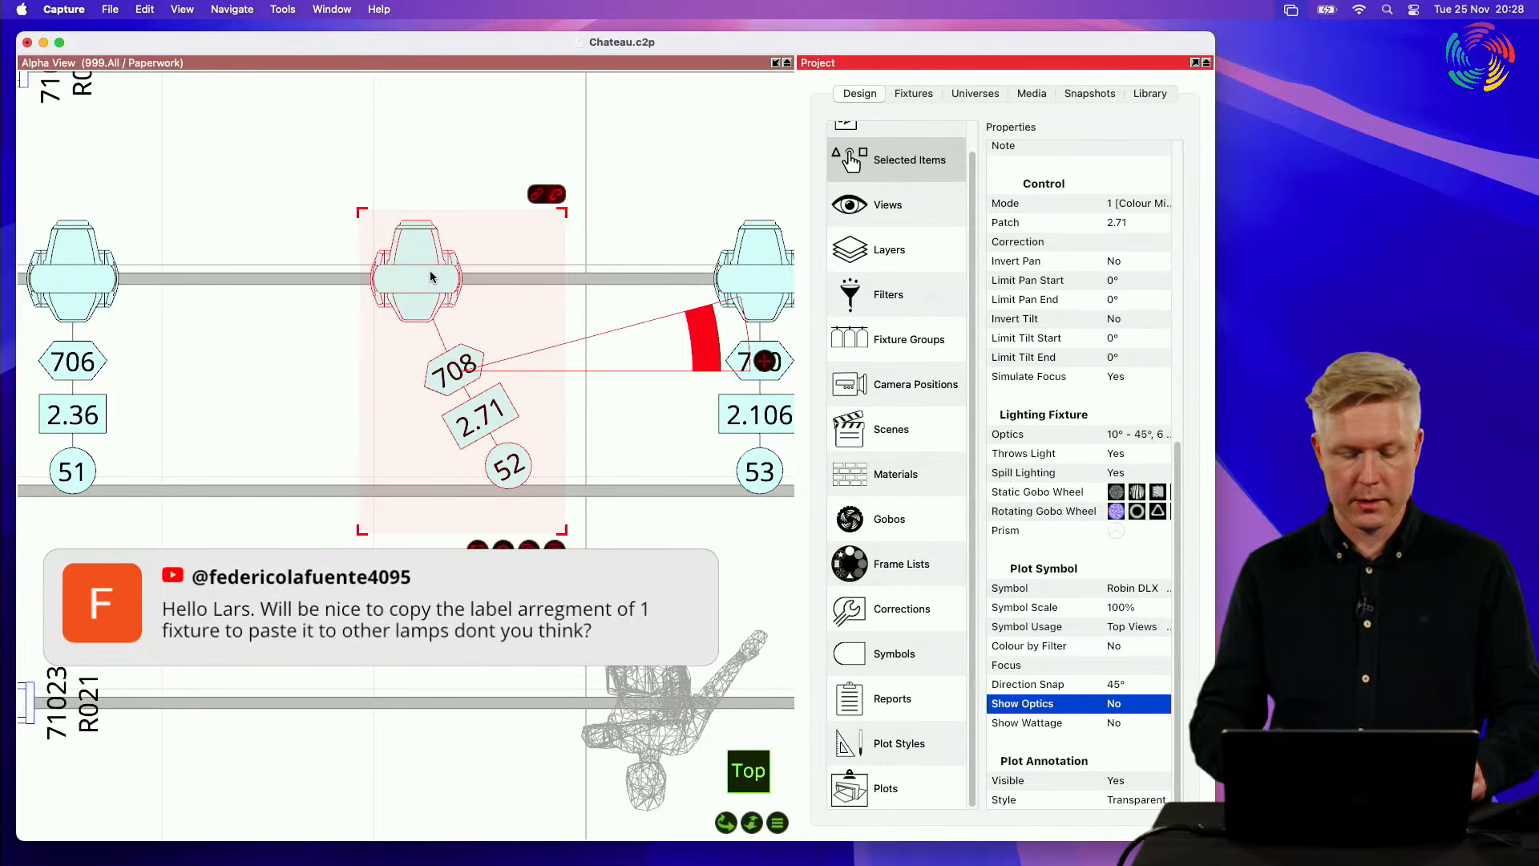
Step: Add fixtures 51 and 53 to the selection and set Direction Snap and Show Optics to No for all three
scroll(430, 271, down, 5)
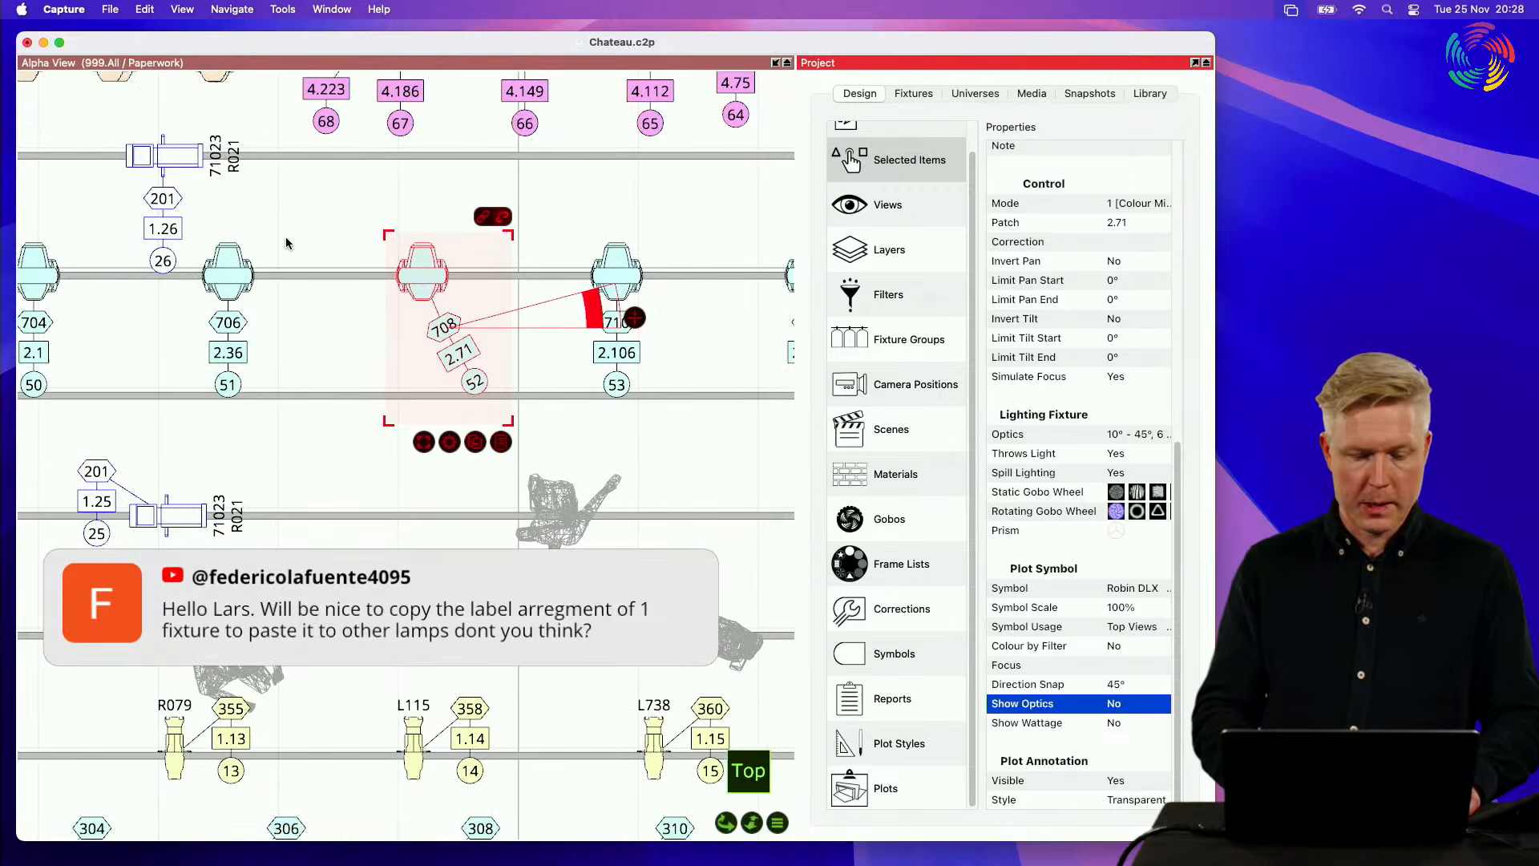
shift+click(228, 272)
shift+click(630, 265)
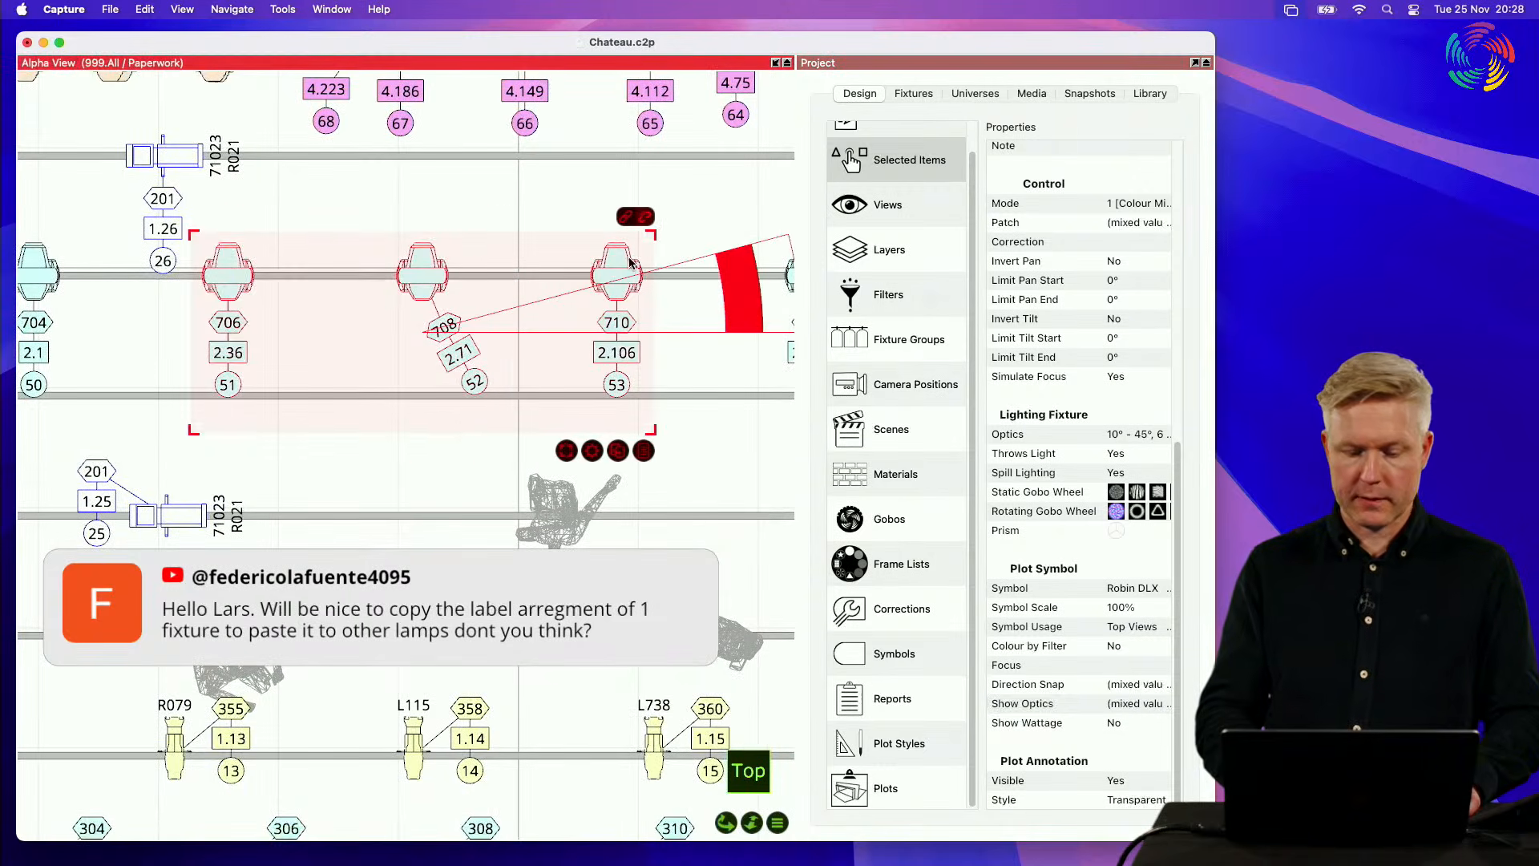
click(1122, 703)
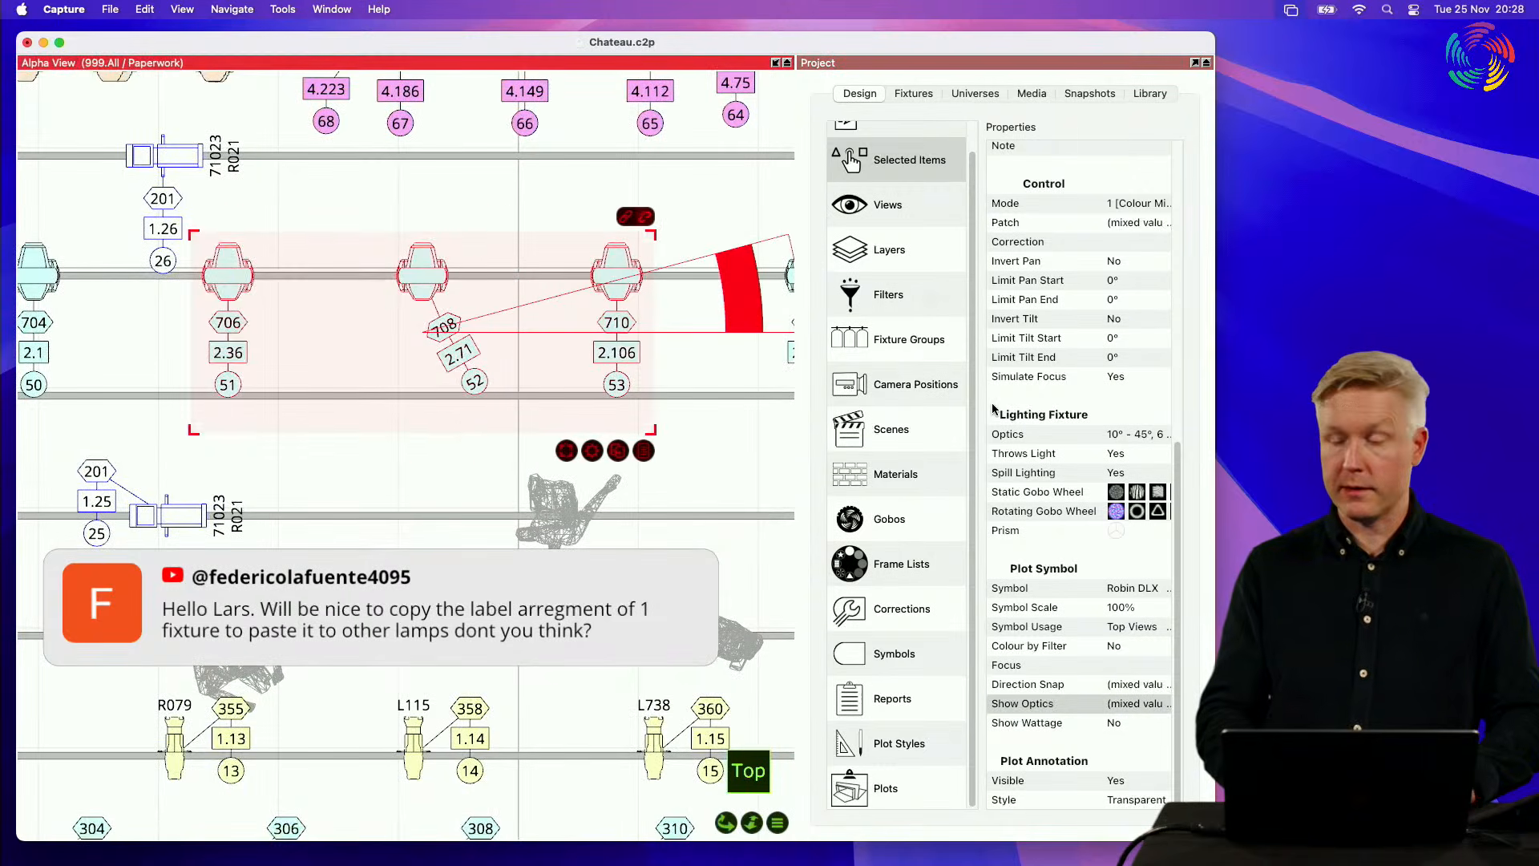
click(1127, 686)
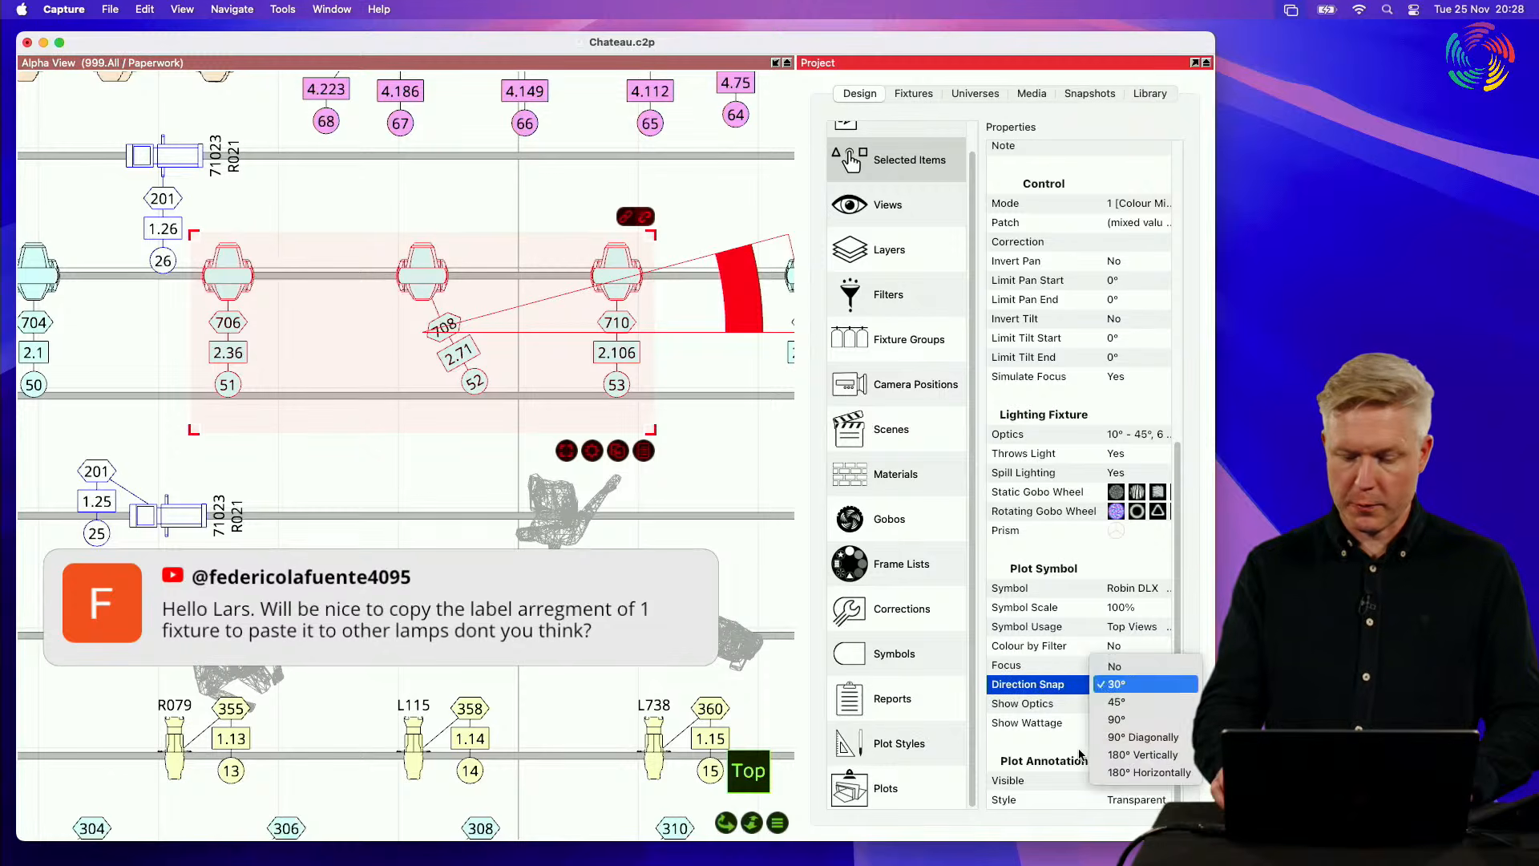
key(Up)
key(Return)
key(Down)
key(Return)
key(Up)
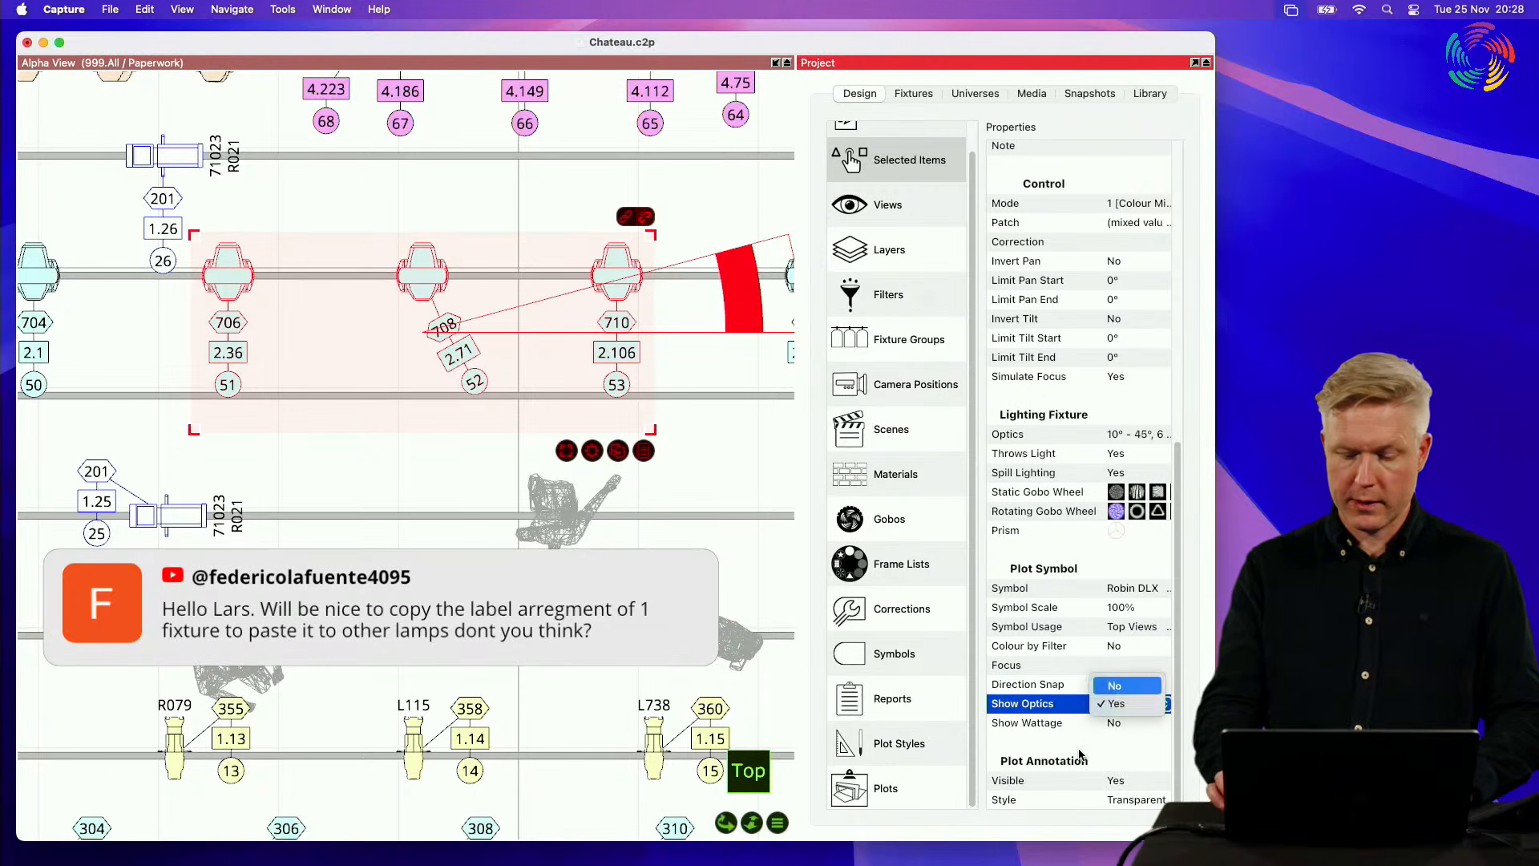
key(Return)
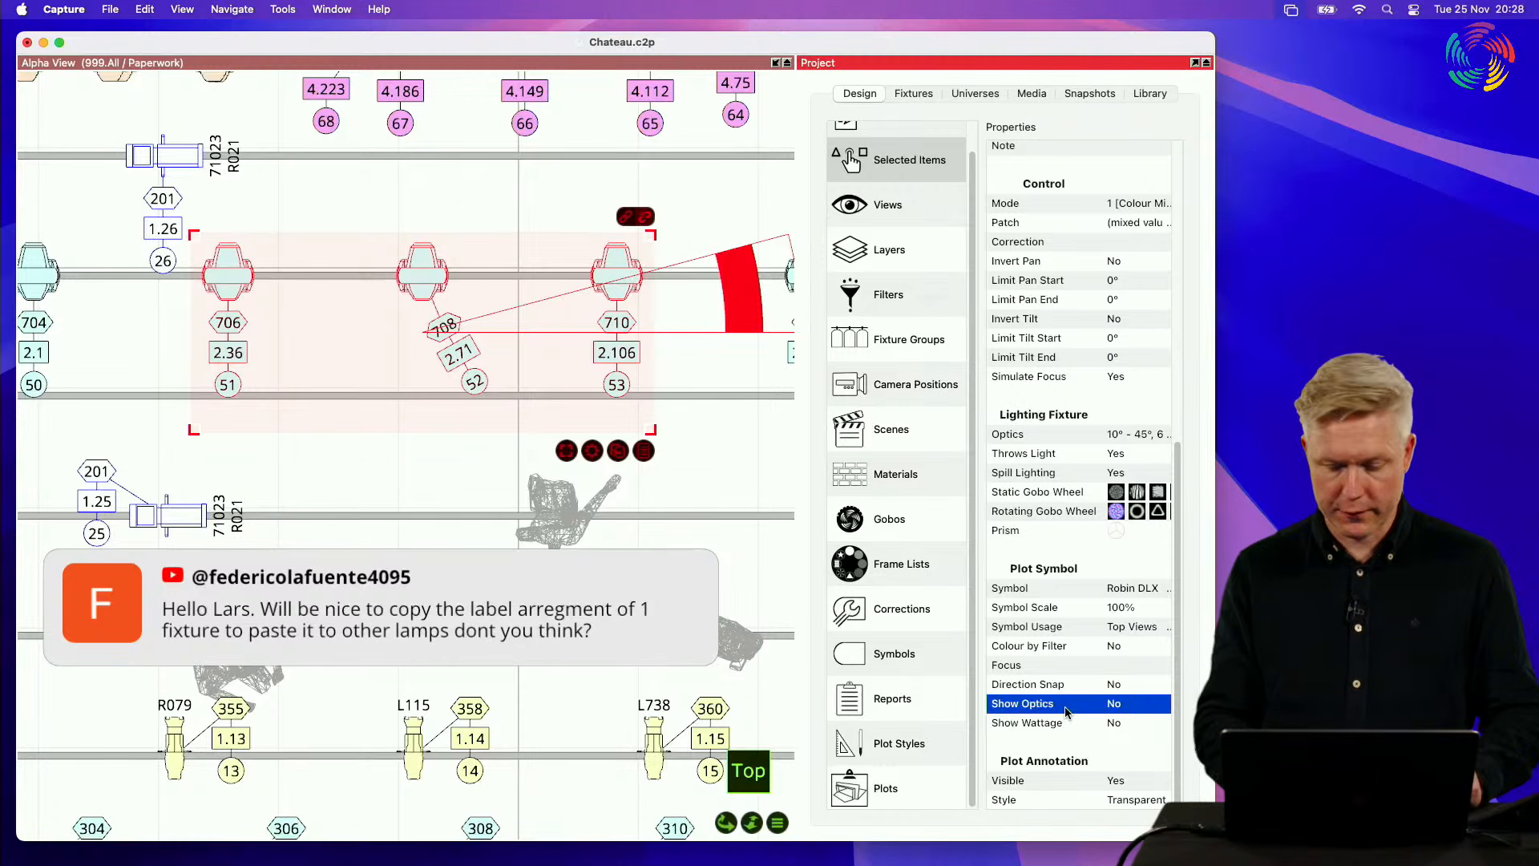
Step: Set the plot Symbol Scale of fixtures 51, 52 and 53 to 150%
double_click(1138, 610)
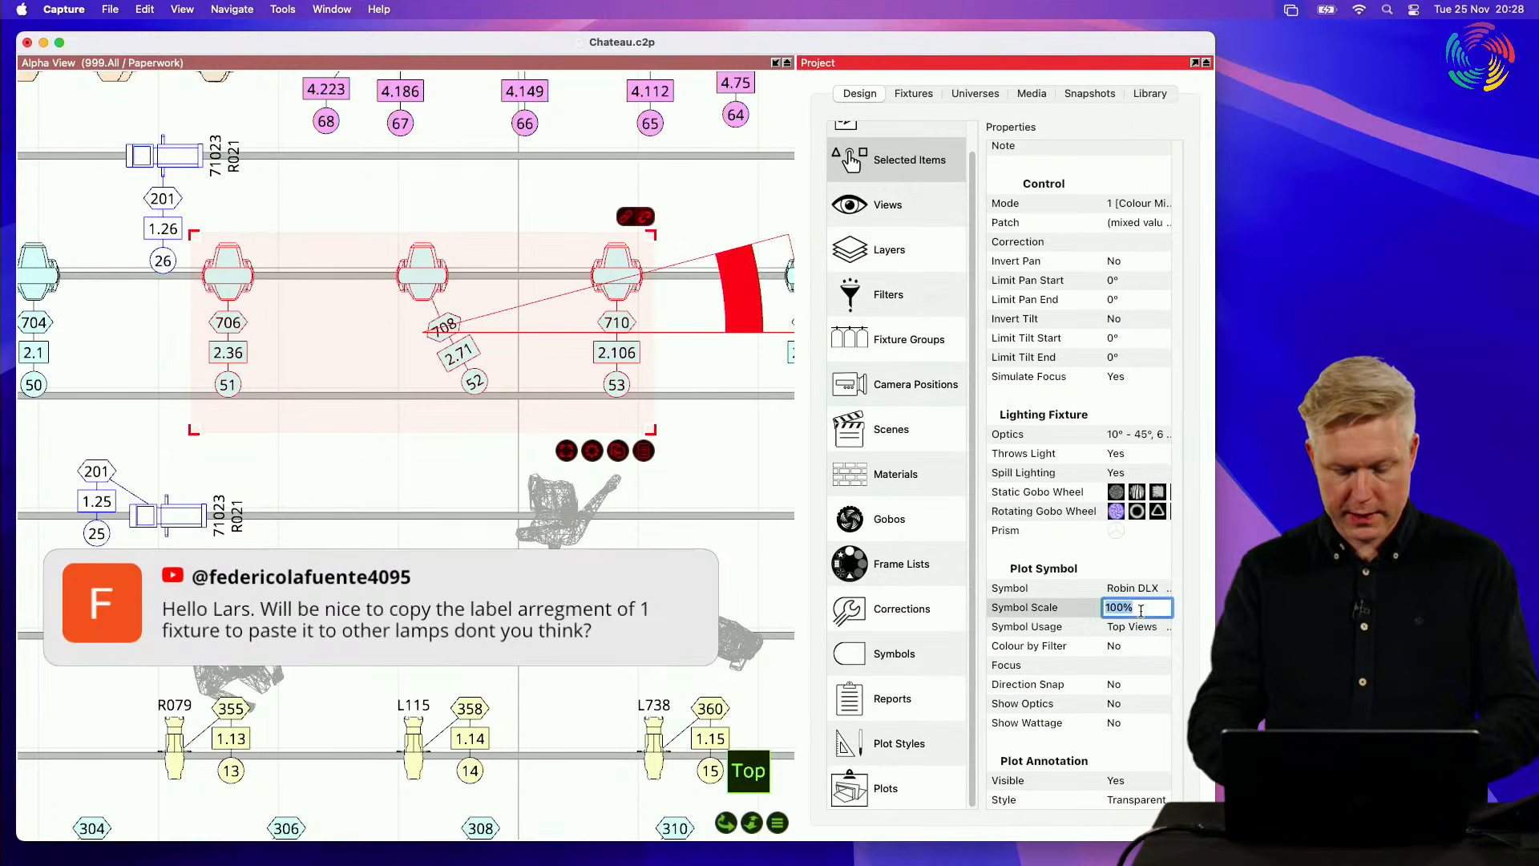
text(150)
key(Return)
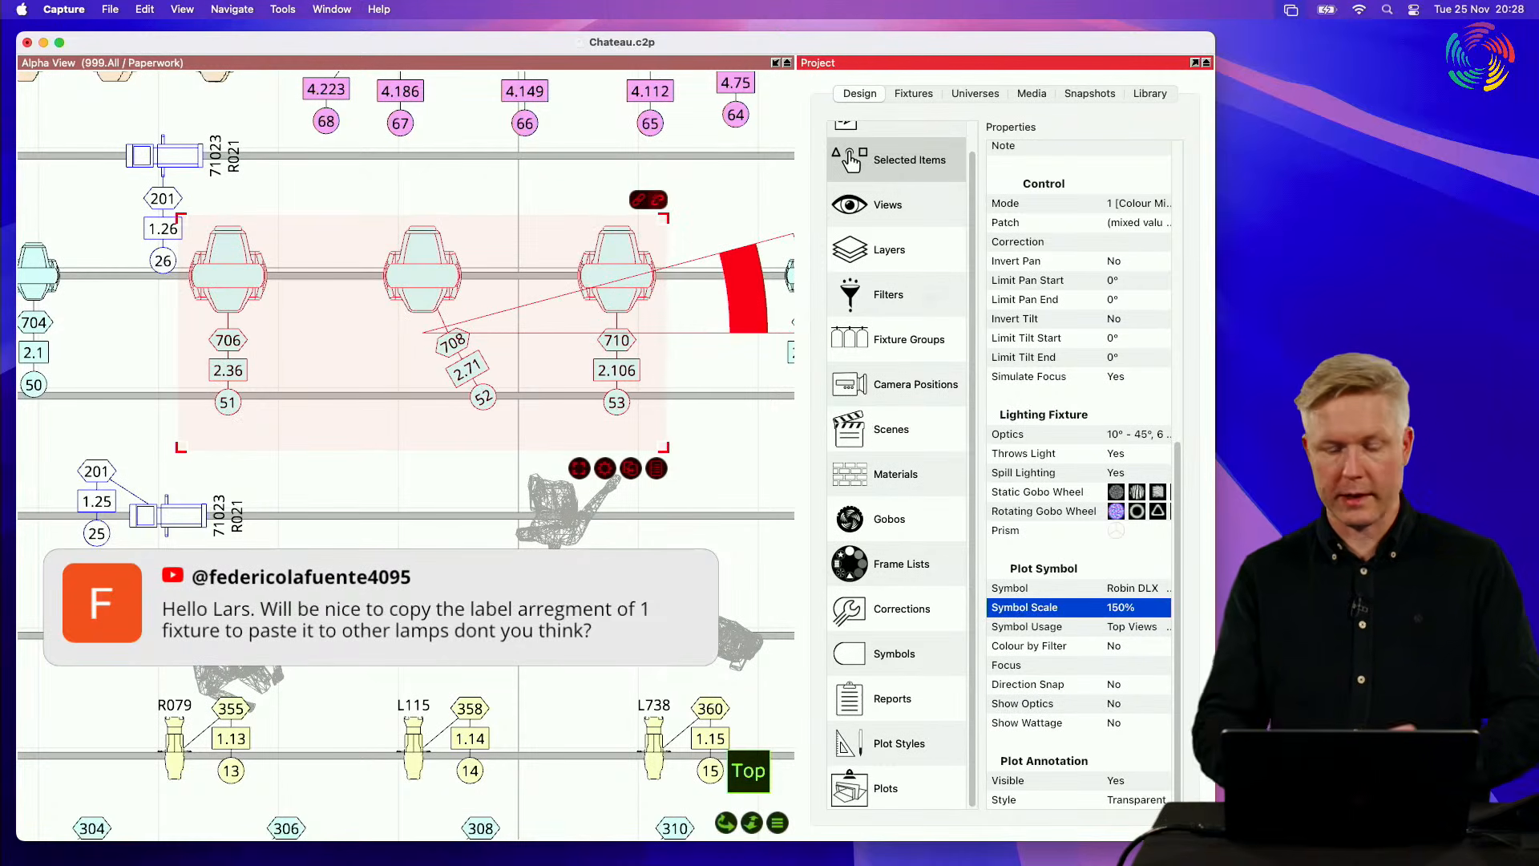
Step: Select only the tail annotations of fixtures 51, 52 and 53, then move them slightly away from the fixtures and rotate them together
click(579, 468)
mouse_move(618, 481)
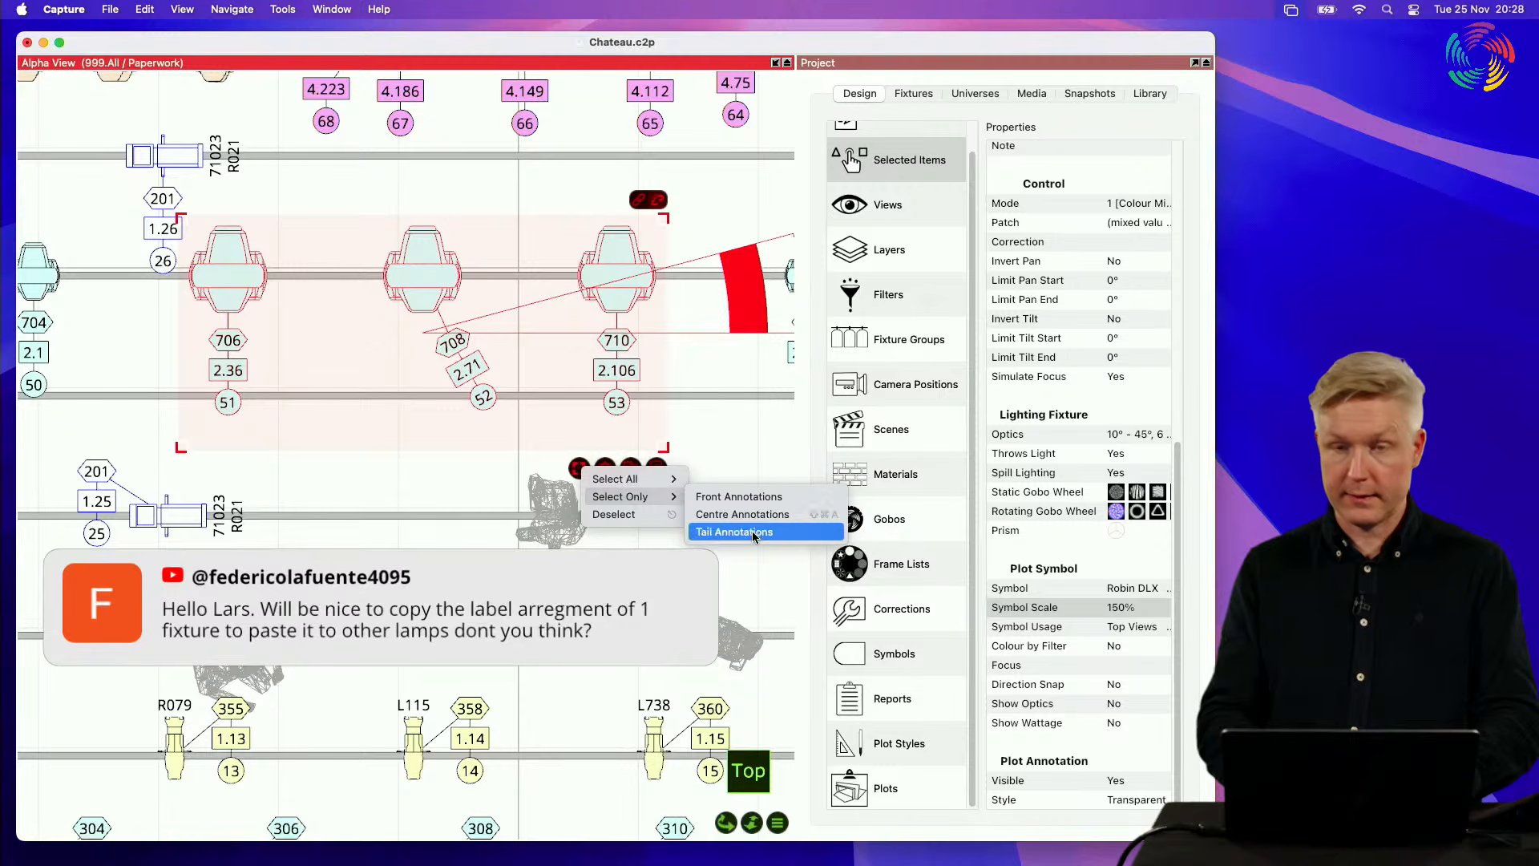
click(754, 535)
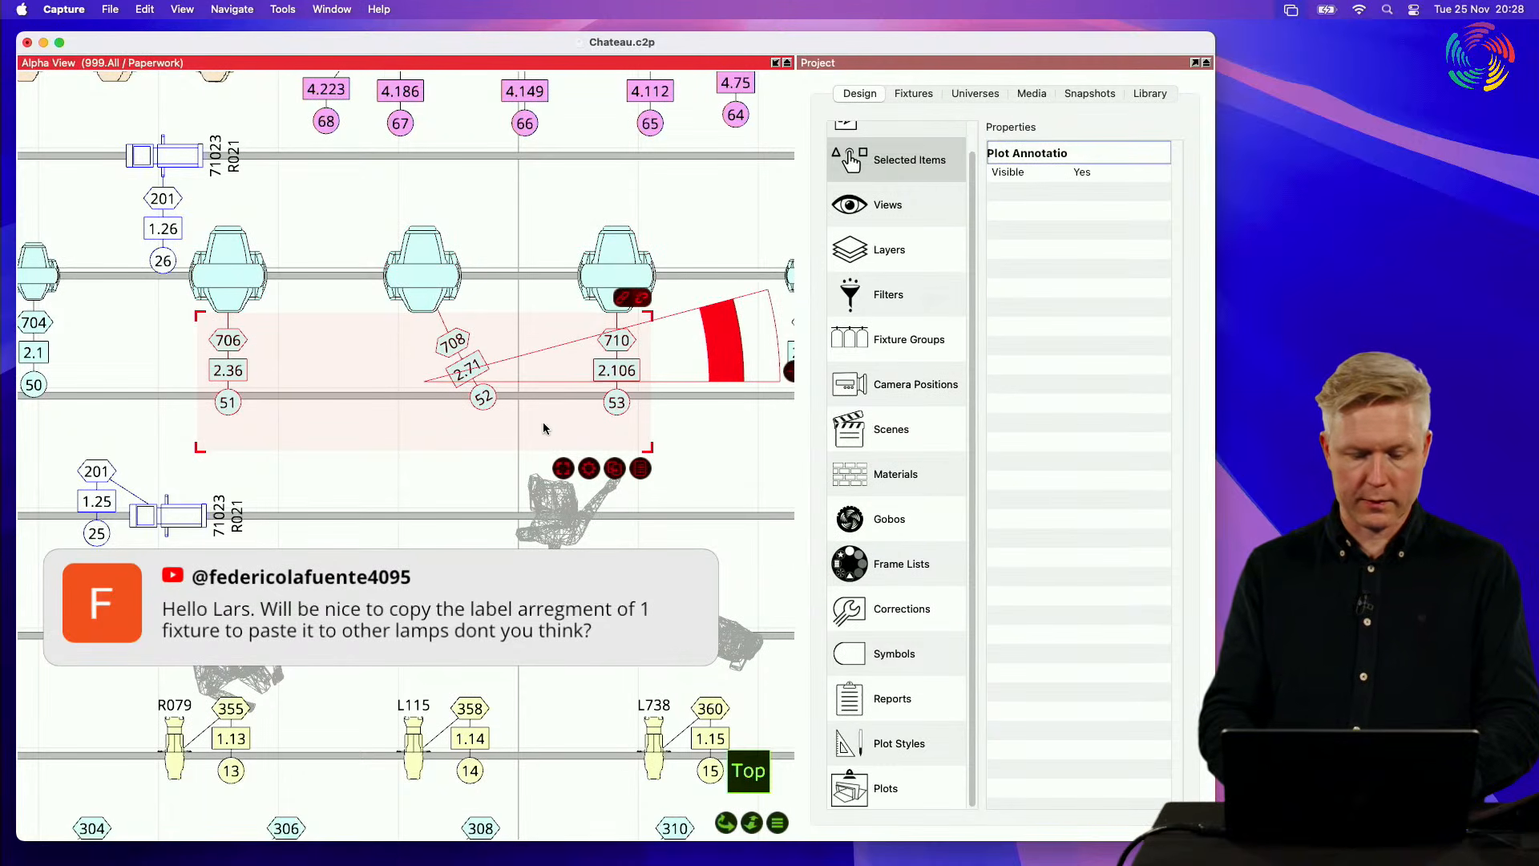
mouse_move(544, 428)
mouse_down()
mouse_move(461, 483)
mouse_move(604, 436)
mouse_move(548, 447)
mouse_up()
mouse_move(694, 389)
mouse_down()
mouse_move(699, 423)
mouse_move(705, 355)
mouse_move(782, 348)
mouse_move(746, 401)
mouse_move(742, 449)
mouse_move(746, 365)
mouse_up()
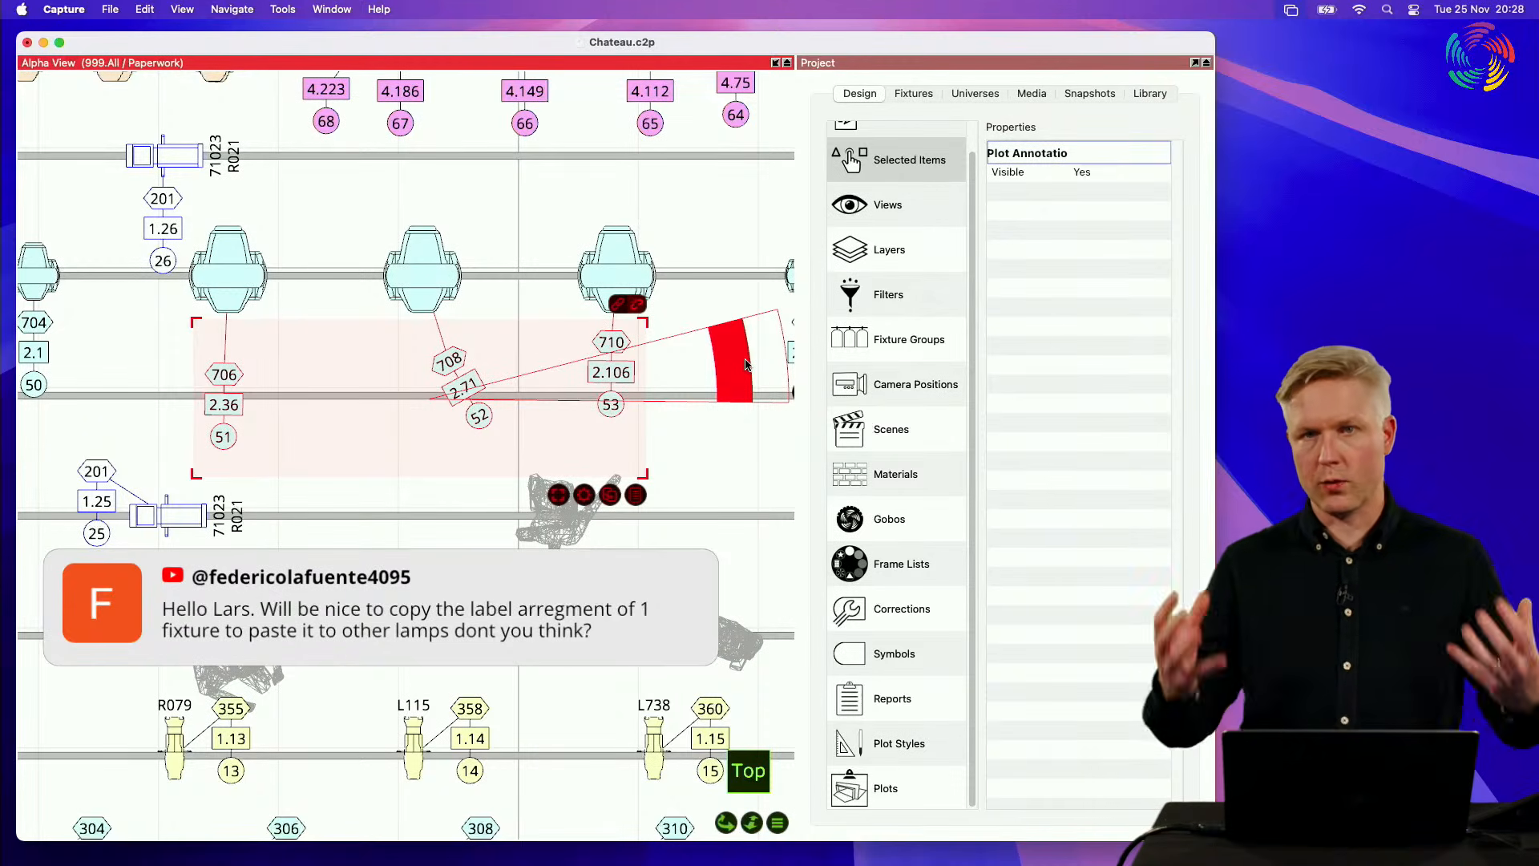
click(693, 493)
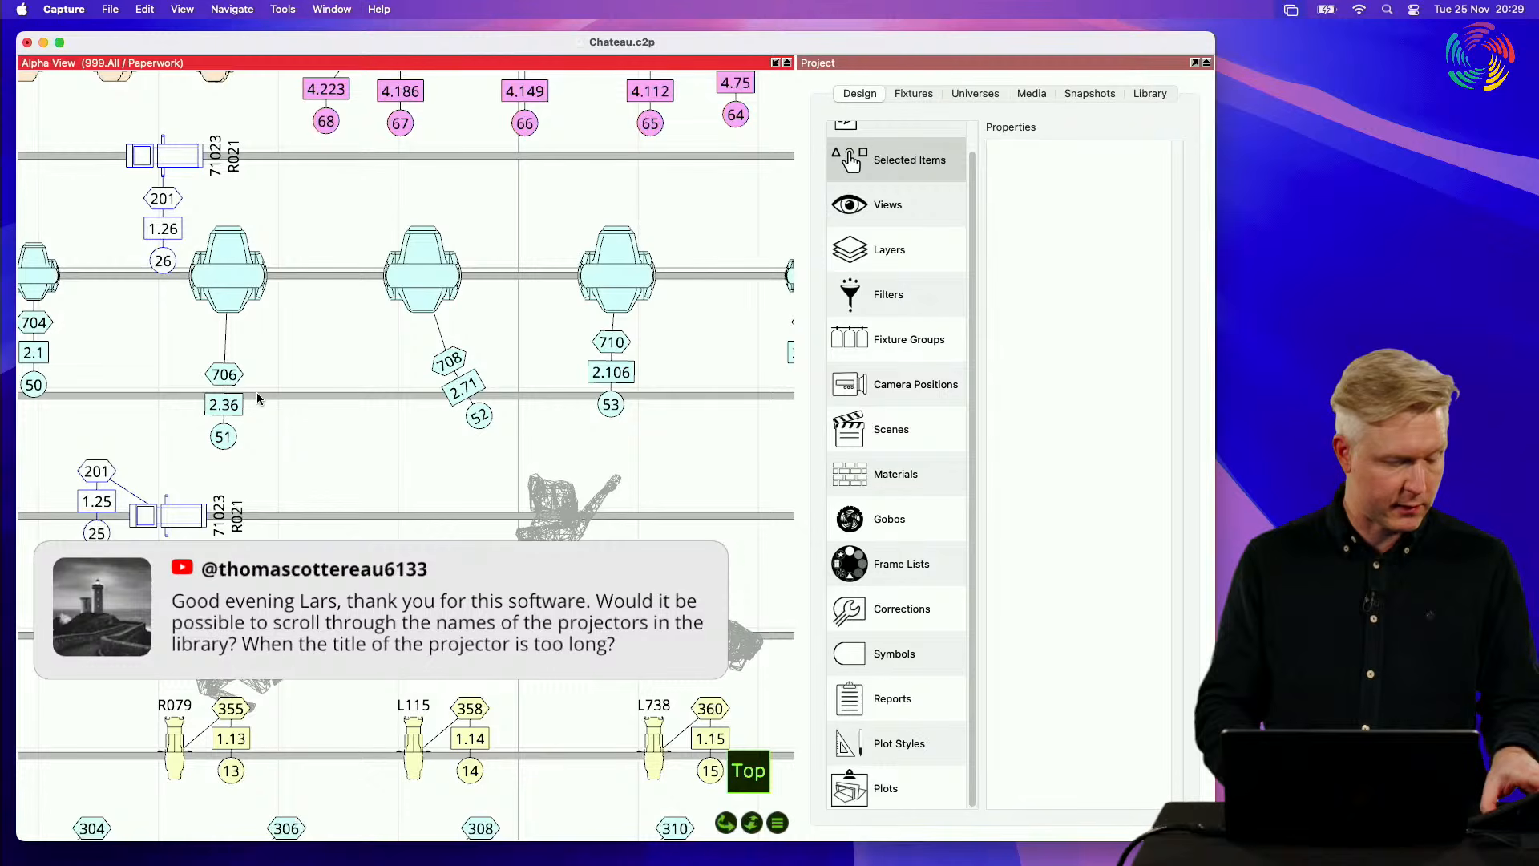
Step: Open the library in the Project window and maximise that window to view the built-in items
click(1148, 94)
double_click(942, 64)
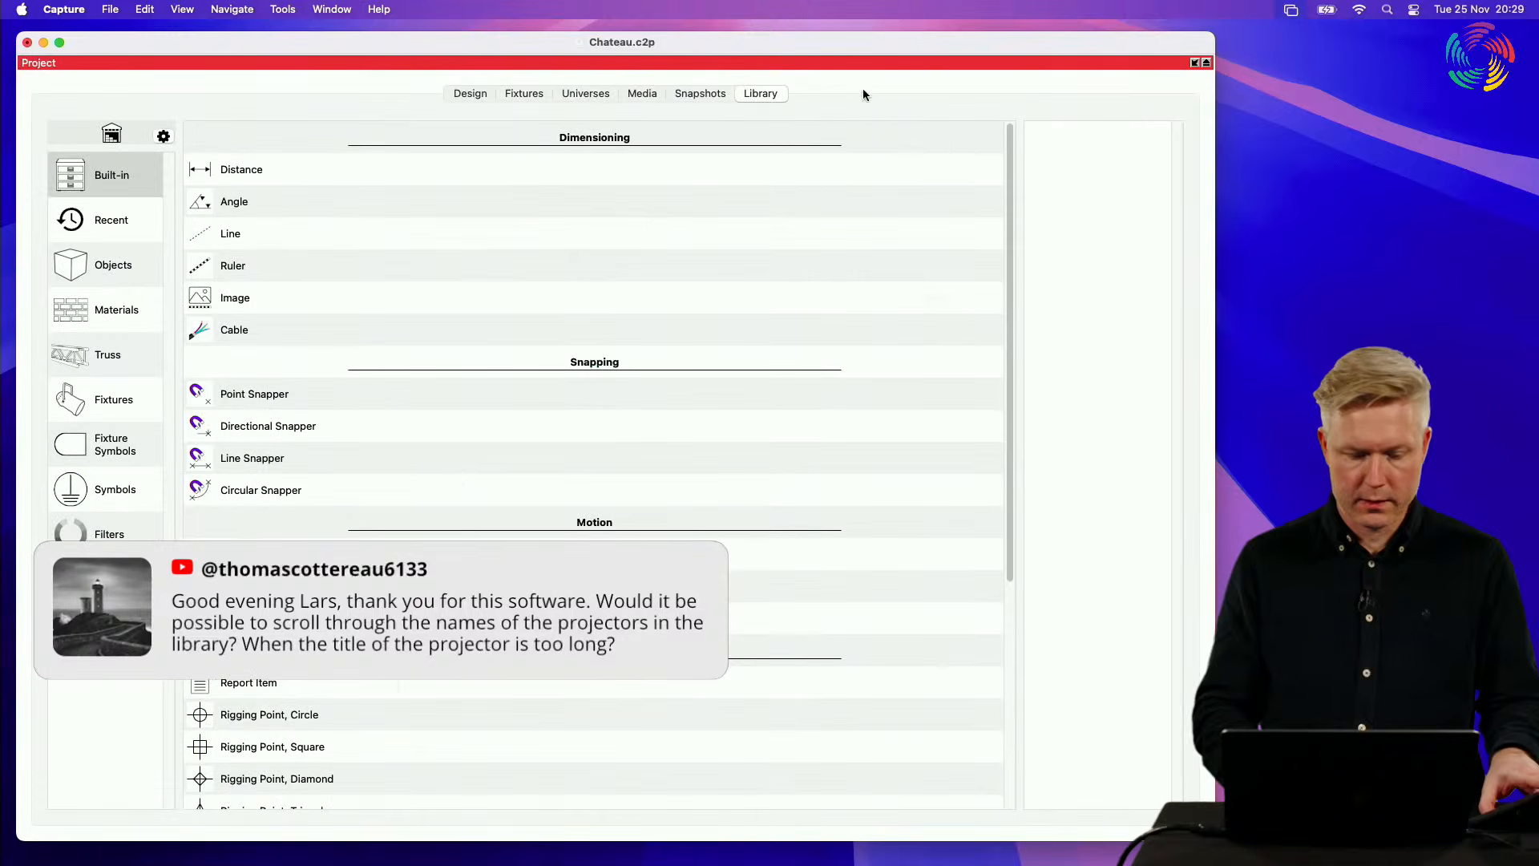
scroll(458, 473, down, 5)
scroll(458, 472, up, 5)
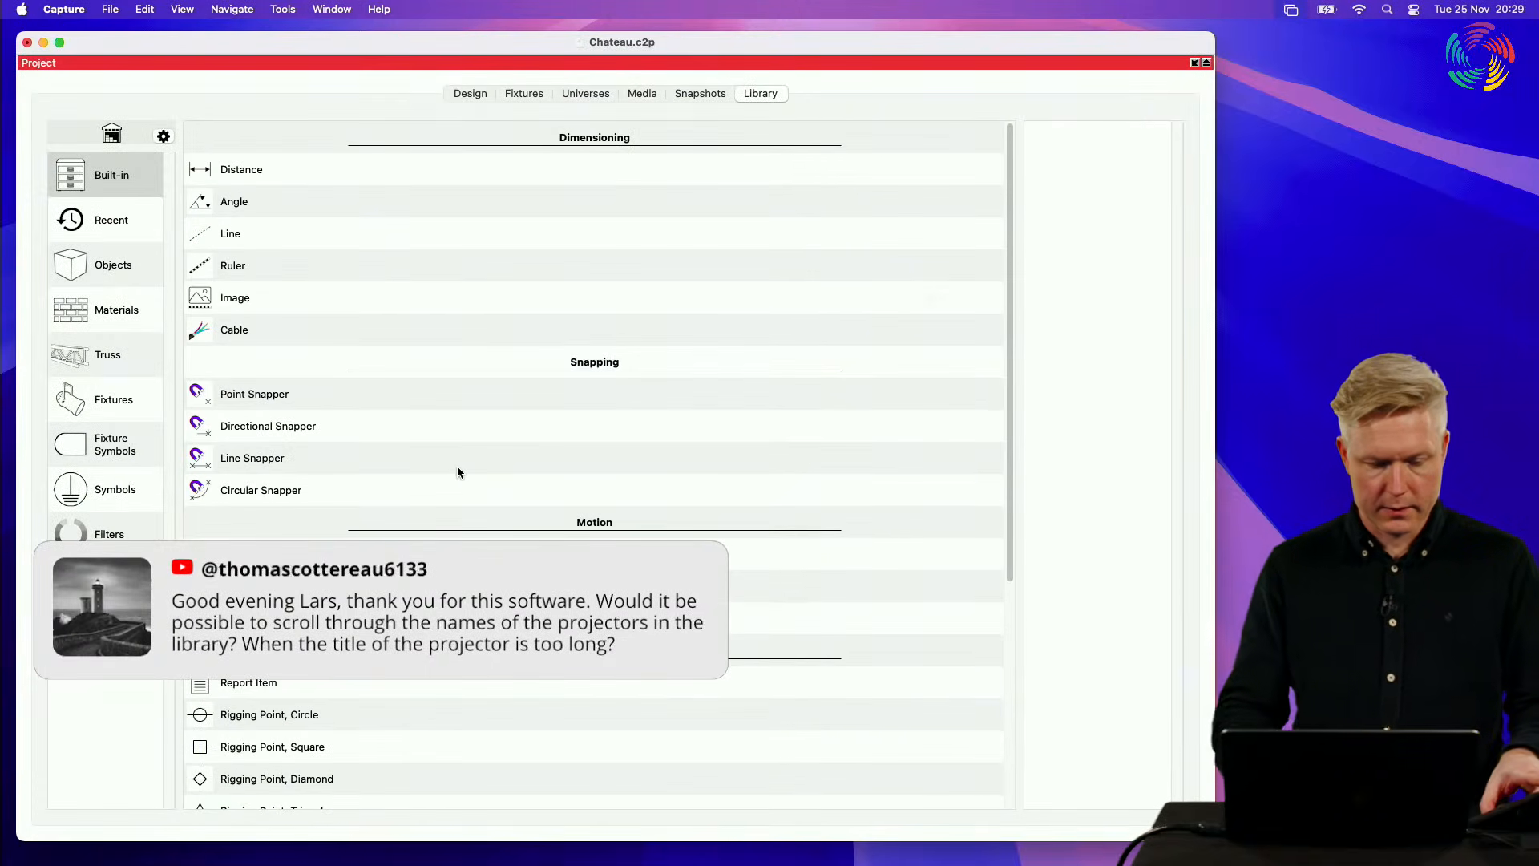
Step: Examine how fixture names display in the library's Above AVL, Absen LED and Acclaim Lighting lists
click(112, 399)
click(550, 430)
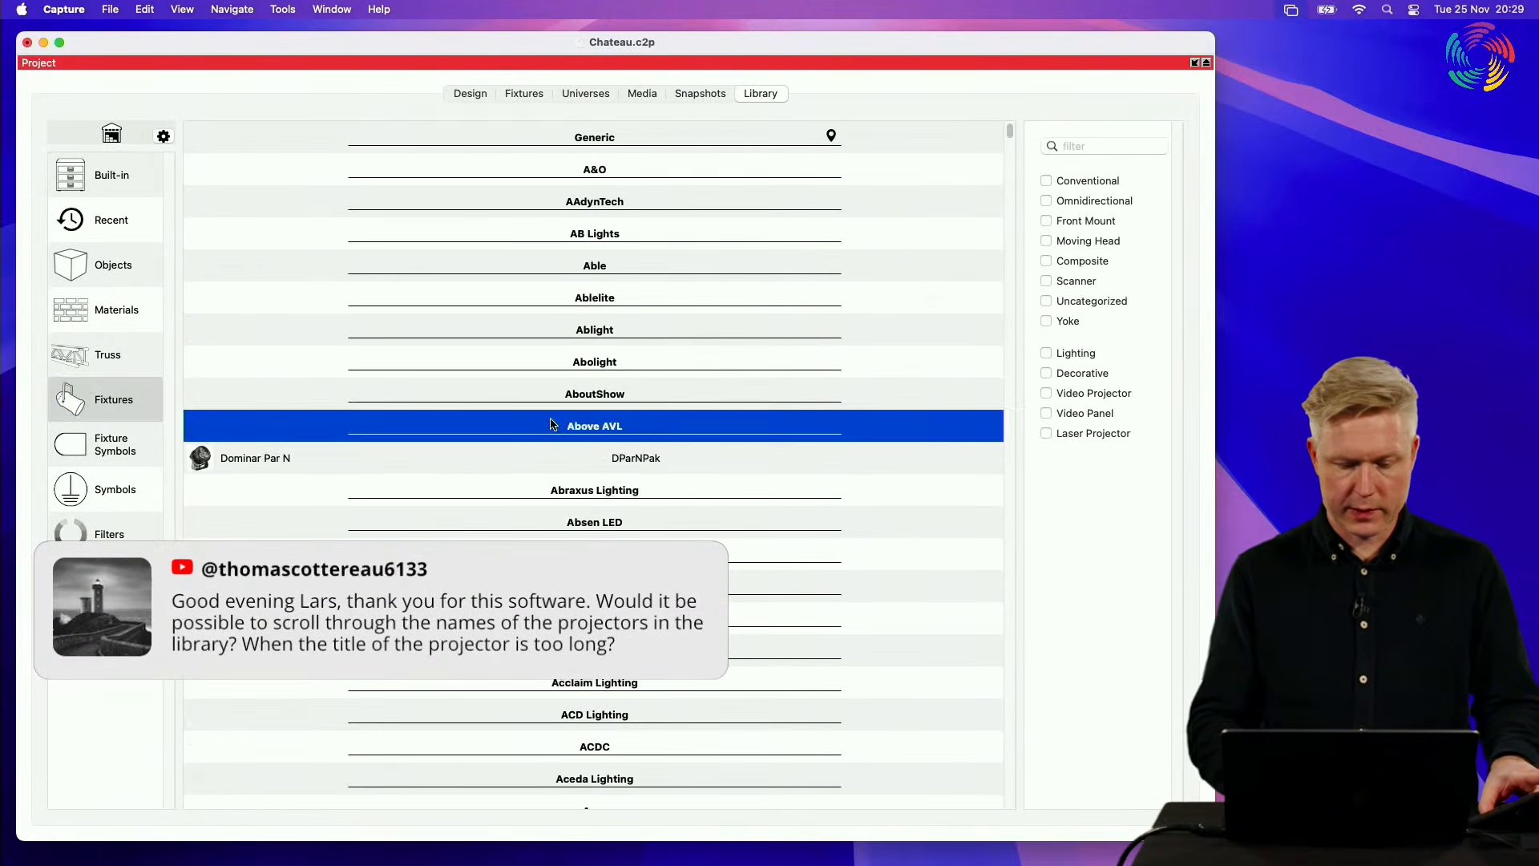
click(570, 517)
scroll(570, 513, down, 15)
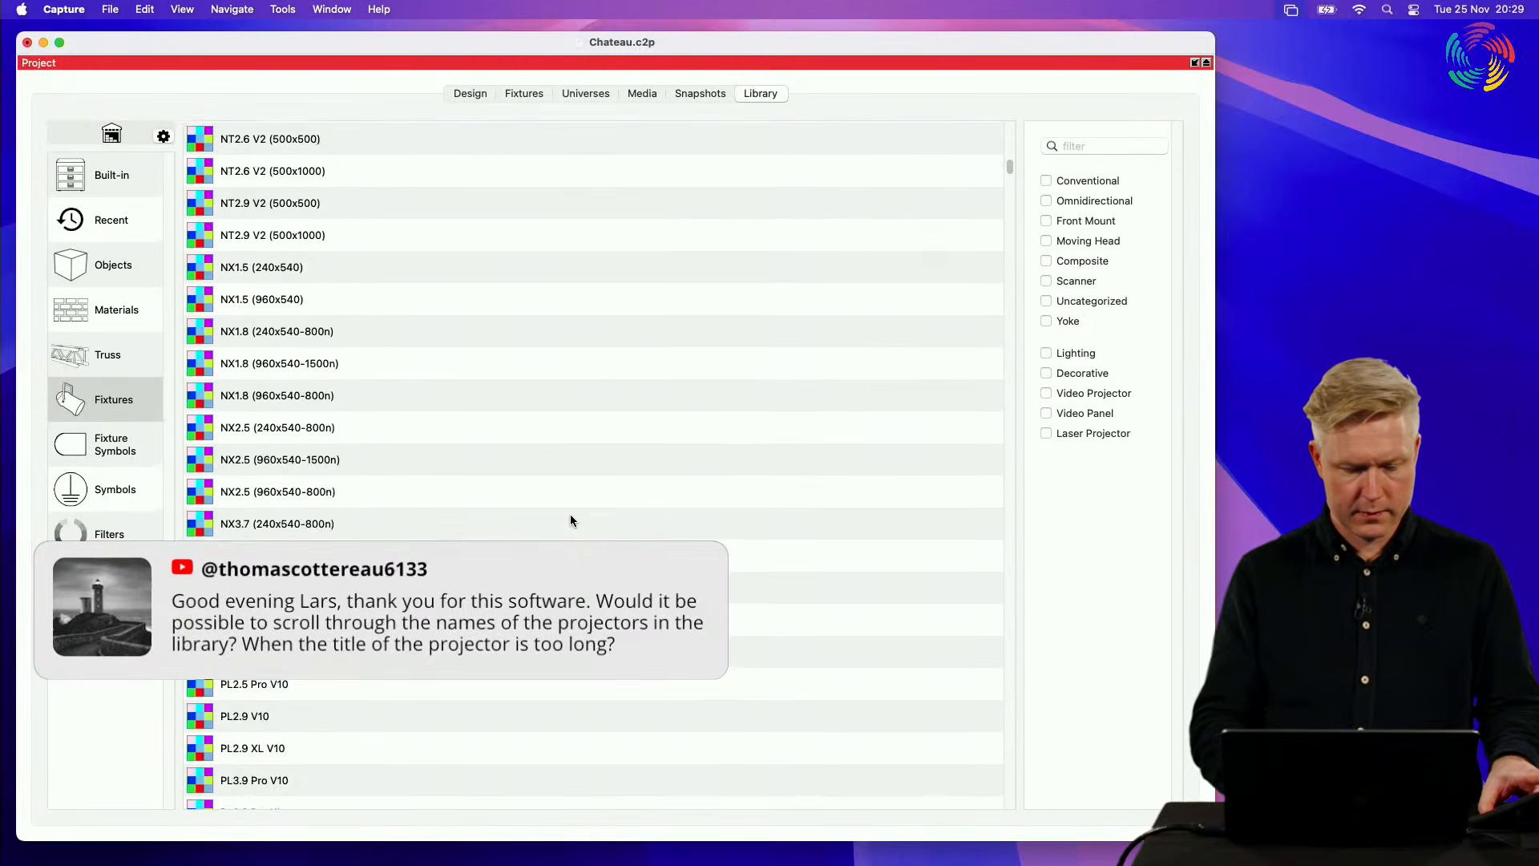
scroll(570, 517, down, 5)
click(570, 513)
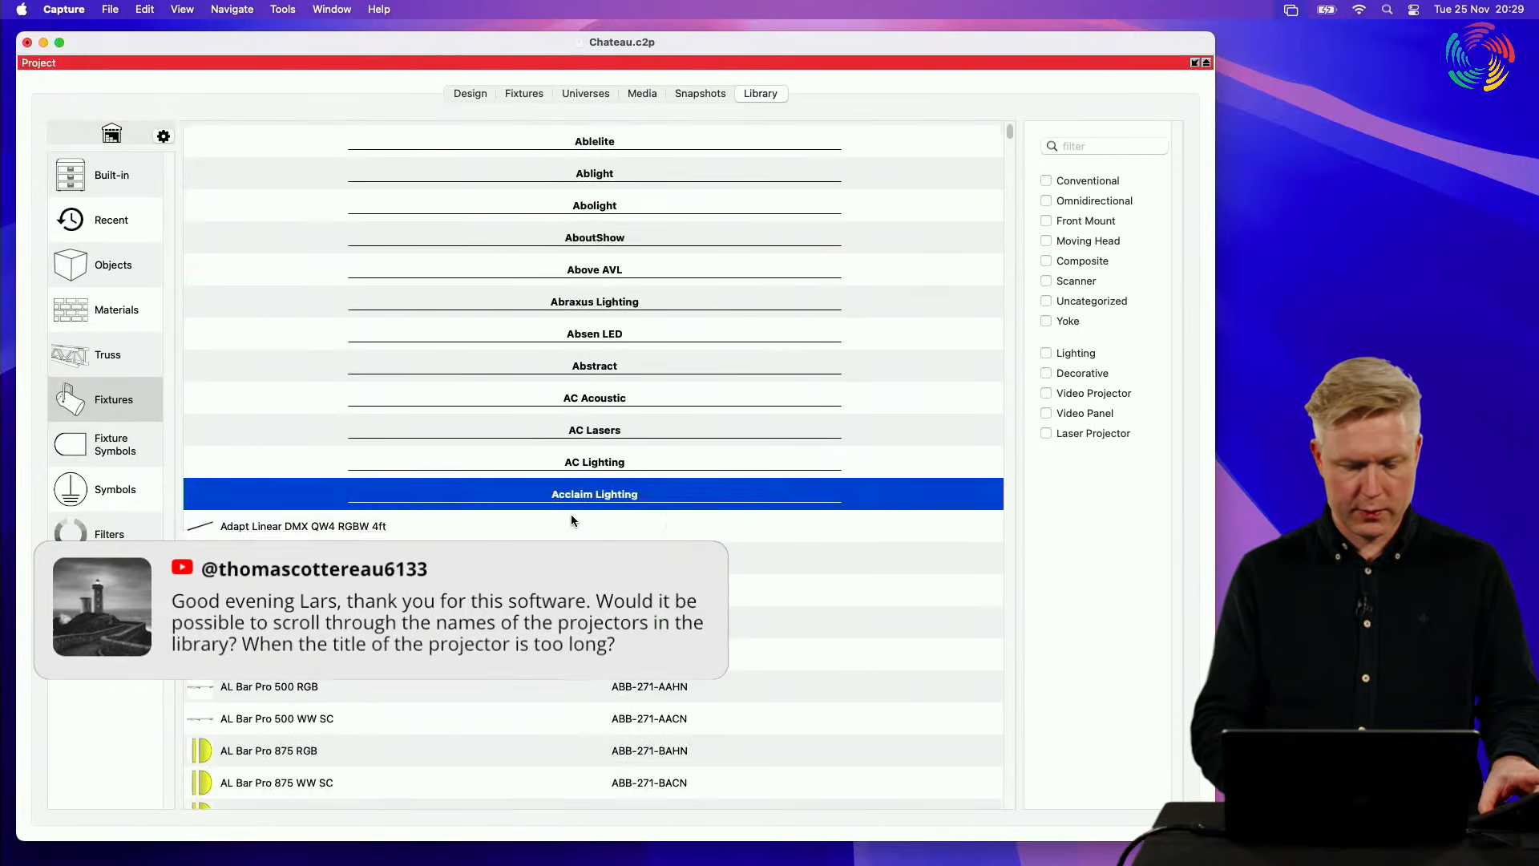
scroll(571, 517, down, 10)
scroll(571, 517, up, 3)
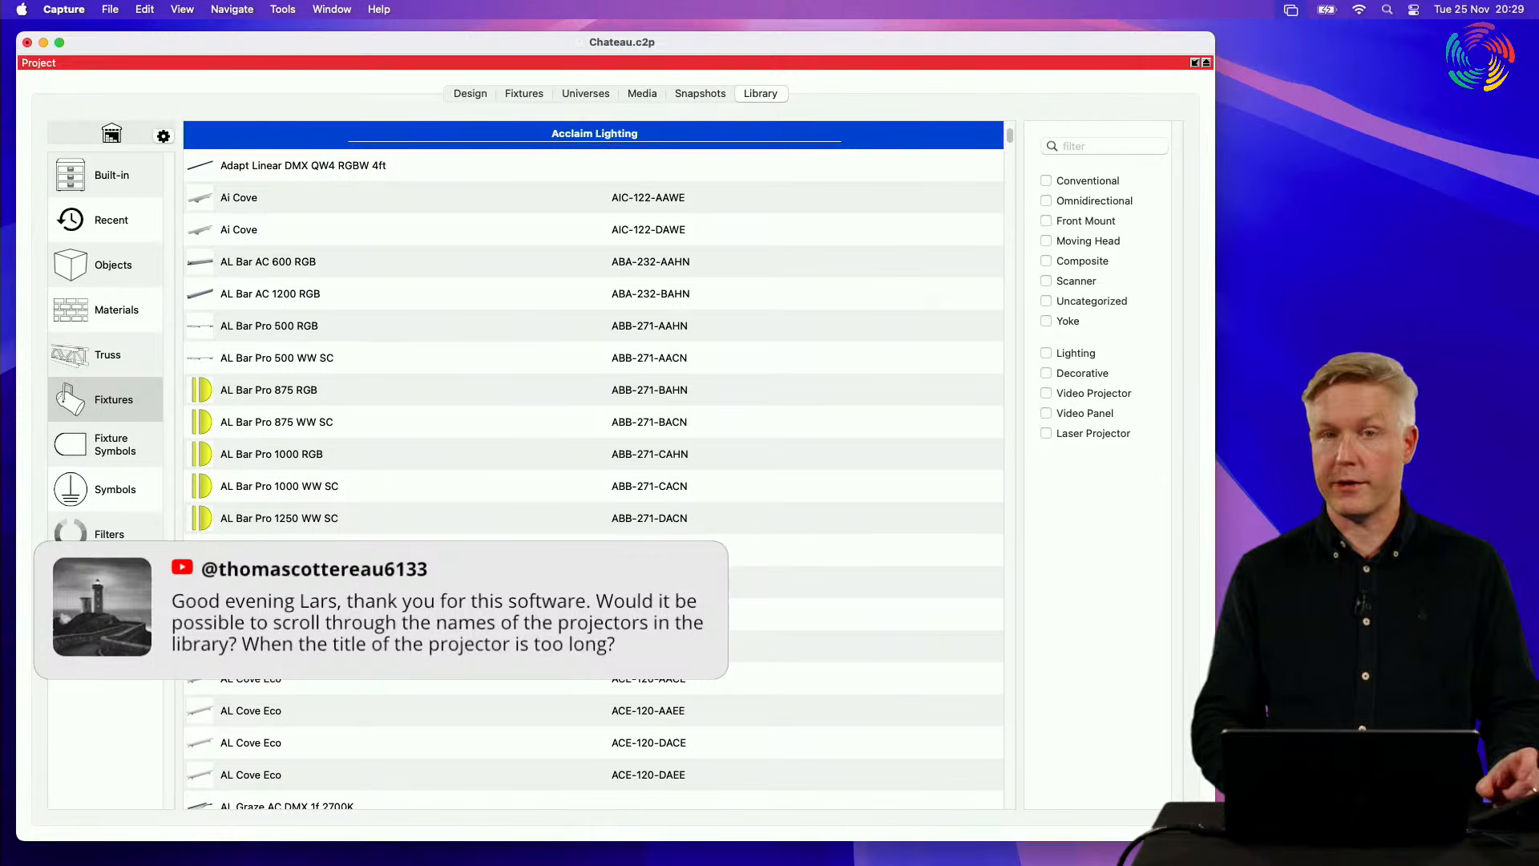
Step: Restore the Project window and the Alpha View from maximised so all views share the main window again
double_click(845, 65)
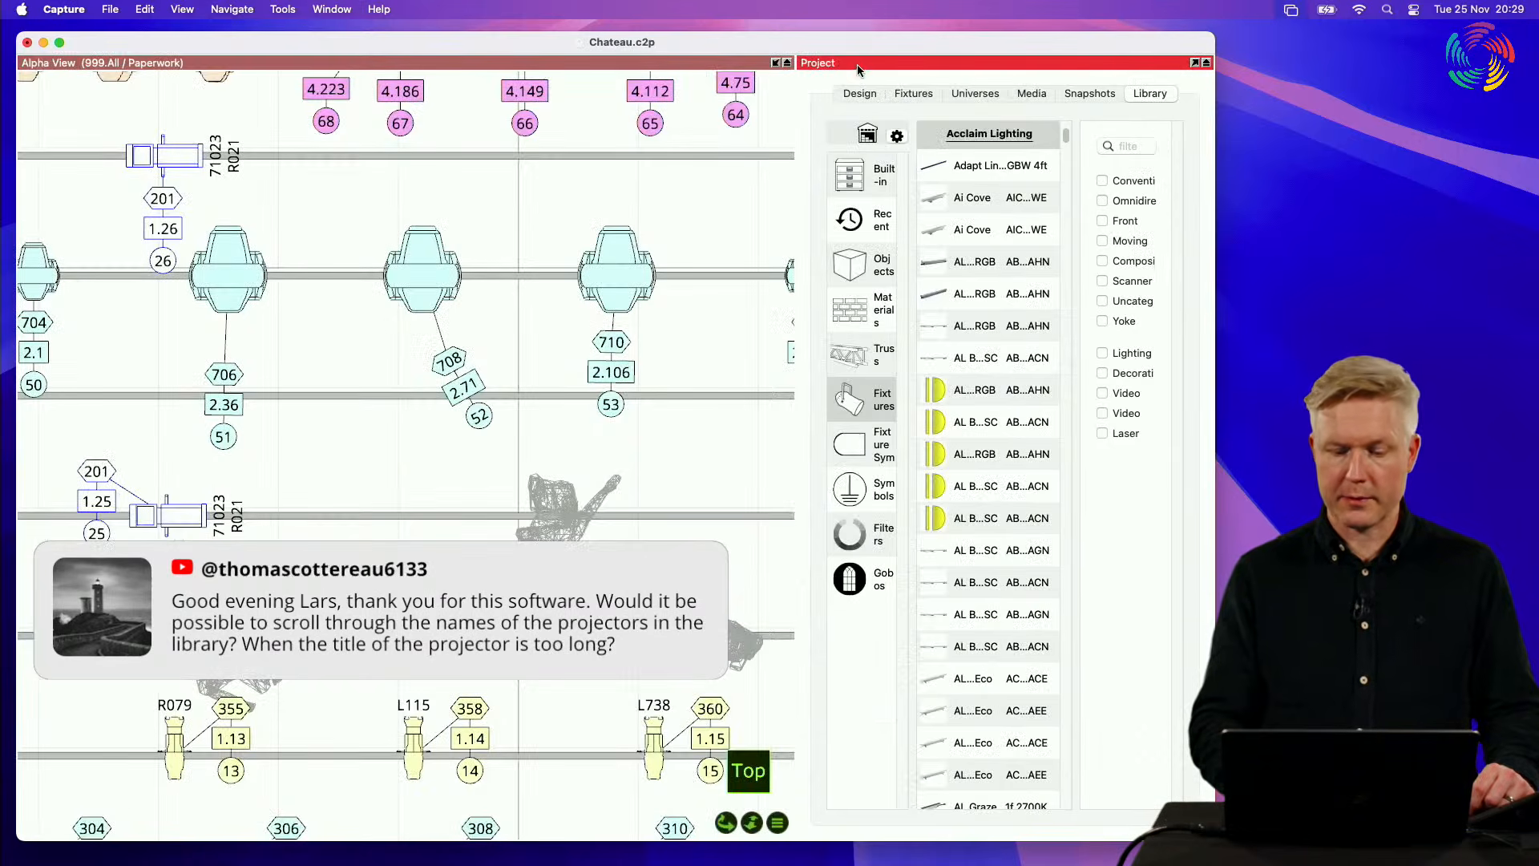
double_click(648, 64)
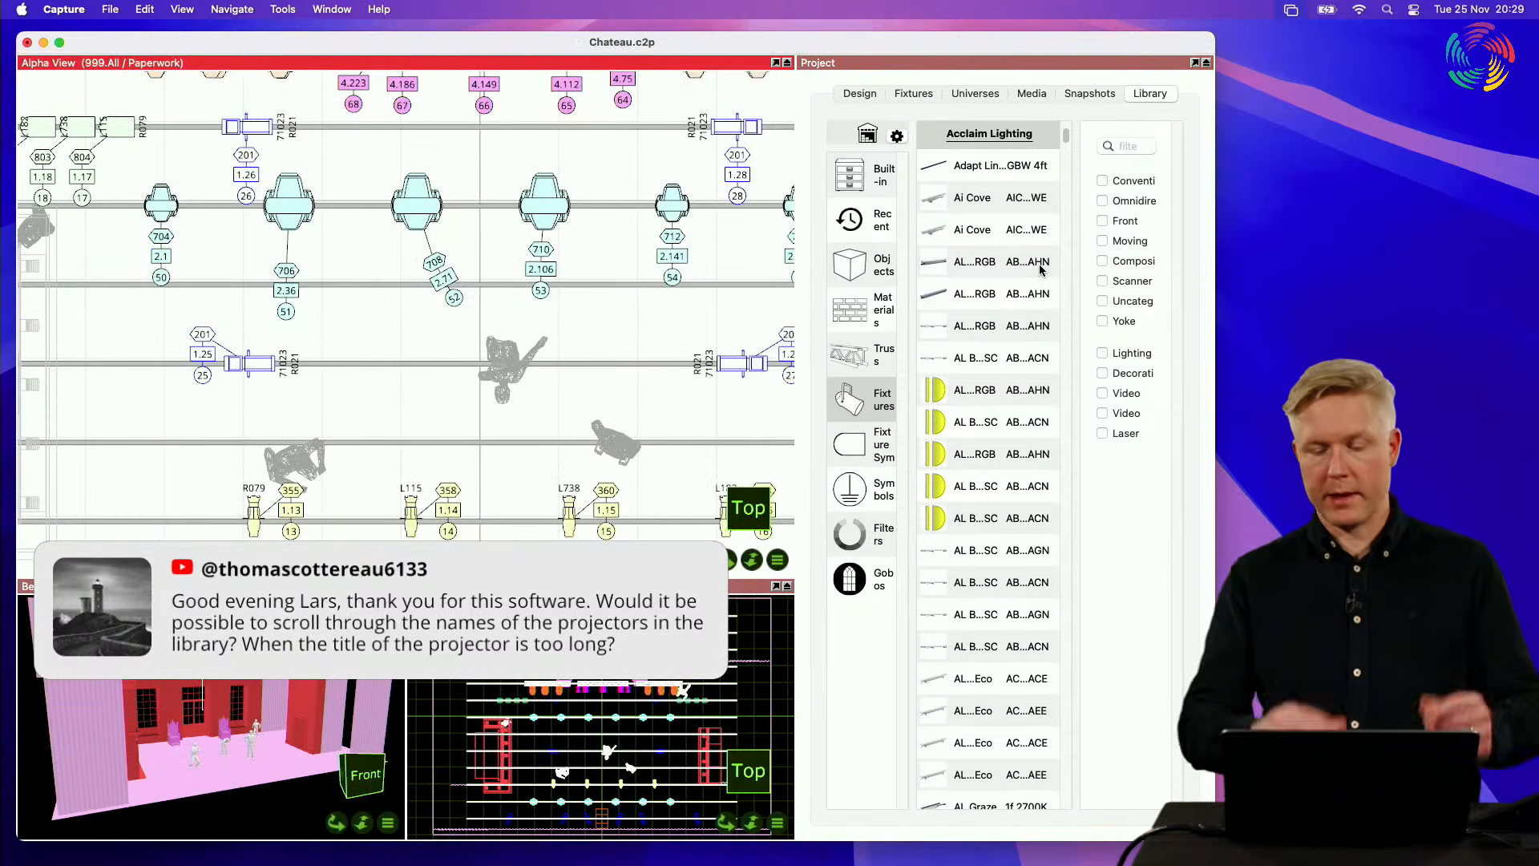
double_click(1027, 66)
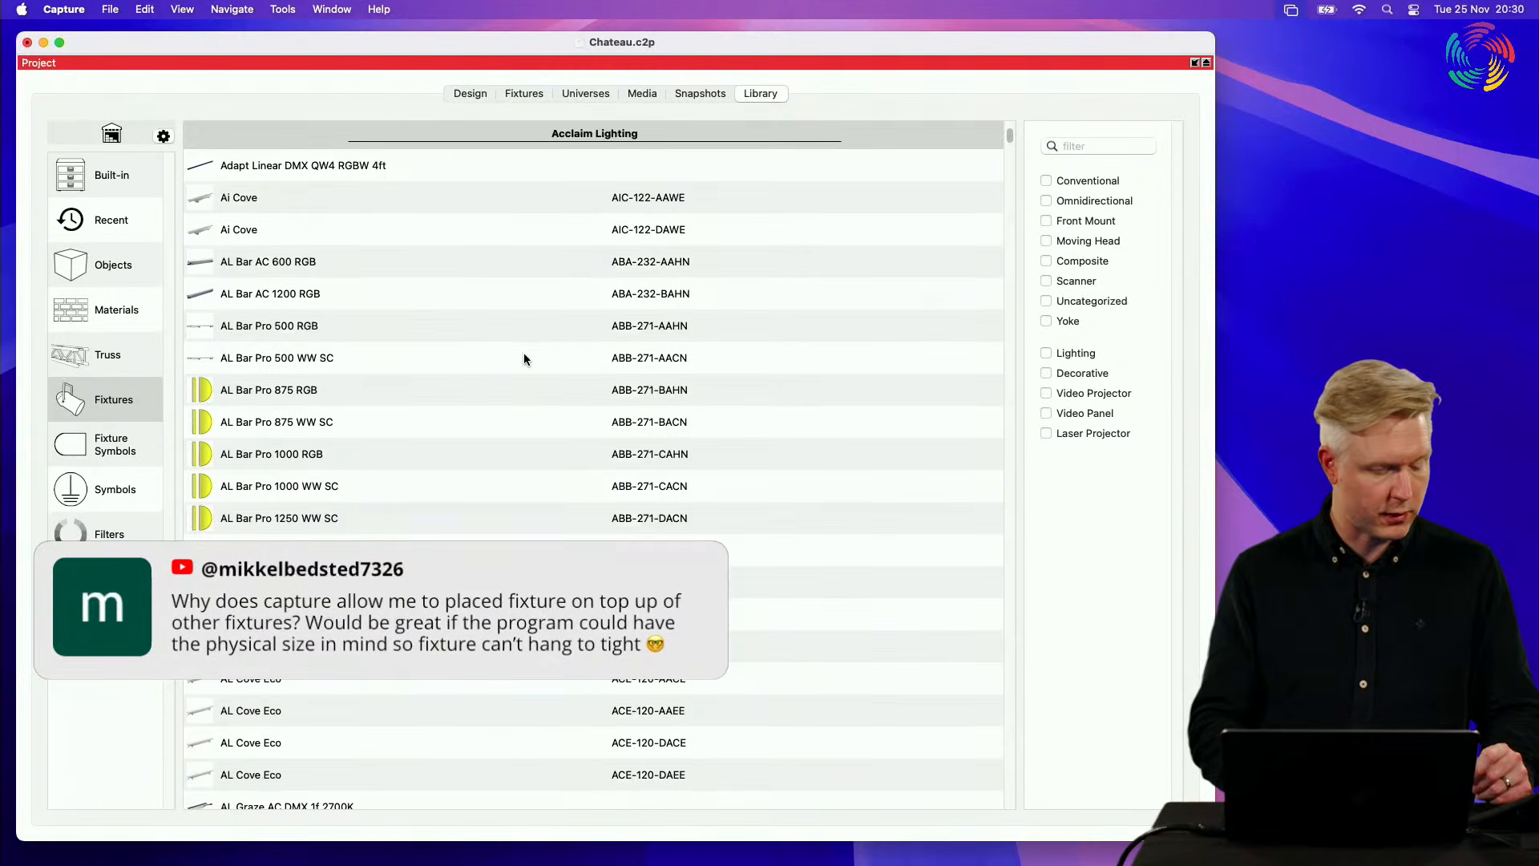
double_click(439, 64)
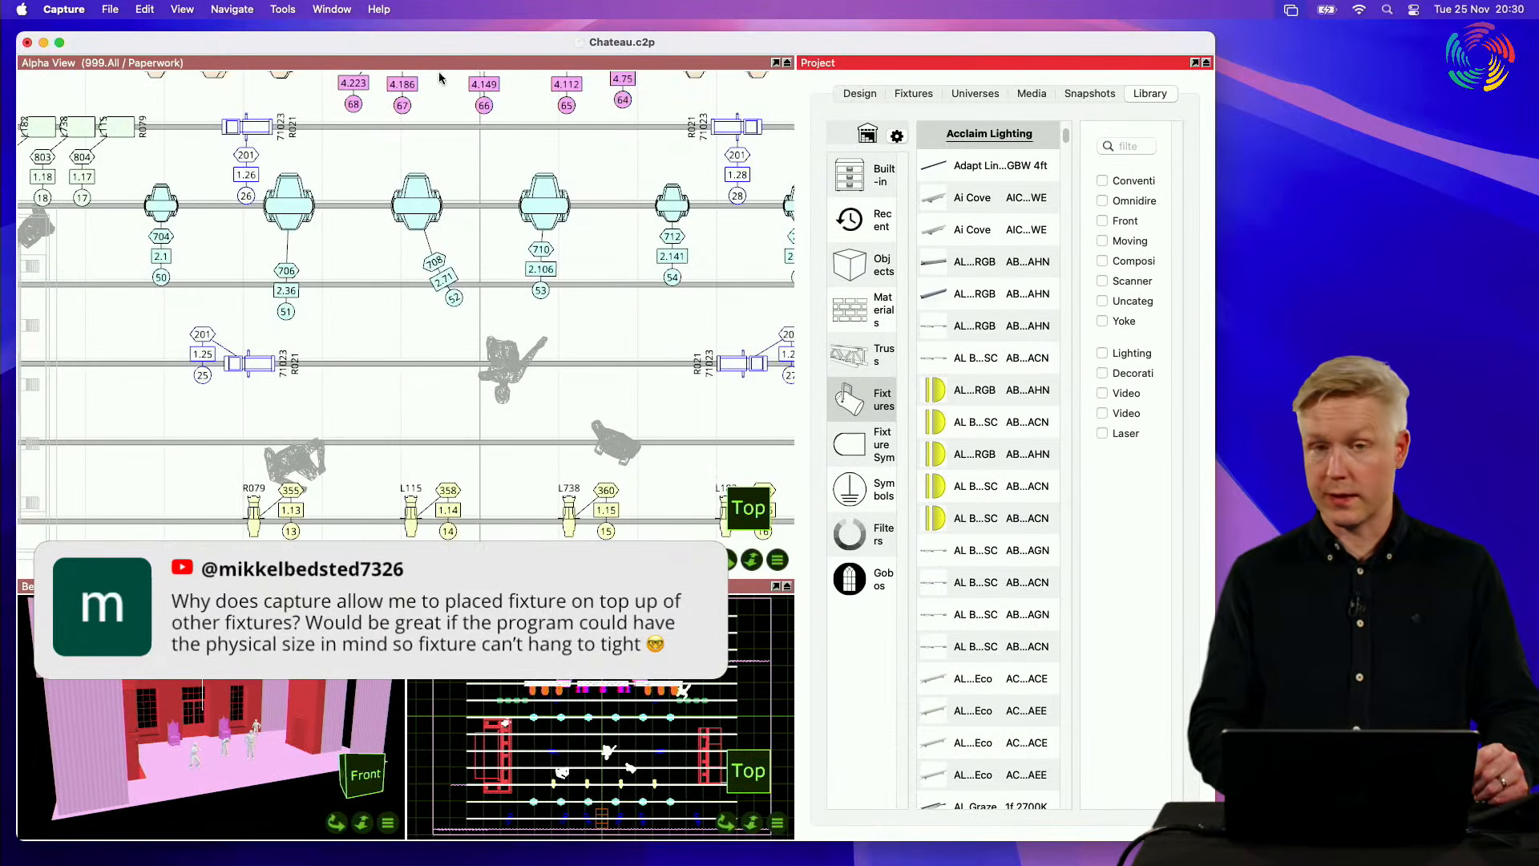
click(420, 193)
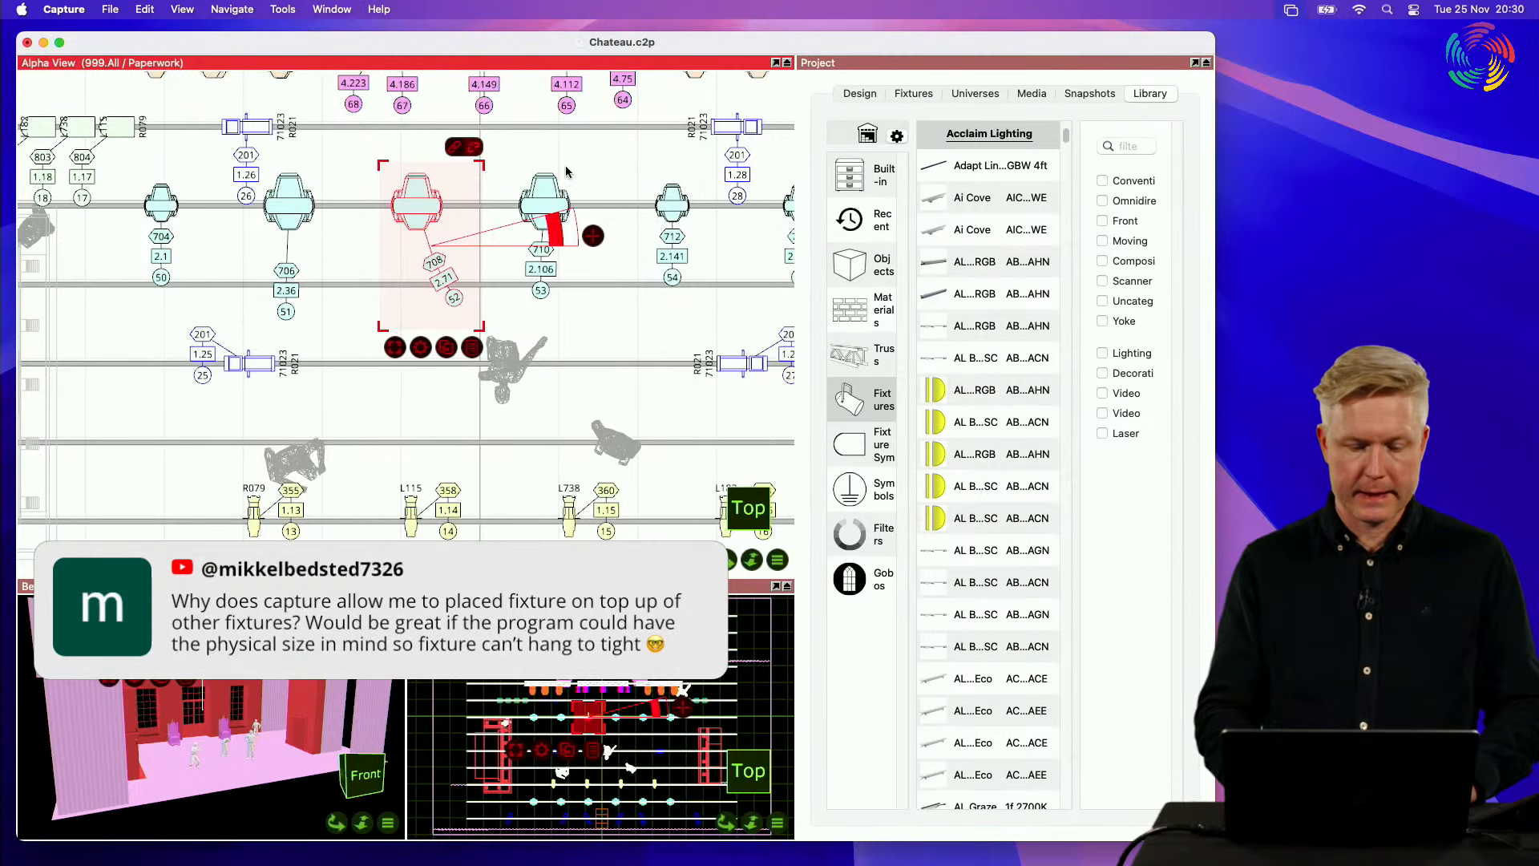
key(Escape)
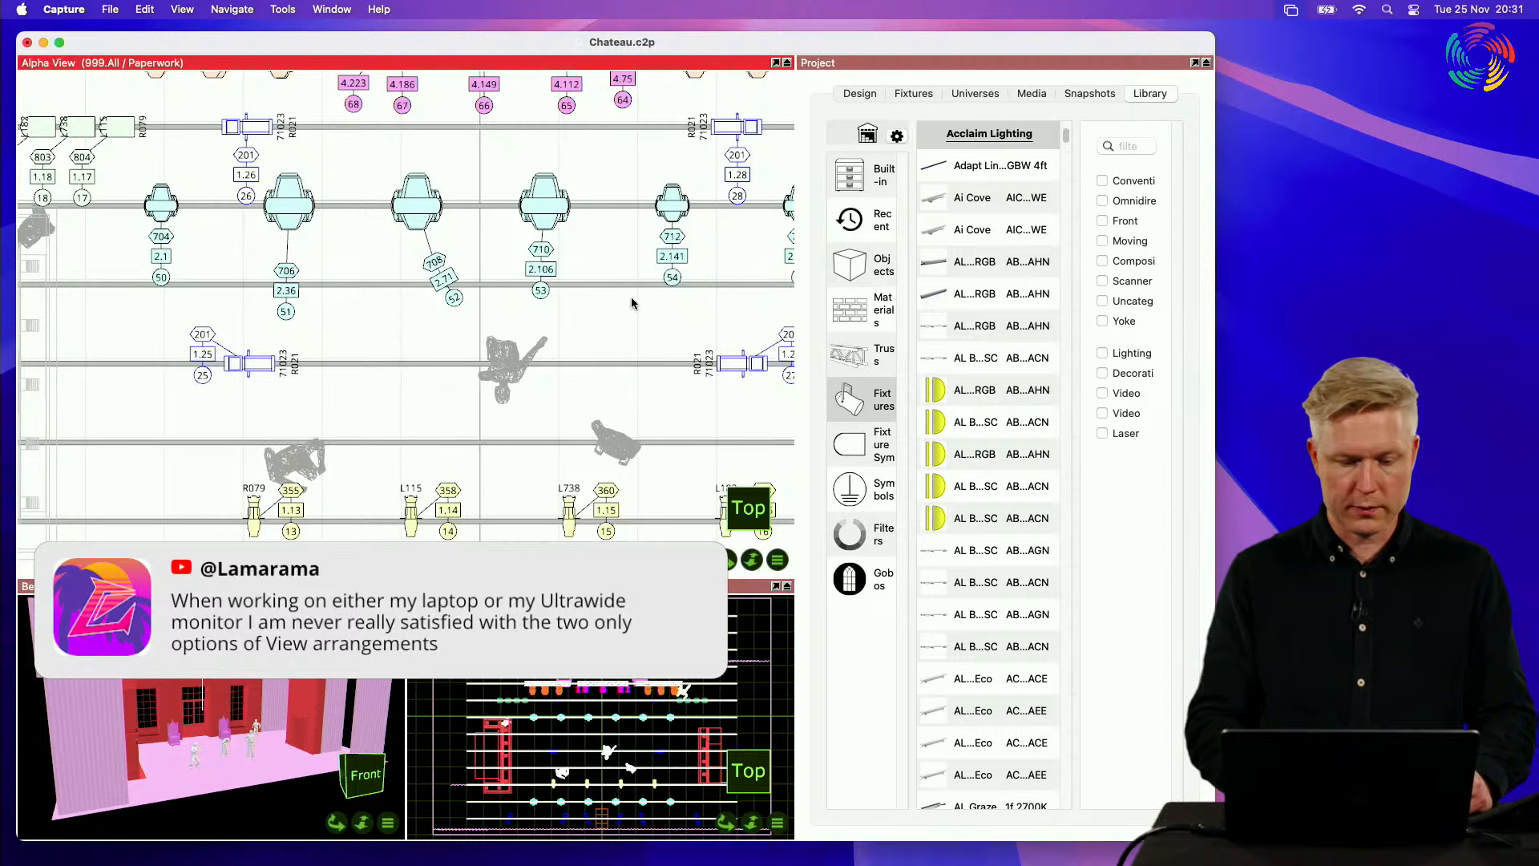
Step: Undock the Alpha View into its own window, place it over the Beta View and enlarge it across the neighbouring panes
click(788, 63)
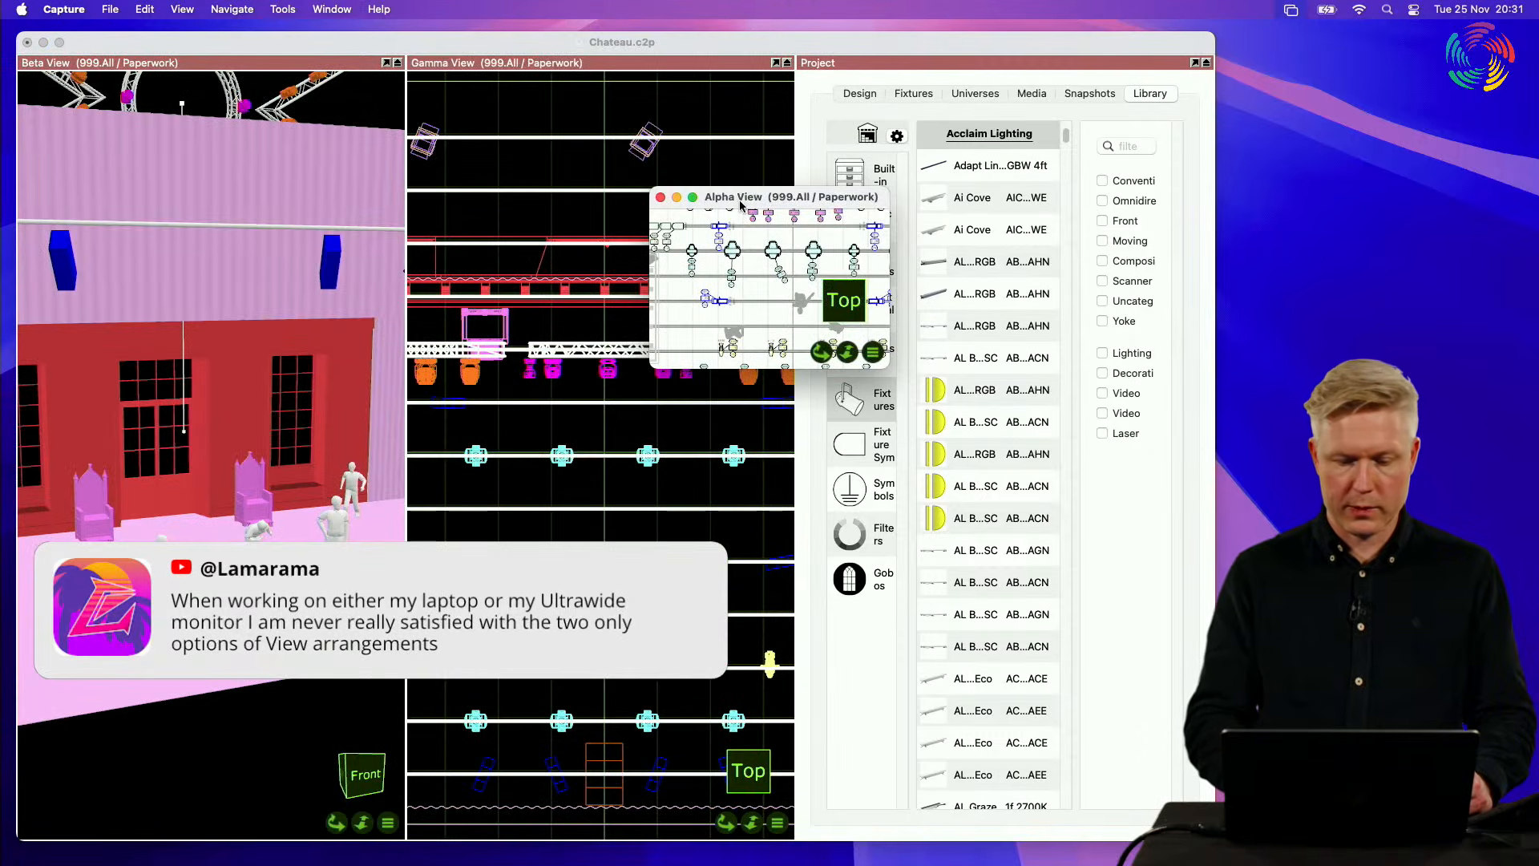
drag(740, 204, 293, 121)
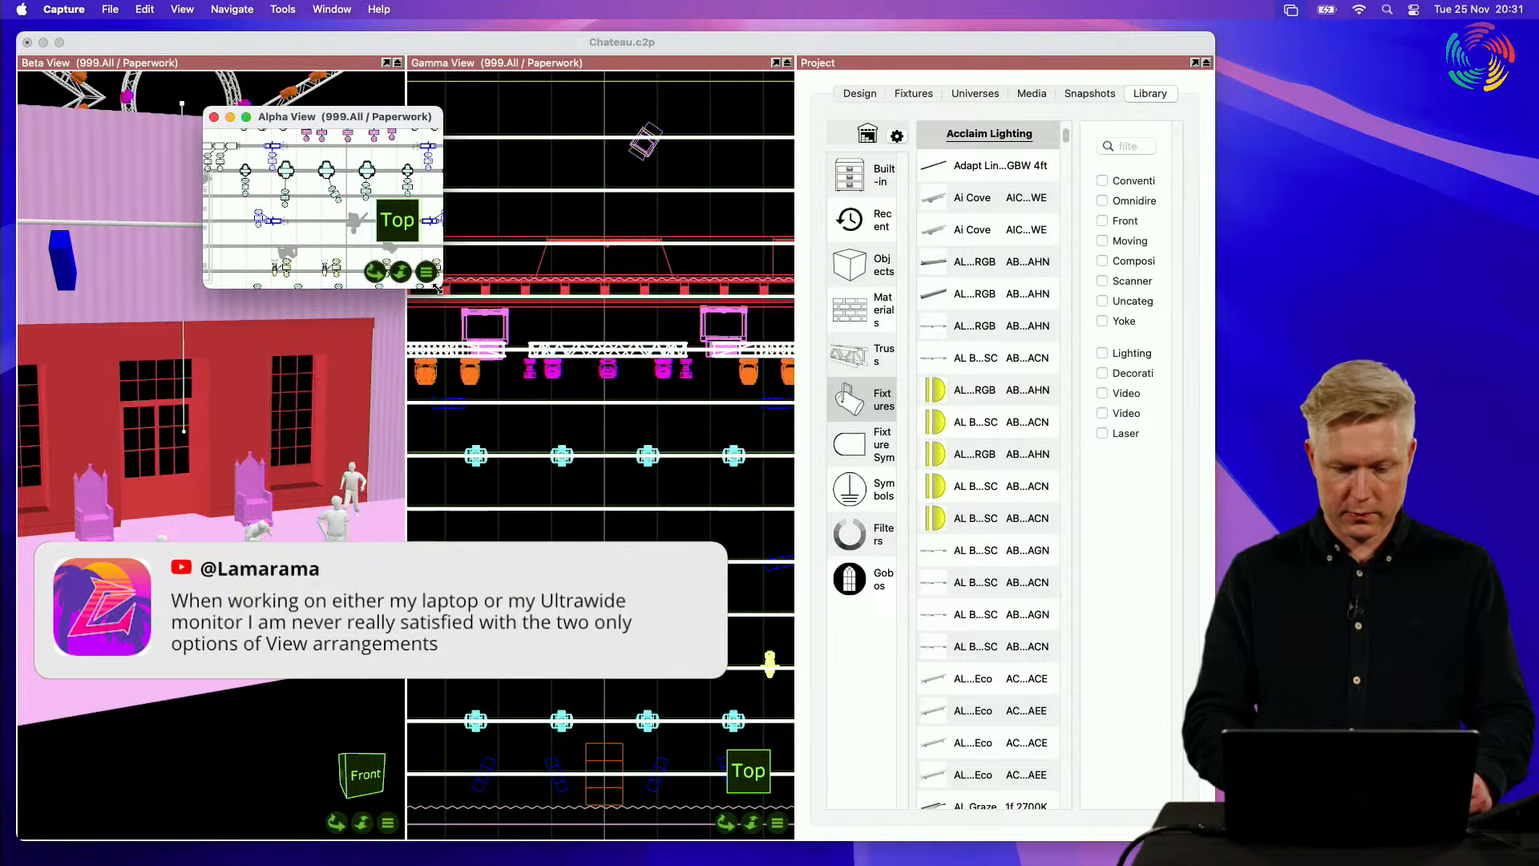
drag(438, 289, 966, 792)
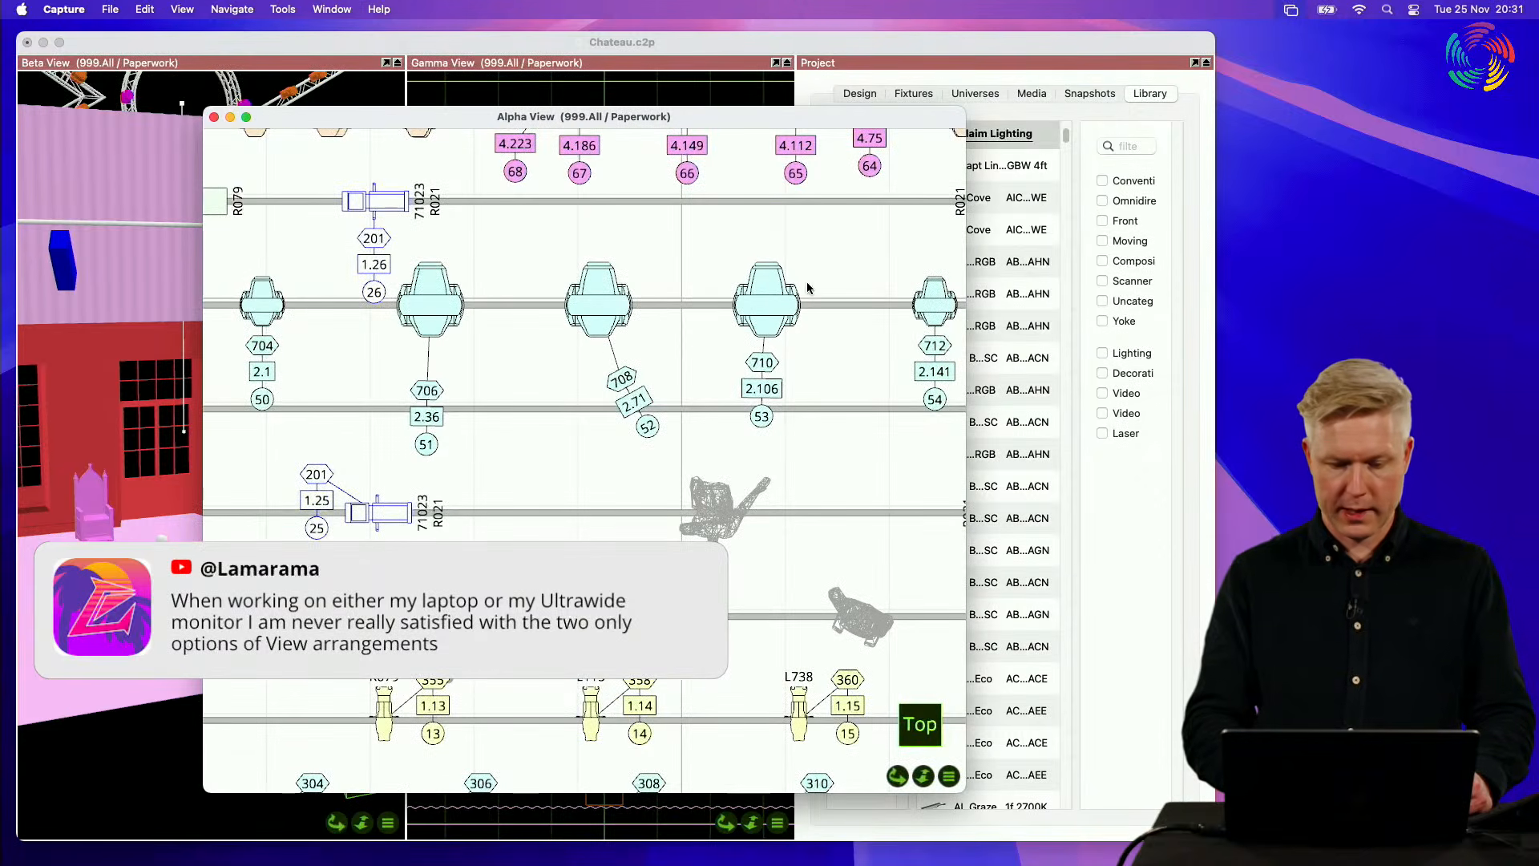
Step: Undock the Gamma View into its own window, enlarge it and place it over the Project pane
click(789, 63)
click(787, 63)
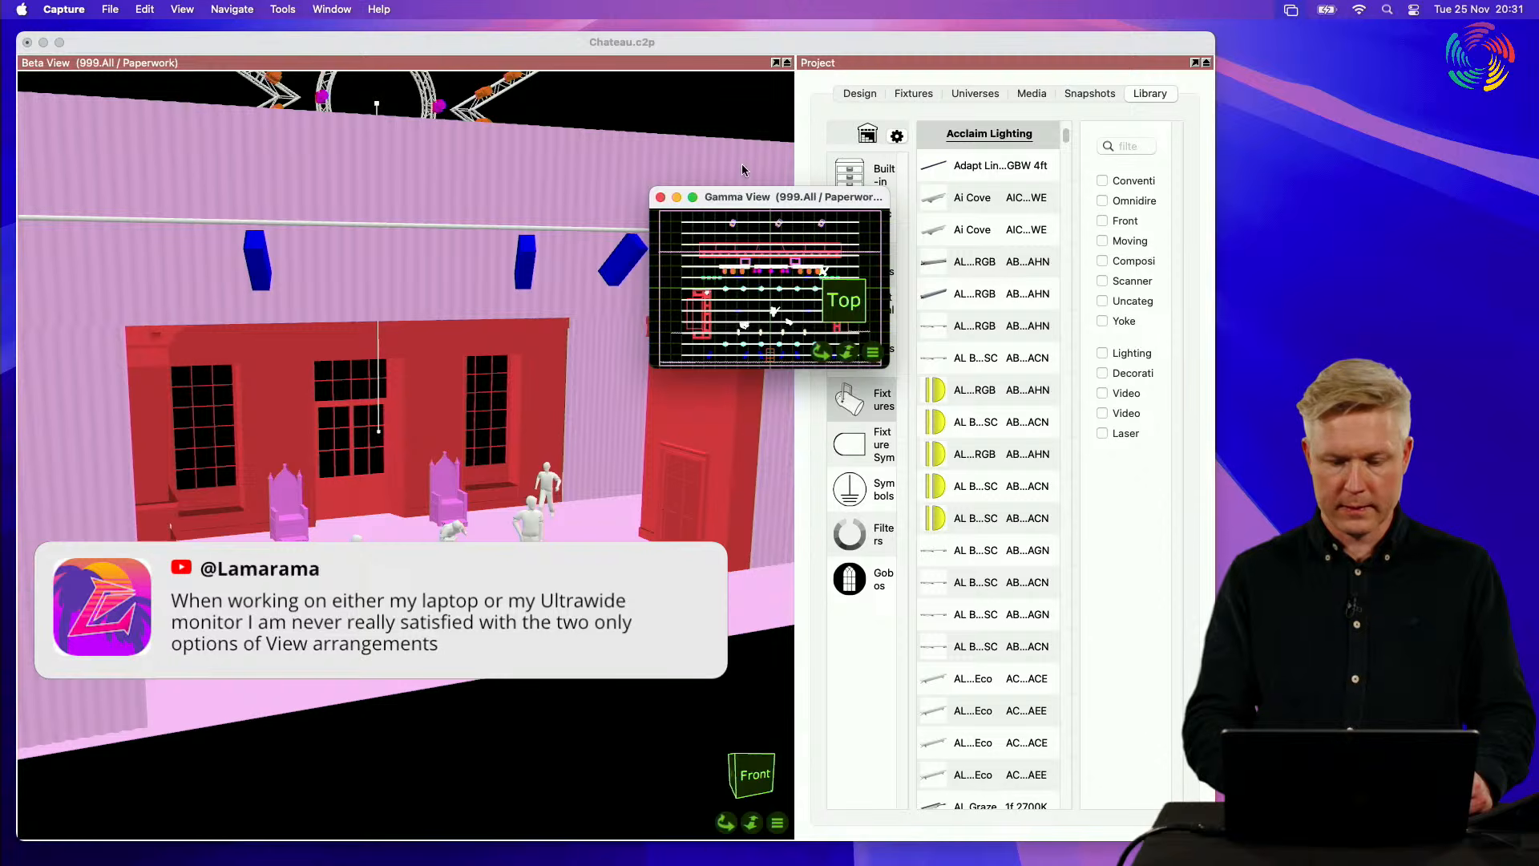
drag(746, 196, 171, 97)
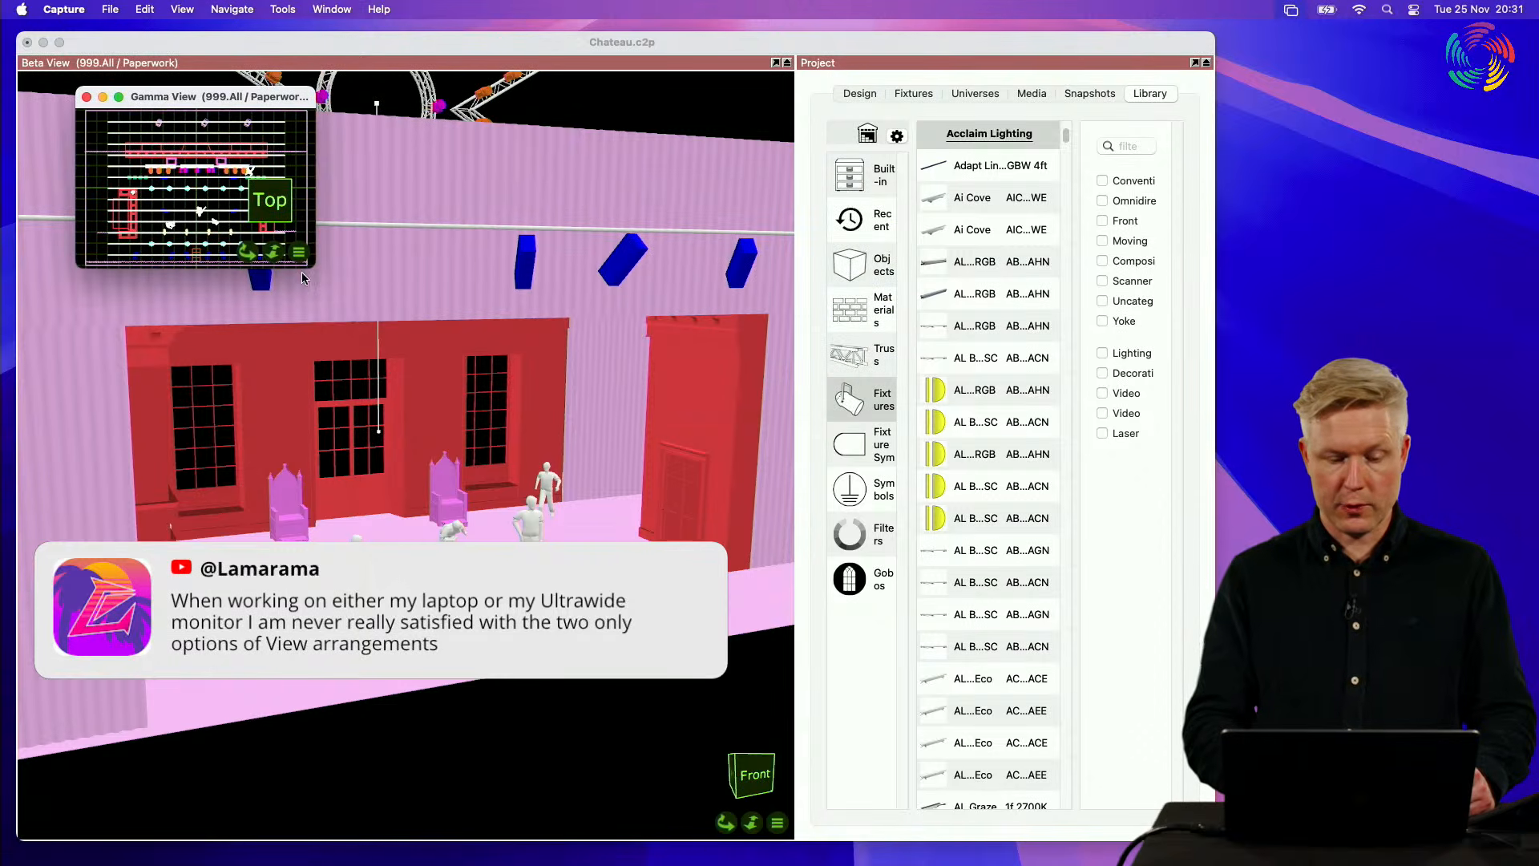
drag(314, 266, 898, 775)
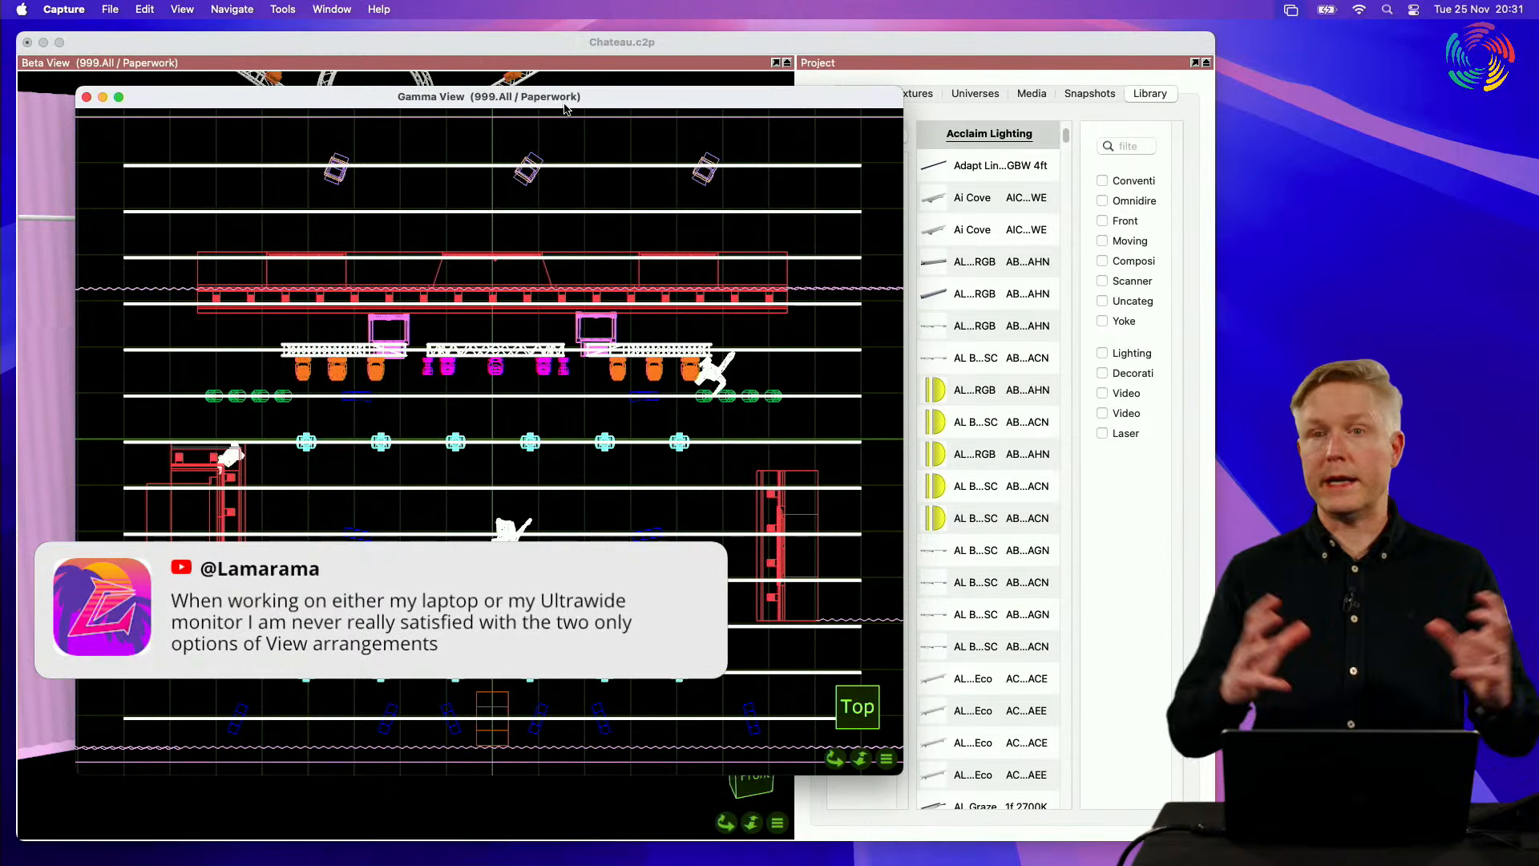
drag(541, 100, 1165, 110)
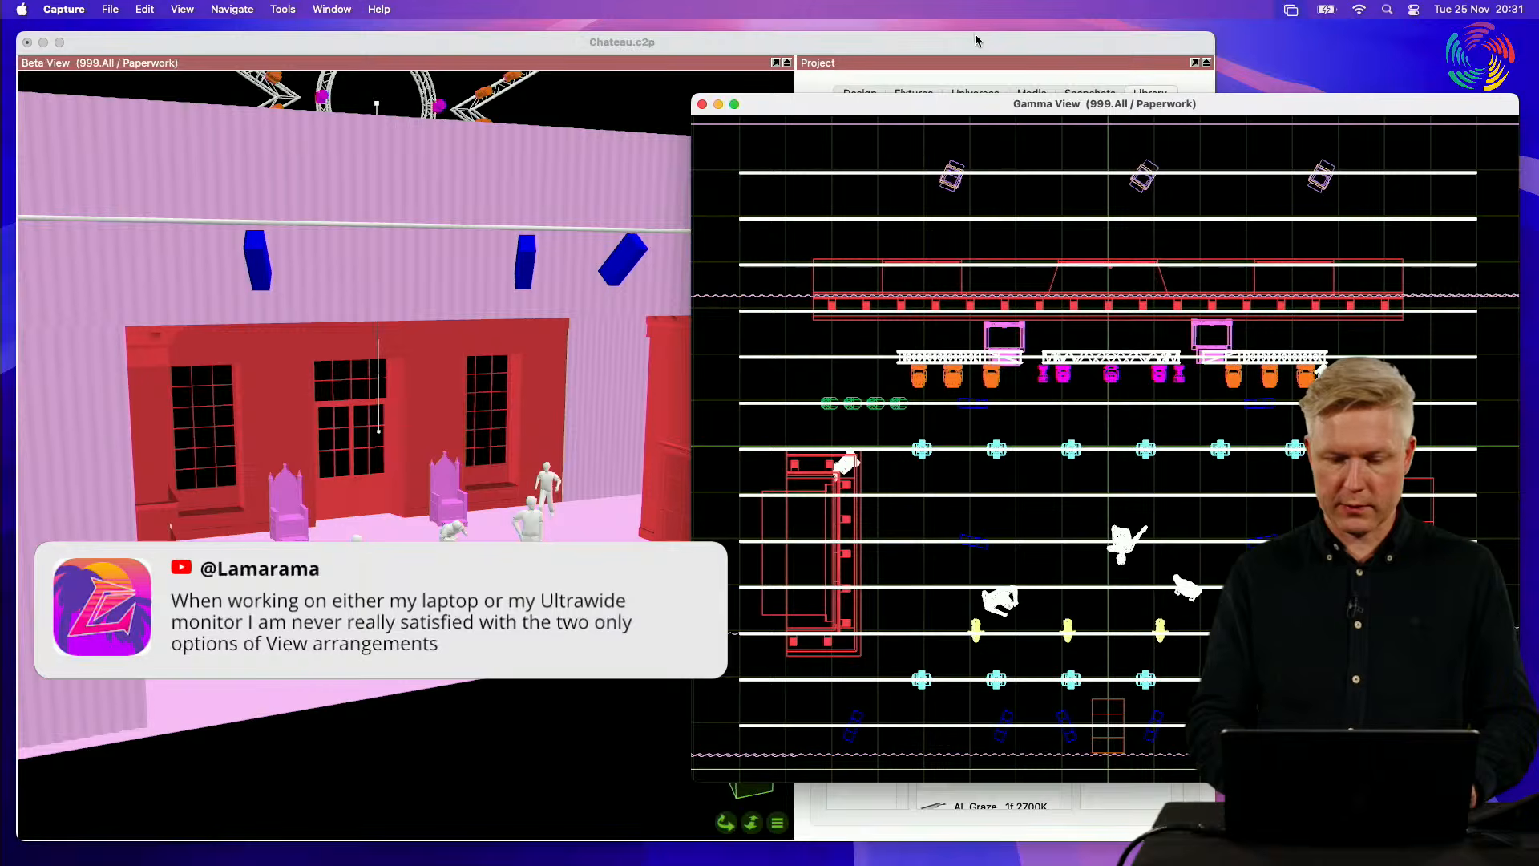
Step: Rearrange the main project window and the floating Alpha View so that the Alpha View overlaps the main and Gamma View windows
drag(976, 40, 783, 546)
drag(589, 119, 1100, 33)
drag(443, 547, 639, 54)
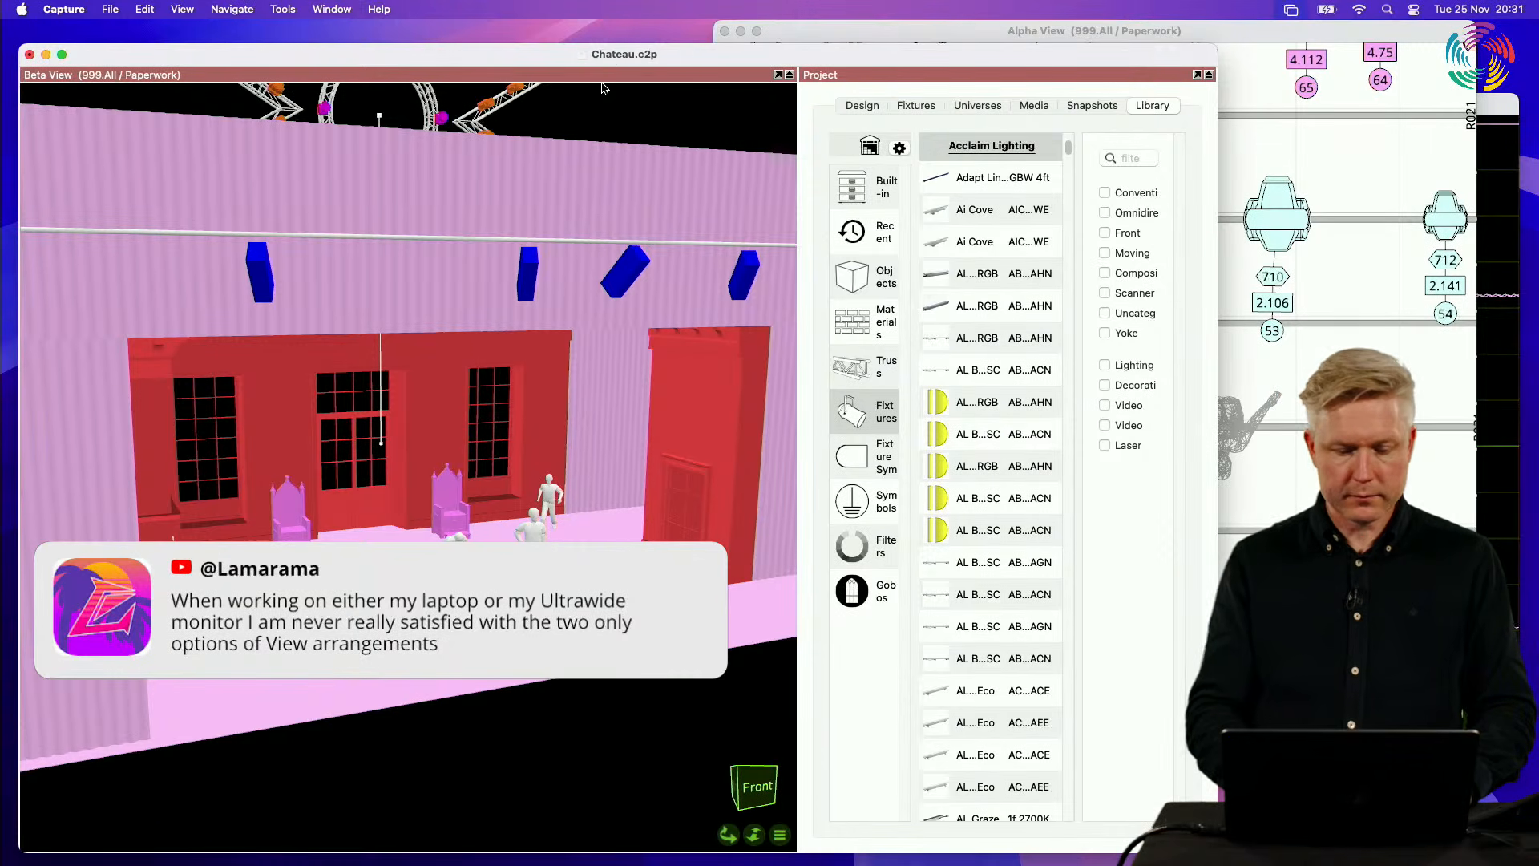
drag(646, 61, 649, 53)
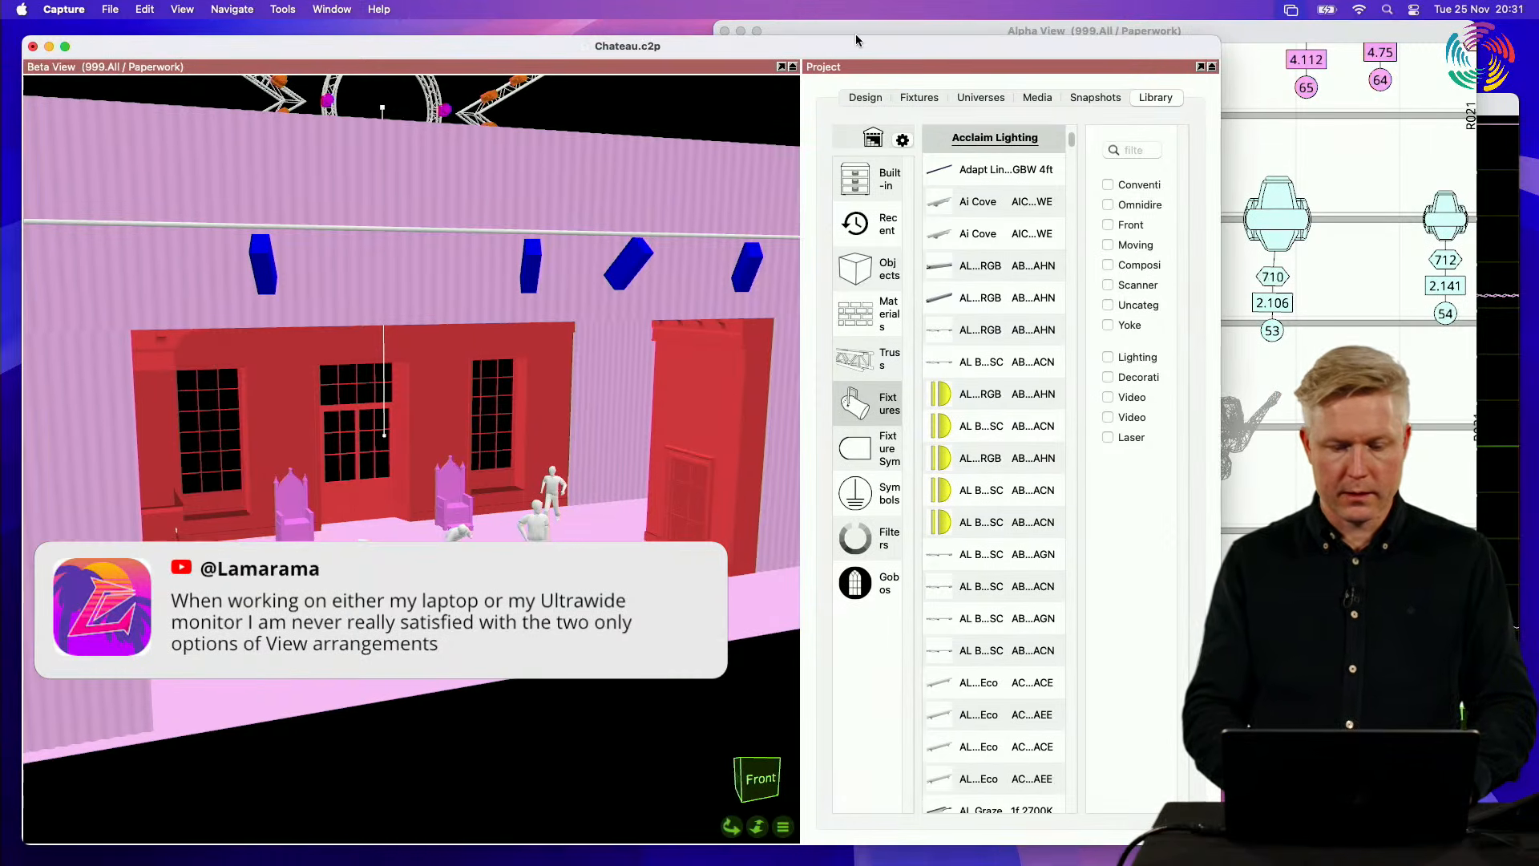
drag(869, 28, 660, 121)
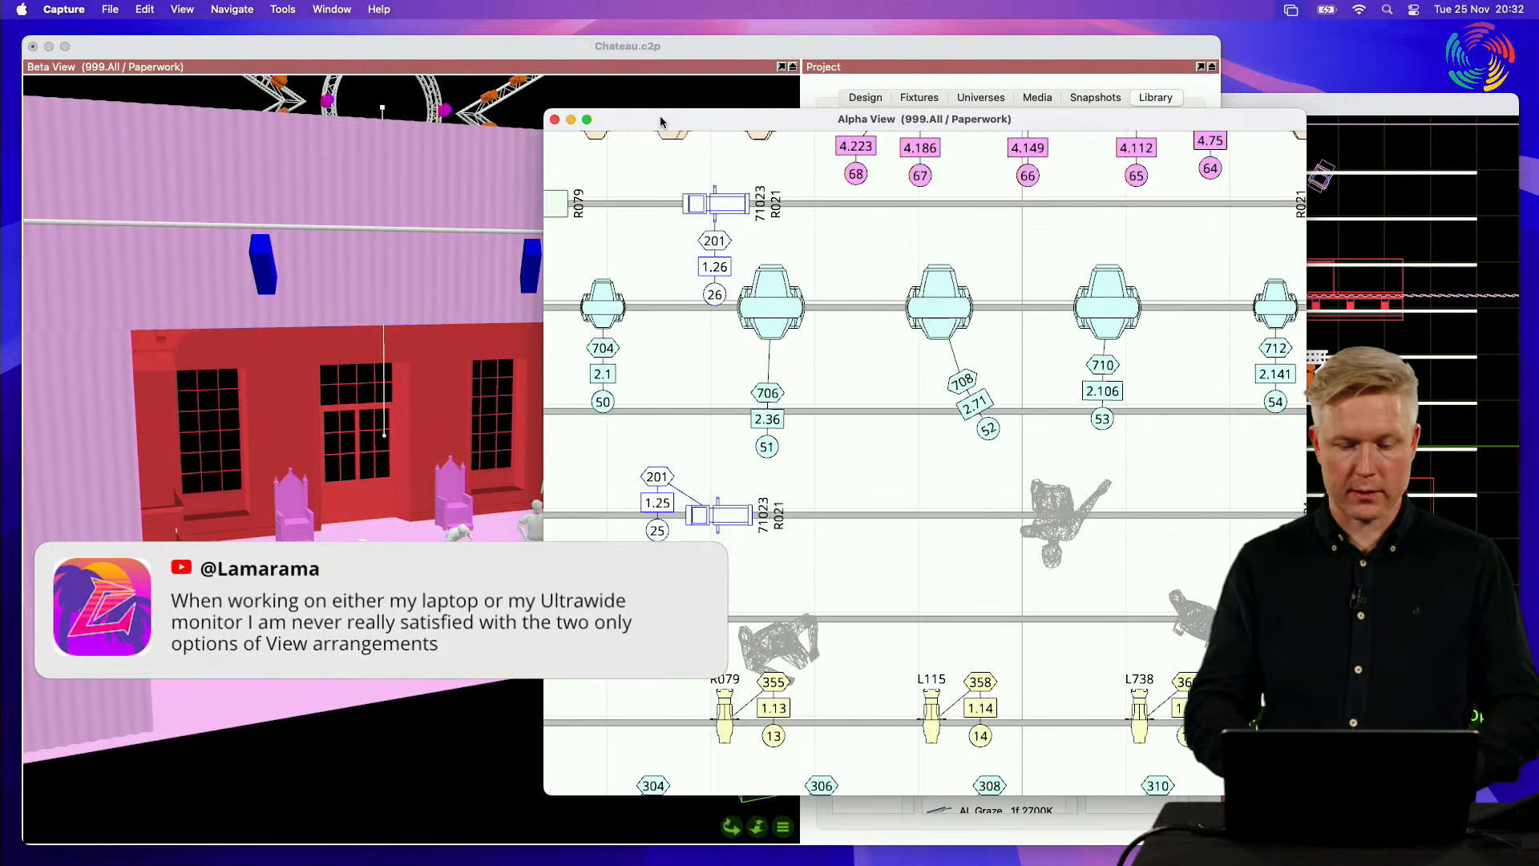
Step: Dock the floating Alpha View and Gamma View back into the main project window
click(555, 119)
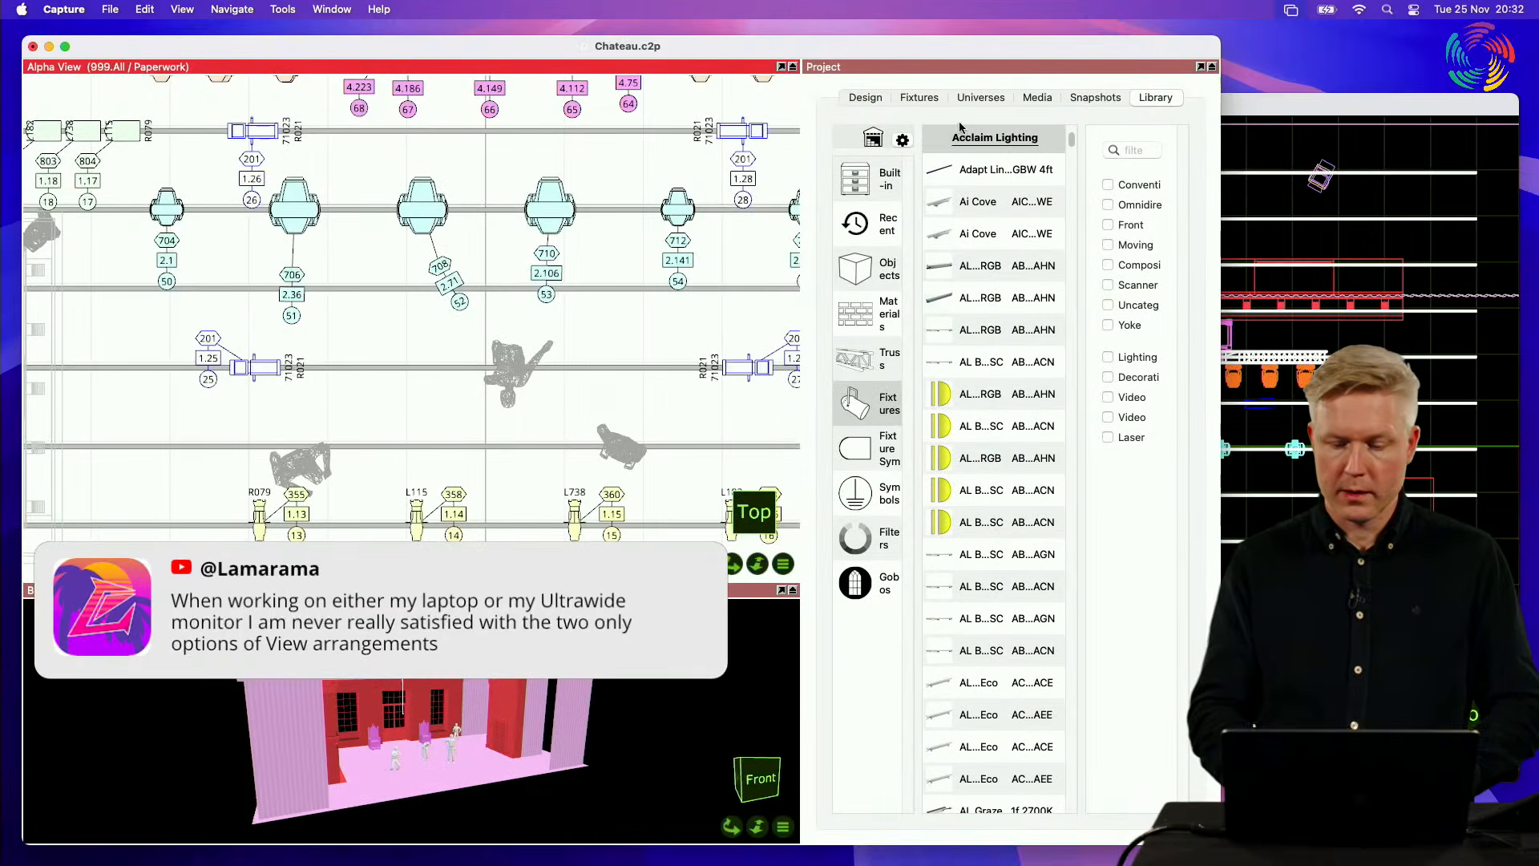
click(1265, 106)
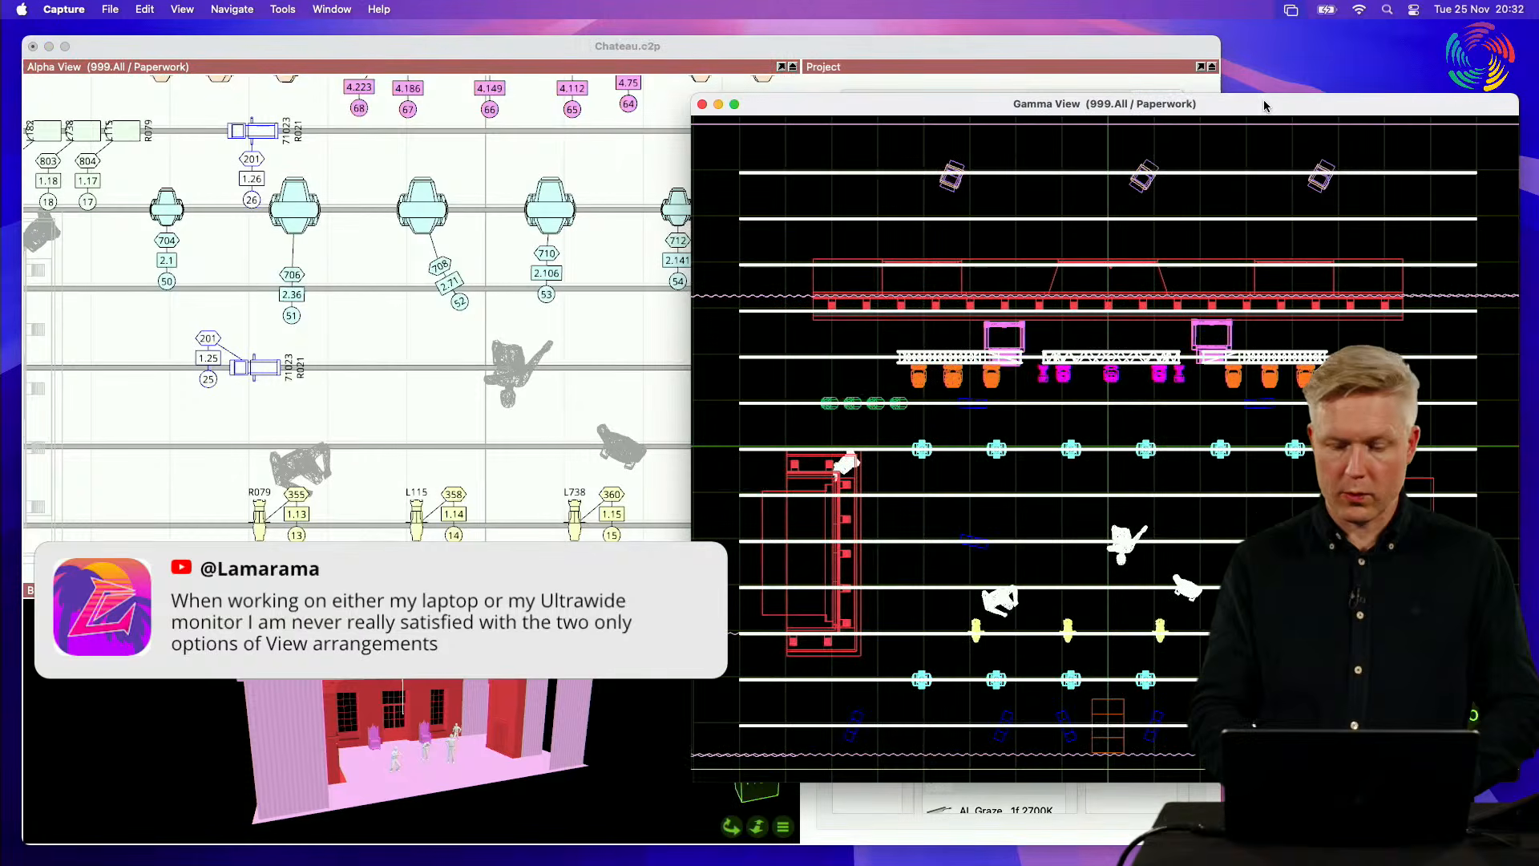
click(702, 105)
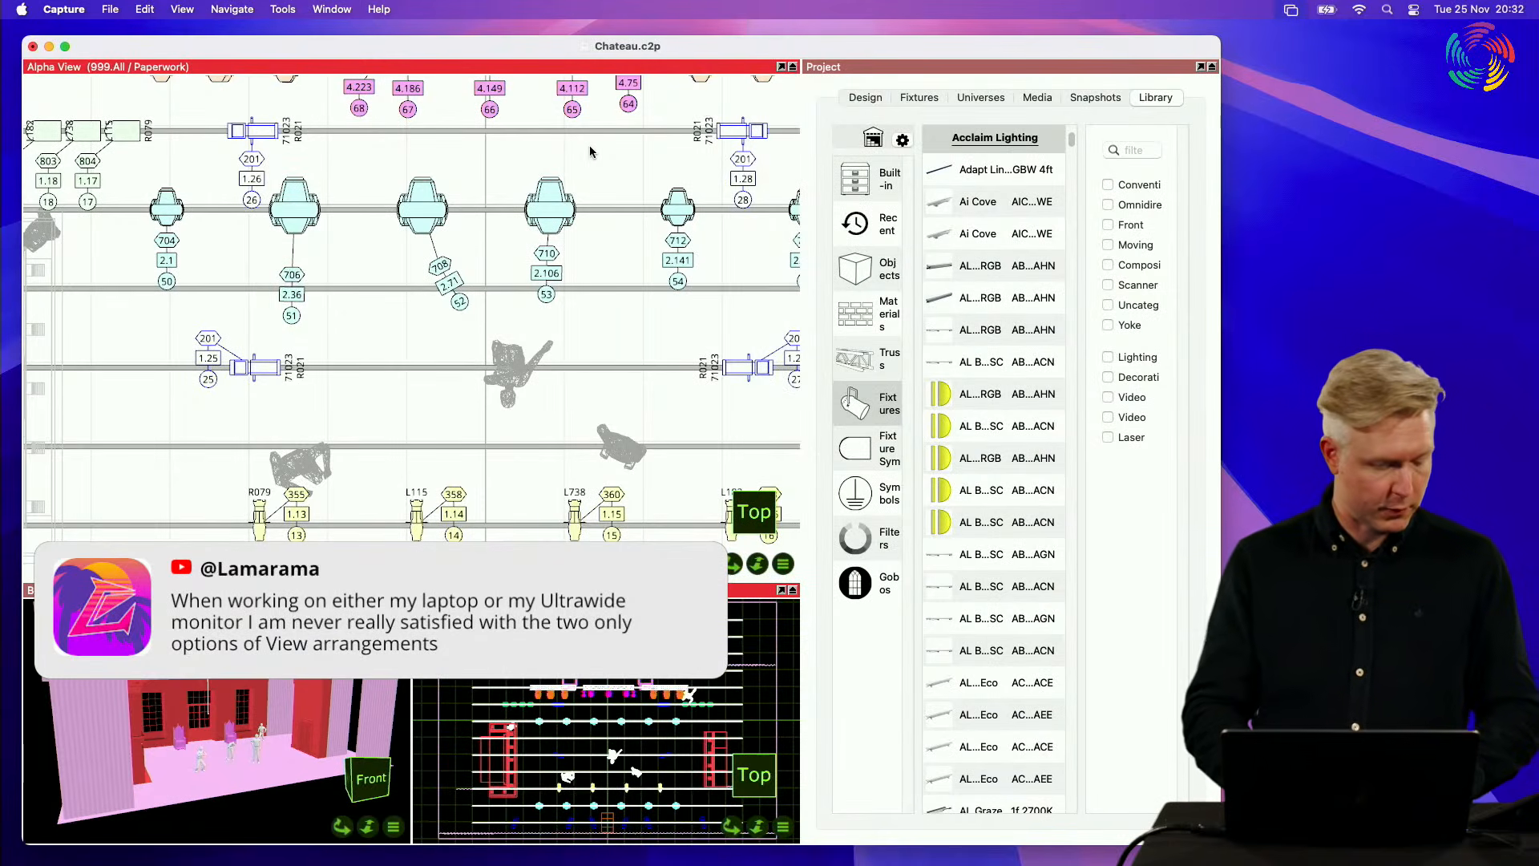
Step: View the properties of the fixture on channel 53 in a separate Selected Items window placed over the Project pane, and close that window
click(346, 14)
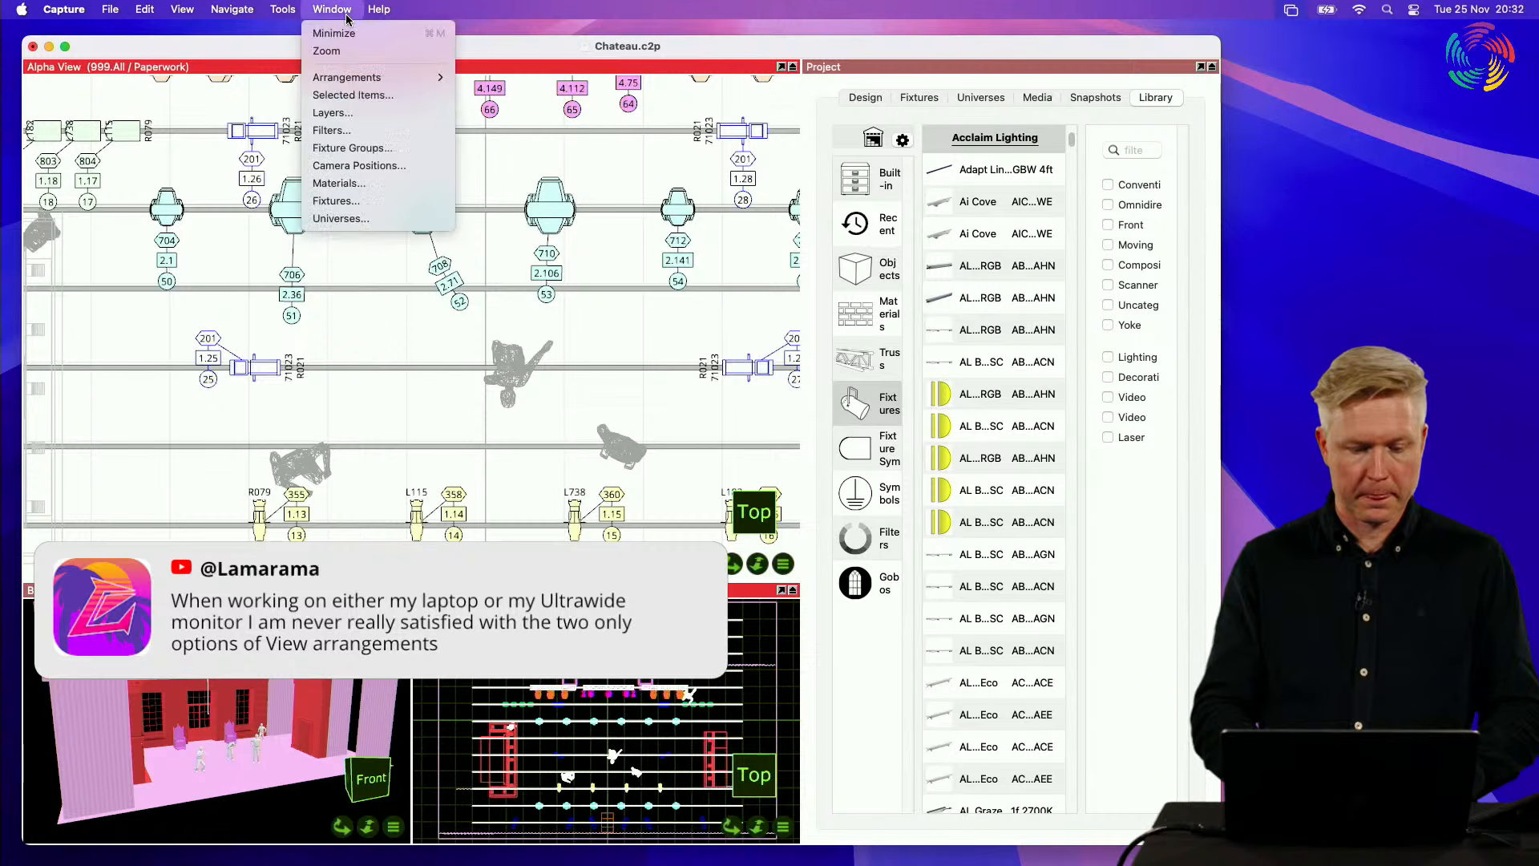
mouse_move(358, 80)
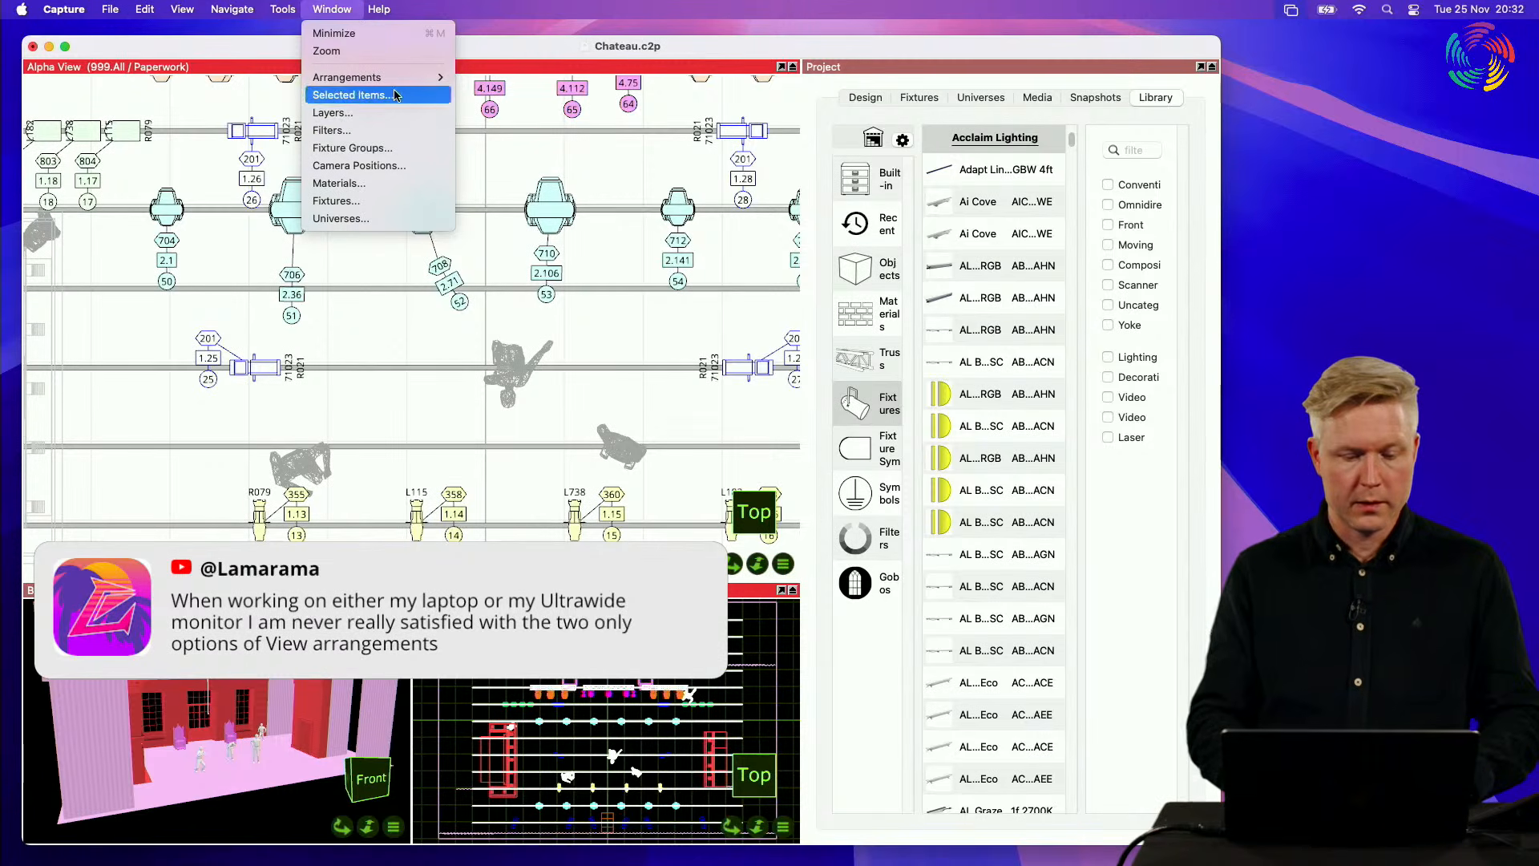
click(395, 96)
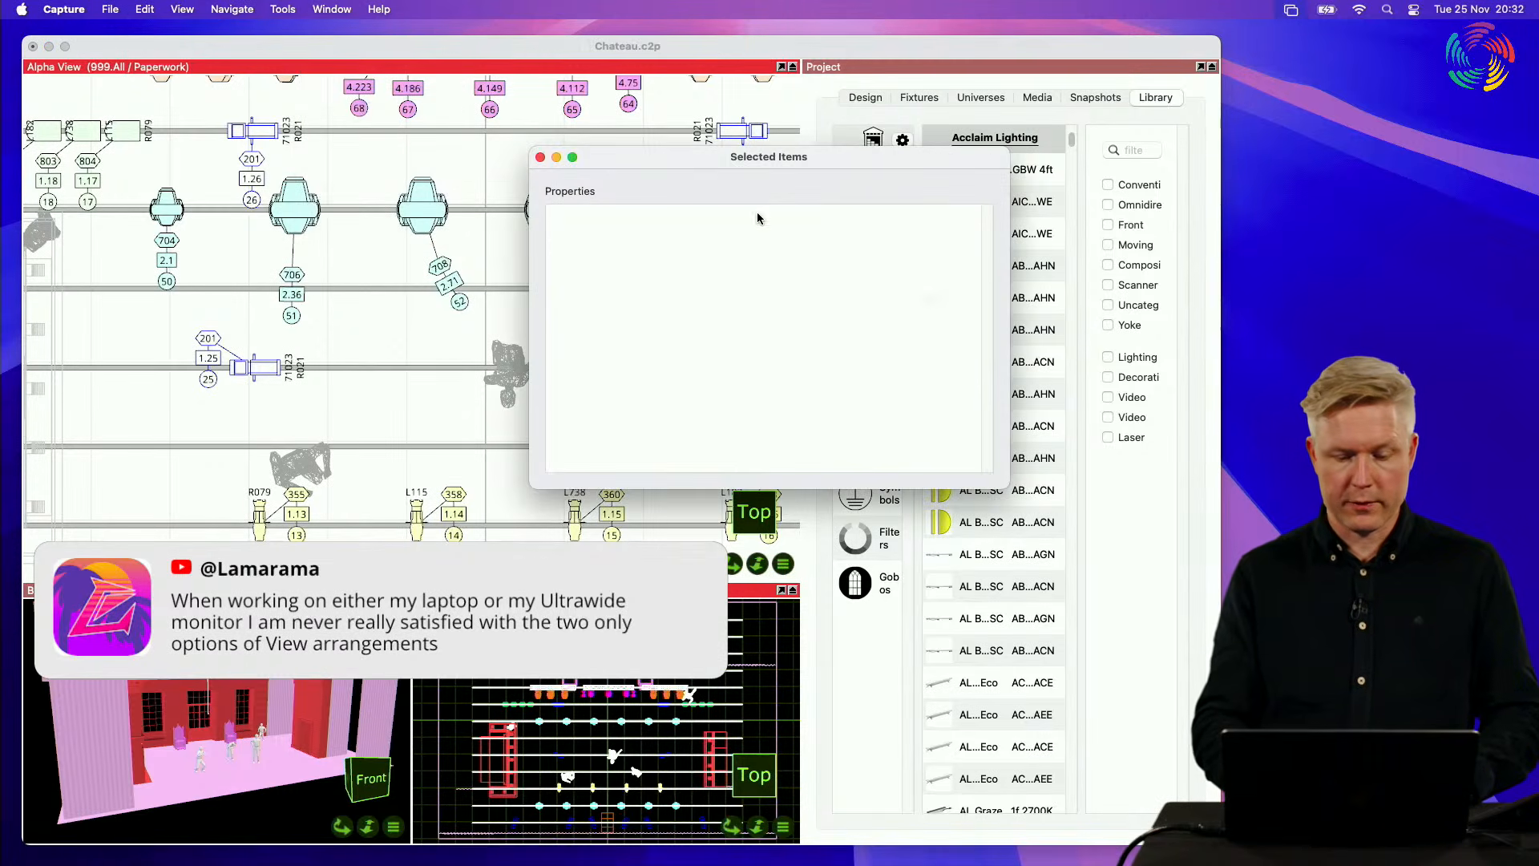
drag(783, 158, 1259, 330)
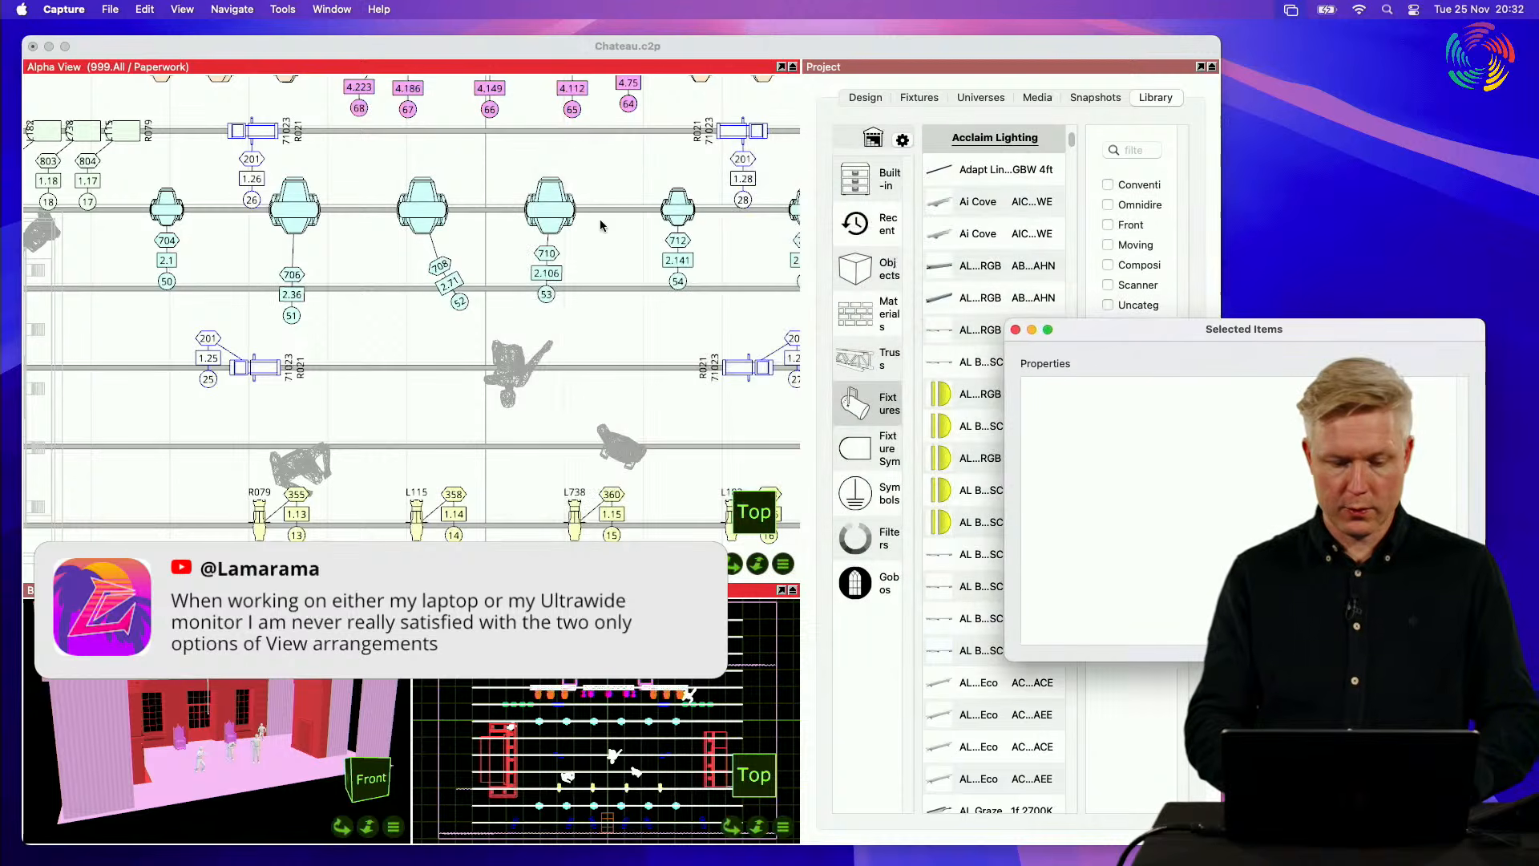
click(600, 226)
click(550, 210)
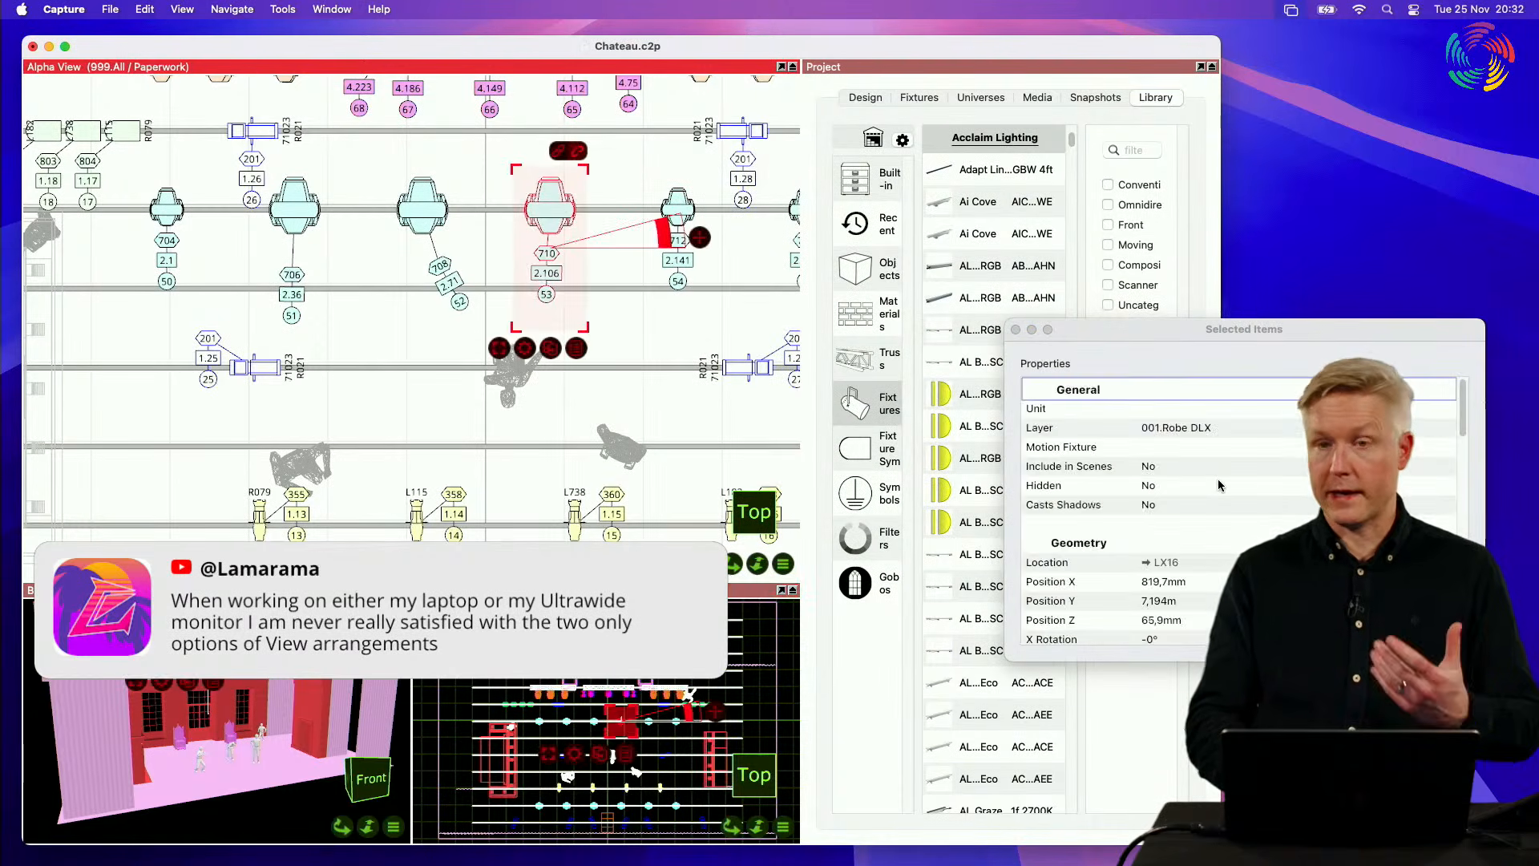
drag(1179, 336, 1179, 290)
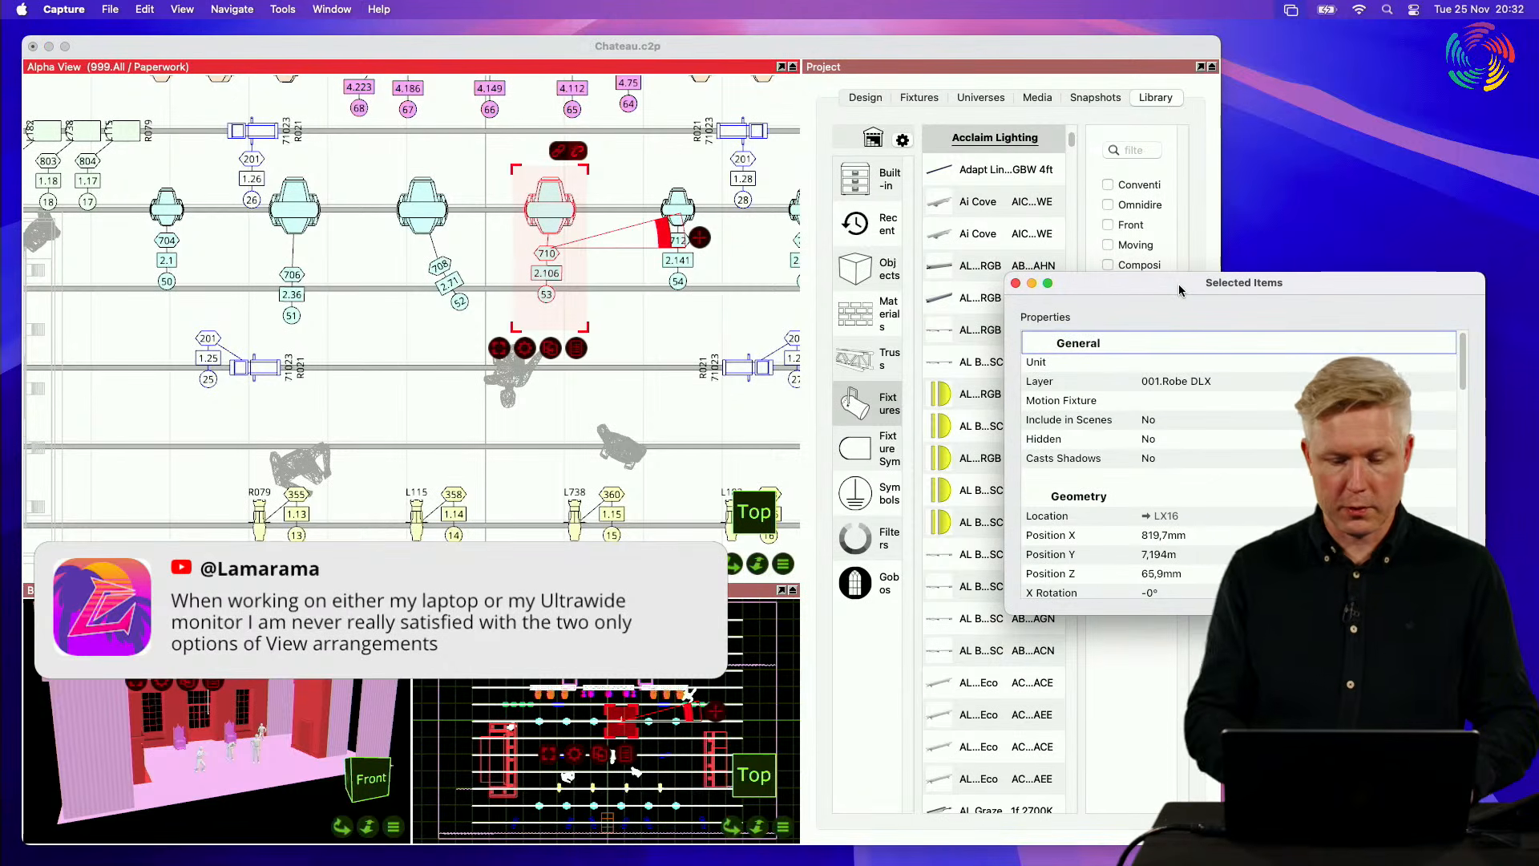
click(1016, 284)
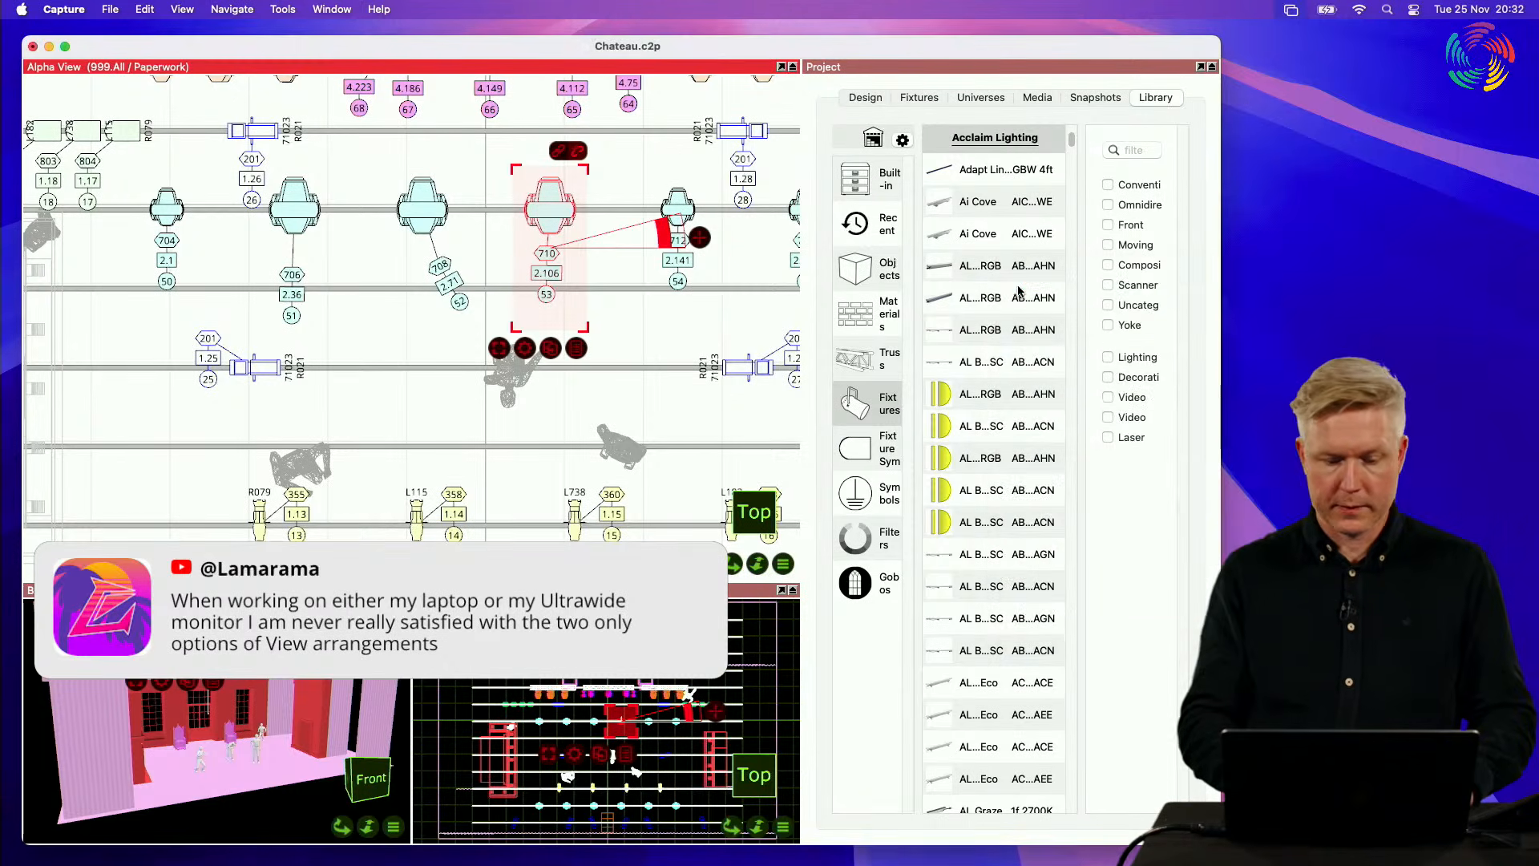
Step: Open the project fixtures list in its own window, enlarge and reposition it to view all columns, and close it
click(332, 9)
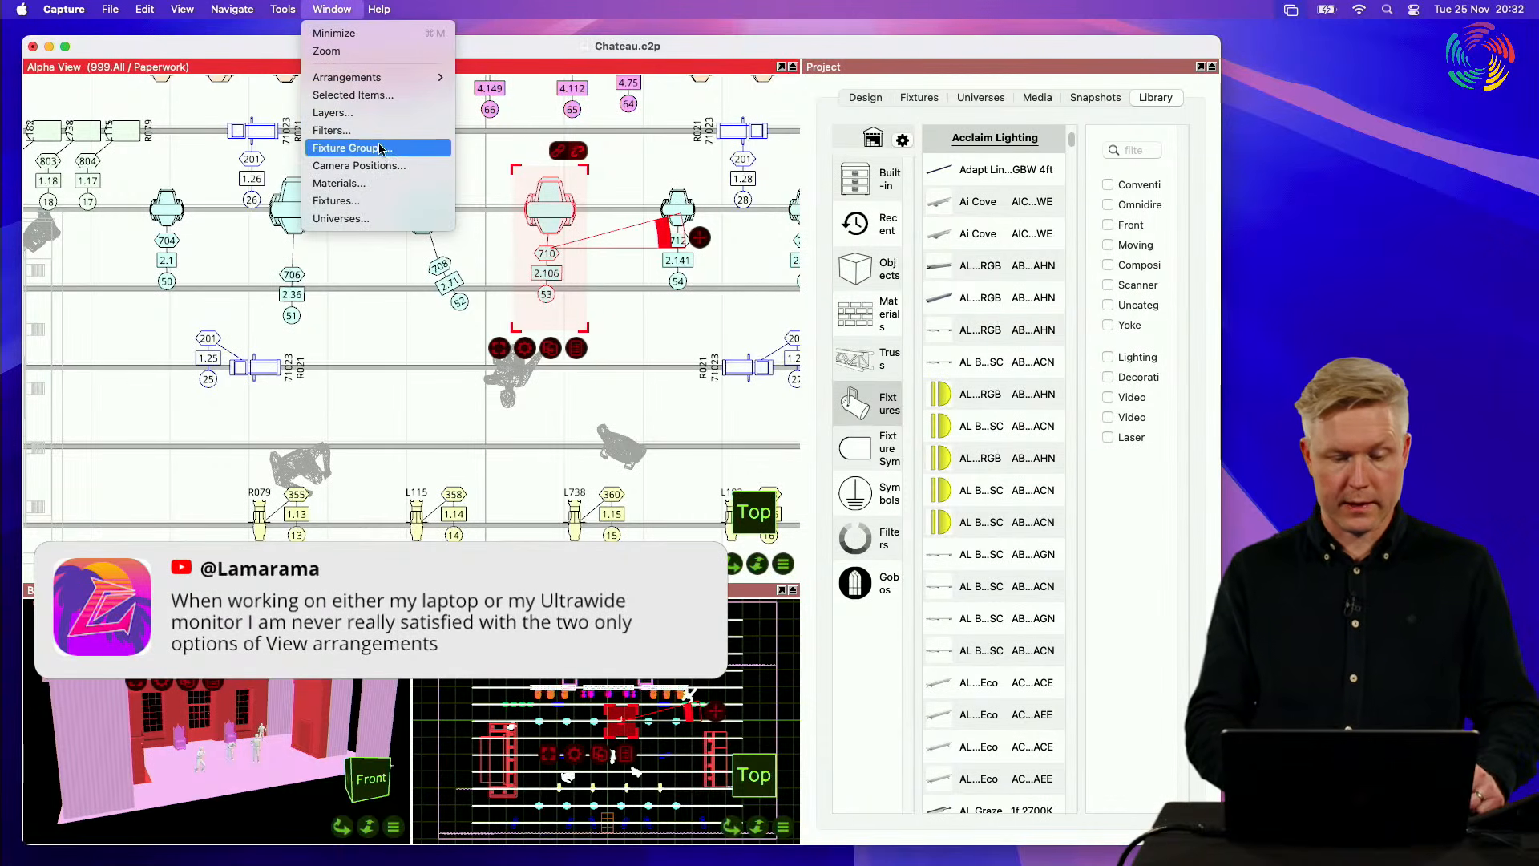
click(337, 200)
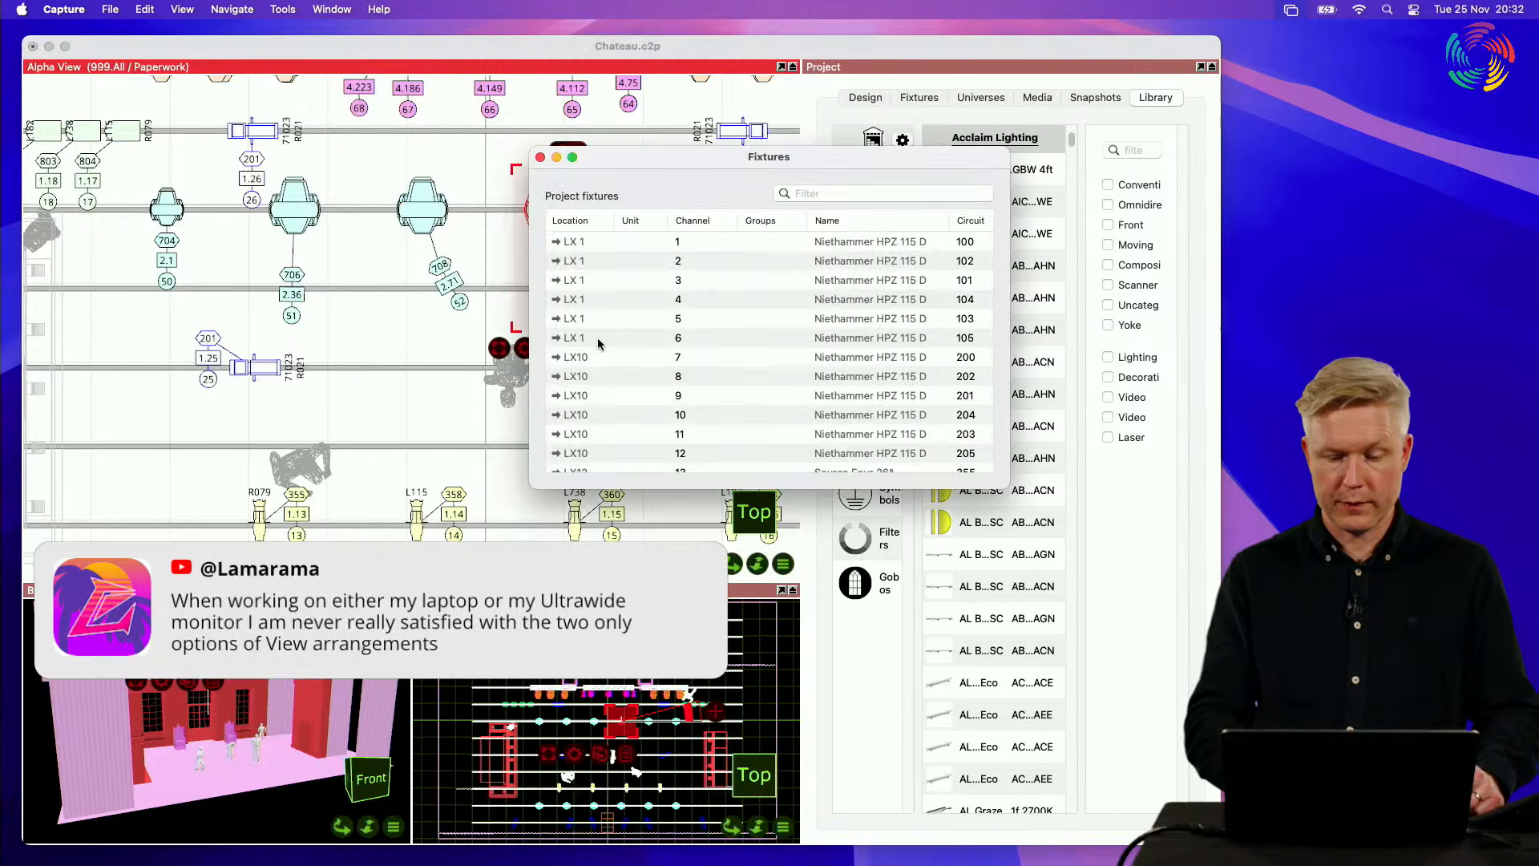
drag(1009, 488, 1395, 790)
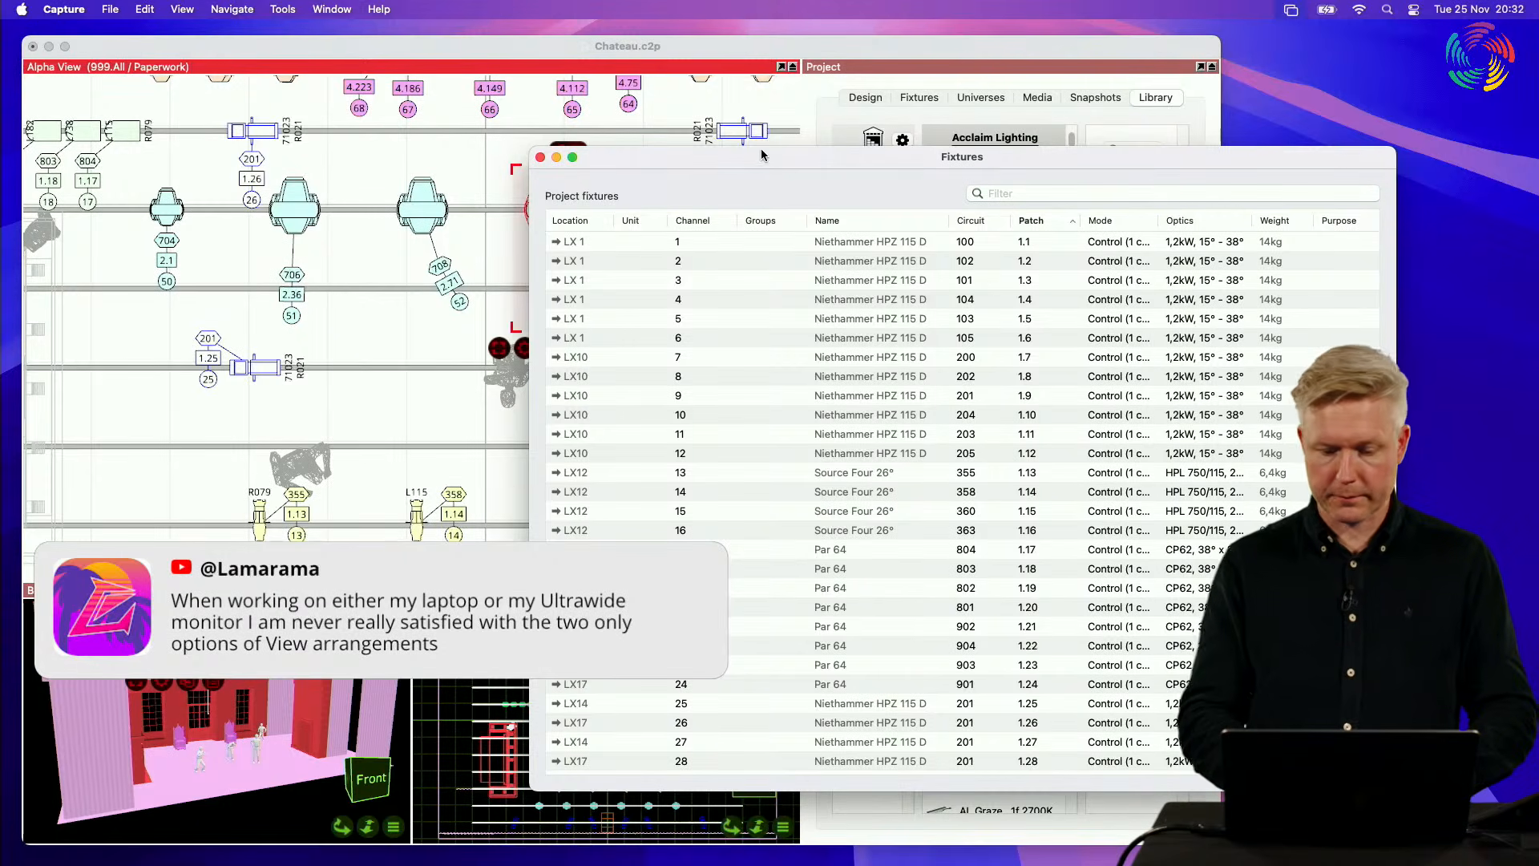
drag(753, 157, 814, 134)
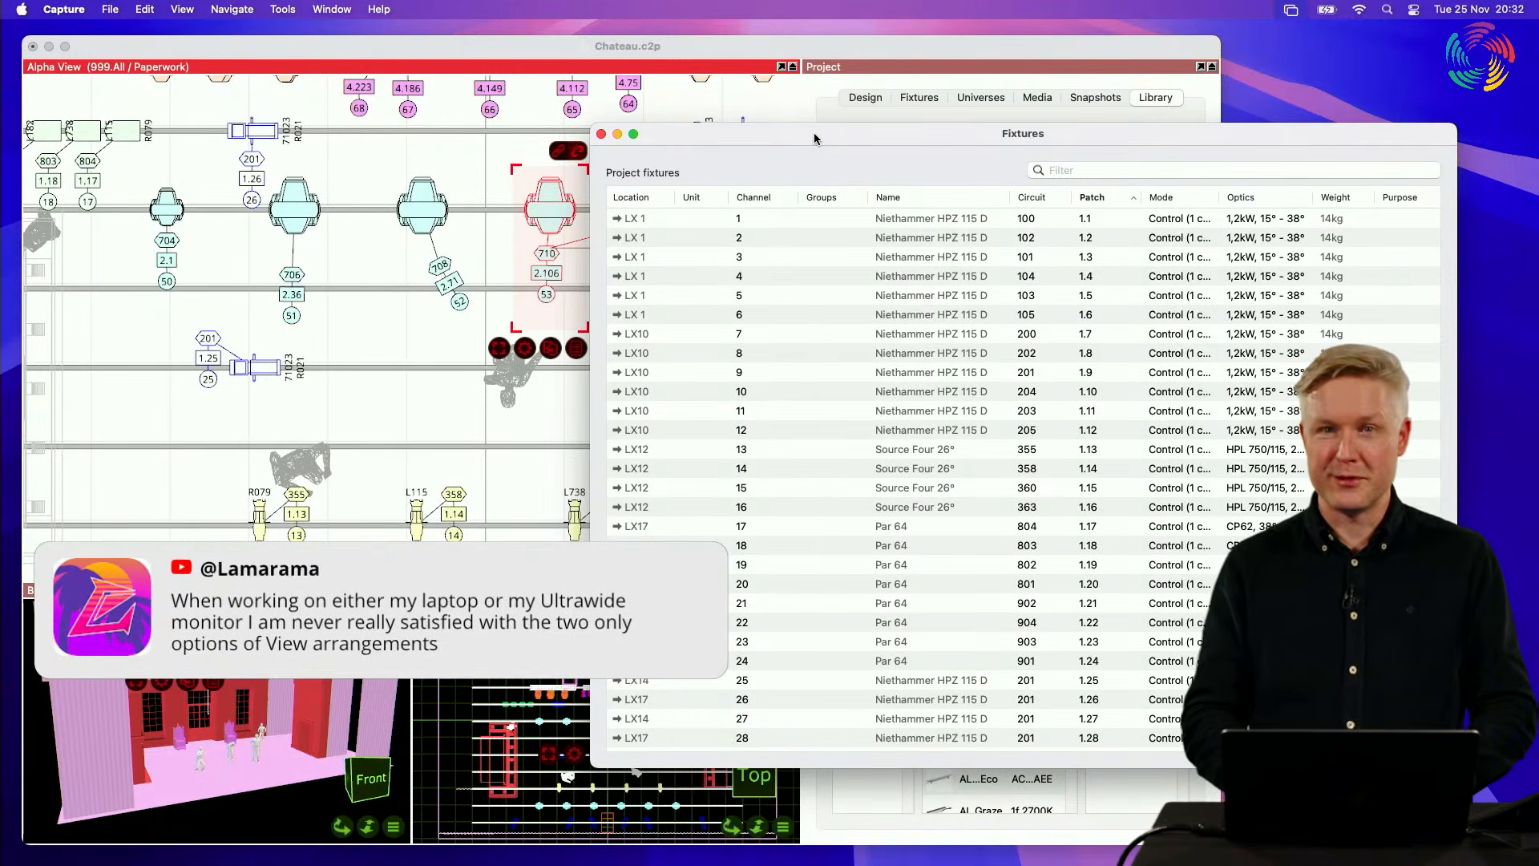
click(603, 134)
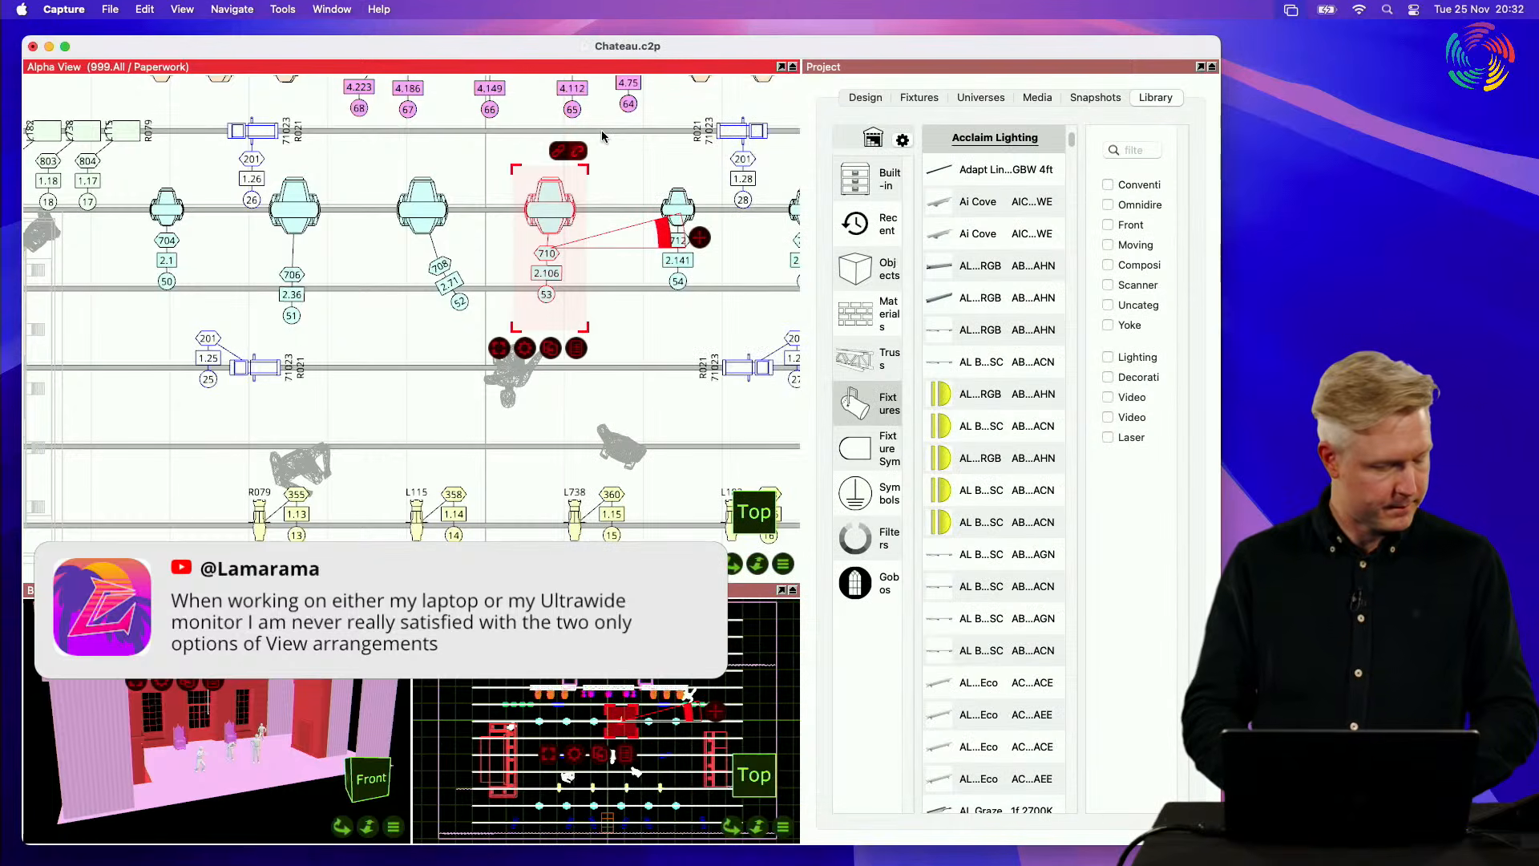
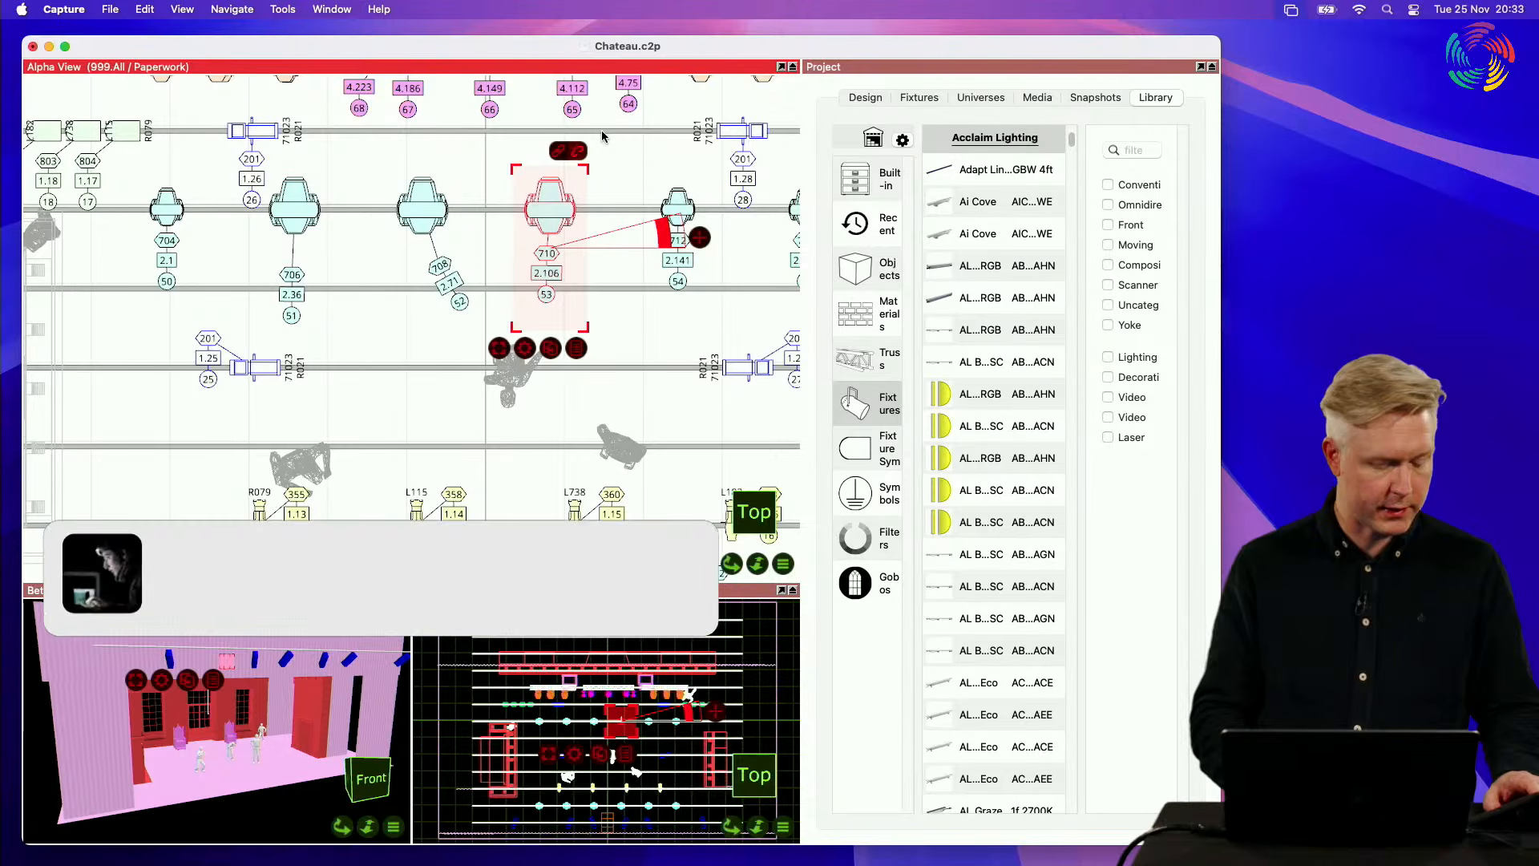
Step: Maximise the Project pane and browse the ASD items in the truss library
double_click(914, 67)
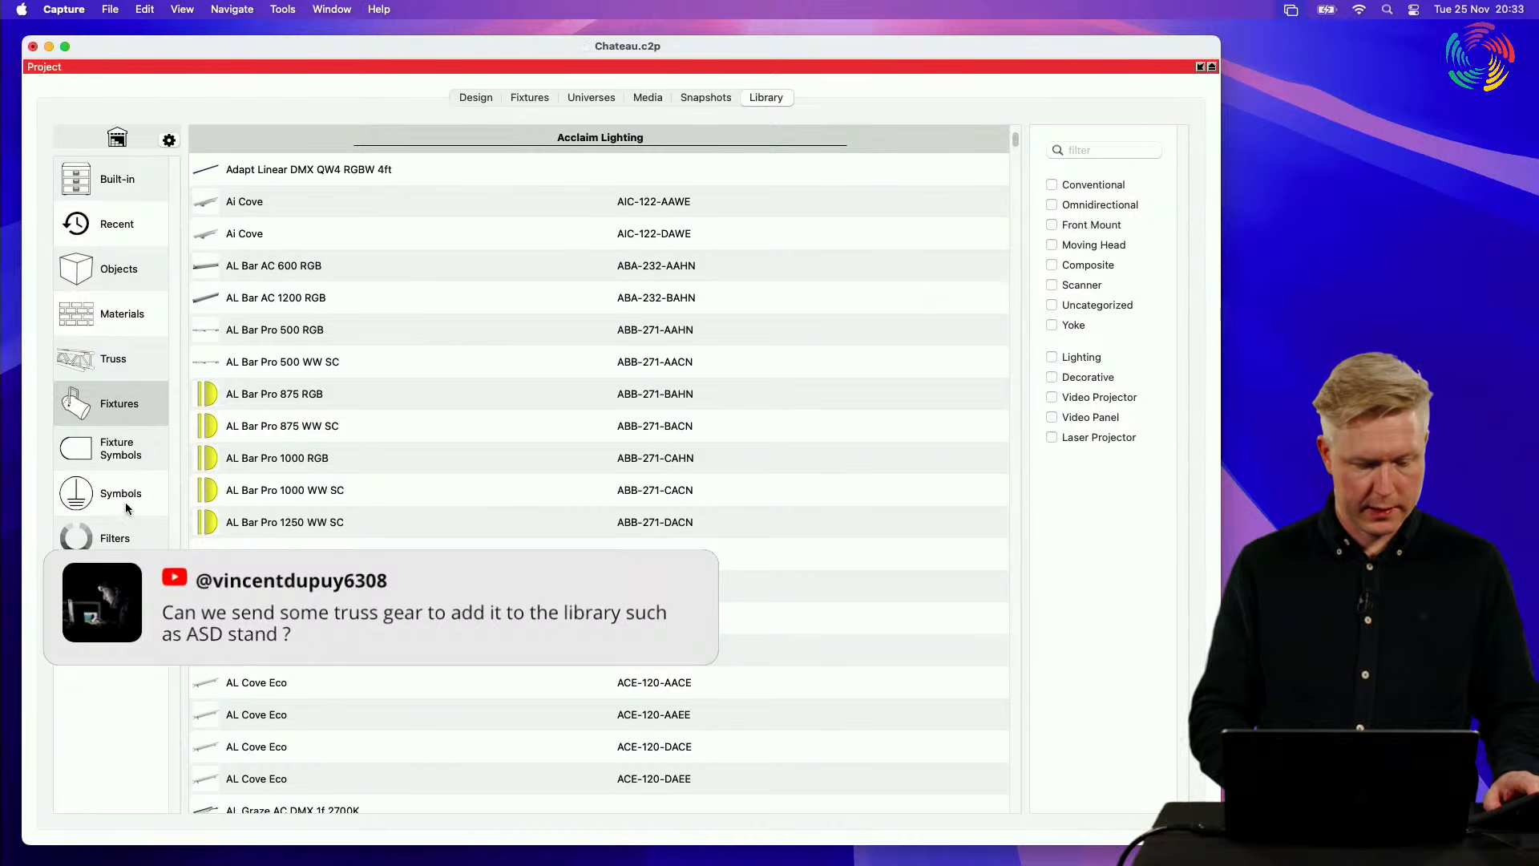
click(127, 356)
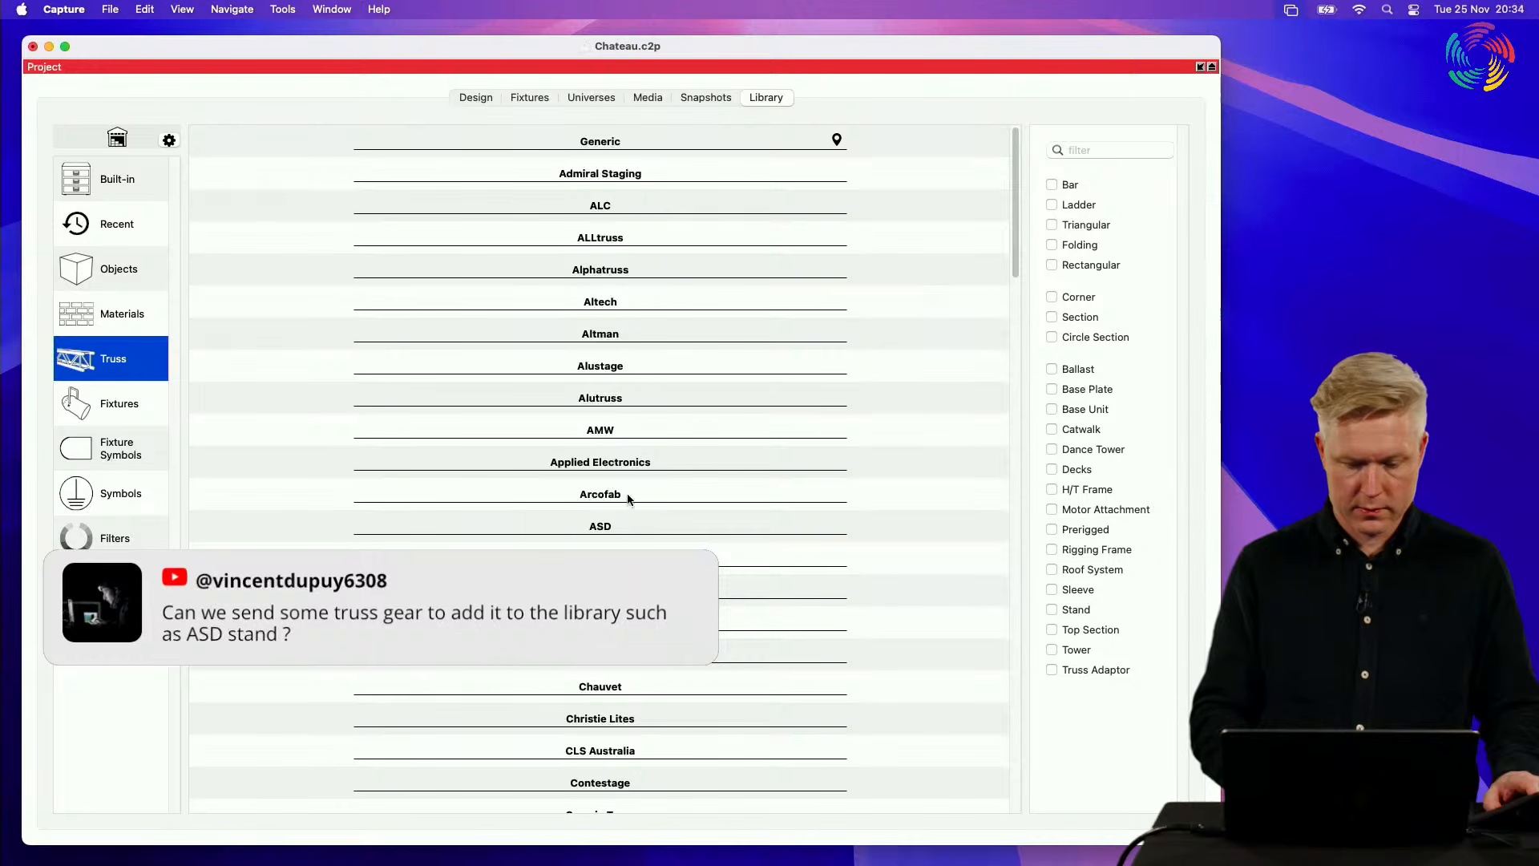
click(616, 528)
scroll(615, 530, down, 5)
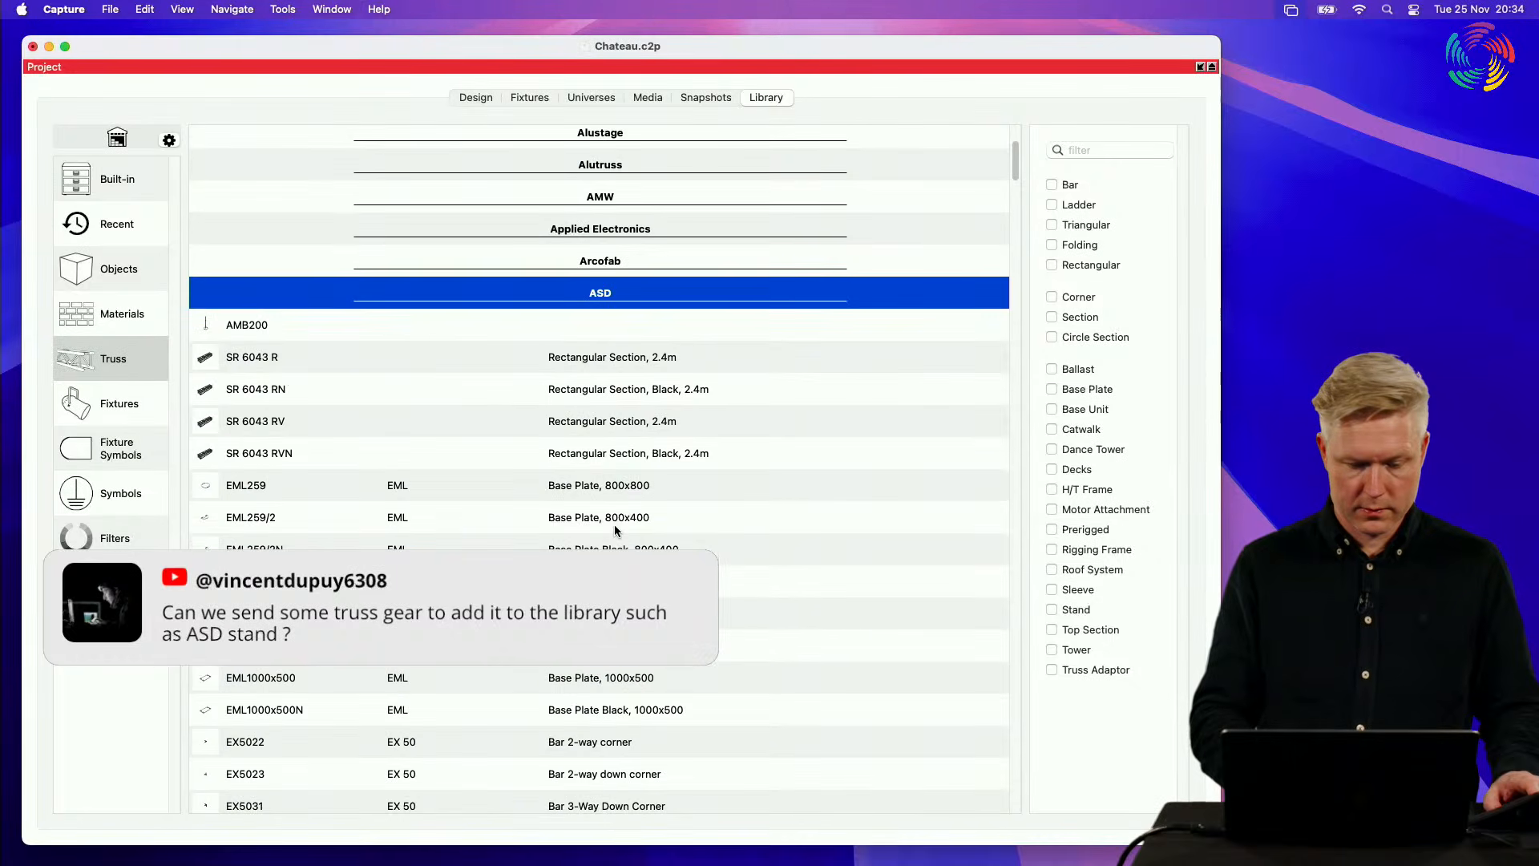
scroll(616, 530, down, 5)
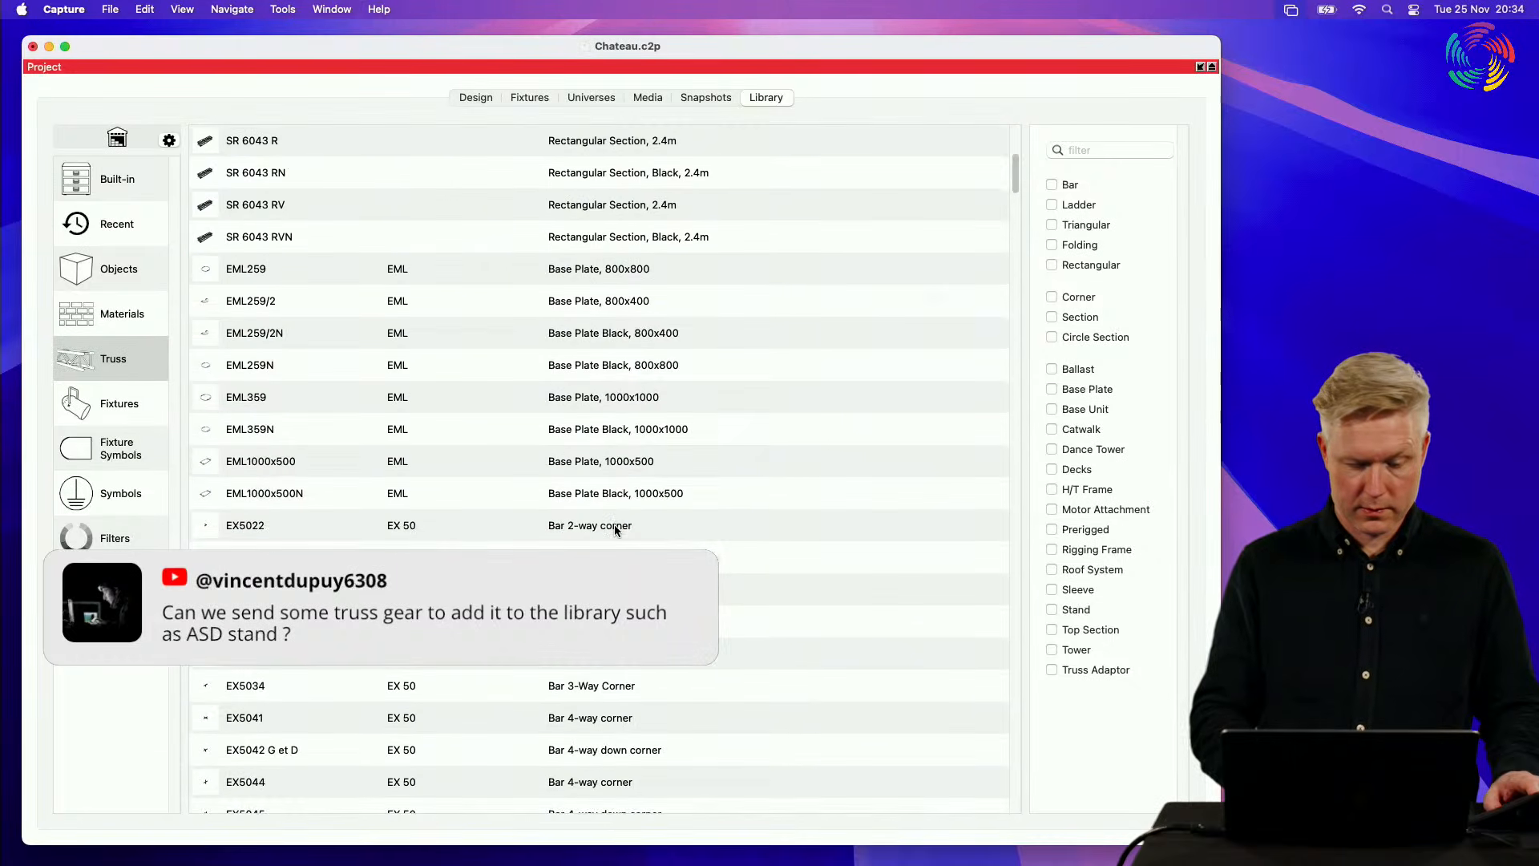
scroll(616, 530, down, 15)
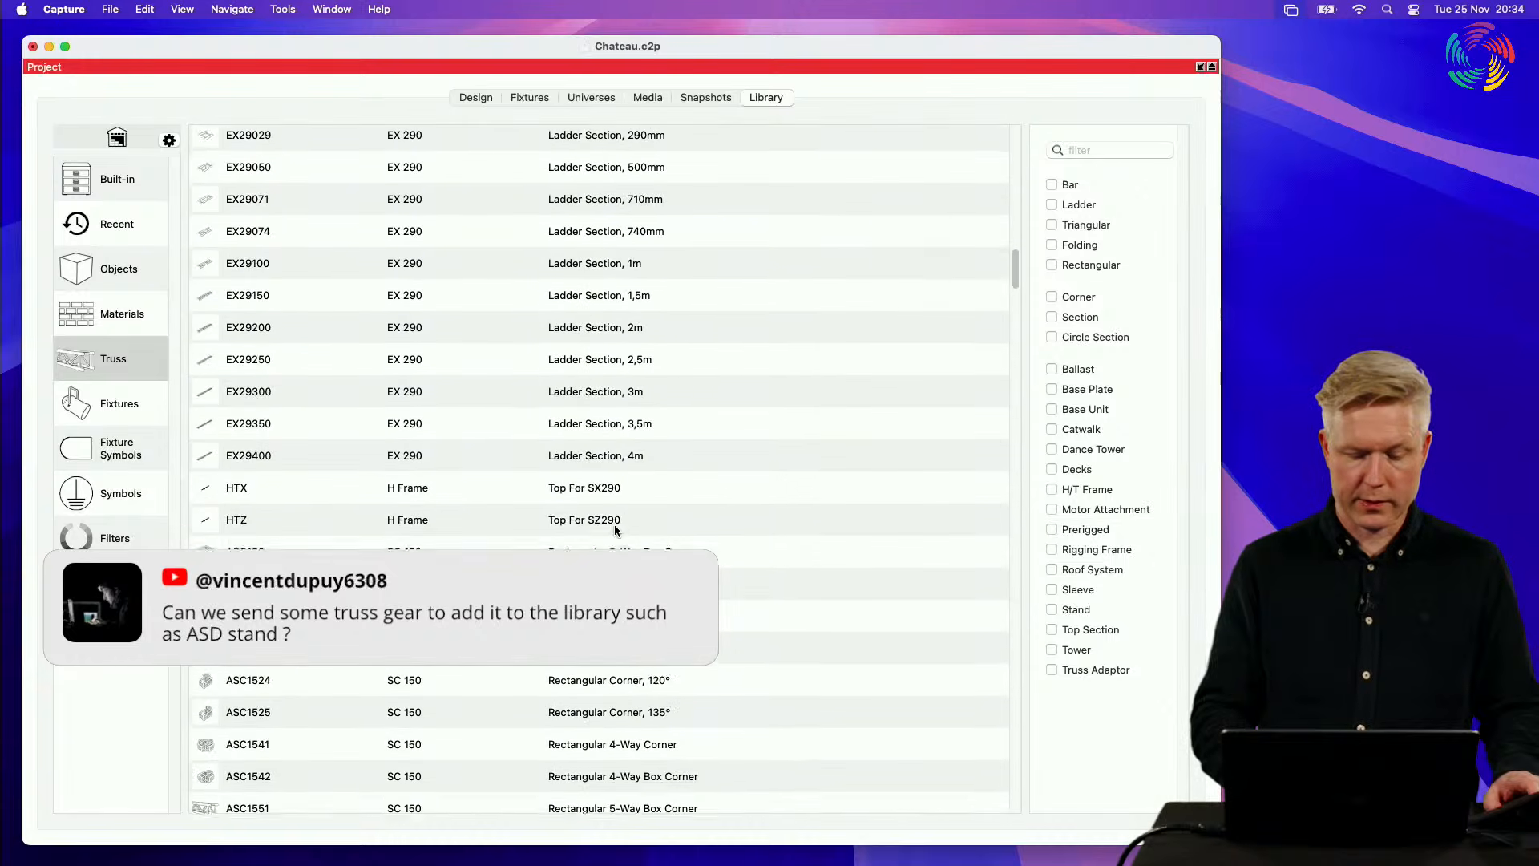
scroll(616, 530, down, 7)
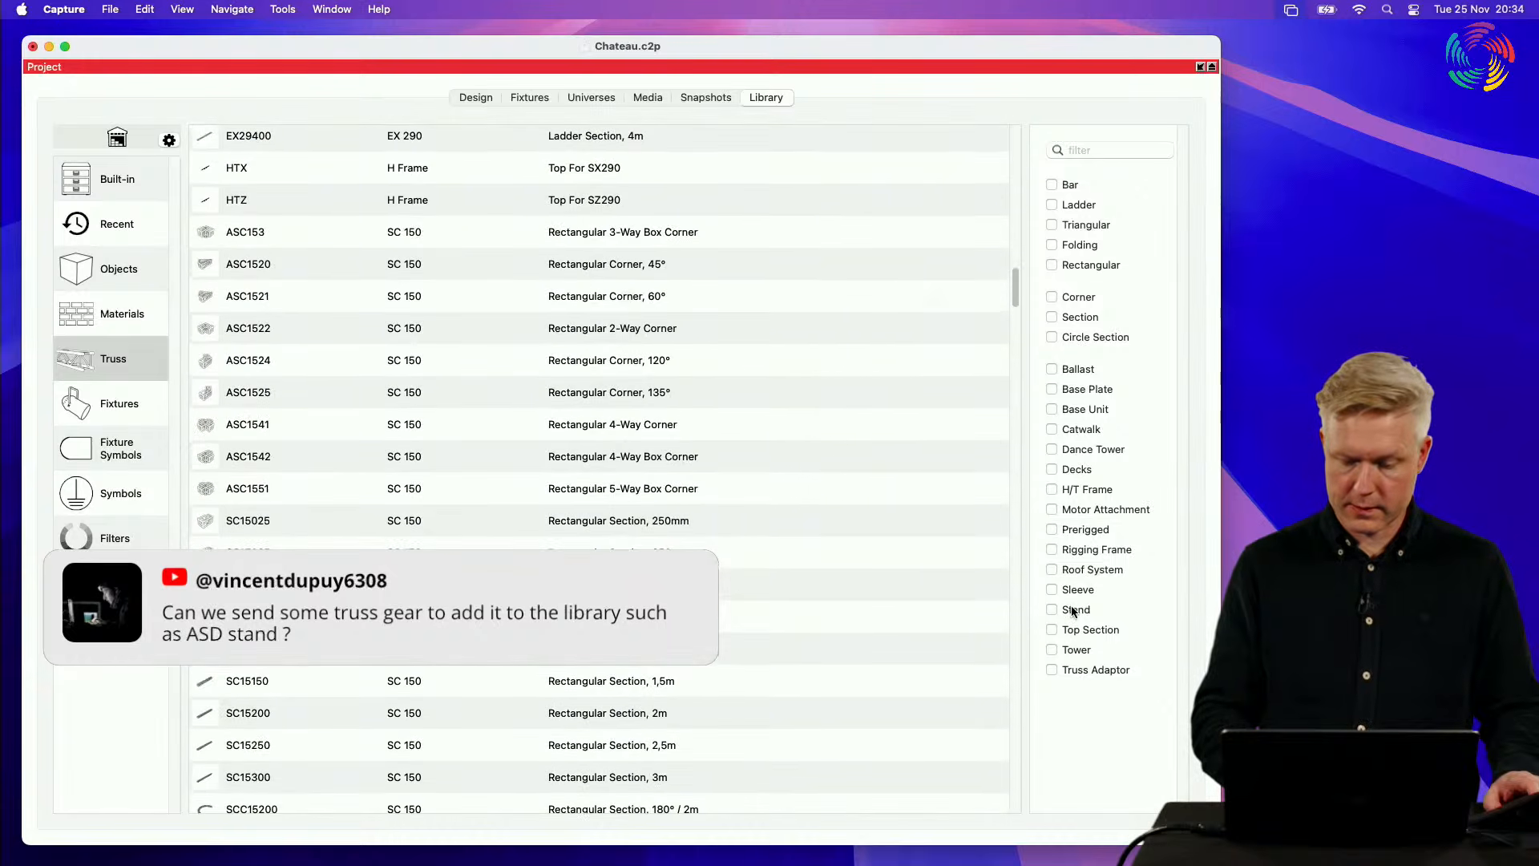
Step: Filter the truss library by Stand and select the ASD AMB200, keeping the Project pane maximised
click(1073, 611)
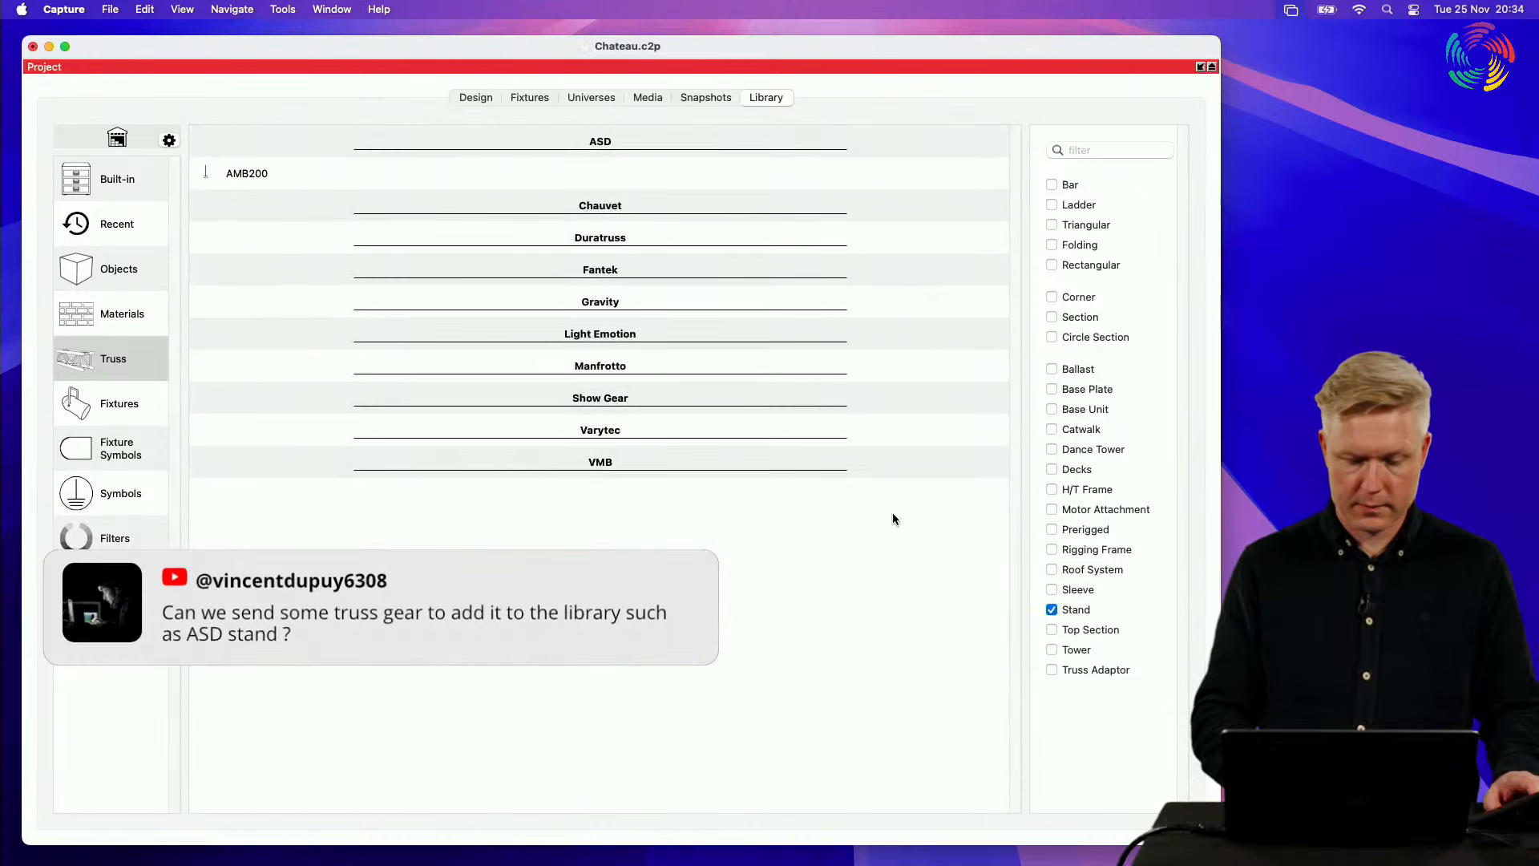
click(288, 173)
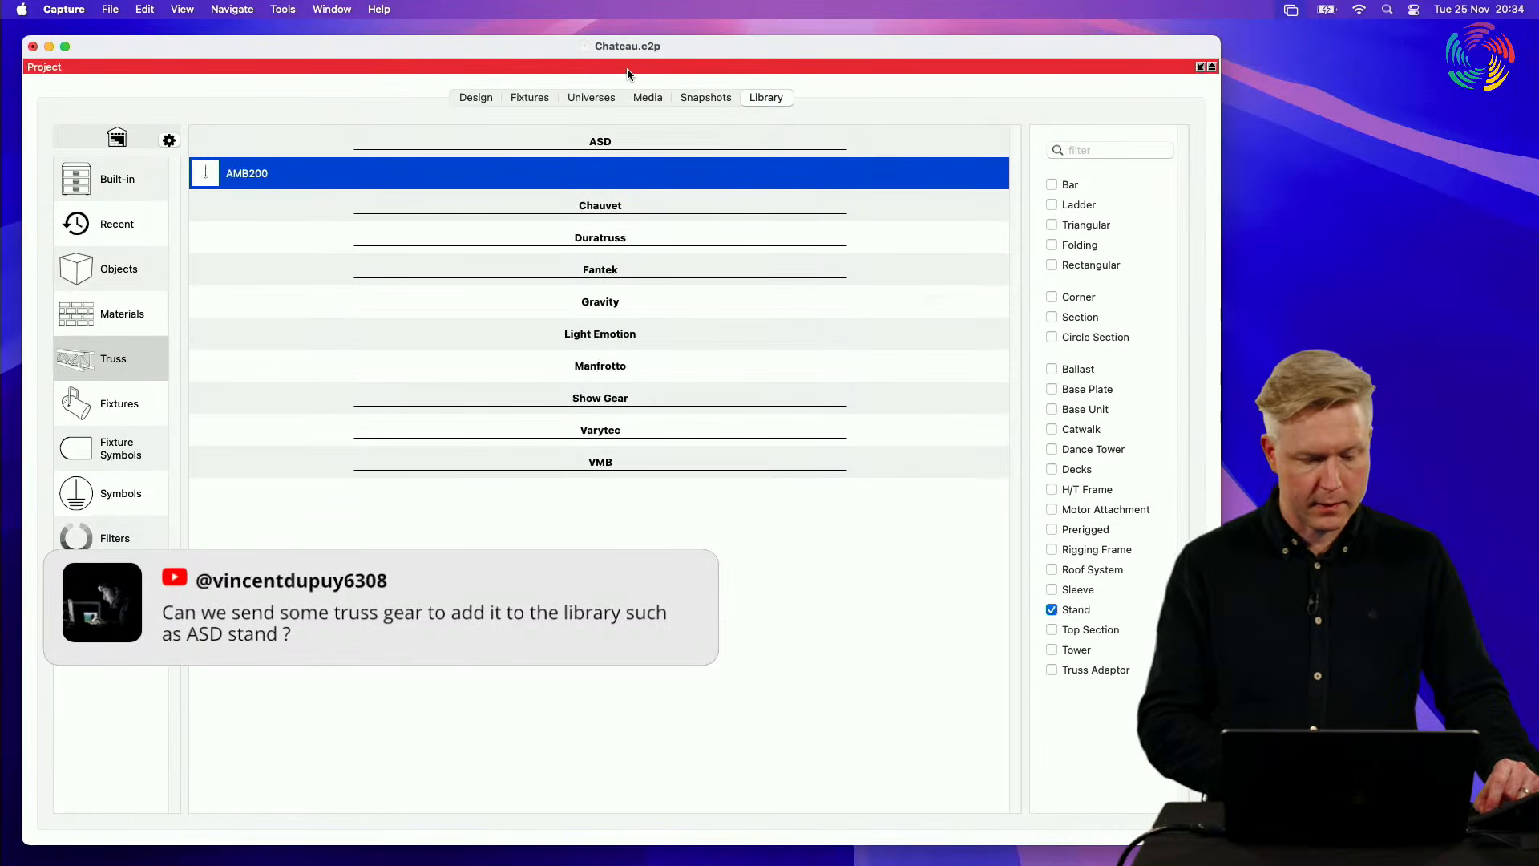
double_click(587, 67)
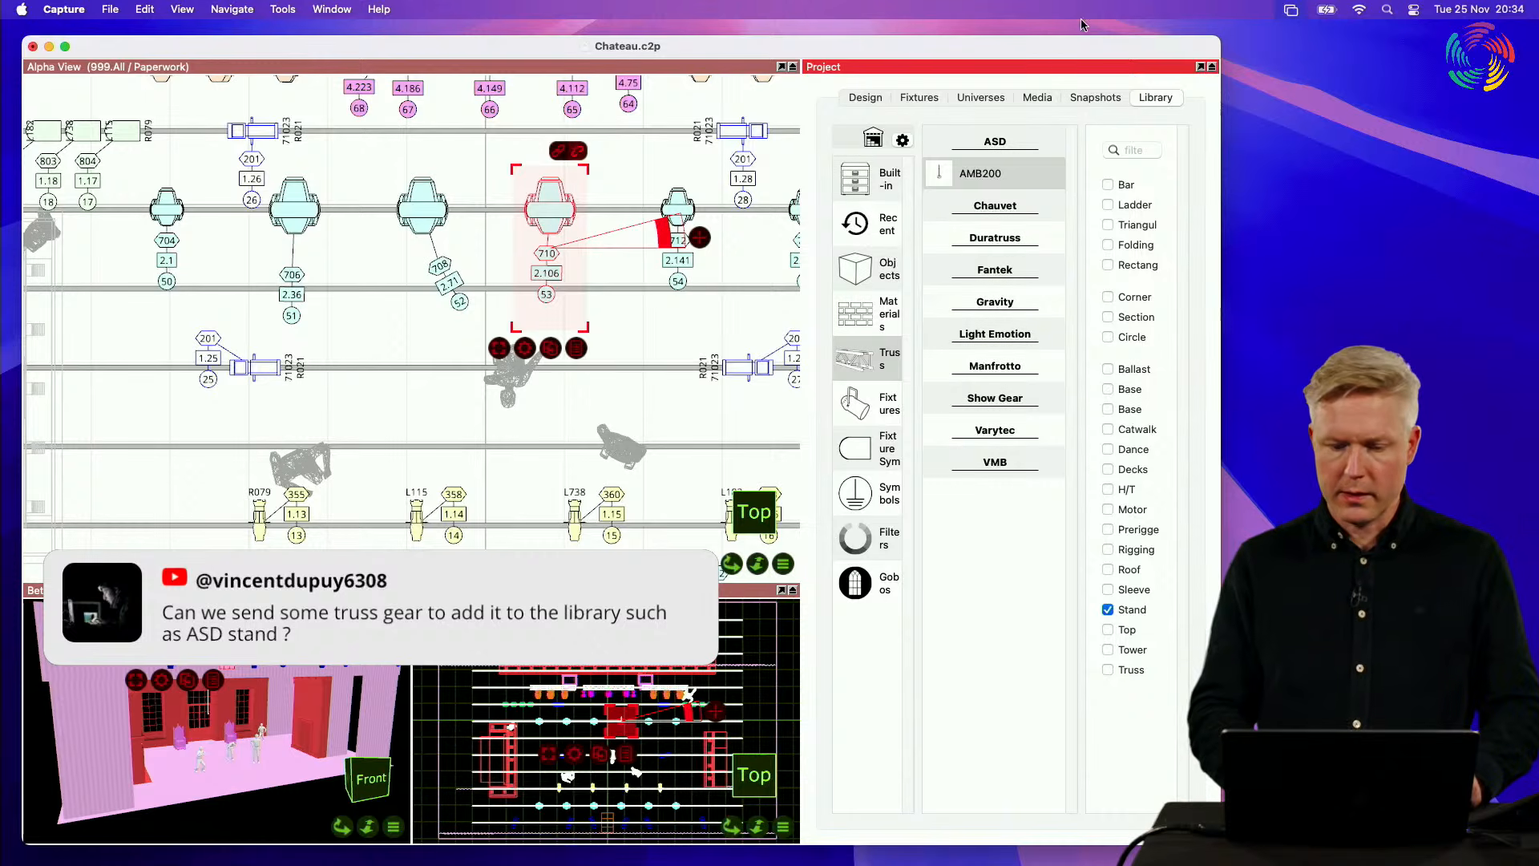
double_click(1042, 69)
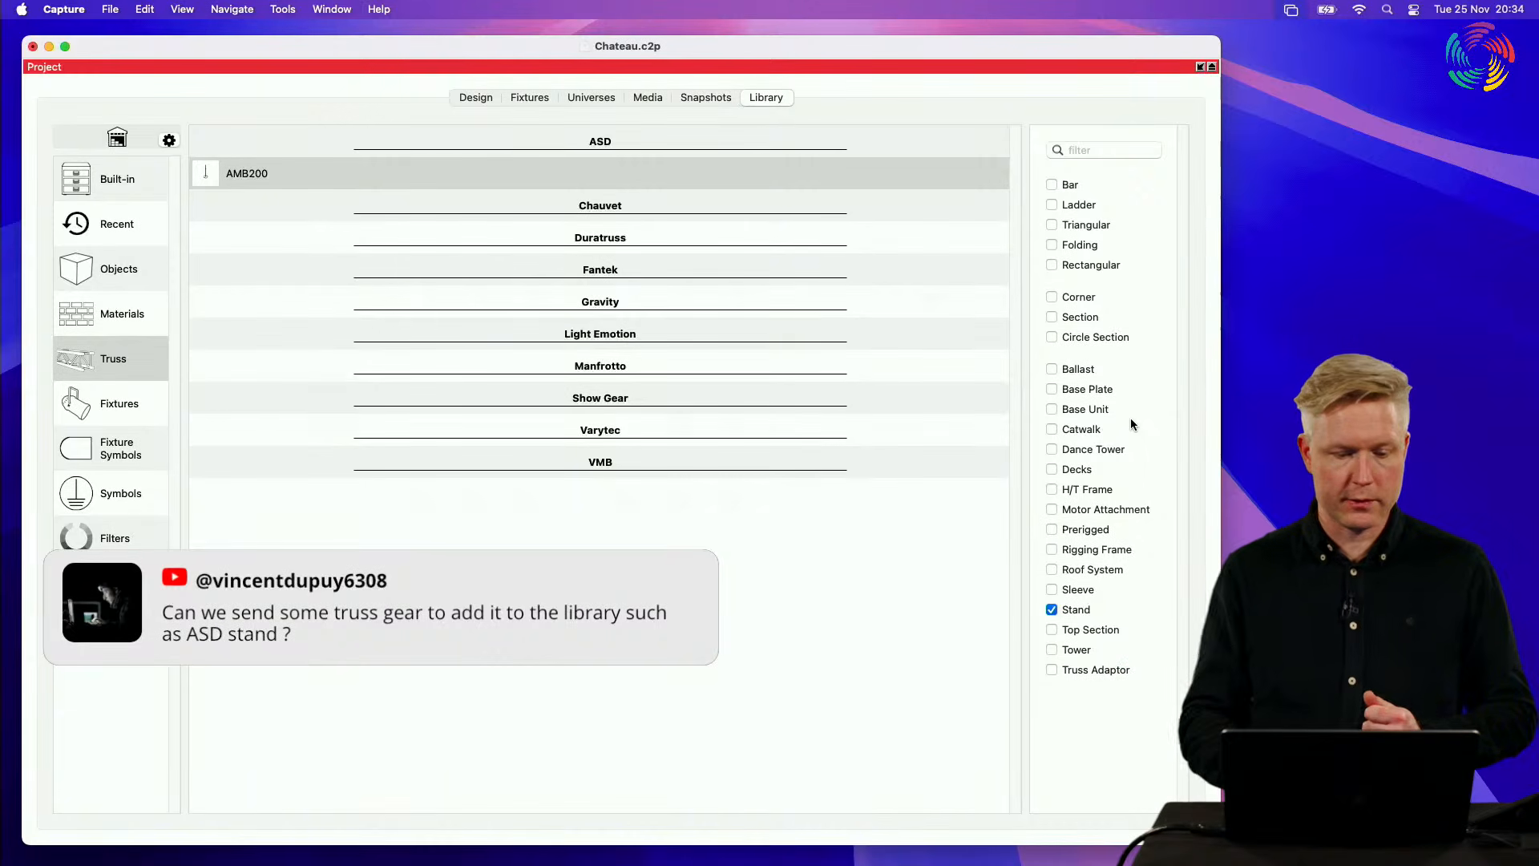
Step: Switch to Safari and open the capture.se website
mouse_move(465, 864)
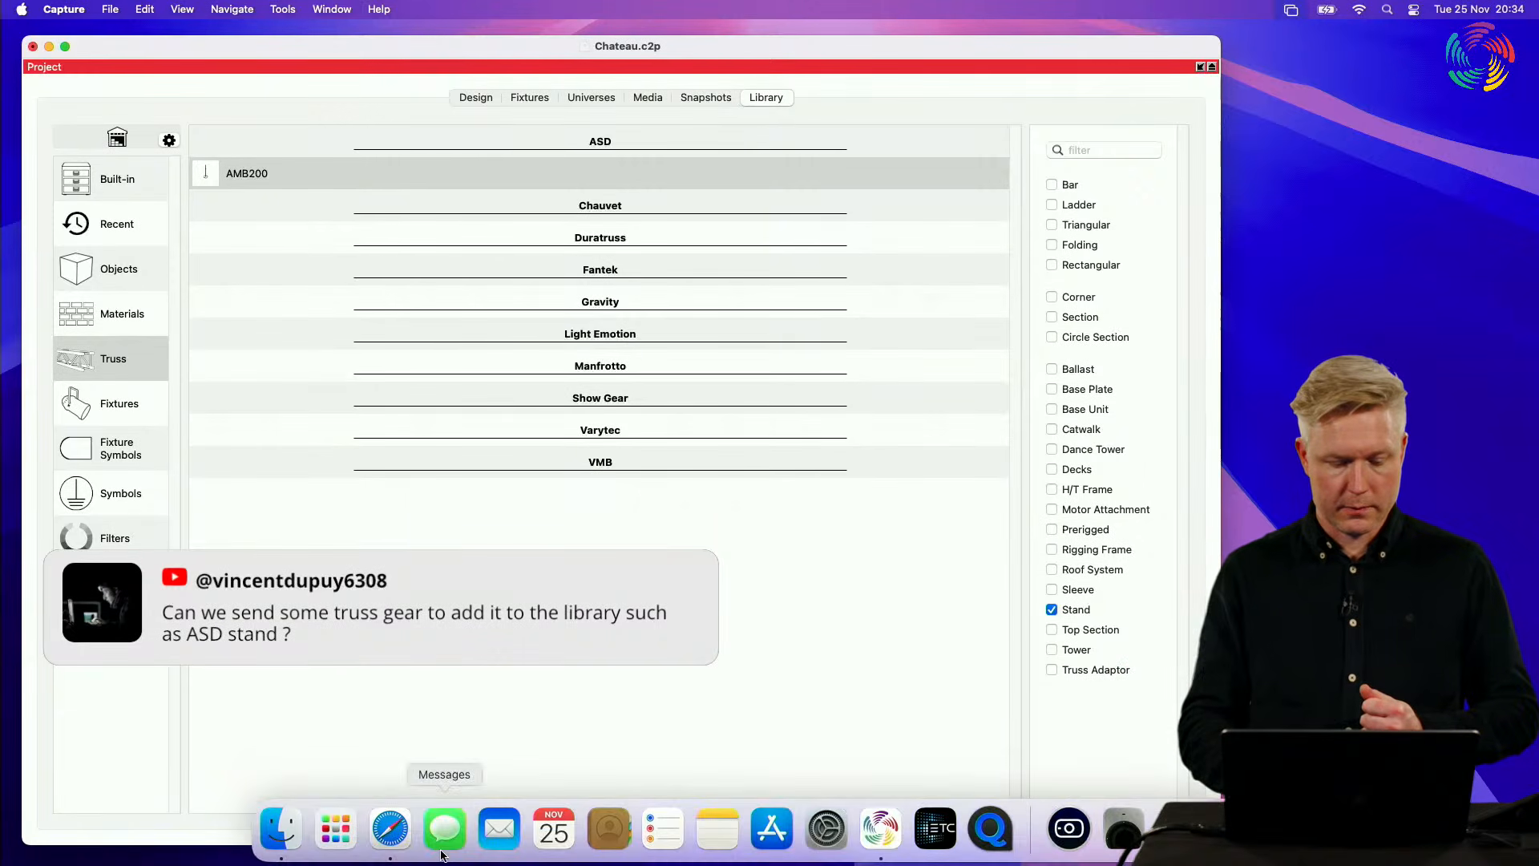
click(389, 829)
text(capture.se)
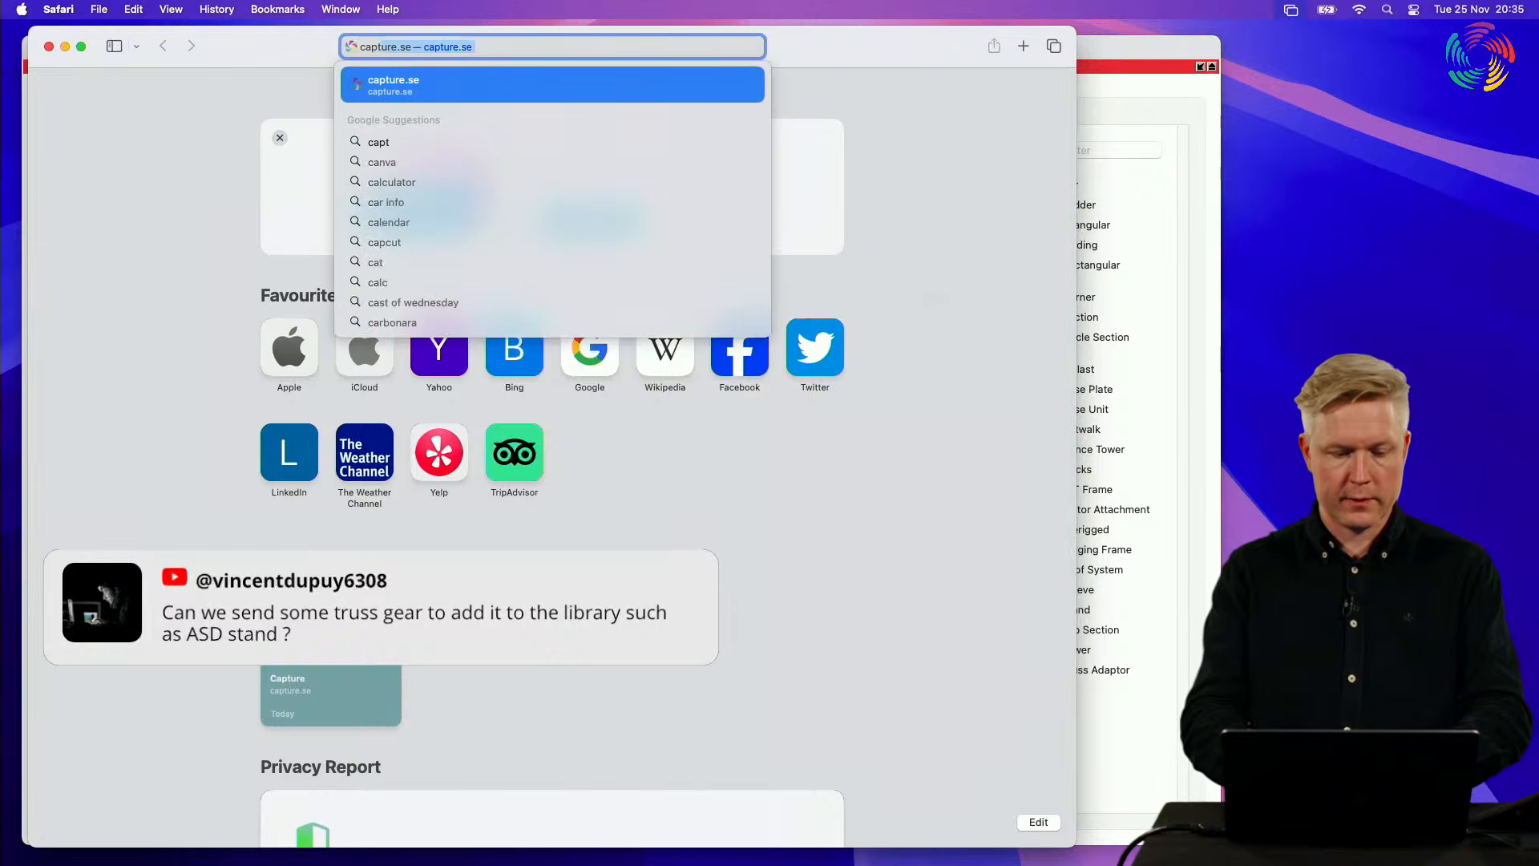
key(Return)
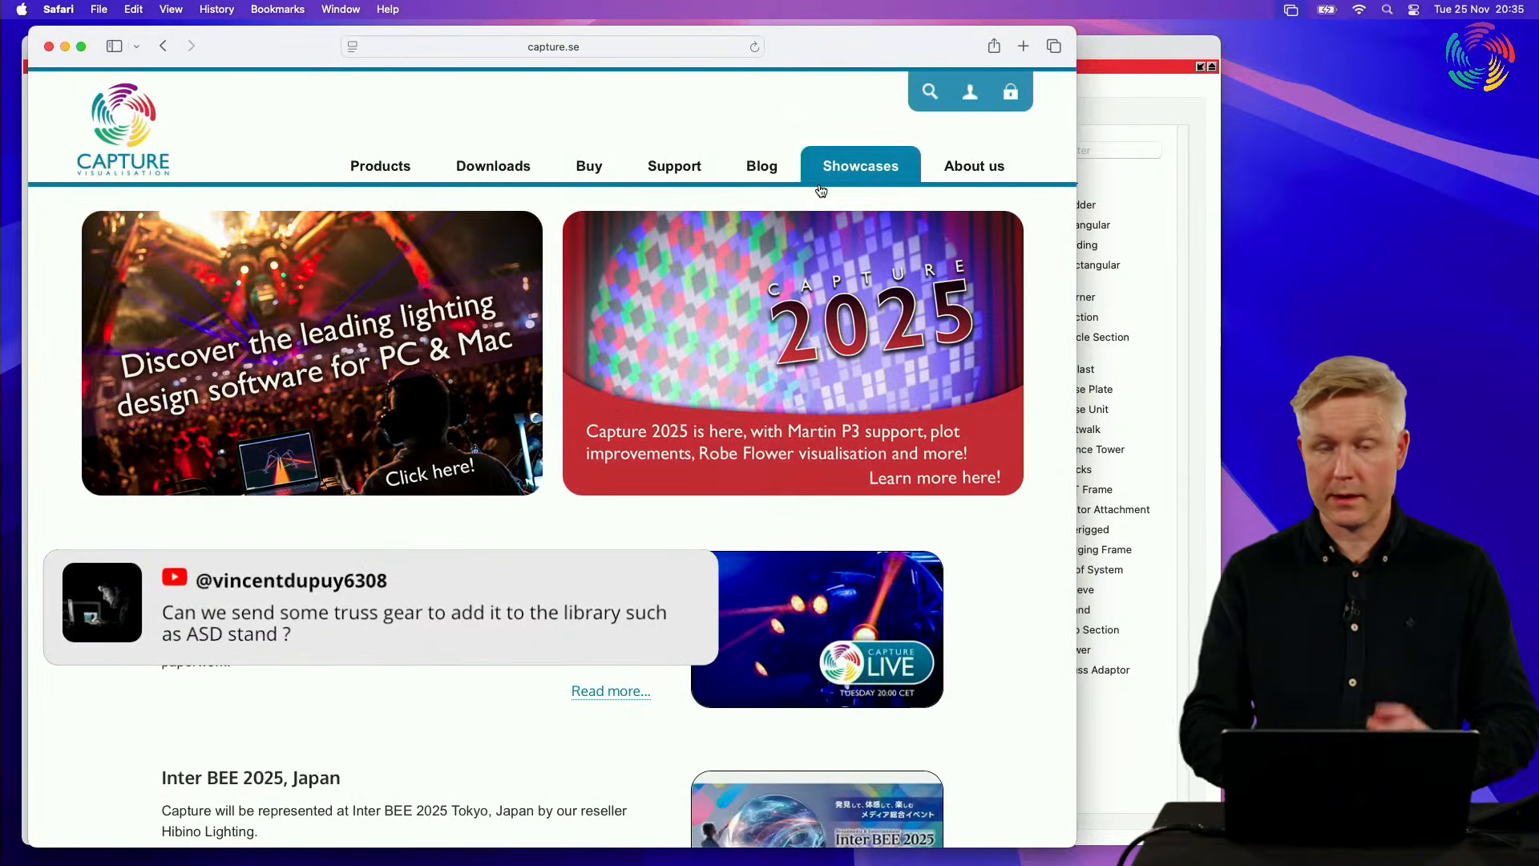
Step: Open the We are Capture! page and look through the team members
mouse_move(973, 165)
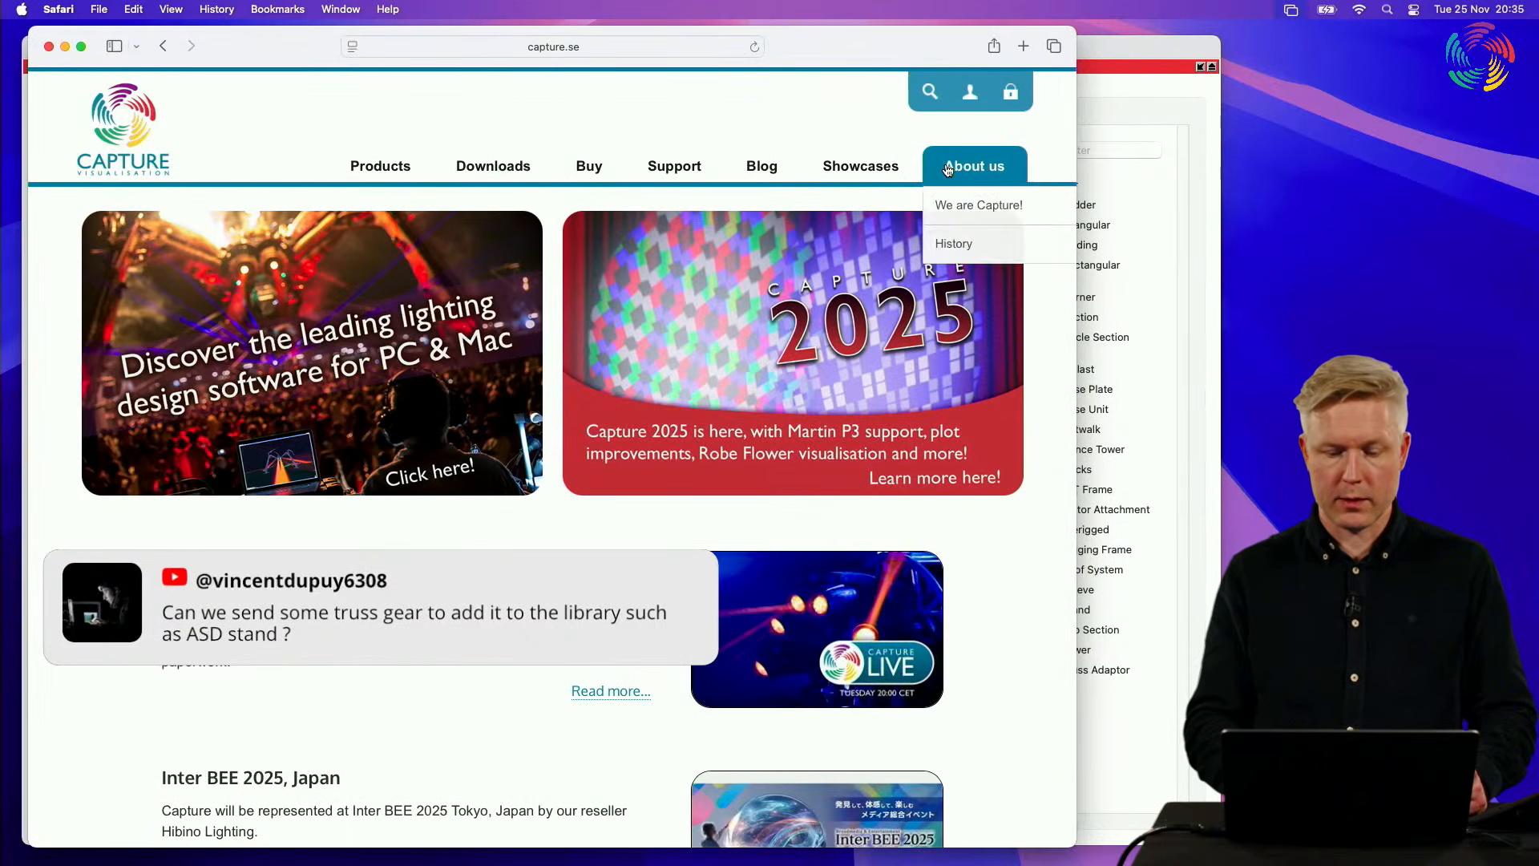
click(977, 209)
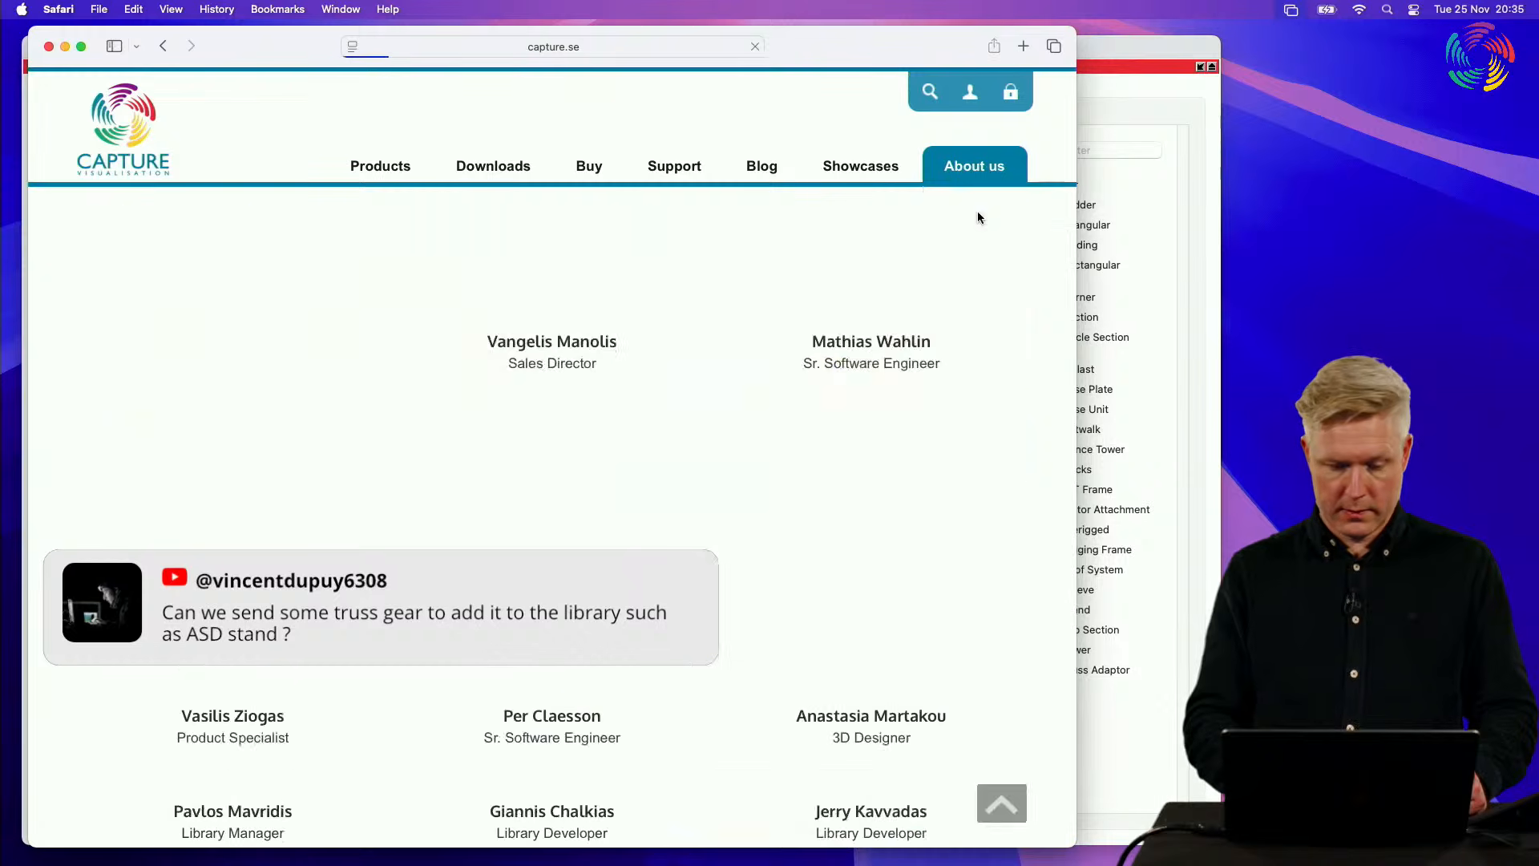
scroll(685, 353, down, 3)
scroll(685, 353, down, 3)
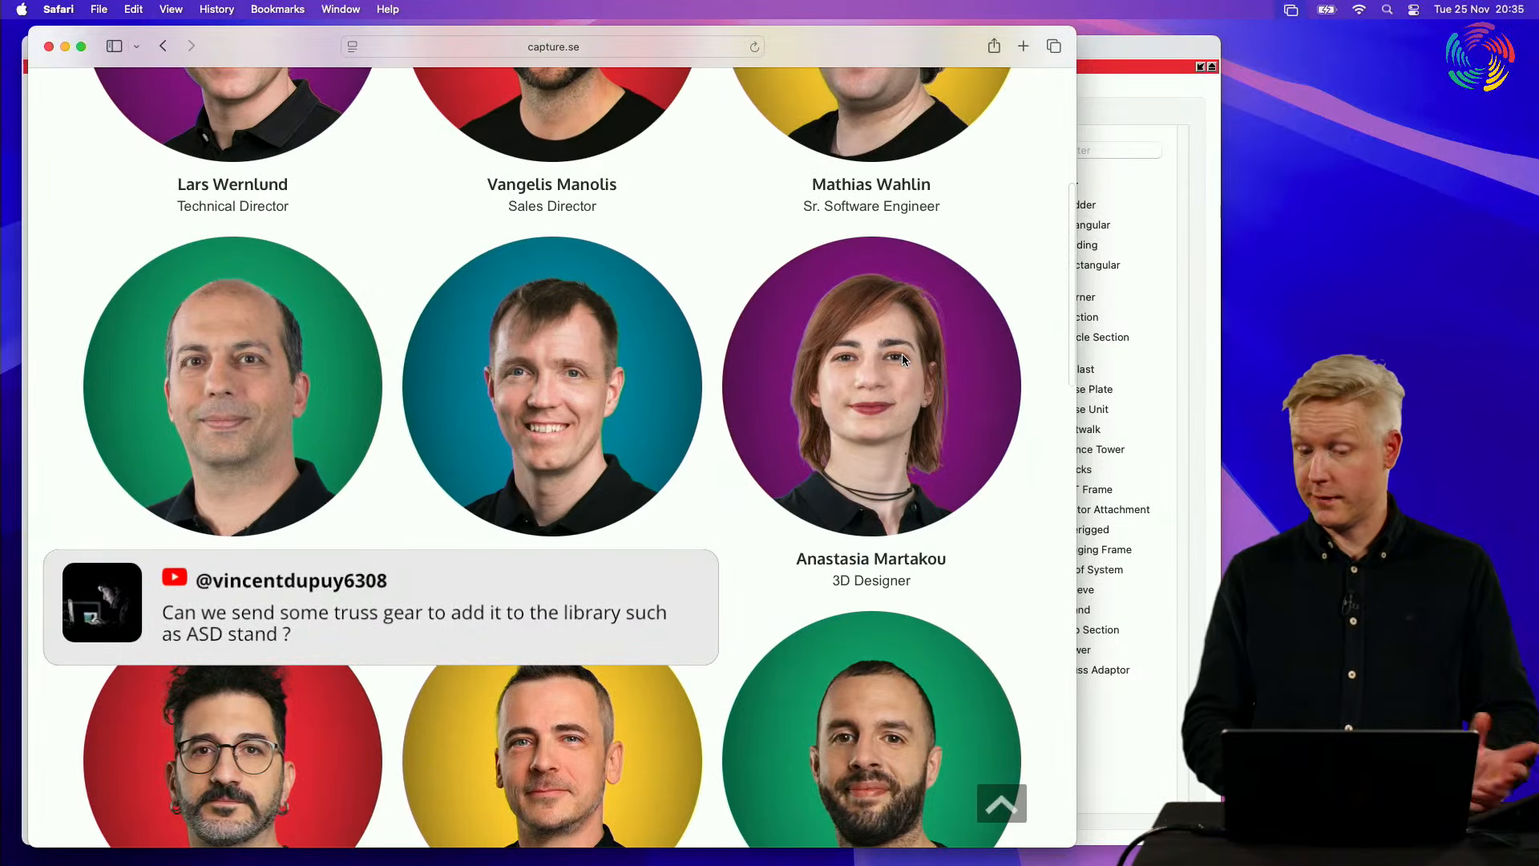
scroll(761, 286, up, 5)
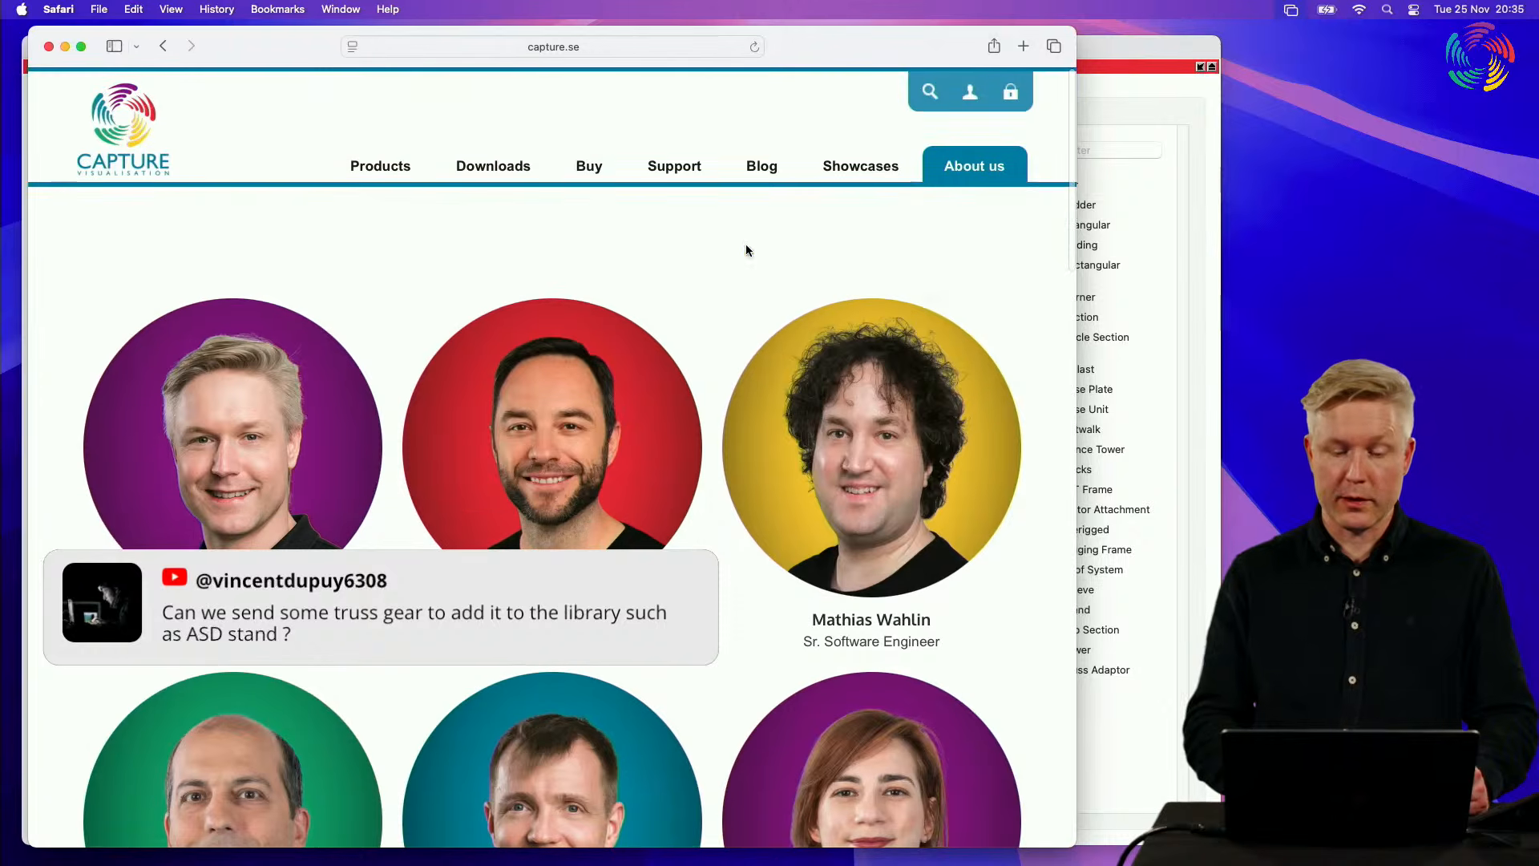
Step: Open the Library Announcements forum on the Capture website and look through its topics
mouse_move(674, 166)
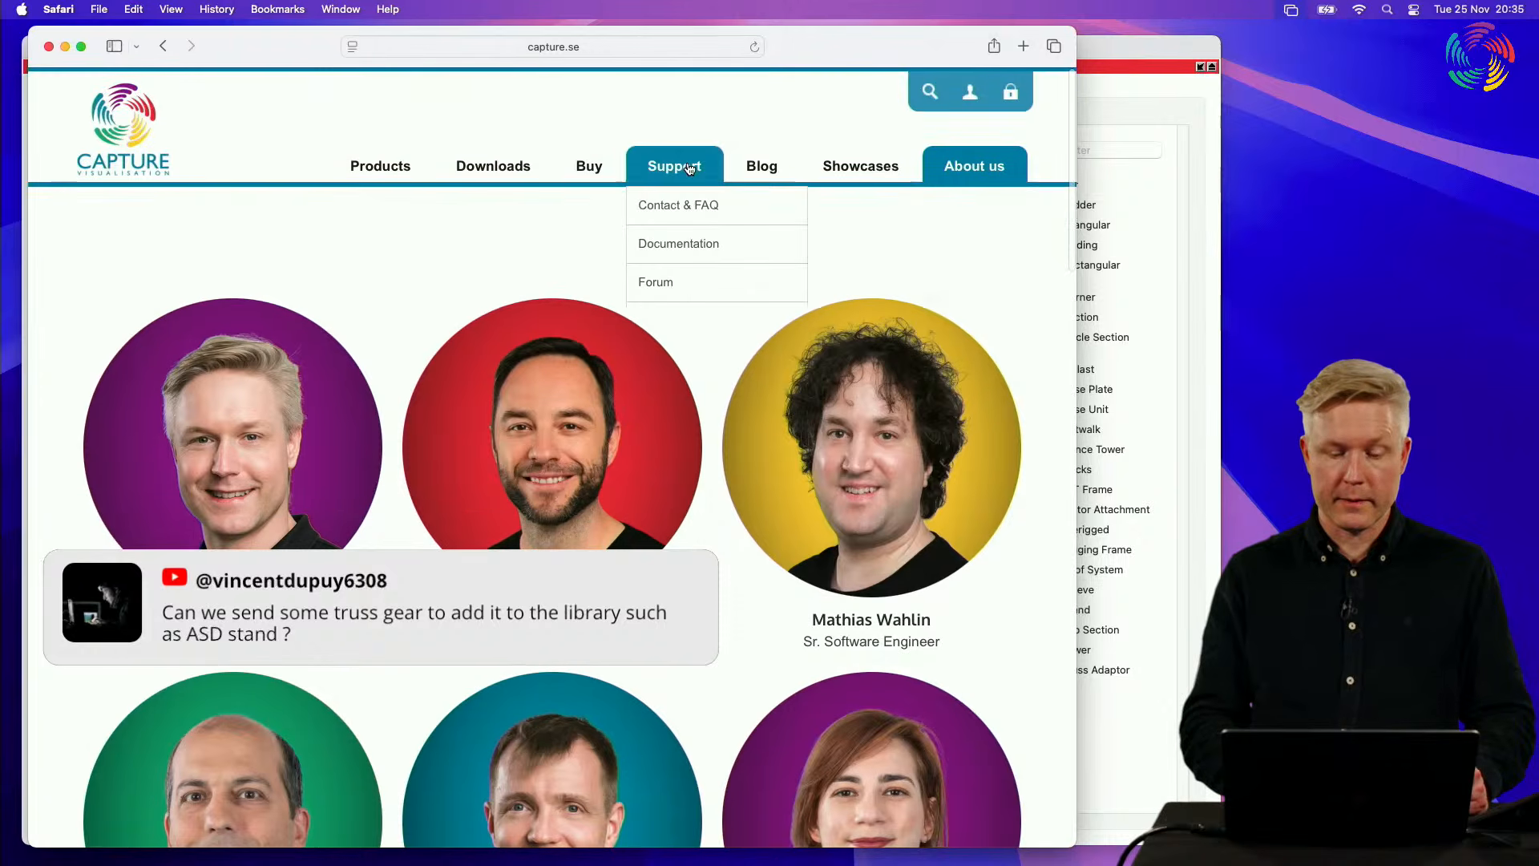
click(674, 282)
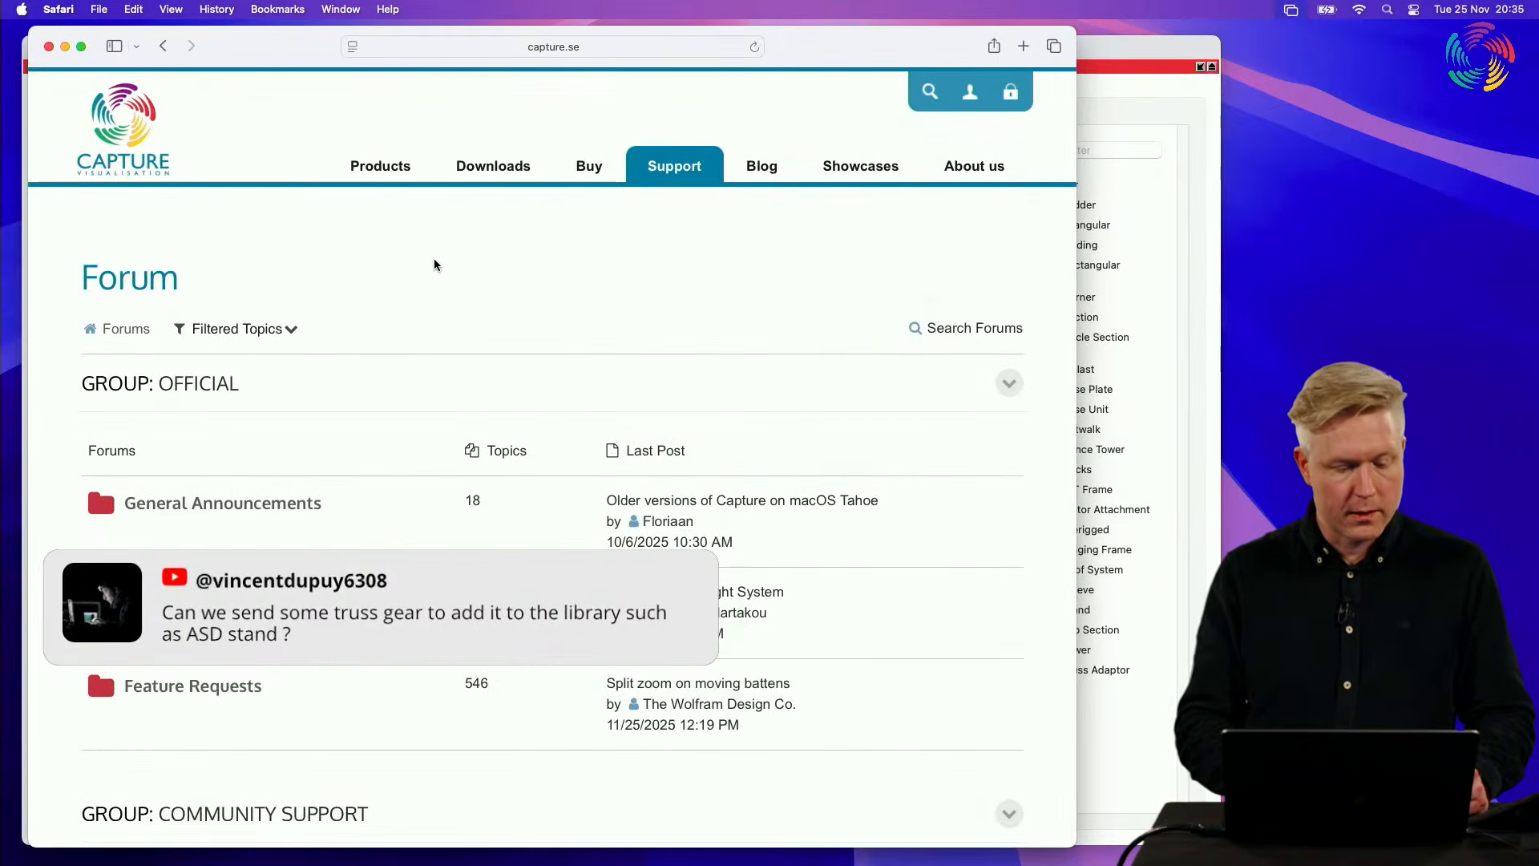
scroll(435, 265, down, 3)
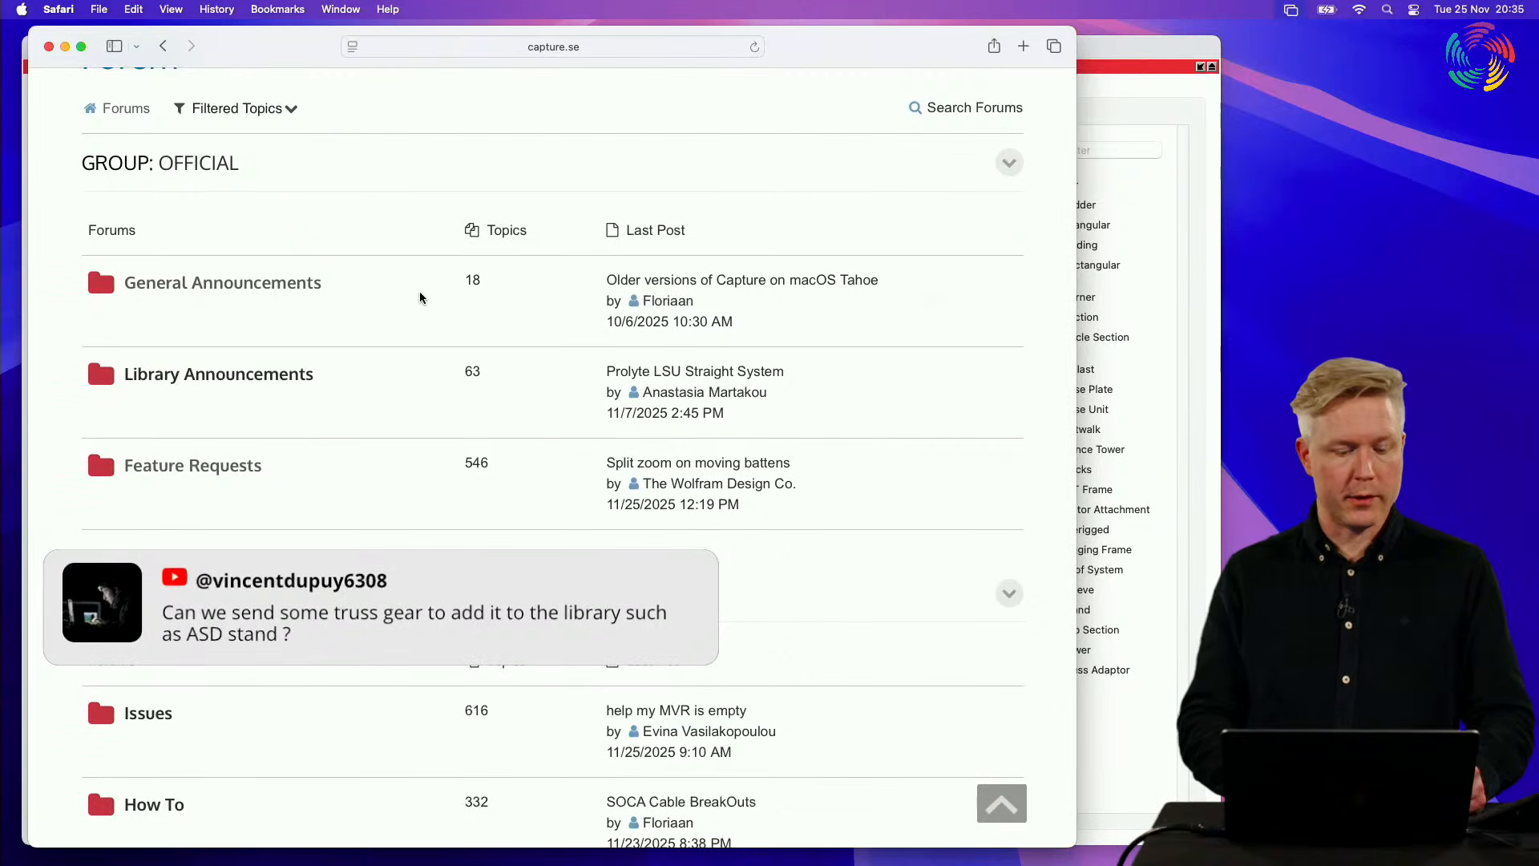
click(278, 380)
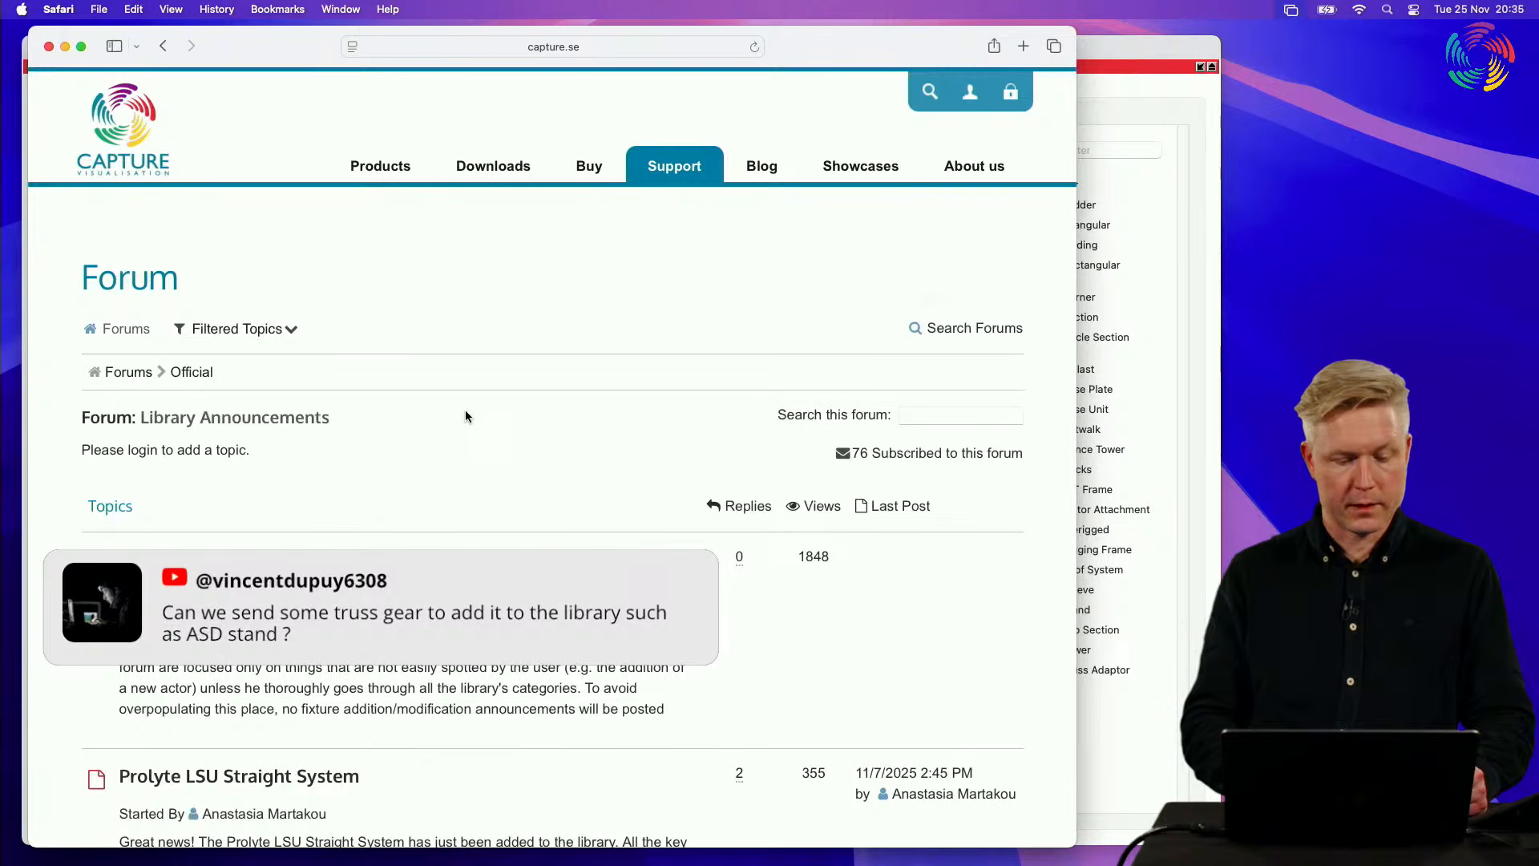
scroll(465, 415, down, 5)
scroll(466, 411, down, 12)
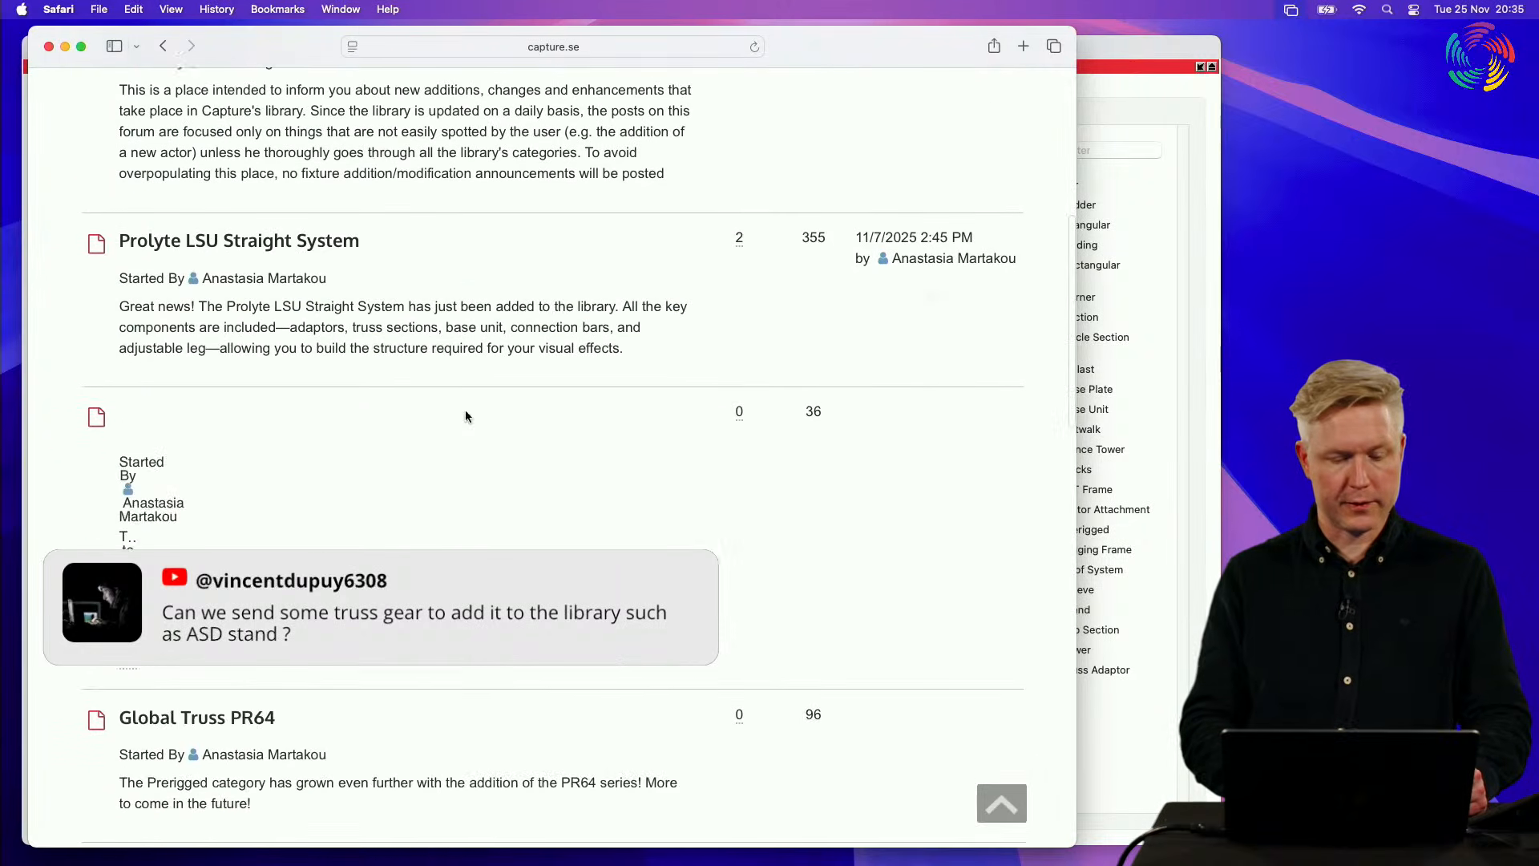
scroll(465, 414, up, 20)
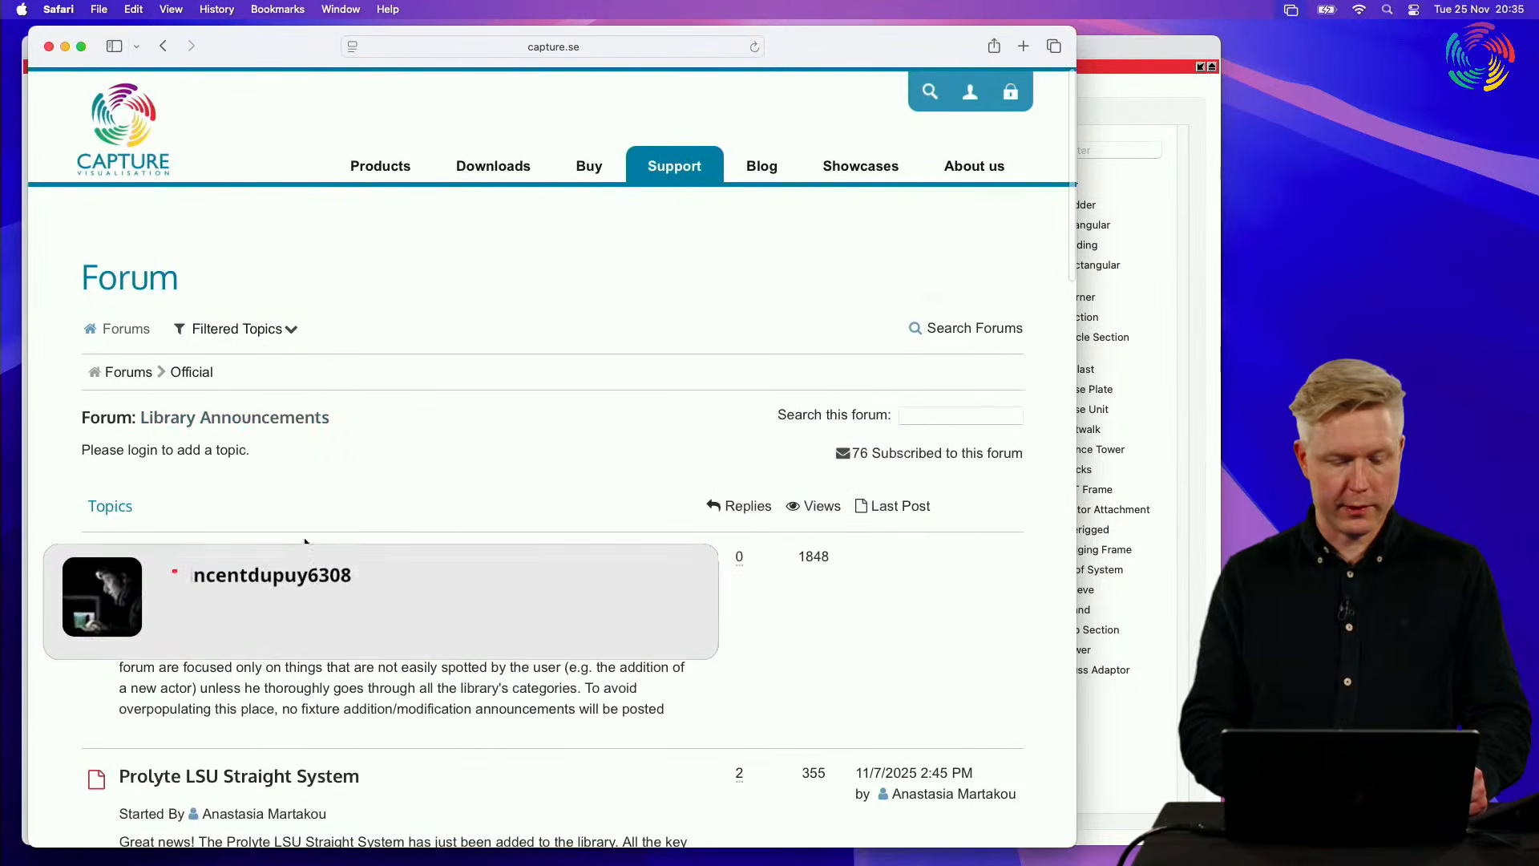
Step: Open the Prolyte LSU Straight System topic and view its announcement post and pictures
scroll(201, 561, down, 3)
click(198, 674)
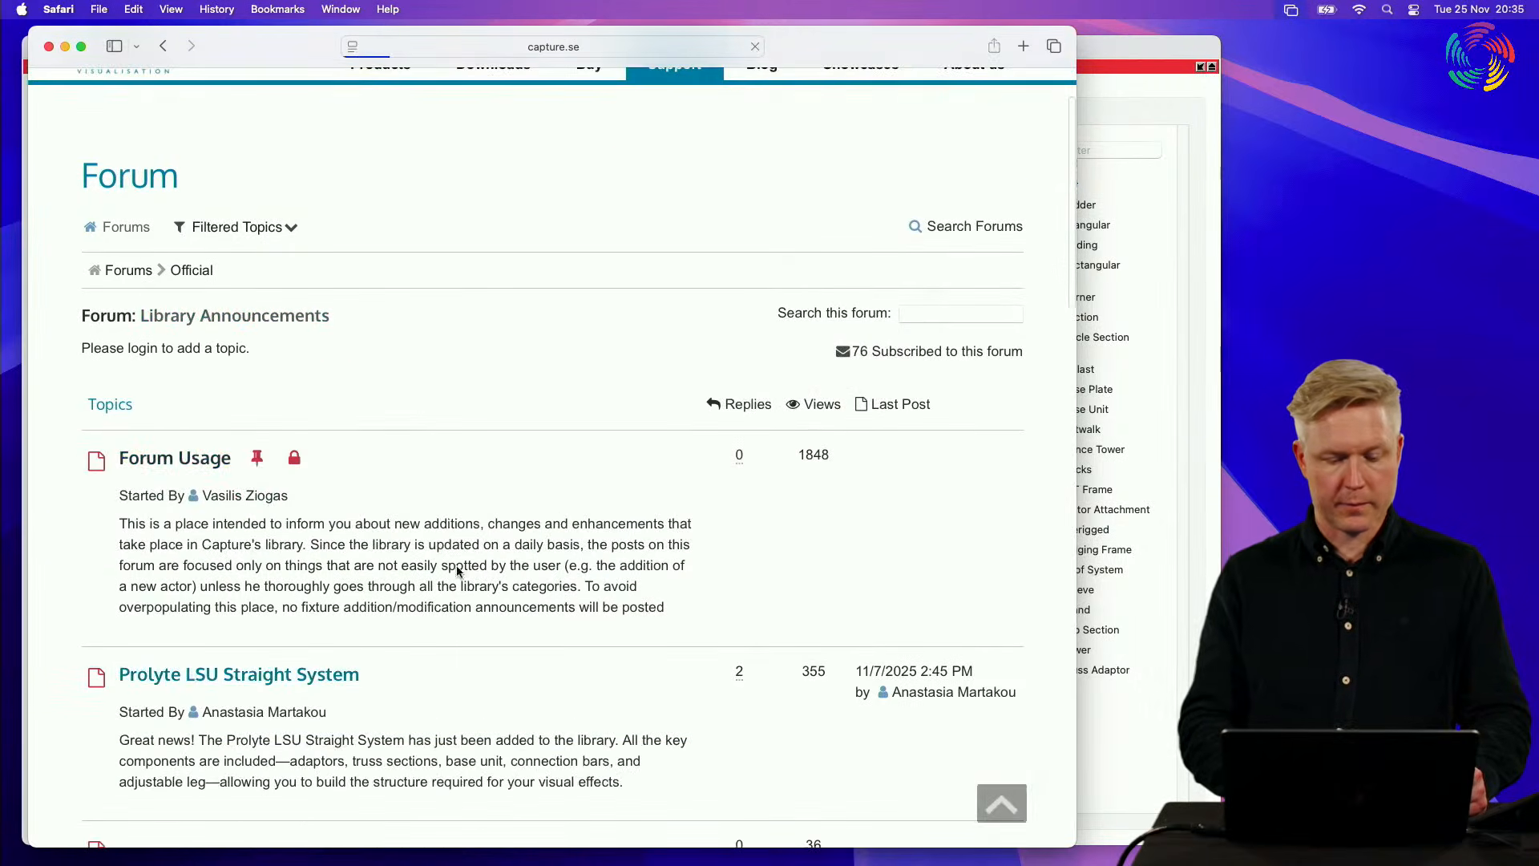
scroll(553, 455, down, 8)
scroll(553, 463, down, 5)
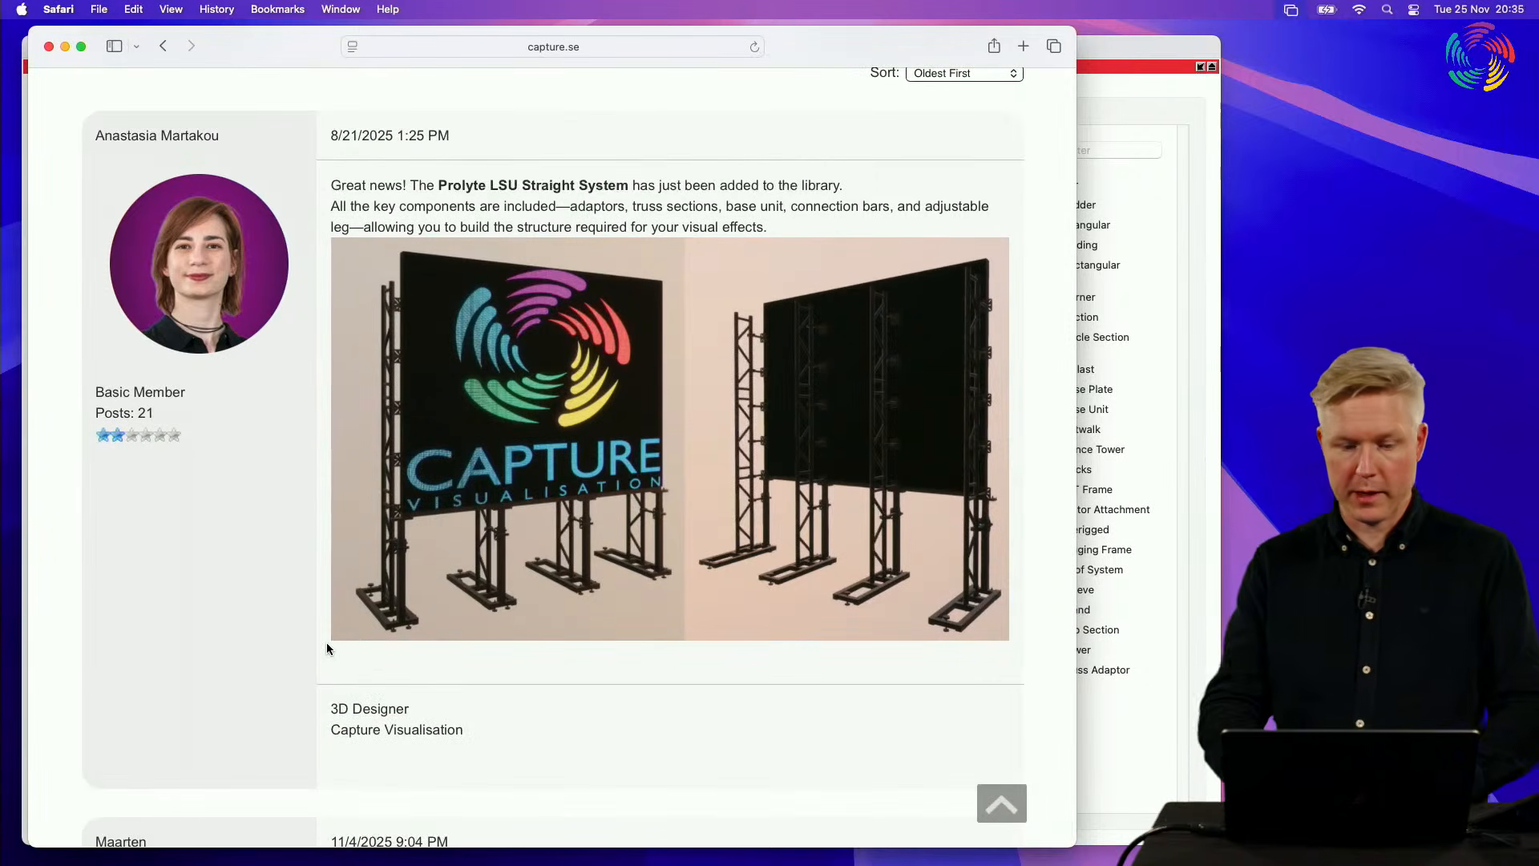
scroll(325, 642, up, 10)
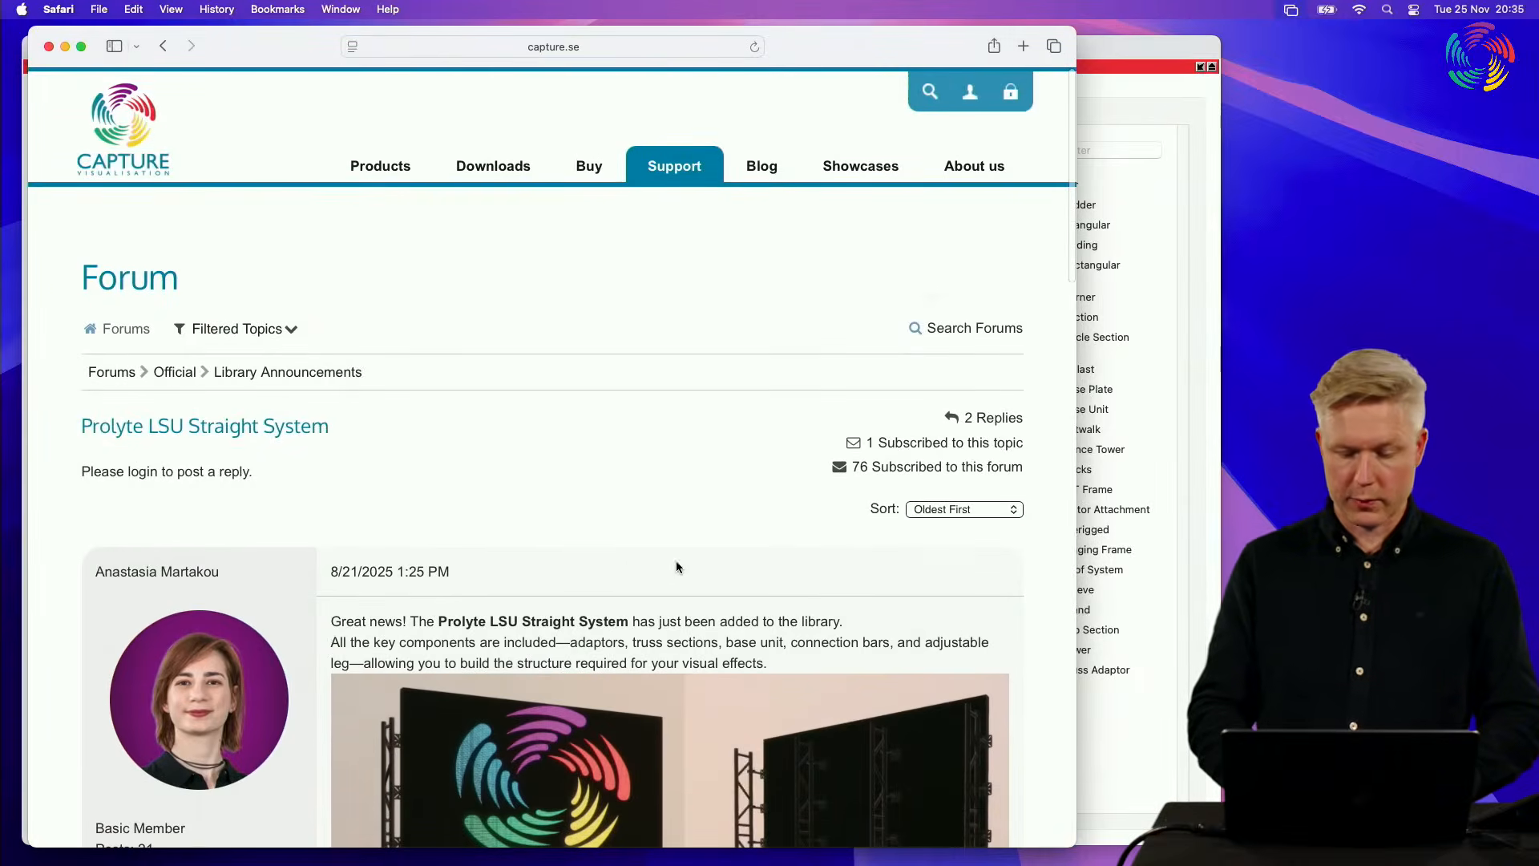
scroll(730, 535, down, 2)
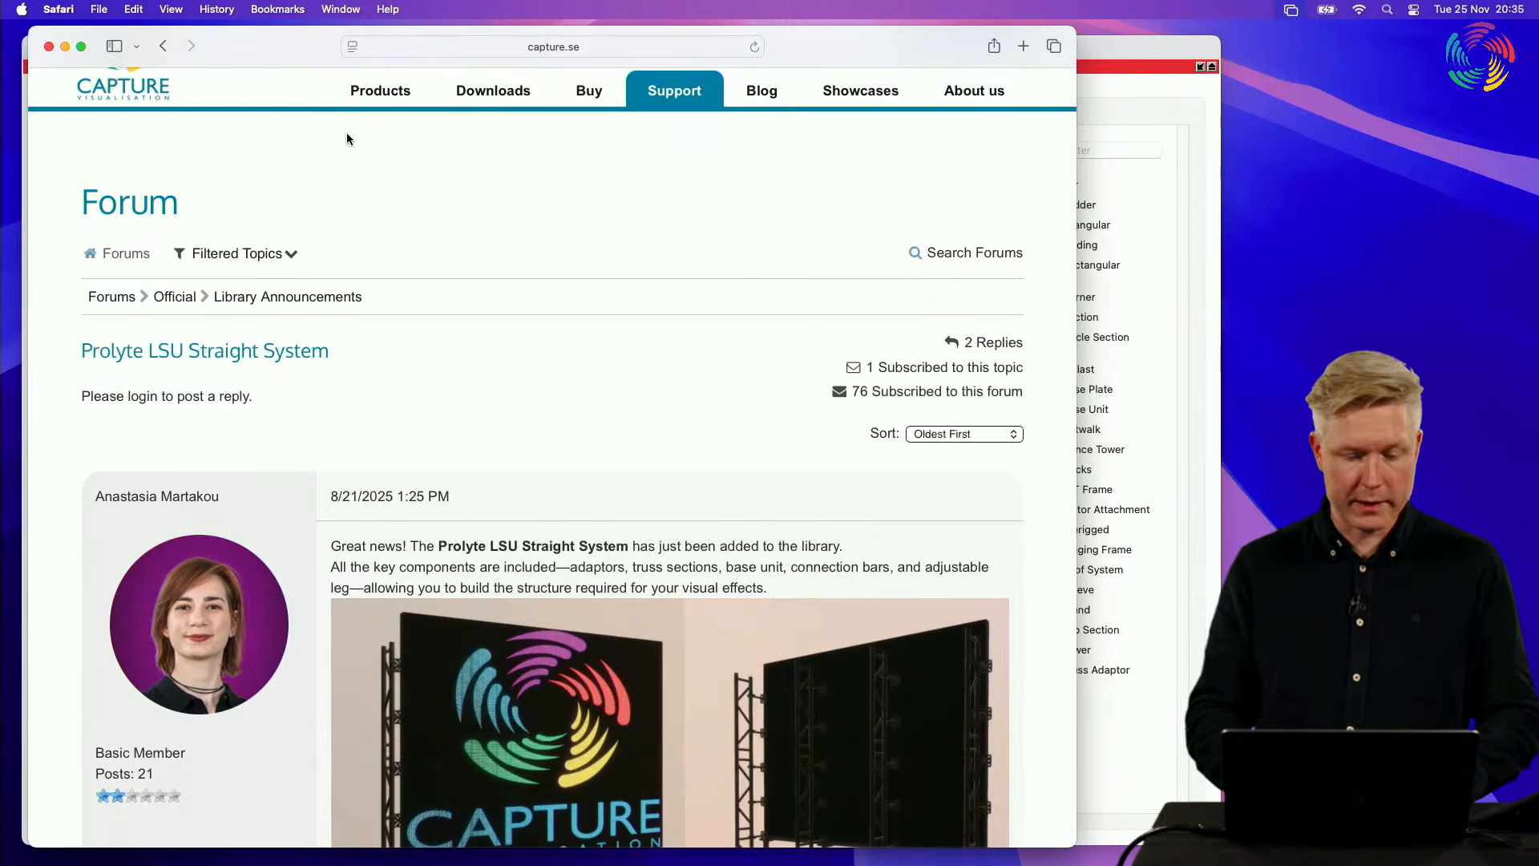
Step: Switch back to Capture, restore the Project pane beside the other views, and activate the Alpha View
key(super+Tab)
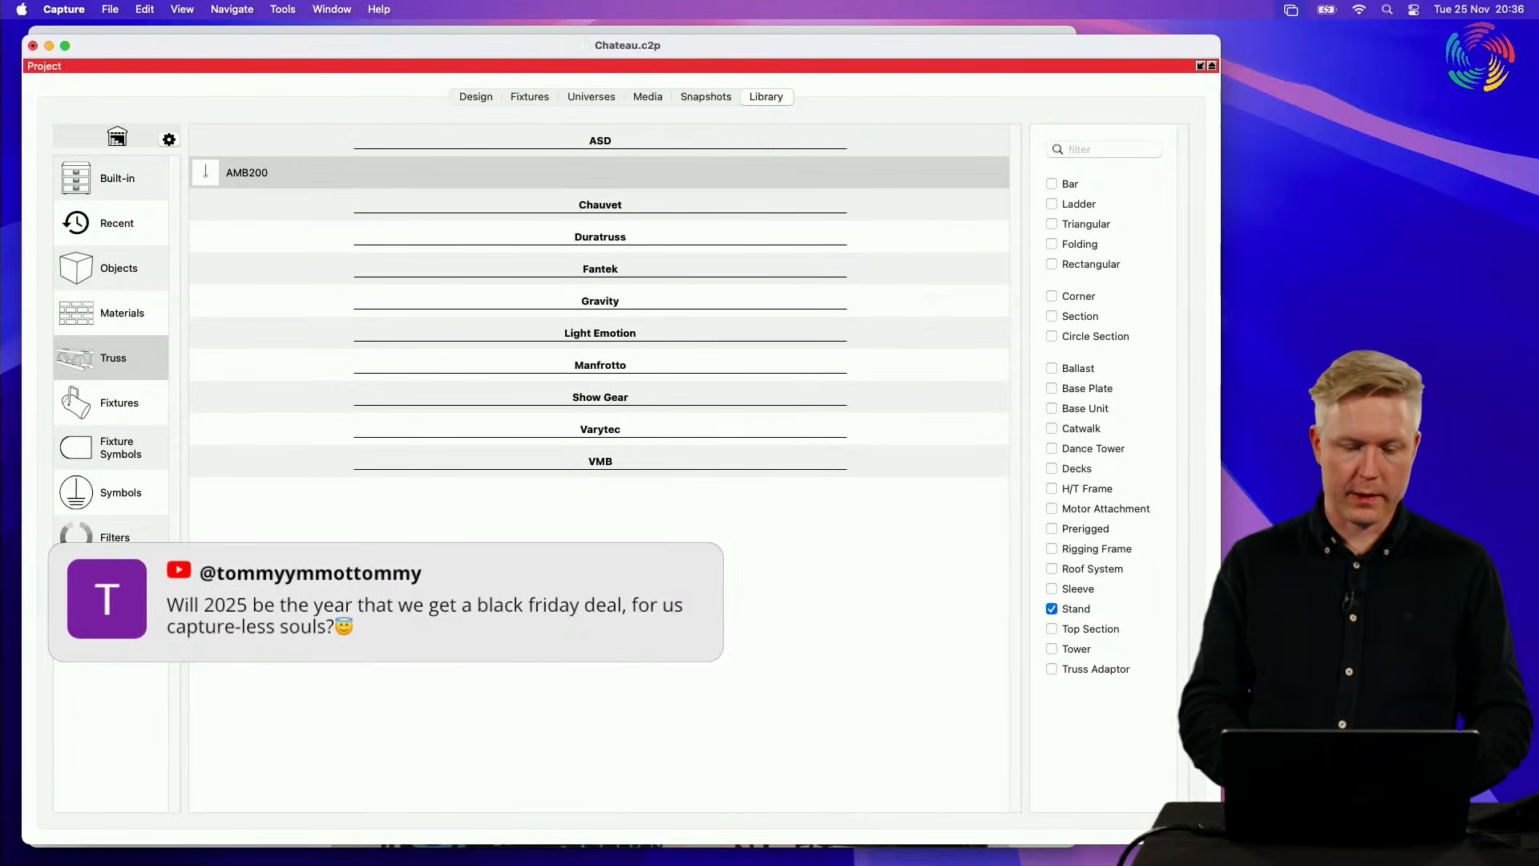
double_click(608, 67)
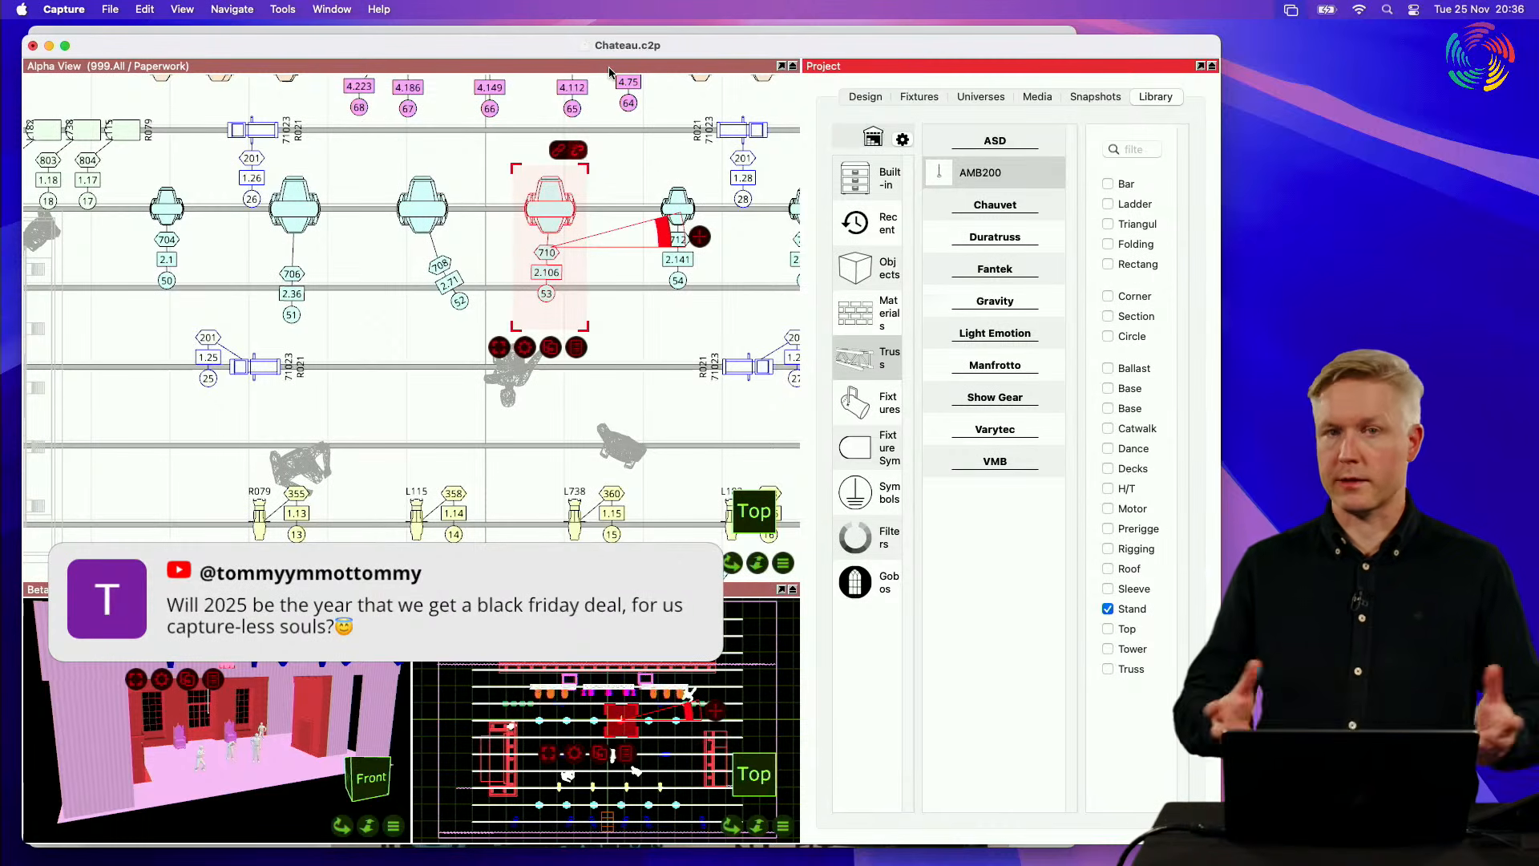
click(499, 68)
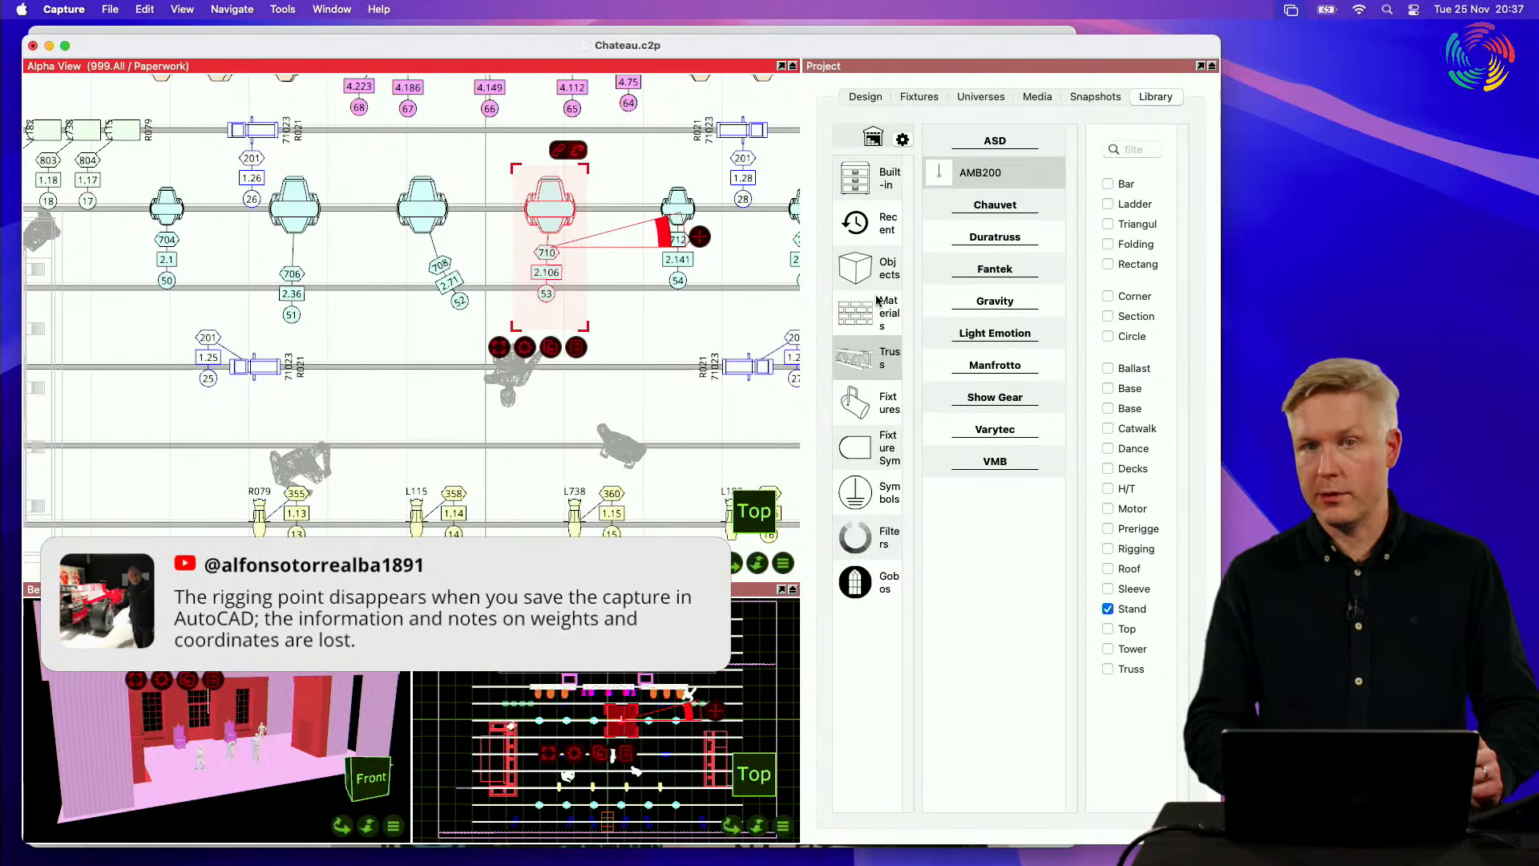
Step: Show the design properties of the selected channel 53 fixture, pan the Alpha View around it, and select its Unit property
click(872, 99)
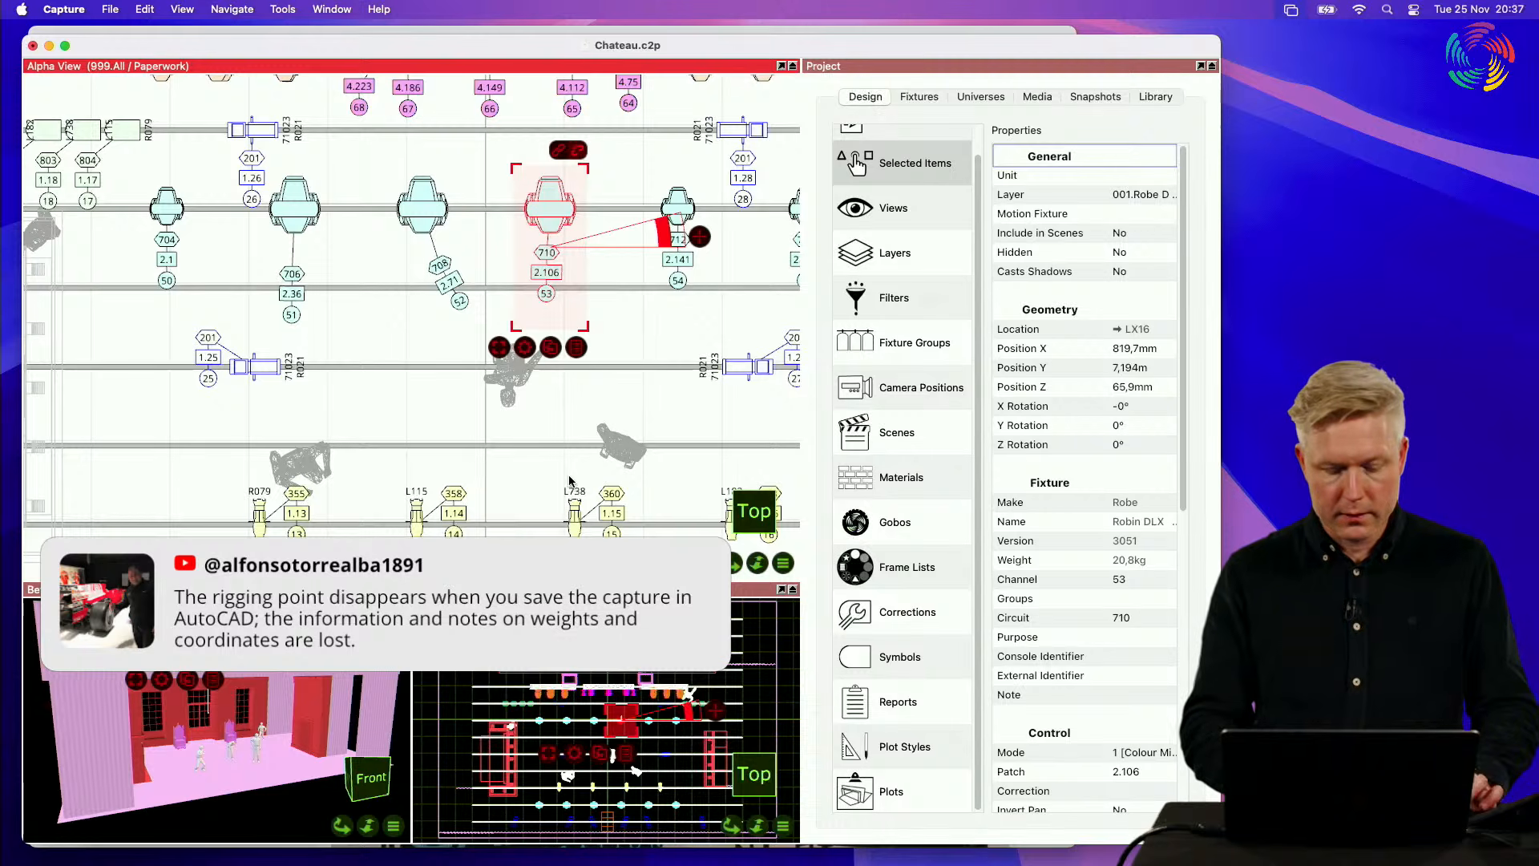
scroll(569, 479, down, 2)
scroll(569, 479, right, 2)
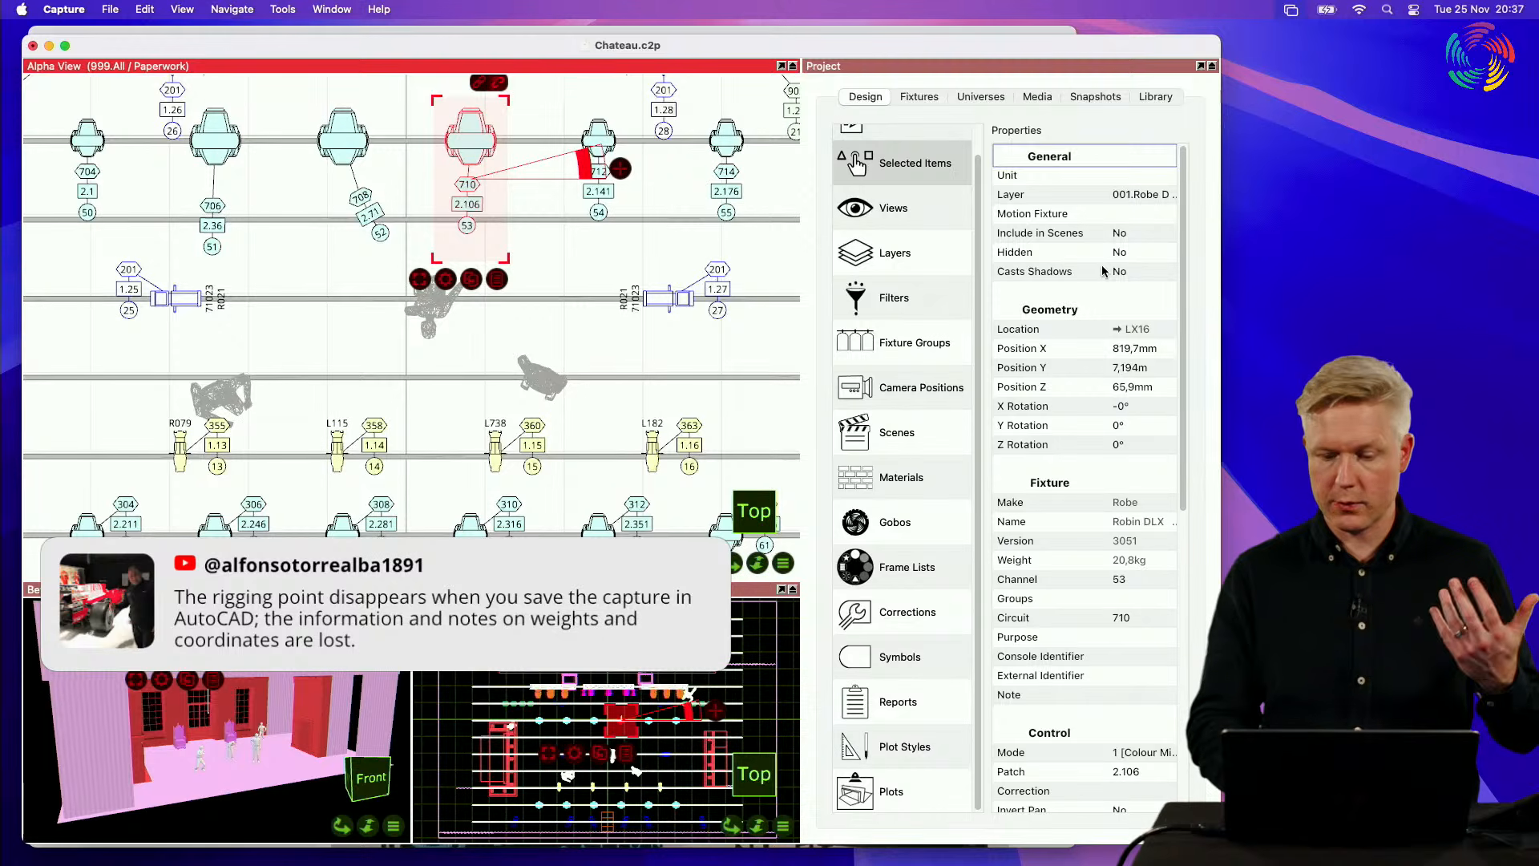
click(1146, 180)
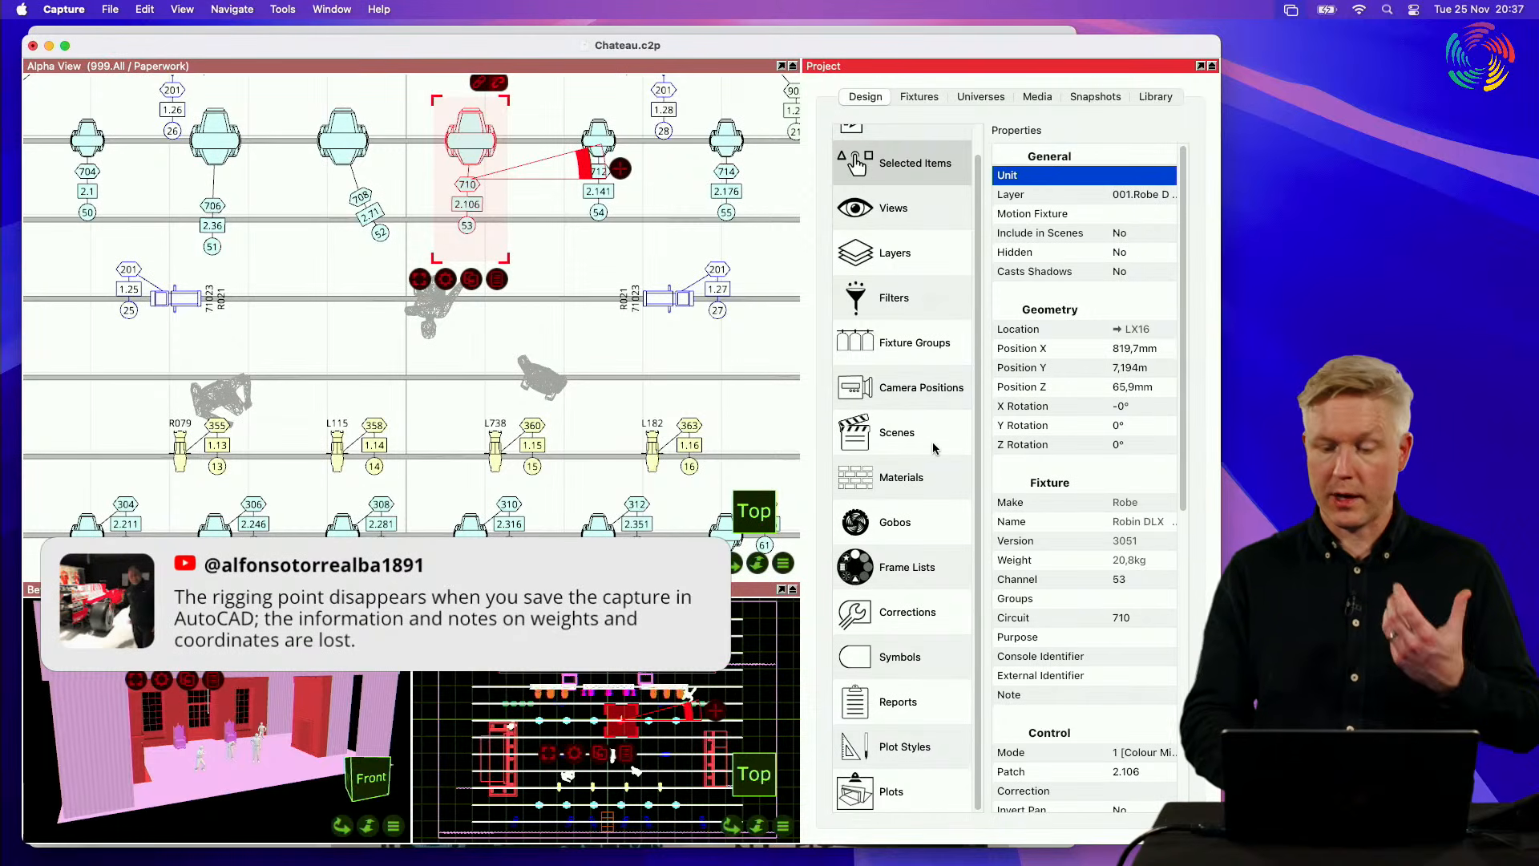